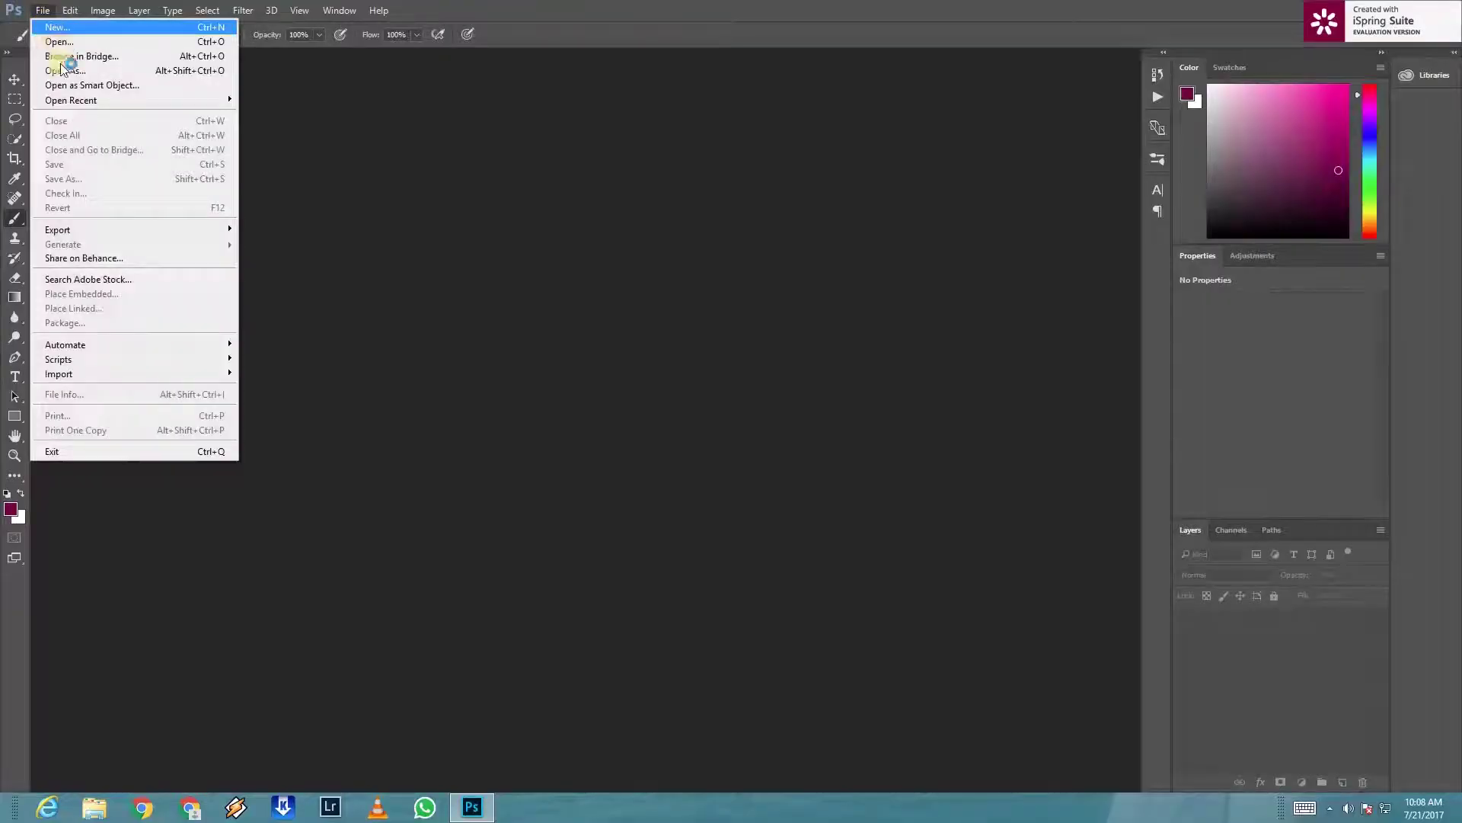
# Step: Create a 3000×2000 px, 200 ppi document named Hope of life with a #737373 grey background
pyautogui.click(46, 29)
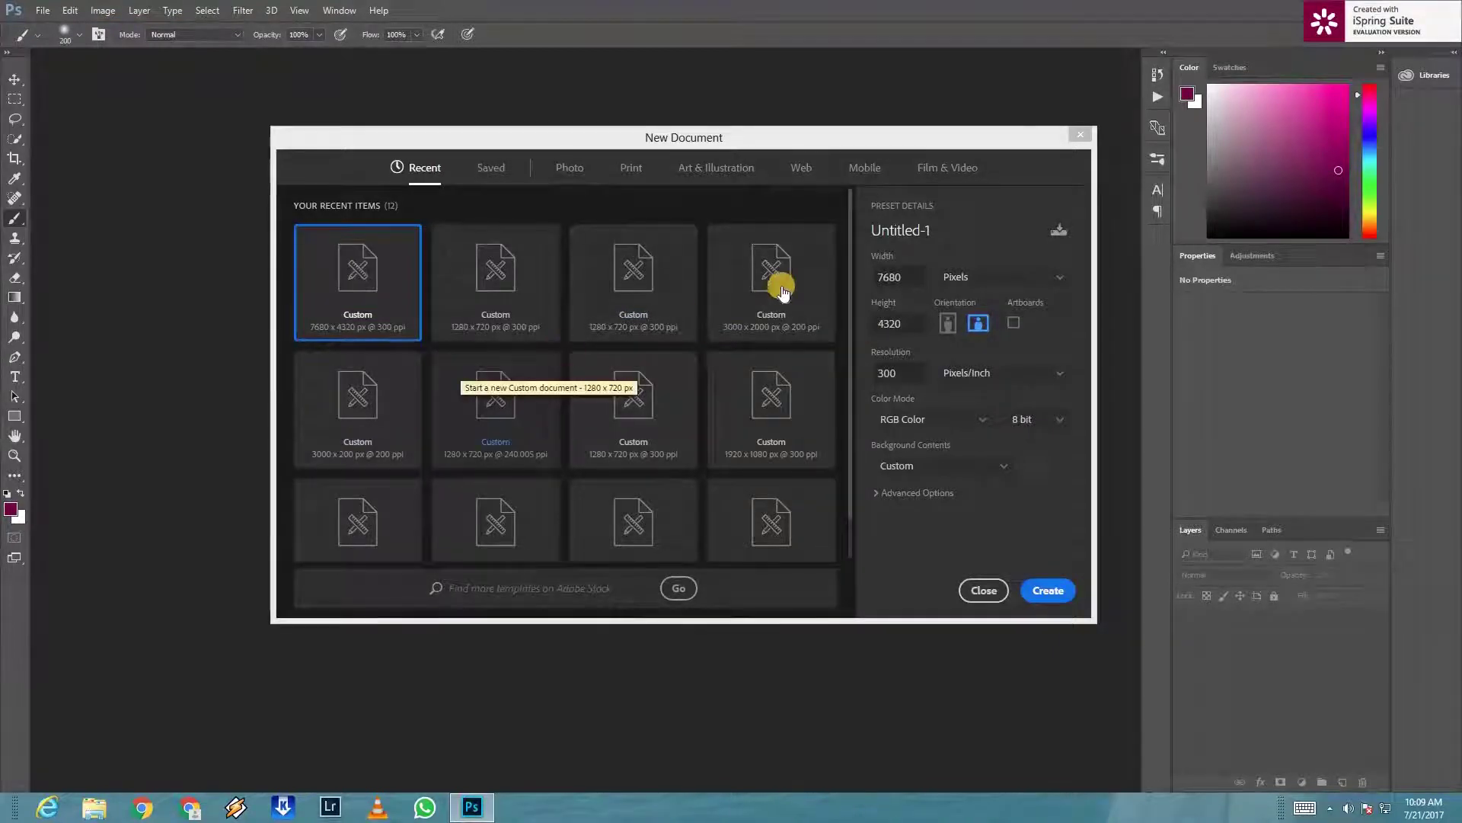
pyautogui.click(739, 299)
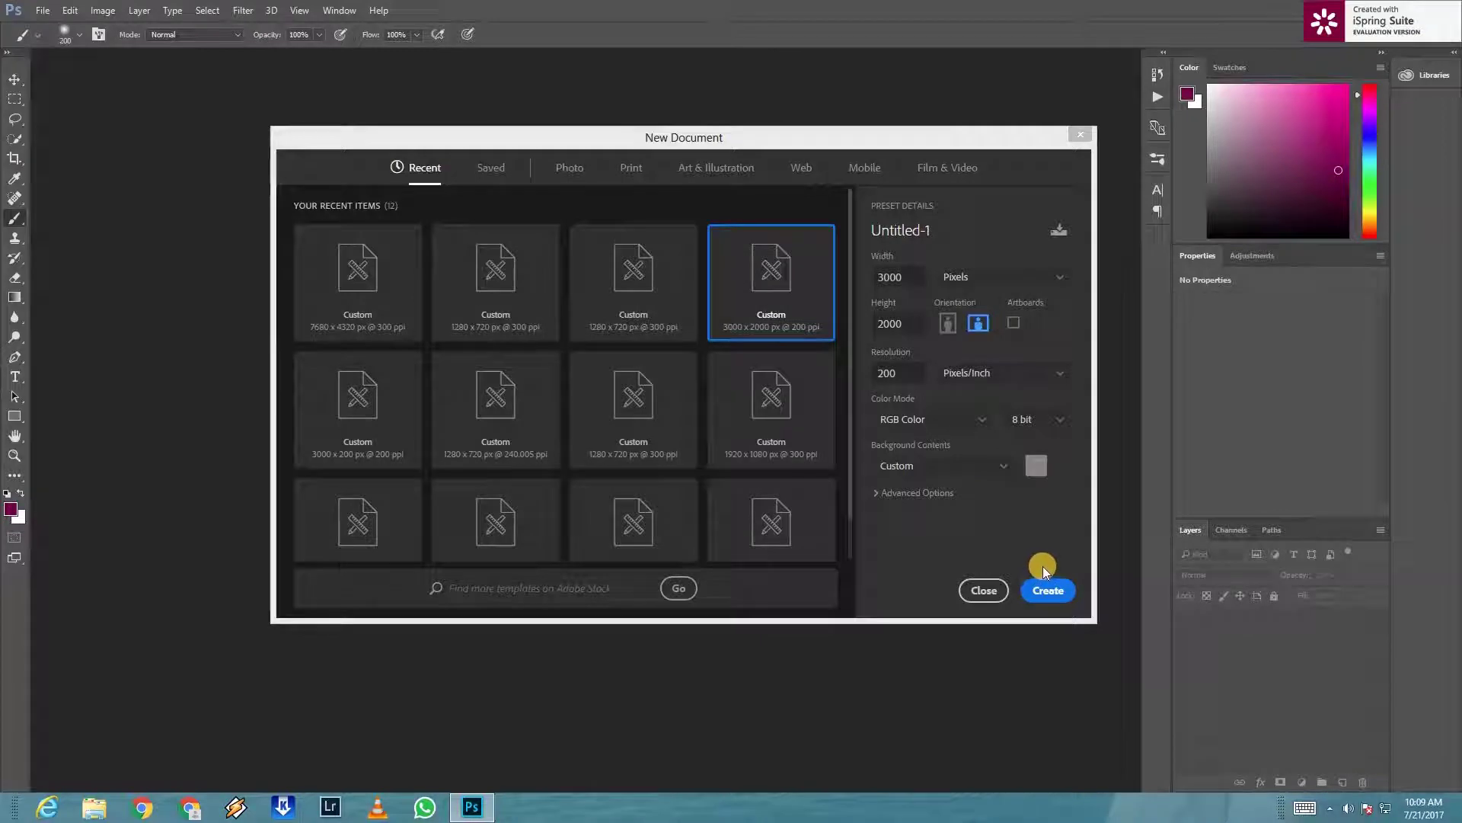
pyautogui.click(1036, 466)
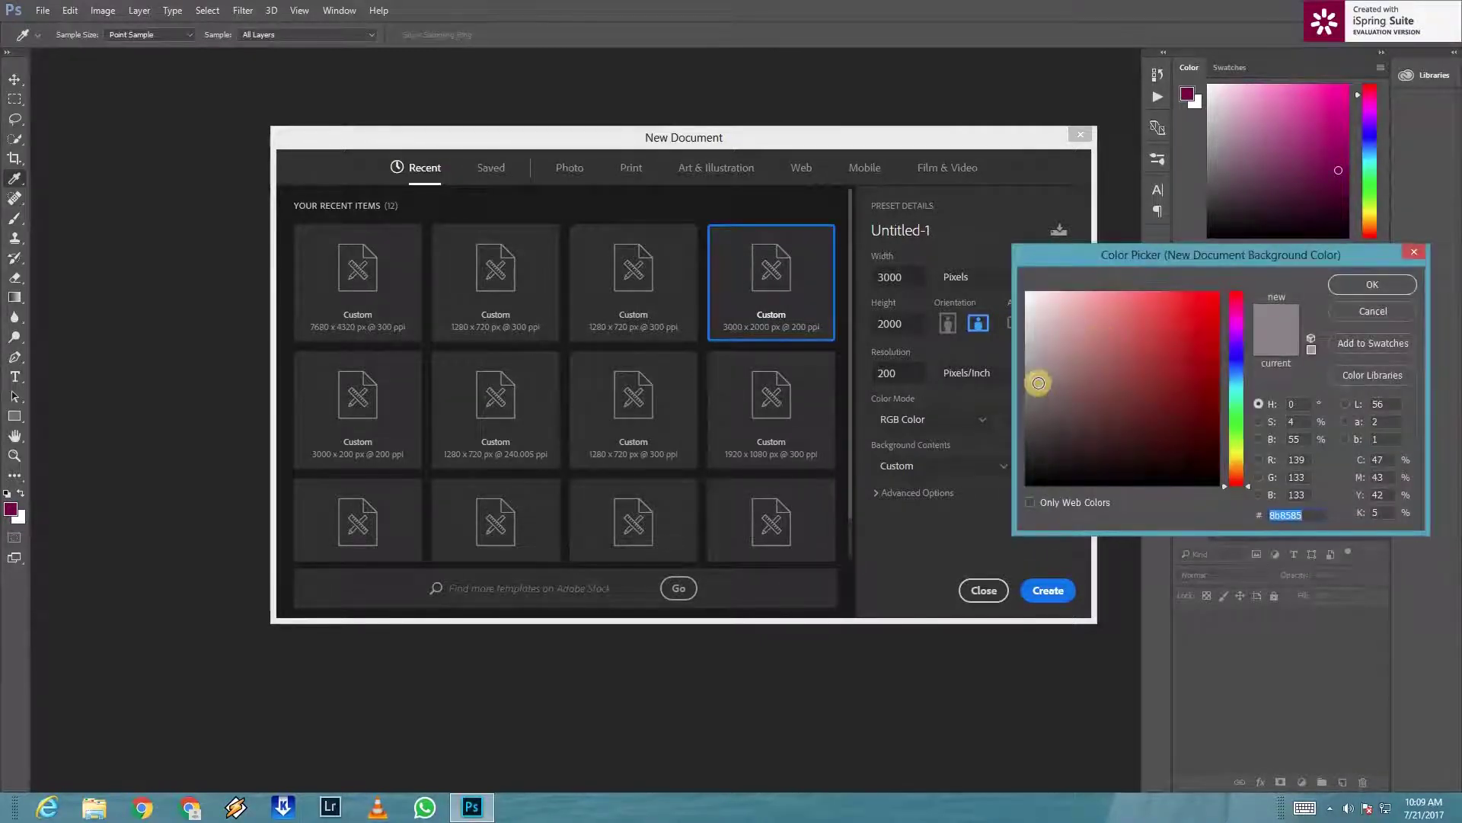
pyautogui.moveTo(1038, 383); pyautogui.dragTo(1019, 398)
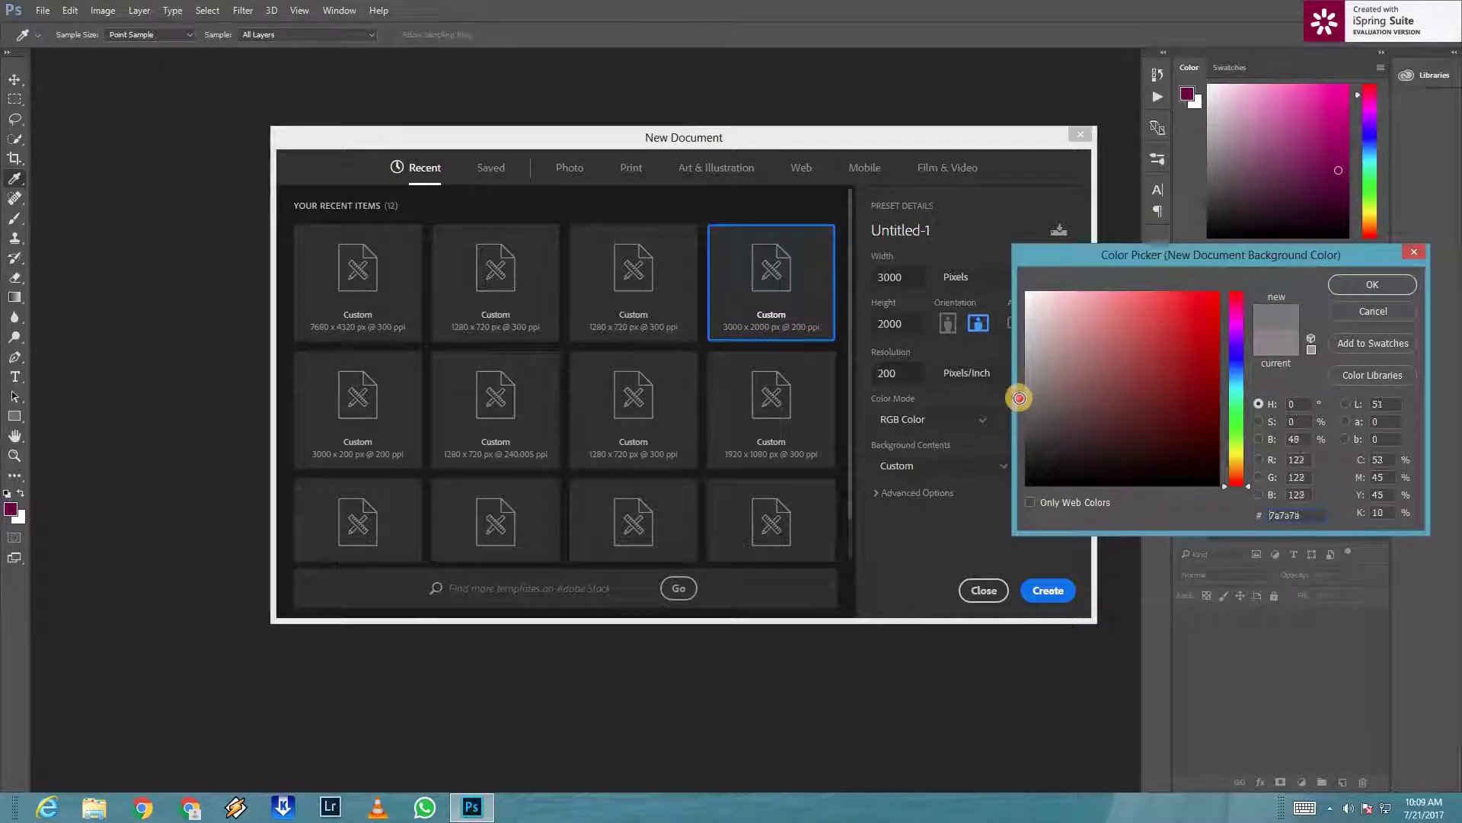
pyautogui.click(1345, 296)
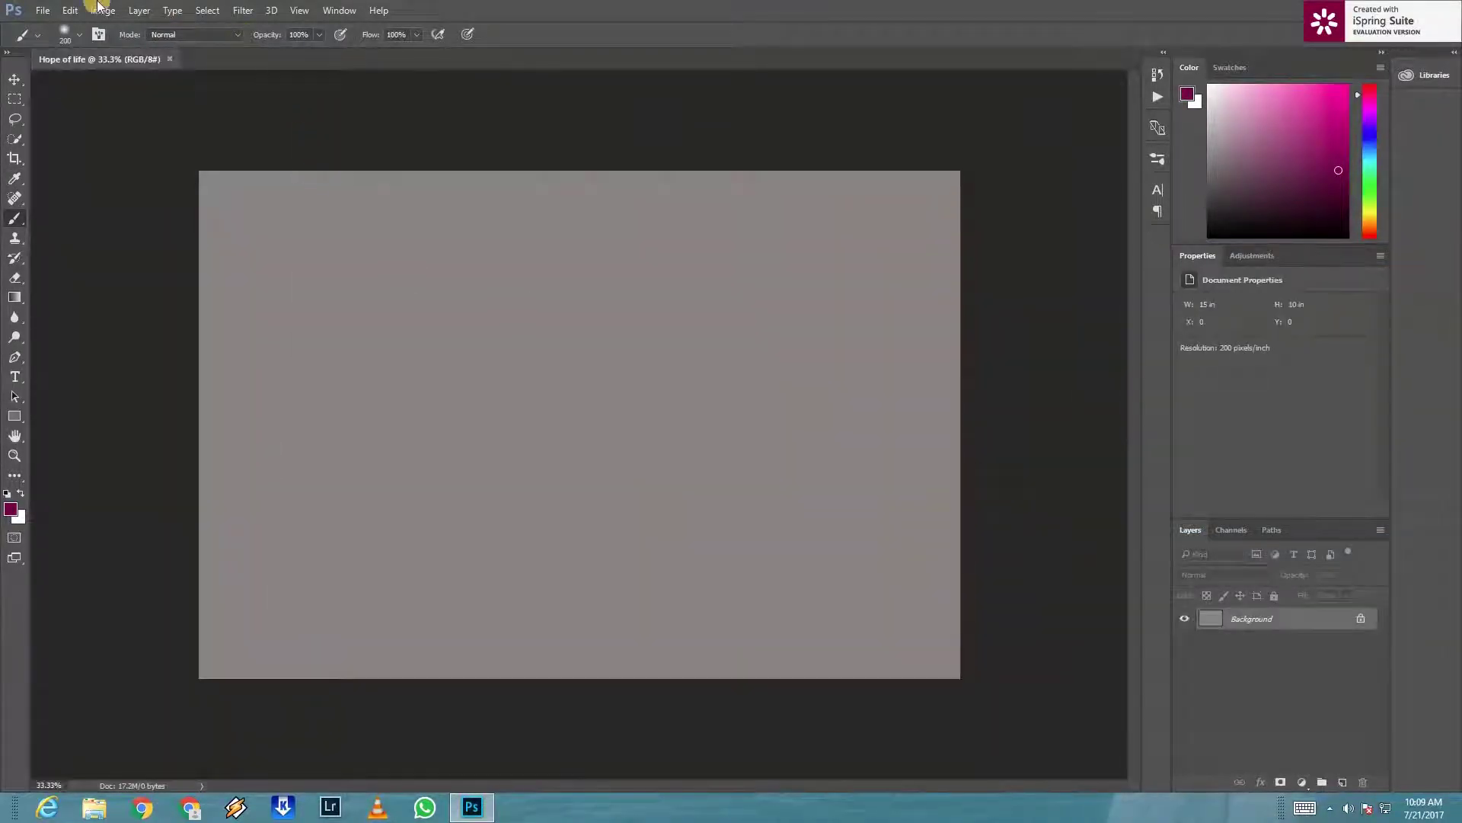
# Step: Open the field stock photo and drag it into Hope of life as a new layer
pyautogui.click(43, 11)
pyautogui.click(57, 43)
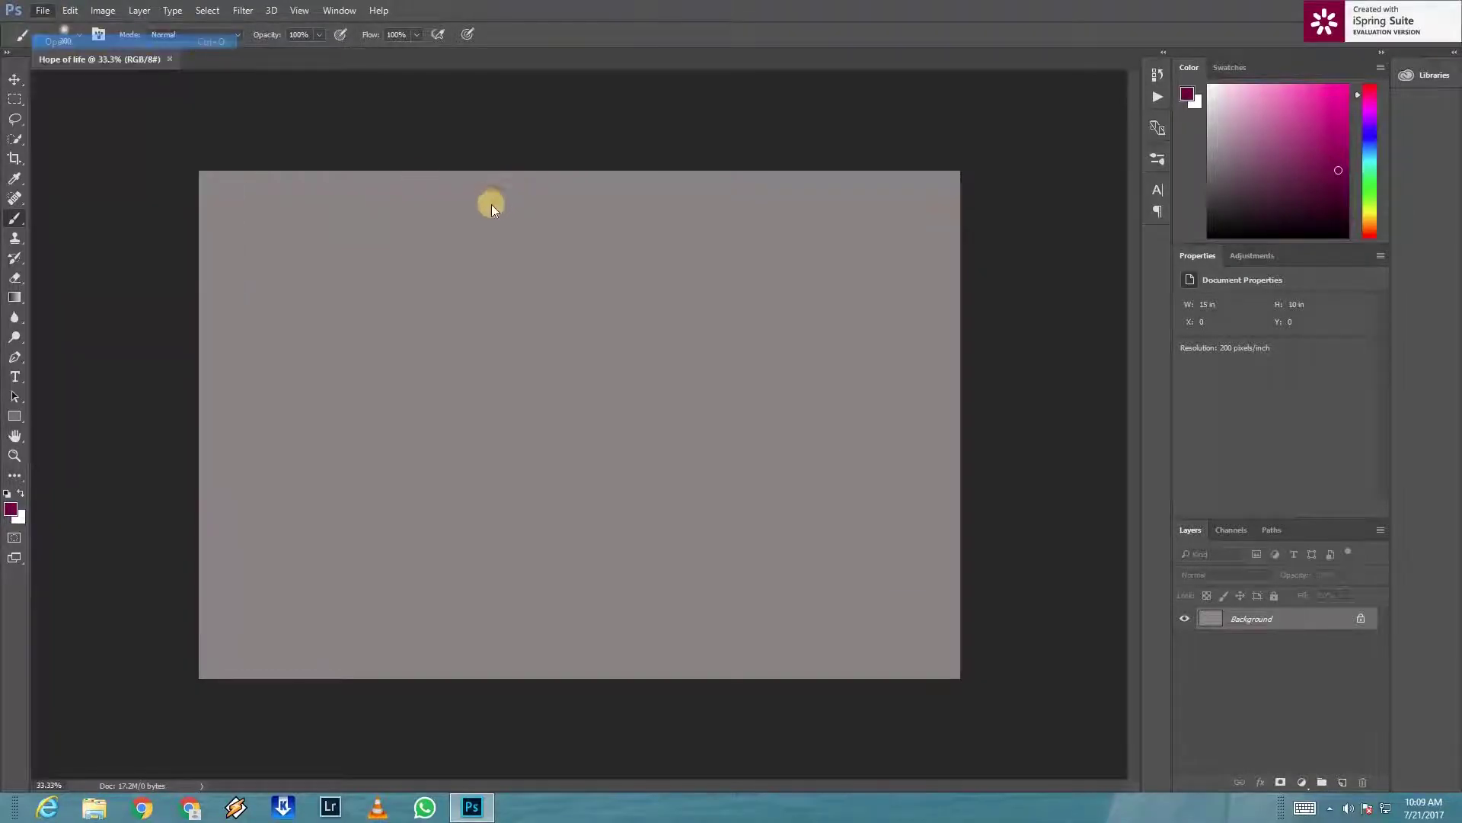
pyautogui.click(364, 131)
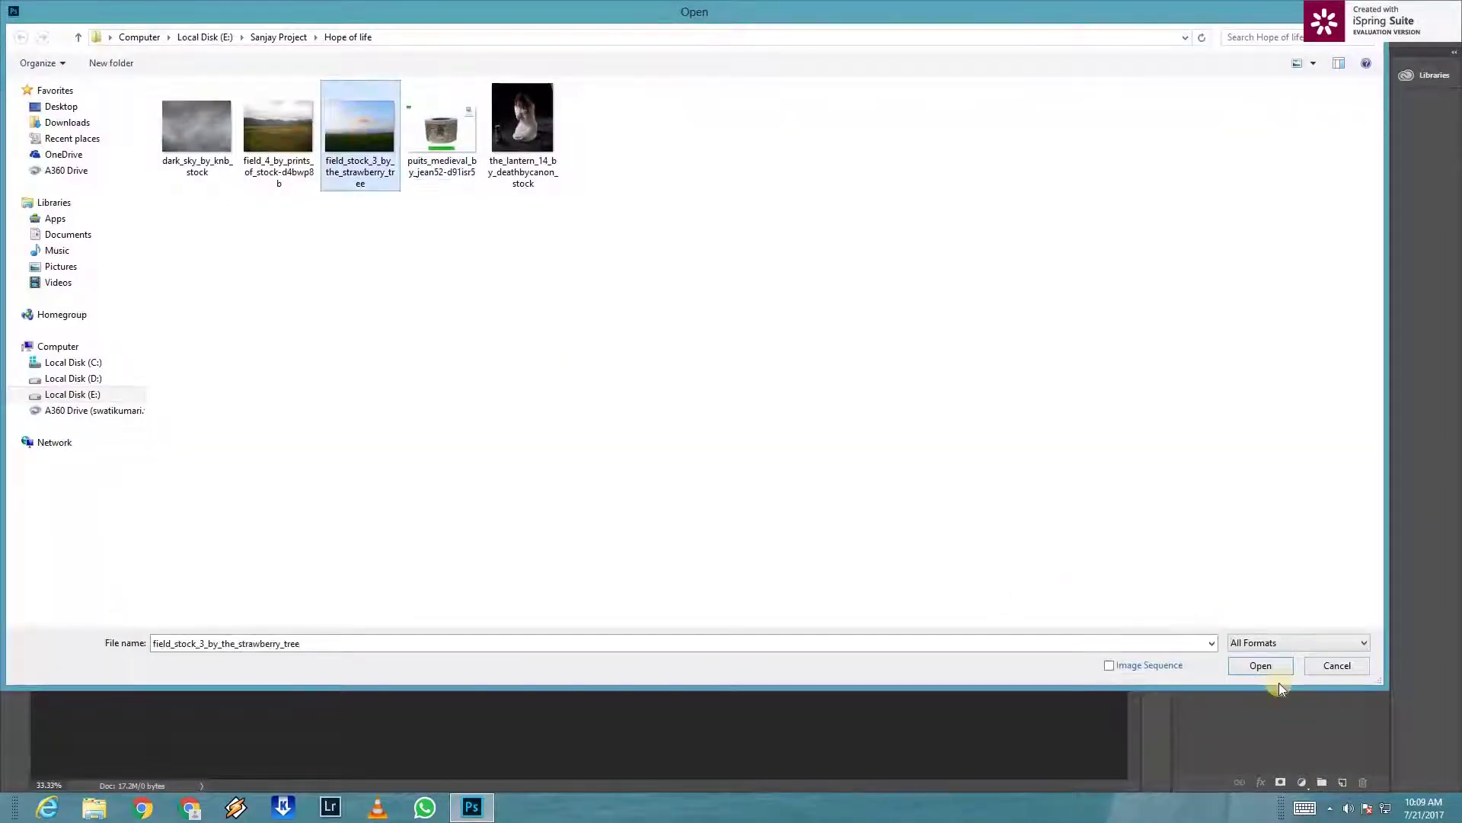
pyautogui.click(1266, 667)
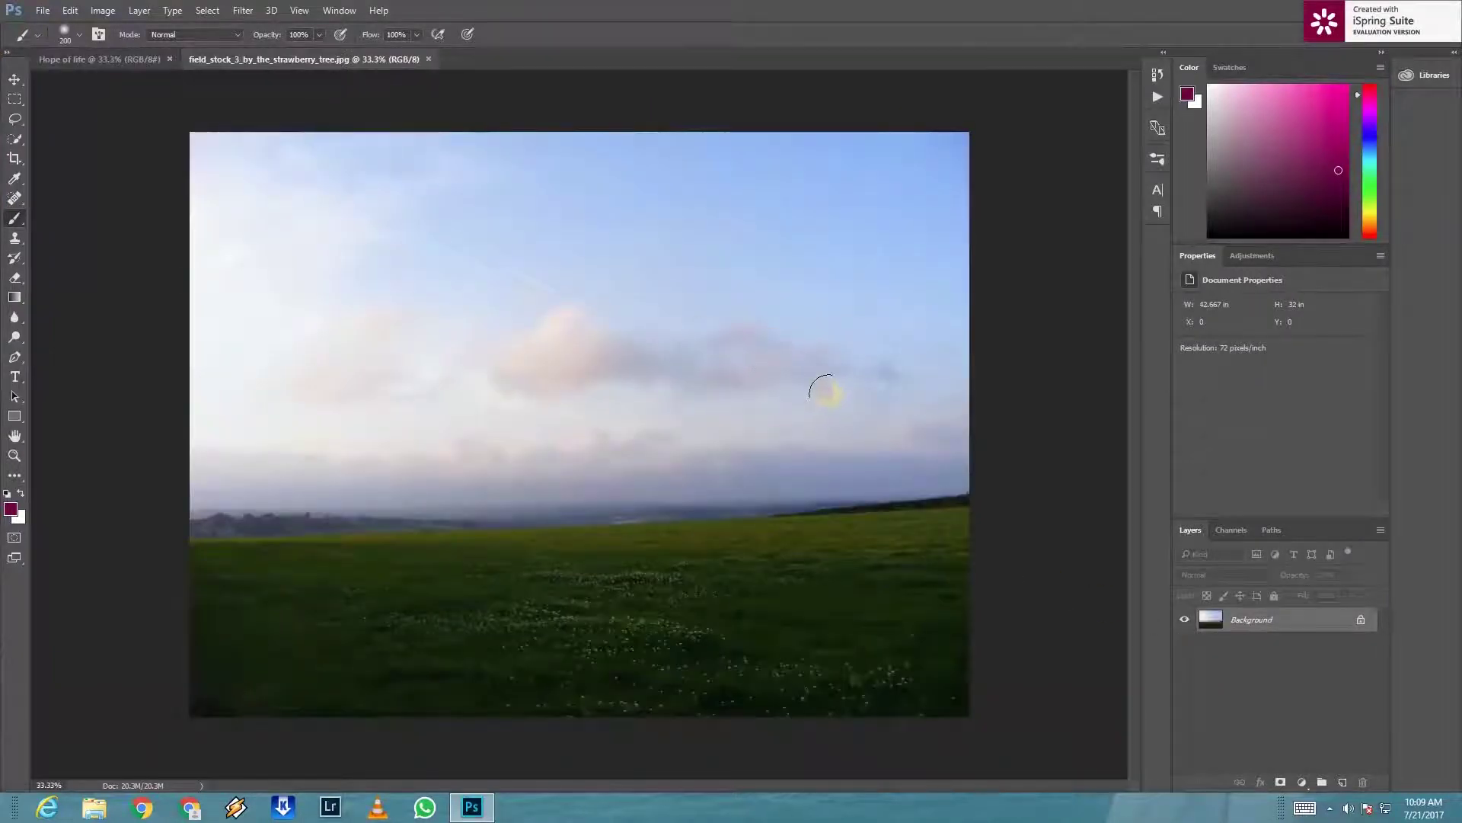
pyautogui.hotkey('ctrl', 'a')
pyautogui.press('v')
pyautogui.moveTo(461, 286); pyautogui.dragTo(135, 63)
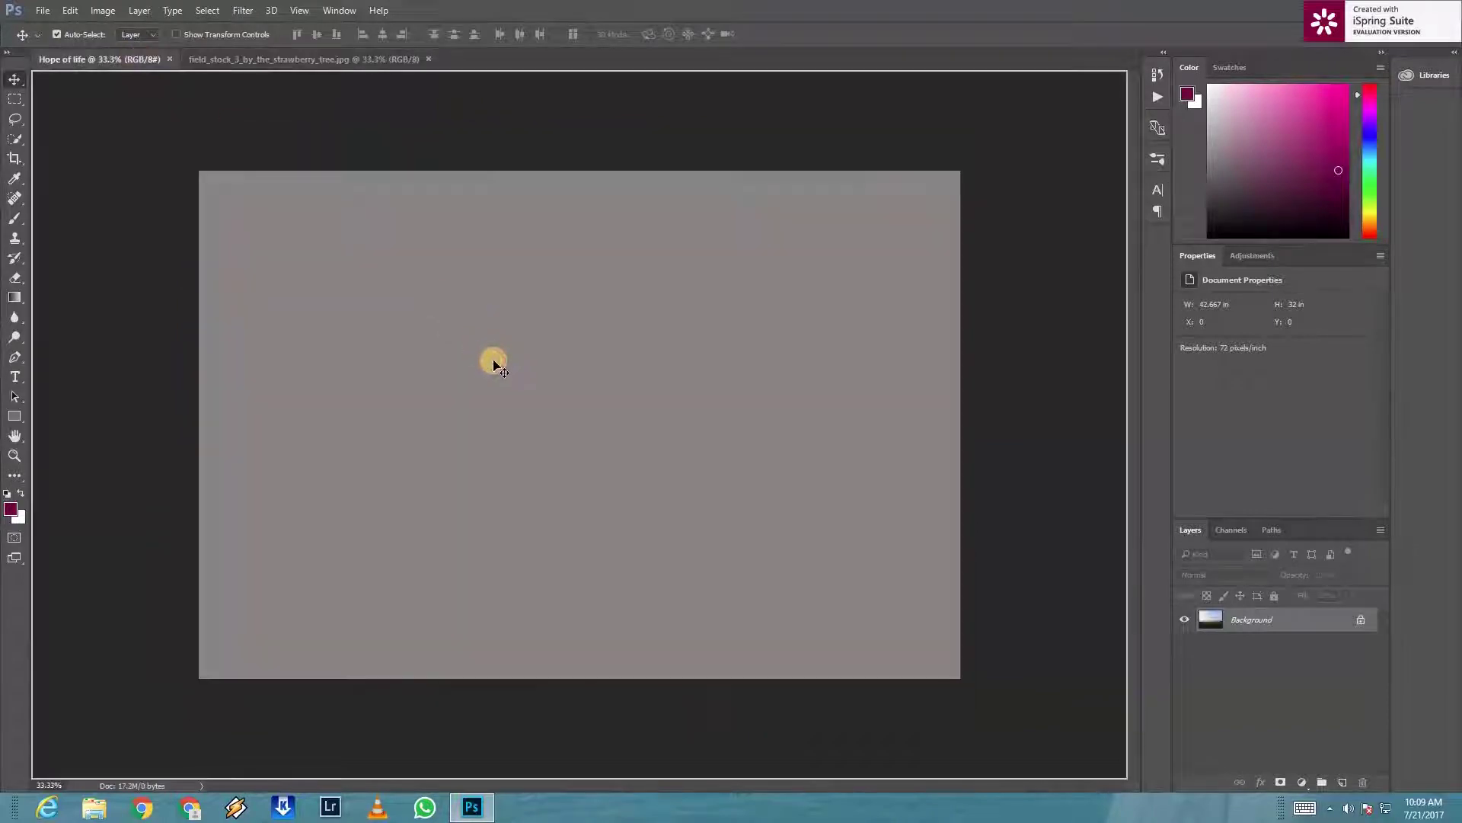
pyautogui.moveTo(136, 62); pyautogui.dragTo(501, 358)
pyautogui.moveTo(508, 266); pyautogui.dragTo(500, 299)
# Step: Scale up and reposition the field layer so it covers the whole canvas
pyautogui.hotkey('ctrl', 't')
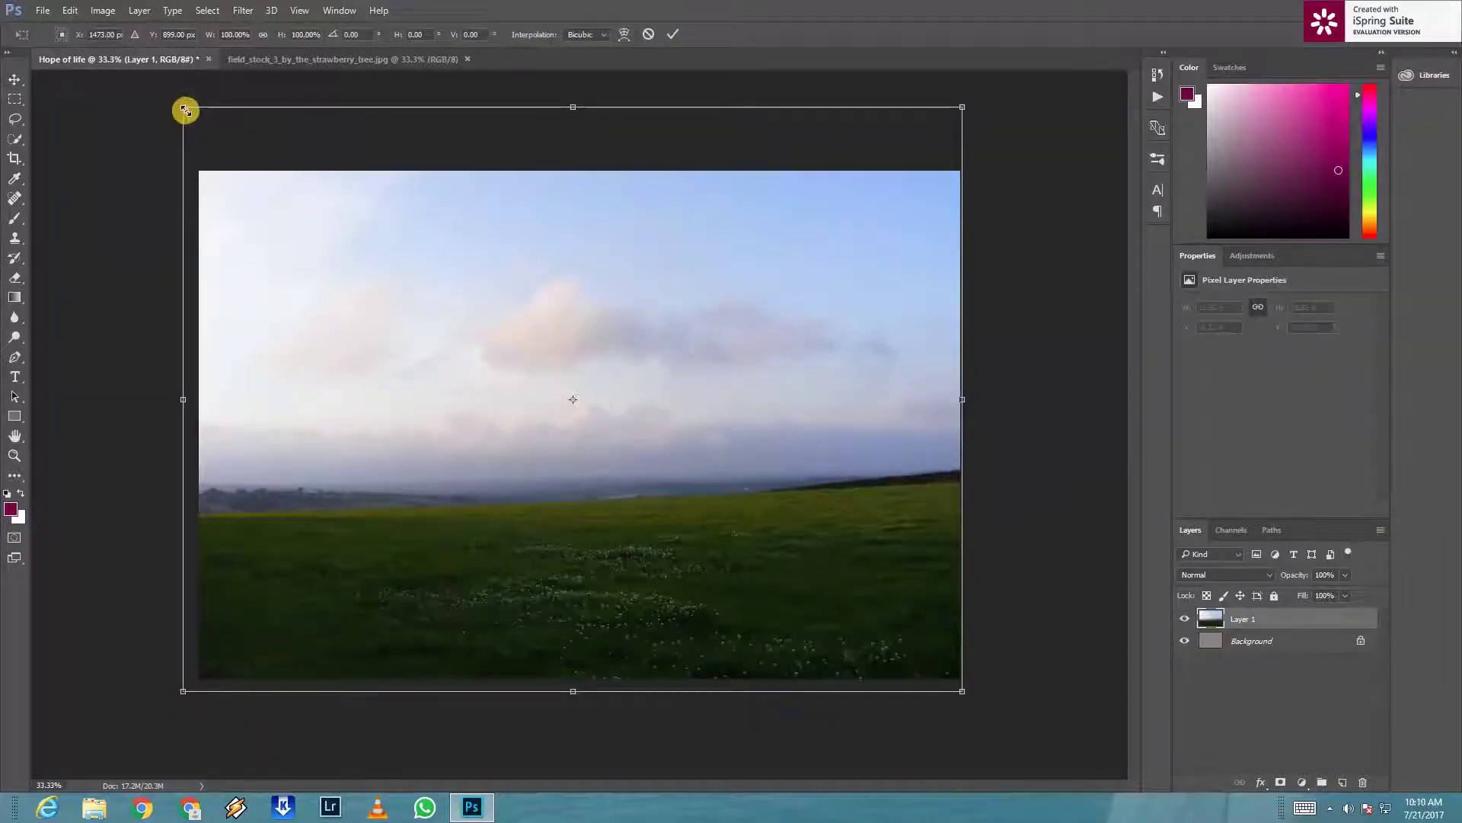
pyautogui.moveTo(188, 118); pyautogui.dragTo(180, 113)
pyautogui.moveTo(176, 395); pyautogui.dragTo(75, 377)
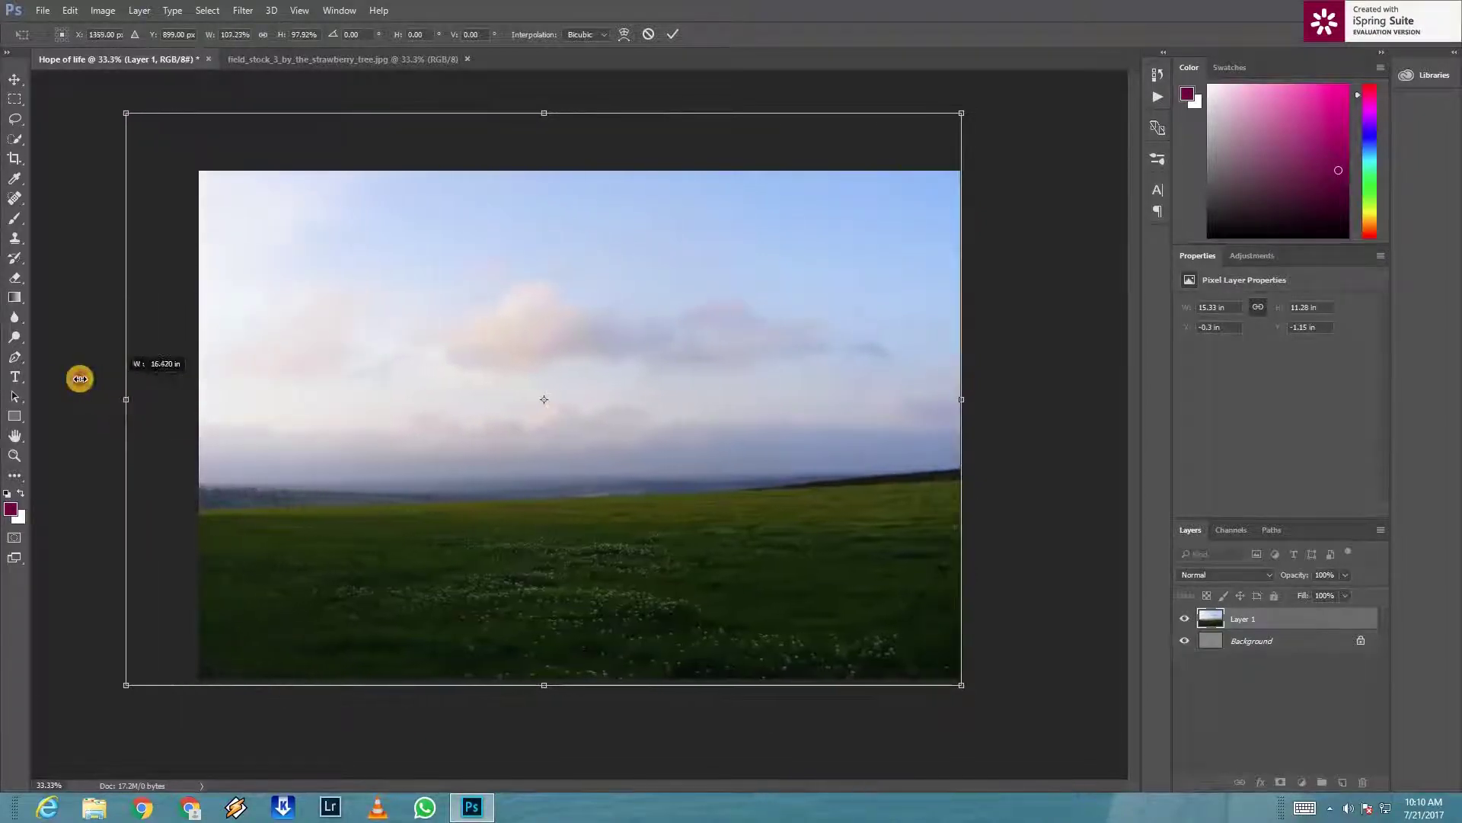
pyautogui.moveTo(74, 377); pyautogui.dragTo(72, 377)
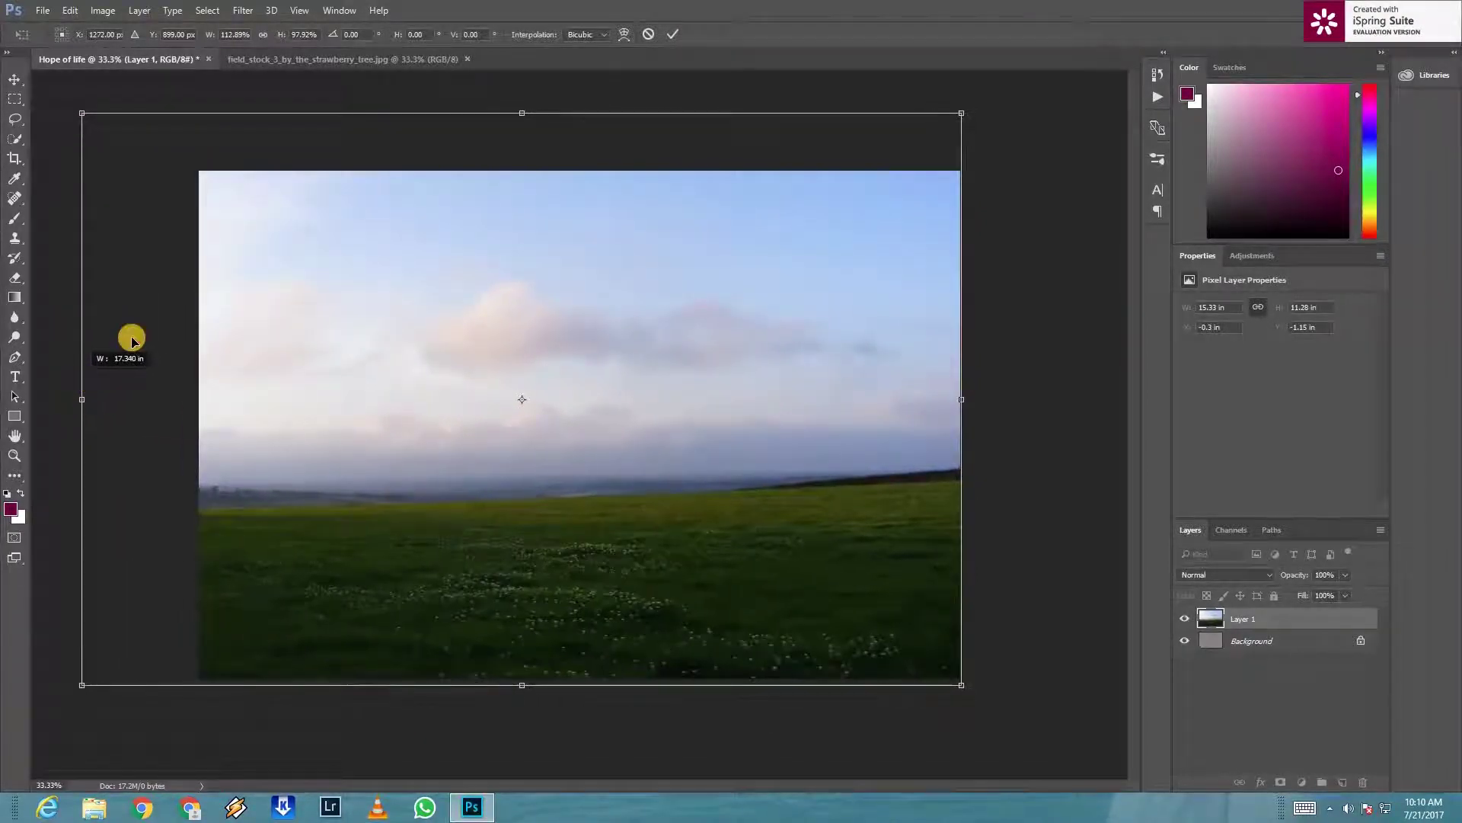
pyautogui.doubleClick(594, 452)
pyautogui.moveTo(595, 454); pyautogui.dragTo(615, 457)
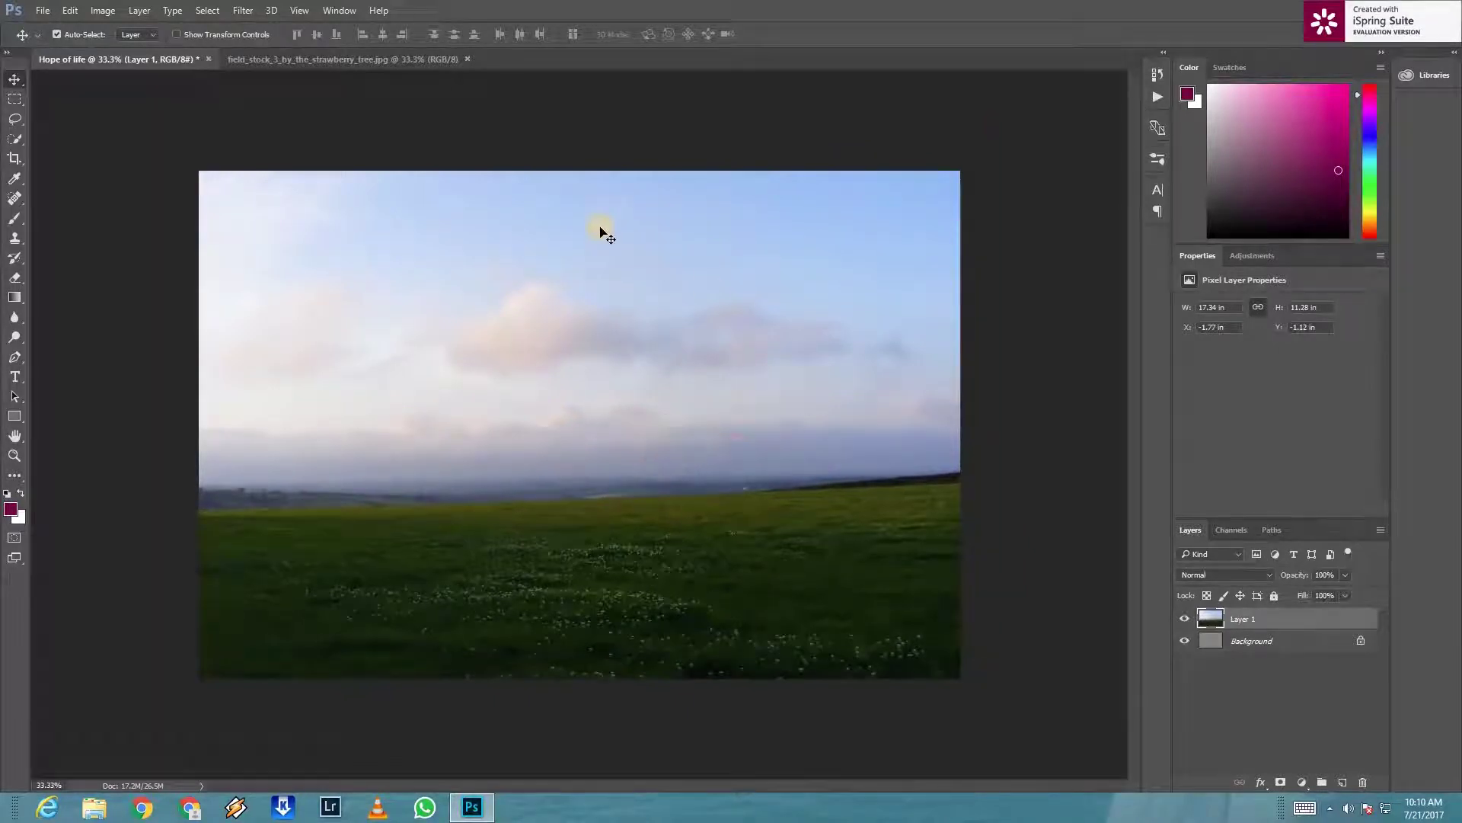
pyautogui.click(457, 61)
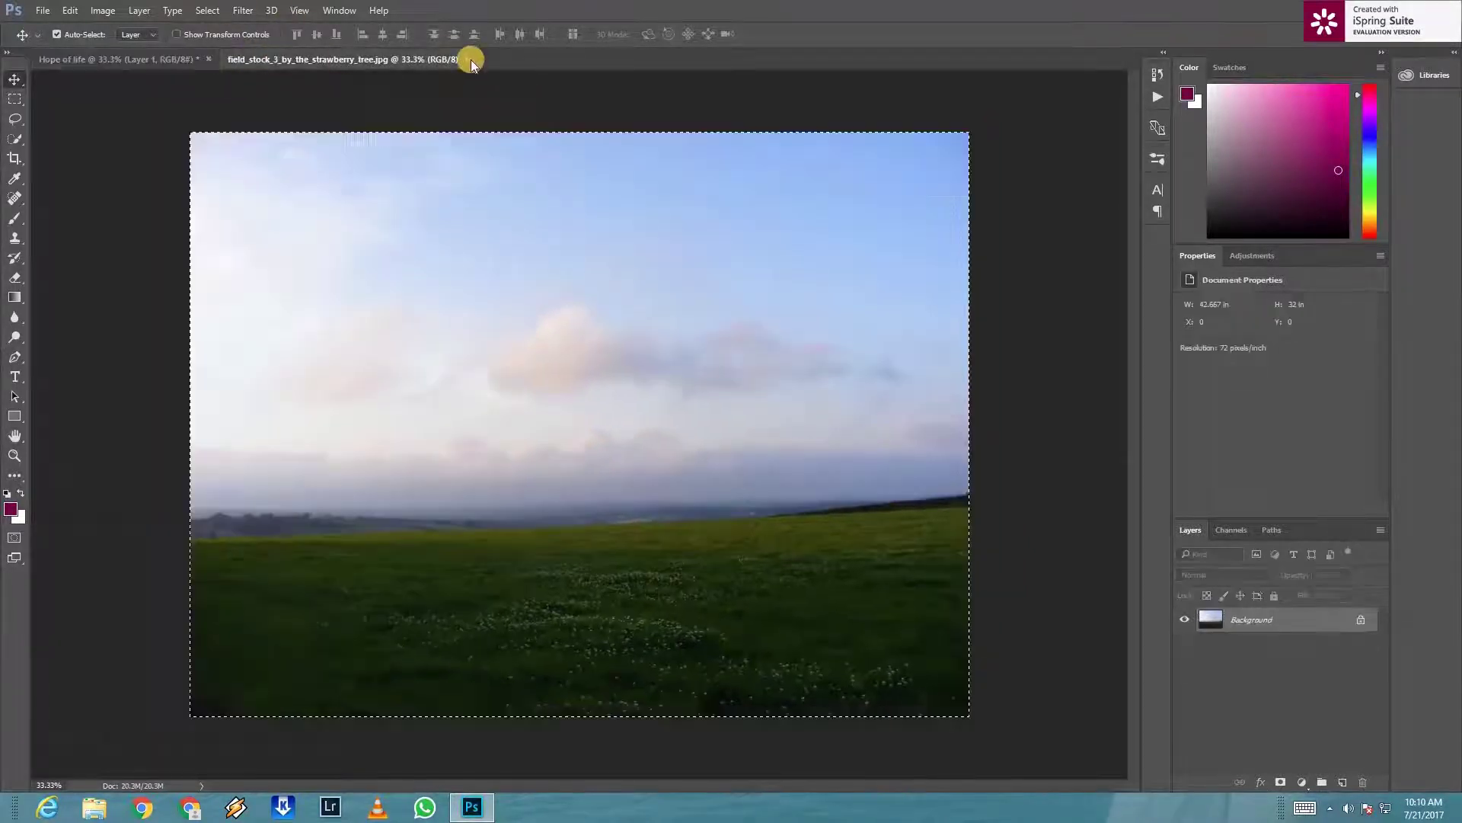
# Step: Close field_stock_3 and fade Layer 1's sky to grey with a black-to-white gradient mask
pyautogui.click(470, 61)
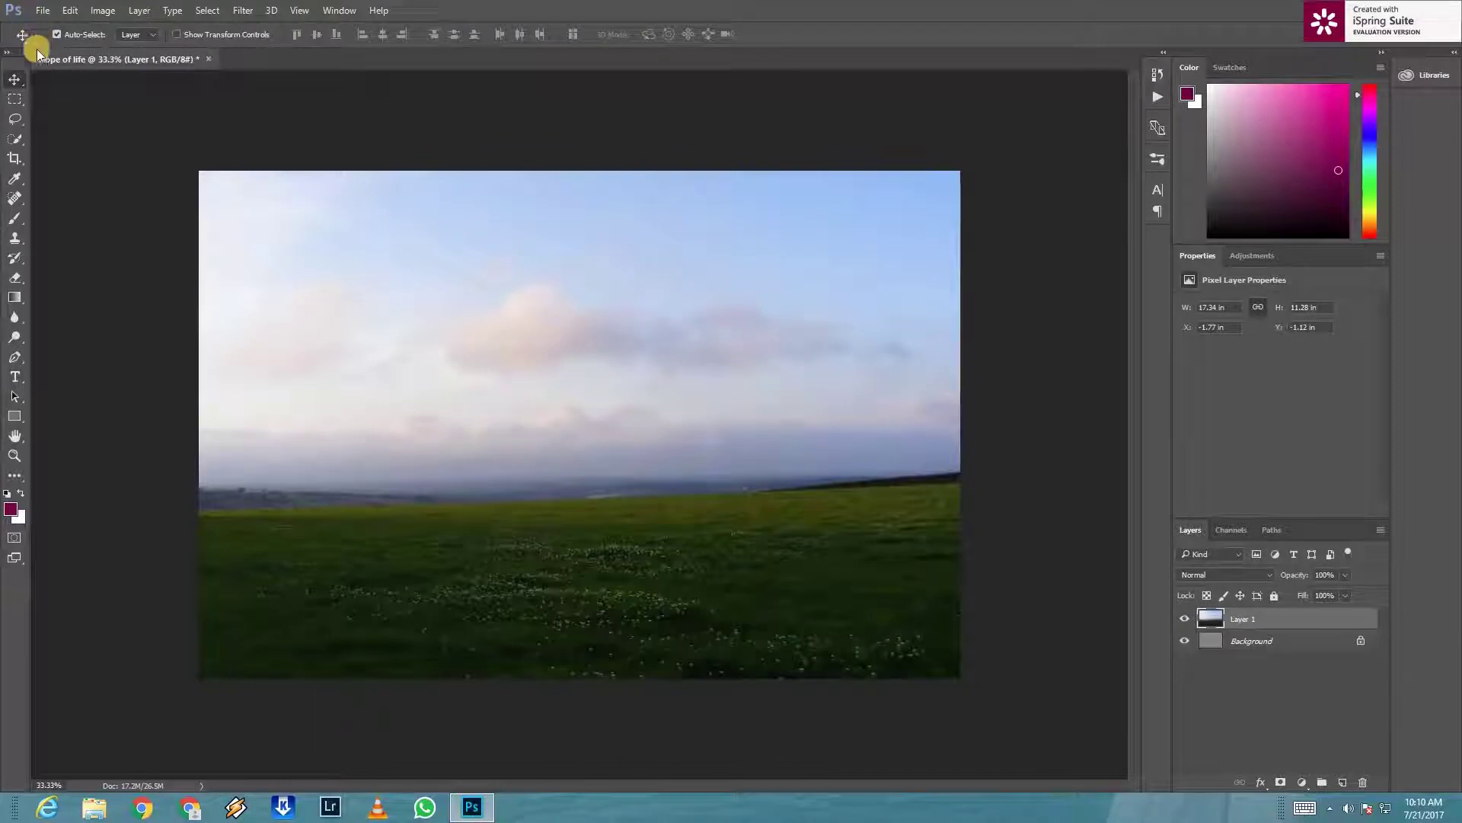
pyautogui.click(1282, 781)
pyautogui.click(22, 298)
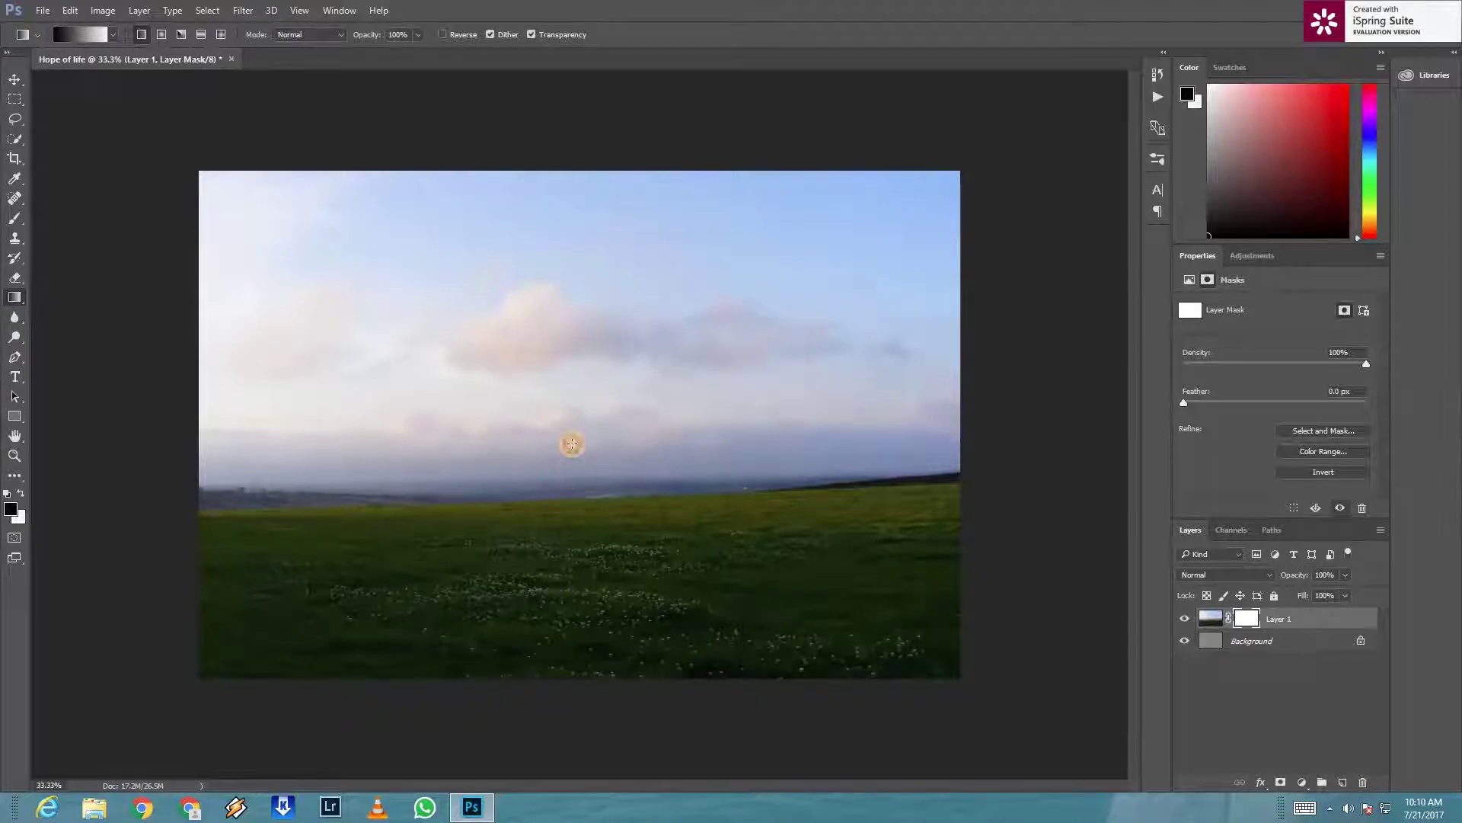
pyautogui.moveTo(560, 399); pyautogui.dragTo(561, 513)
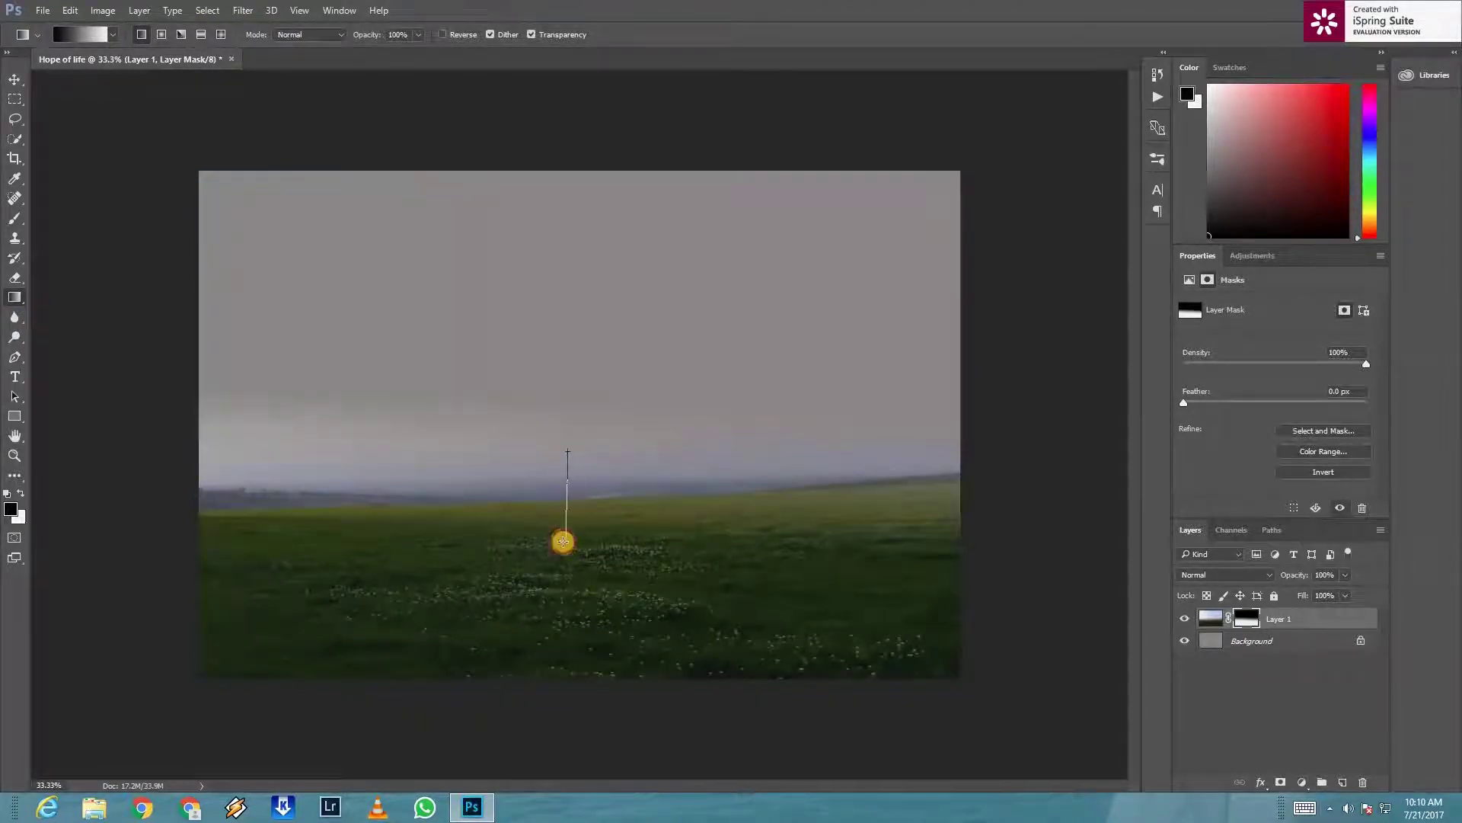
pyautogui.moveTo(564, 543); pyautogui.dragTo(562, 529)
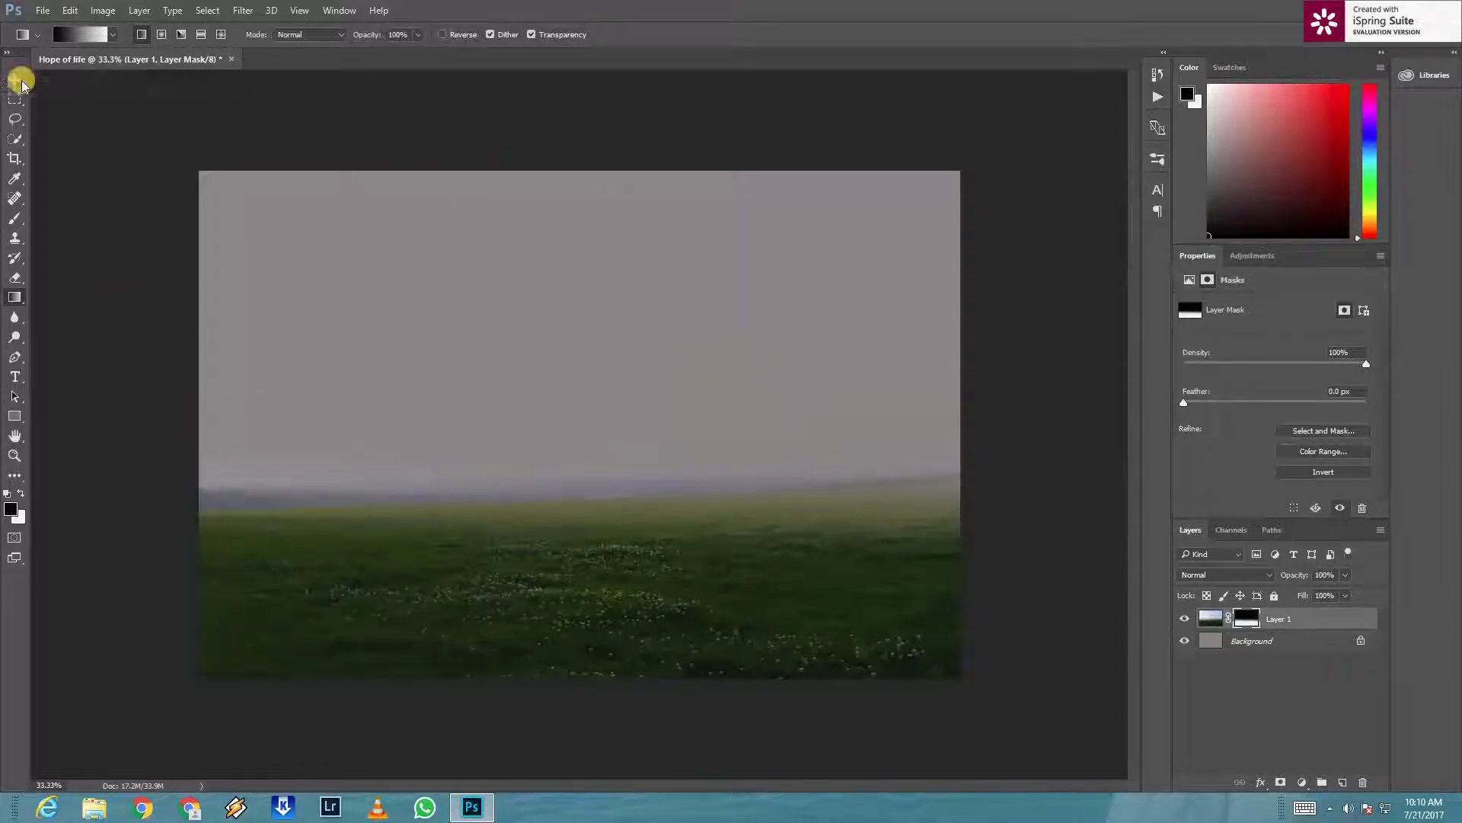
pyautogui.click(43, 11)
# Step: Open dark_sky_by_knb_stock and drag it into Hope of life as Layer 2
pyautogui.press('Return')
pyautogui.click(196, 126)
pyautogui.click(1261, 665)
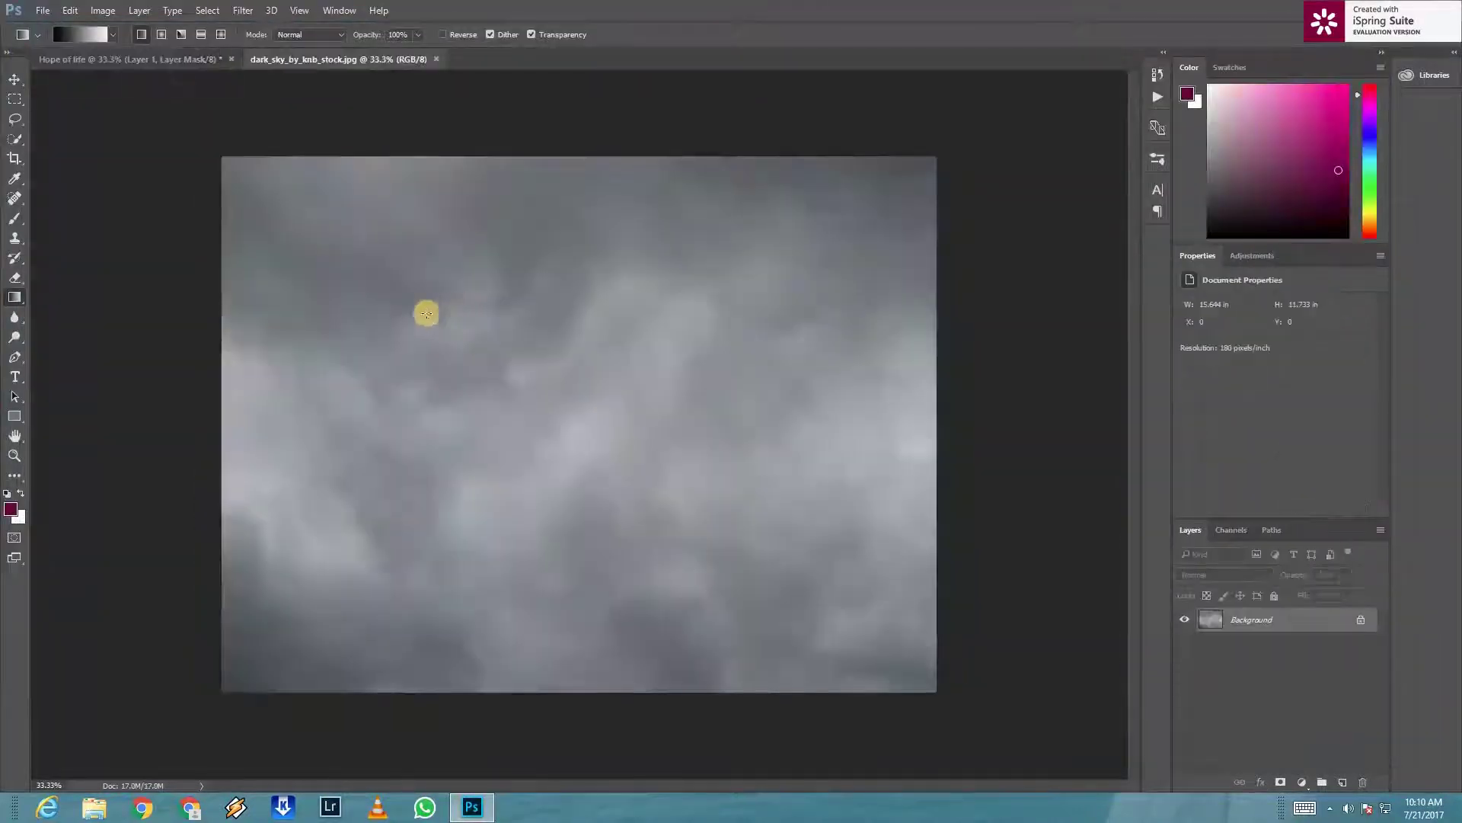
pyautogui.press('v')
pyautogui.moveTo(353, 203)
pyautogui.mouseDown()
pyautogui.moveTo(192, 58)
pyautogui.moveTo(591, 385)
pyautogui.moveTo(460, 306)
pyautogui.moveTo(492, 336)
pyautogui.mouseUp()
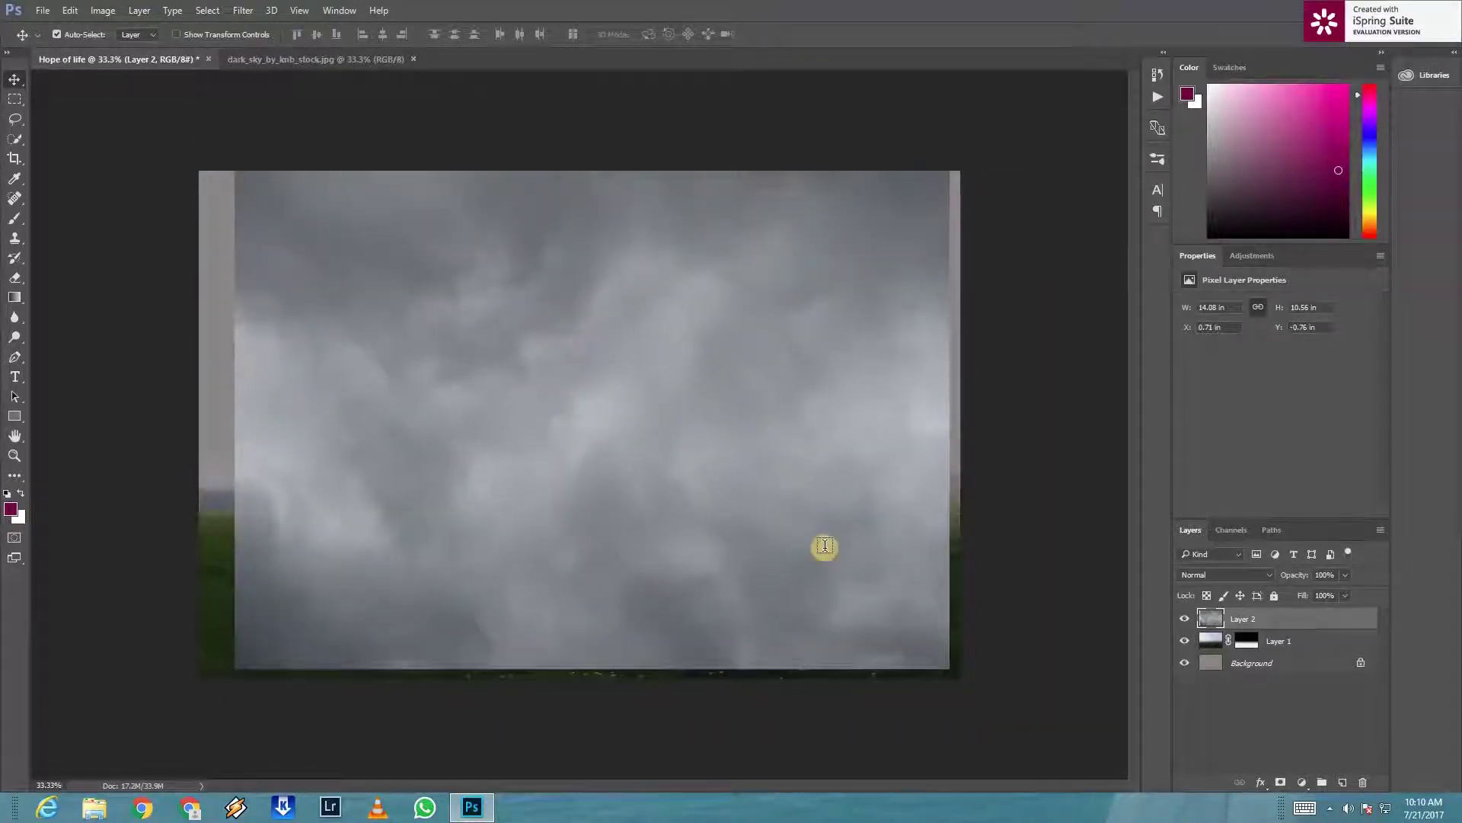
pyautogui.press('t')
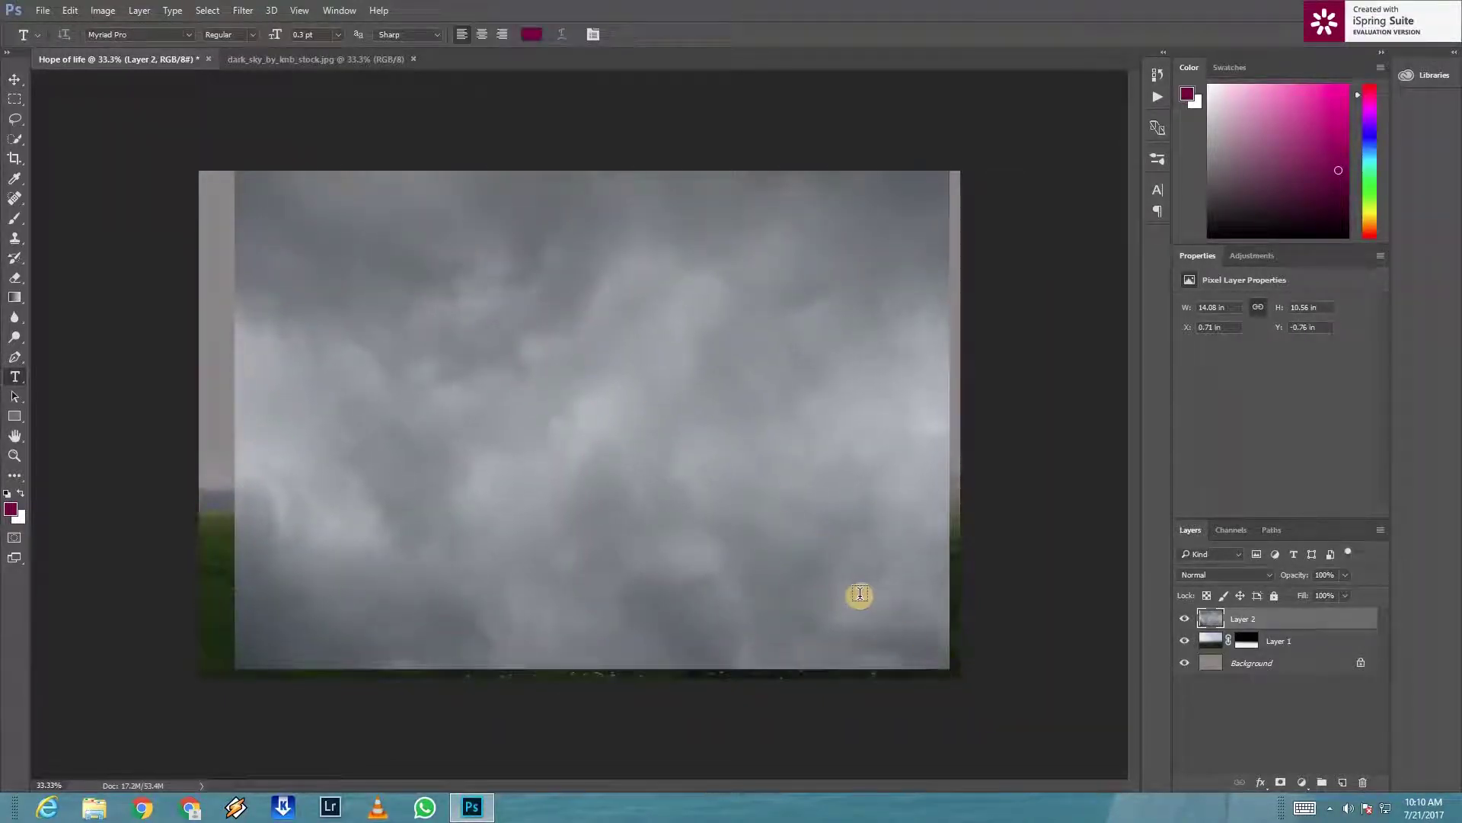
# Step: Enlarge and raise the sky layer to cover the canvas, then add a layer mask to it
pyautogui.hotkey('ctrl', 't')
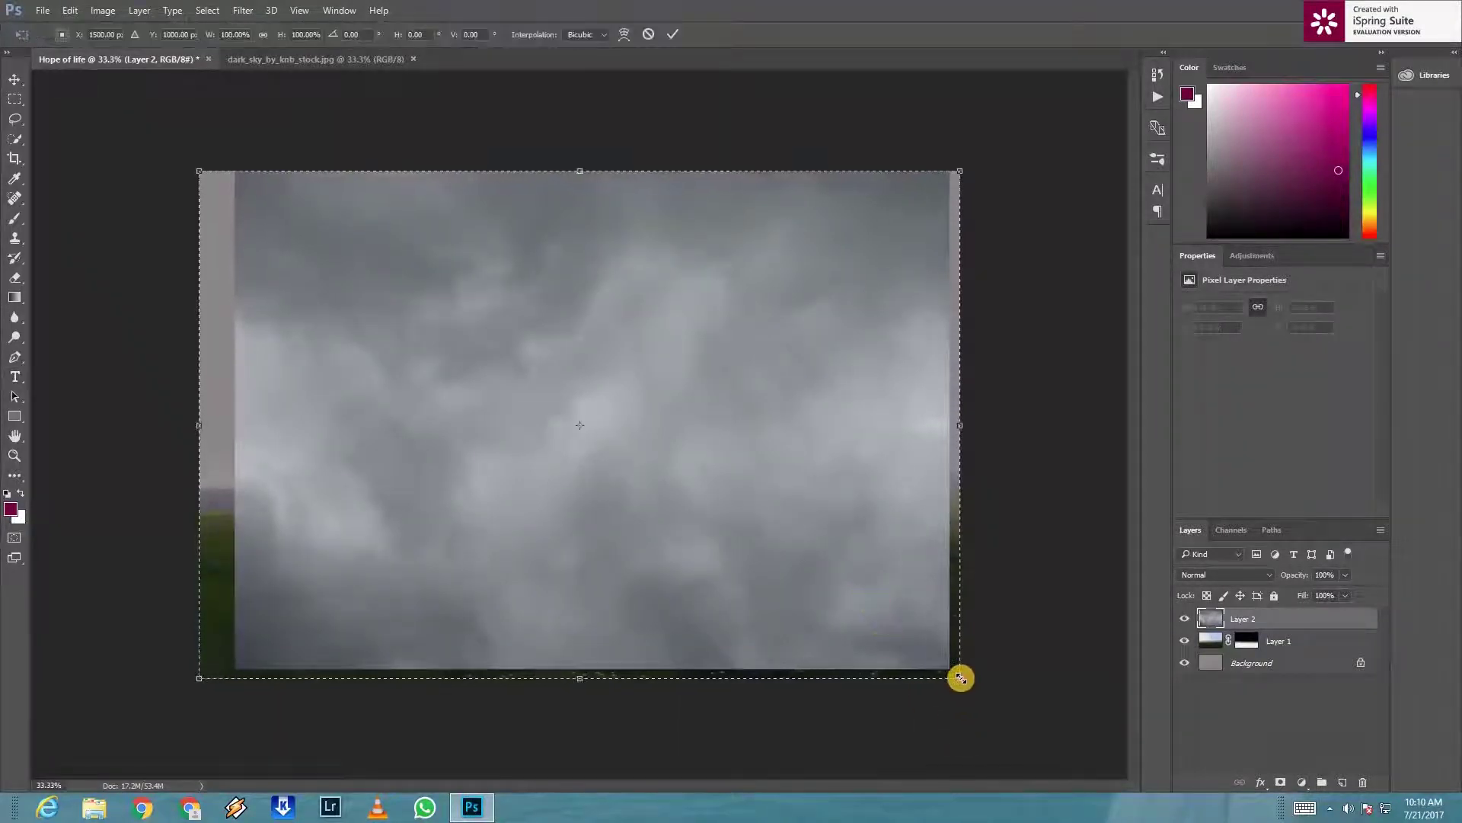
pyautogui.moveTo(960, 677); pyautogui.dragTo(1041, 733)
pyautogui.moveTo(826, 600); pyautogui.dragTo(846, 607)
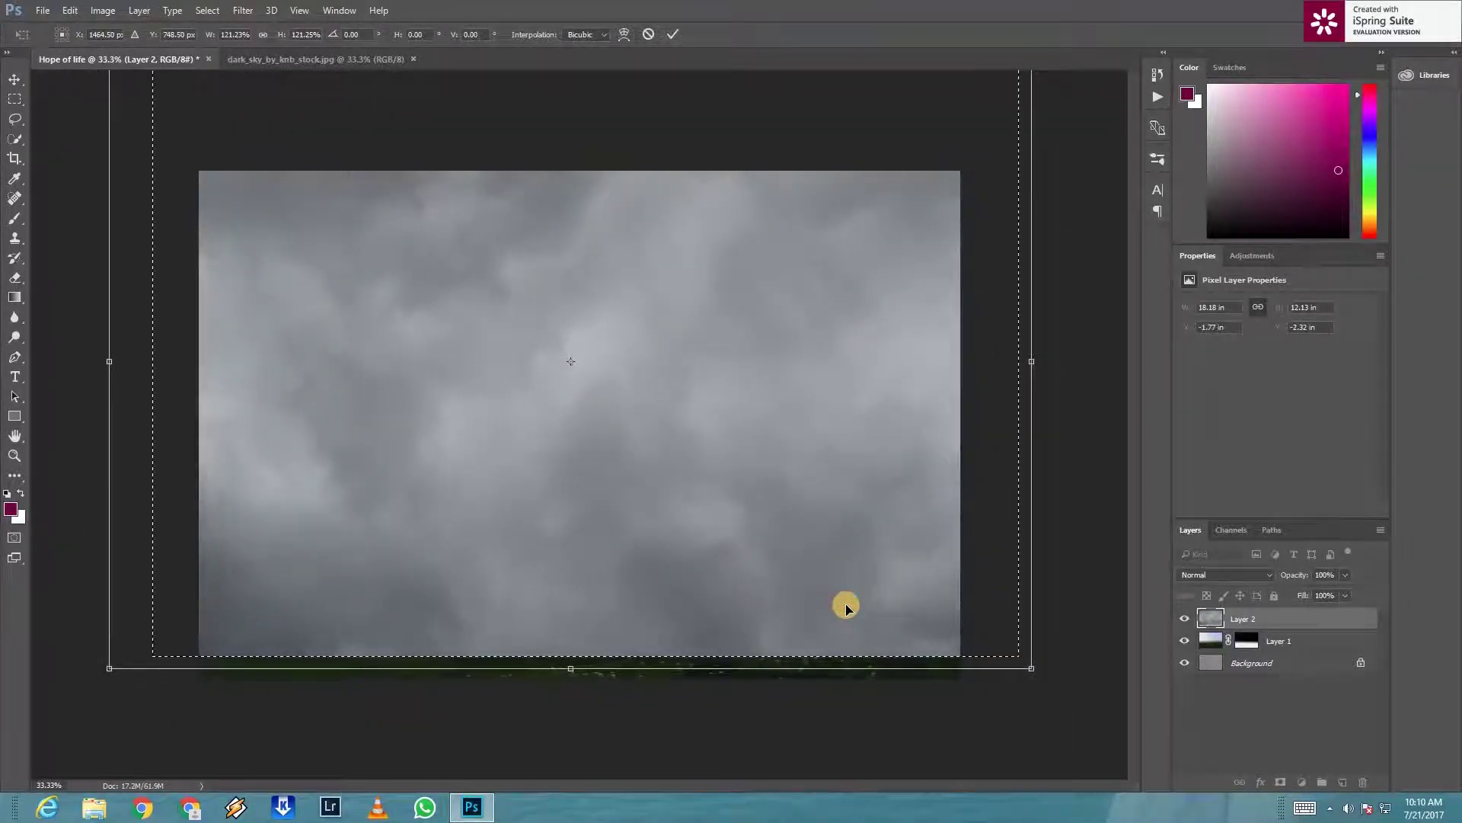
pyautogui.press('Return')
pyautogui.press('l')
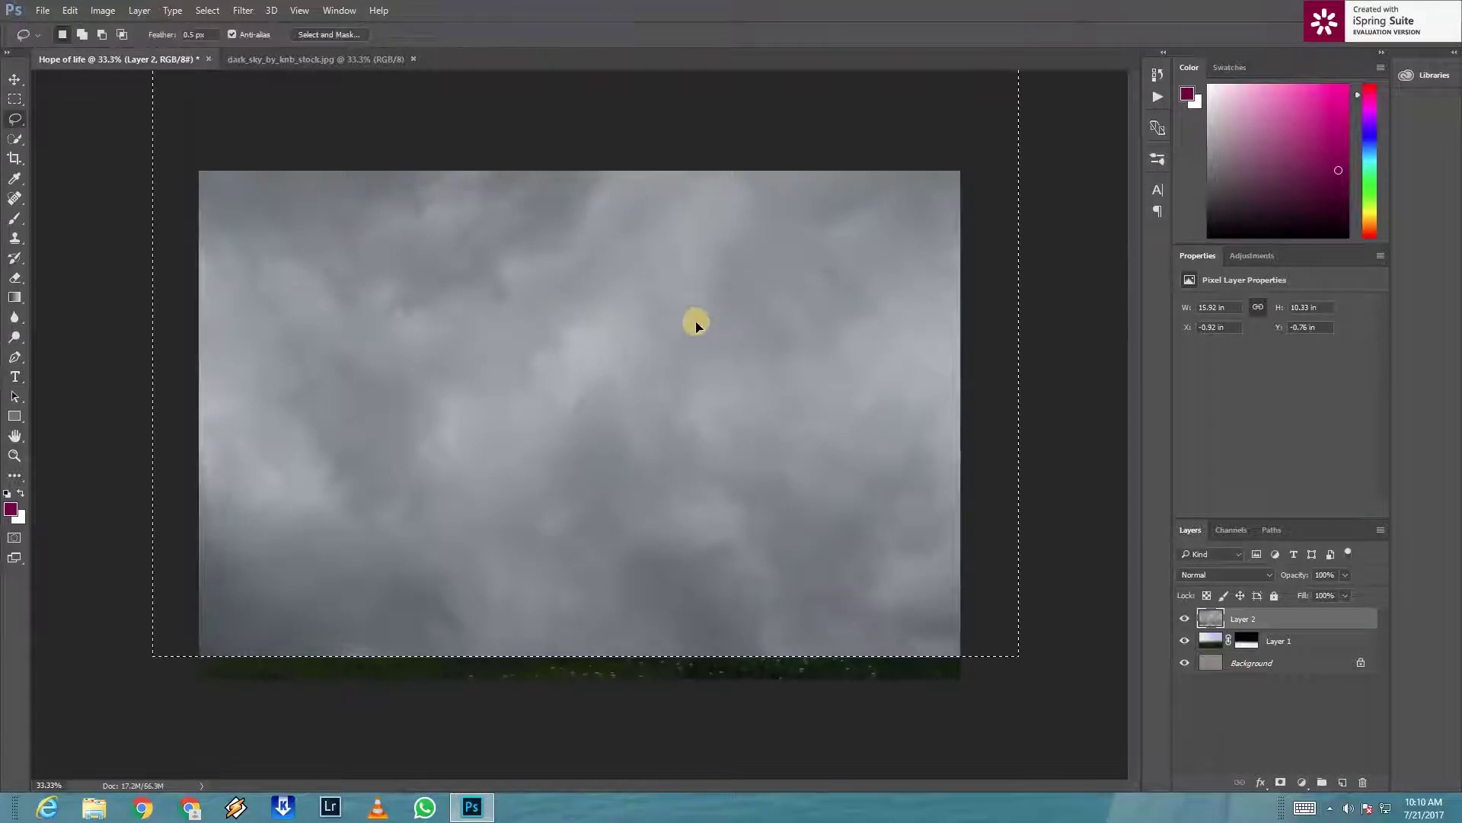
pyautogui.click(82, 159)
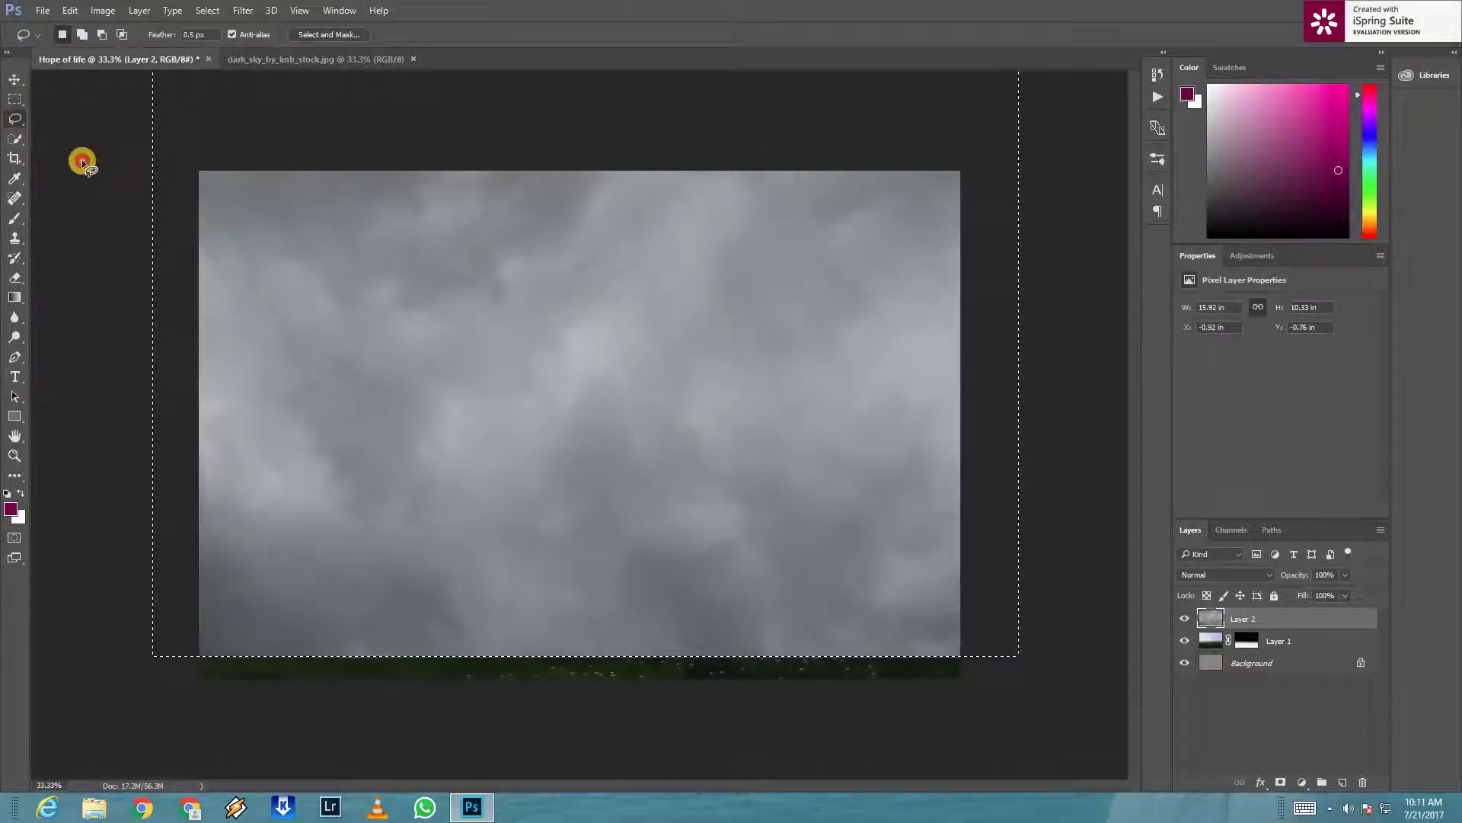
pyautogui.click(20, 85)
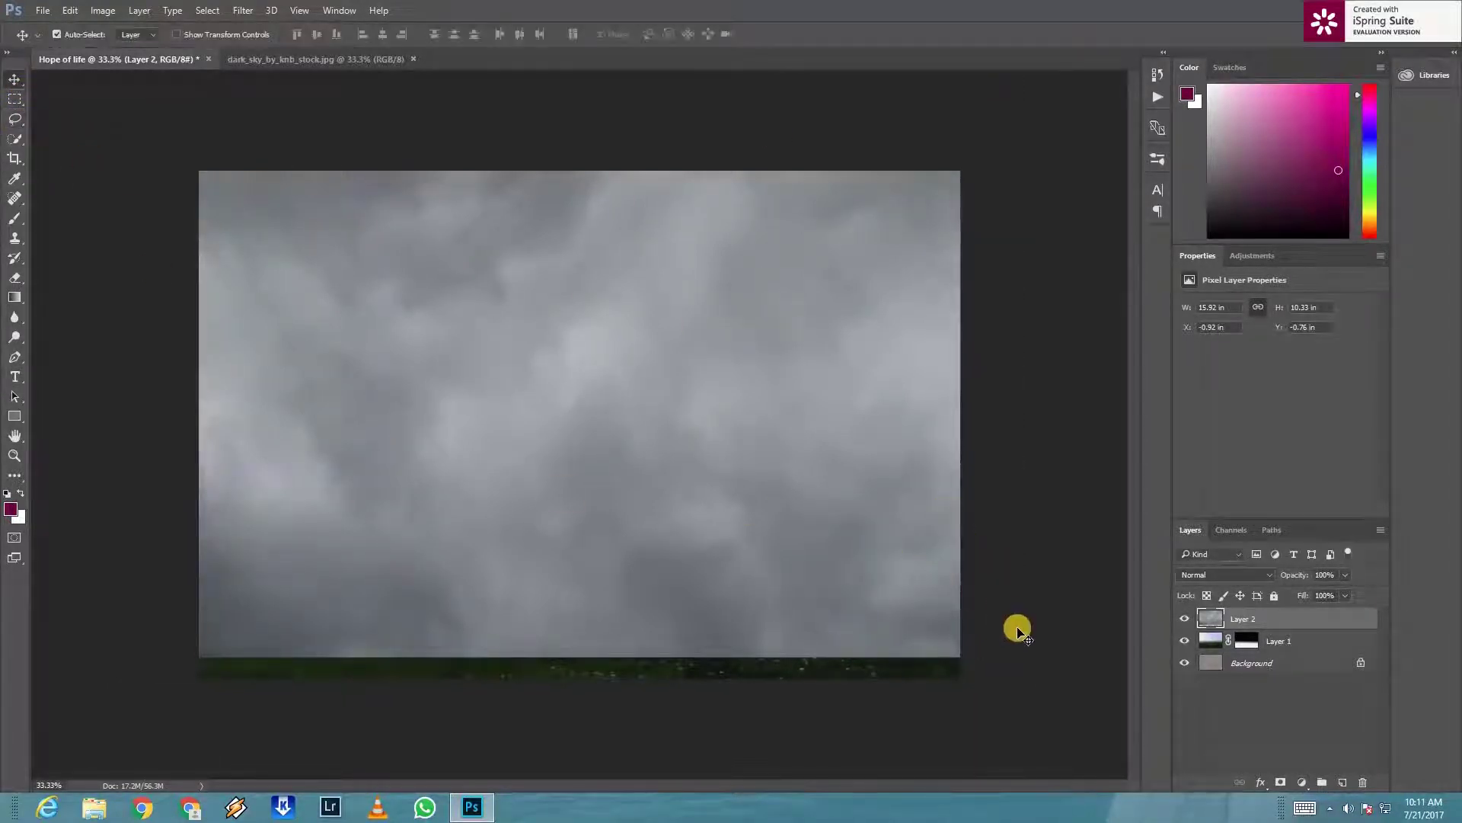
pyautogui.click(1281, 782)
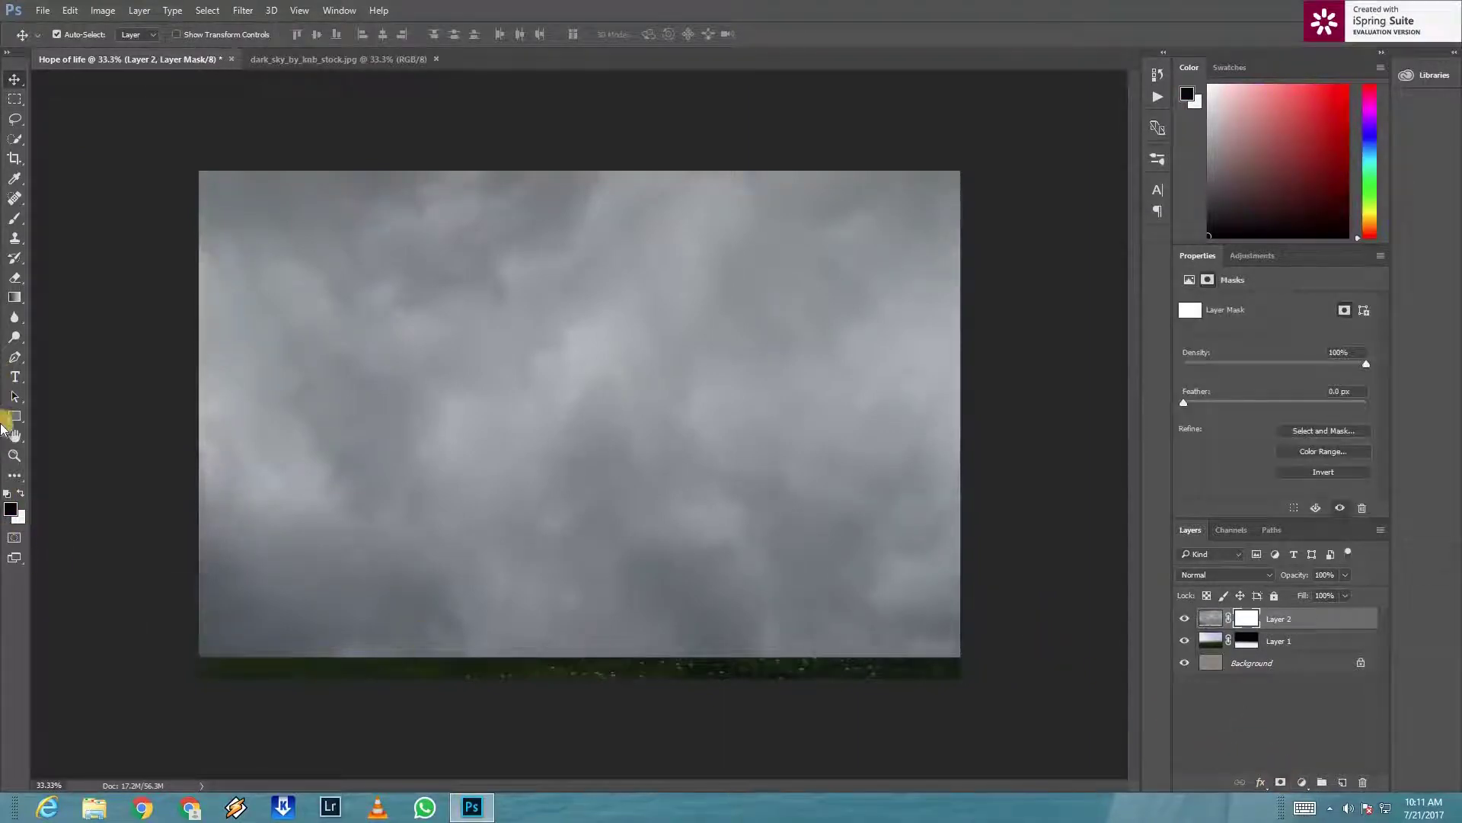
# Step: Blend the sky into the field with a linear black-to-white gradient on Layer 2's mask
pyautogui.click(15, 298)
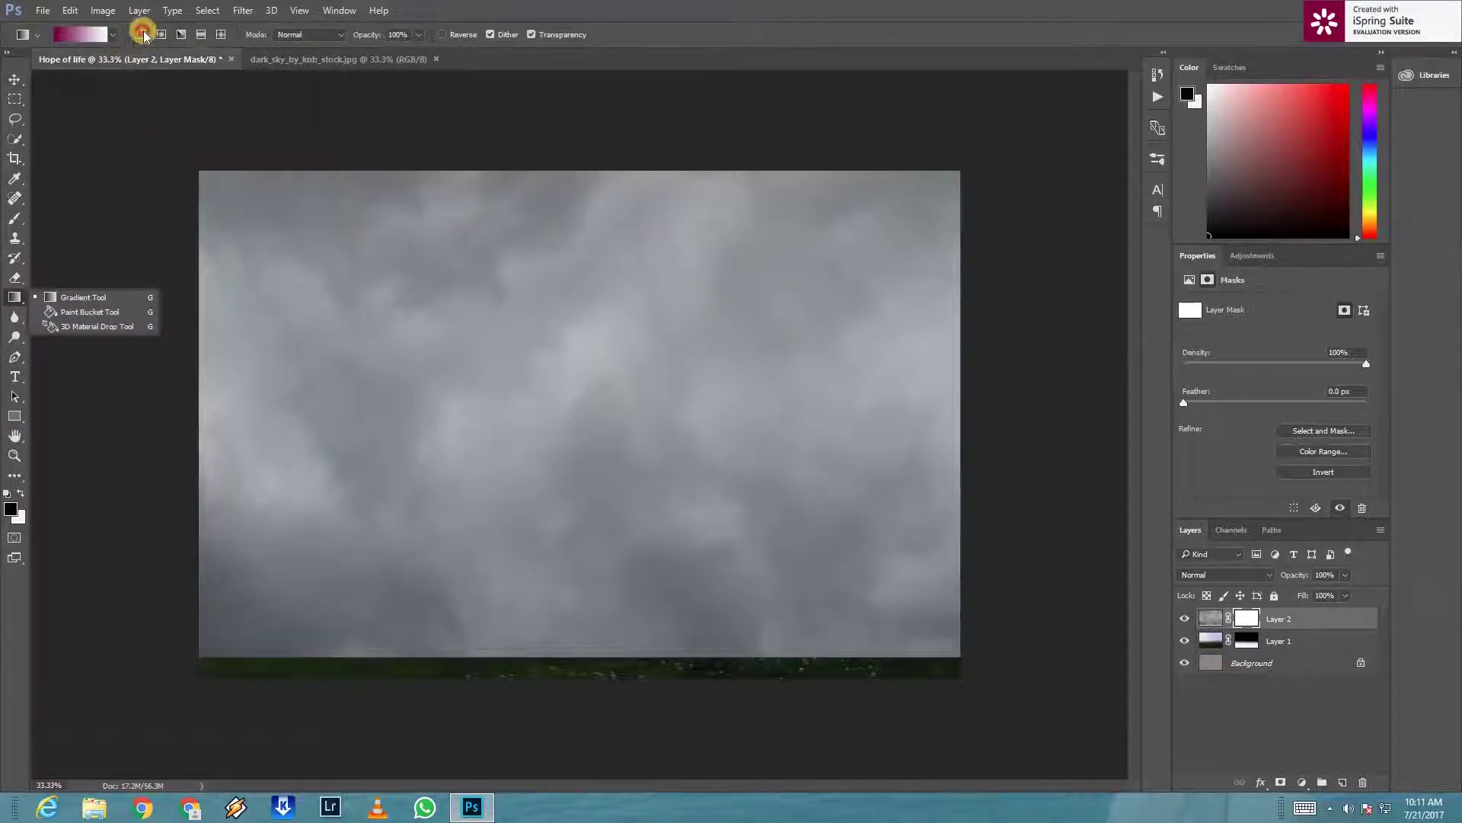
pyautogui.click(143, 34)
pyautogui.click(117, 36)
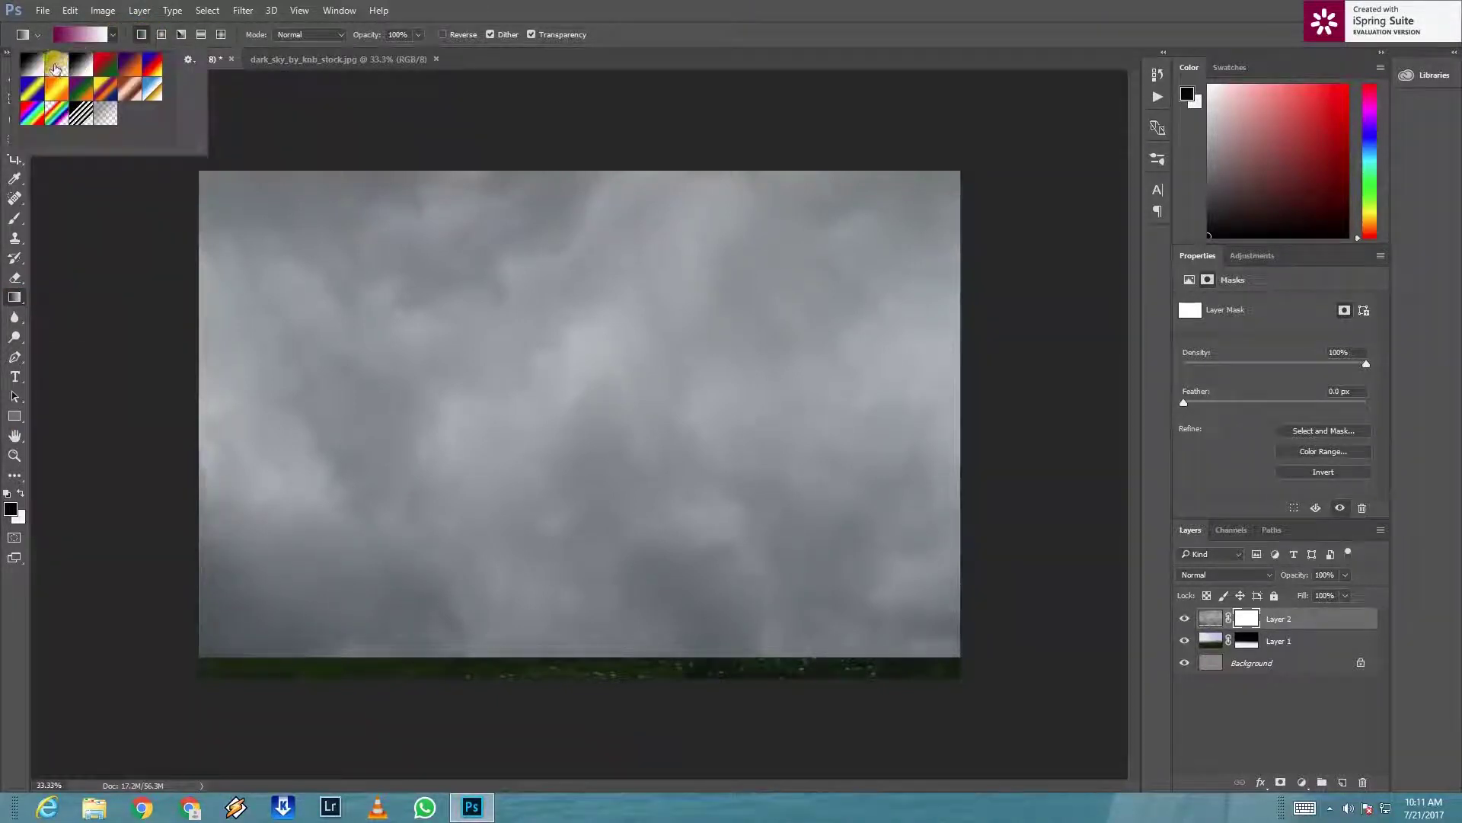
pyautogui.click(152, 252)
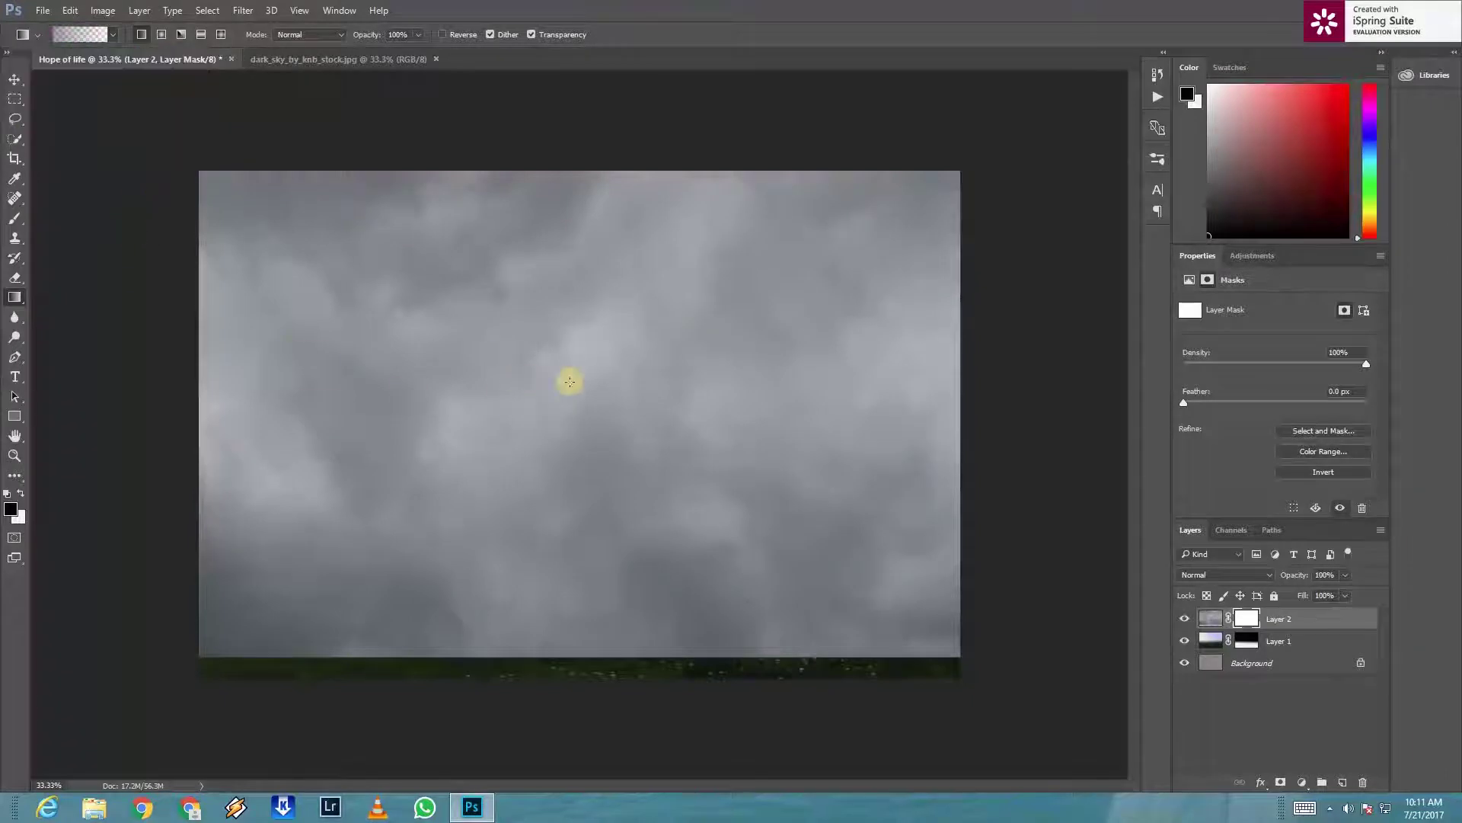
pyautogui.moveTo(591, 410); pyautogui.dragTo(592, 414)
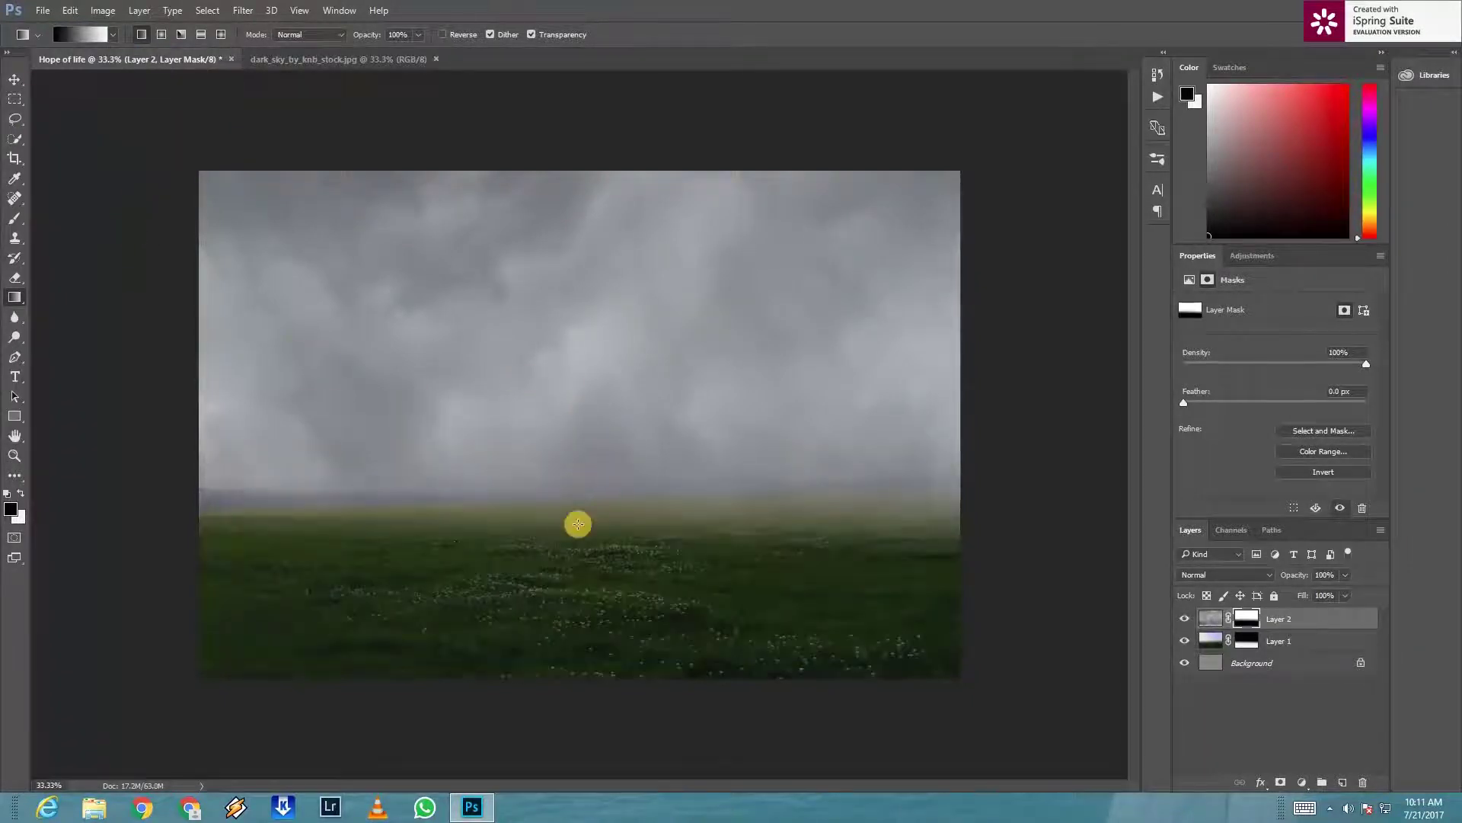
pyautogui.moveTo(572, 451); pyautogui.dragTo(576, 457)
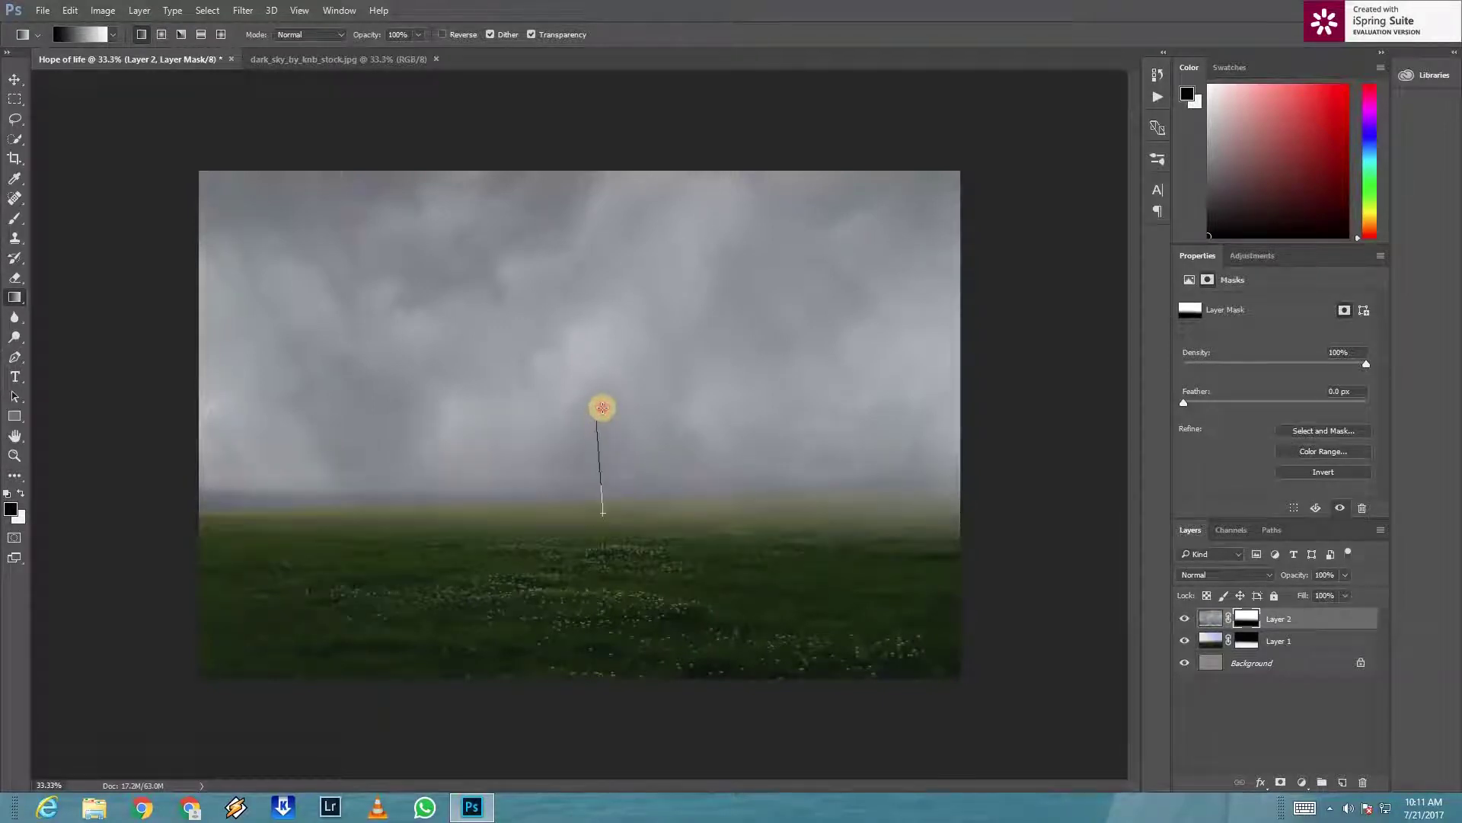
pyautogui.moveTo(604, 403); pyautogui.dragTo(602, 408)
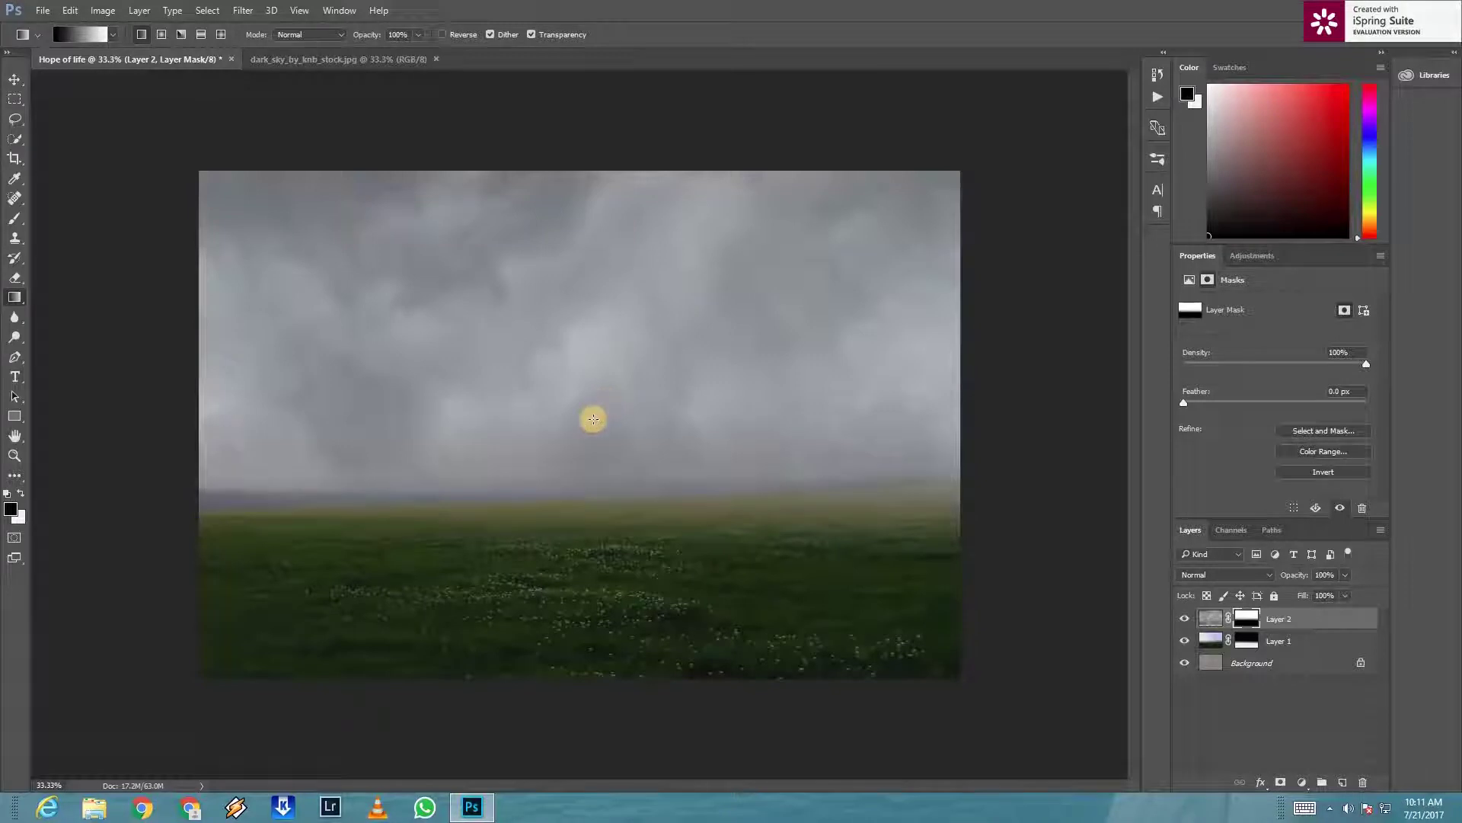
# Step: Close the separate dark sky image and deselect all layers
pyautogui.press('v')
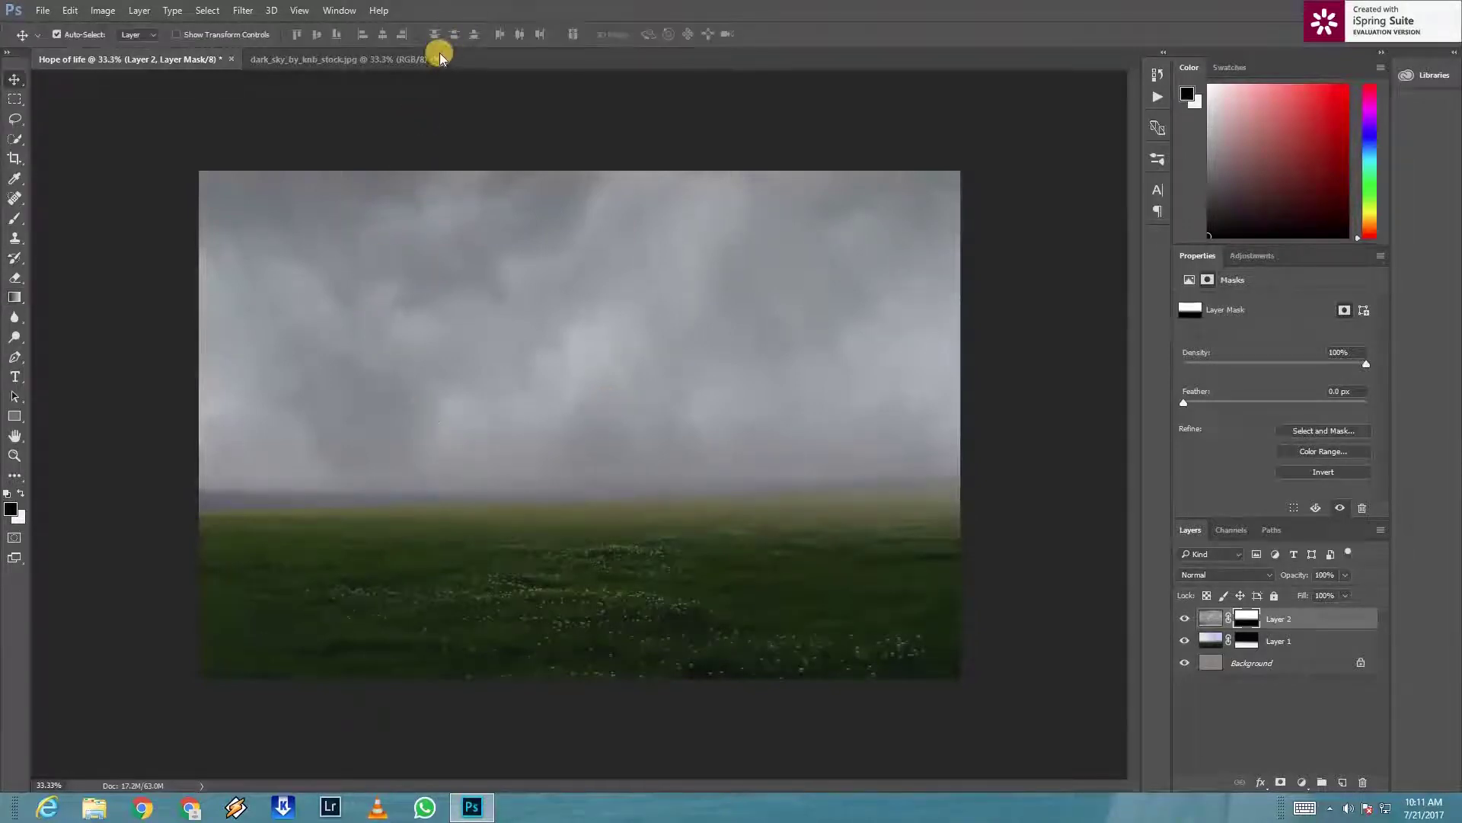
pyautogui.click(436, 58)
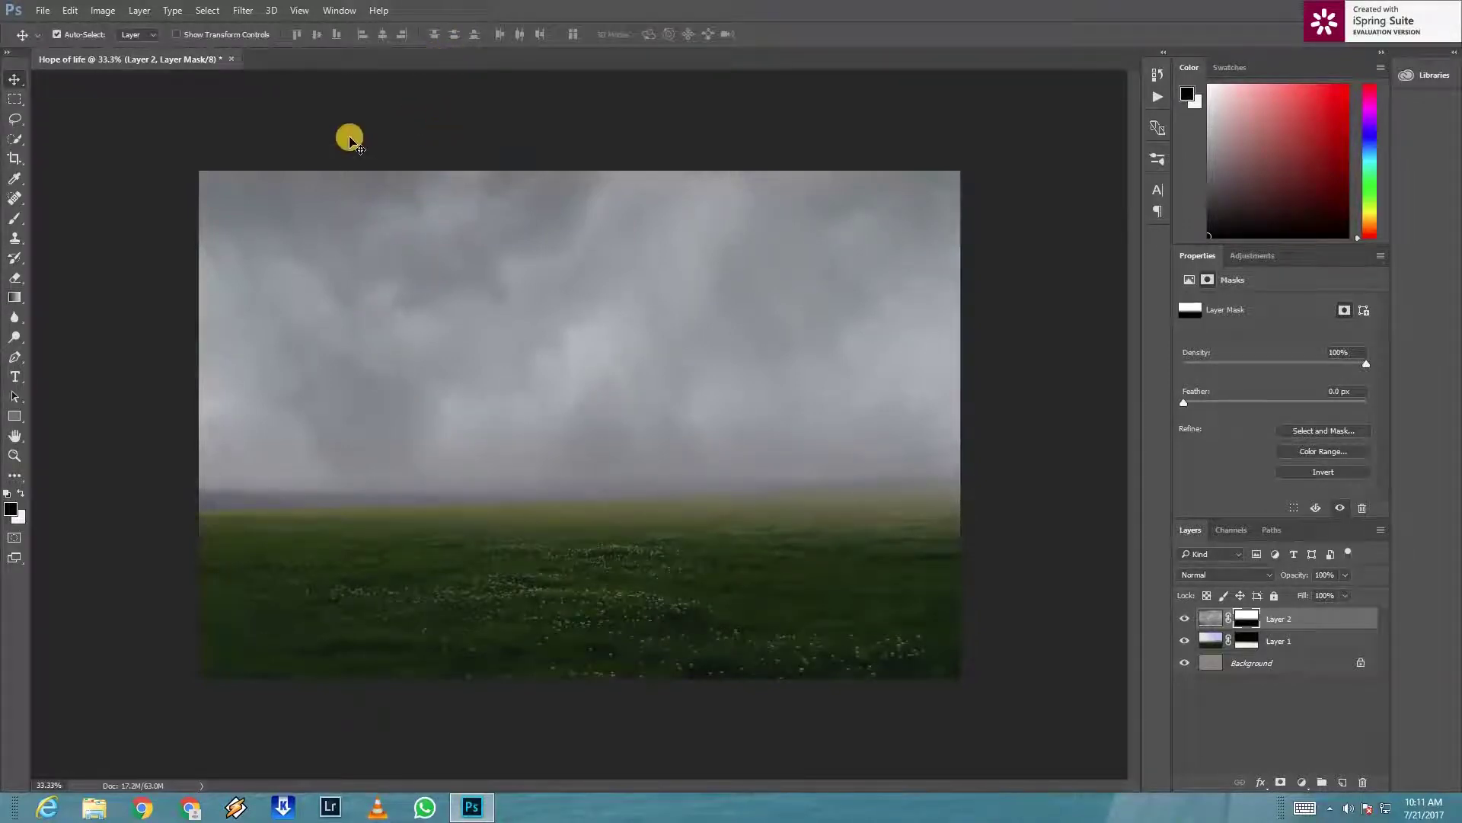
pyautogui.click(1301, 708)
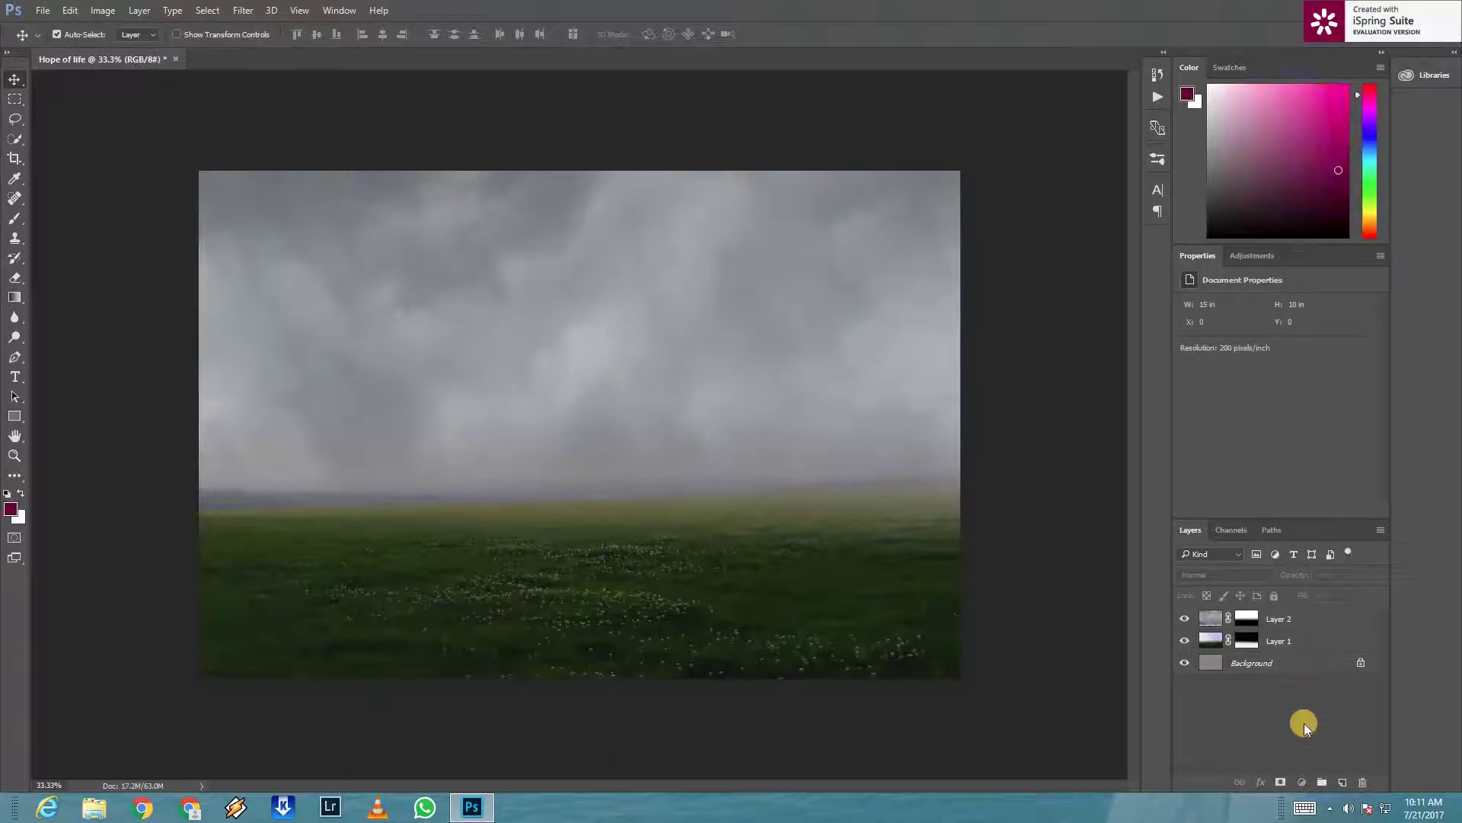
# Step: Add a Hue/Saturation adjustment above Layer 1 with saturation −54
pyautogui.click(1287, 641)
pyautogui.click(1302, 782)
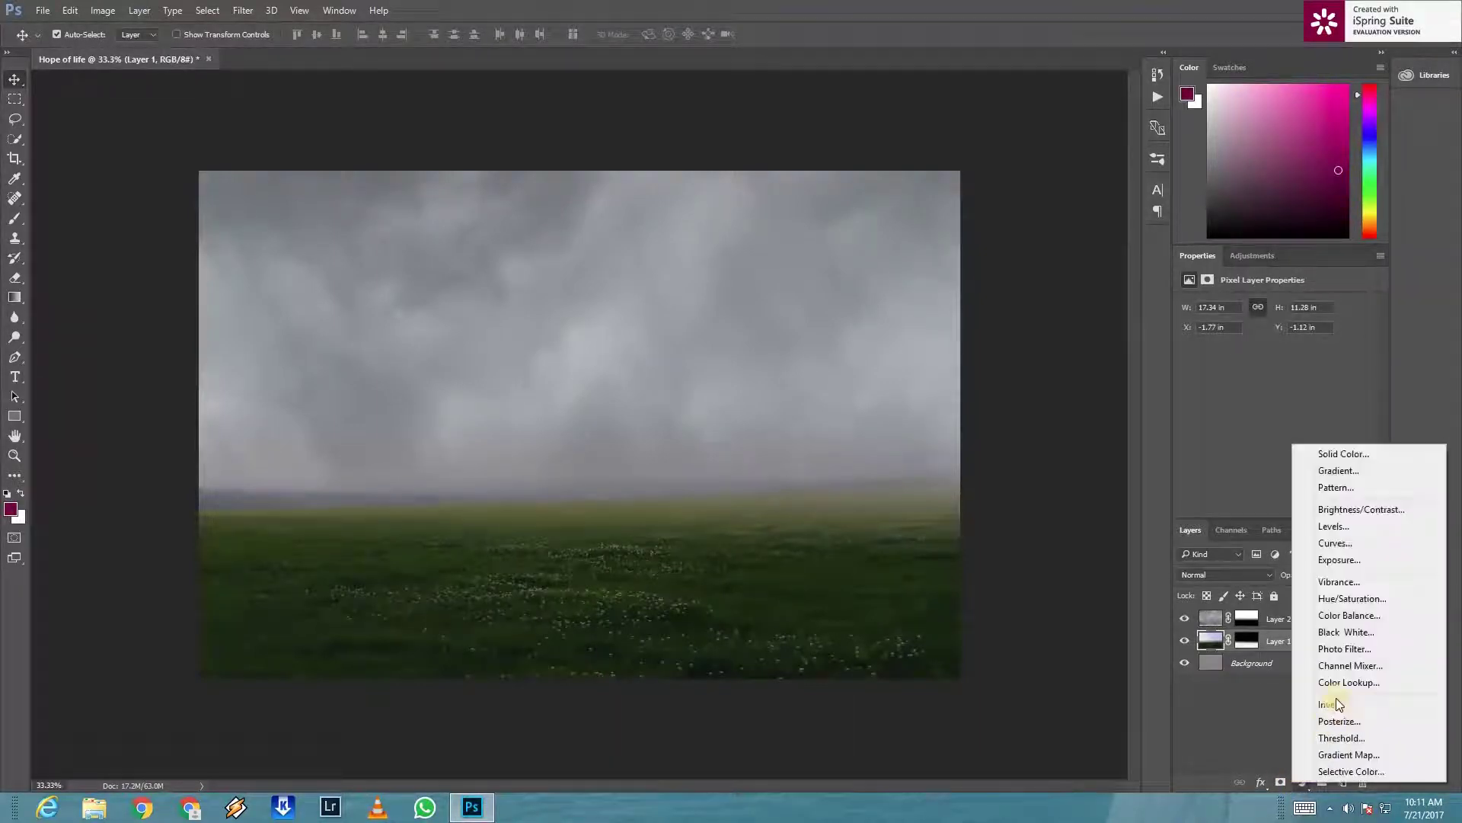
pyautogui.click(1344, 598)
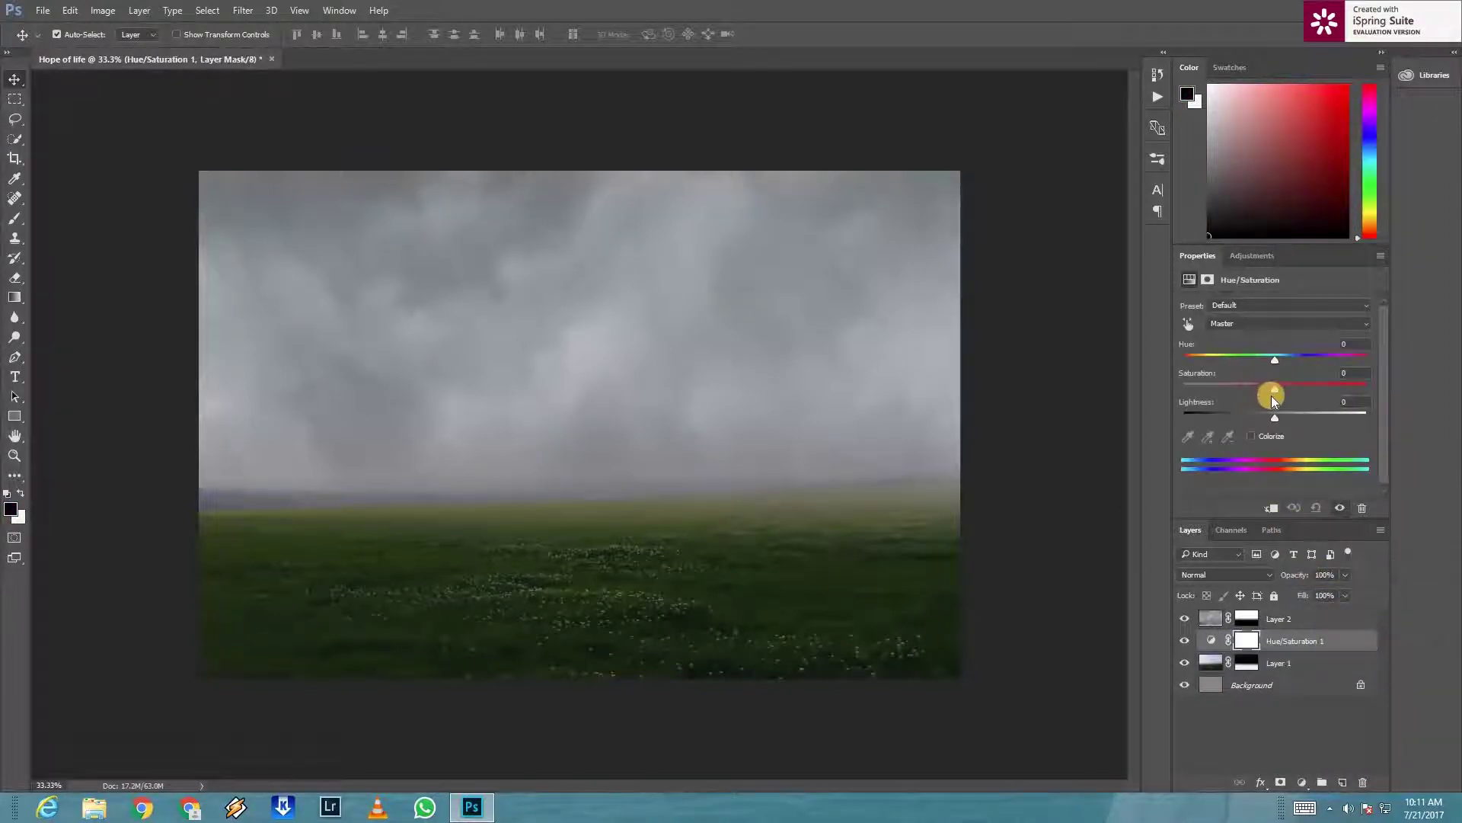
pyautogui.moveTo(1277, 391); pyautogui.dragTo(1247, 394)
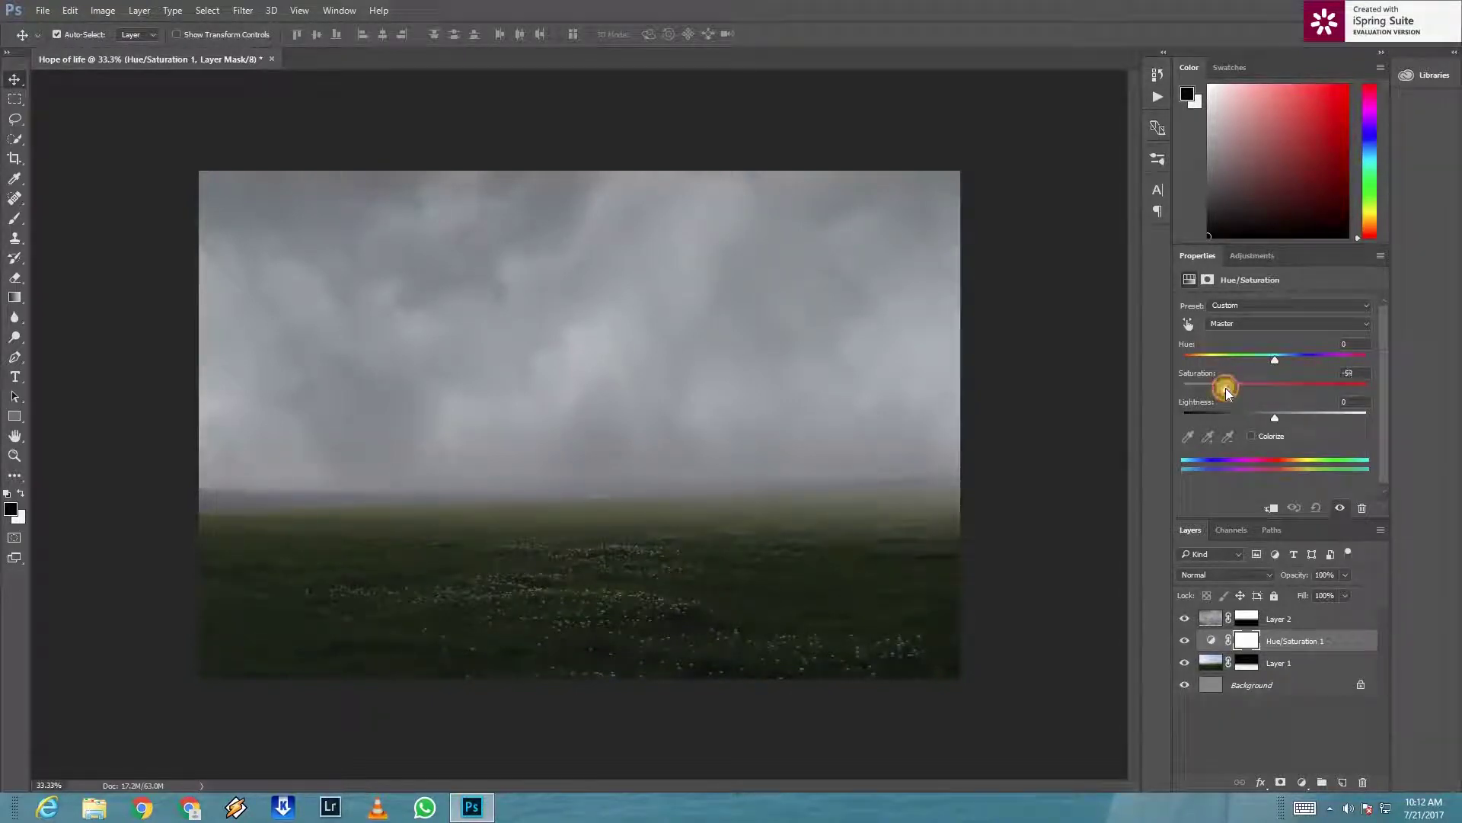
pyautogui.moveTo(1226, 396); pyautogui.dragTo(1224, 395)
pyautogui.click(1310, 637)
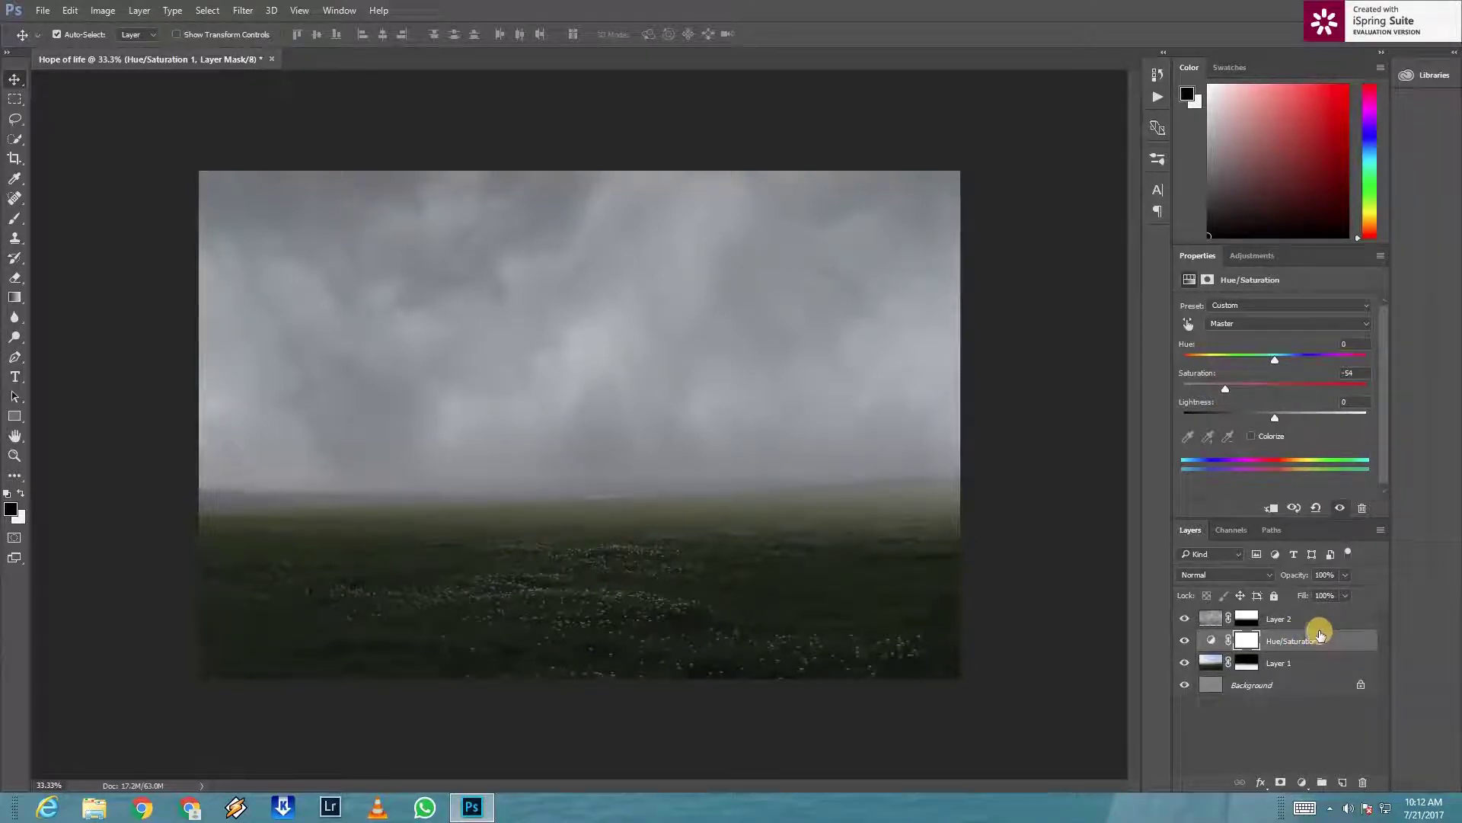
# Step: Add a Hue/Saturation adjustment above Layer 2 with saturation −40
pyautogui.click(1312, 620)
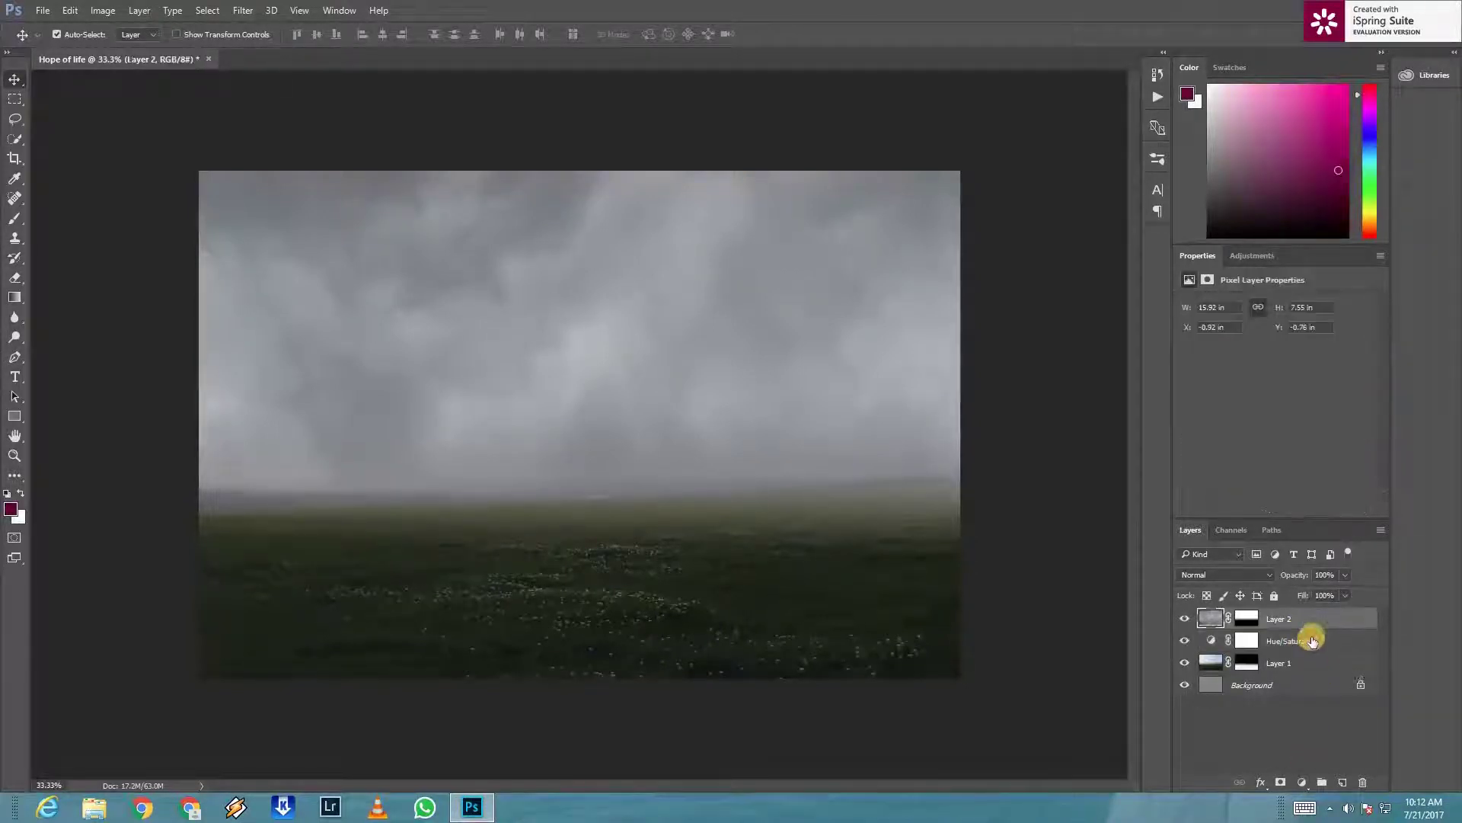
pyautogui.click(1302, 783)
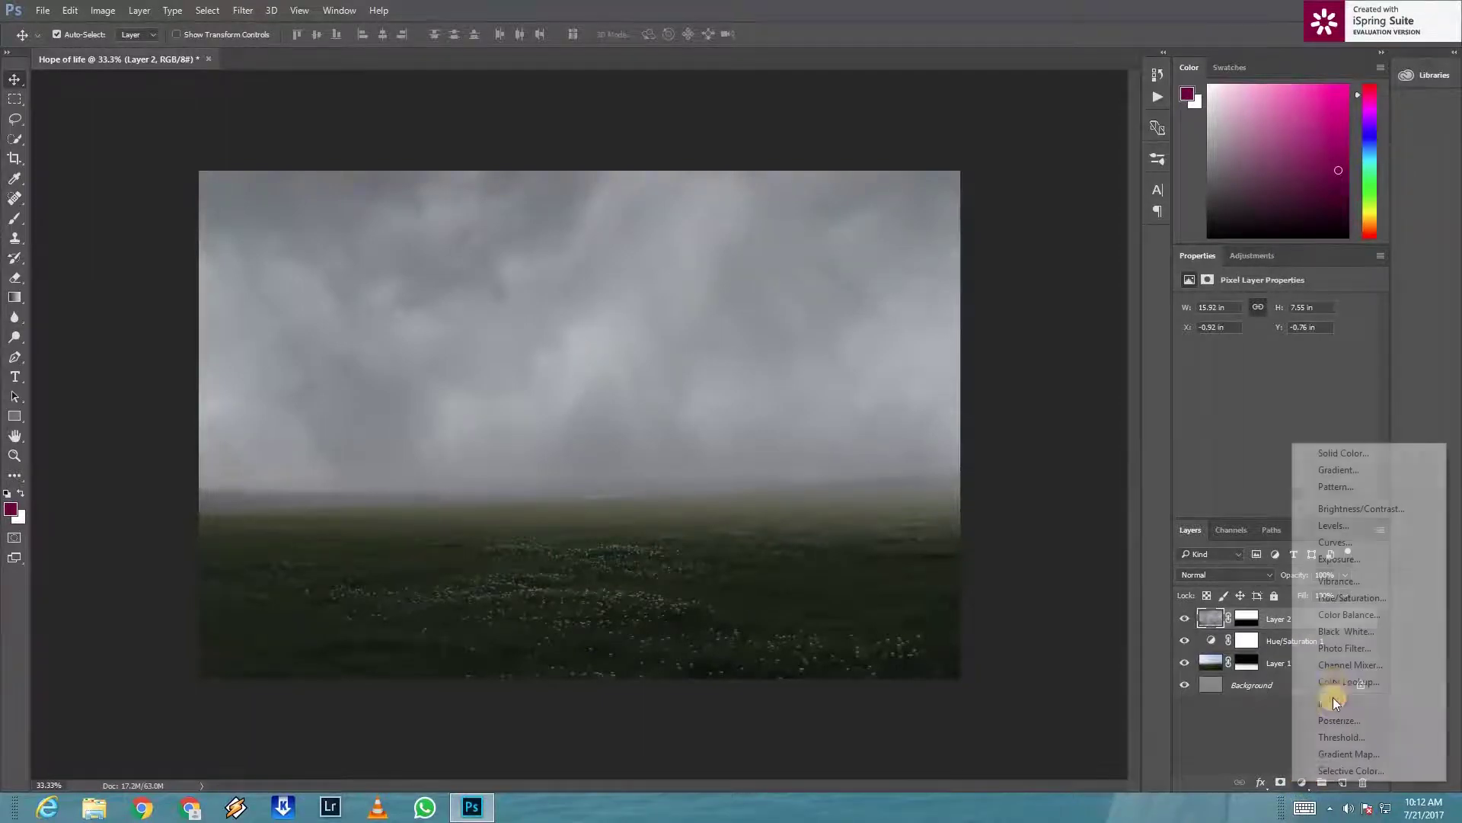
pyautogui.click(1338, 599)
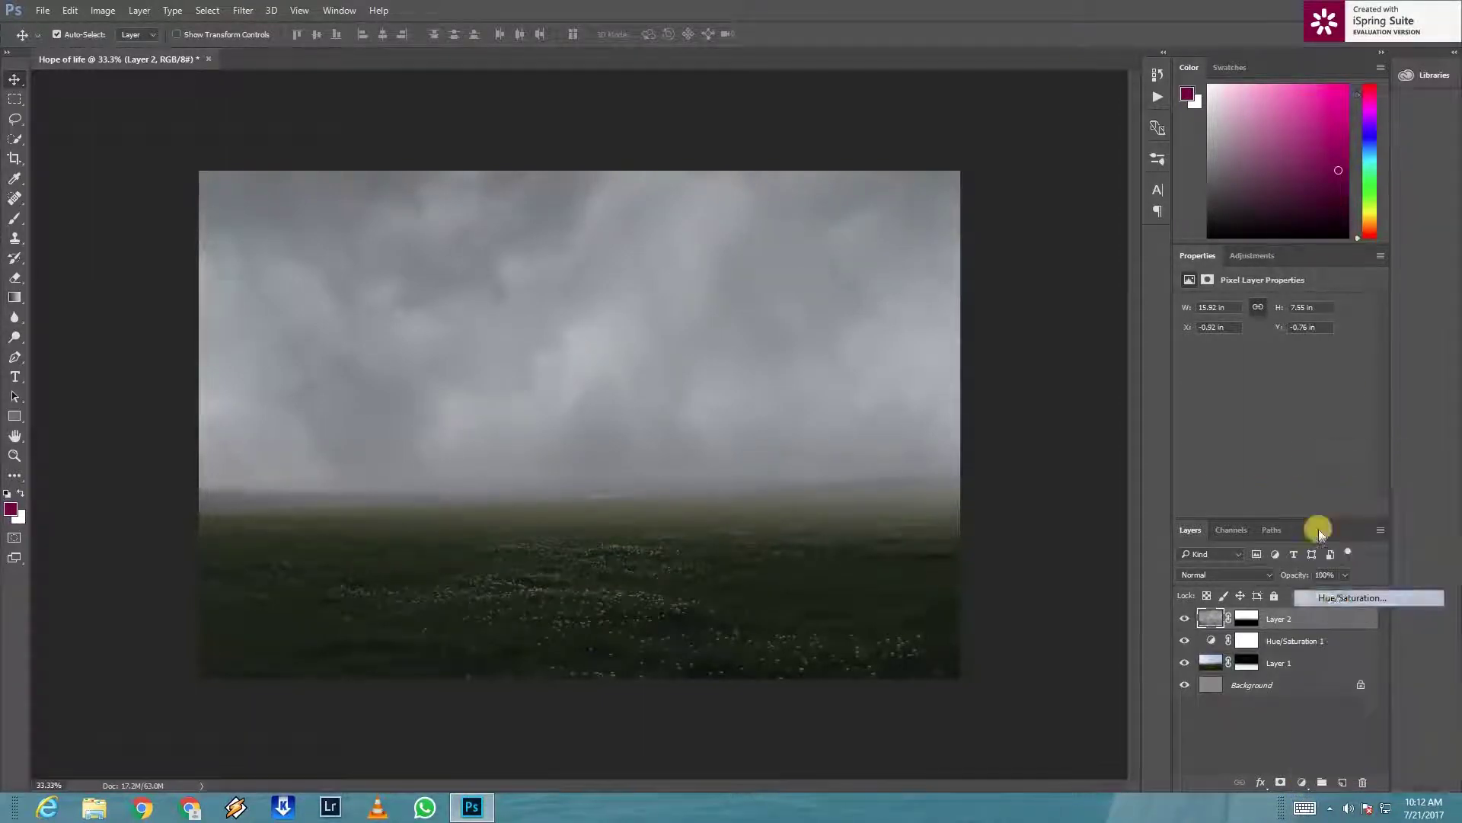
pyautogui.moveTo(1272, 390); pyautogui.dragTo(1239, 390)
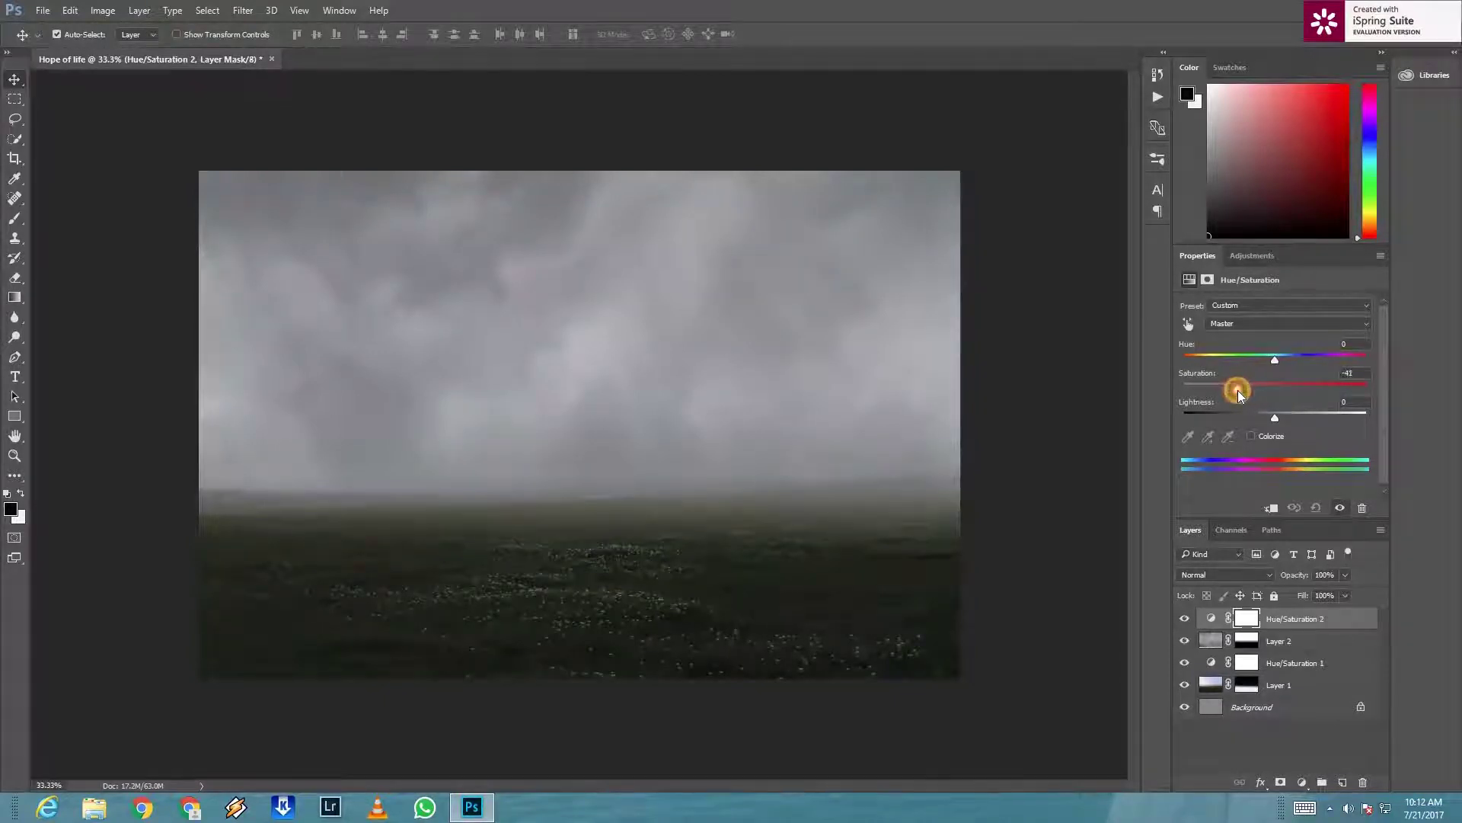
pyautogui.moveTo(1235, 400); pyautogui.dragTo(1238, 400)
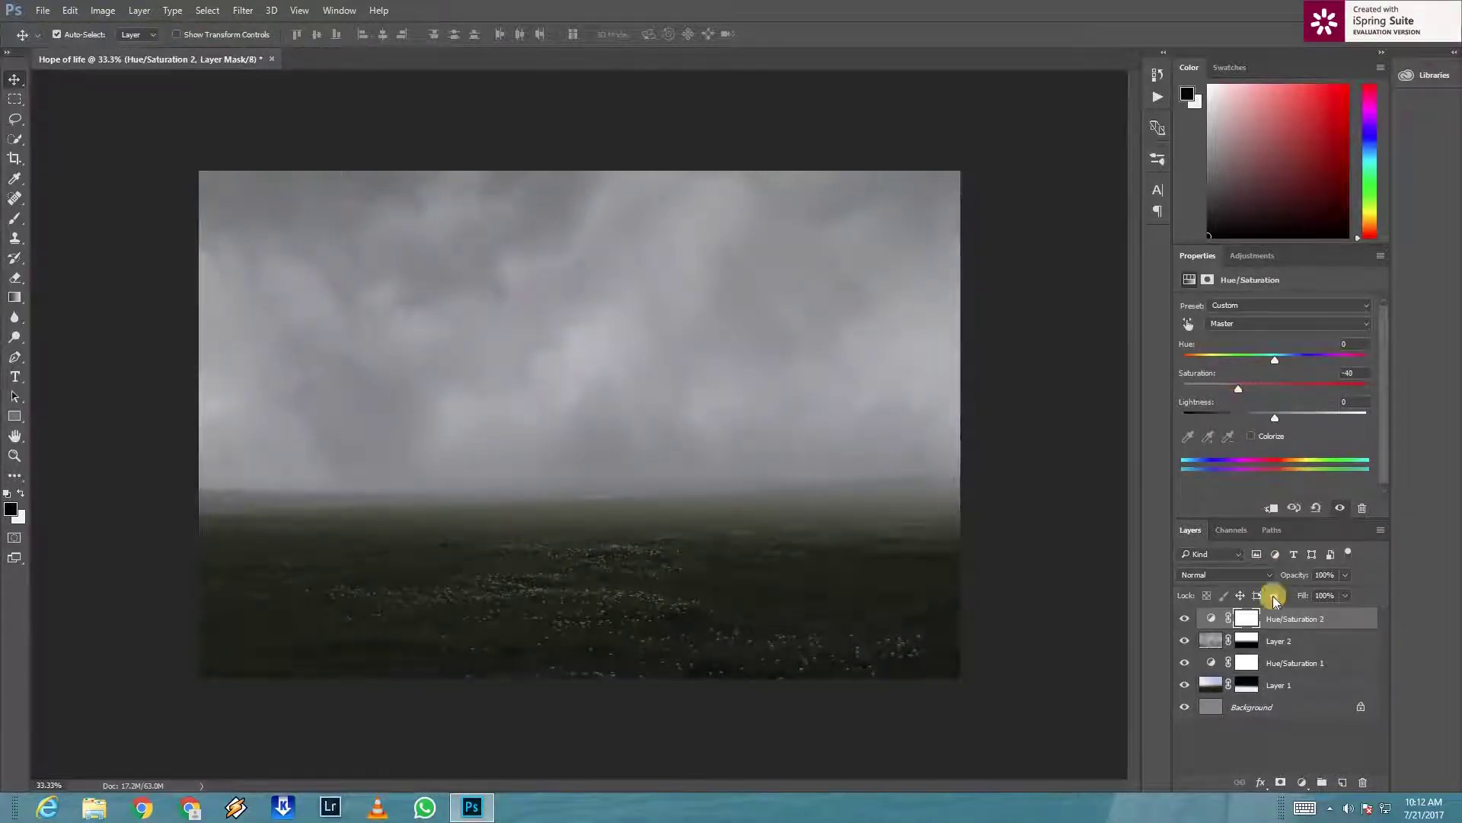
# Step: Add a Brightness/Contrast adjustment above Hue/Saturation 1
pyautogui.click(1270, 737)
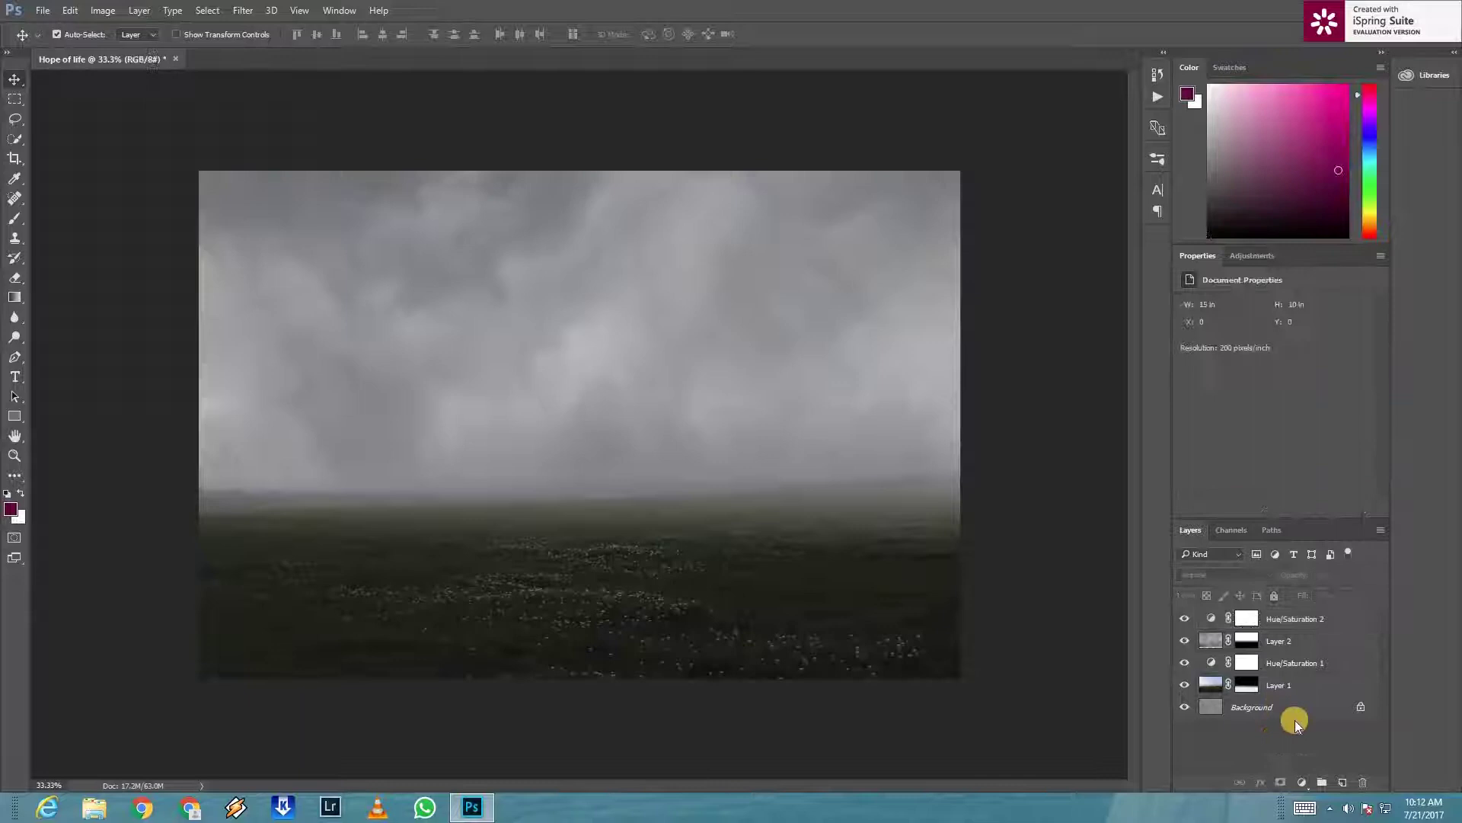
pyautogui.click(1307, 664)
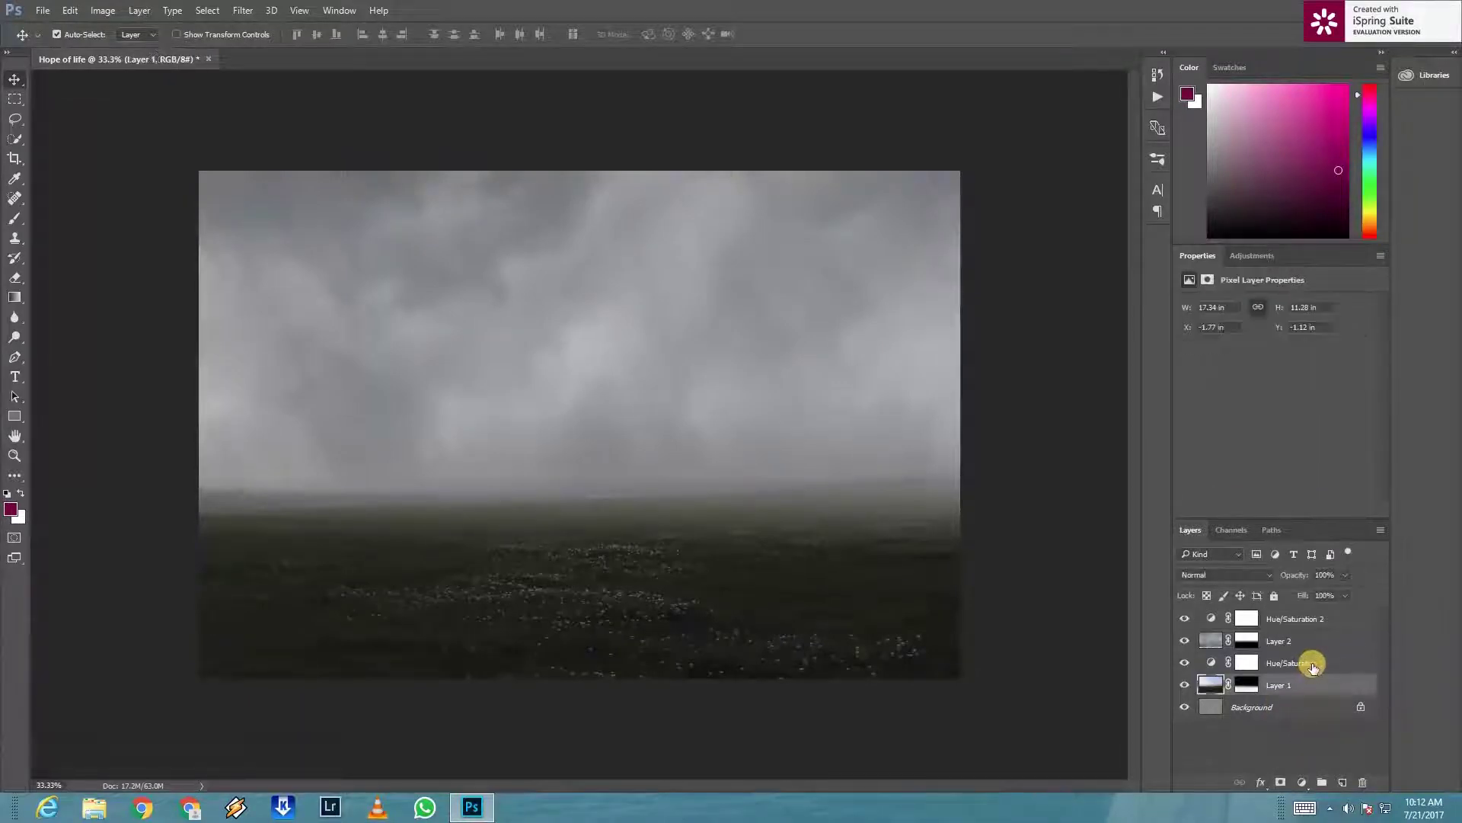
pyautogui.click(1302, 783)
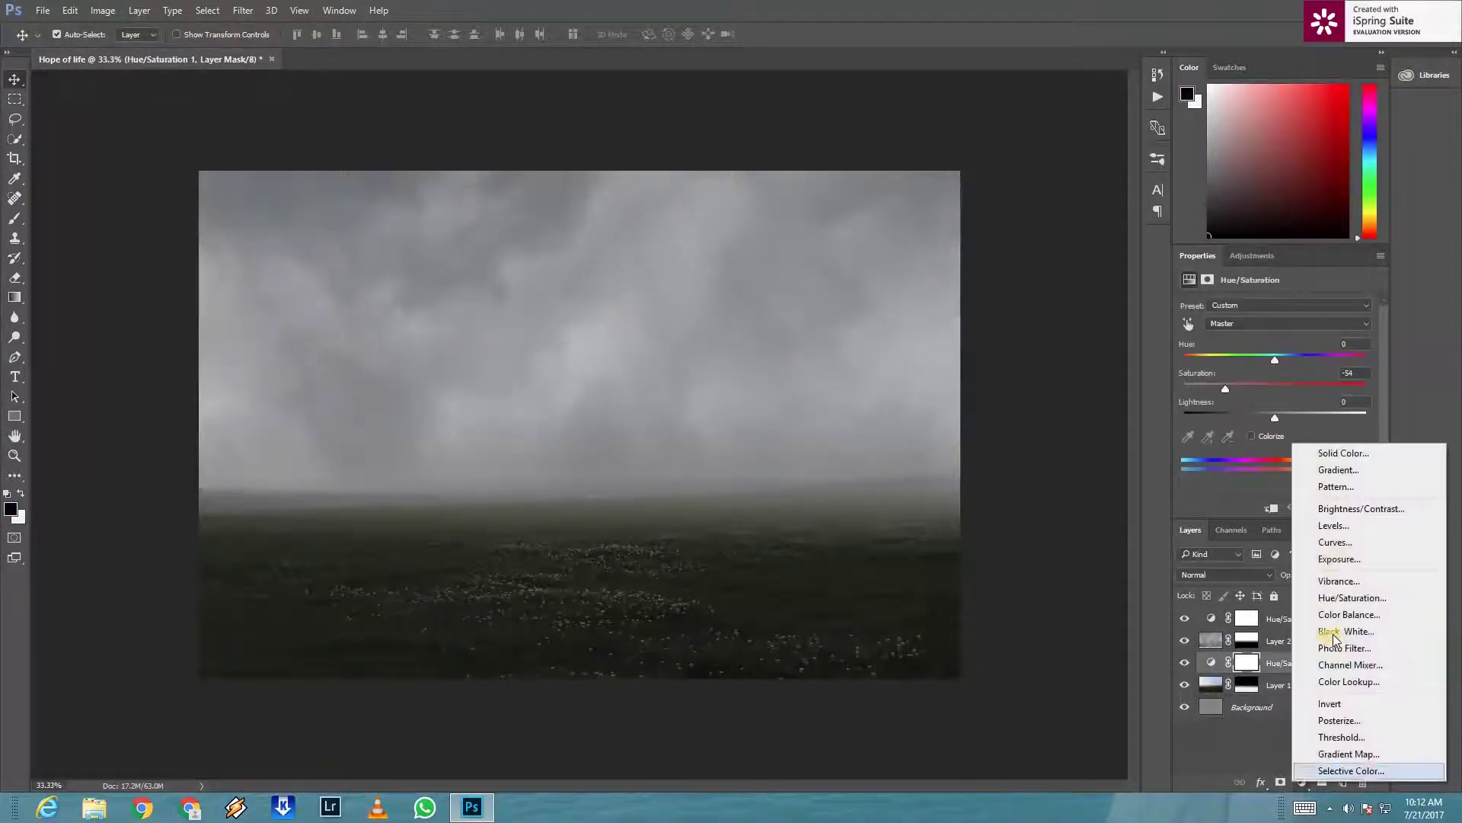
pyautogui.click(1344, 509)
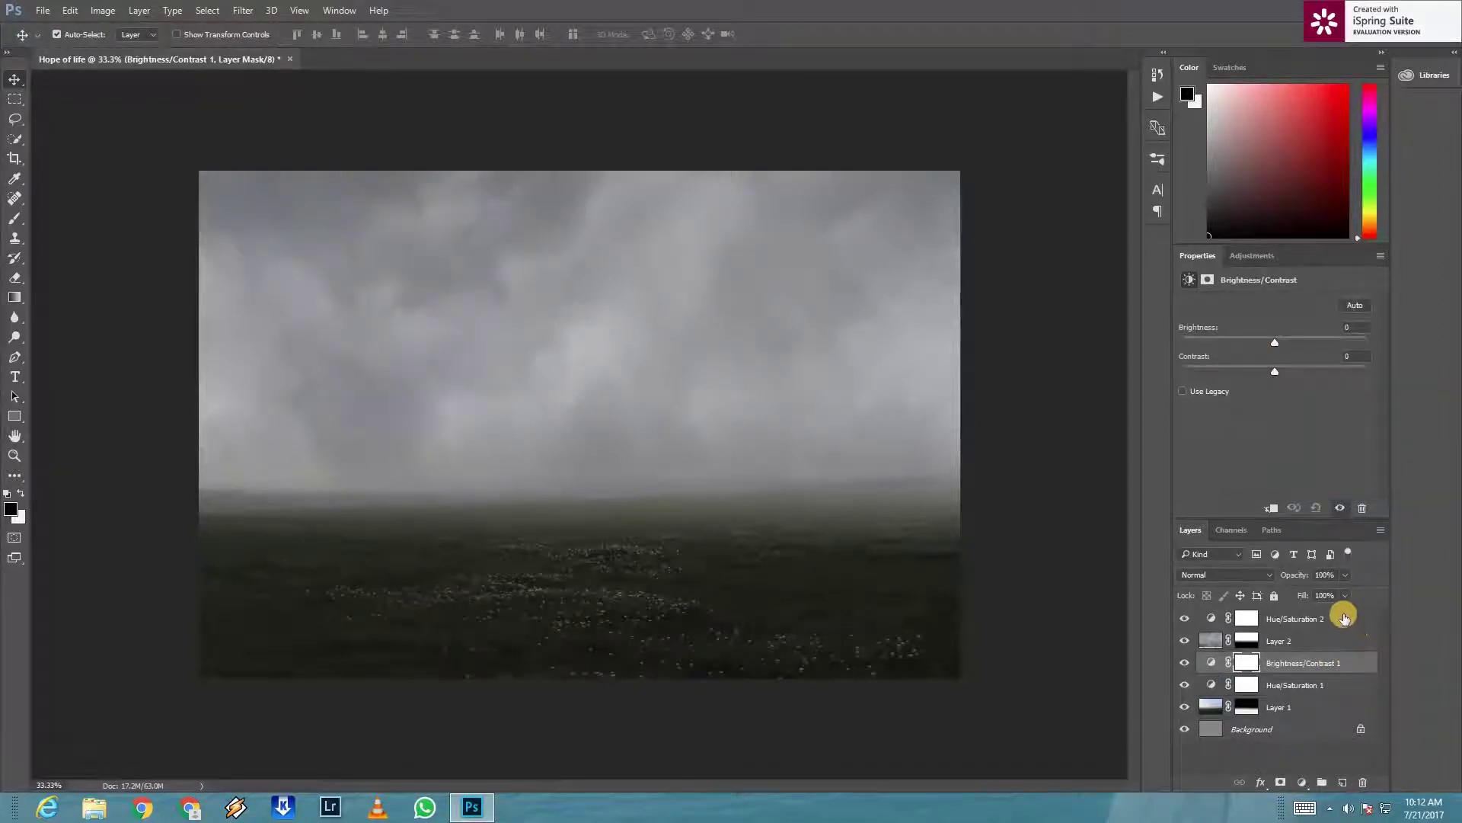
# Step: Set the Brightness/Contrast adjustment to brightness 59 and contrast 45
pyautogui.moveTo(1273, 340); pyautogui.dragTo(1310, 341)
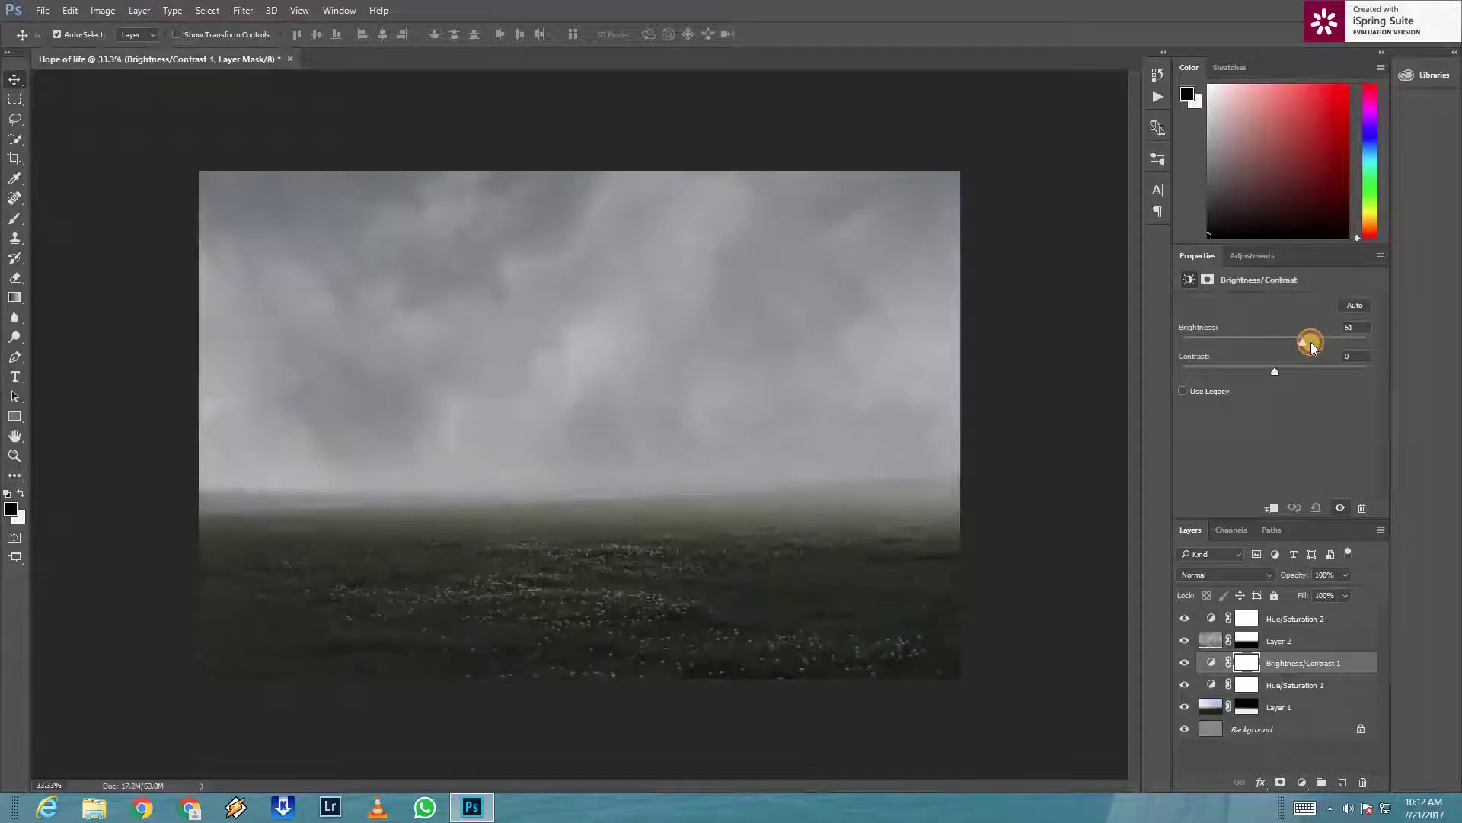
pyautogui.moveTo(1273, 370)
pyautogui.mouseDown()
pyautogui.moveTo(1255, 371)
pyautogui.moveTo(1311, 341)
pyautogui.mouseUp()
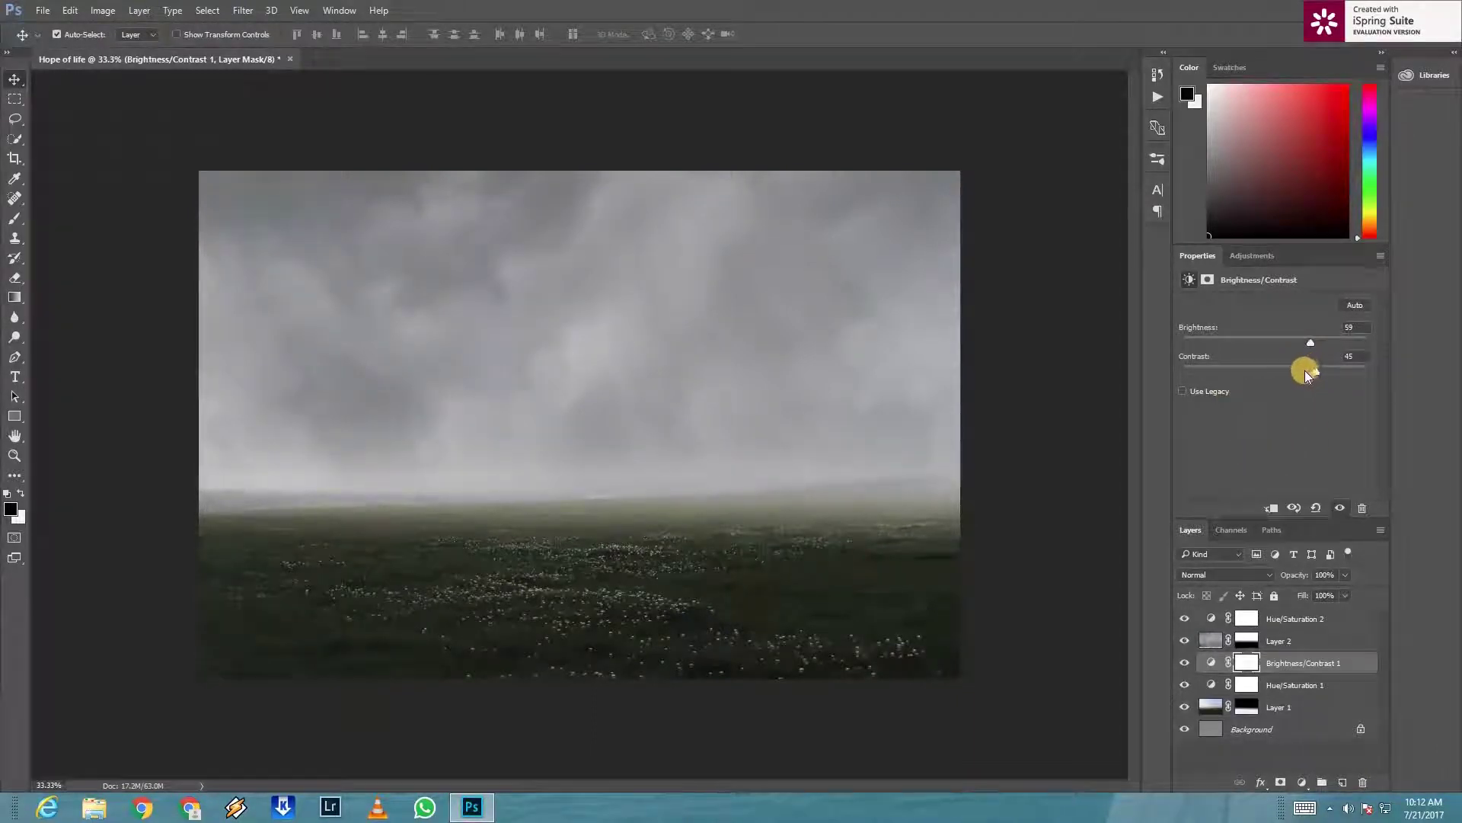
pyautogui.click(1336, 625)
pyautogui.click(1305, 782)
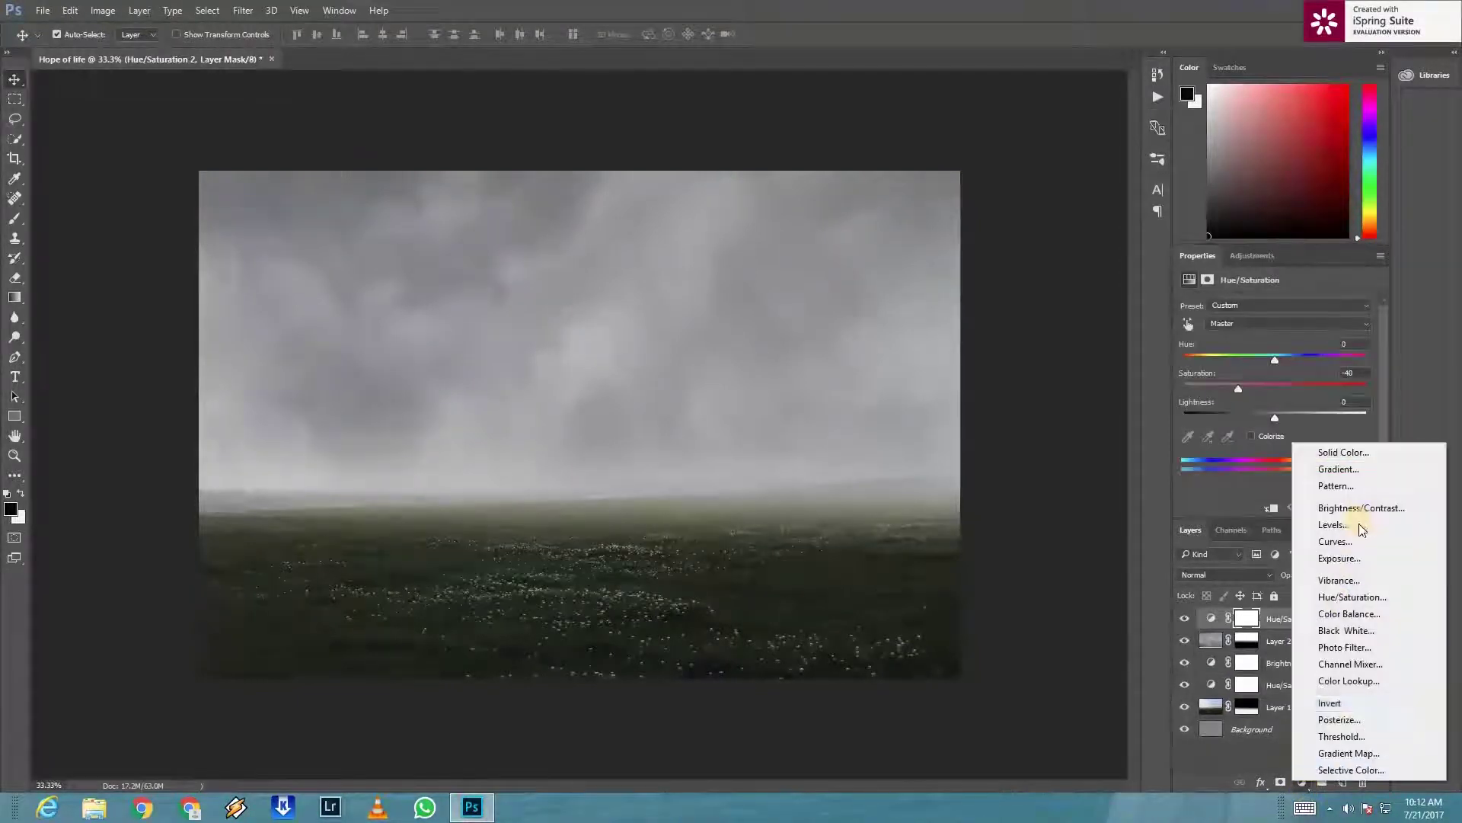
# Step: Add a top Brightness/Contrast layer at brightness −115, limited by a diagonal gradient mask
pyautogui.click(1340, 505)
pyautogui.moveTo(1275, 342); pyautogui.dragTo(1206, 341)
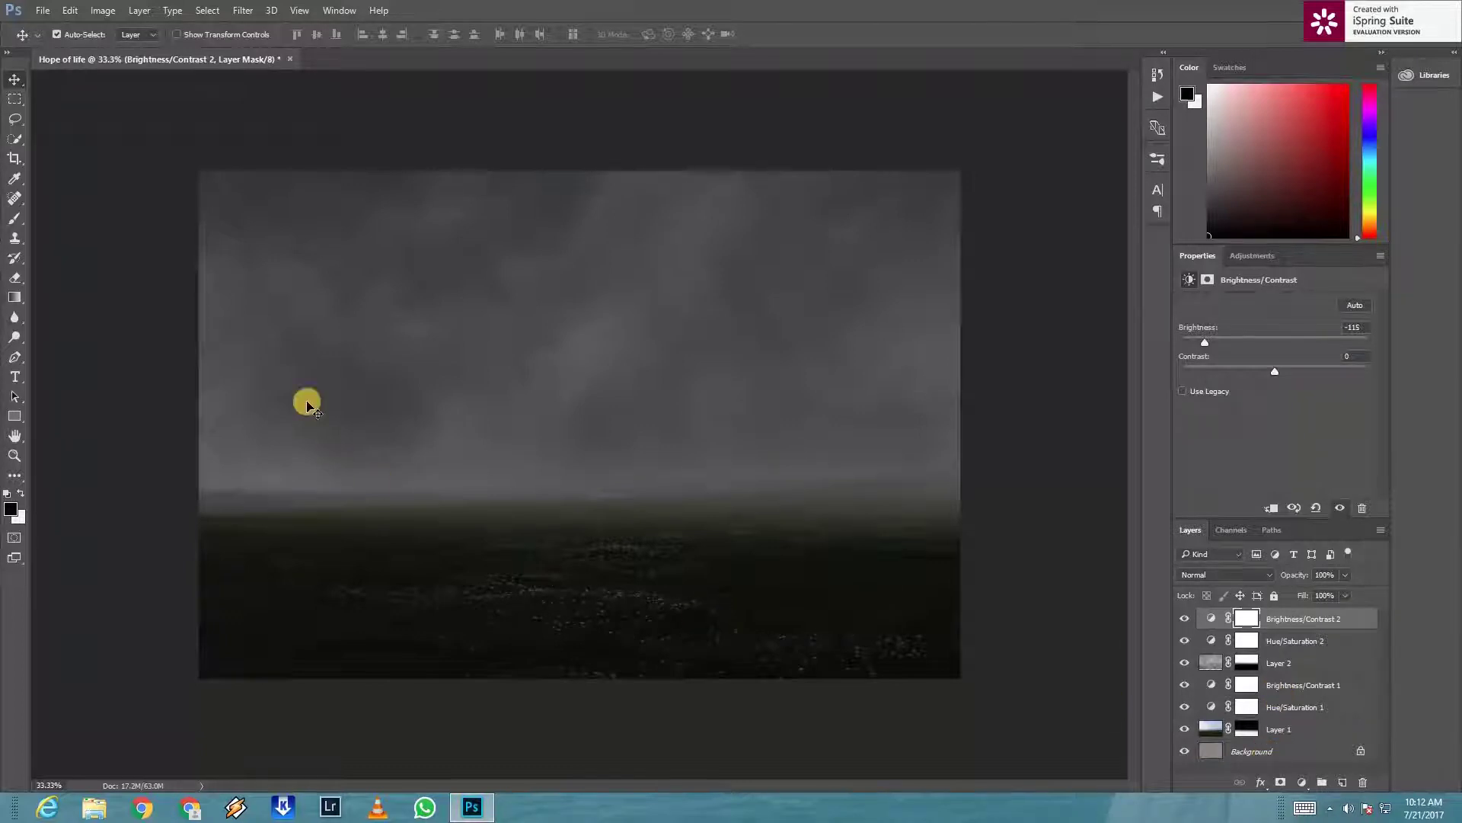
pyautogui.click(15, 299)
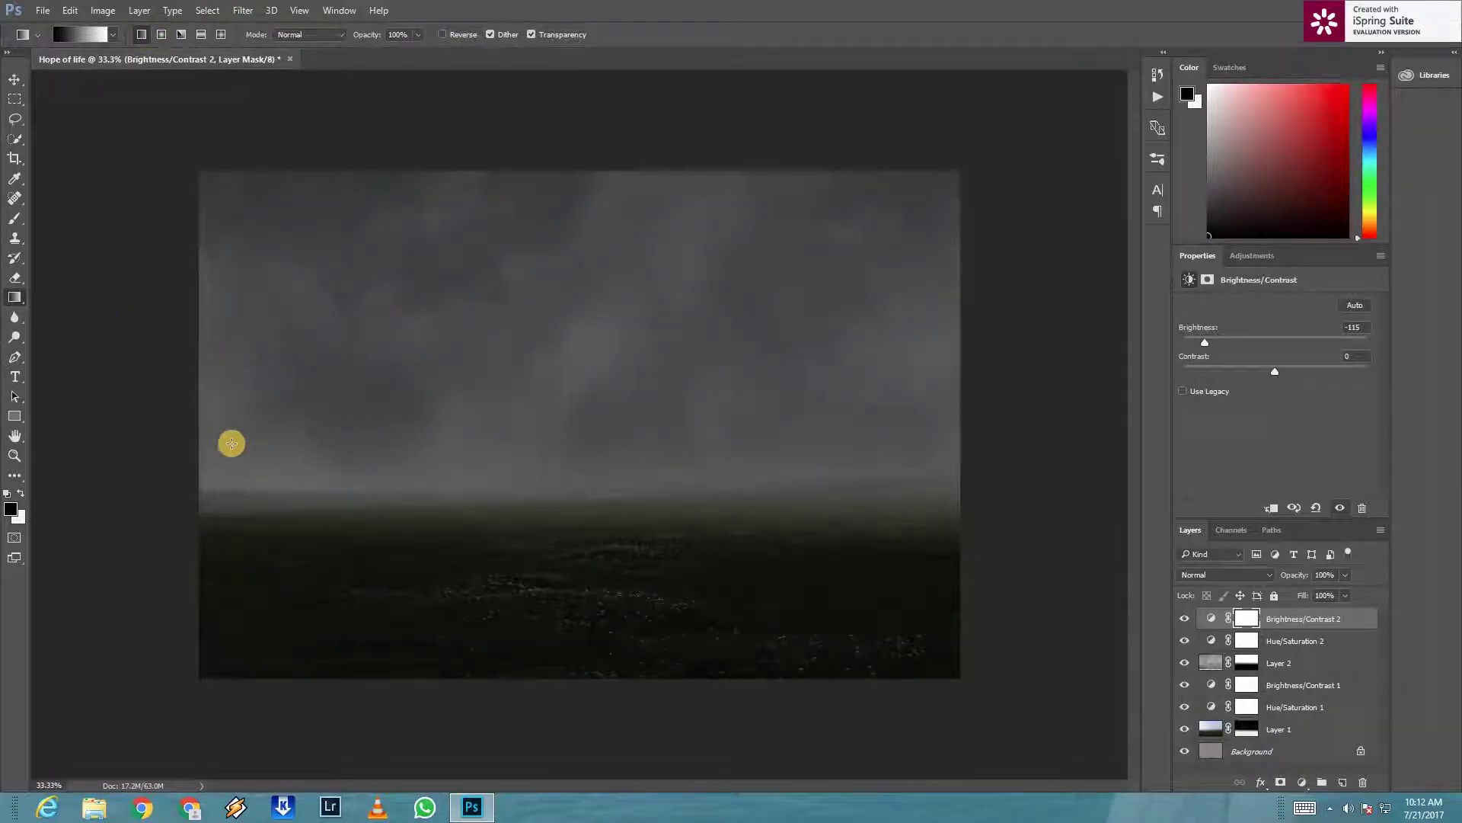
pyautogui.moveTo(188, 316)
pyautogui.mouseDown()
pyautogui.moveTo(936, 652)
pyautogui.moveTo(957, 639)
pyautogui.mouseUp()
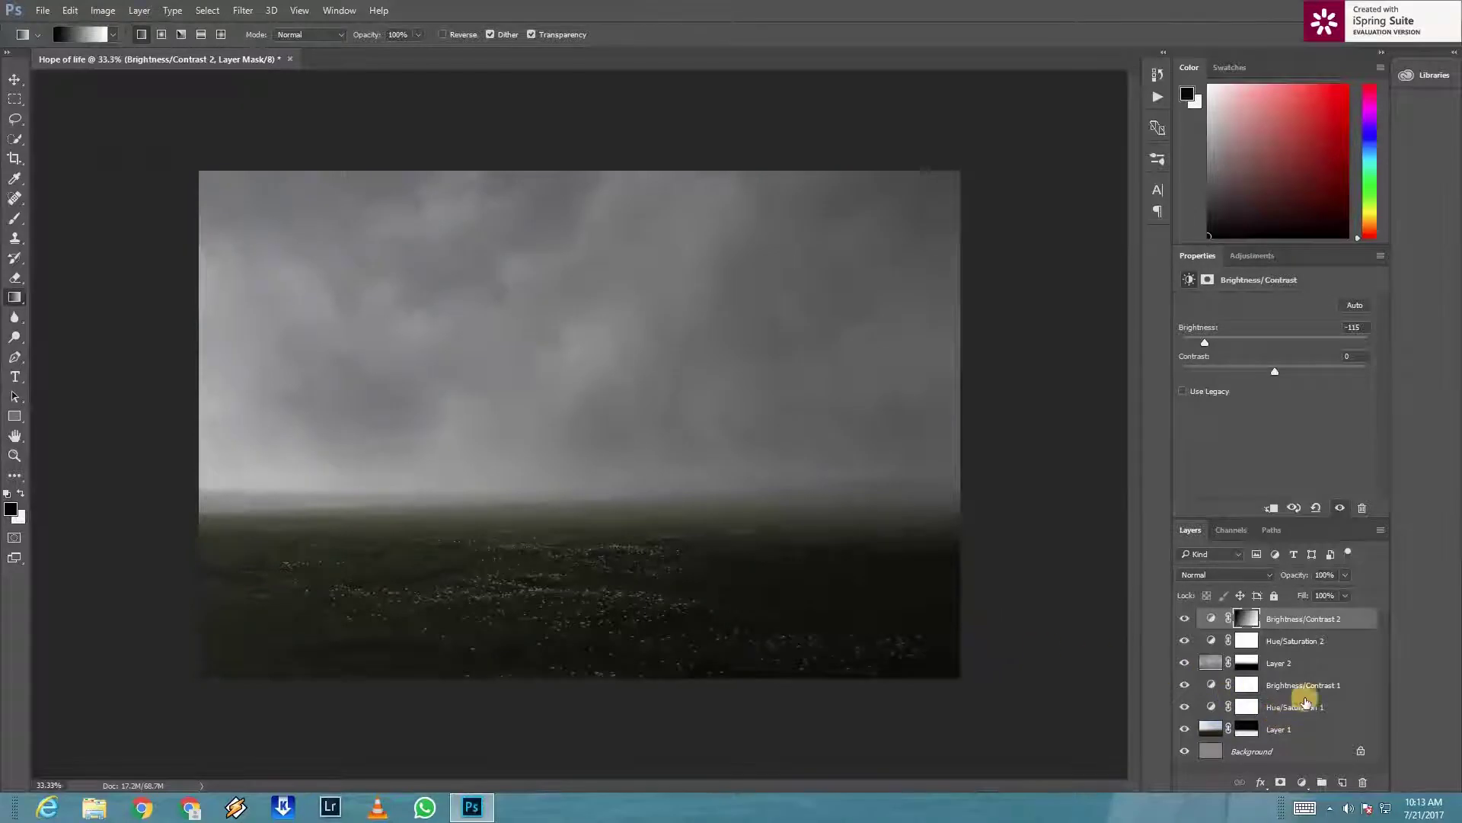
pyautogui.click(1311, 688)
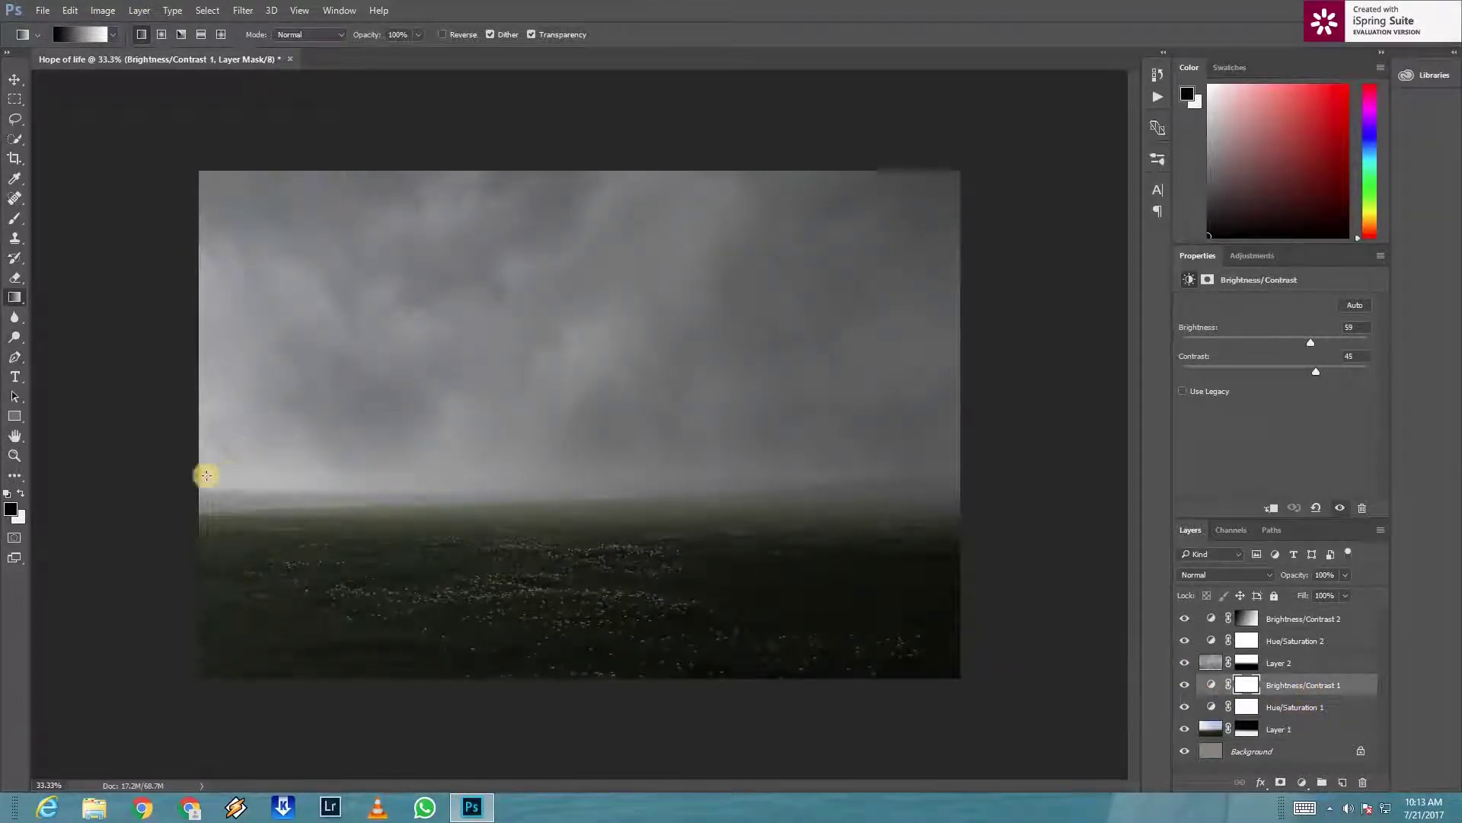
# Step: Draw a diagonal gradient on Brightness/Contrast 1's mask so its lift fades across the field
pyautogui.moveTo(174, 428); pyautogui.dragTo(975, 674)
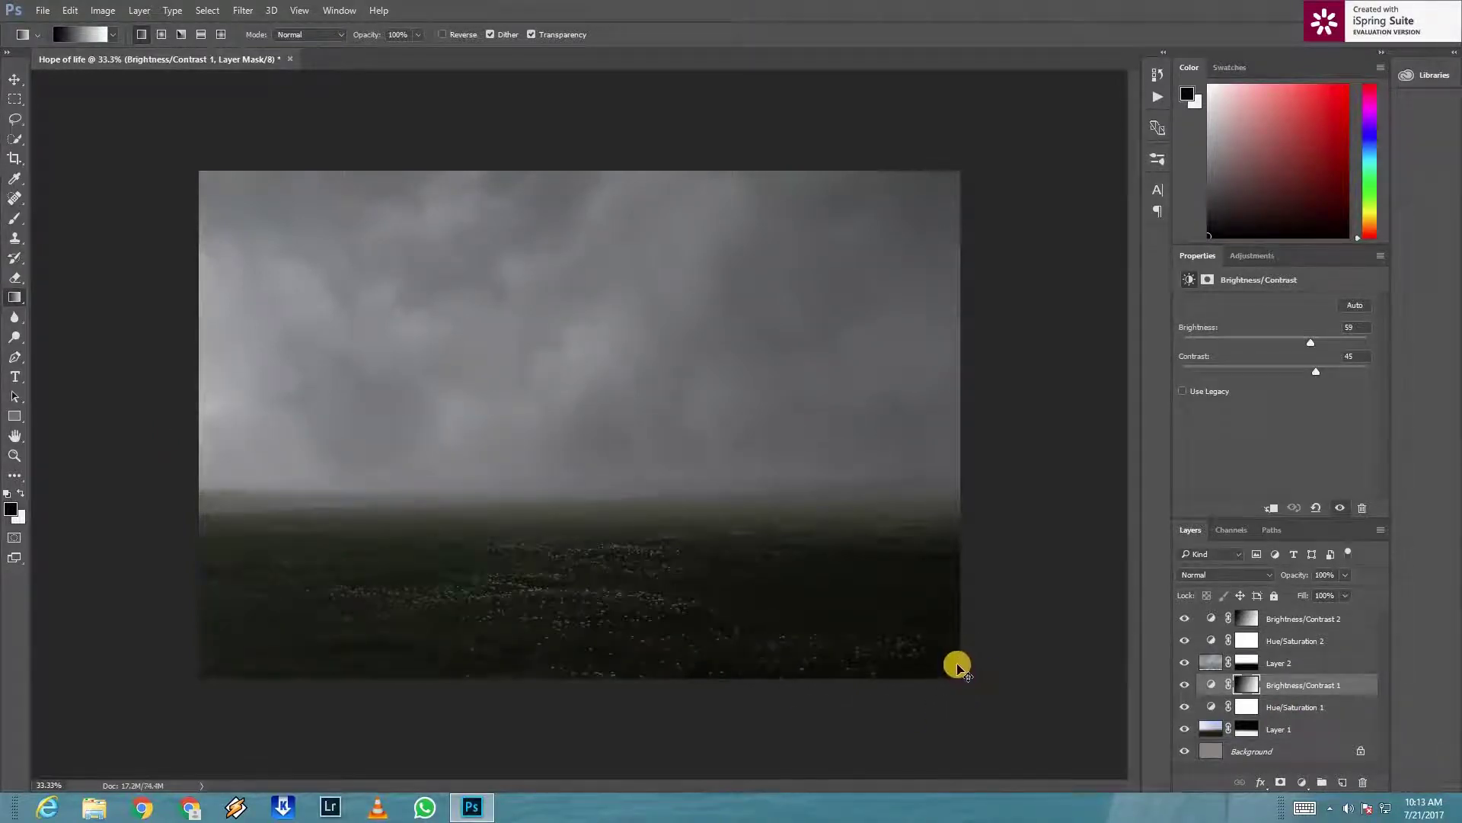
pyautogui.hotkey('ctrl', 'z')
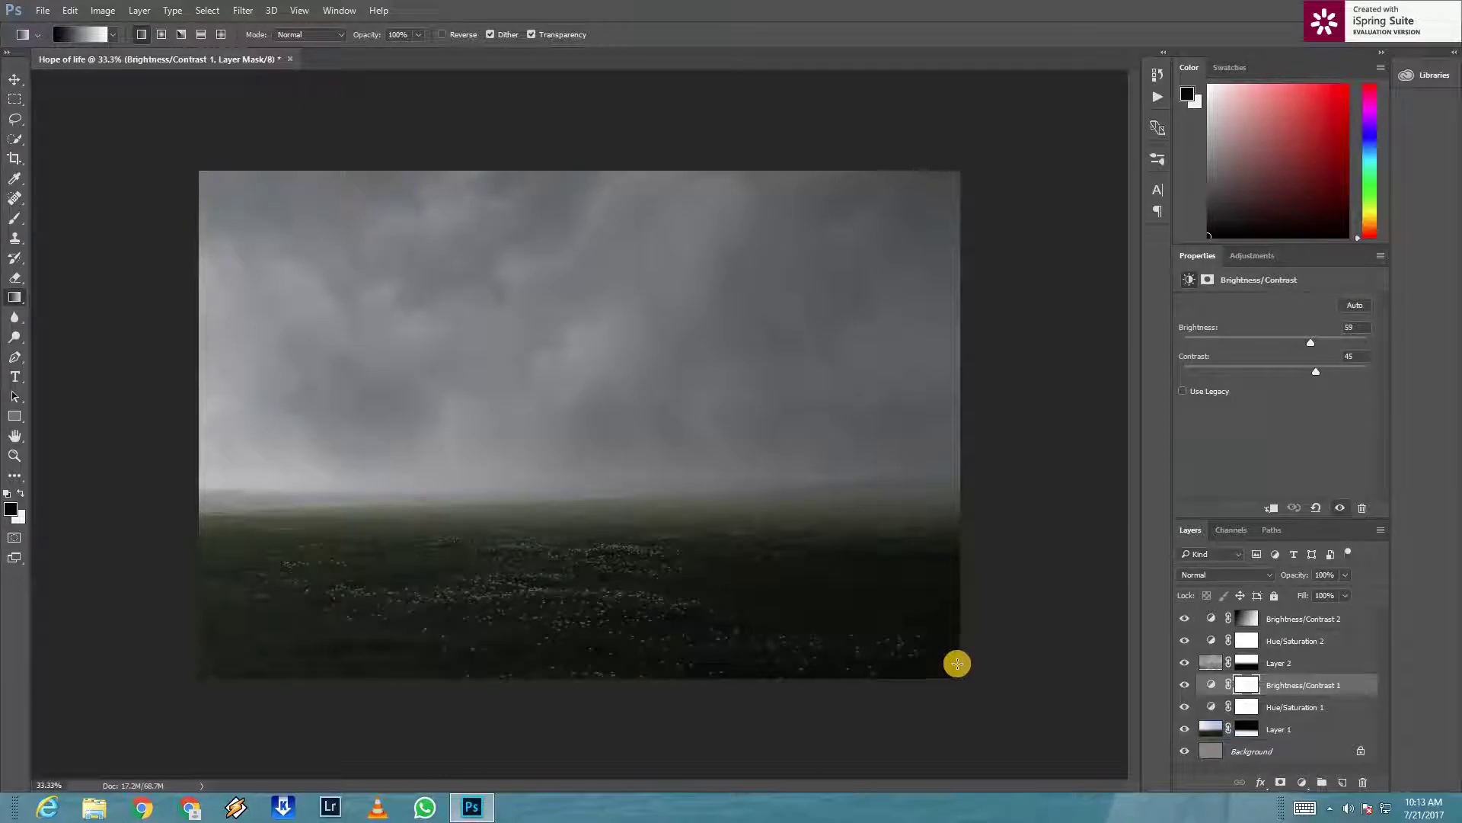
pyautogui.press('x')
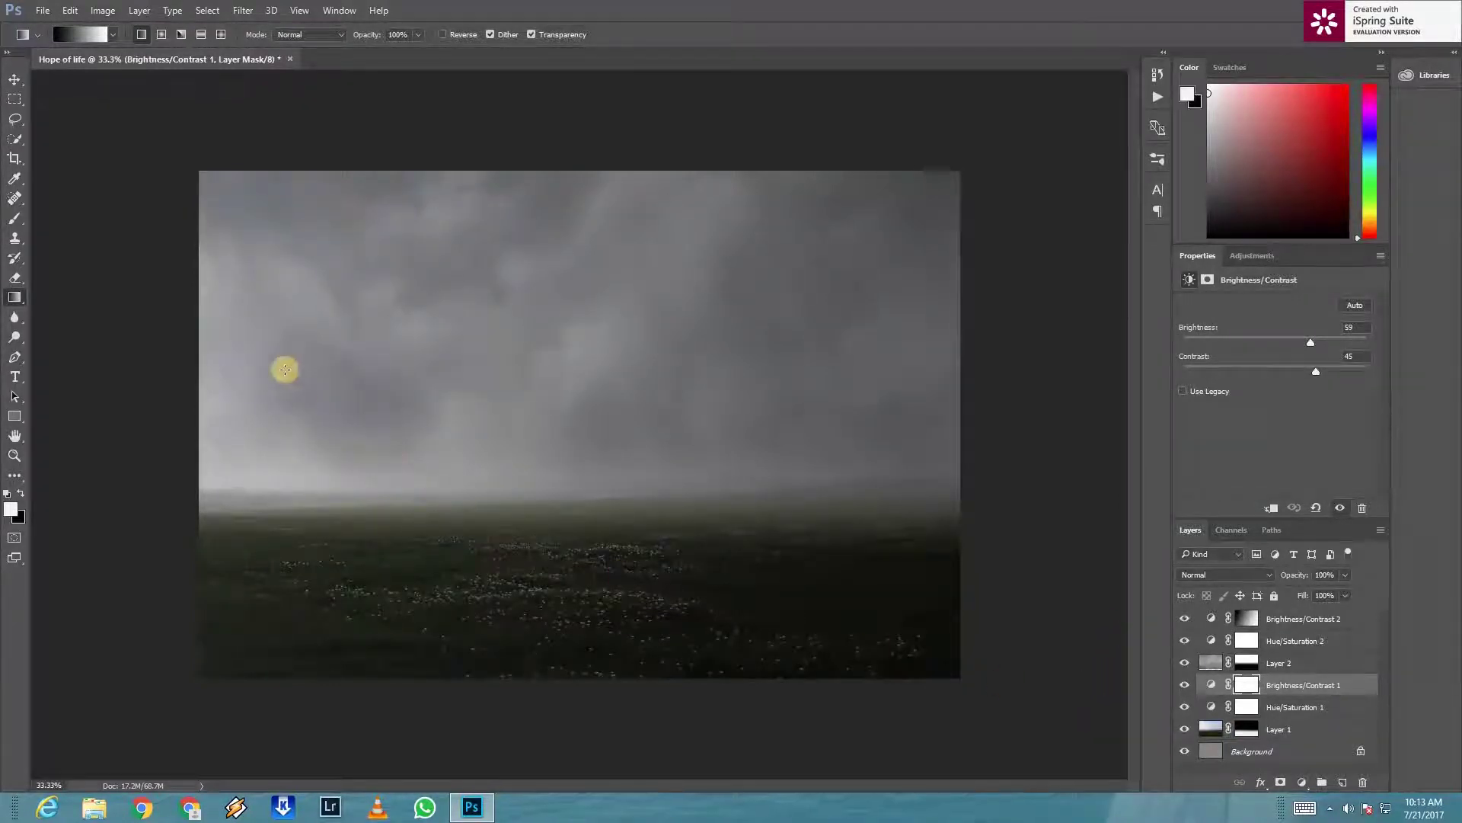
pyautogui.moveTo(173, 363); pyautogui.dragTo(924, 683)
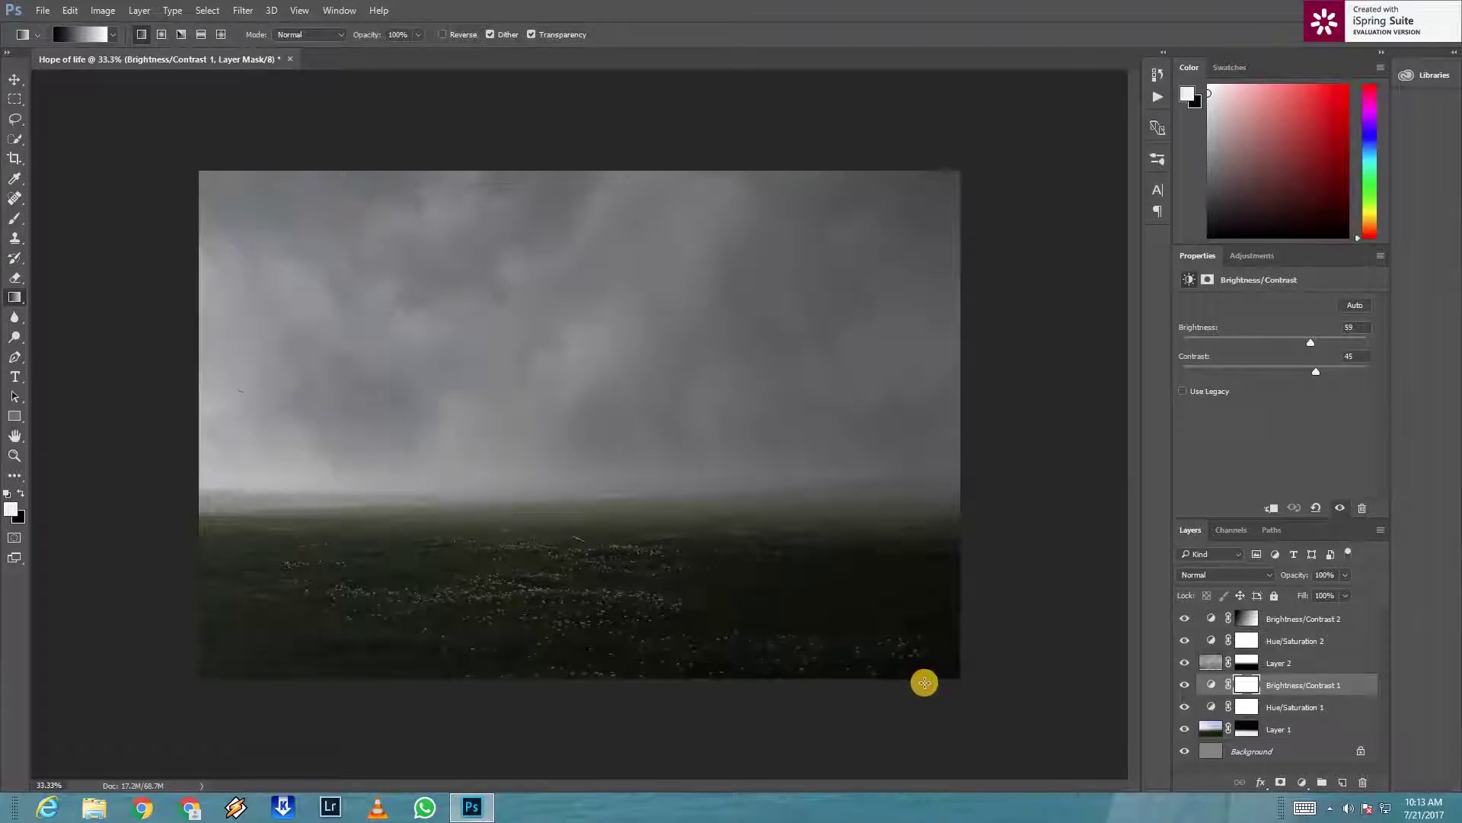
pyautogui.moveTo(884, 678)
pyautogui.mouseDown()
pyautogui.moveTo(173, 443)
pyautogui.moveTo(336, 532)
pyautogui.mouseUp()
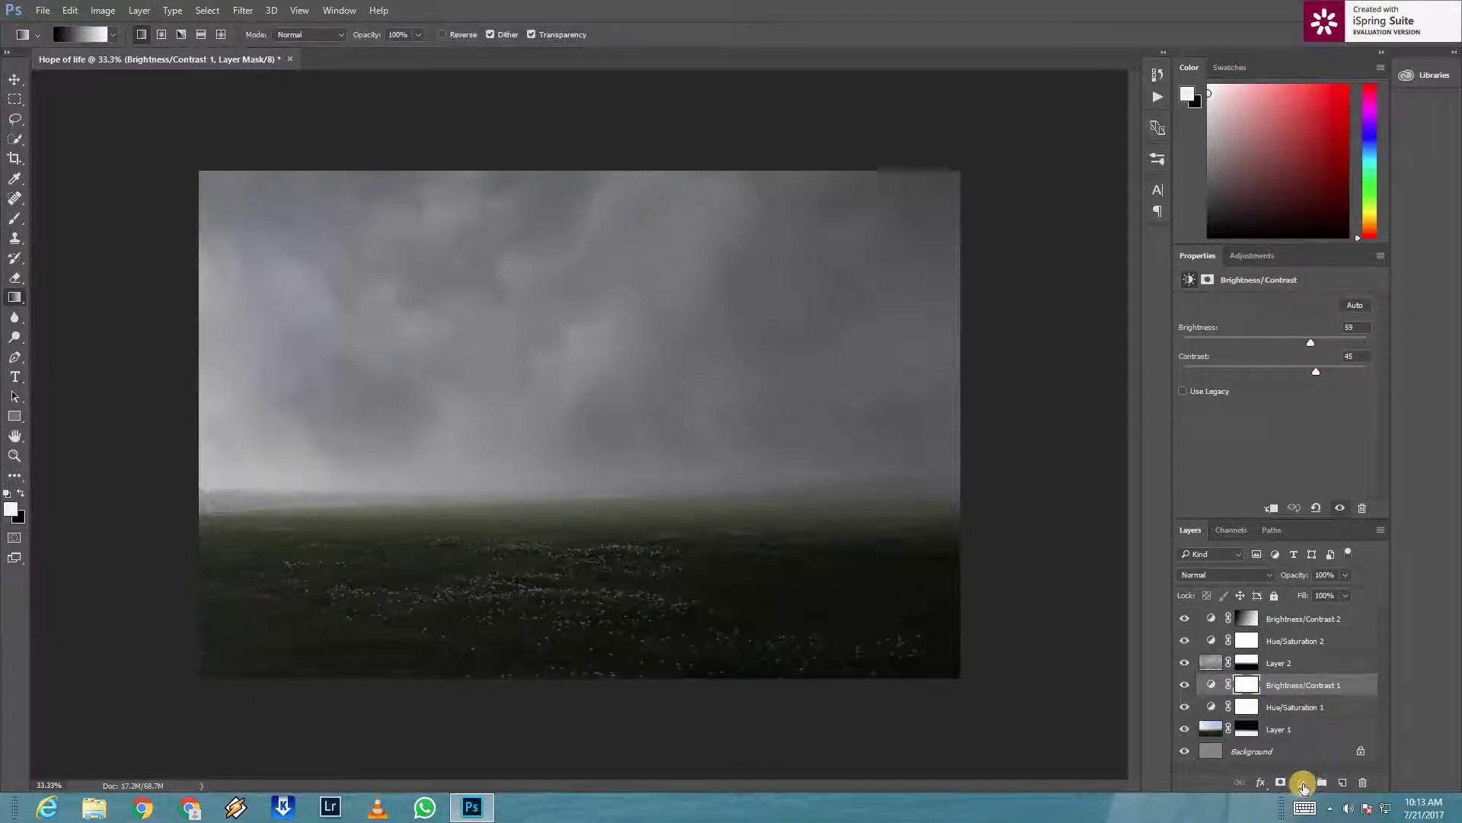
pyautogui.click(1303, 781)
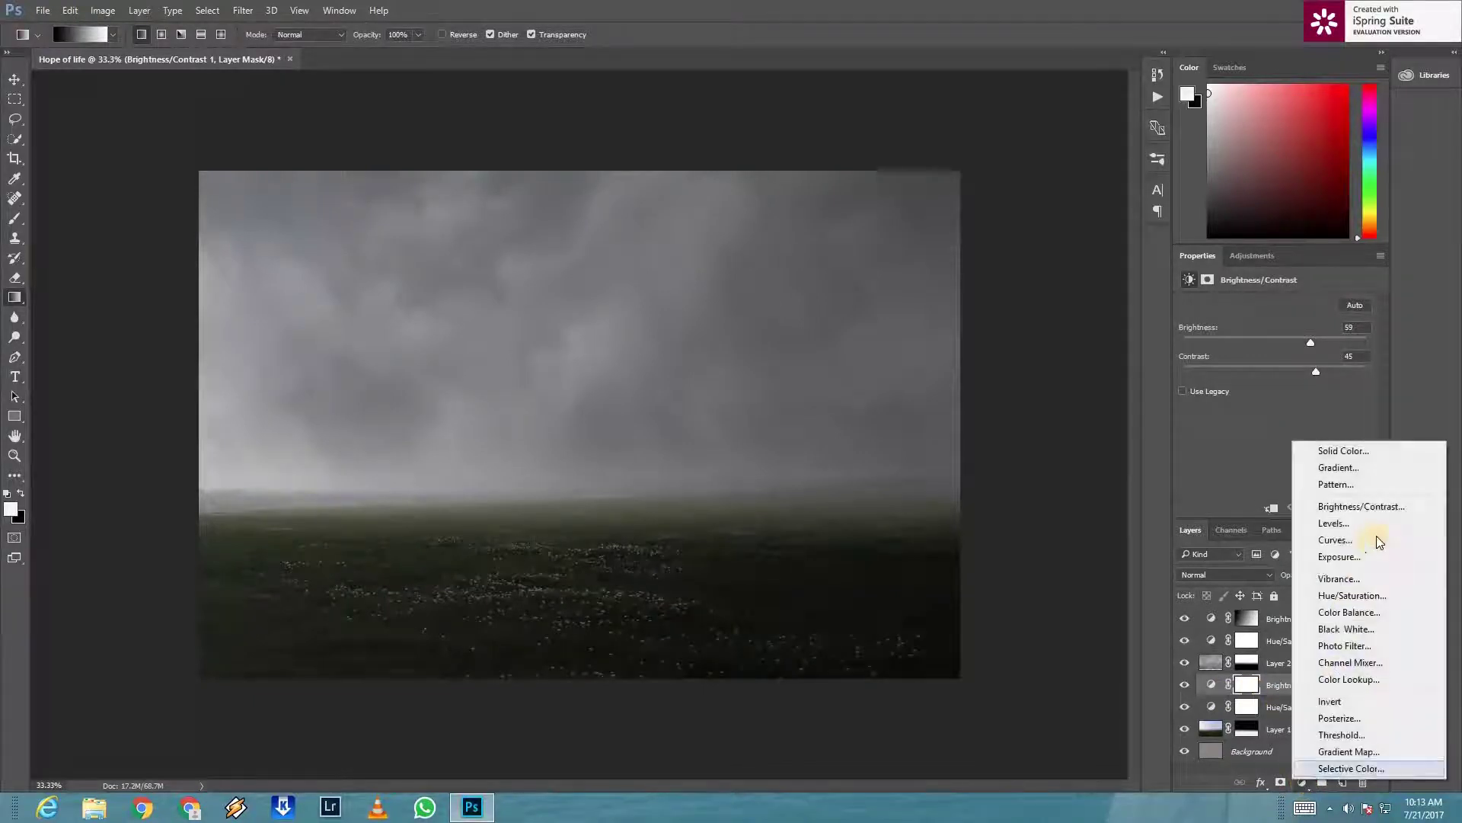
# Step: Try another Brightness/Contrast layer, then delete Brightness/Contrast 3 and Brightness/Contrast 1
pyautogui.click(1338, 508)
pyautogui.moveTo(1276, 340); pyautogui.dragTo(1218, 337)
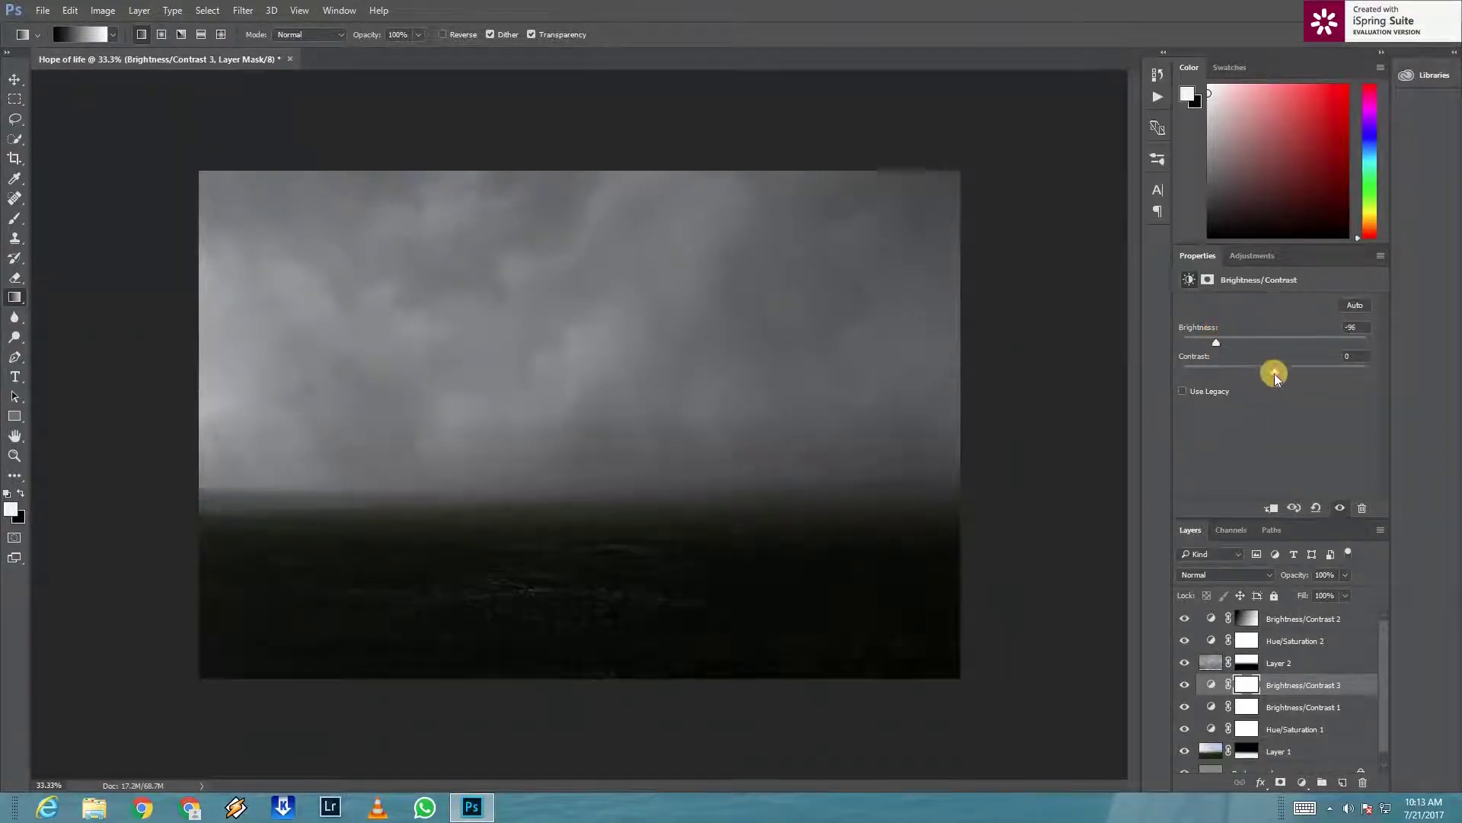
pyautogui.click(1301, 373)
pyautogui.moveTo(1349, 686); pyautogui.dragTo(1362, 782)
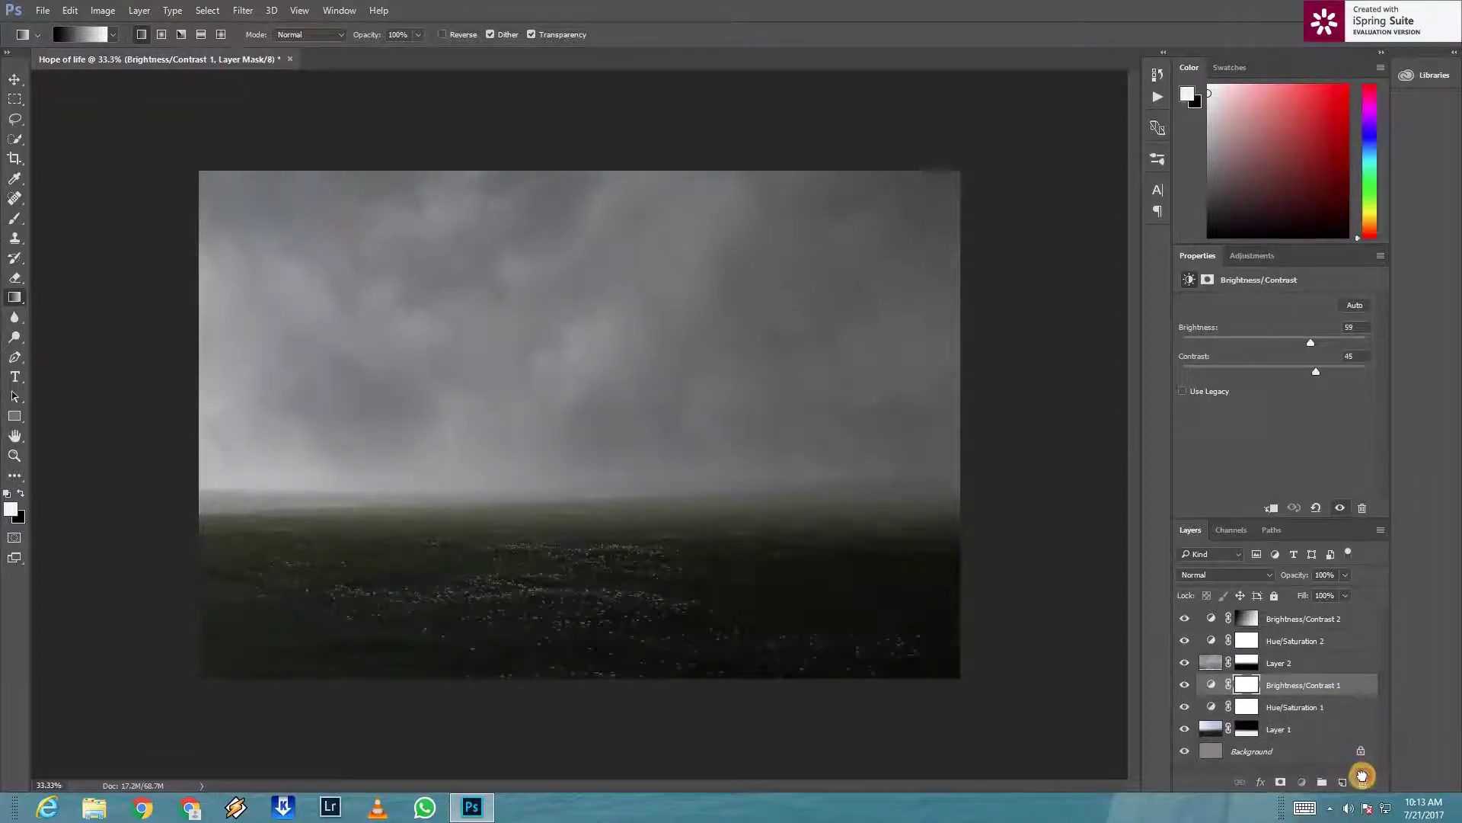
pyautogui.moveTo(1358, 685); pyautogui.dragTo(1363, 782)
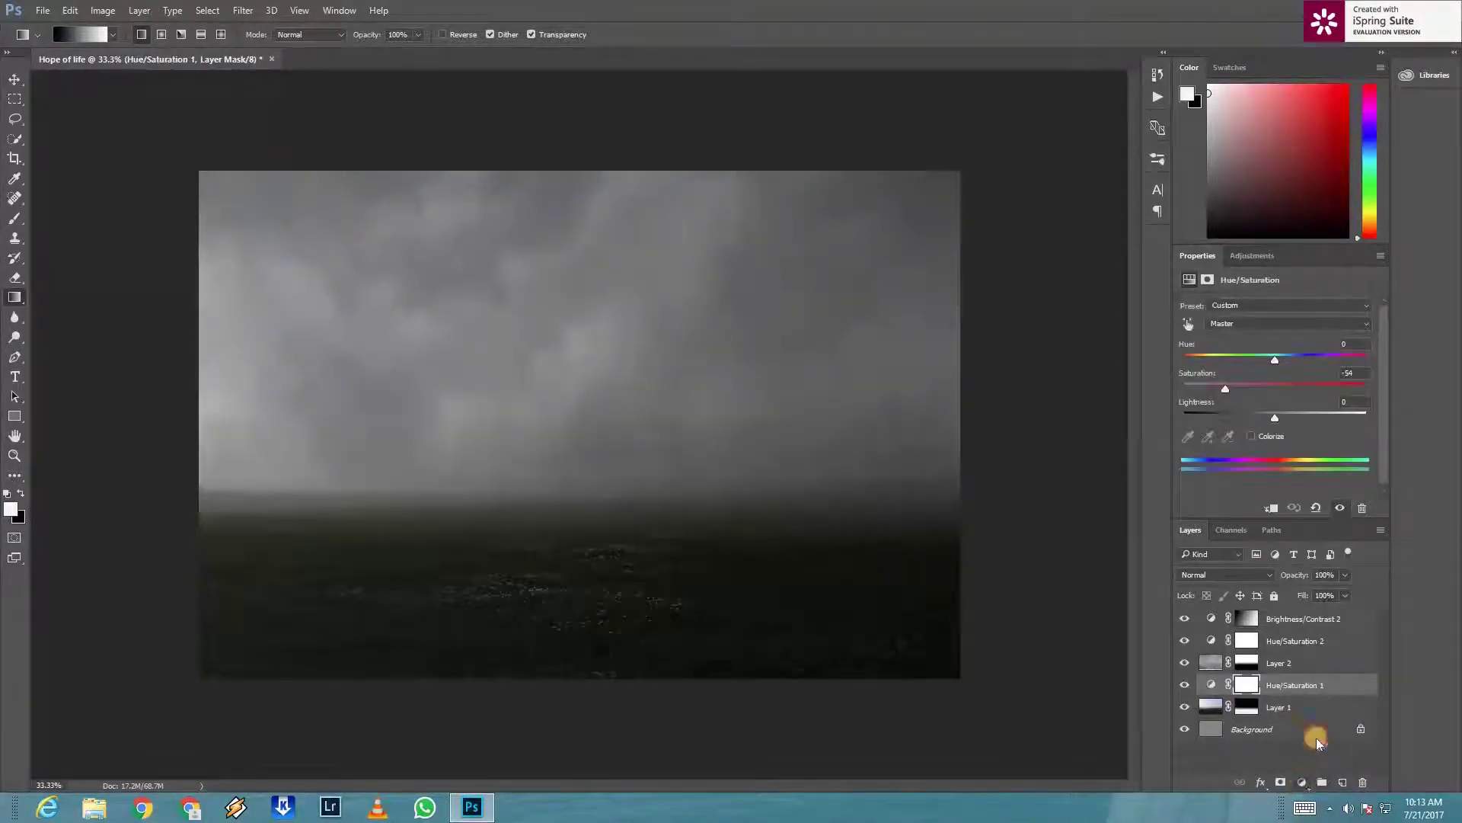
# Step: Add a new Brightness/Contrast layer at brightness 115 and contrast 66
pyautogui.click(1302, 783)
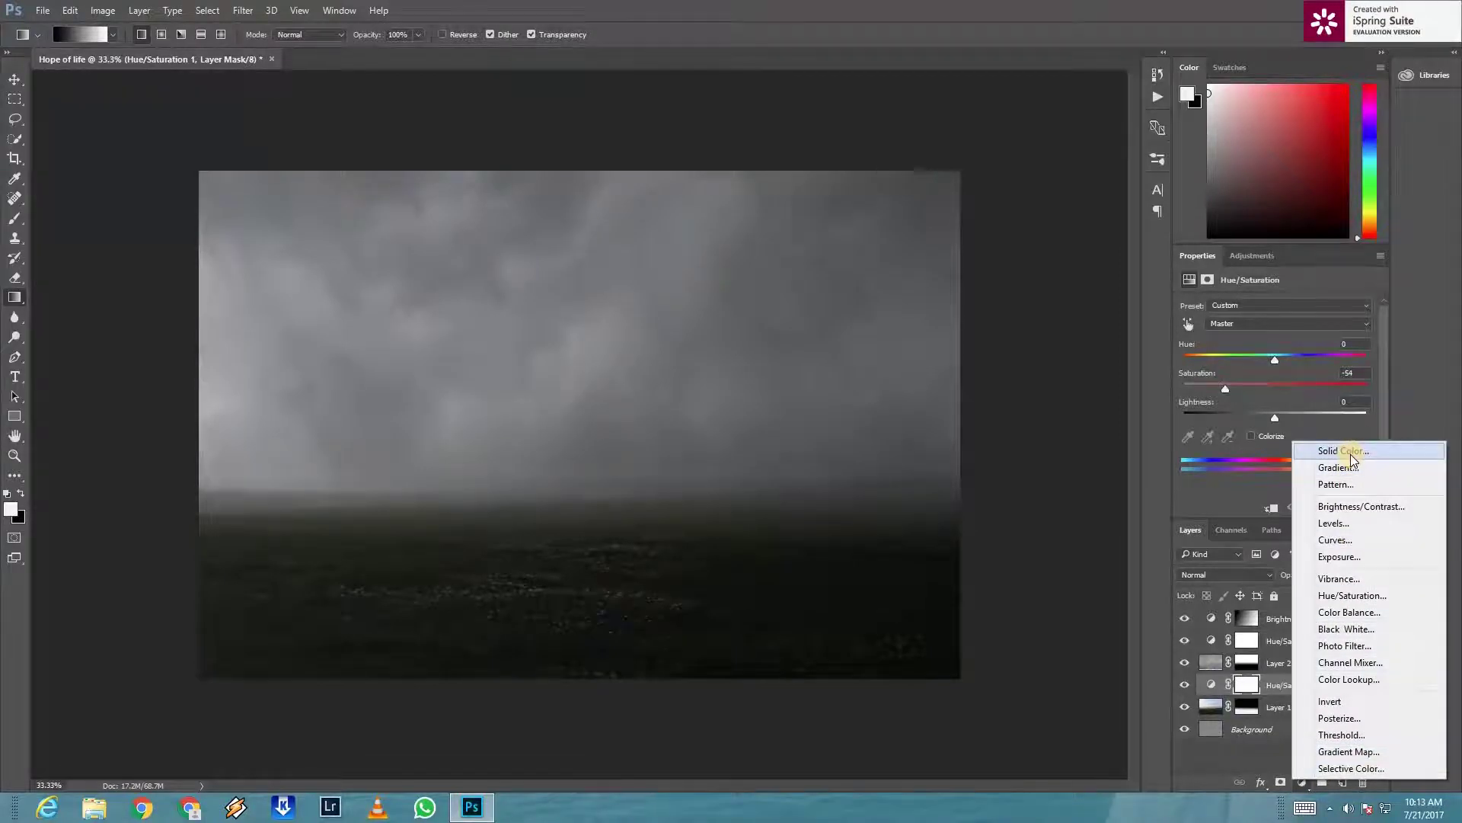
pyautogui.click(1344, 507)
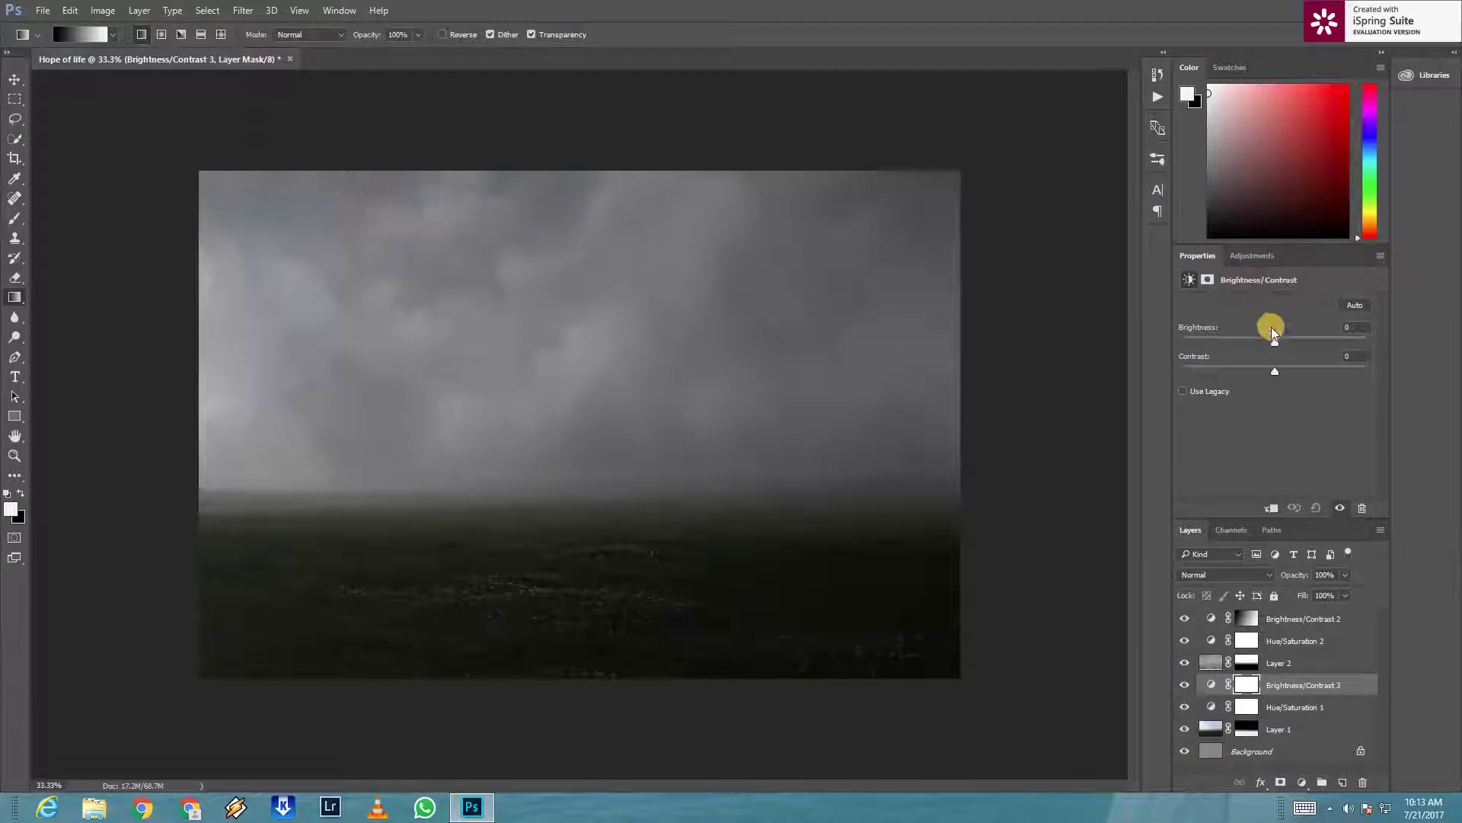
pyautogui.moveTo(1274, 345)
pyautogui.mouseDown()
pyautogui.moveTo(1342, 348)
pyautogui.moveTo(1334, 370)
pyautogui.mouseUp()
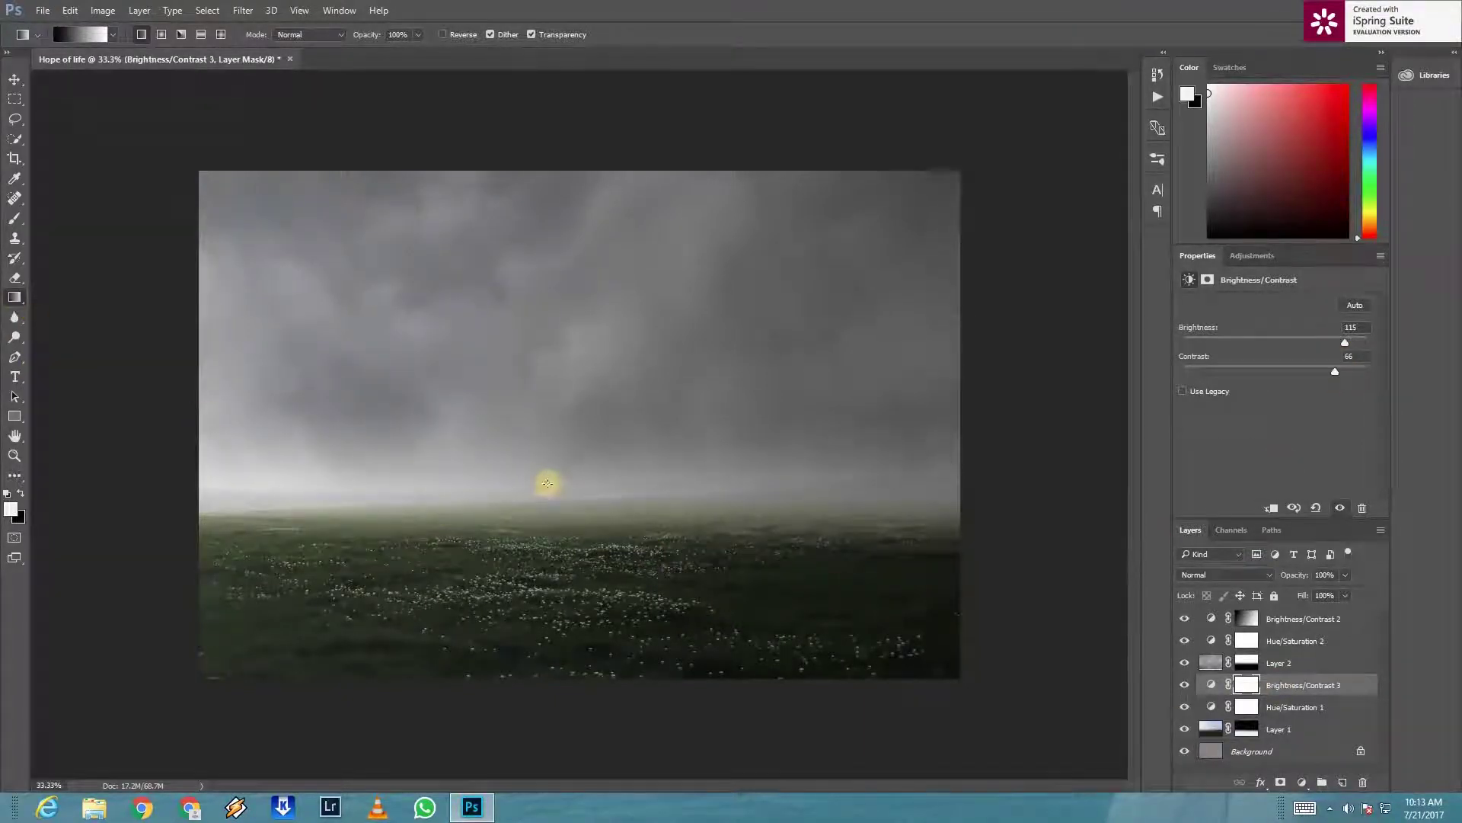
# Step: Give Brightness/Contrast 3 a black gradient mask fading from the right edge toward the horizon
pyautogui.press('x')
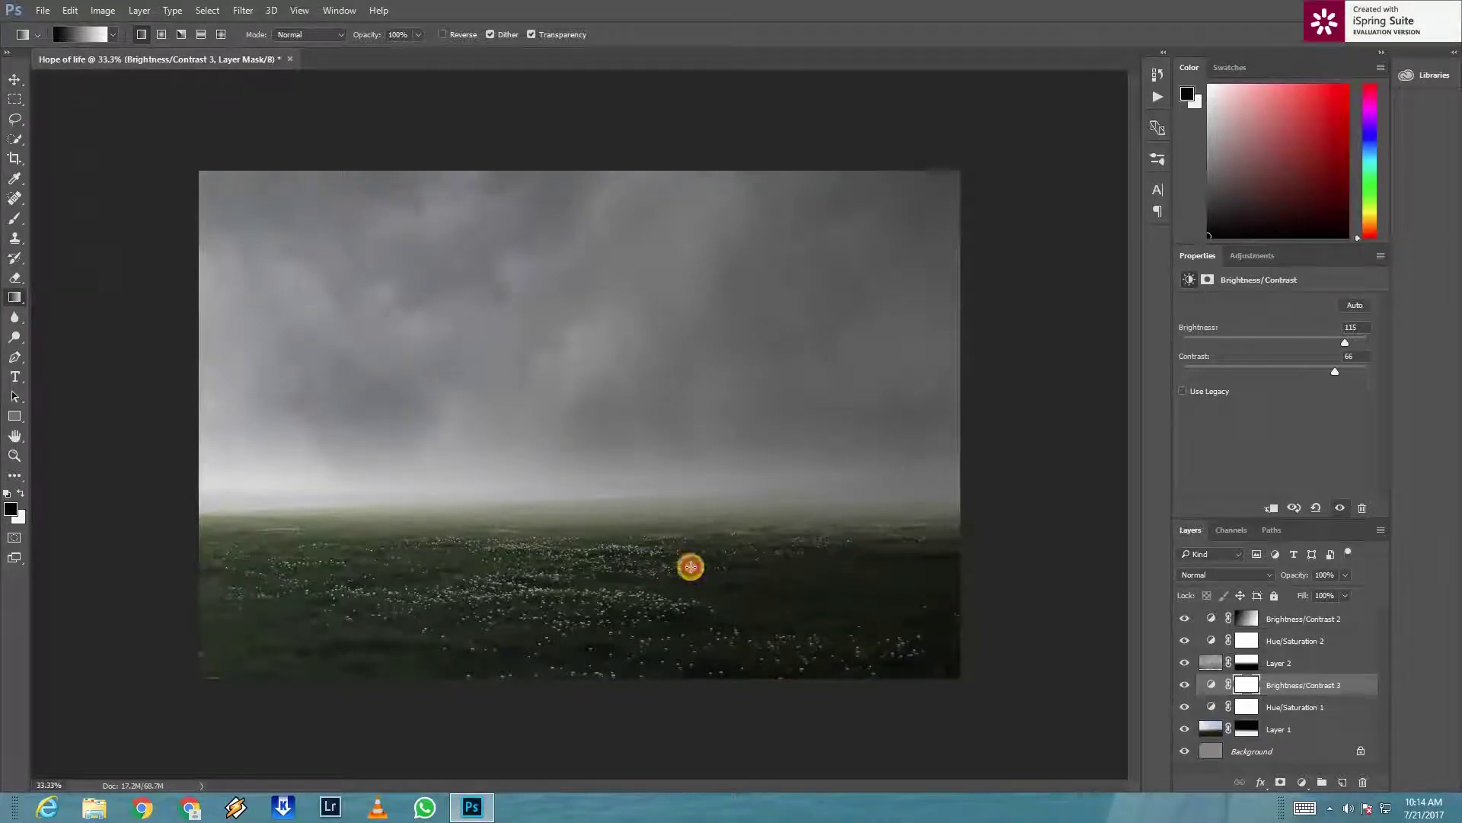
pyautogui.moveTo(248, 467); pyautogui.dragTo(880, 635)
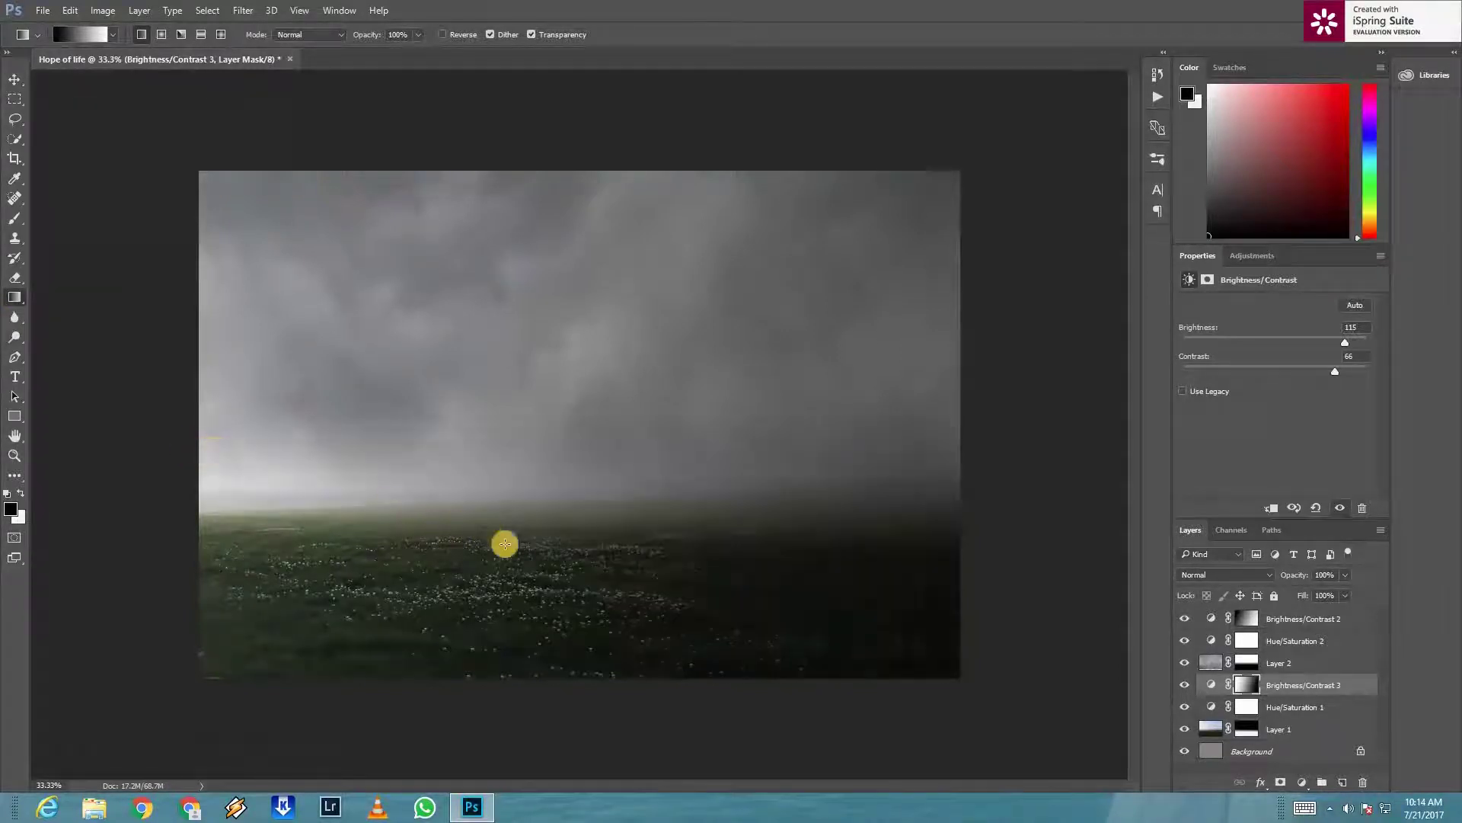
pyautogui.hotkey('ctrl', 'z')
pyautogui.moveTo(1025, 707); pyautogui.dragTo(96, 279)
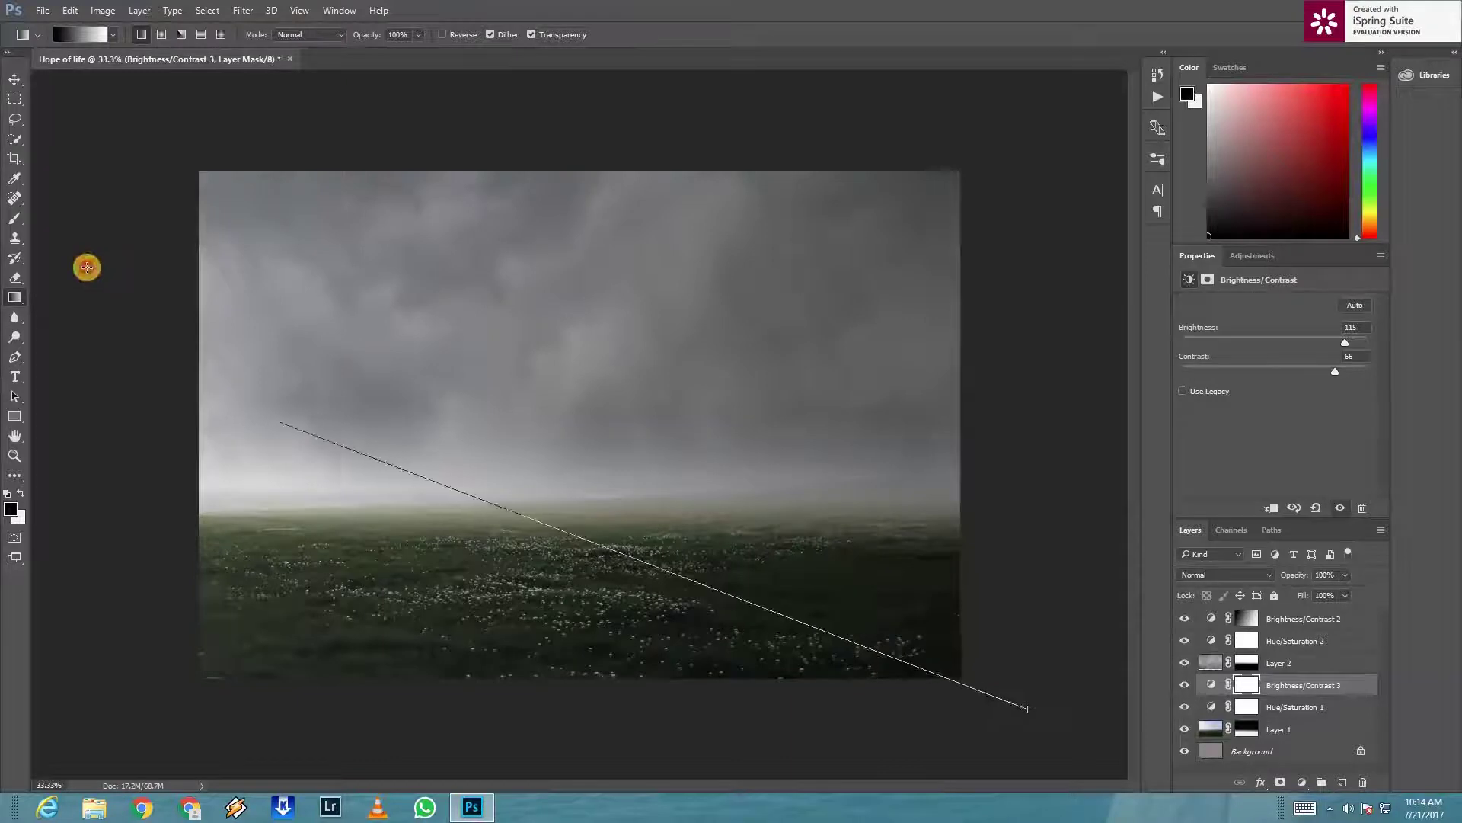
pyautogui.hotkey('ctrl', 'z')
pyautogui.moveTo(1032, 543); pyautogui.dragTo(521, 518)
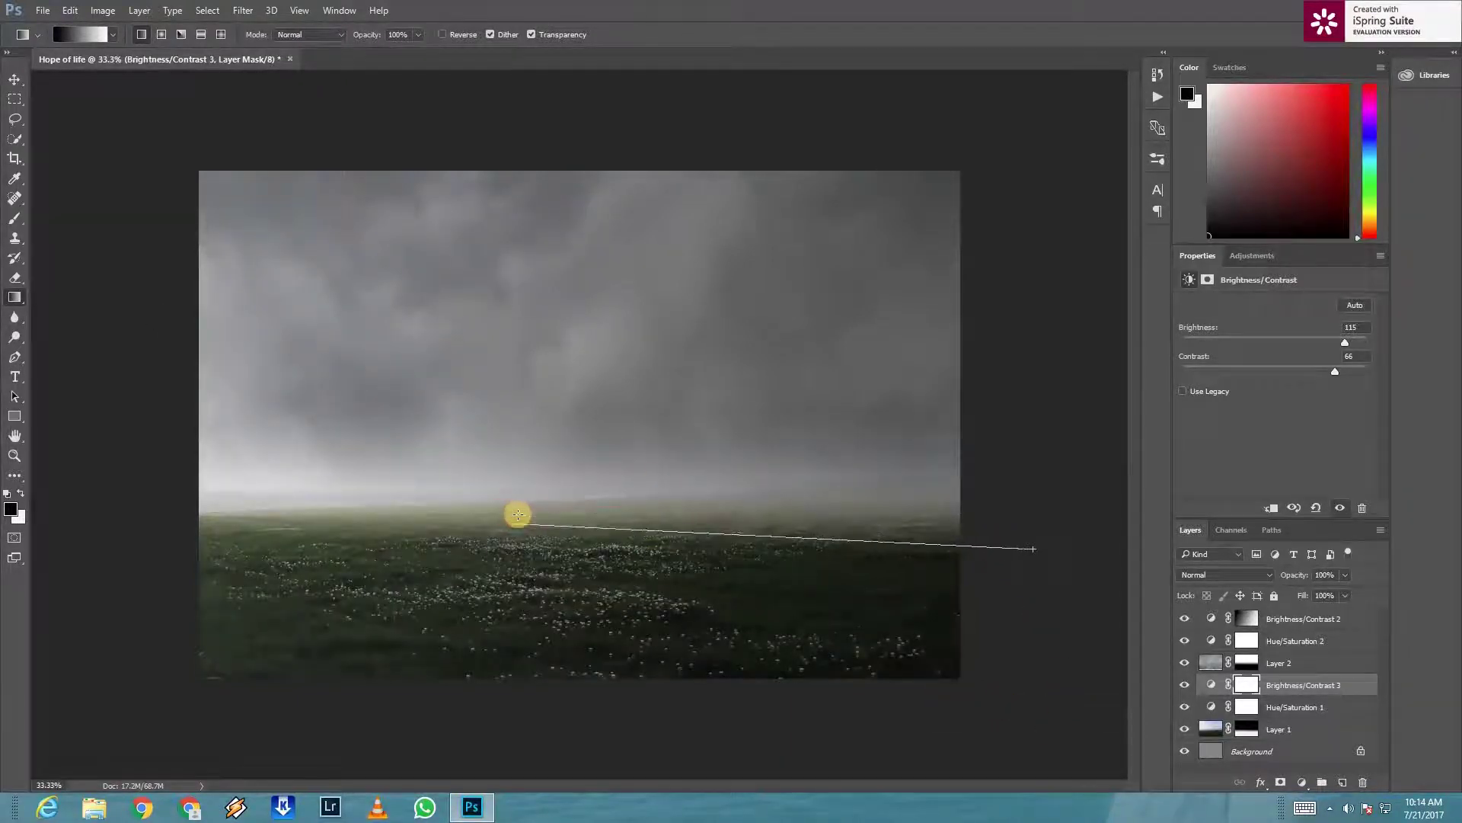
pyautogui.hotkey('ctrl', 'z')
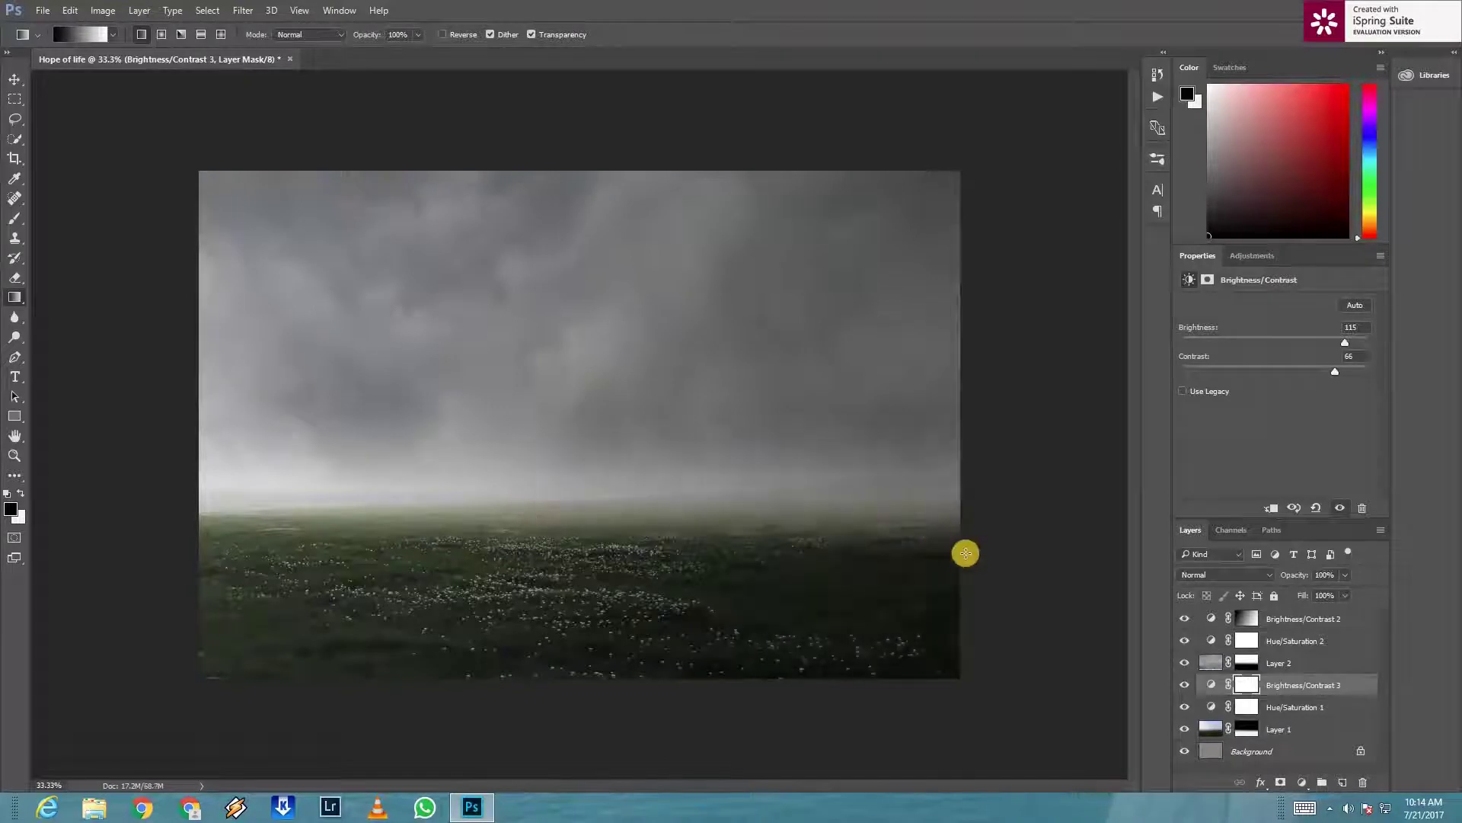
pyautogui.moveTo(1010, 499); pyautogui.dragTo(579, 484)
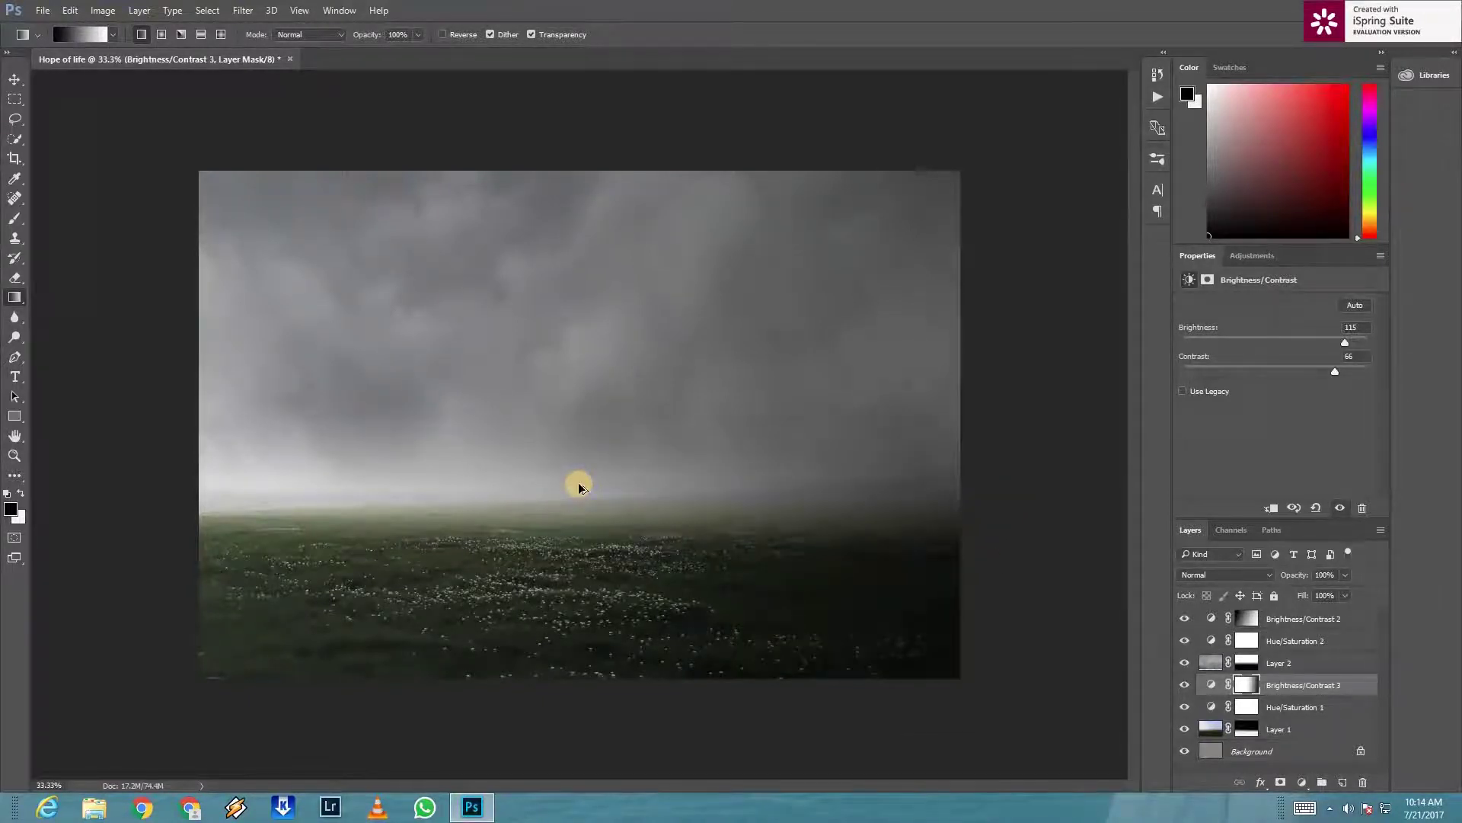
pyautogui.scroll(1, 579, 486)
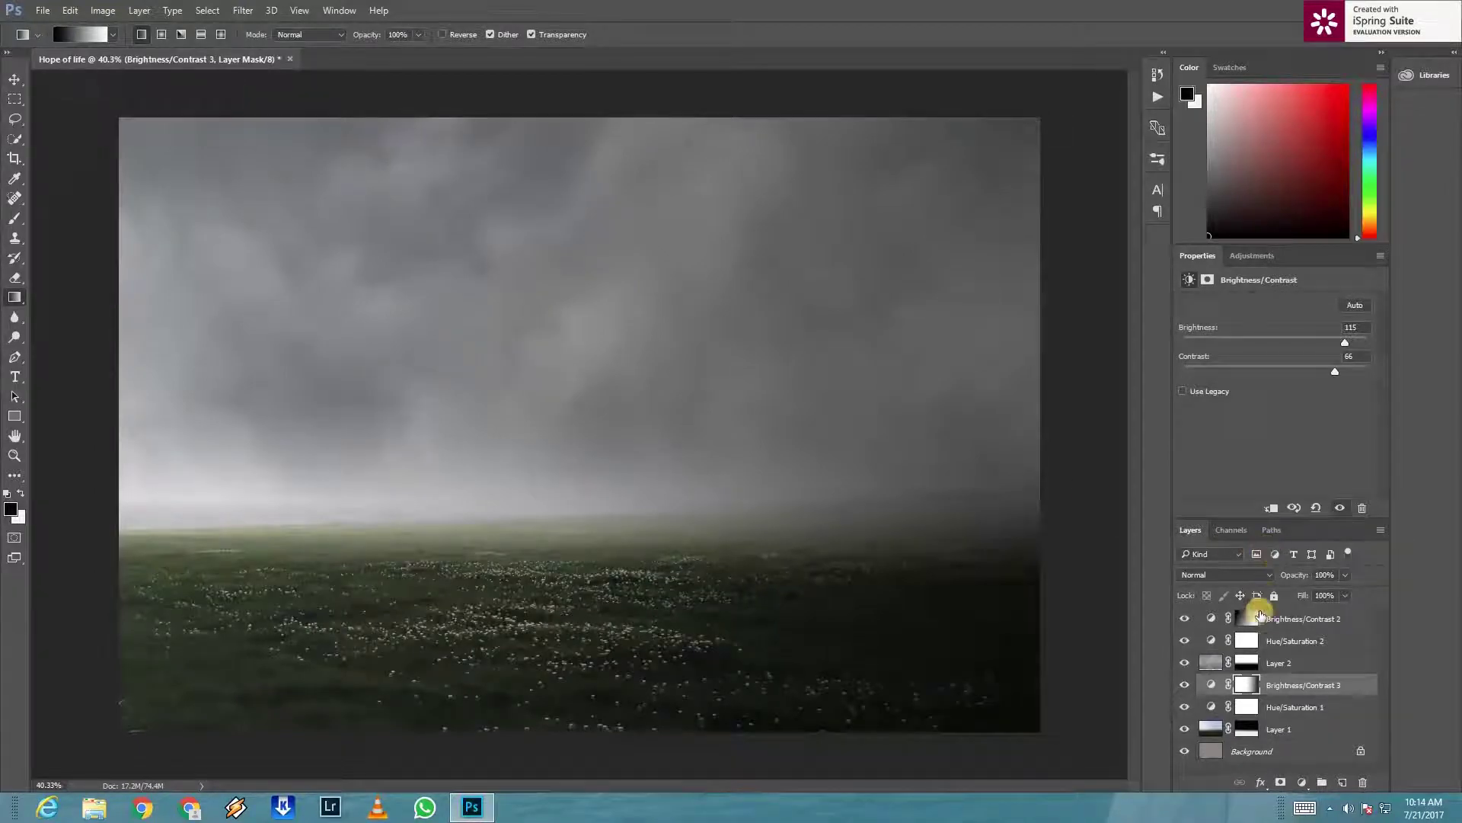
pyautogui.click(1264, 623)
# Step: Open field_4 and Quick Select the mountain range plus the grass strip below the sky
pyautogui.click(43, 17)
pyautogui.hotkey('ctrl', 'o')
pyautogui.click(265, 153)
pyautogui.click(1265, 666)
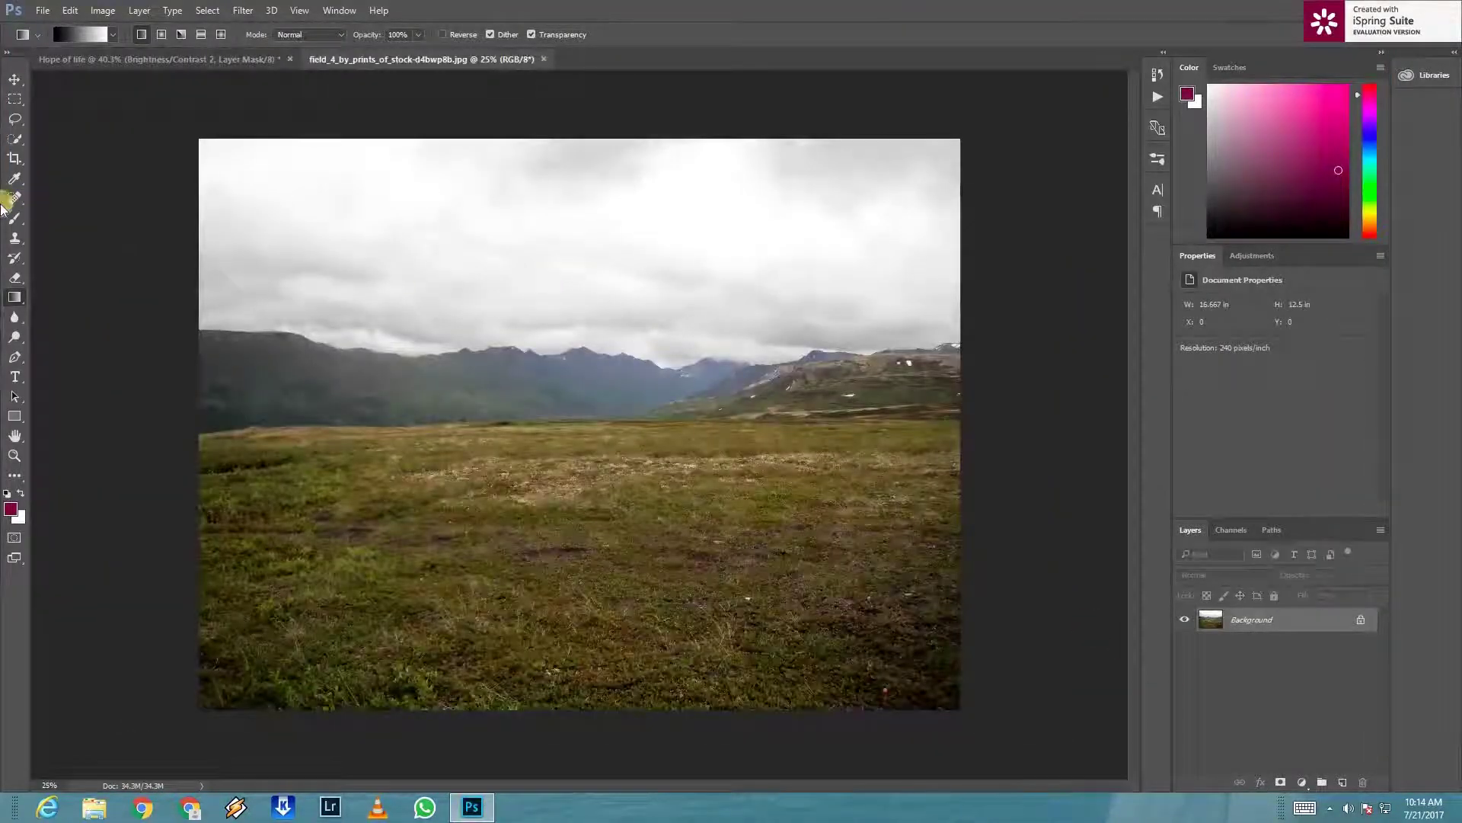
pyautogui.click(15, 138)
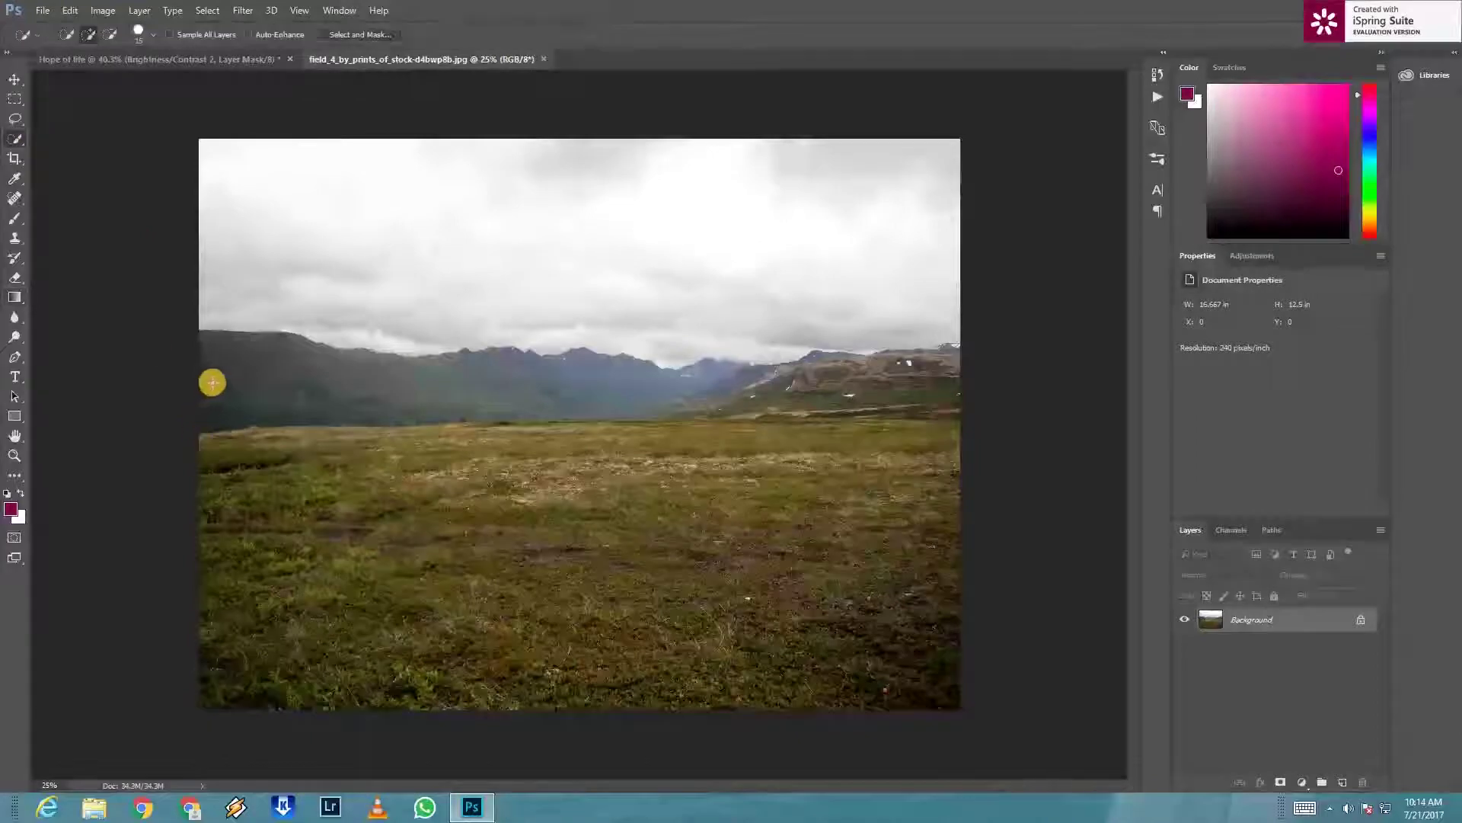
pyautogui.moveTo(186, 342)
pyautogui.mouseDown()
pyautogui.moveTo(585, 355)
pyautogui.moveTo(805, 390)
pyautogui.moveTo(185, 407)
pyautogui.moveTo(282, 421)
pyautogui.mouseUp()
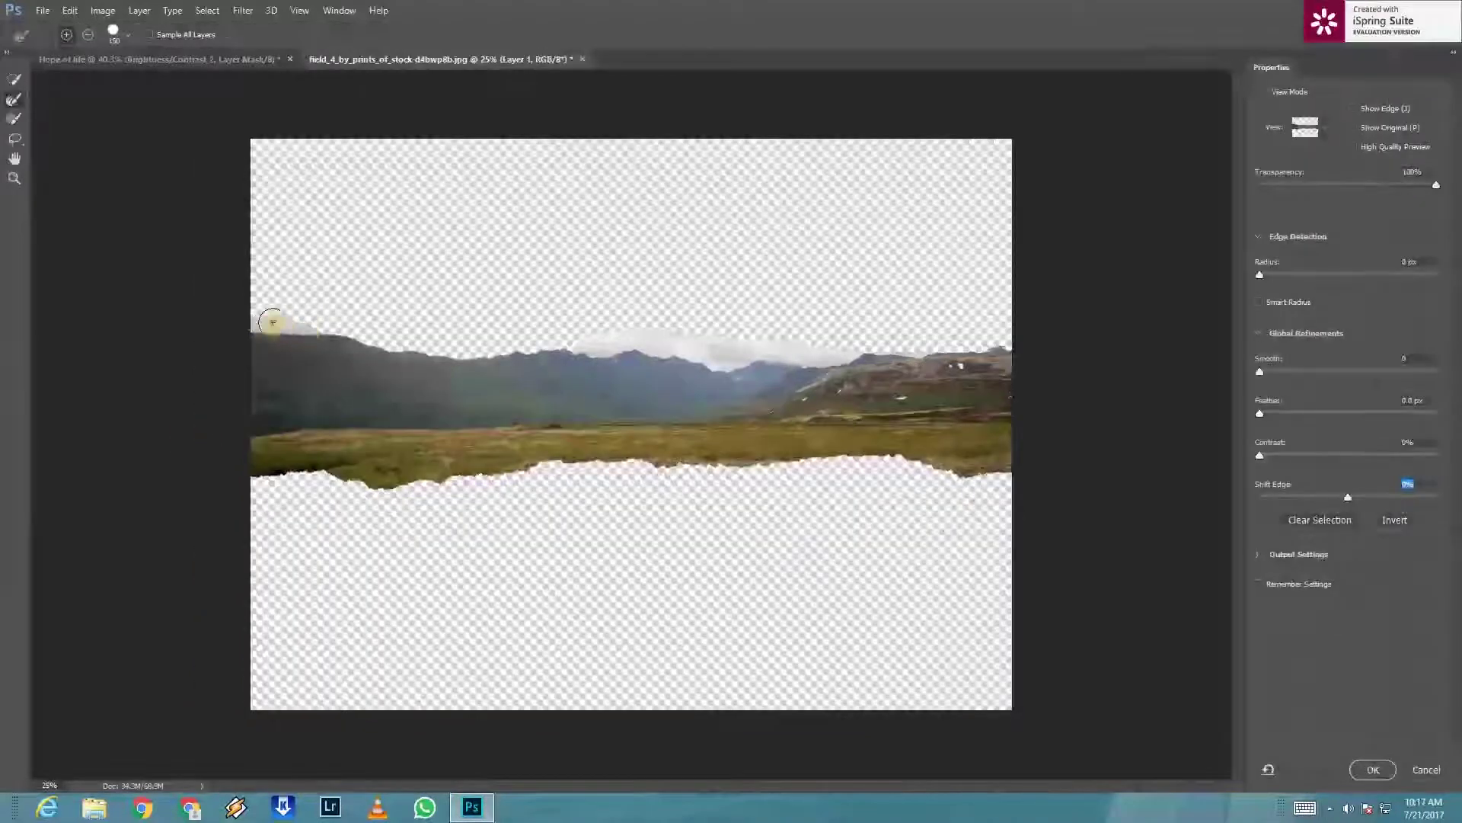
# Step: Refine Edge brush along the mountain skyline and lower grass edge to remove haze
pyautogui.moveTo(272, 322); pyautogui.dragTo(231, 323)
pyautogui.moveTo(572, 346); pyautogui.dragTo(581, 351)
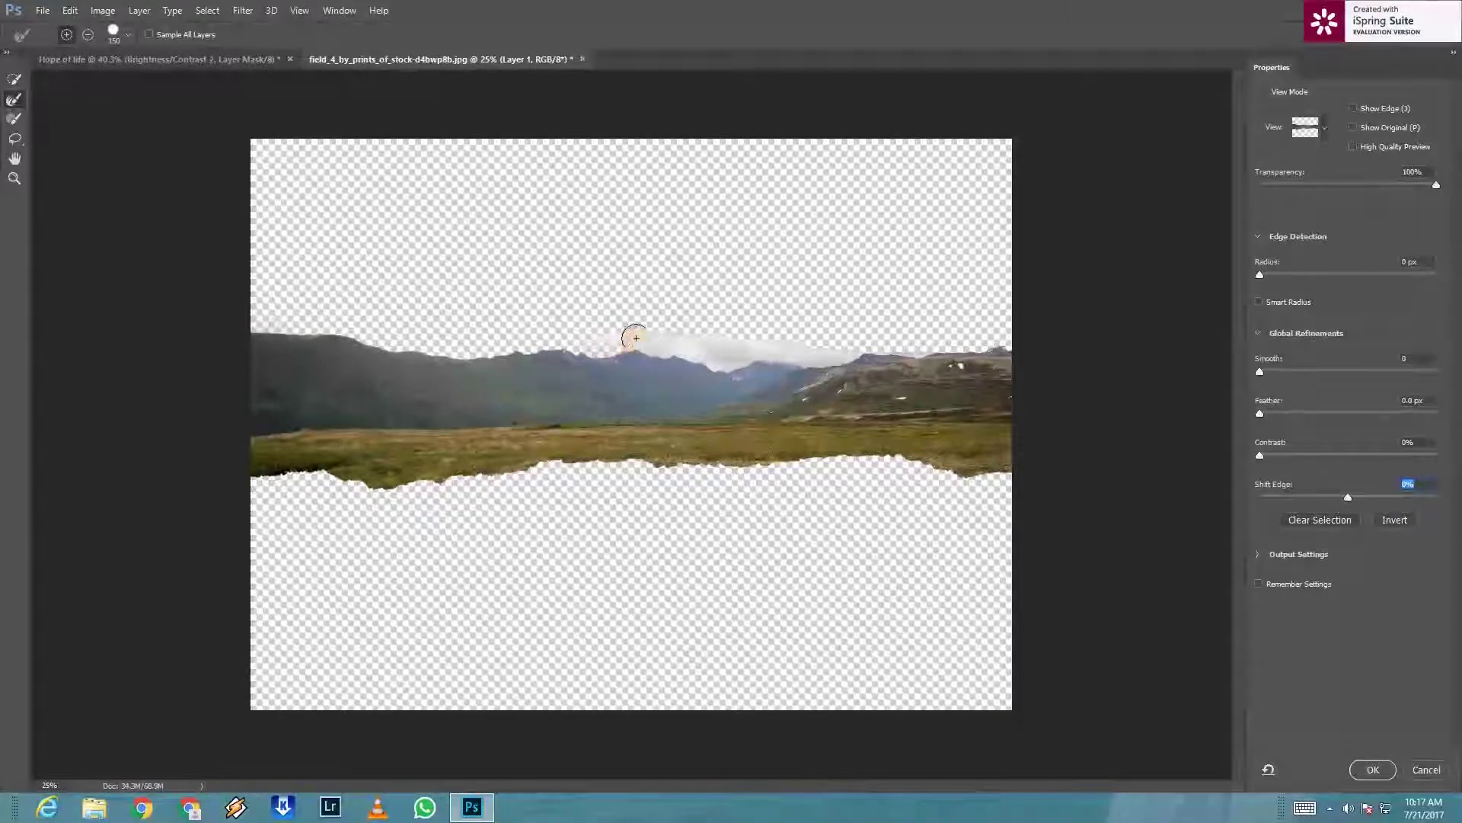
pyautogui.moveTo(639, 346); pyautogui.dragTo(680, 350)
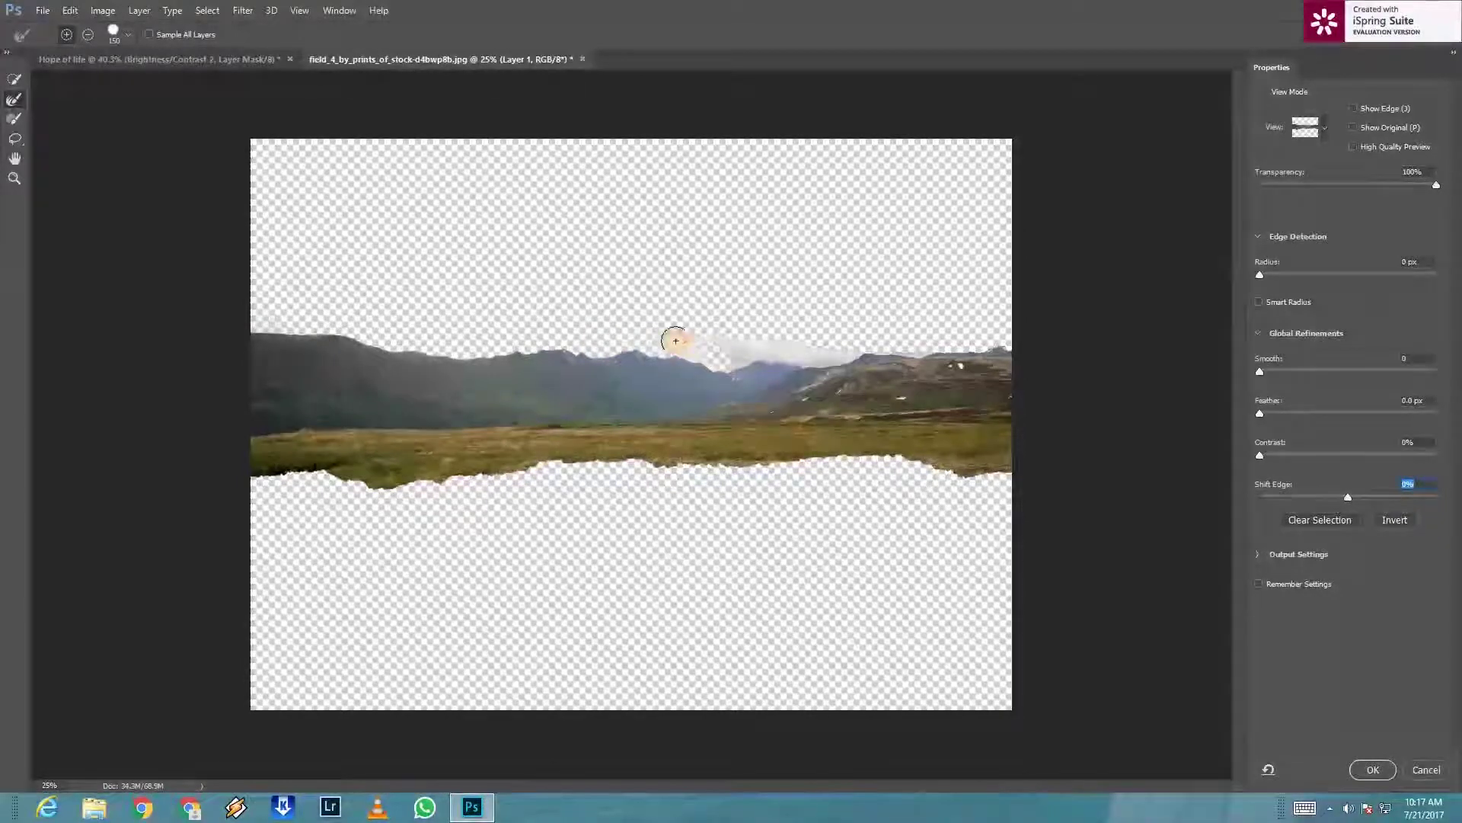
pyautogui.moveTo(753, 346); pyautogui.dragTo(809, 351)
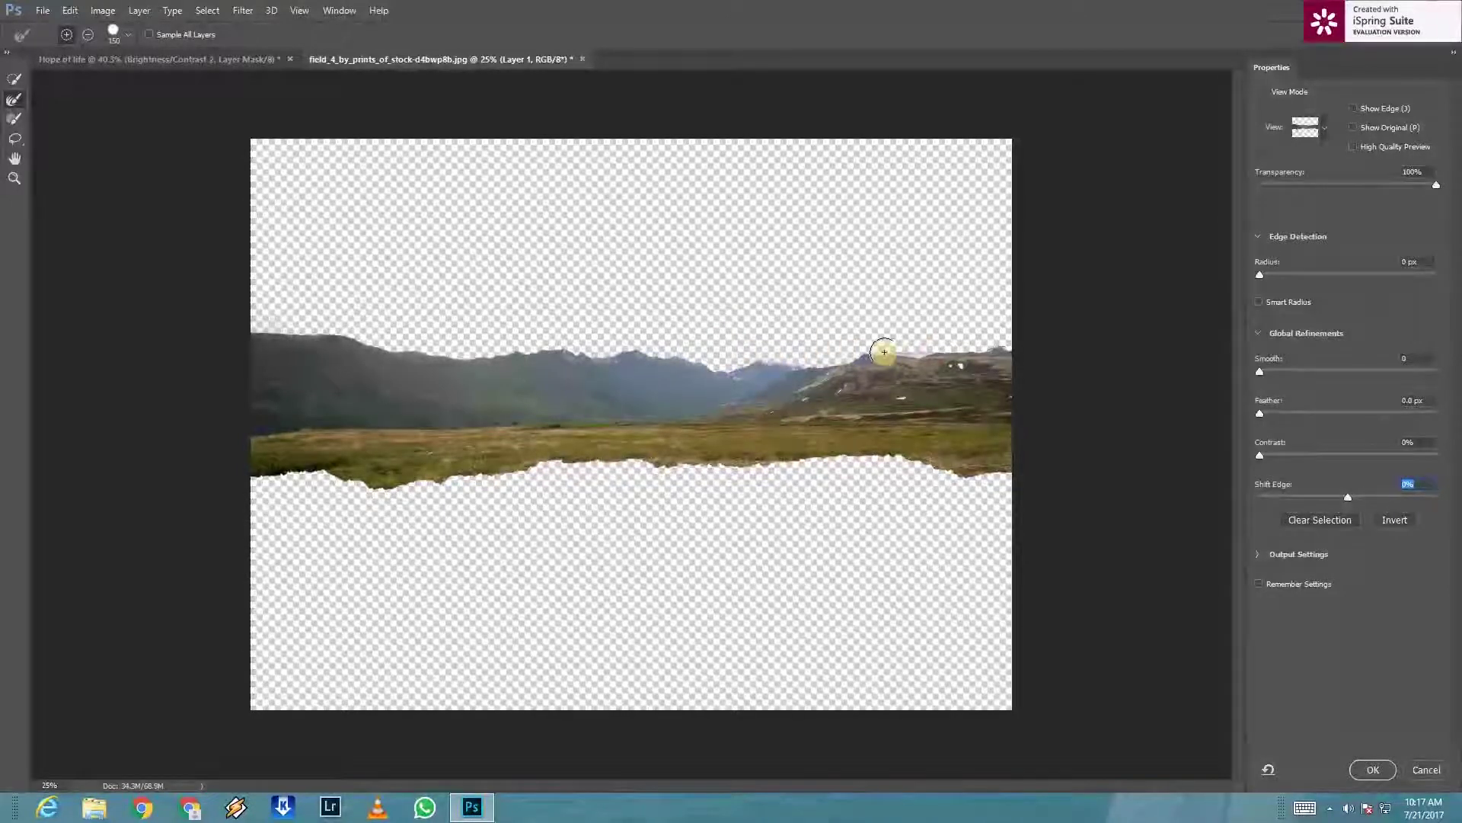
pyautogui.moveTo(922, 349)
pyautogui.mouseDown()
pyautogui.moveTo(1025, 356)
pyautogui.moveTo(1018, 464)
pyautogui.moveTo(531, 477)
pyautogui.moveTo(577, 463)
pyautogui.moveTo(463, 478)
pyautogui.mouseUp()
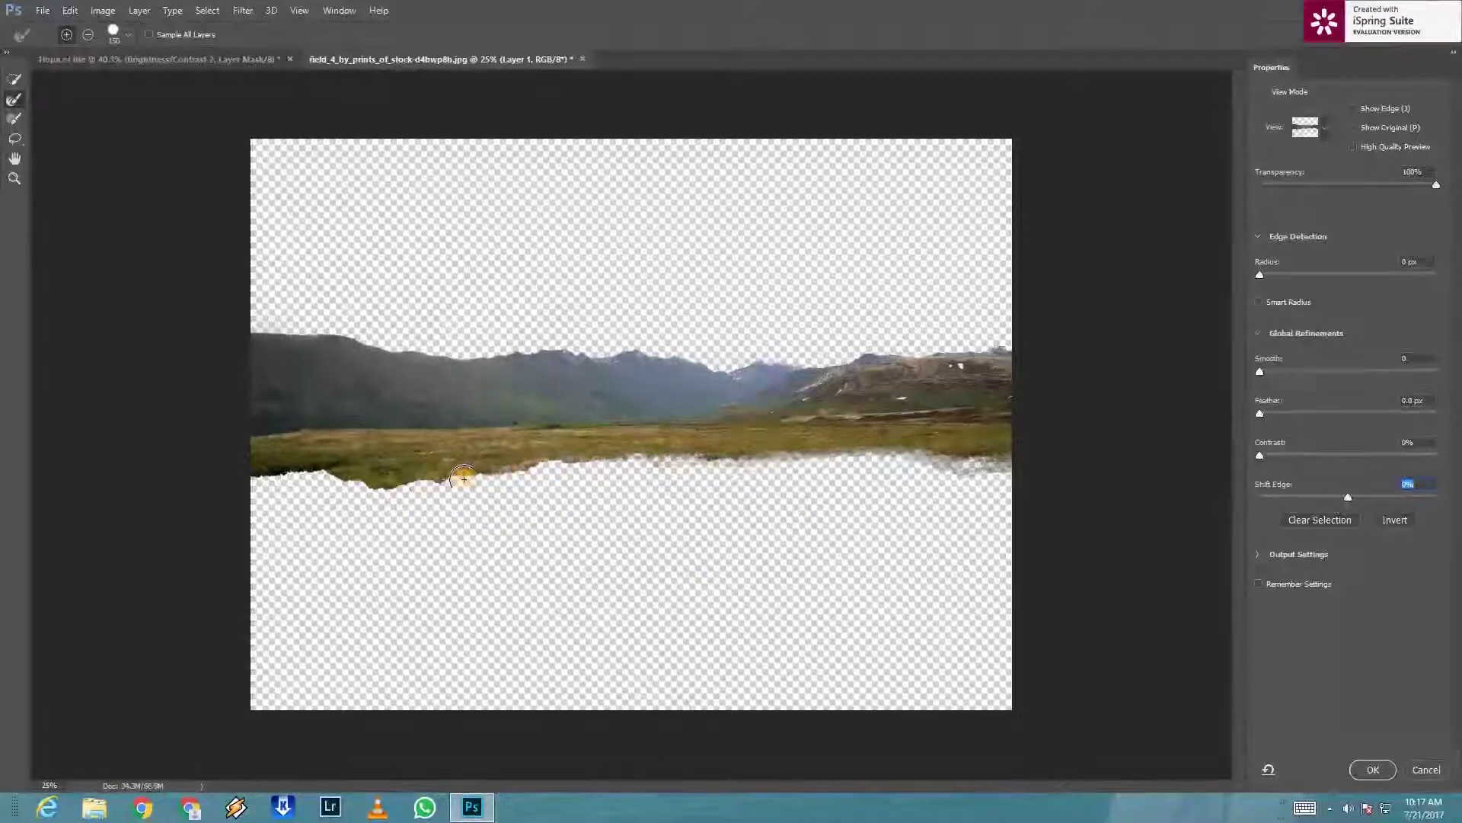
pyautogui.moveTo(359, 486)
pyautogui.mouseDown()
pyautogui.moveTo(256, 476)
pyautogui.moveTo(272, 468)
pyautogui.mouseUp()
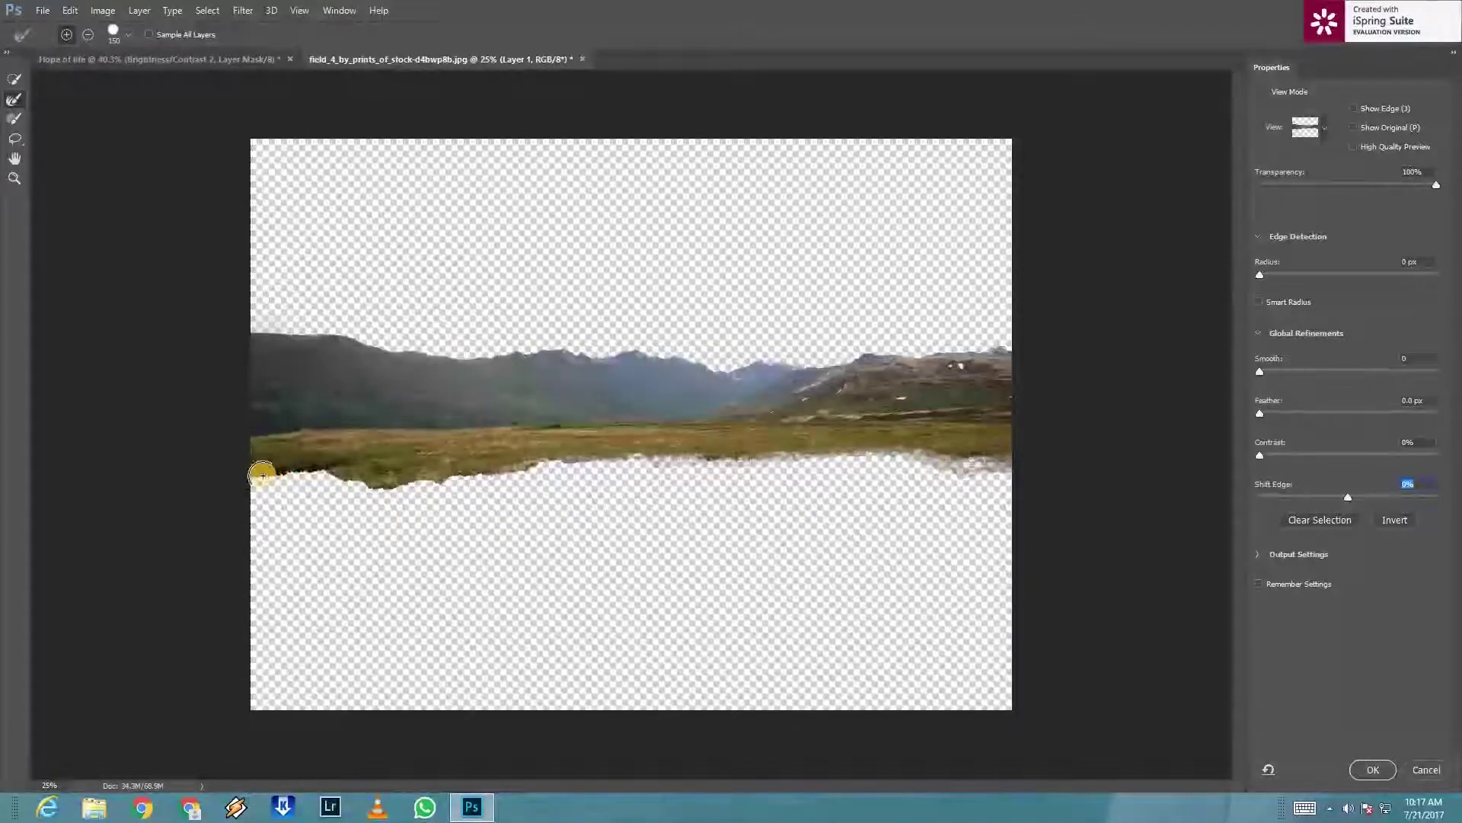
pyautogui.moveTo(394, 485); pyautogui.dragTo(327, 466)
pyautogui.click(466, 460)
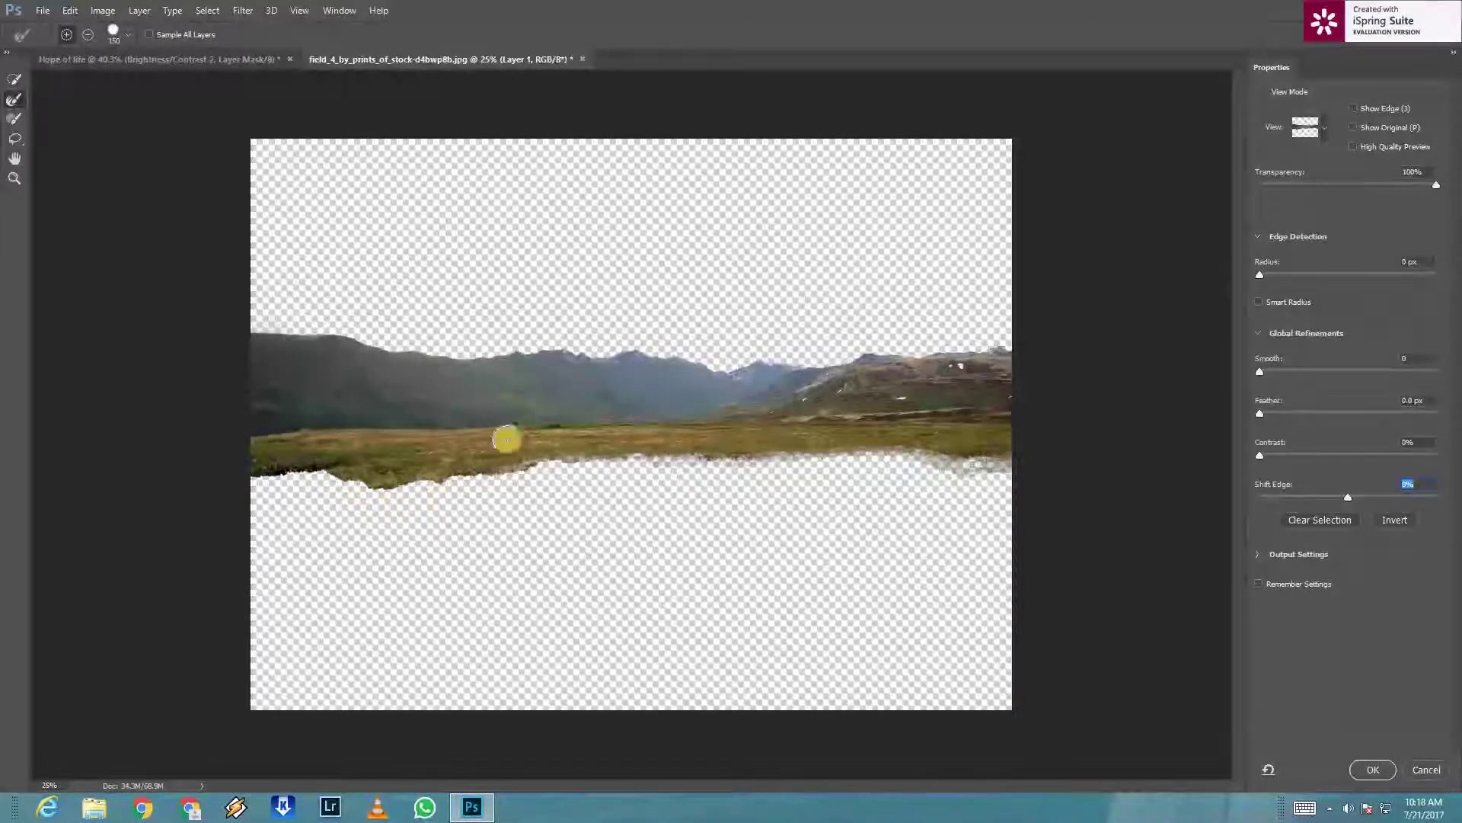
# Step: Keep Shift Edge near zero, enable Decontaminate Colors, and output to a new layer with mask
pyautogui.moveTo(1348, 496)
pyautogui.mouseDown()
pyautogui.moveTo(1368, 495)
pyautogui.moveTo(1293, 488)
pyautogui.moveTo(1321, 493)
pyautogui.mouseUp()
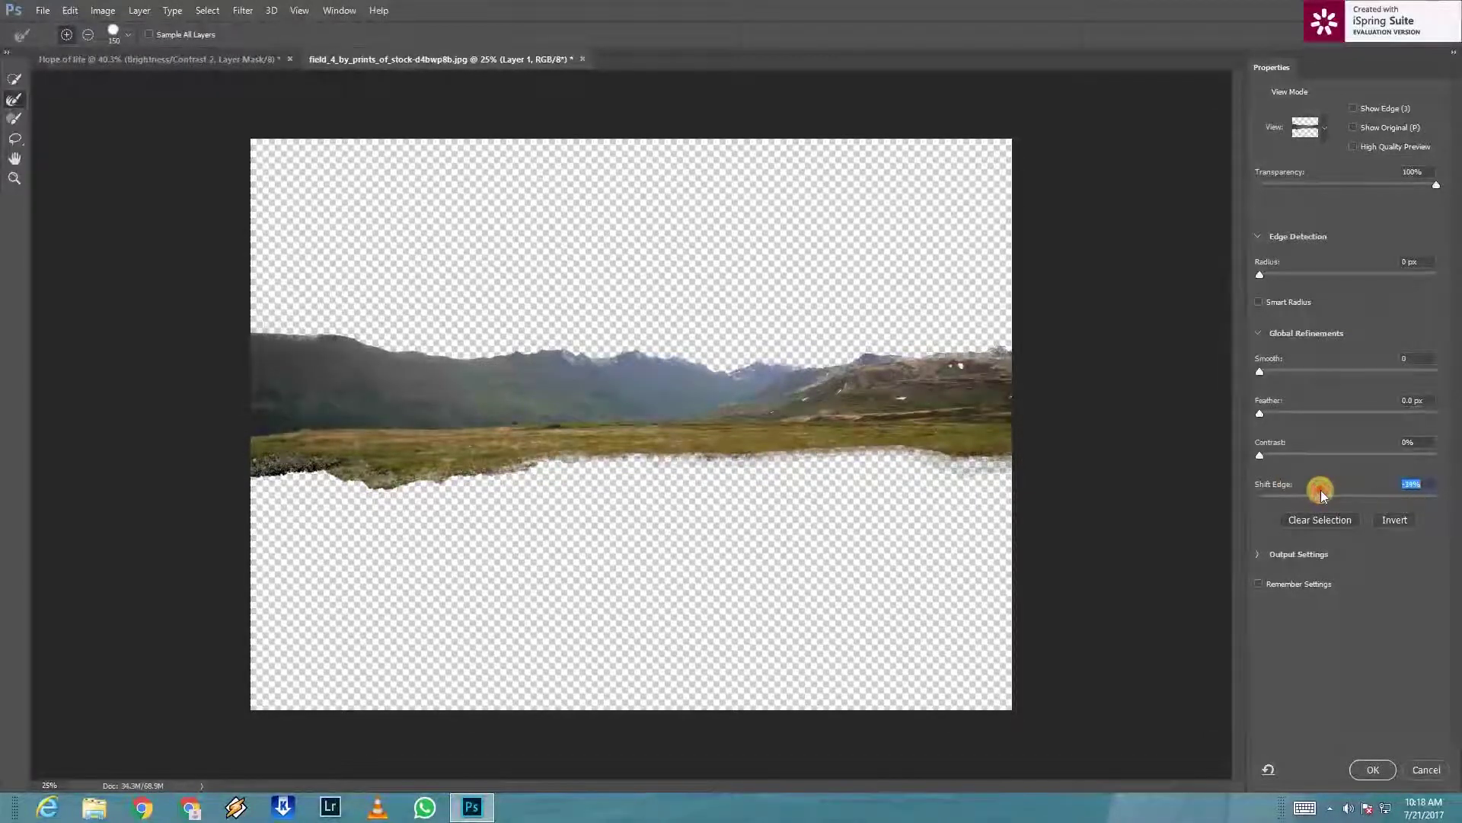
pyautogui.moveTo(1331, 496); pyautogui.dragTo(1342, 499)
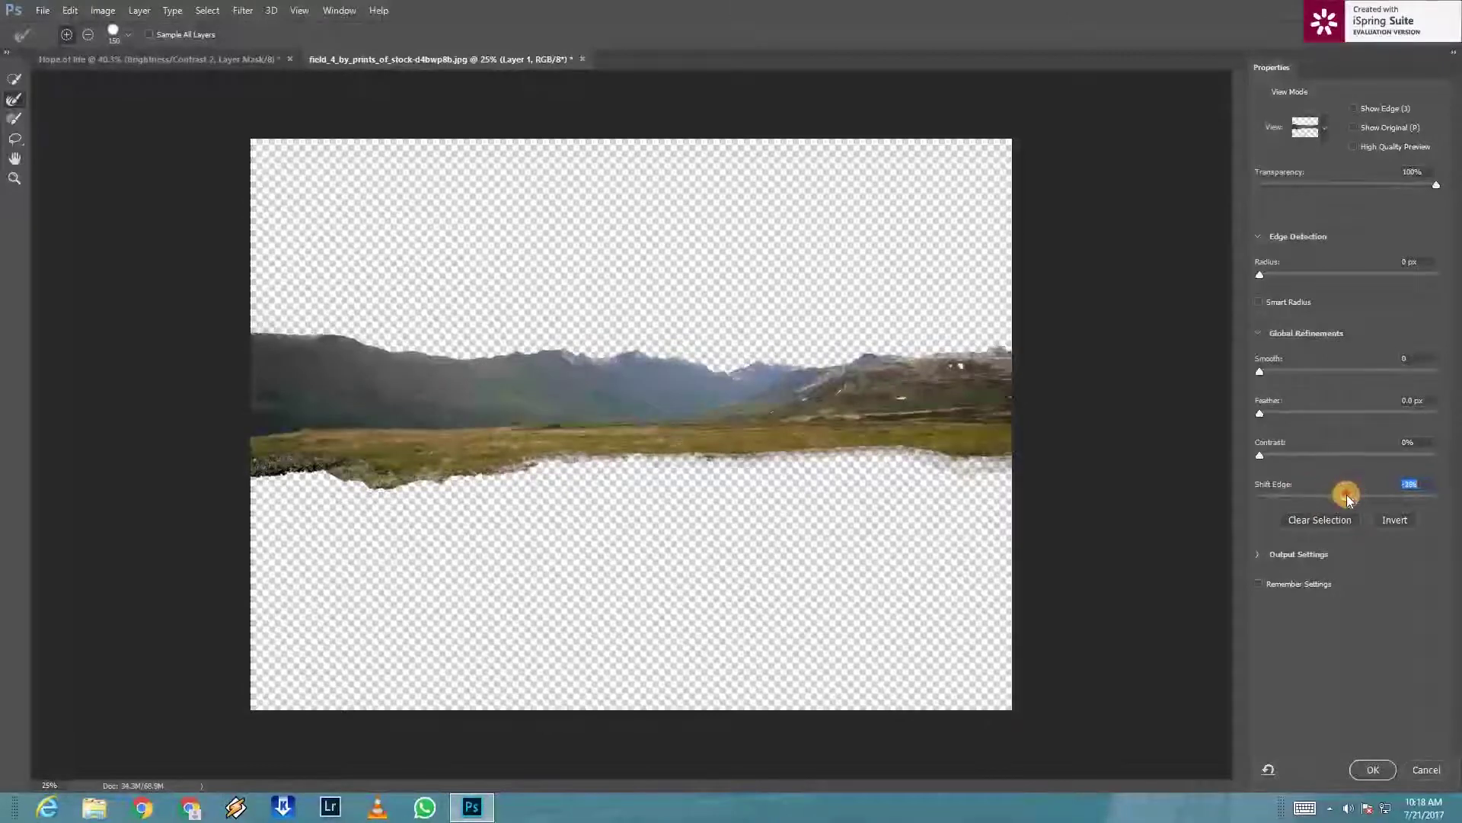
pyautogui.moveTo(1371, 775); pyautogui.dragTo(1261, 554)
pyautogui.click(1259, 579)
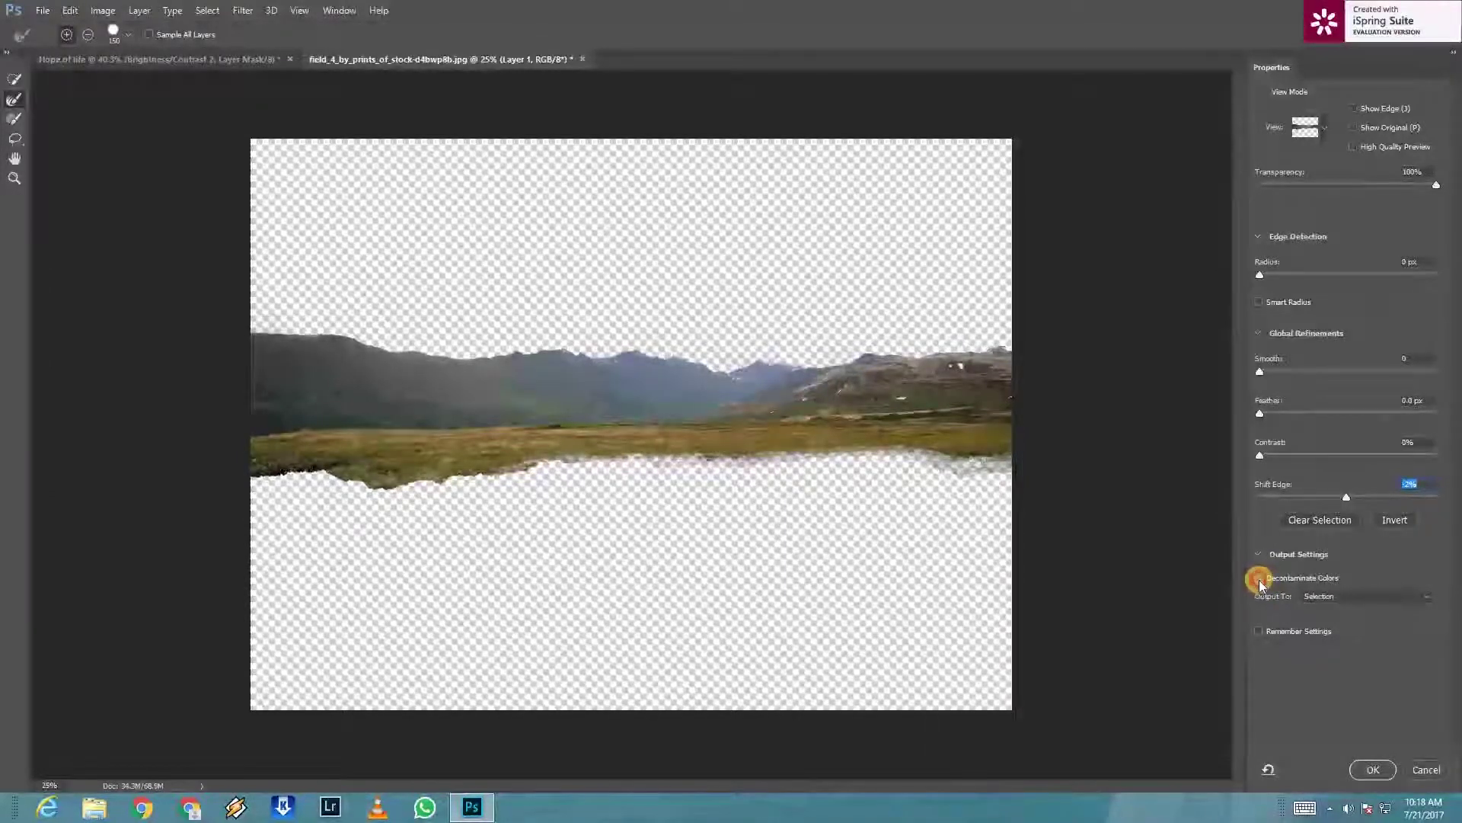
pyautogui.click(1365, 768)
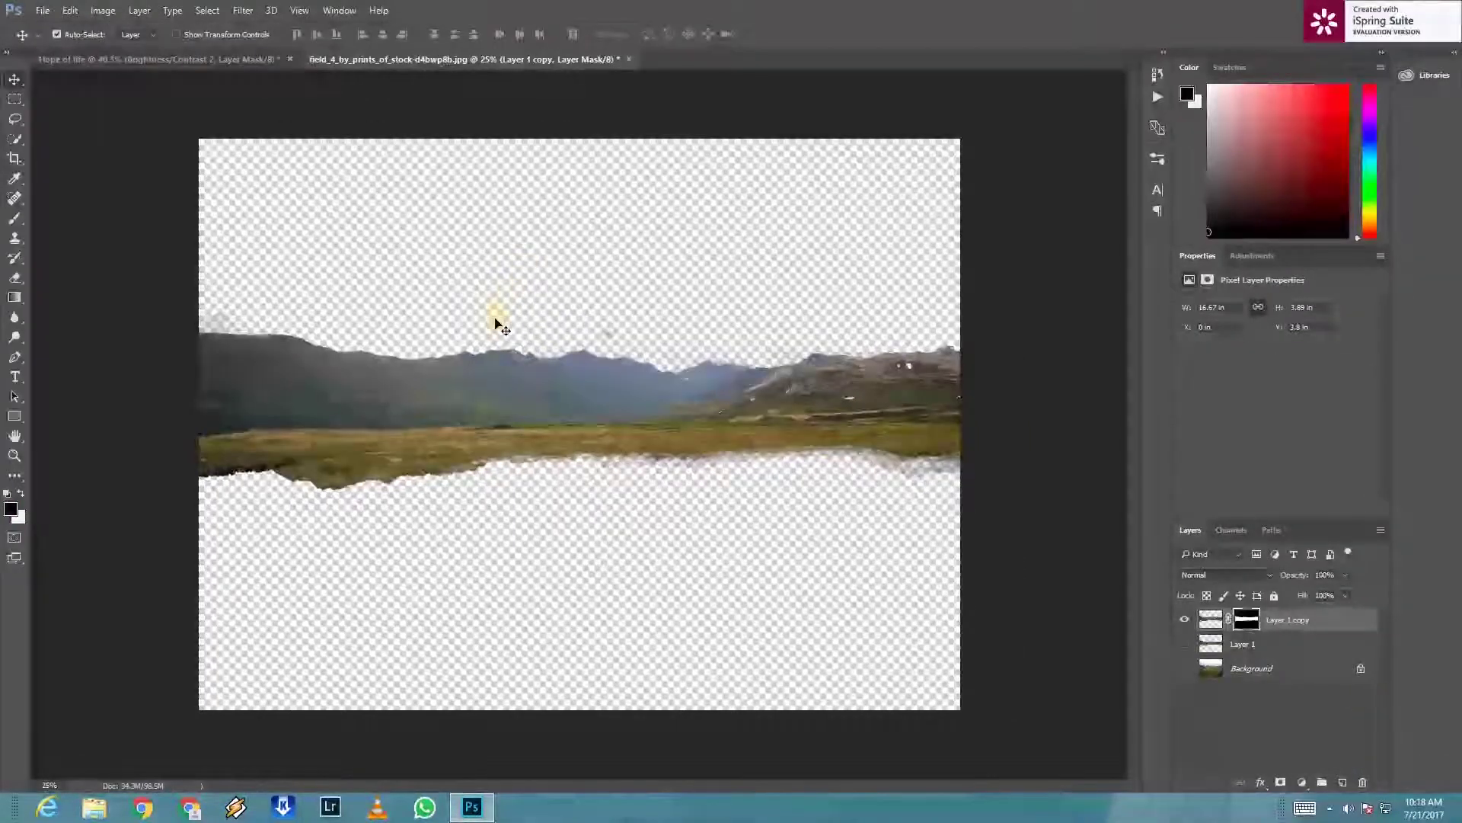
# Step: Bring the mountain cutout into Hope of life, mirror it, and fit it onto the horizon
pyautogui.moveTo(310, 238)
pyautogui.mouseDown()
pyautogui.moveTo(413, 331)
pyautogui.moveTo(529, 506)
pyautogui.moveTo(501, 429)
pyautogui.mouseUp()
pyautogui.scroll(-3, 643, 712)
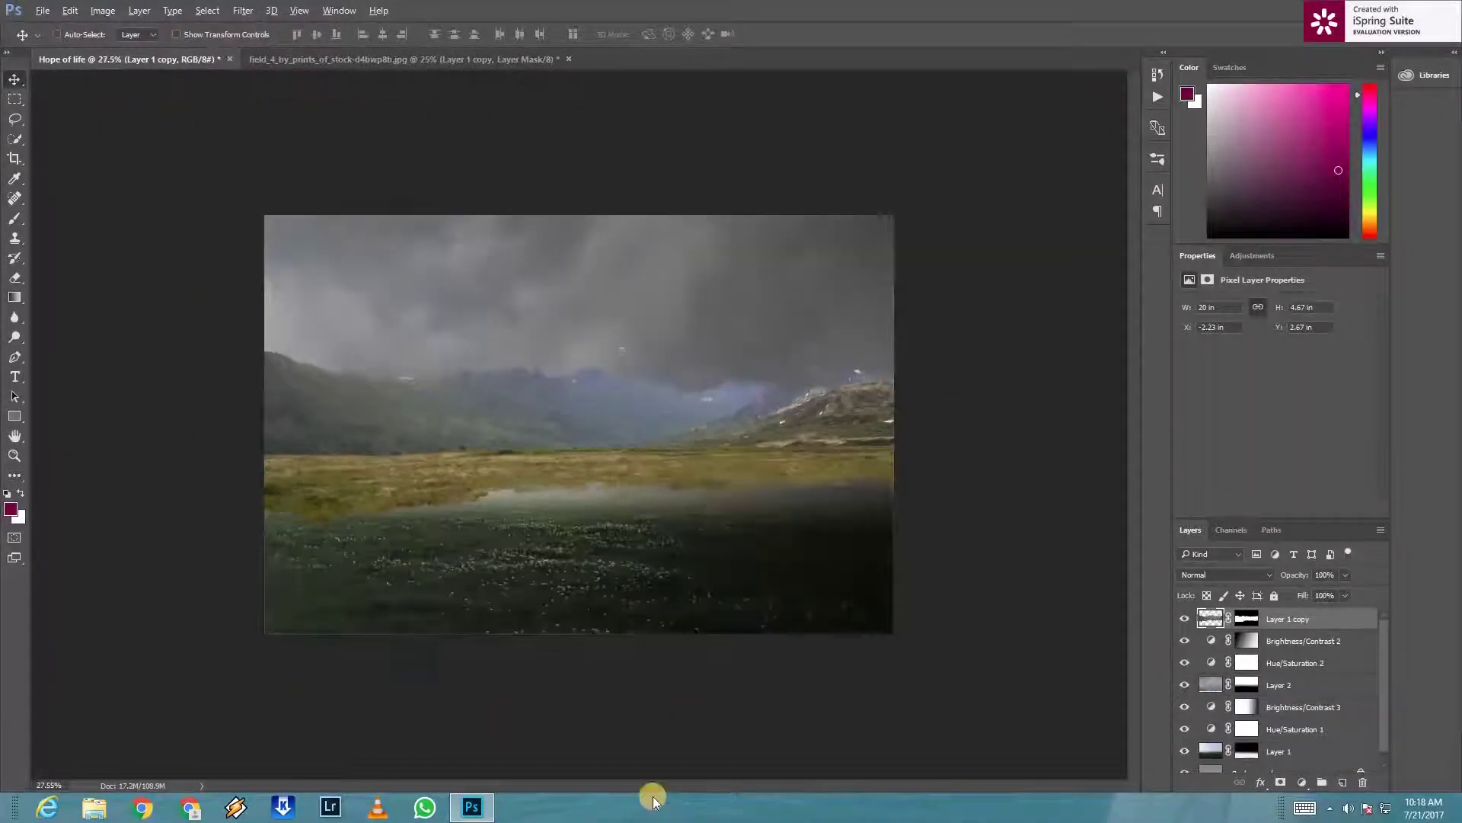
pyautogui.scroll(-1, 622, 497)
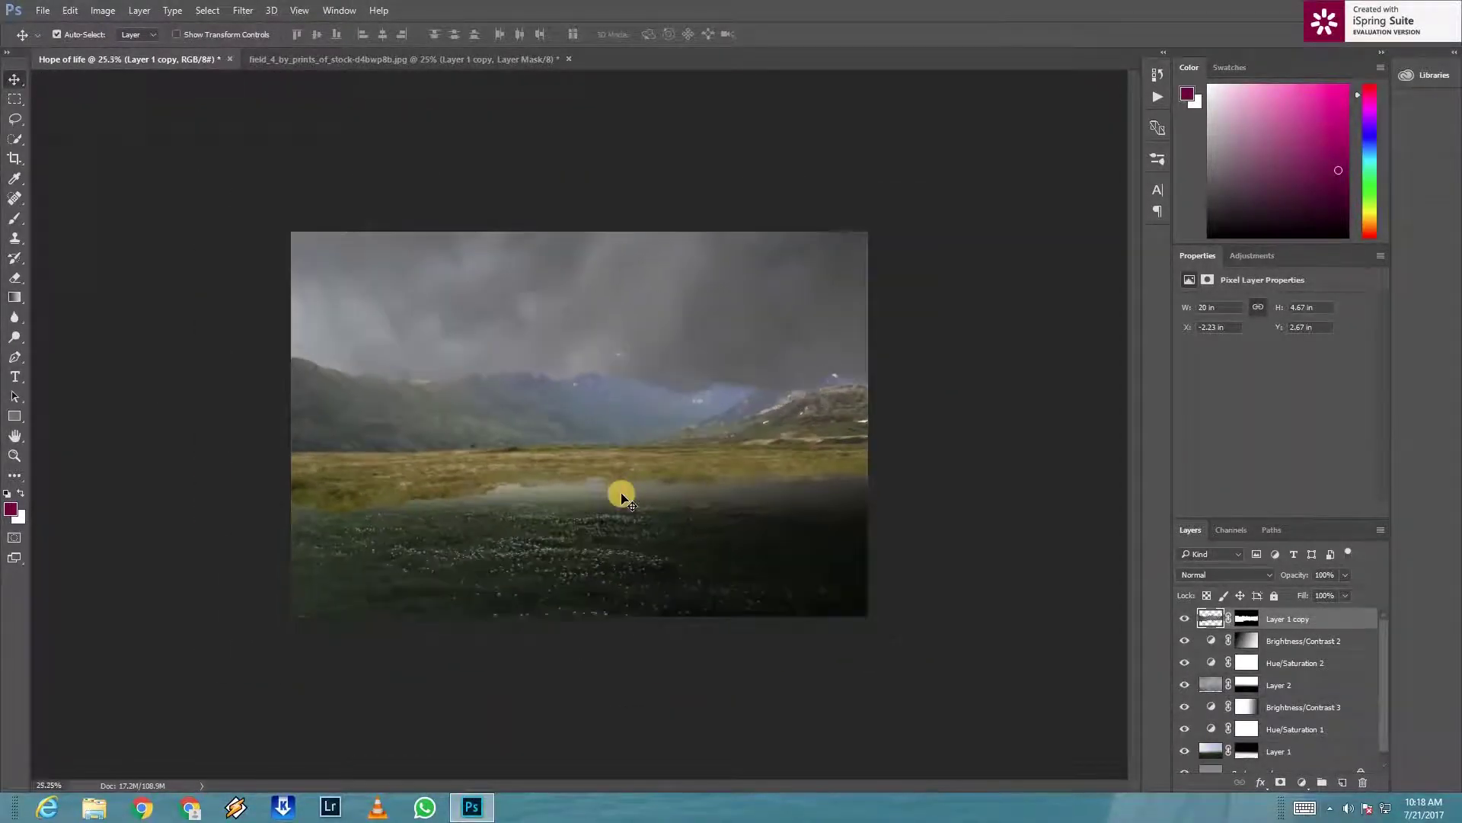
pyautogui.hotkey('ctrl', 't')
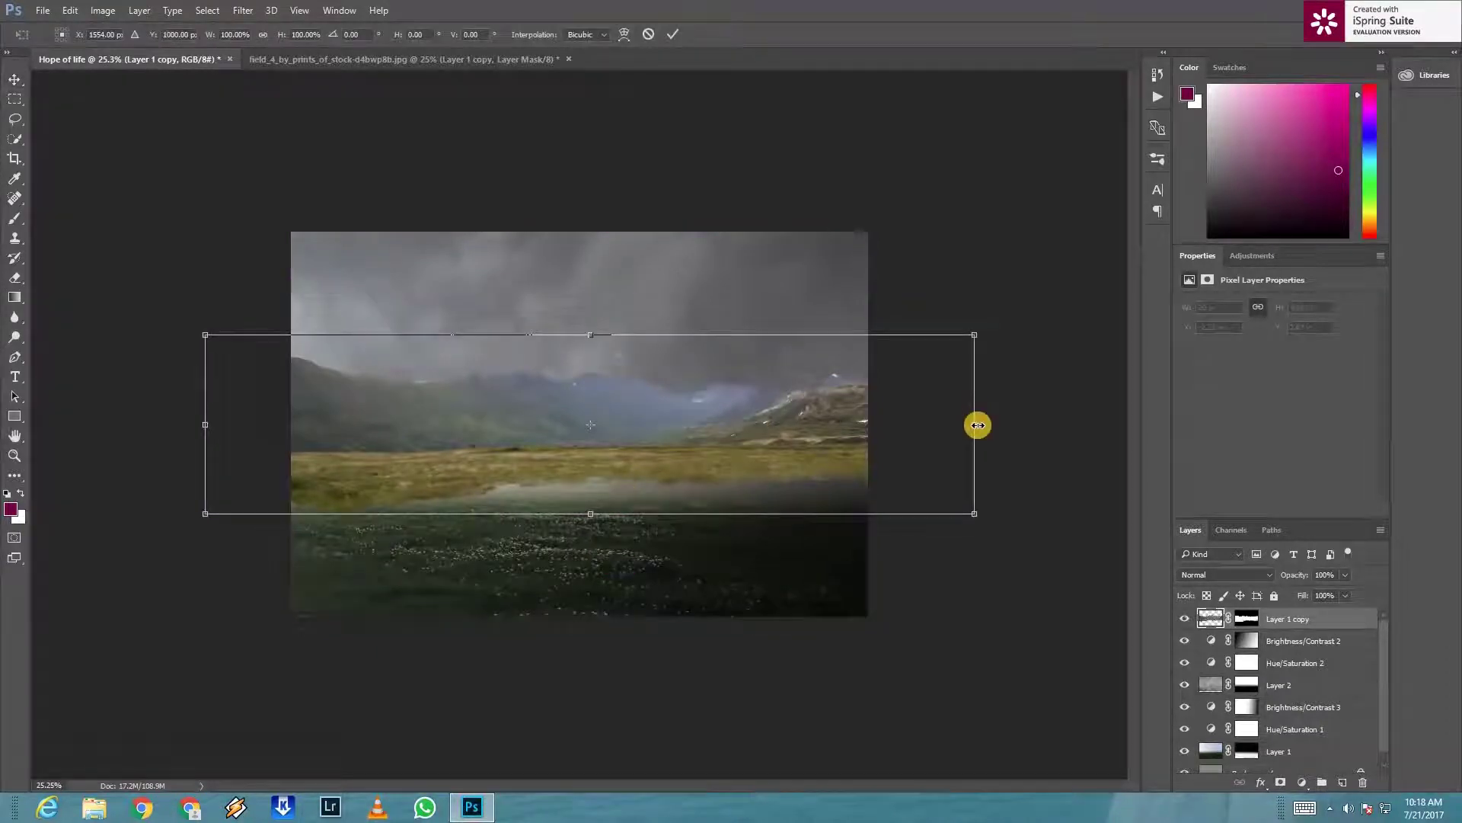
pyautogui.moveTo(181, 330); pyautogui.dragTo(271, 363)
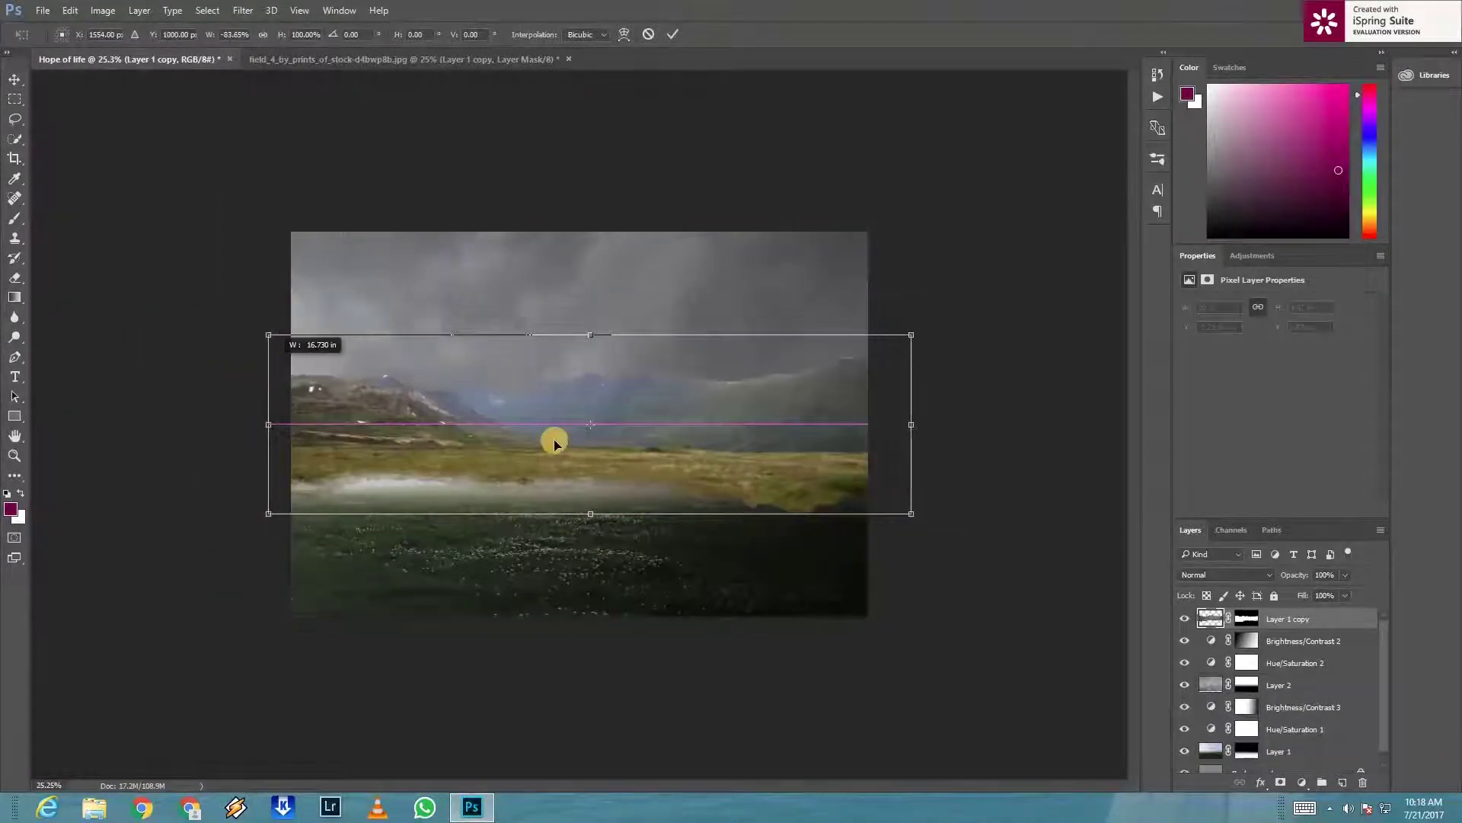
pyautogui.moveTo(609, 391); pyautogui.dragTo(633, 493)
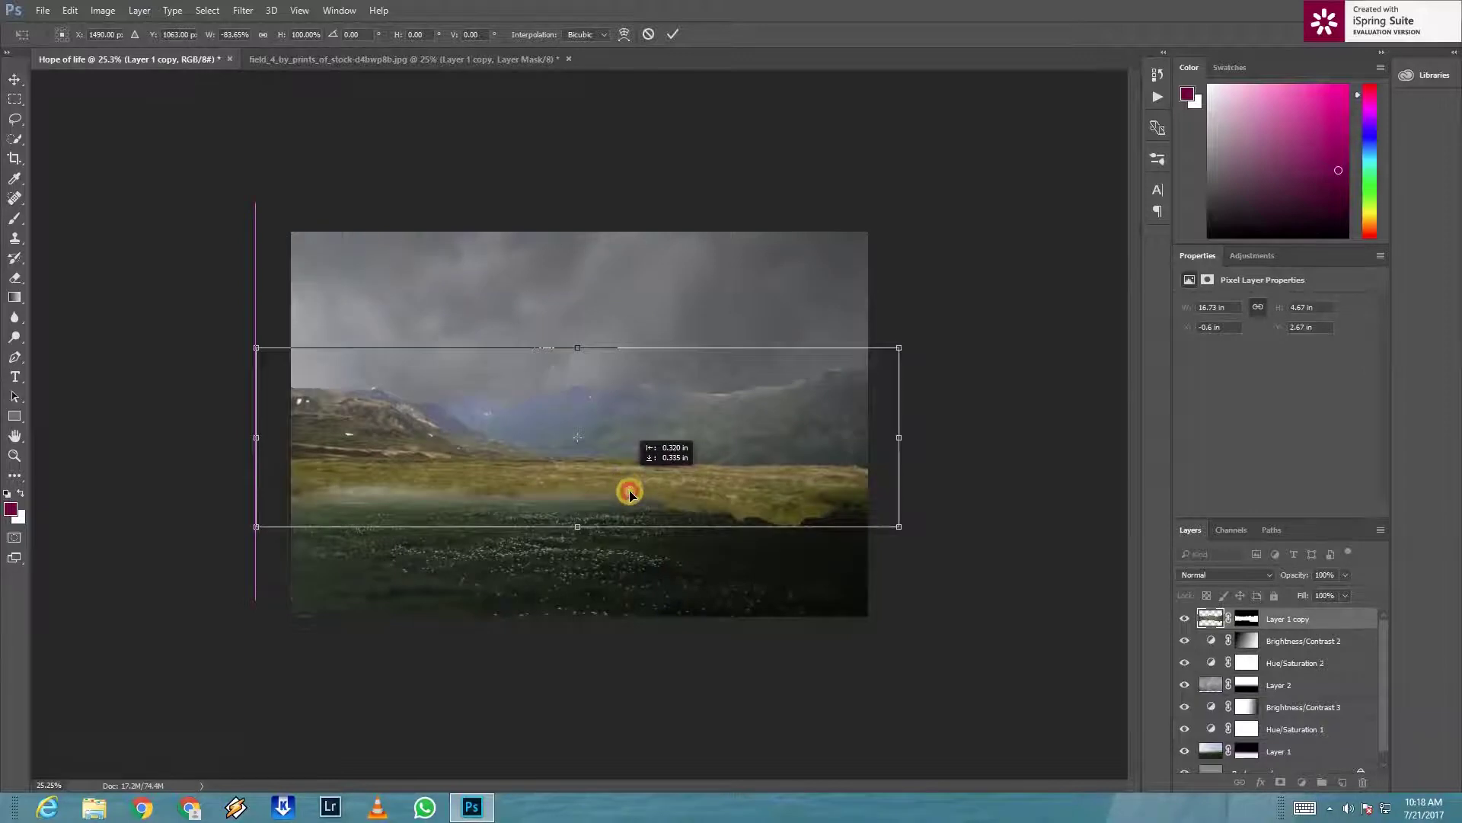
pyautogui.moveTo(901, 541)
pyautogui.mouseDown()
pyautogui.moveTo(682, 478)
pyautogui.moveTo(603, 482)
pyautogui.moveTo(581, 463)
pyautogui.moveTo(881, 465)
pyautogui.mouseUp()
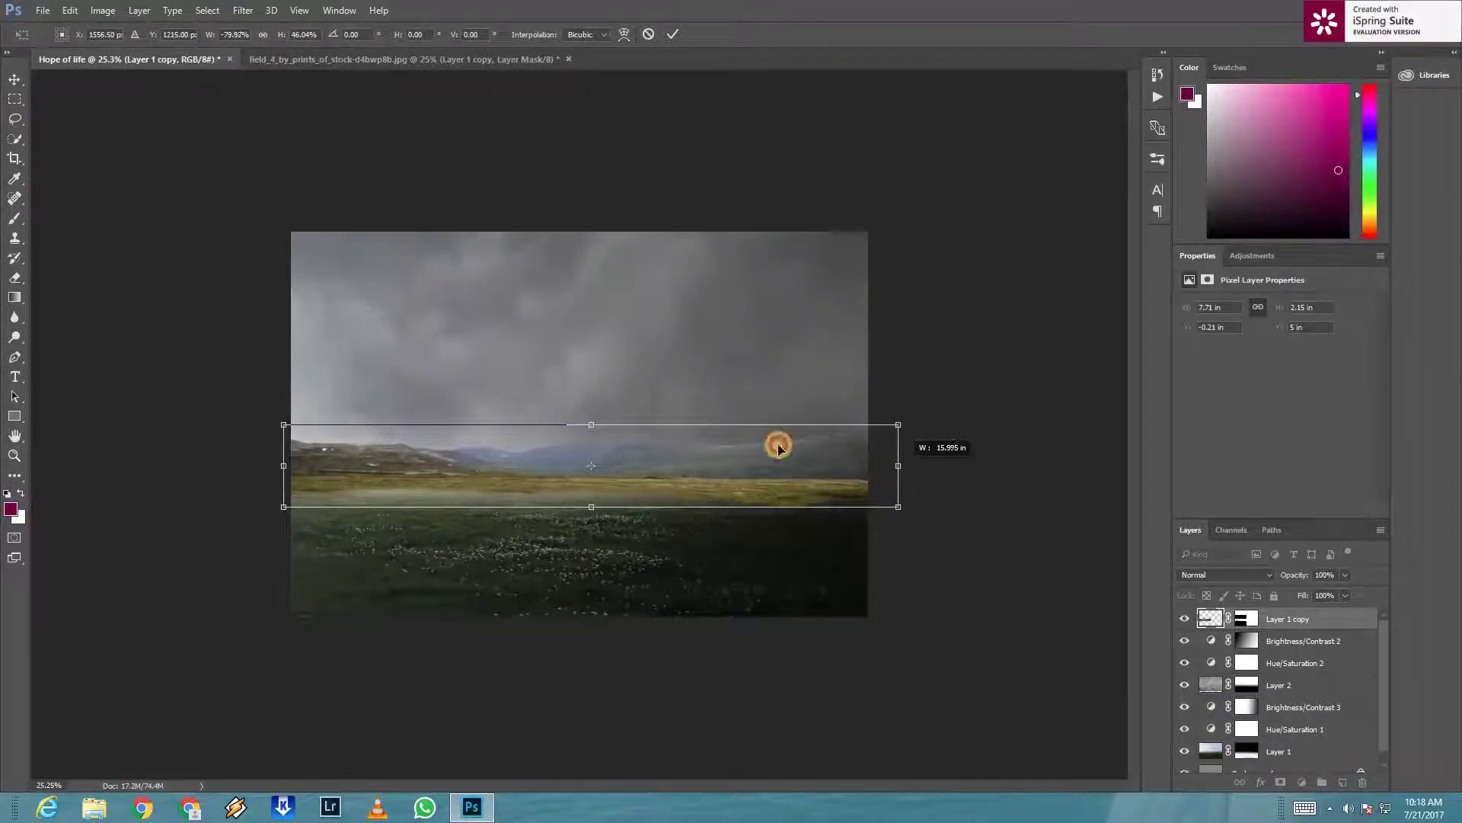
pyautogui.moveTo(583, 424)
pyautogui.mouseDown()
pyautogui.moveTo(583, 395)
pyautogui.moveTo(582, 474)
pyautogui.mouseUp()
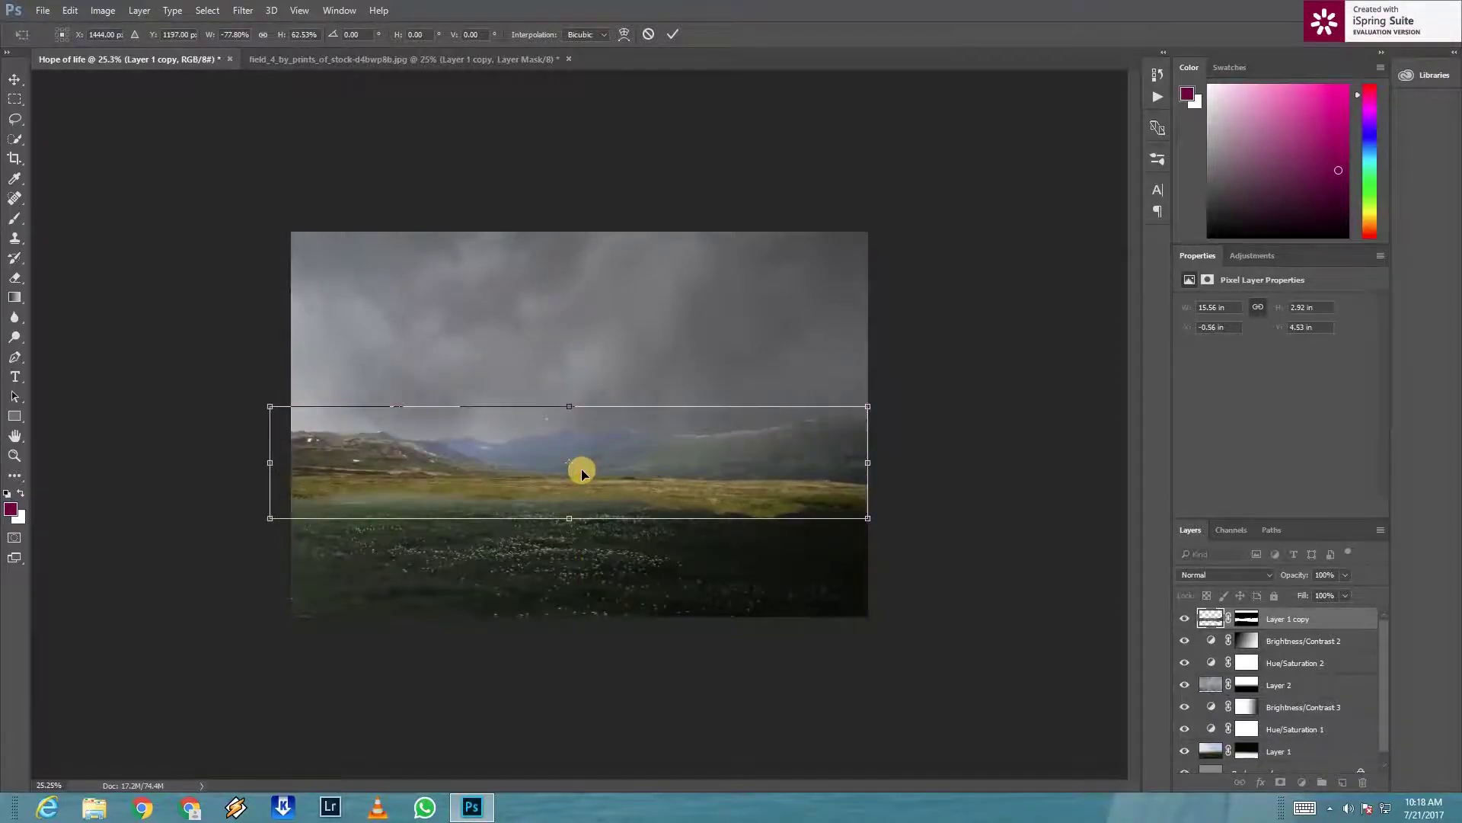
pyautogui.press('Return')
# Step: Restack Layer 1 copy directly above Brightness/Contrast 3 in the Layers panel
pyautogui.moveTo(1327, 687); pyautogui.dragTo(1322, 737)
pyautogui.scroll(1, 737, 545)
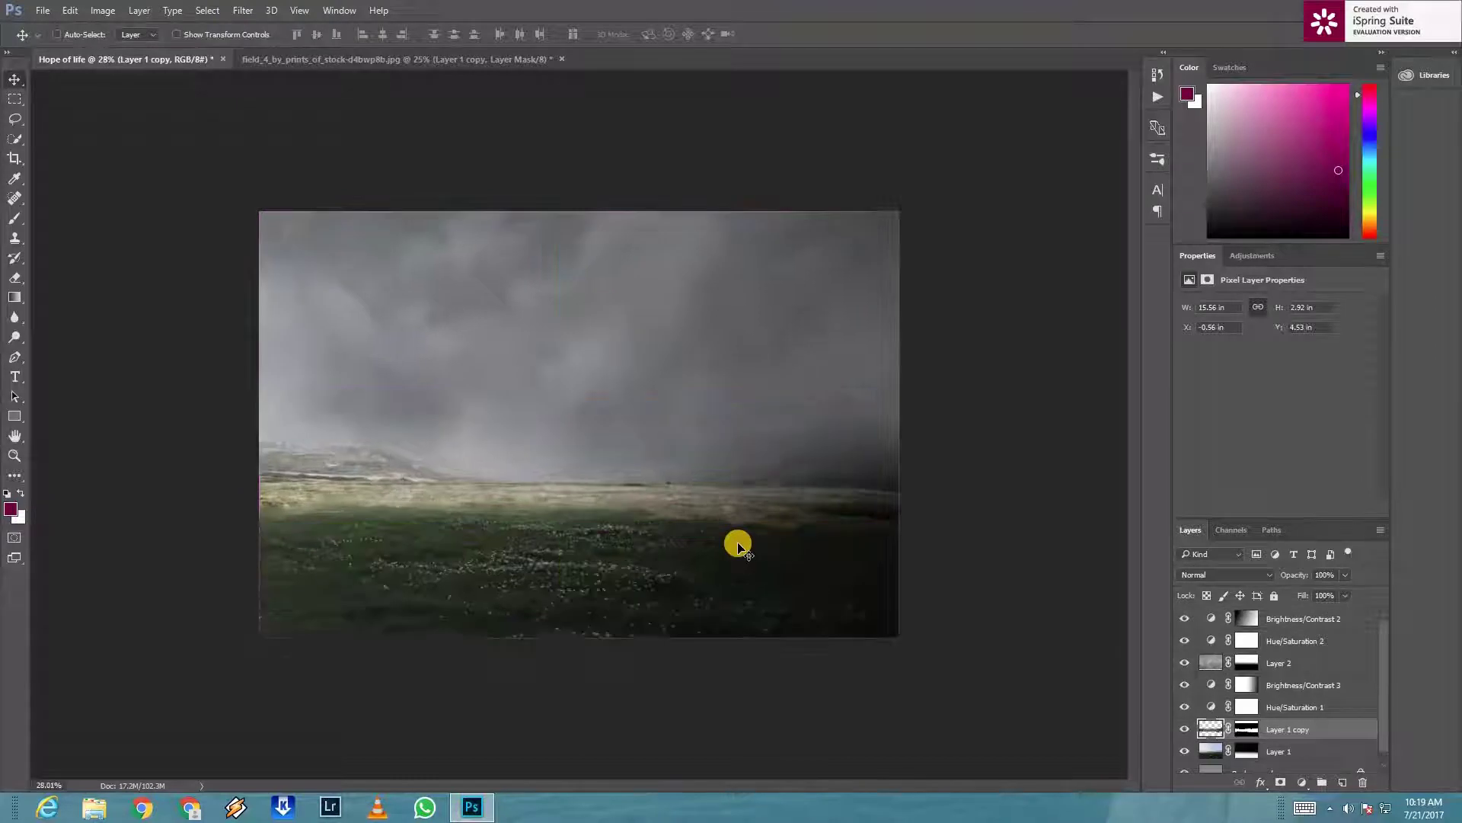
pyautogui.scroll(1, 739, 546)
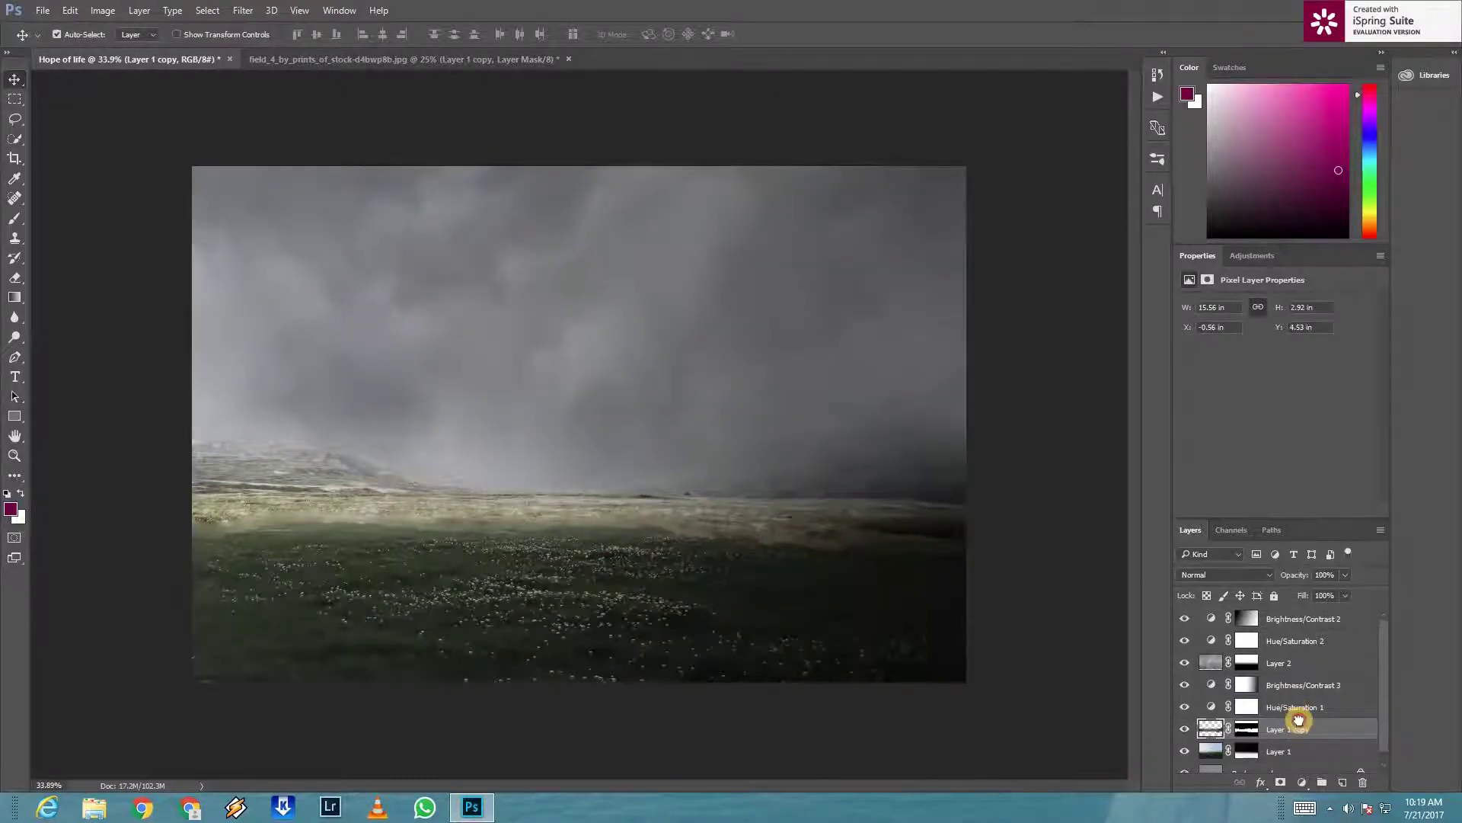
pyautogui.moveTo(1299, 720); pyautogui.dragTo(1299, 674)
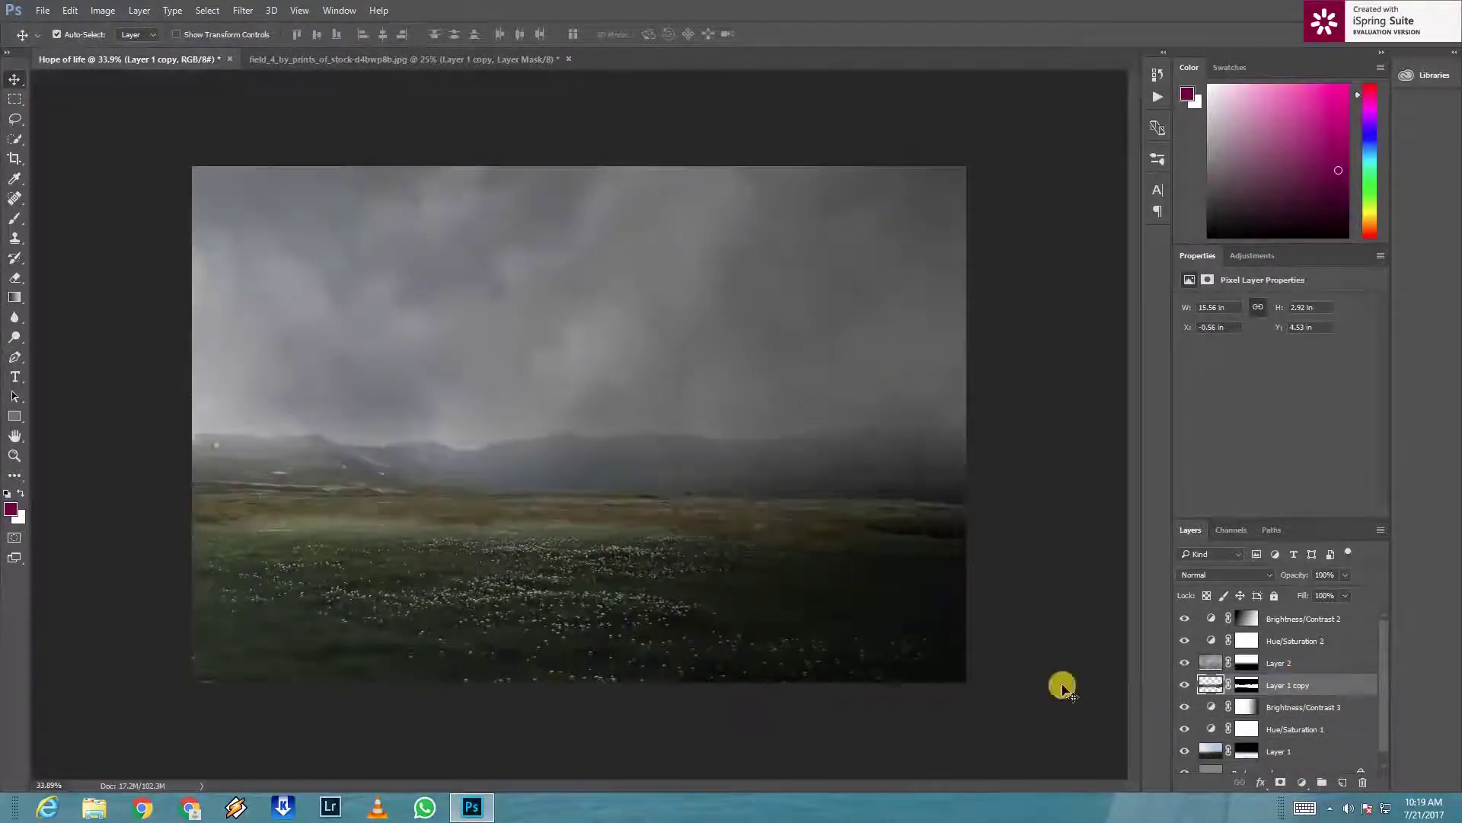
pyautogui.scroll(2, 744, 577)
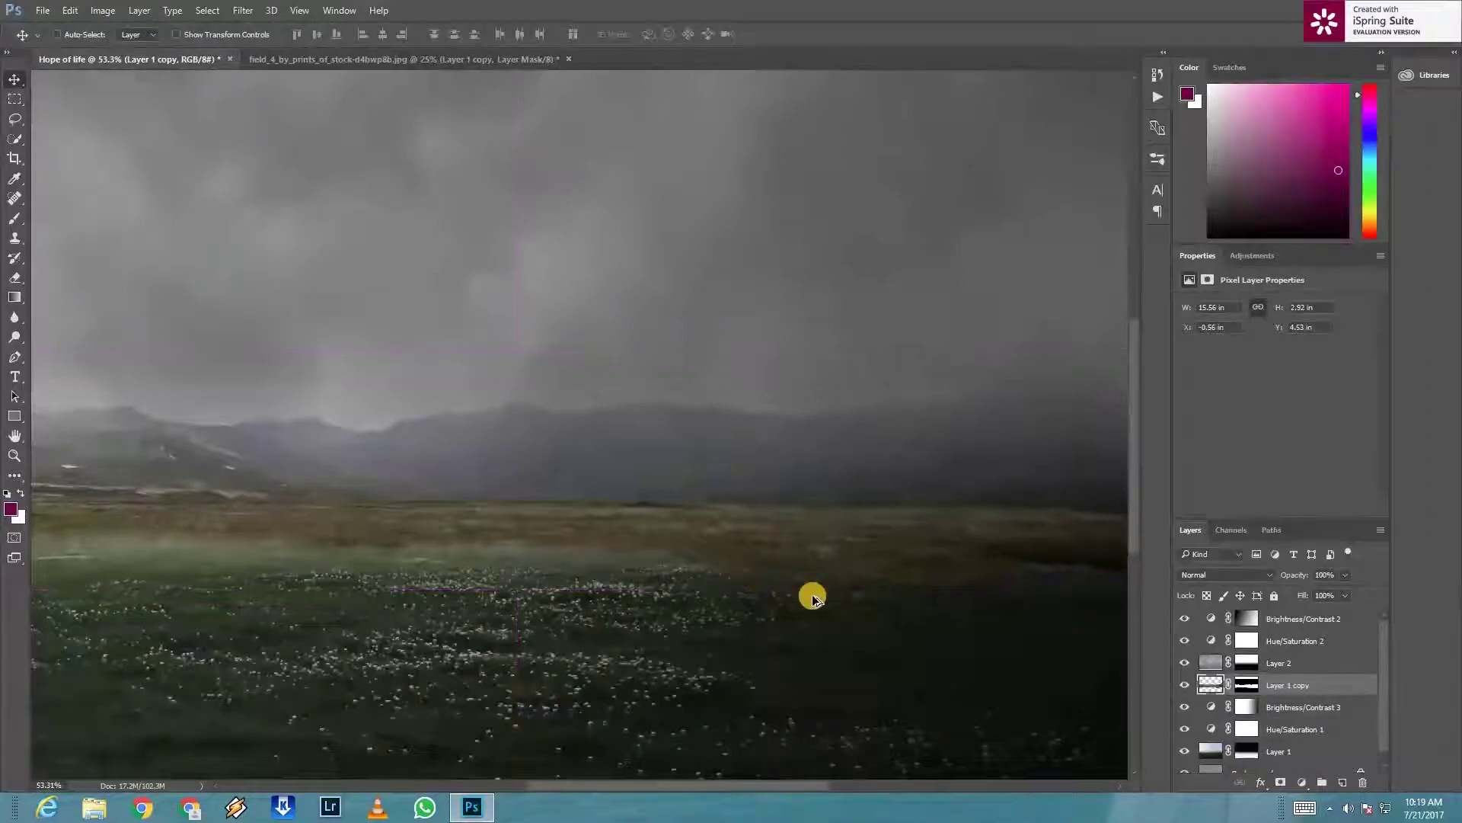
pyautogui.scroll(1, 823, 600)
pyautogui.moveTo(823, 601); pyautogui.dragTo(824, 604)
pyautogui.scroll(-1, 824, 604)
pyautogui.scroll(-1, 824, 604)
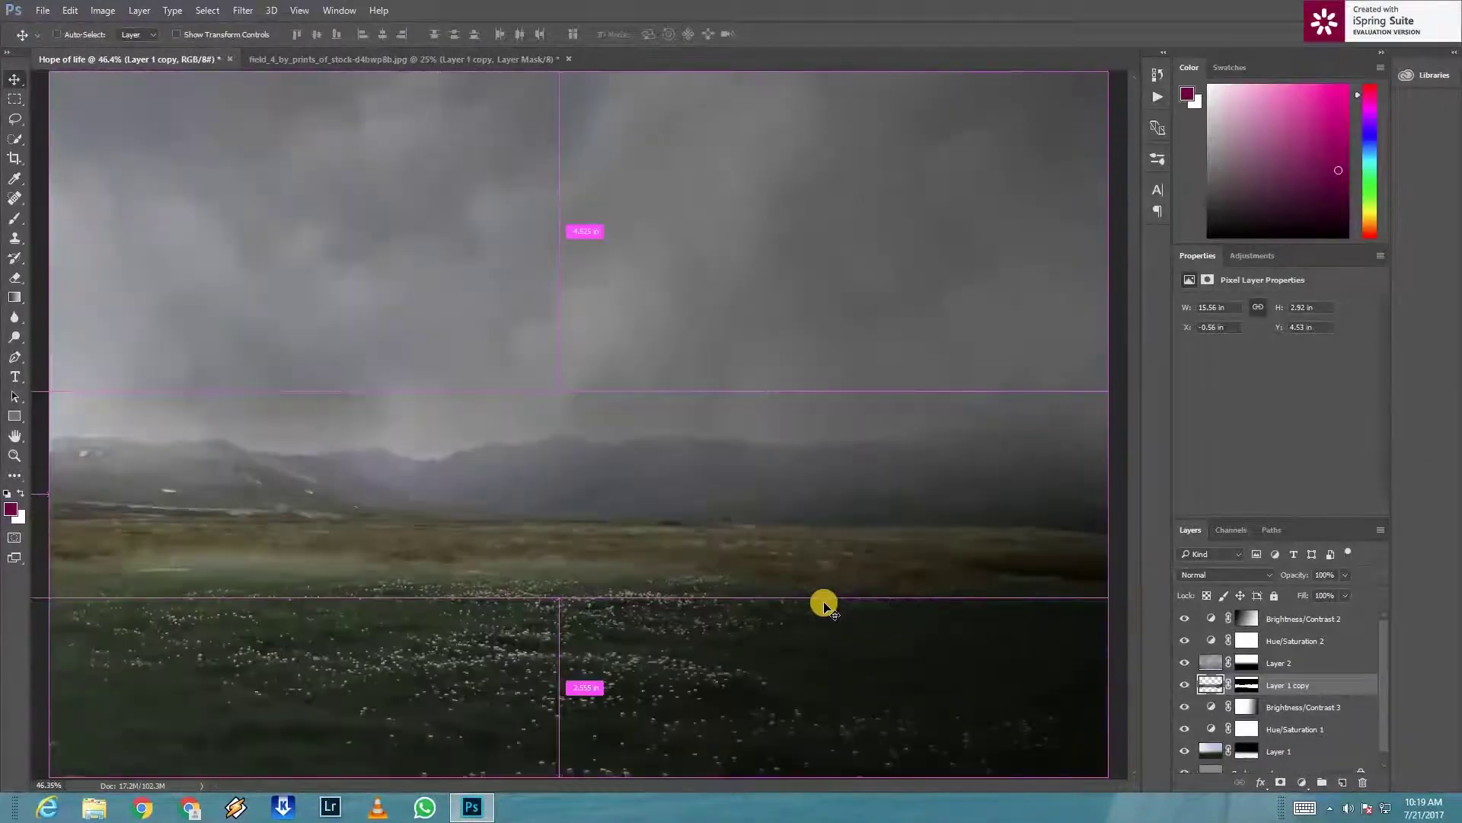
pyautogui.press('b')
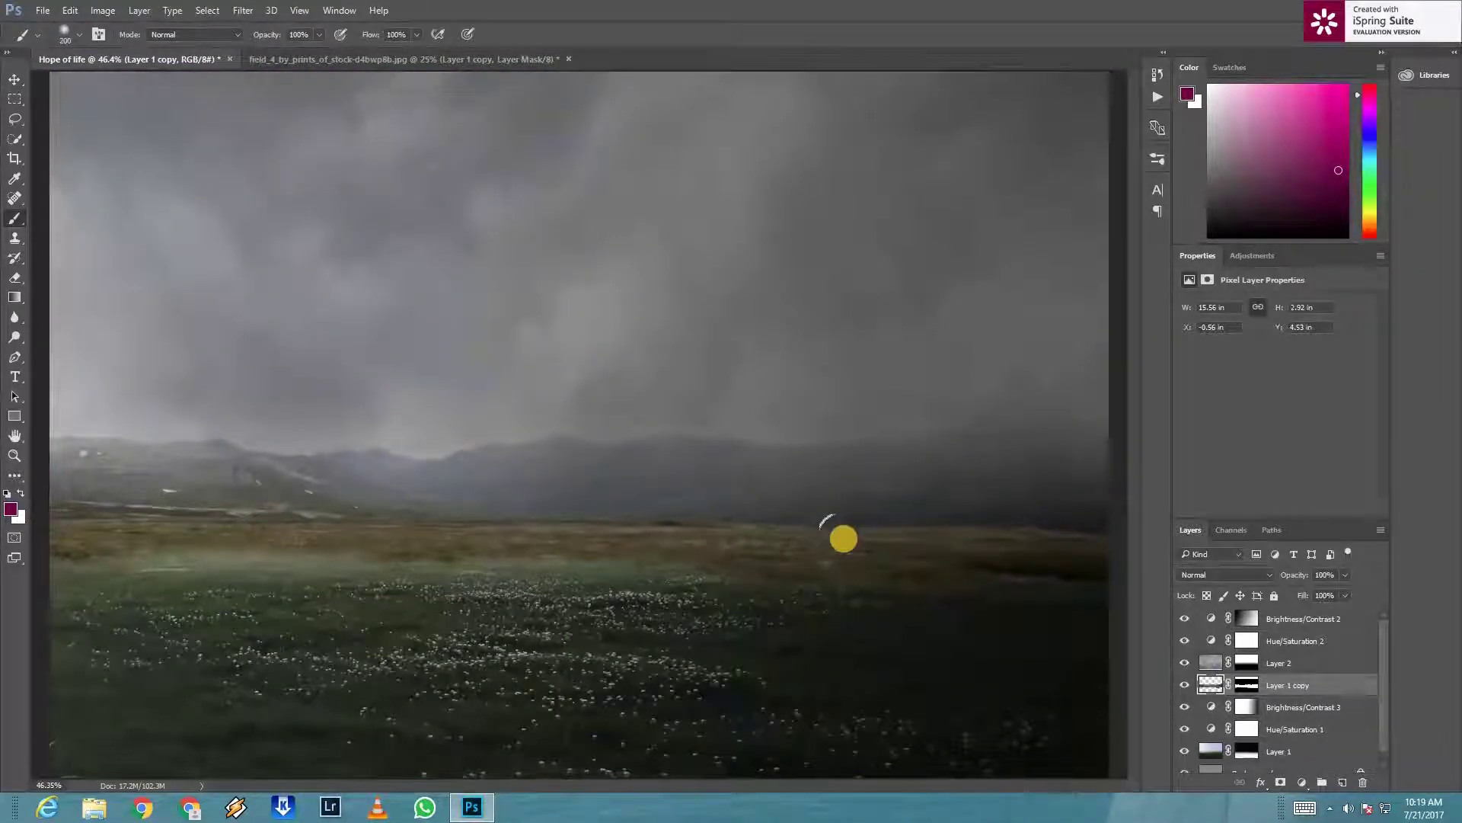
# Step: Paint on Layer 1 copy's mask over the field, undoing an unwanted stroke
pyautogui.click(1249, 683)
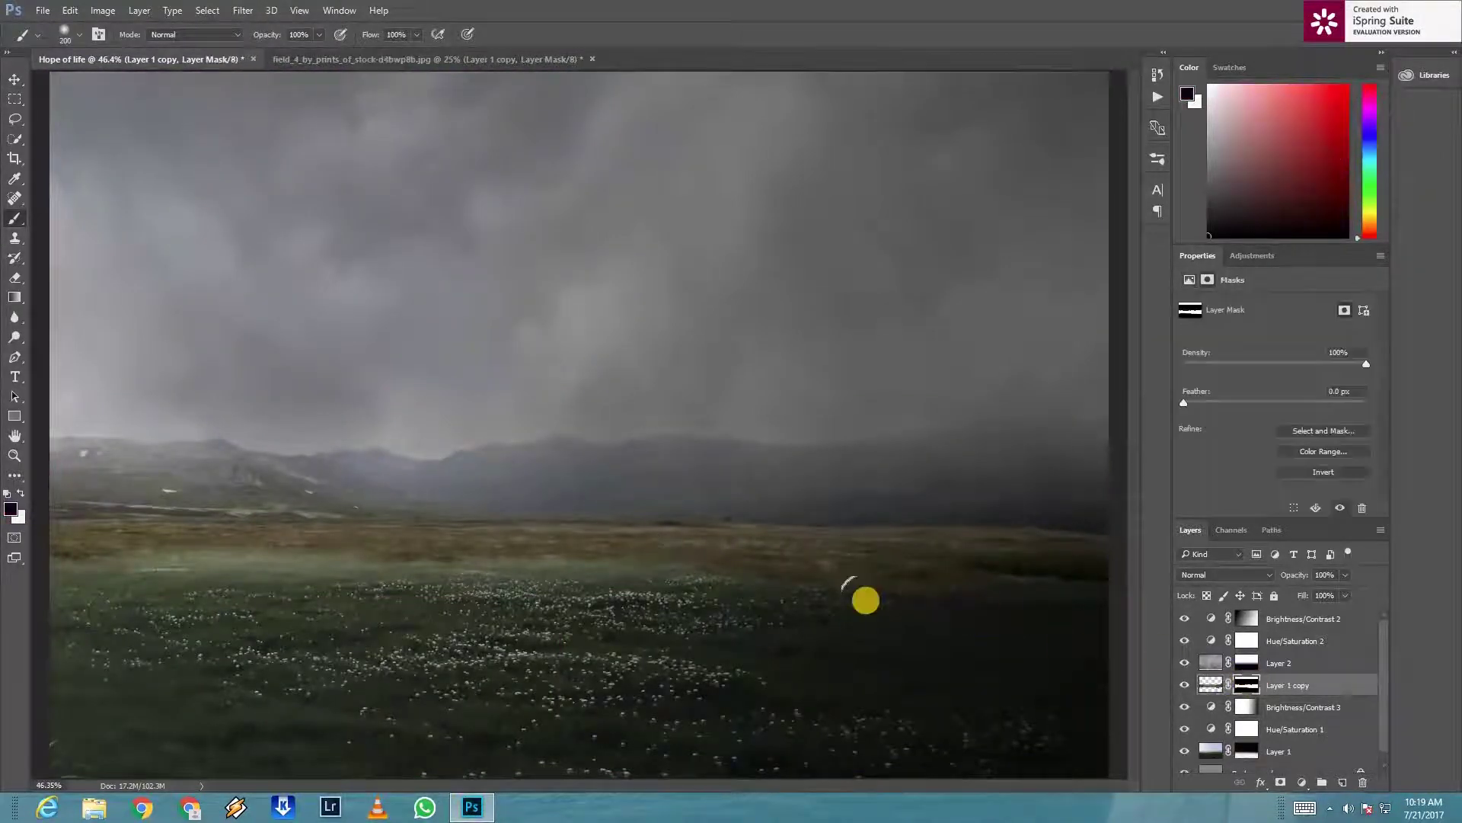
pyautogui.moveTo(729, 565); pyautogui.dragTo(760, 619)
pyautogui.moveTo(665, 577)
pyautogui.mouseDown()
pyautogui.moveTo(682, 575)
pyautogui.moveTo(470, 548)
pyautogui.mouseUp()
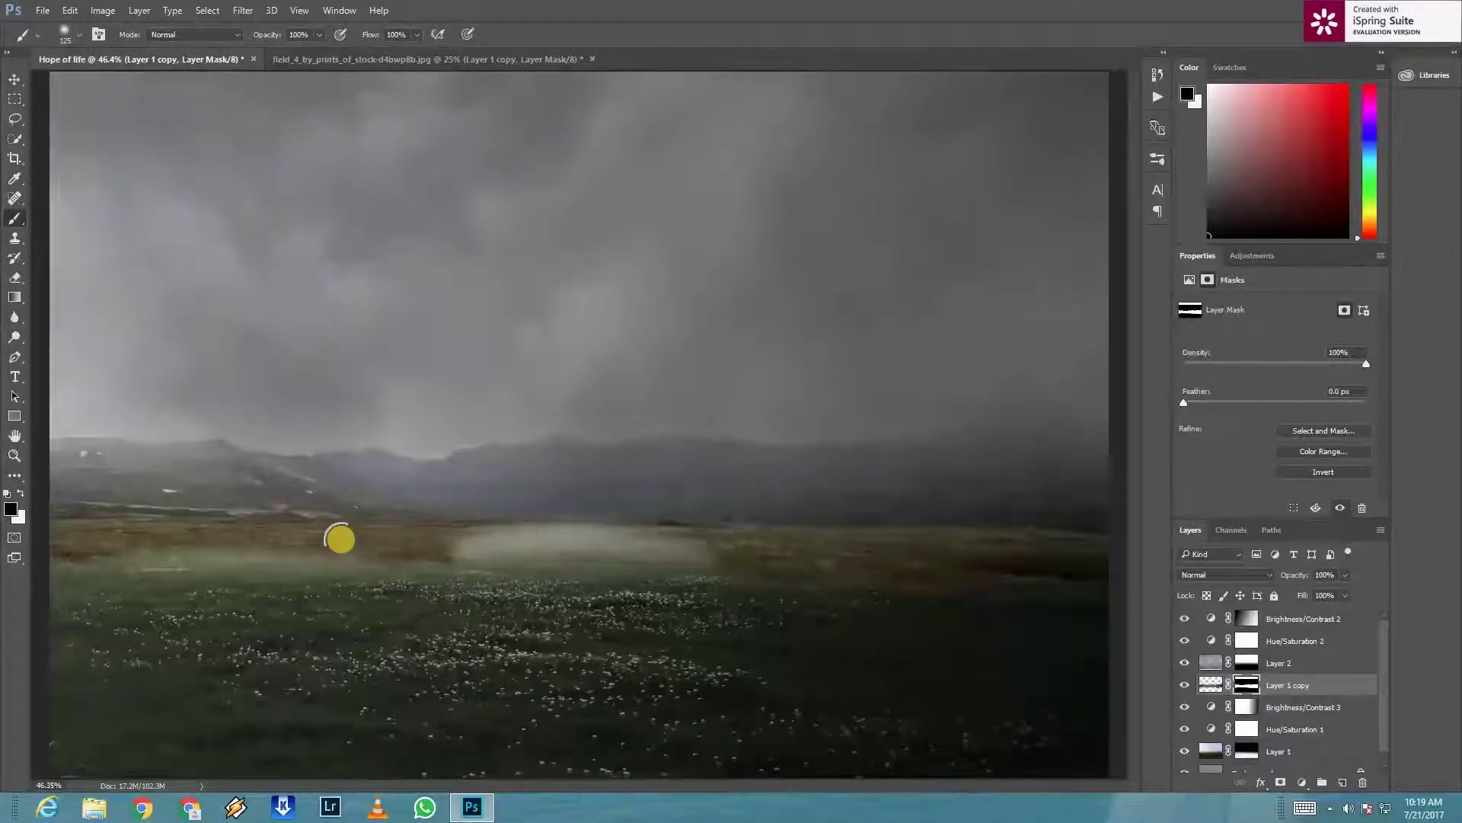
pyautogui.hotkey('ctrl', 'z')
pyautogui.moveTo(336, 561); pyautogui.dragTo(196, 499)
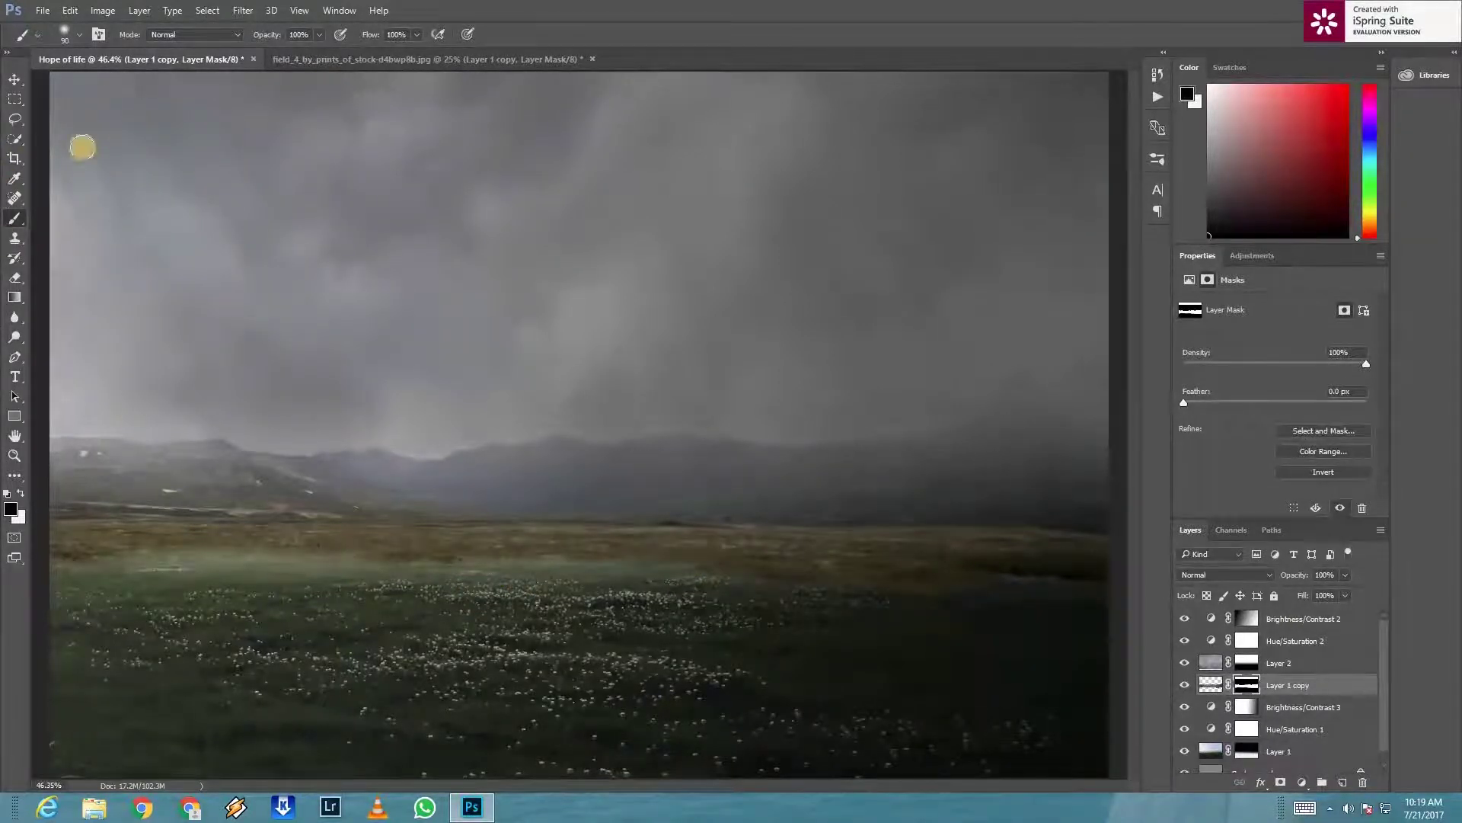
# Step: With a larger soft brush at 44% opacity, paint an even mist band across the field
pyautogui.moveTo(255, 34); pyautogui.dragTo(229, 29)
pyautogui.press(']')
pyautogui.press(']')
pyautogui.press(']')
pyautogui.click(202, 544)
pyautogui.moveTo(50, 552)
pyautogui.mouseDown()
pyautogui.moveTo(473, 556)
pyautogui.moveTo(704, 579)
pyautogui.moveTo(516, 552)
pyautogui.moveTo(904, 594)
pyautogui.moveTo(655, 560)
pyautogui.moveTo(953, 581)
pyautogui.moveTo(966, 562)
pyautogui.moveTo(822, 575)
pyautogui.moveTo(937, 573)
pyautogui.moveTo(1061, 597)
pyautogui.moveTo(871, 564)
pyautogui.moveTo(878, 577)
pyautogui.moveTo(261, 555)
pyautogui.moveTo(33, 571)
pyautogui.moveTo(473, 539)
pyautogui.mouseUp()
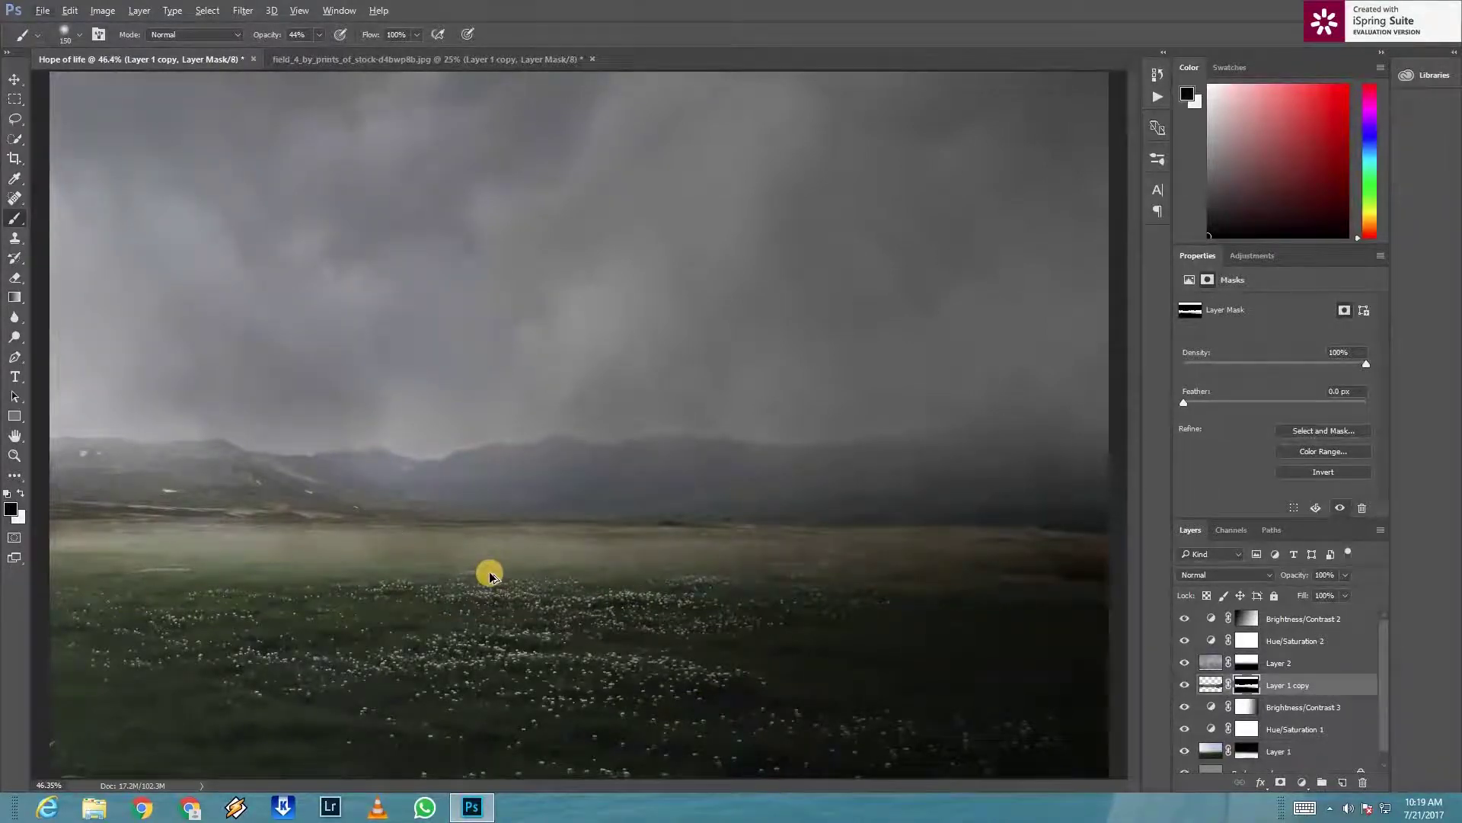
pyautogui.scroll(-3, 485, 571)
pyautogui.scroll(2, 483, 568)
pyautogui.scroll(1, 480, 568)
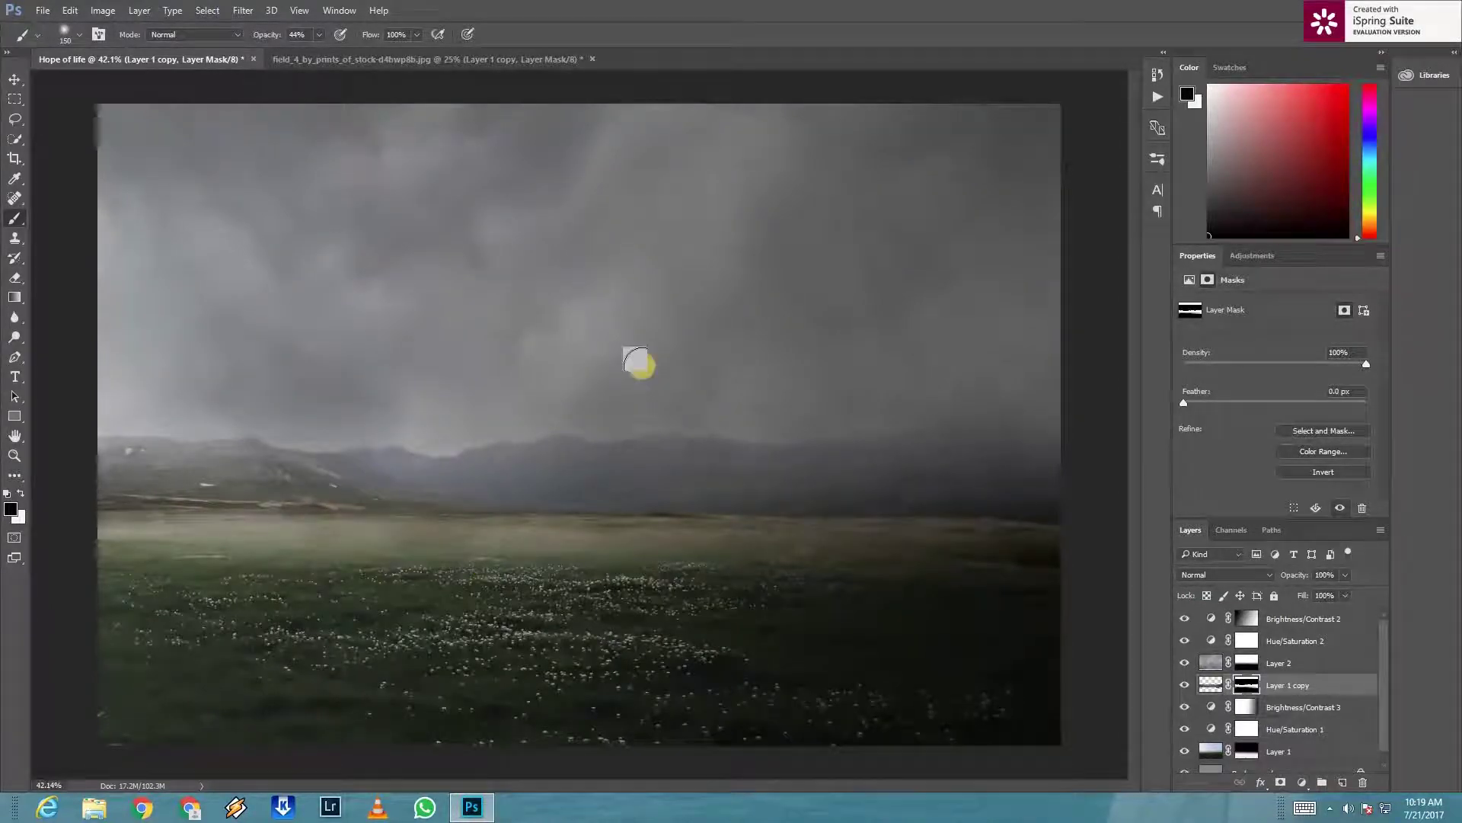
# Step: Select Layer 2 and undo a stray purple stroke painted on it
pyautogui.click(1287, 663)
pyautogui.moveTo(1059, 415); pyautogui.dragTo(931, 415)
pyautogui.hotkey('ctrl', 'z')
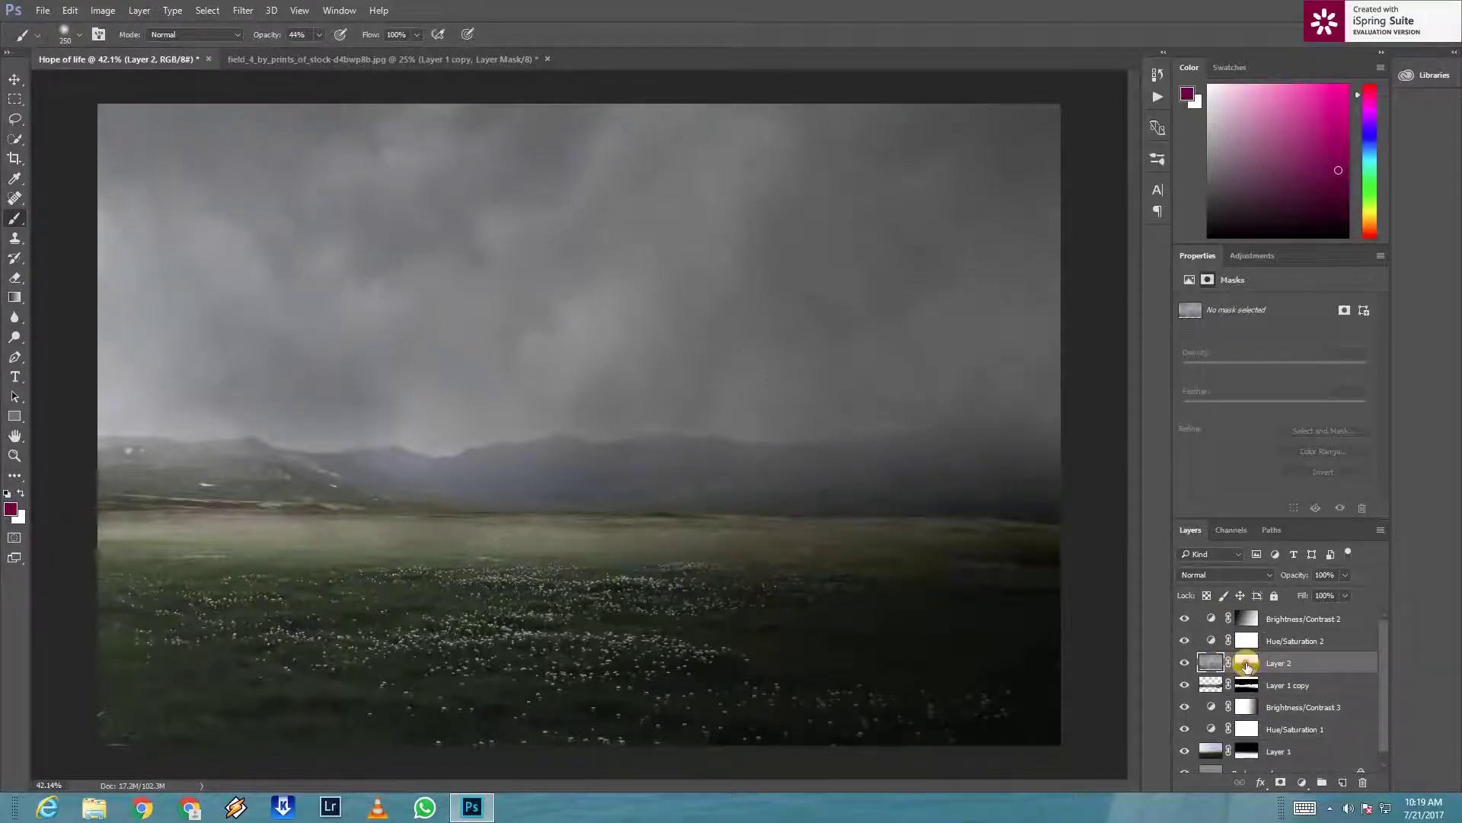
# Step: On Layer 2's mask, paint haze over the right mountains, then white across the hills and sky
pyautogui.click(1247, 663)
pyautogui.moveTo(994, 387)
pyautogui.mouseDown()
pyautogui.moveTo(872, 412)
pyautogui.moveTo(888, 406)
pyautogui.moveTo(650, 416)
pyautogui.moveTo(700, 439)
pyautogui.moveTo(340, 416)
pyautogui.mouseUp()
pyautogui.press('x')
pyautogui.moveTo(482, 438); pyautogui.dragTo(287, 431)
pyautogui.moveTo(258, 268); pyautogui.dragTo(406, 262)
# Step: With a 500 px brush, dab fog into the upper-left sky and over the left hills
pyautogui.press(']')
pyautogui.press(']')
pyautogui.press(']')
pyautogui.click(234, 255)
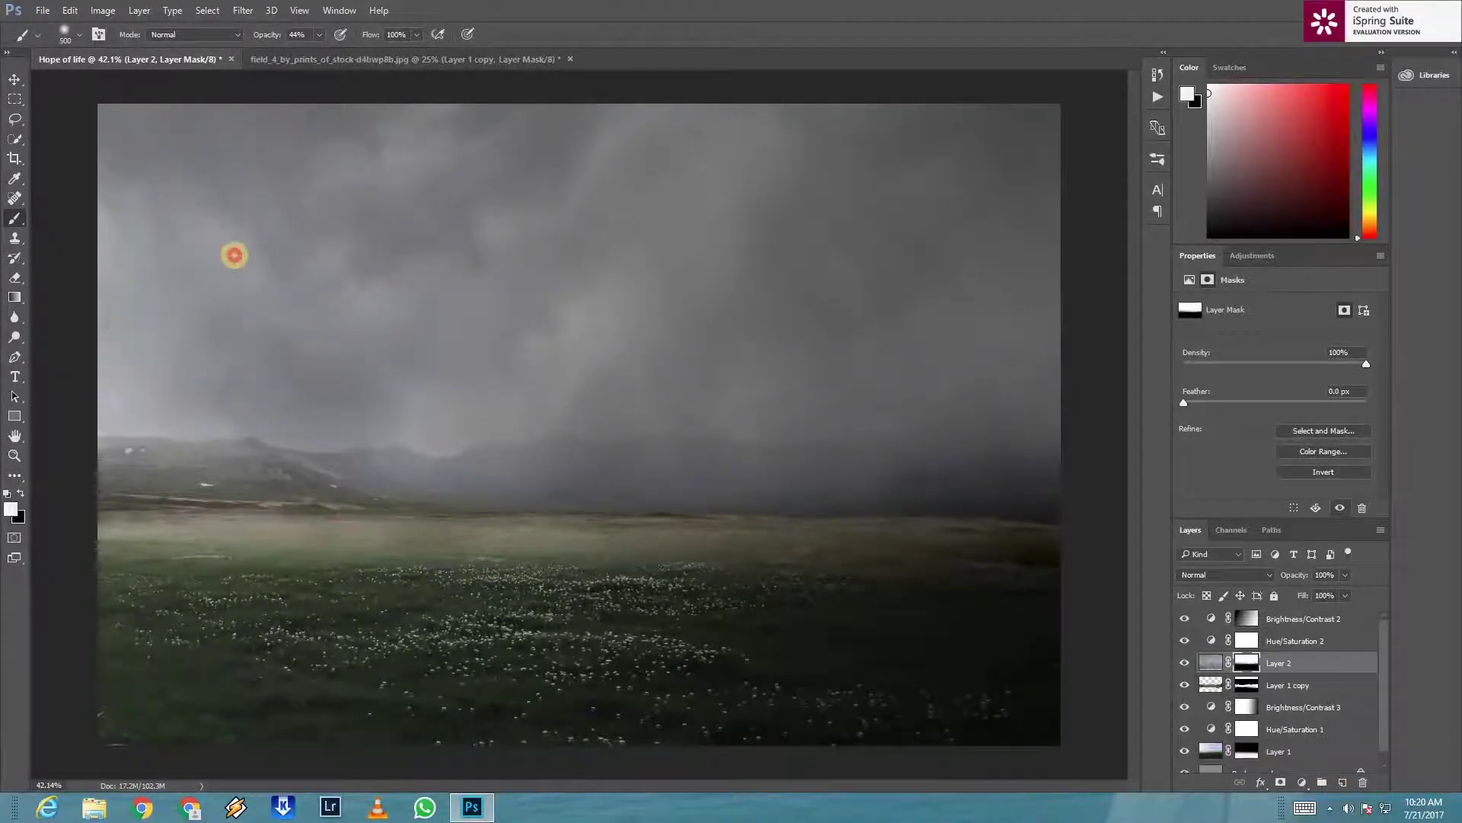
pyautogui.click(164, 327)
pyautogui.click(386, 437)
pyautogui.moveTo(380, 444); pyautogui.dragTo(736, 427)
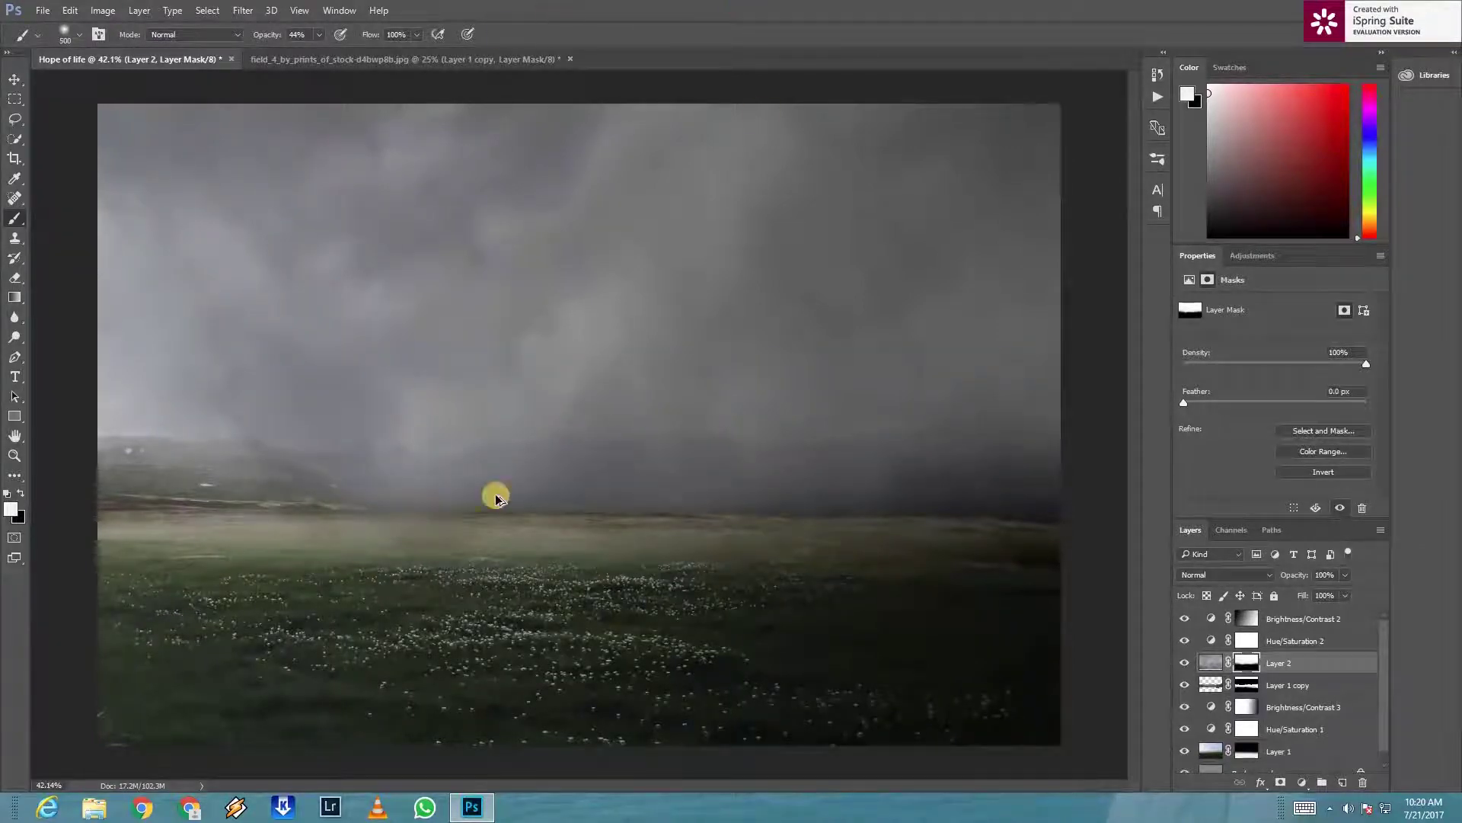
pyautogui.scroll(1, 601, 547)
pyautogui.scroll(-3, 596, 547)
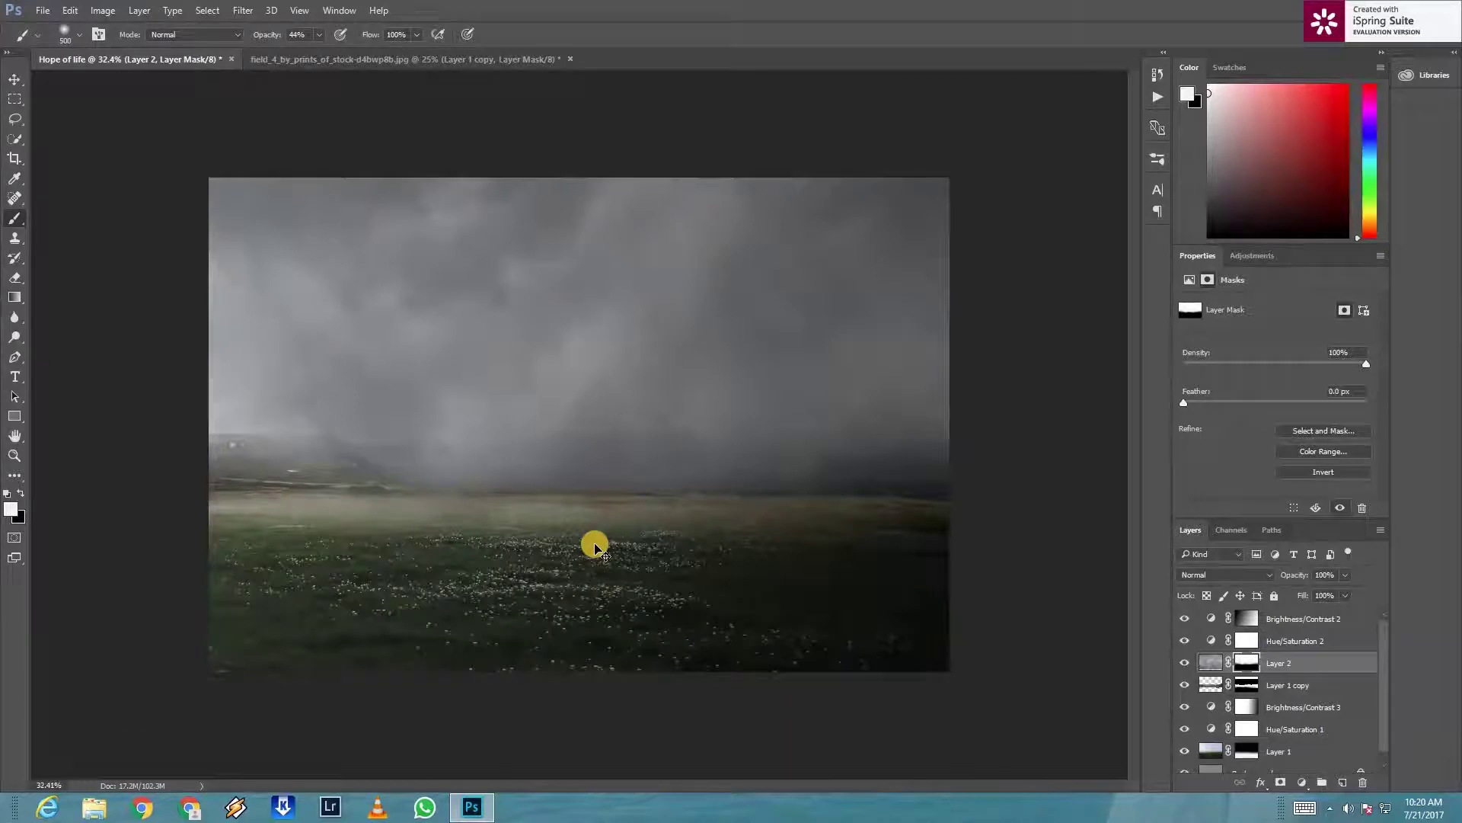
pyautogui.scroll(2, 594, 544)
# Step: Close field_4 without saving and target Layer 2's mask again
pyautogui.press('v')
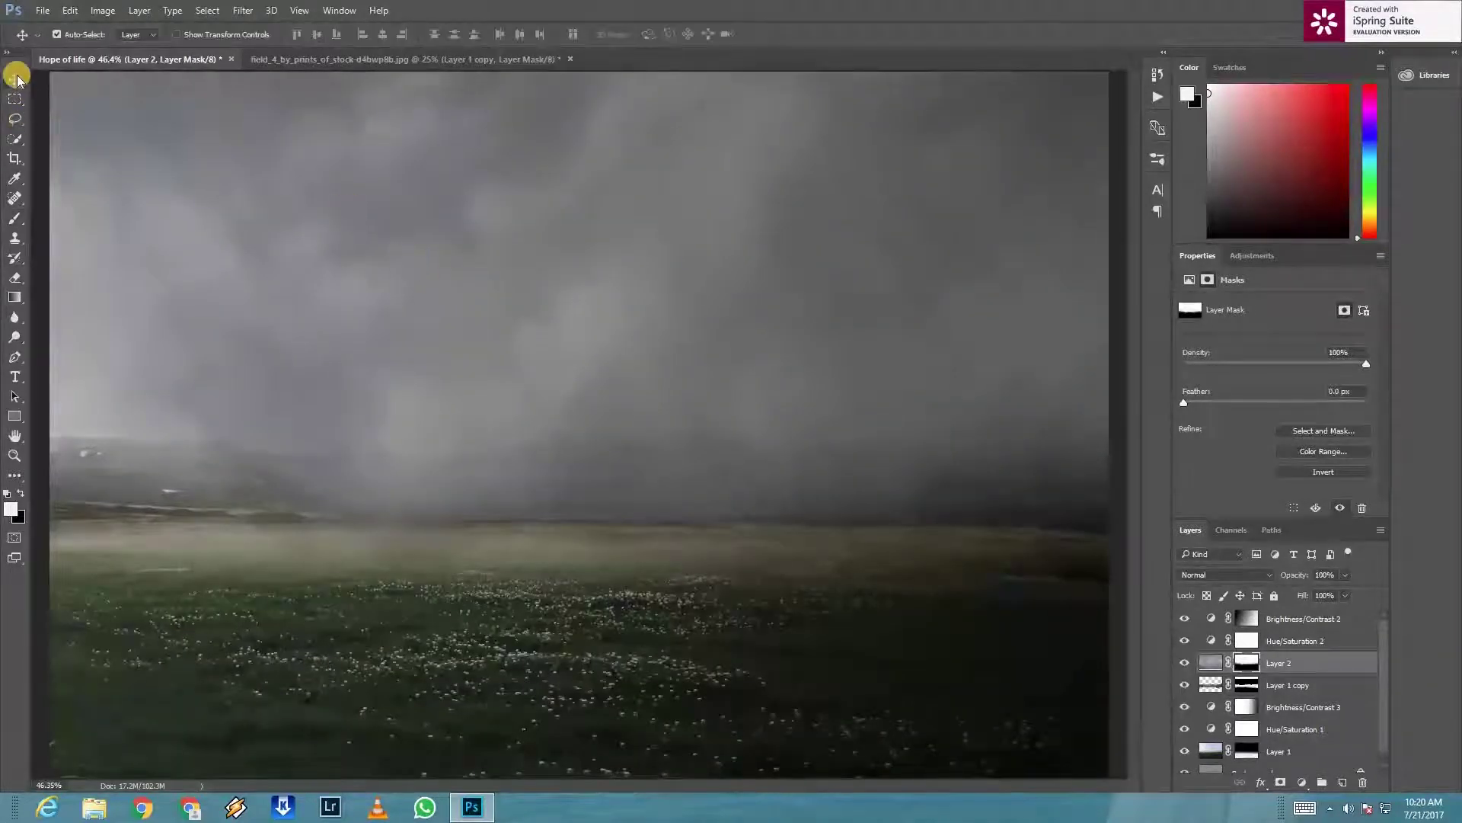
pyautogui.click(570, 59)
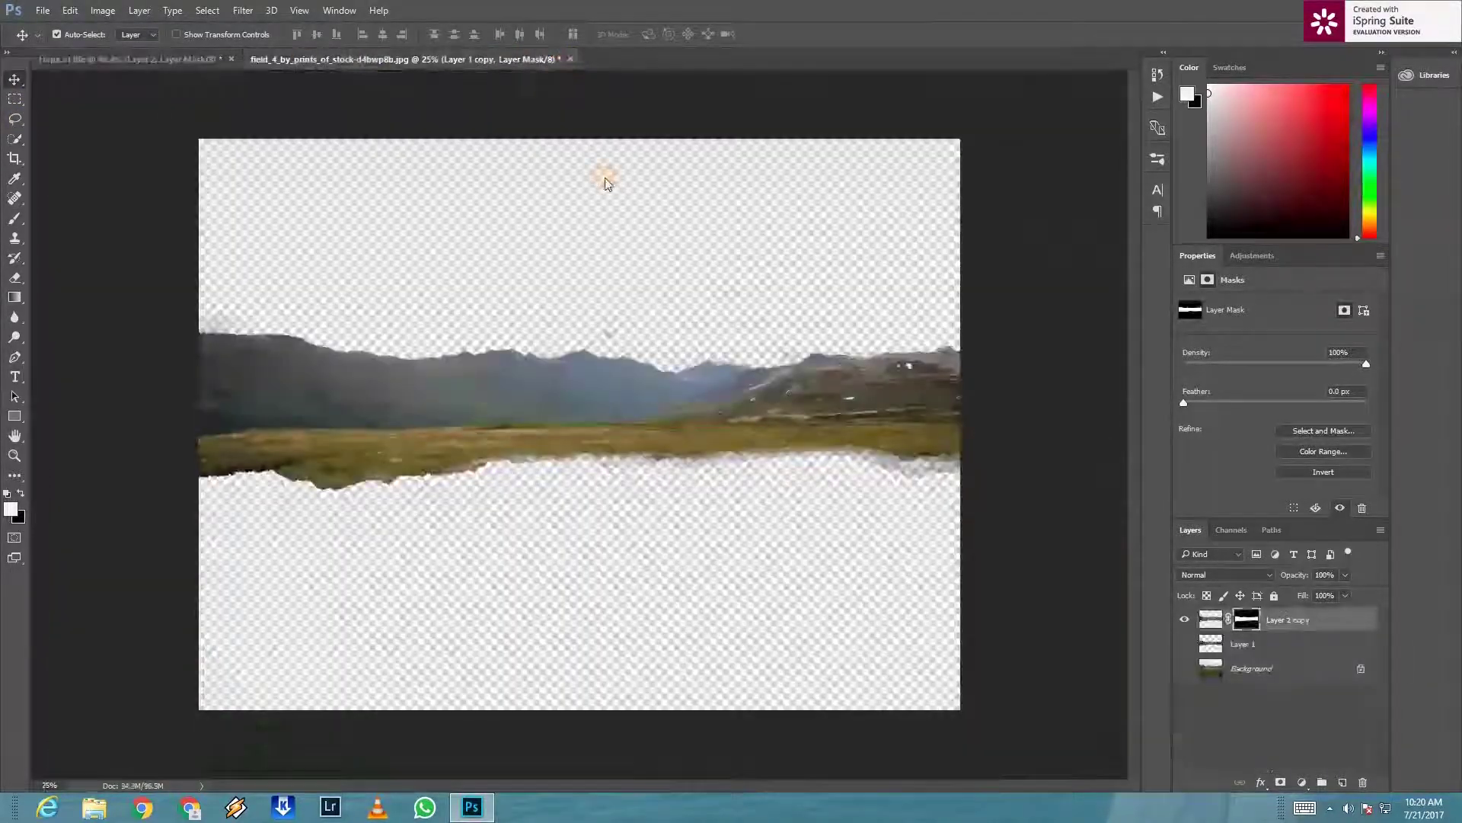
pyautogui.click(735, 306)
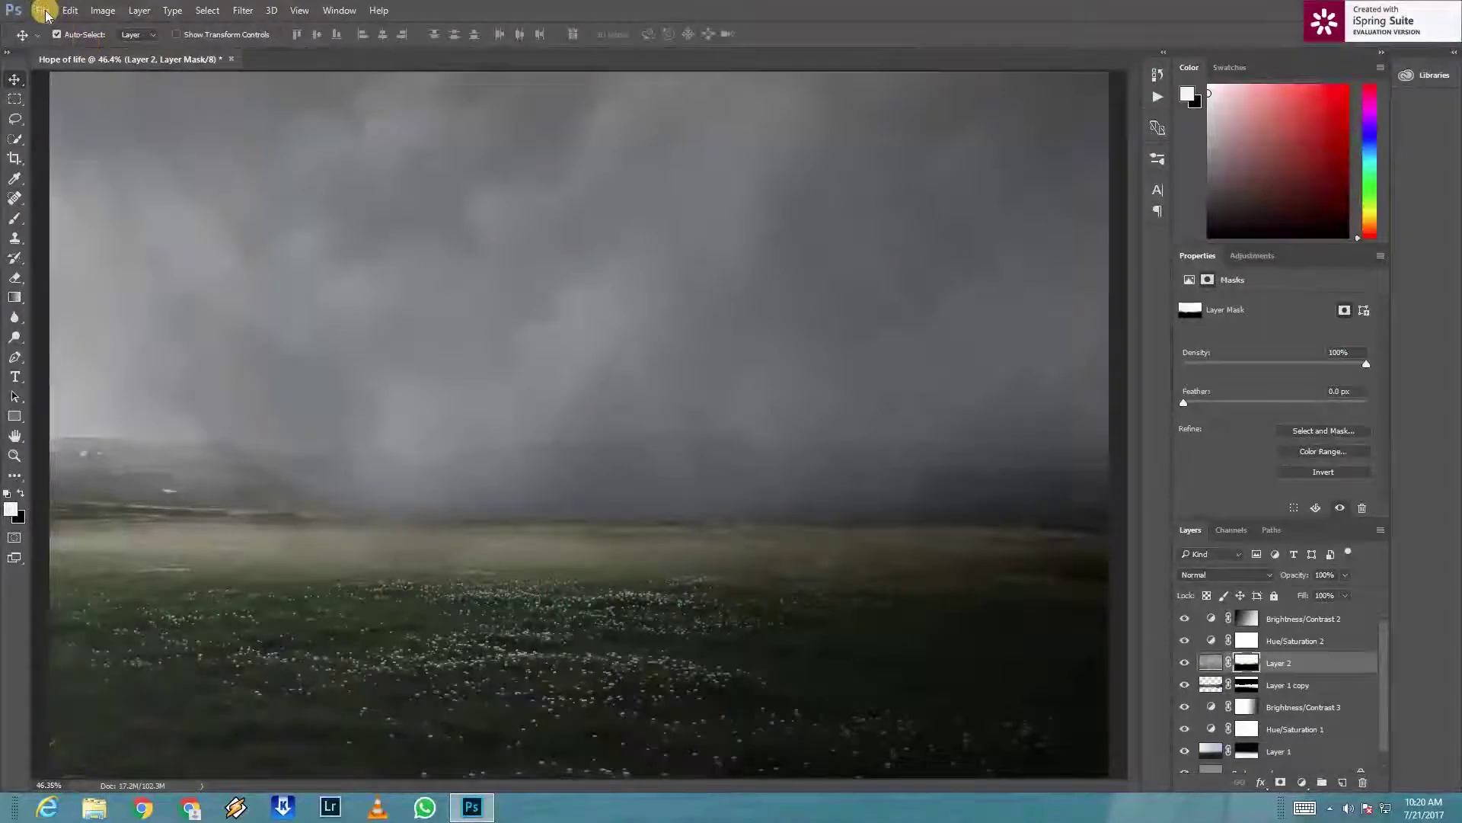
pyautogui.click(1326, 664)
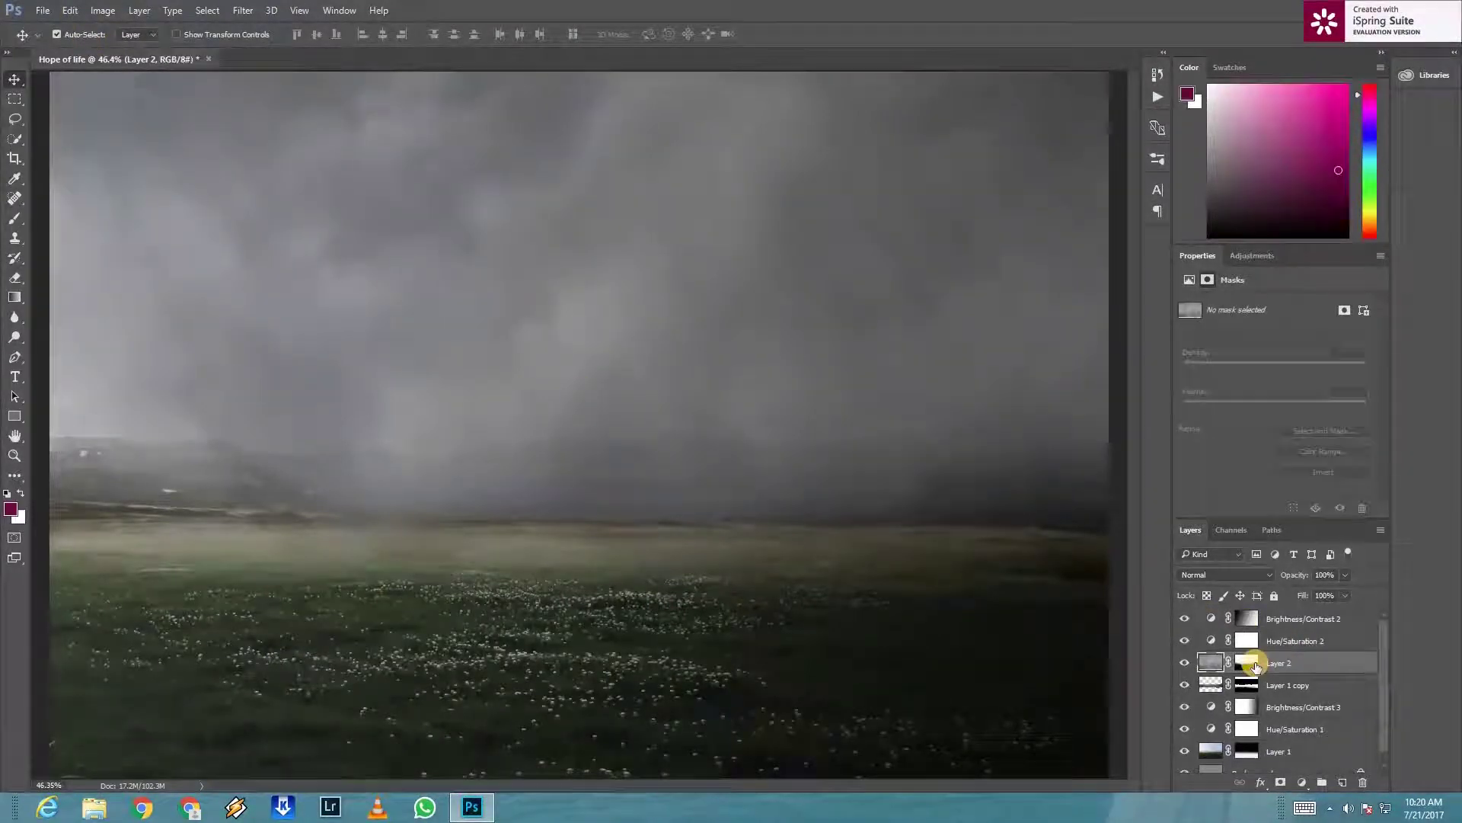
pyautogui.hotkey('ctrl', '\\')
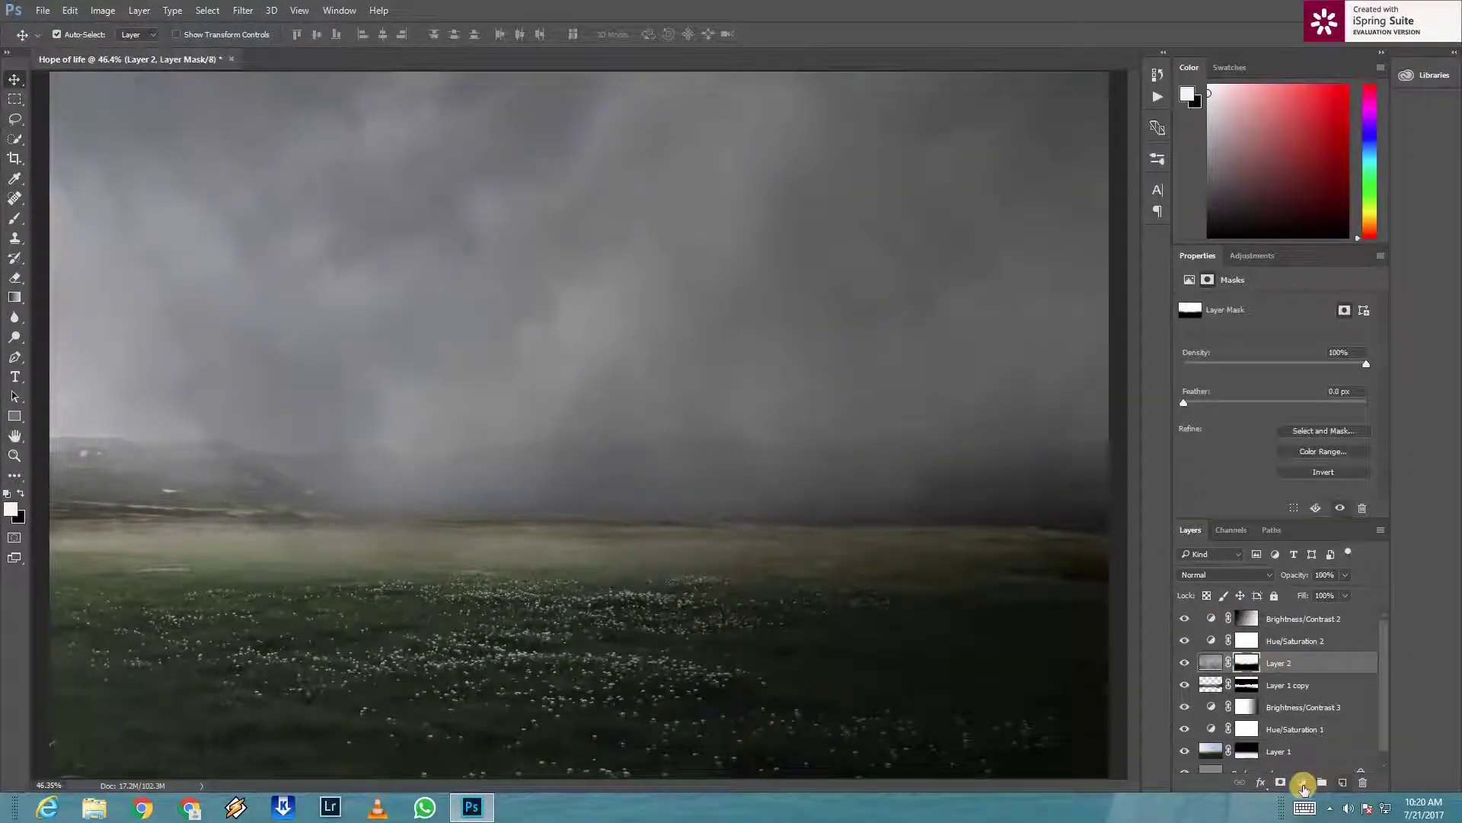
# Step: Add a clipped Brightness/Contrast layer and draw a black-to-white gradient on its mask
pyautogui.click(1302, 782)
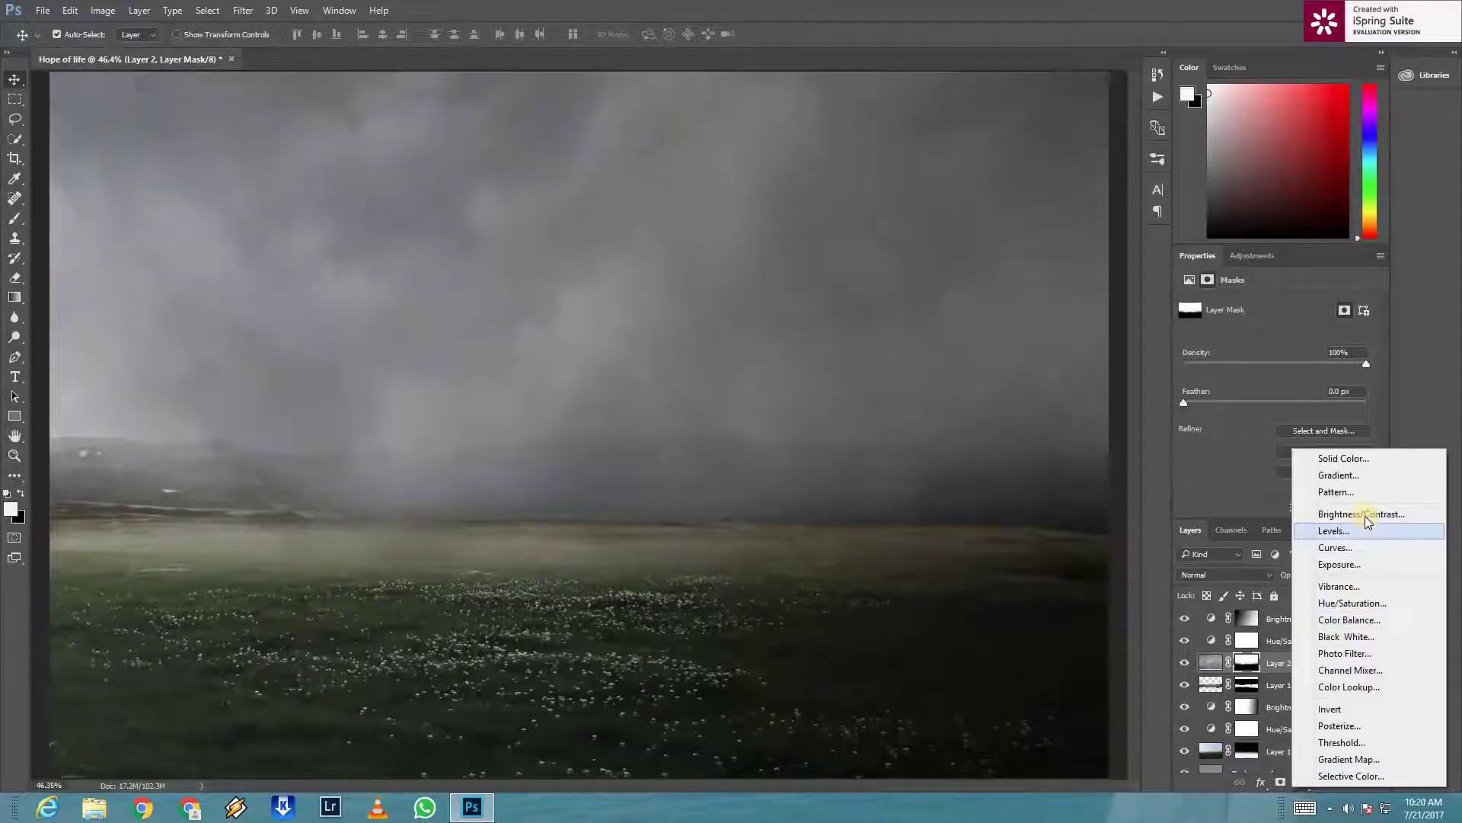
pyautogui.click(1363, 523)
pyautogui.rightClick(1308, 664)
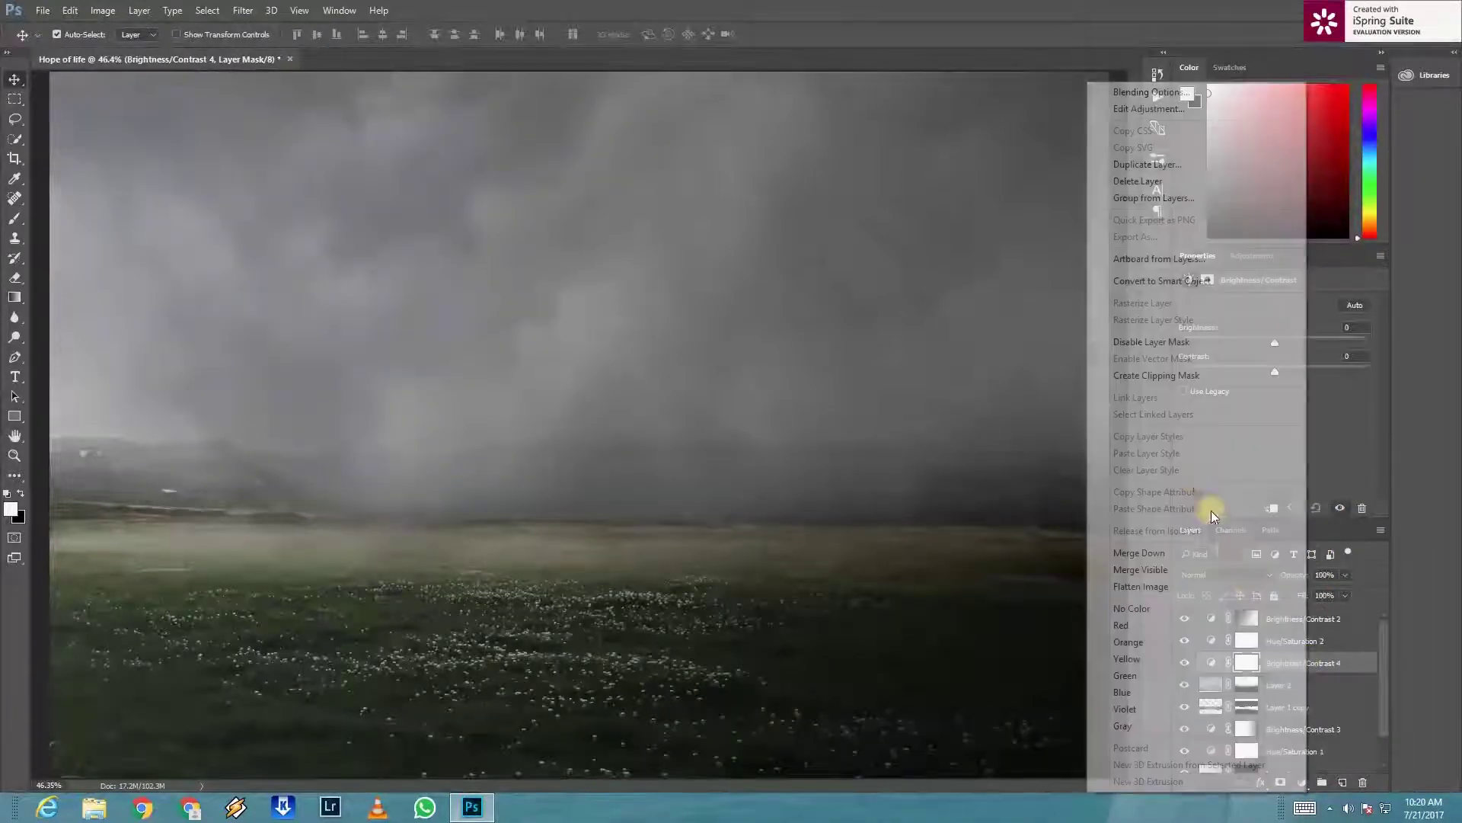
pyautogui.click(1156, 376)
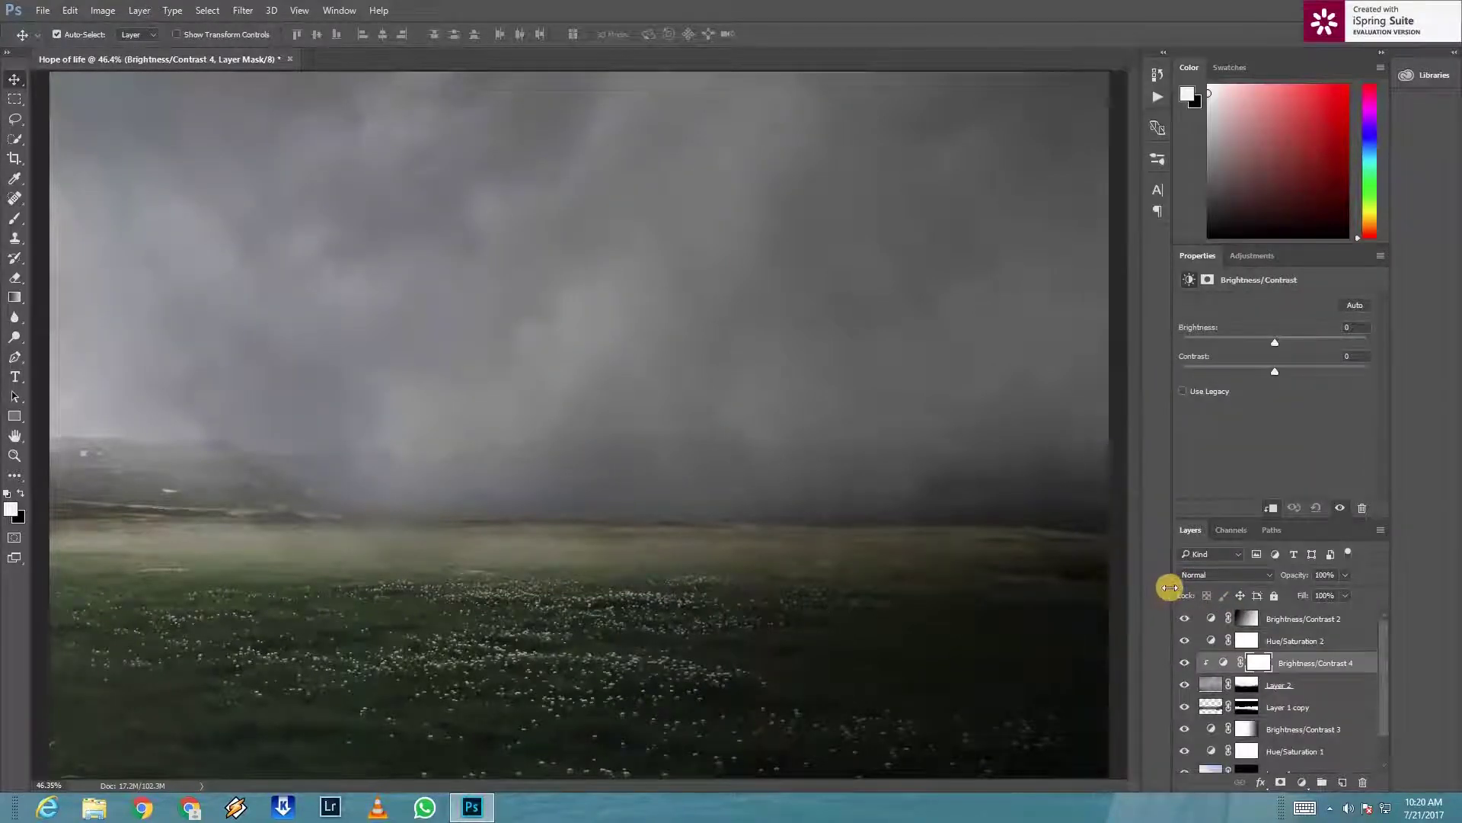
pyautogui.click(17, 298)
pyautogui.moveTo(97, 503); pyautogui.dragTo(914, 478)
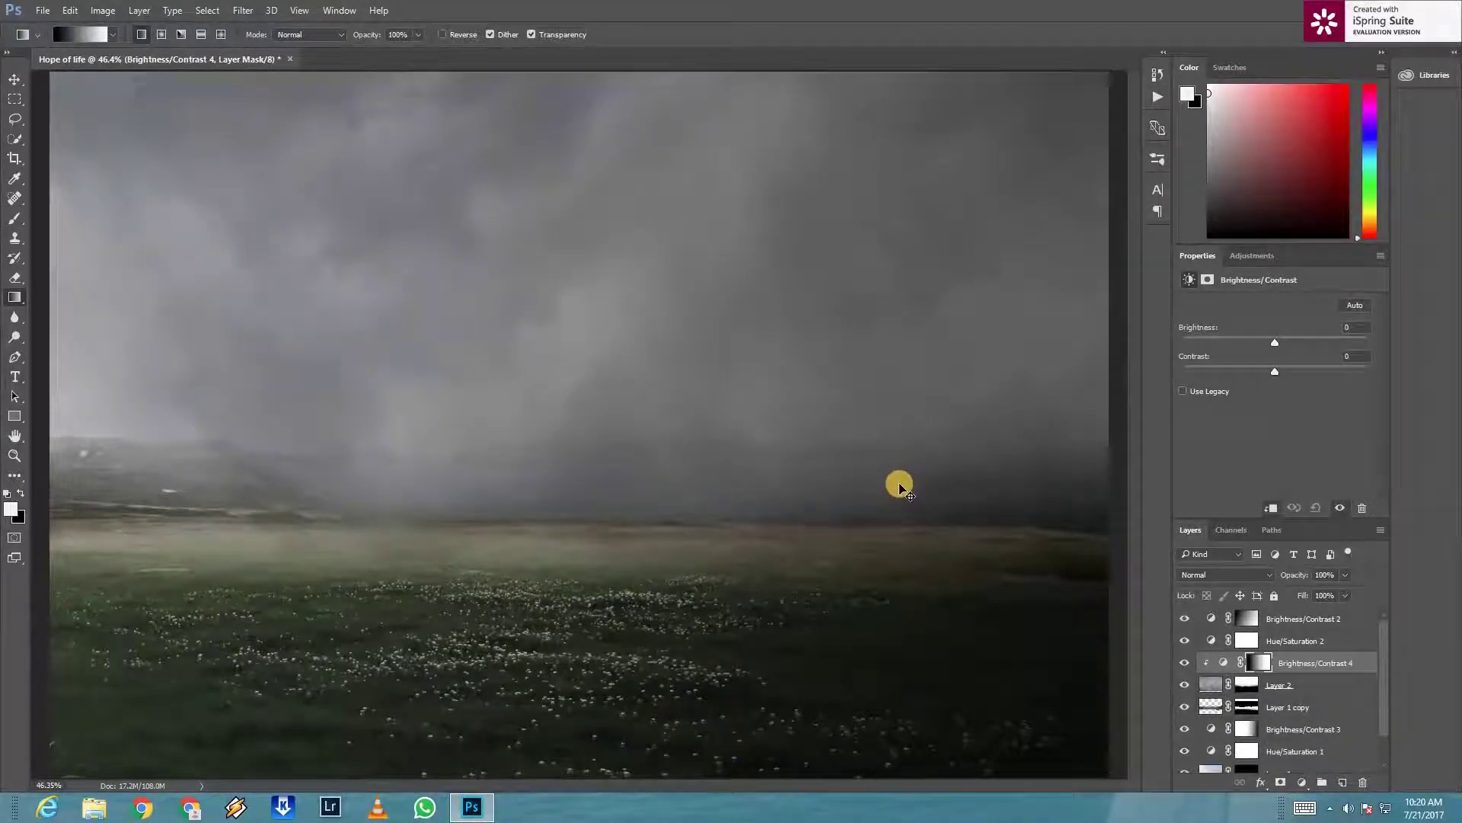
pyautogui.hotkey('ctrl', 'z')
pyautogui.press('x')
pyautogui.moveTo(176, 502); pyautogui.dragTo(842, 485)
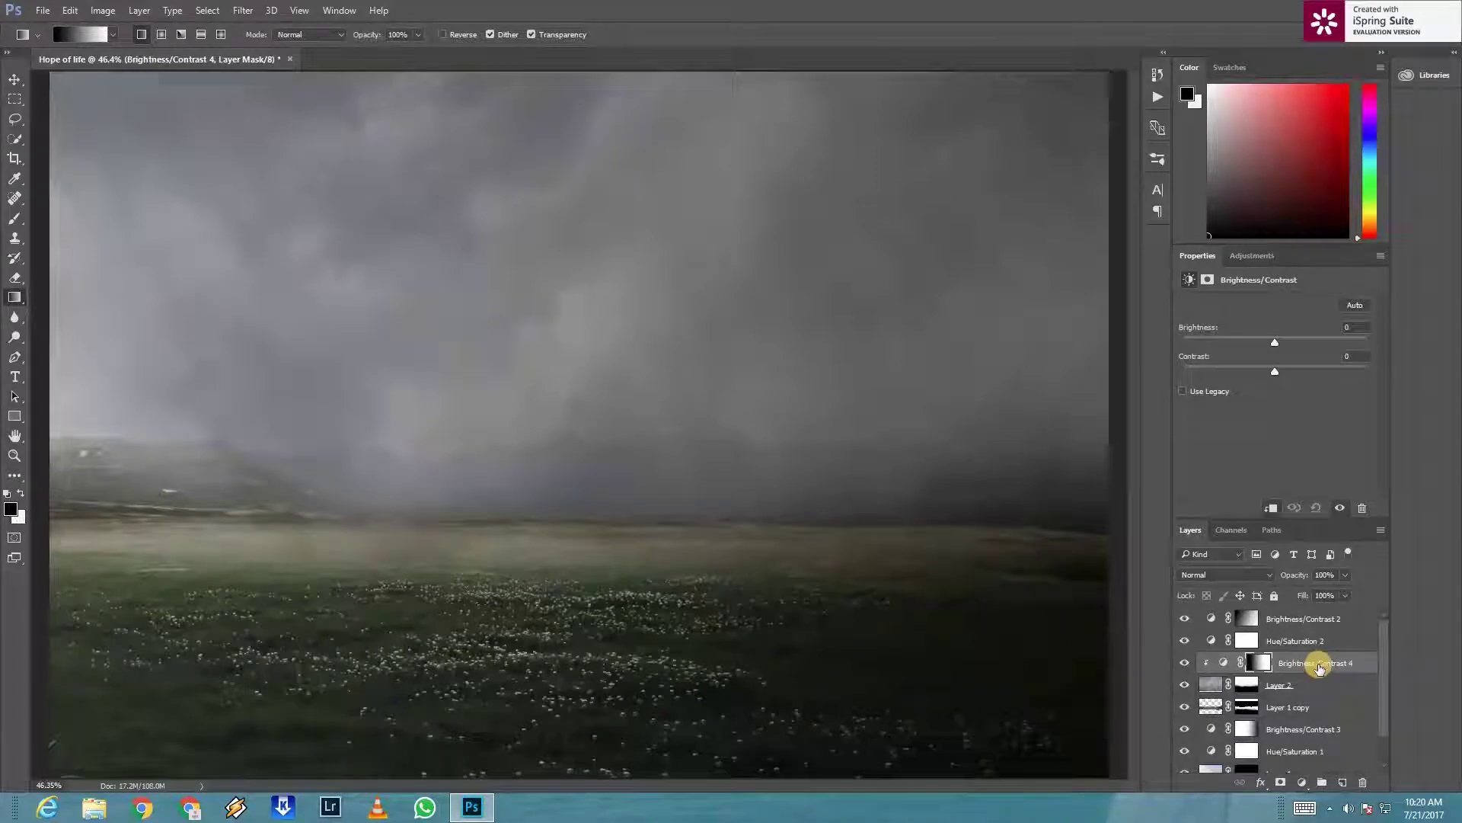
# Step: Clip Brightness/Contrast 4 onto Layer 1 copy, redraw its gradient, and set Brightness to -86
pyautogui.moveTo(1308, 677); pyautogui.dragTo(1329, 708)
pyautogui.rightClick(1351, 685)
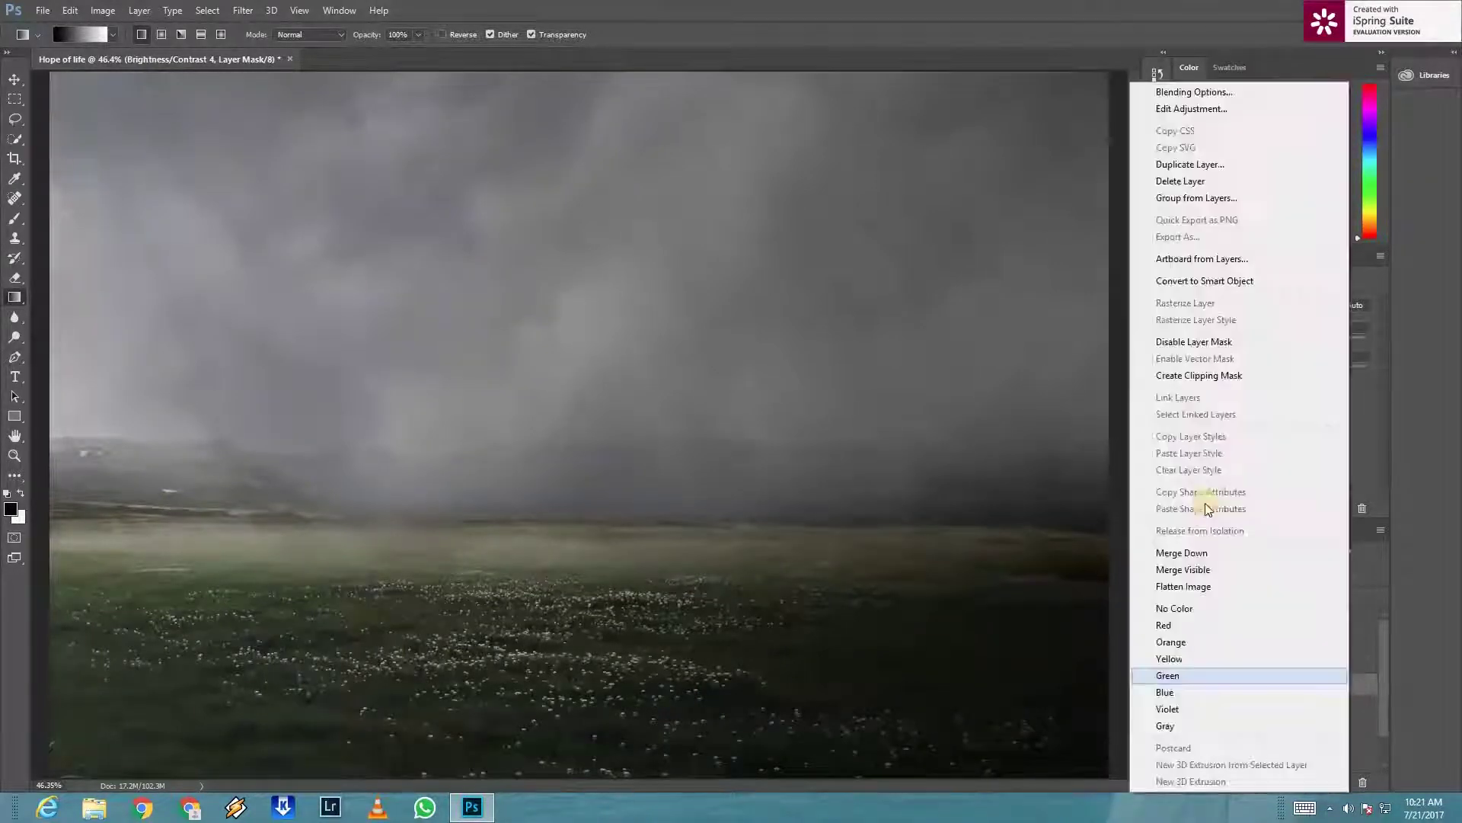
pyautogui.press('Return')
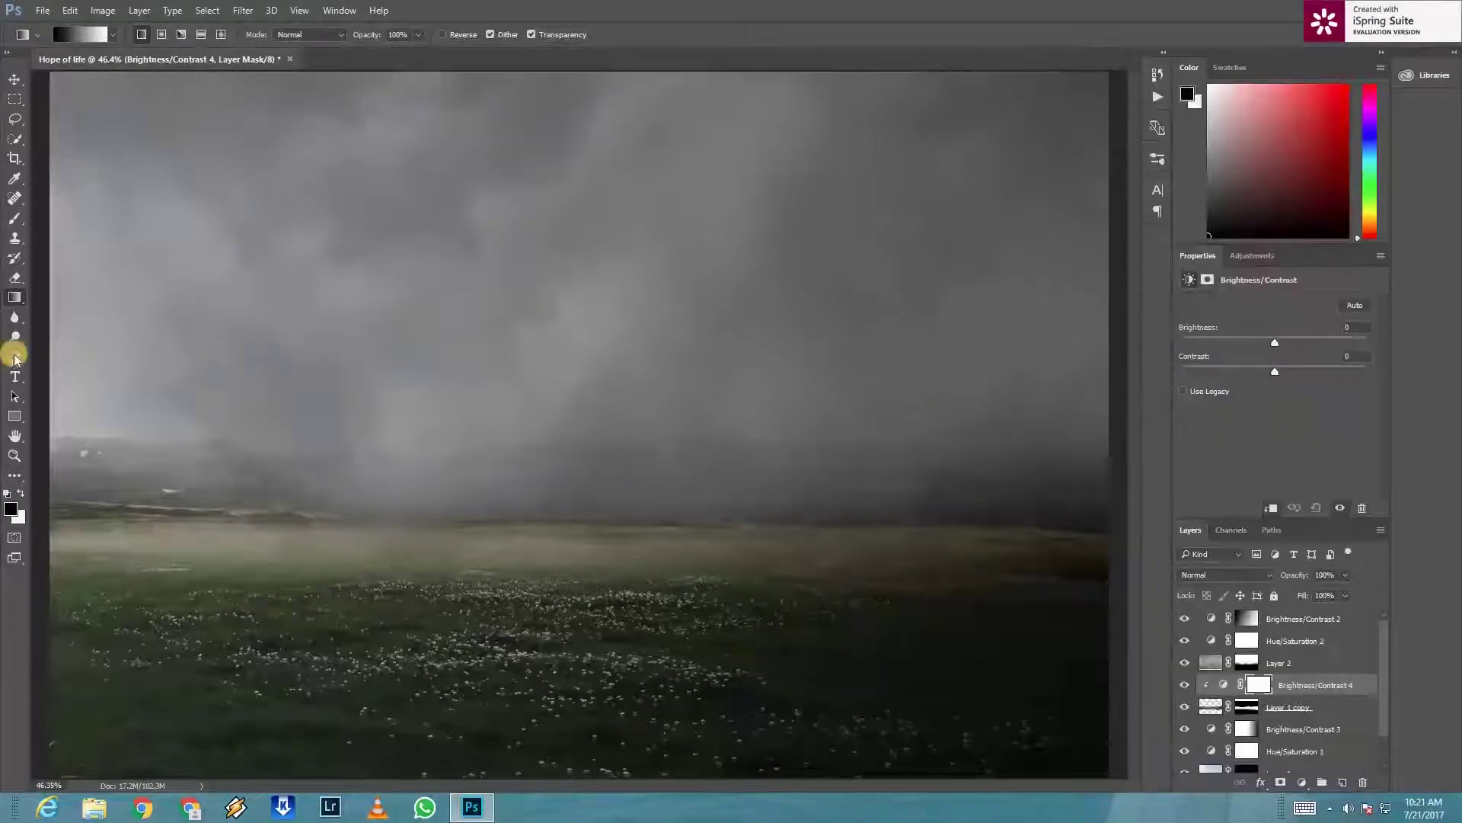
pyautogui.moveTo(170, 467); pyautogui.dragTo(808, 466)
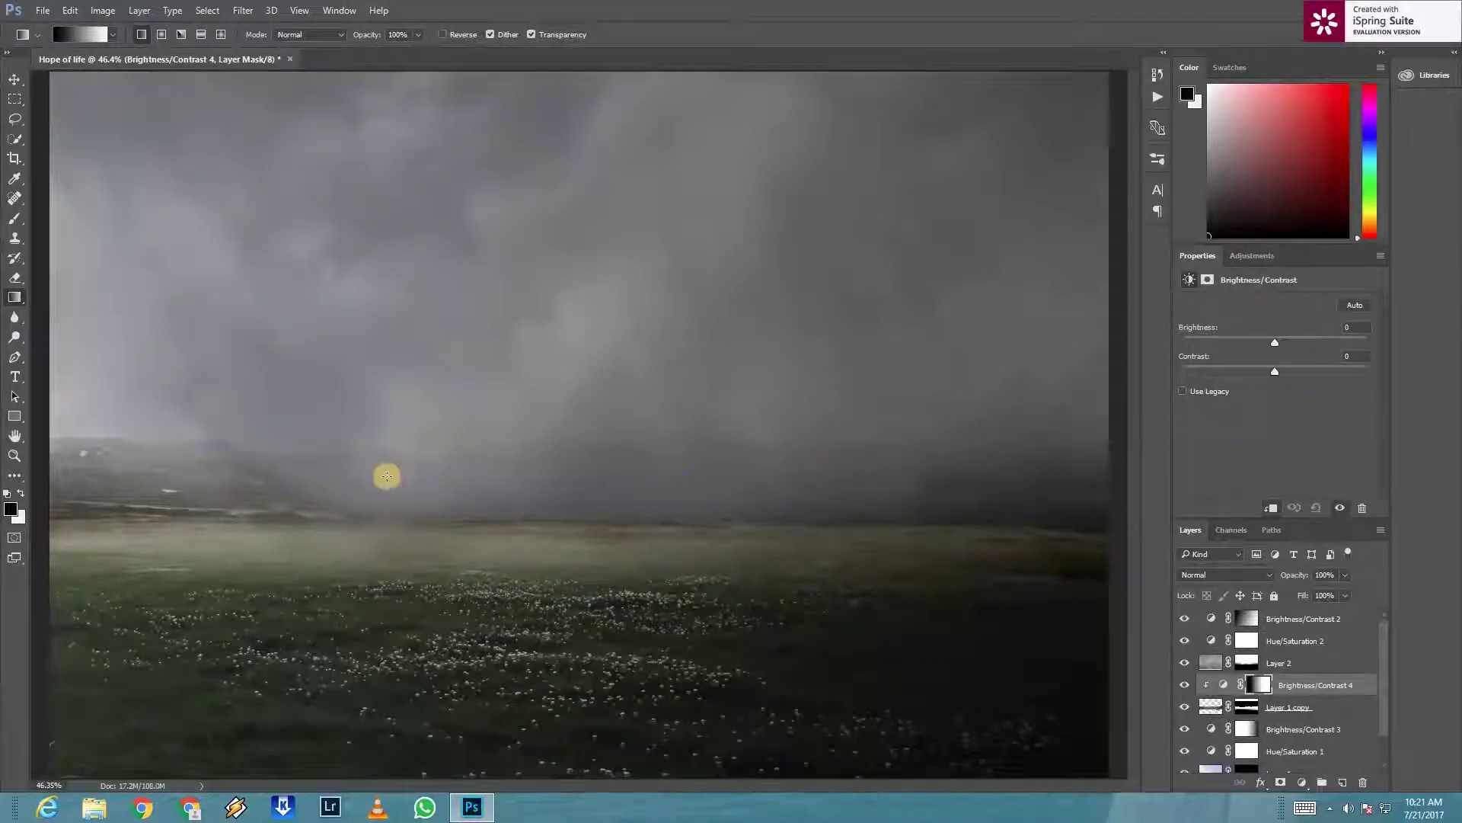
pyautogui.moveTo(304, 481); pyautogui.dragTo(747, 478)
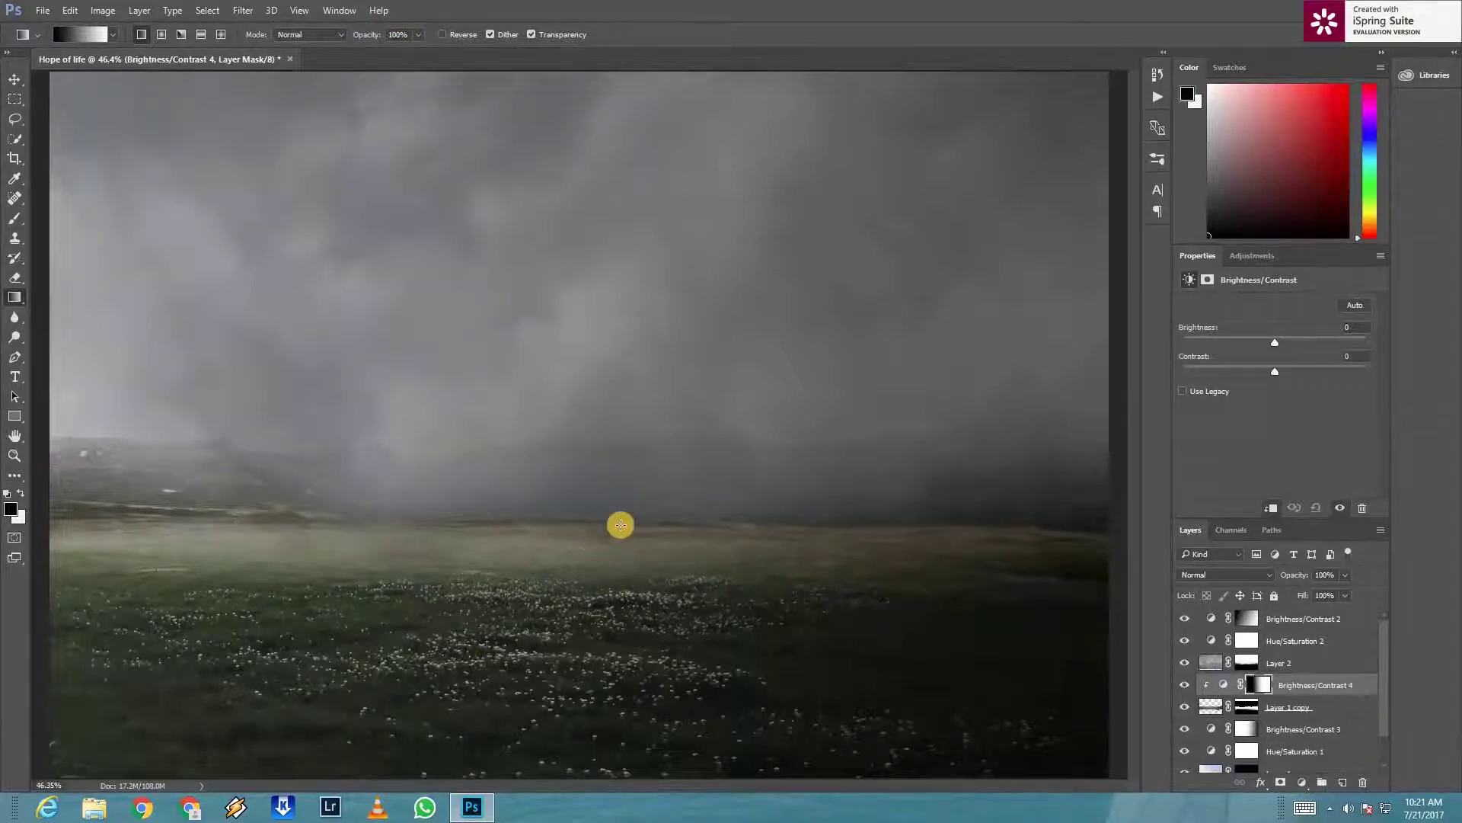
pyautogui.scroll(-2, 621, 527)
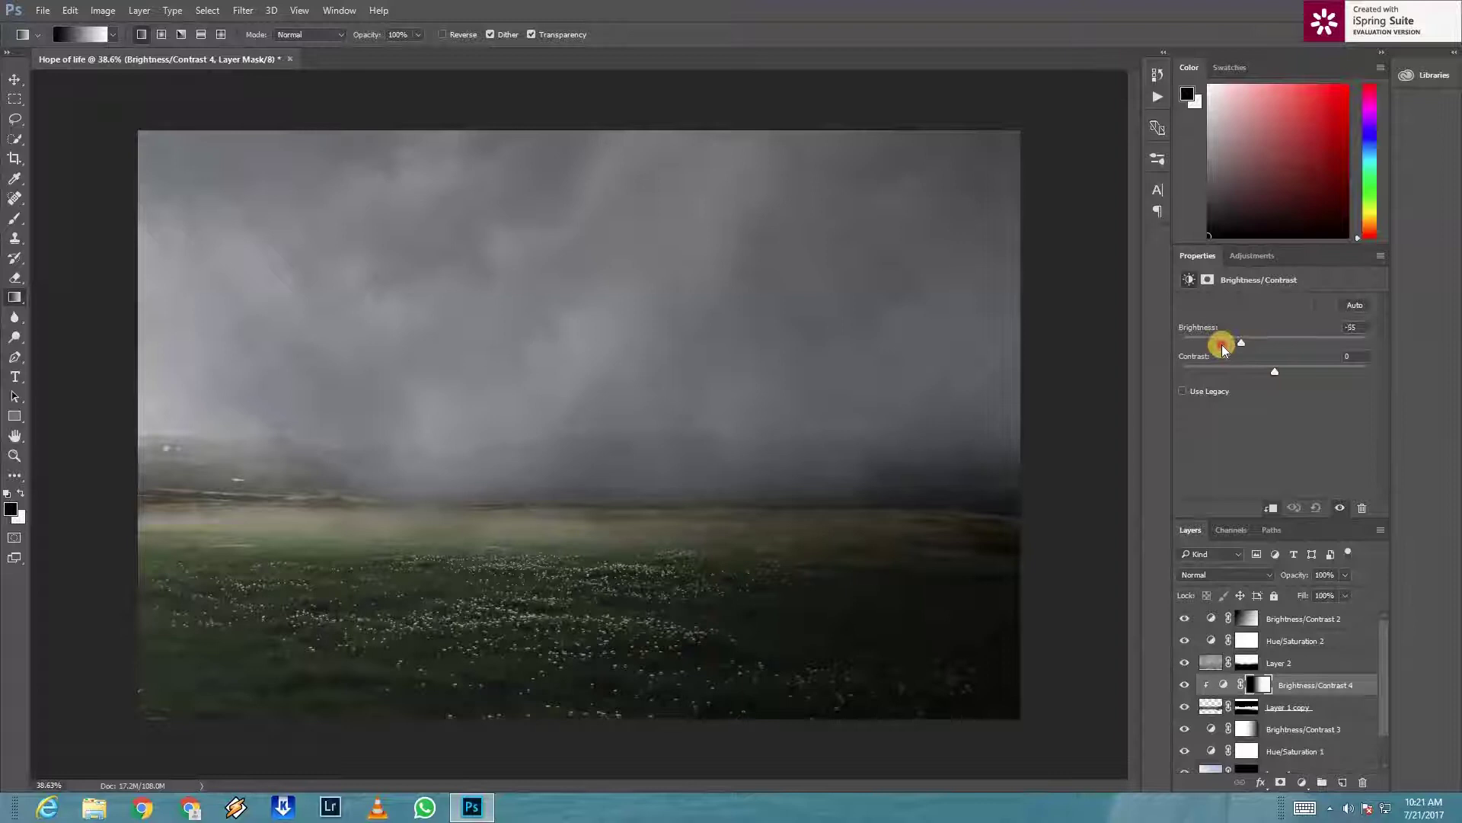
pyautogui.moveTo(1254, 345); pyautogui.dragTo(1213, 350)
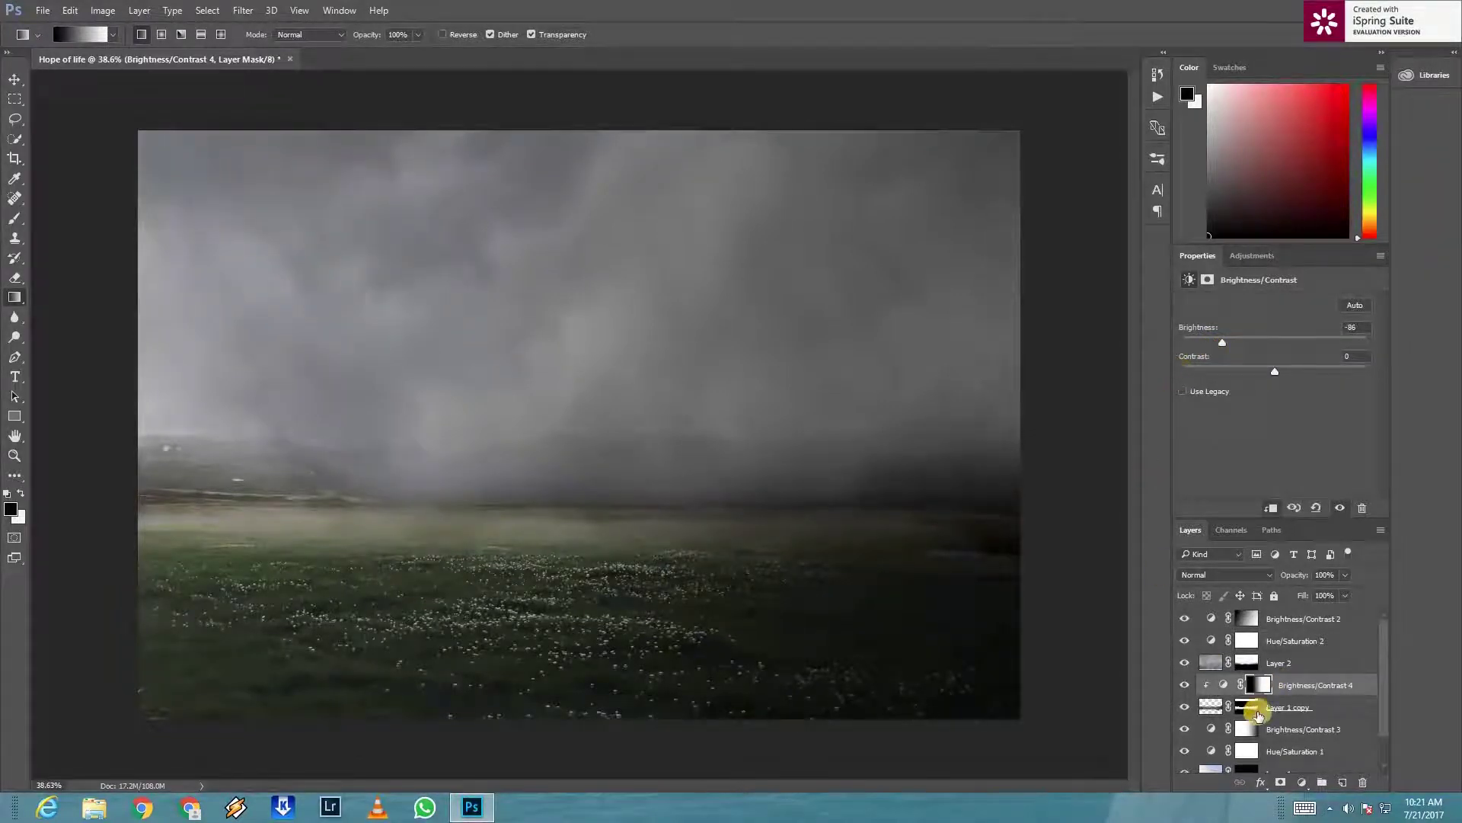
pyautogui.press('v')
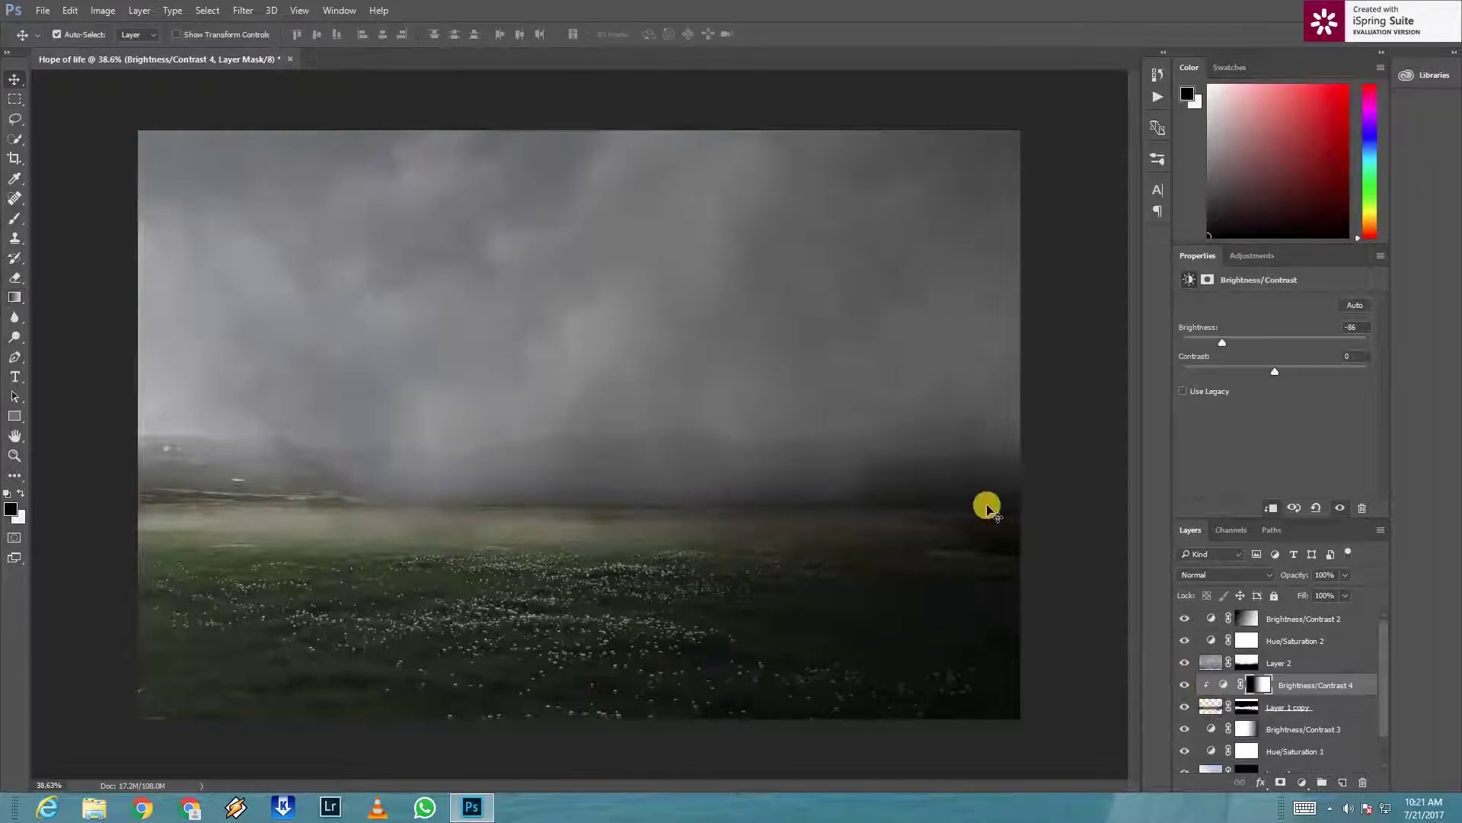
pyautogui.moveTo(987, 507); pyautogui.dragTo(975, 485)
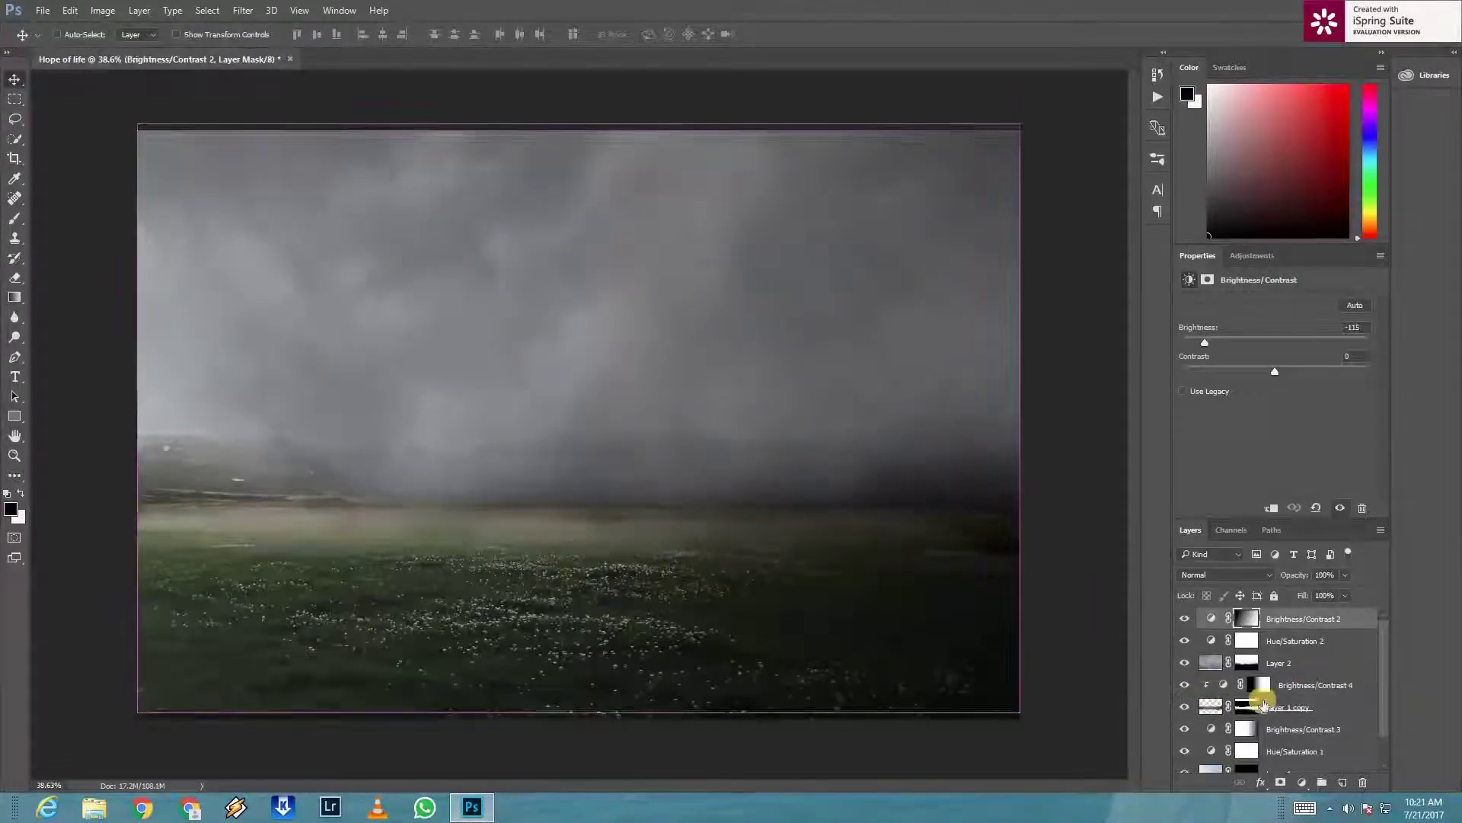
# Step: Nudge Layer 1 copy slightly down to adjust its position
pyautogui.click(1210, 702)
pyautogui.press('Down')
pyautogui.press('Down')
pyautogui.press('Down')
pyautogui.press('Down')
pyautogui.hotkey('shift', 'Down')
pyautogui.hotkey('shift', 'Down')
pyautogui.hotkey('shift', 'Down')
pyautogui.hotkey('shift', 'Down')
pyautogui.hotkey('shift', 'Down')
pyautogui.hotkey('shift', 'Down')
pyautogui.hotkey('shift', 'Down')
pyautogui.hotkey('shift', 'Down')
pyautogui.hotkey('shift', 'Down')
pyautogui.press('Up')
pyautogui.press('Up')
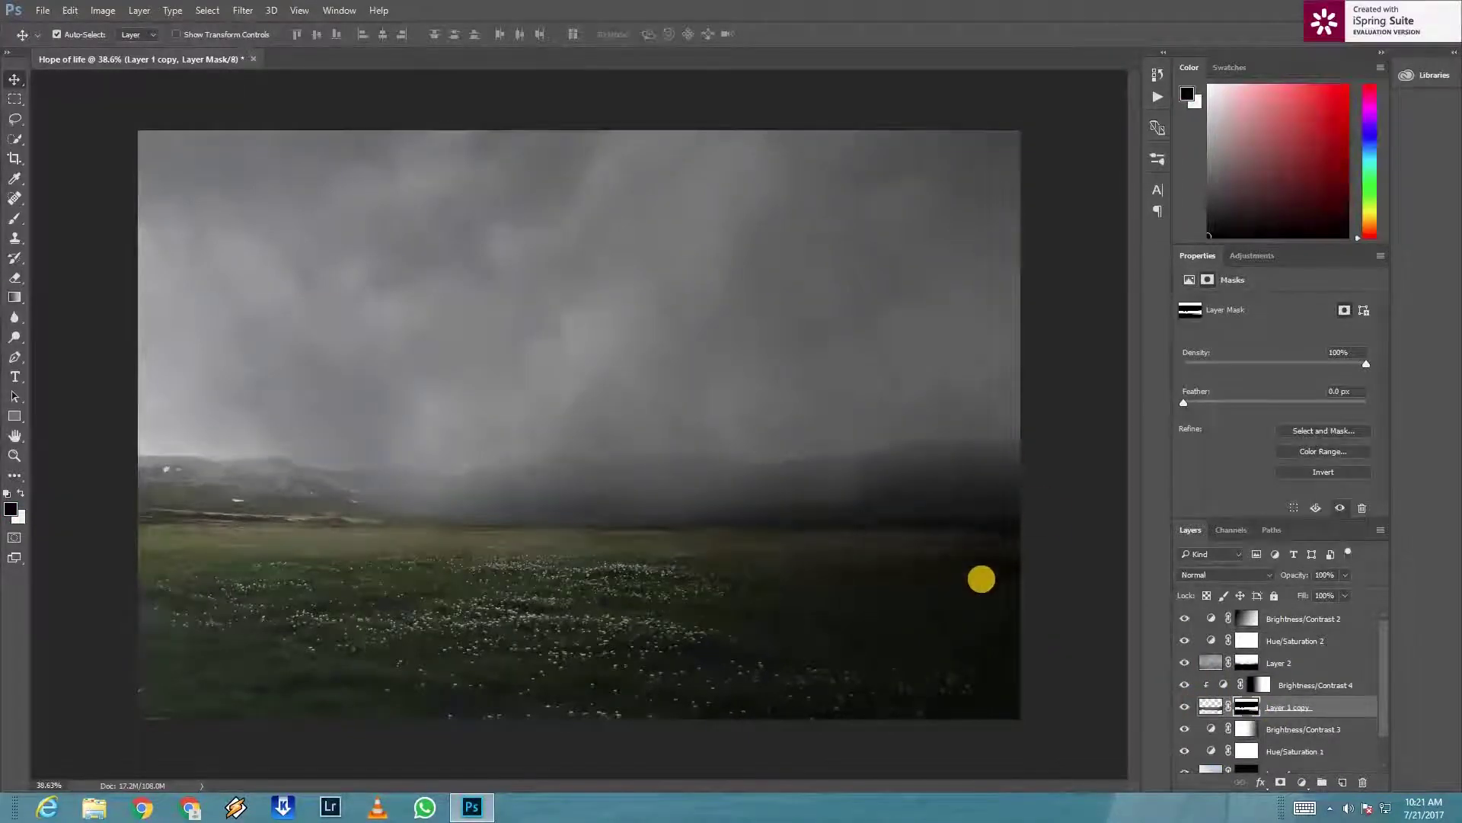
# Step: Paint black on Layer 1 copy's mask over the grass and along the horizon
pyautogui.press('b')
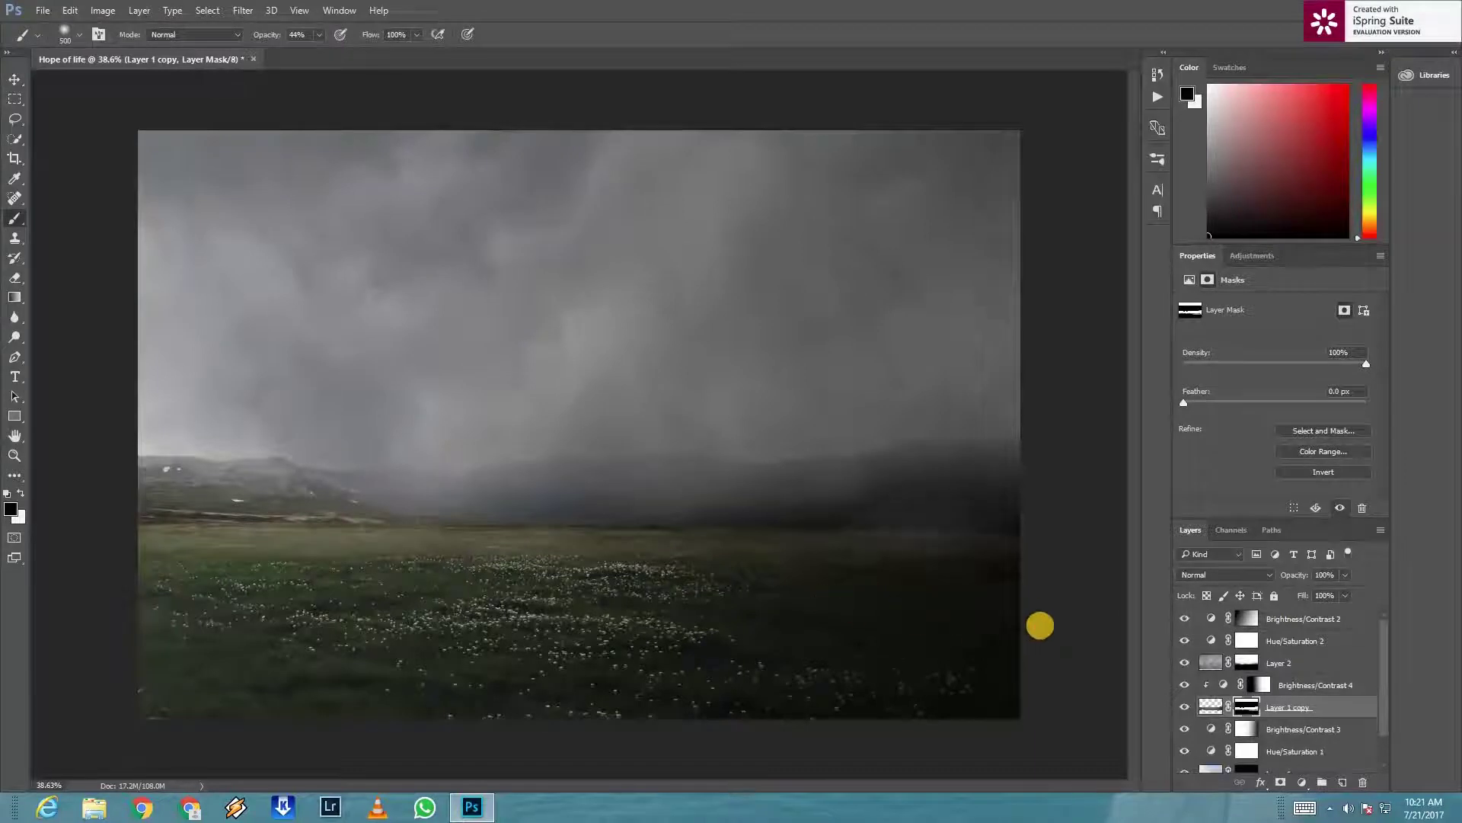
pyautogui.click(589, 569)
pyautogui.moveTo(589, 568)
pyautogui.mouseDown()
pyautogui.moveTo(506, 570)
pyautogui.moveTo(500, 688)
pyautogui.mouseUp()
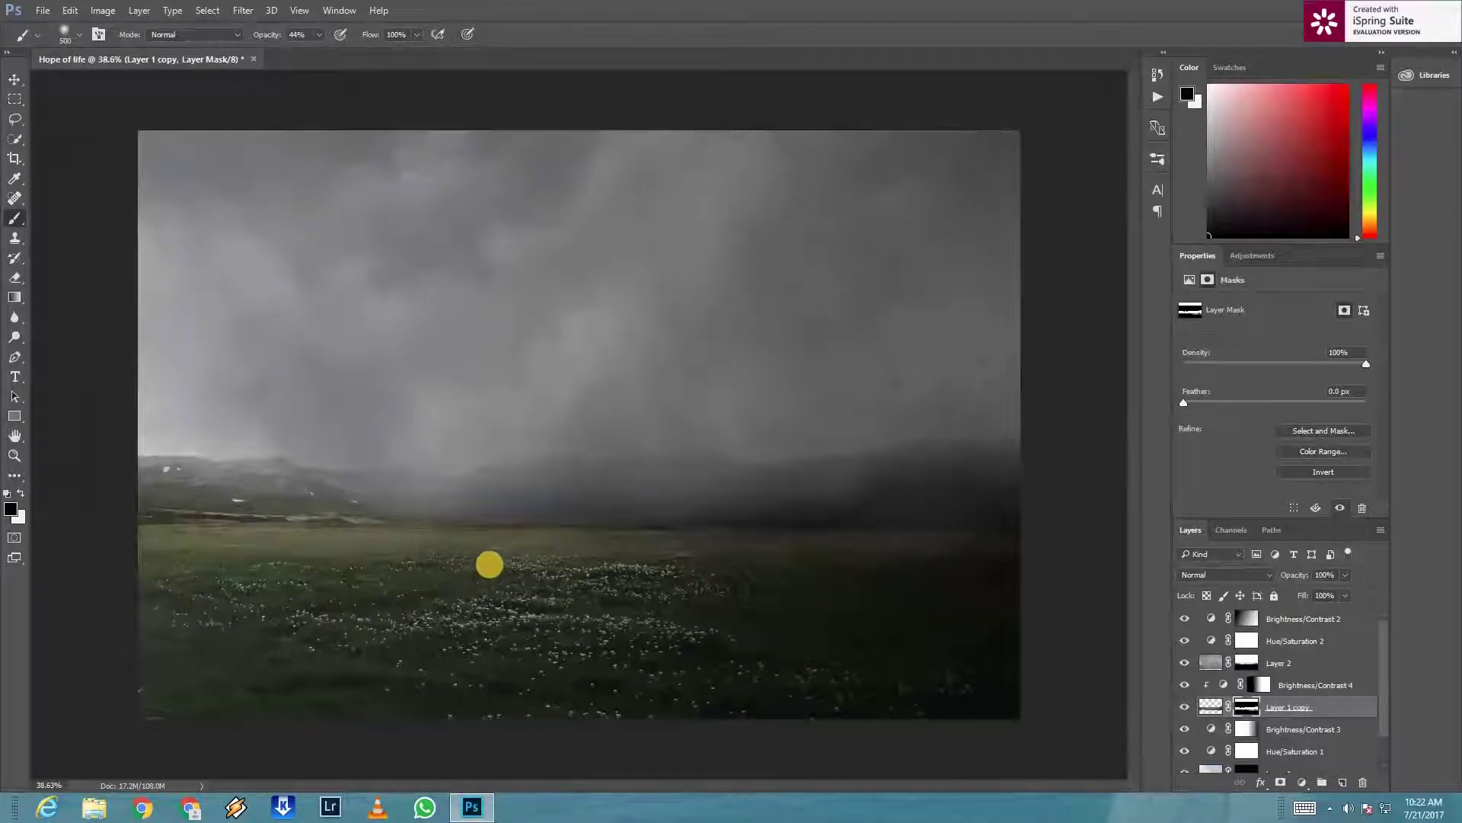
pyautogui.click(308, 529)
pyautogui.press('[')
pyautogui.press('[')
pyautogui.press('[')
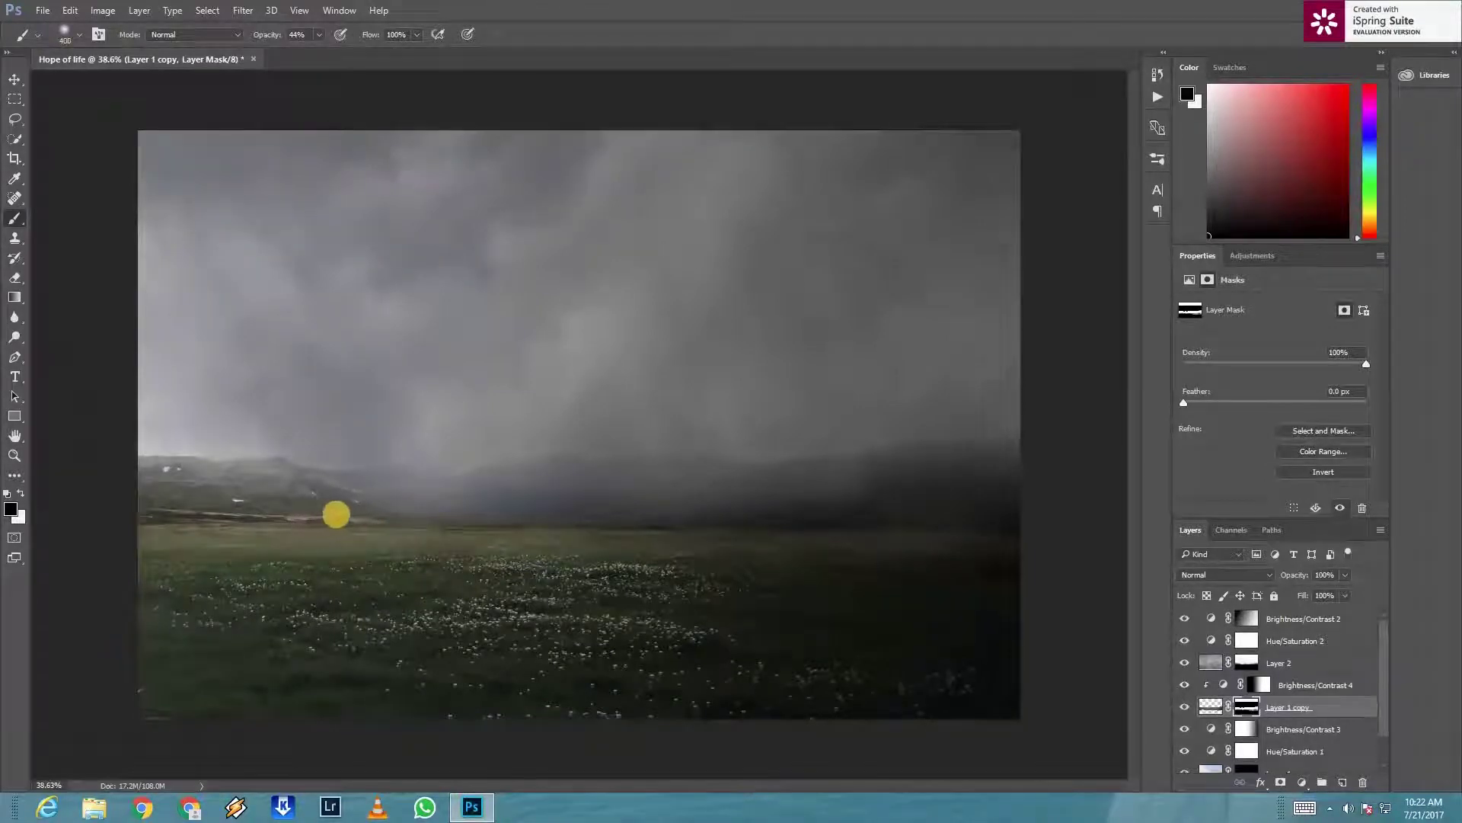
# Step: Paint white with a smaller brush to restore parts of the horizon and field
pyautogui.press('x')
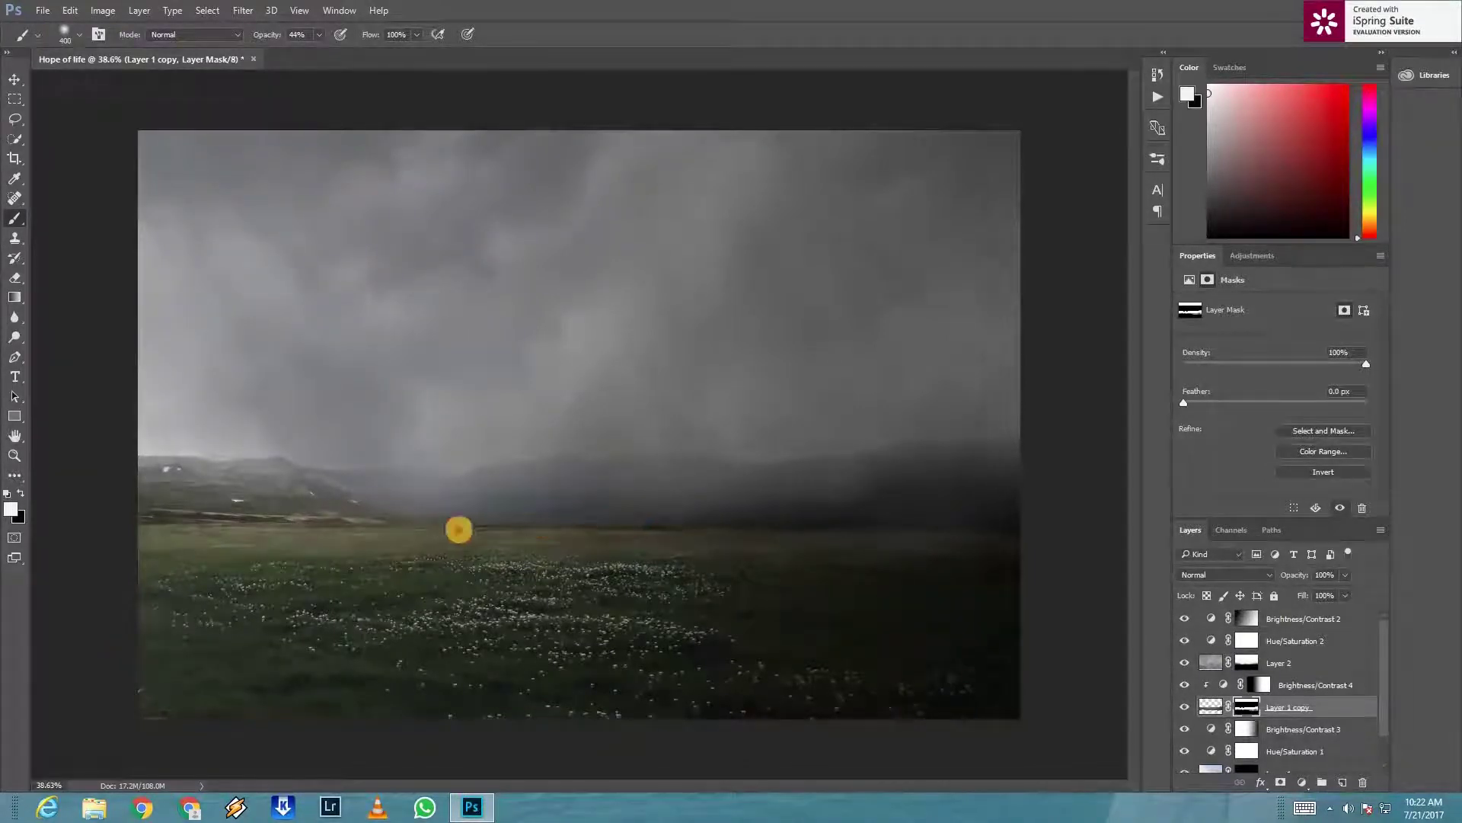
pyautogui.click(737, 531)
pyautogui.moveTo(735, 538); pyautogui.dragTo(608, 604)
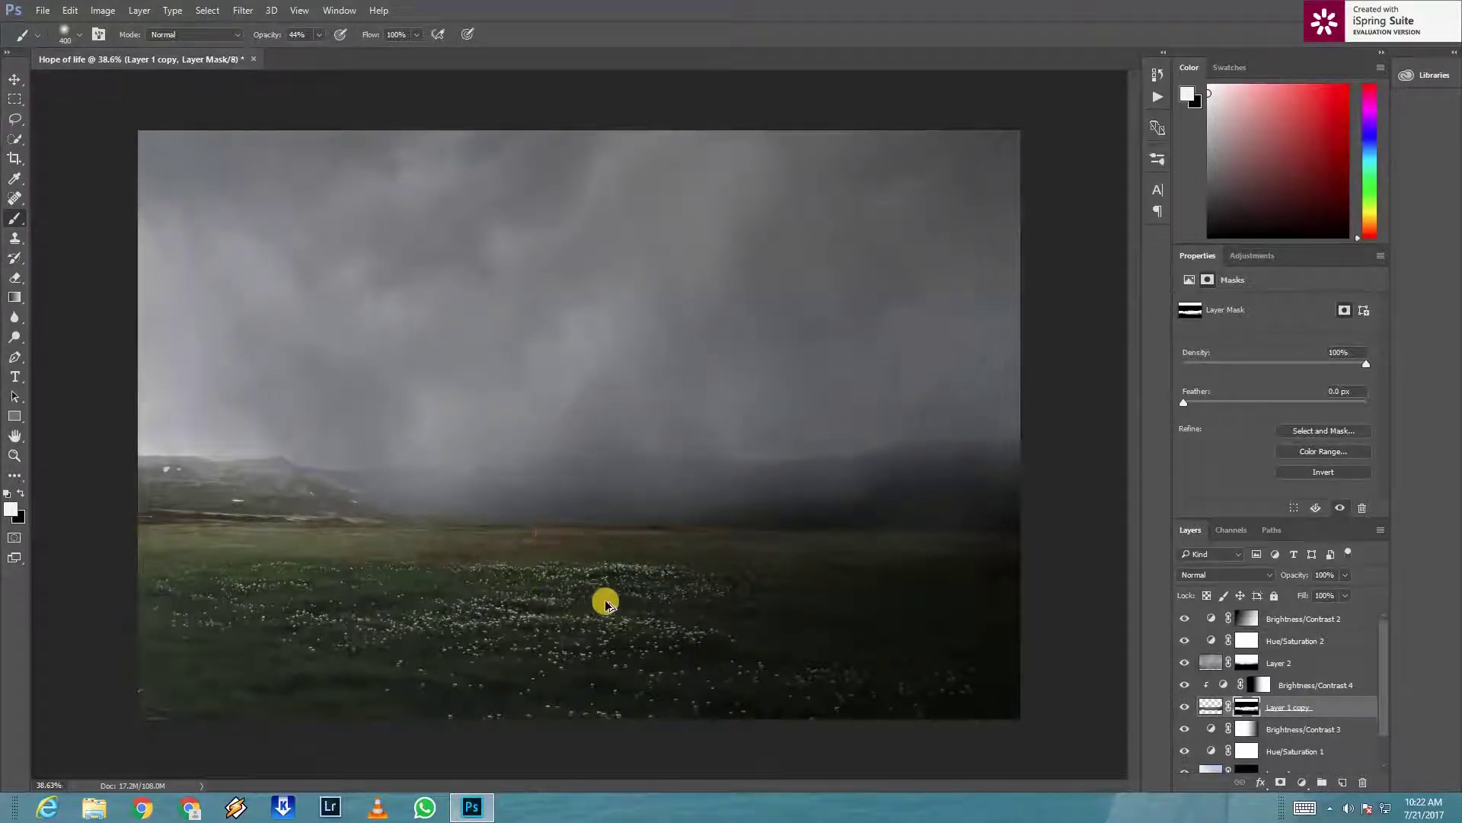
pyautogui.moveTo(600, 600); pyautogui.dragTo(518, 628)
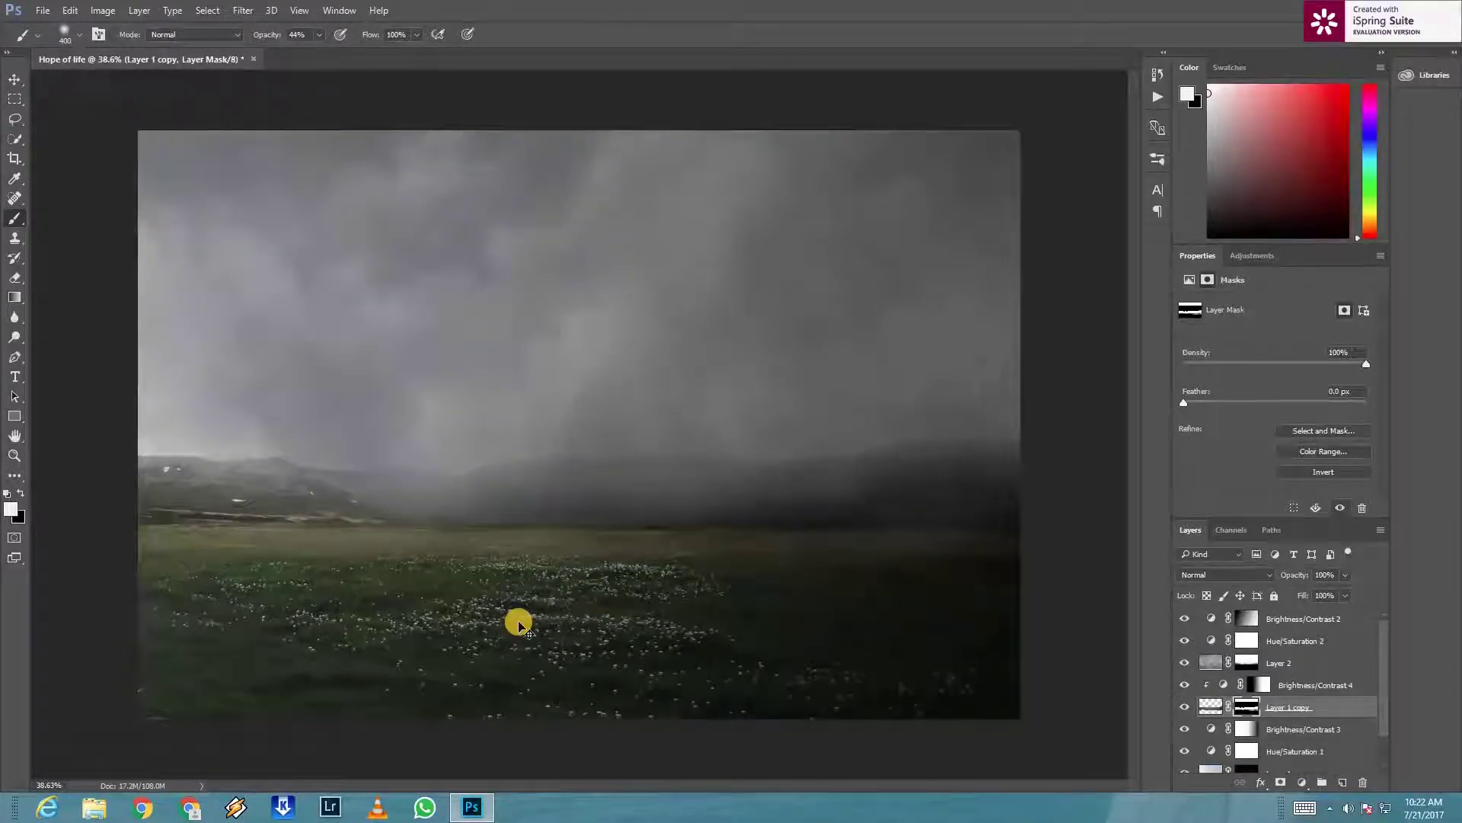
pyautogui.scroll(2, 518, 625)
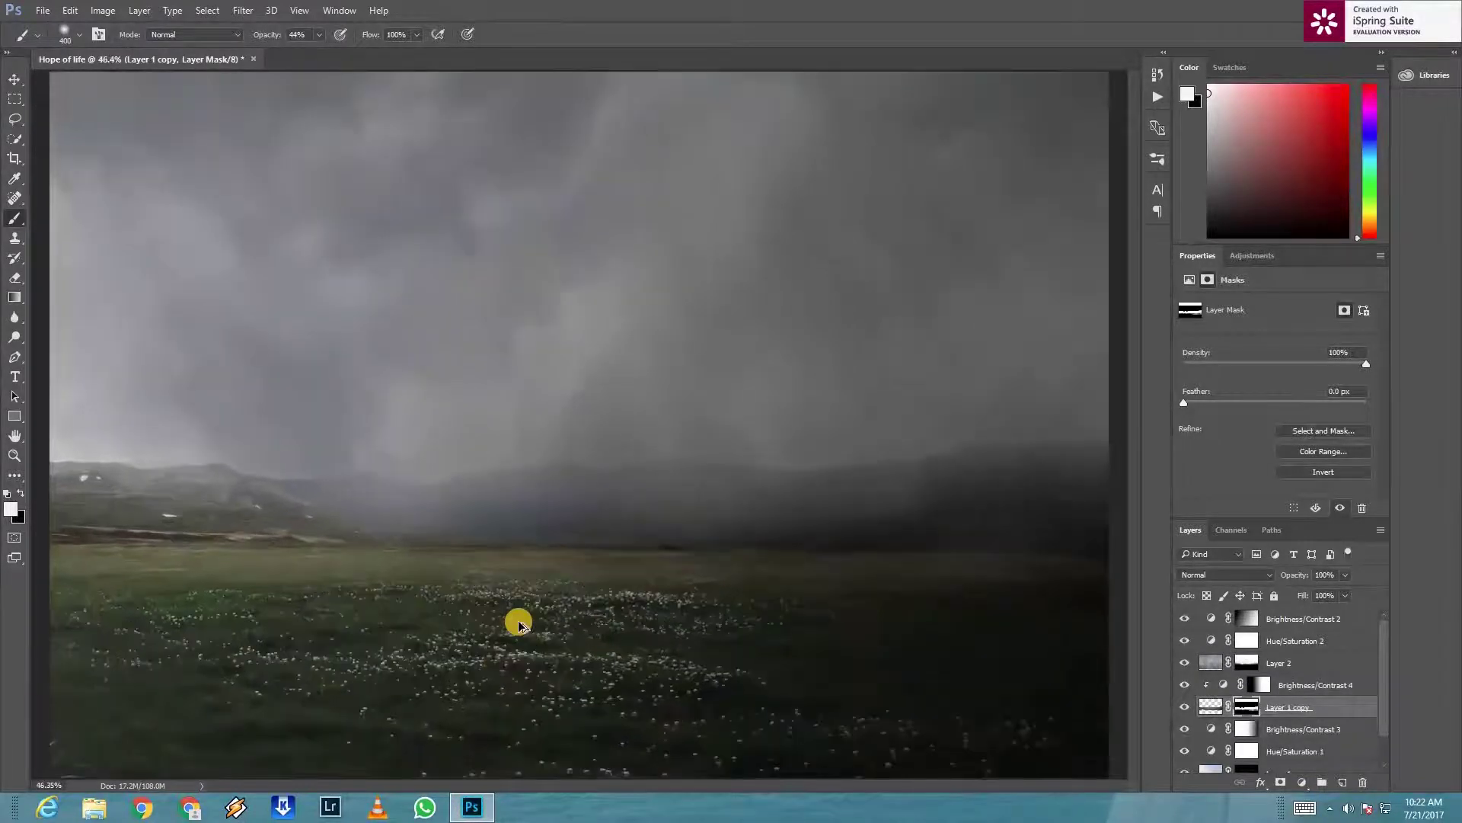
pyautogui.scroll(-2, 518, 623)
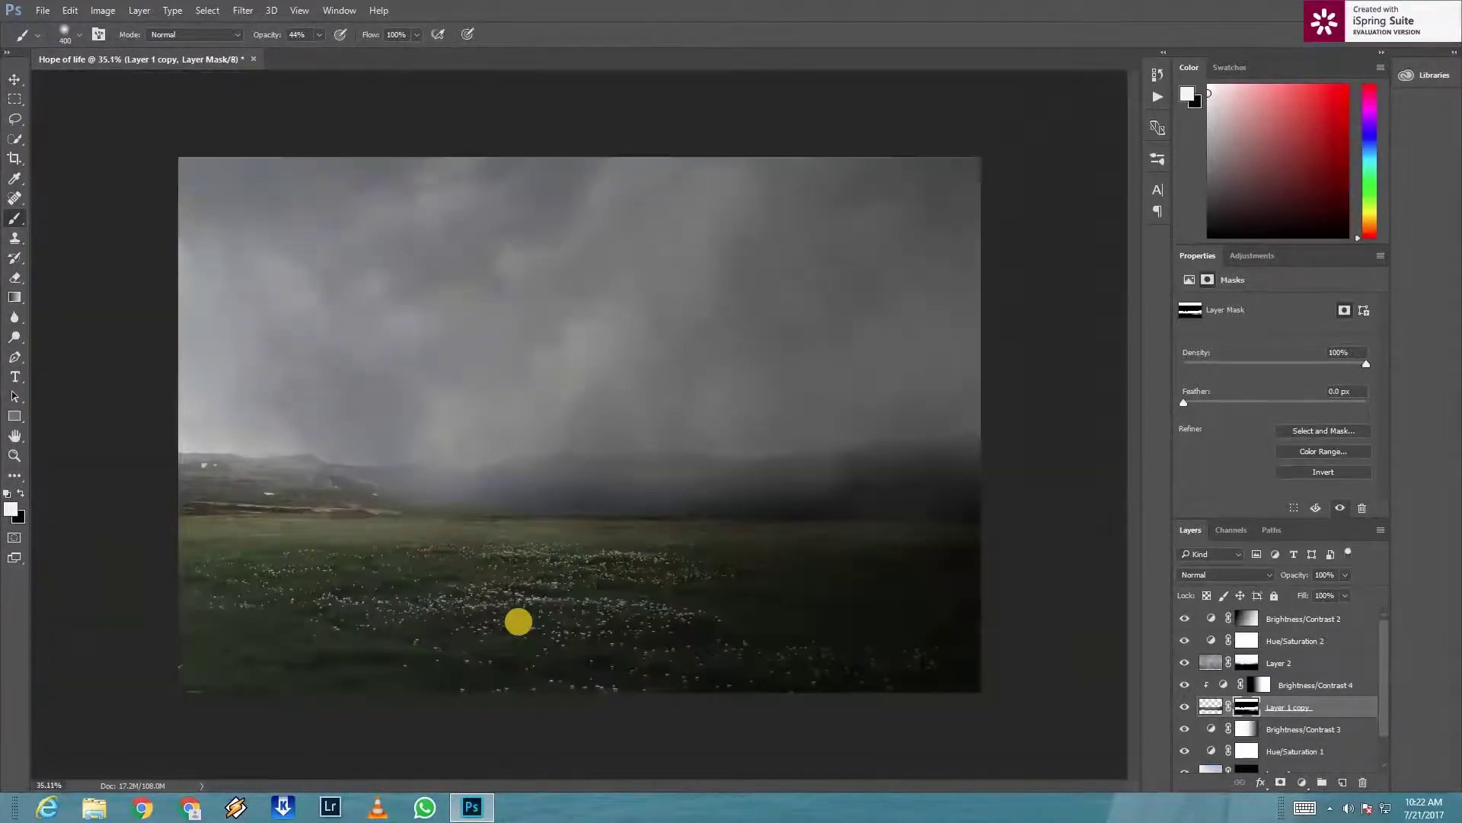
# Step: Activate the top Brightness/Contrast 2 layer and open the puits_medieval stone well PNG
pyautogui.click(43, 12)
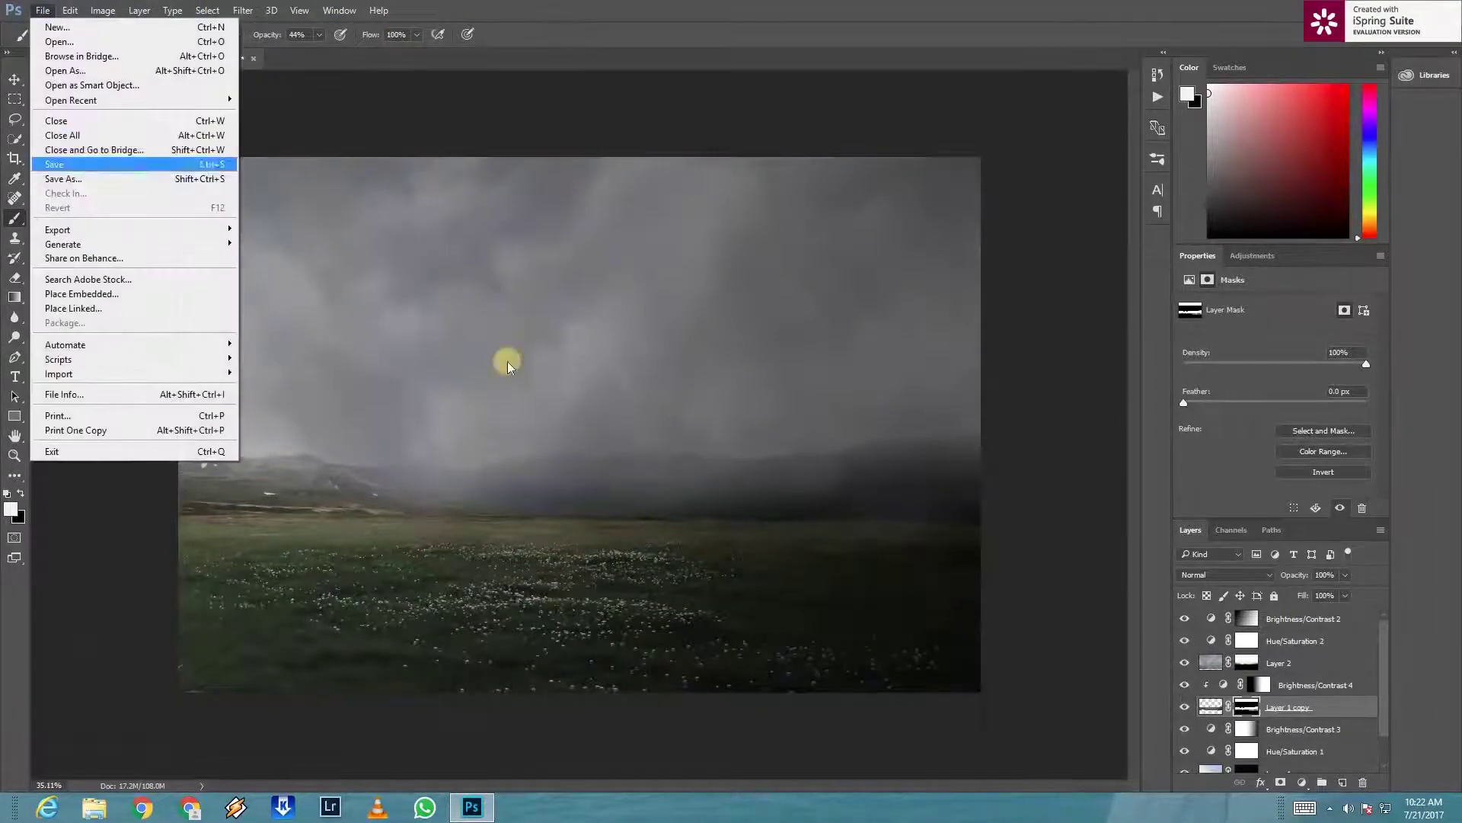
pyautogui.press('Escape')
pyautogui.hotkey('alt', '.')
pyautogui.click(44, 11)
pyautogui.click(46, 39)
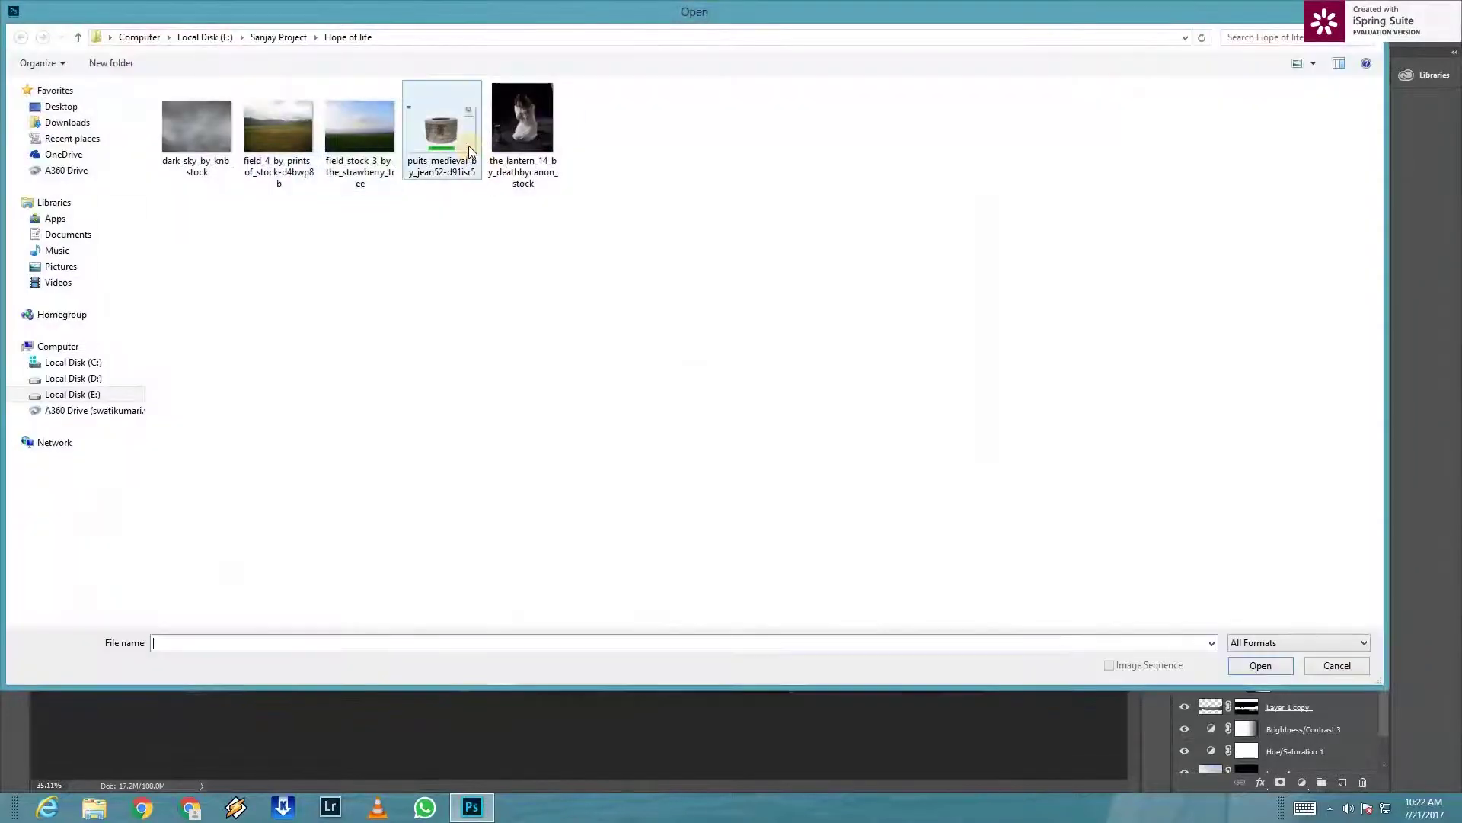
pyautogui.click(456, 146)
pyautogui.click(1253, 667)
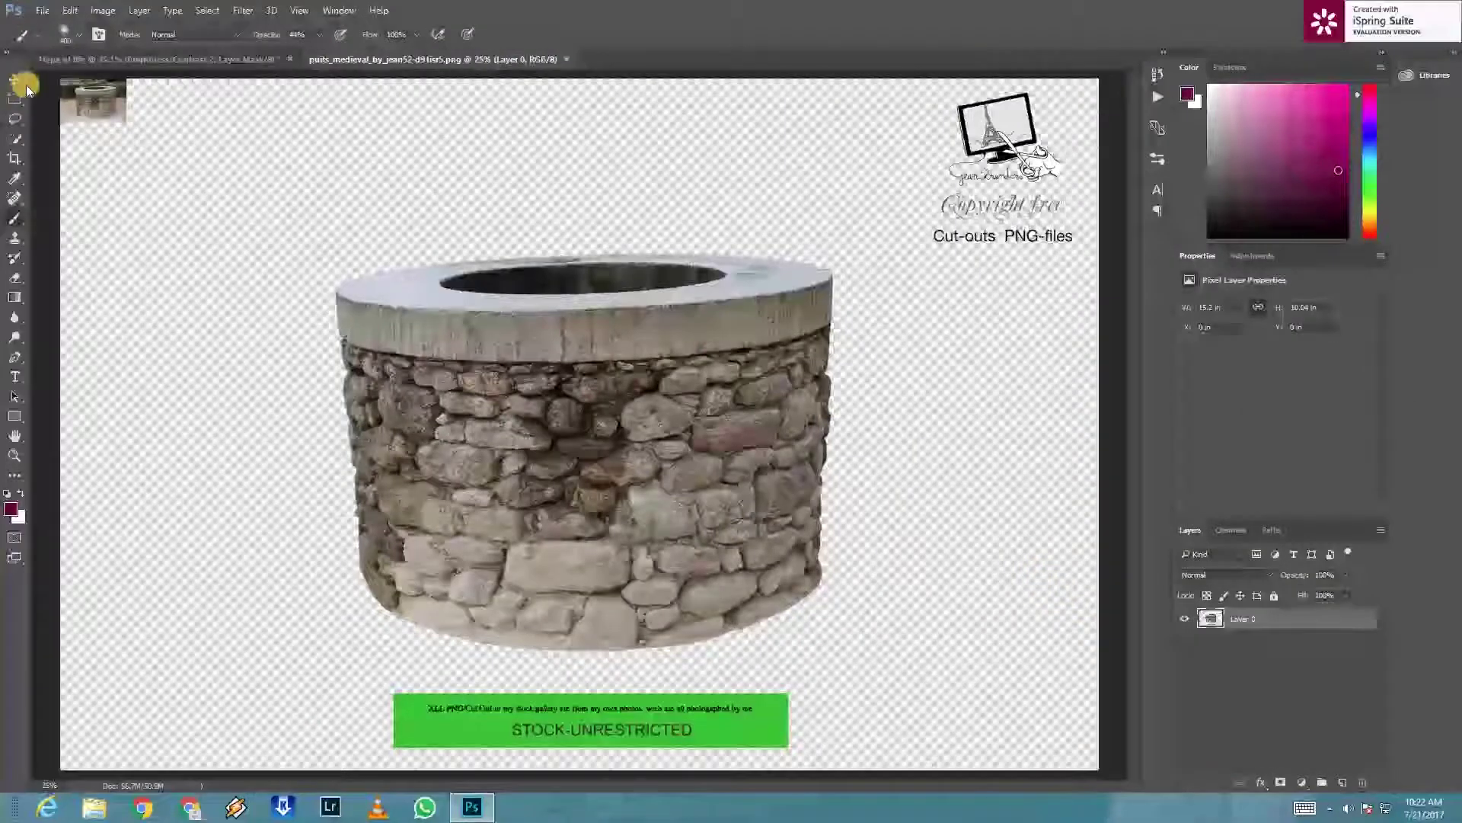
# Step: Erase the top-right watermark and the green STOCK-UNRESTRICTED banner at full strength
pyautogui.click(15, 276)
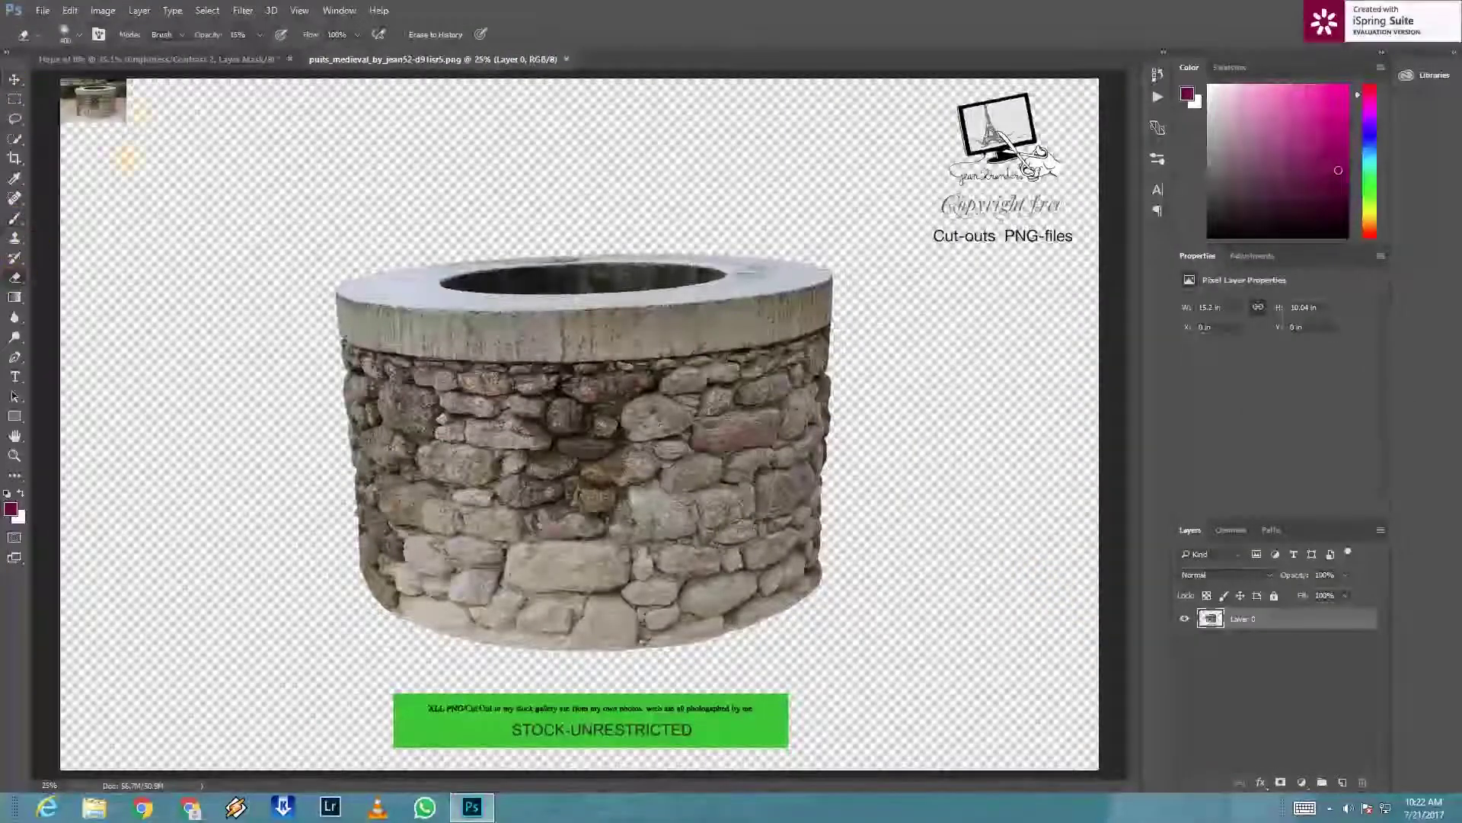
pyautogui.moveTo(210, 34); pyautogui.dragTo(313, 38)
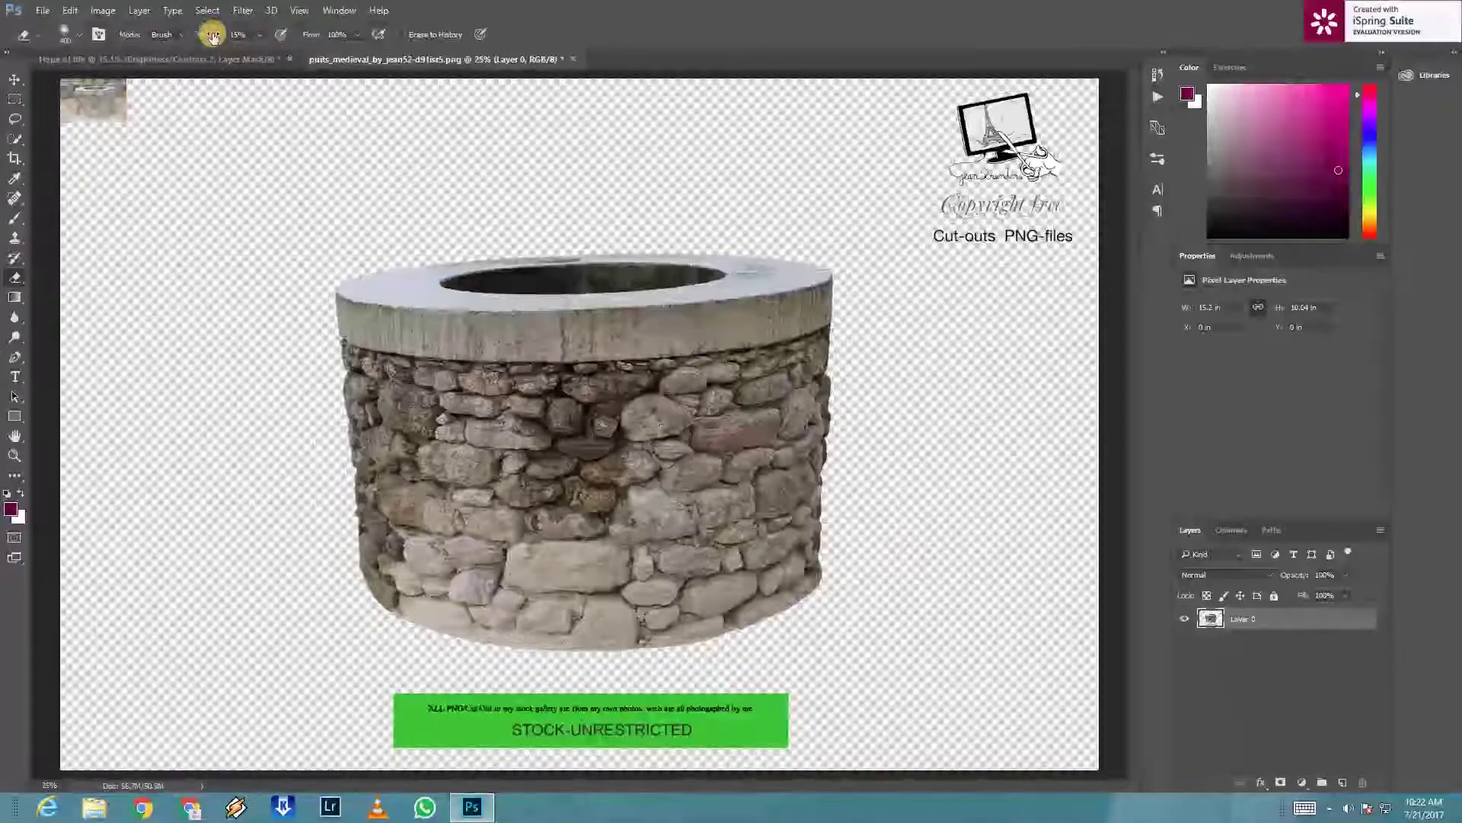
pyautogui.moveTo(1021, 107); pyautogui.dragTo(969, 218)
pyautogui.moveTo(937, 375); pyautogui.dragTo(944, 387)
pyautogui.hotkey('ctrl', 'z')
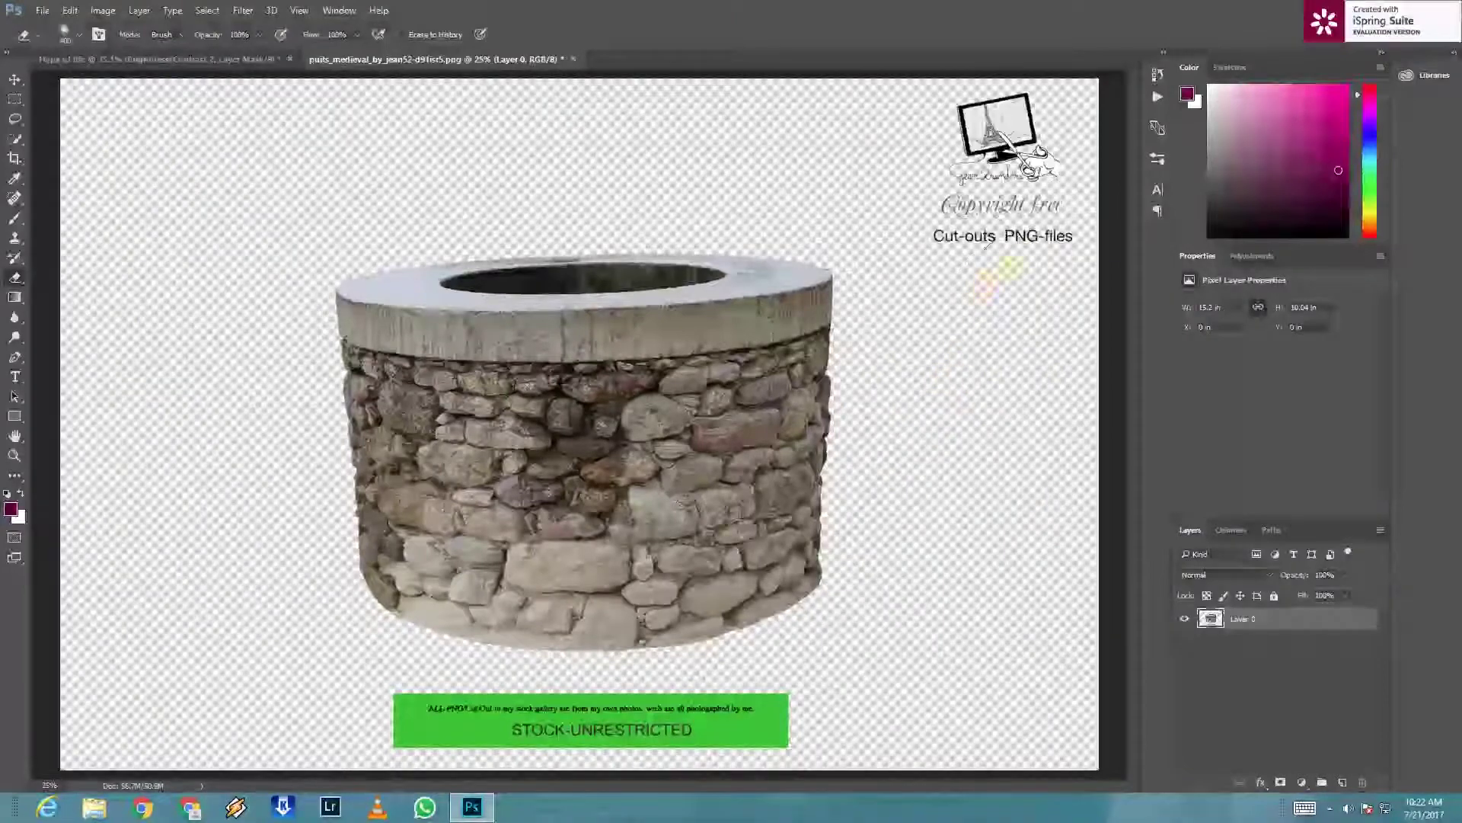
pyautogui.moveTo(1062, 235); pyautogui.dragTo(886, 366)
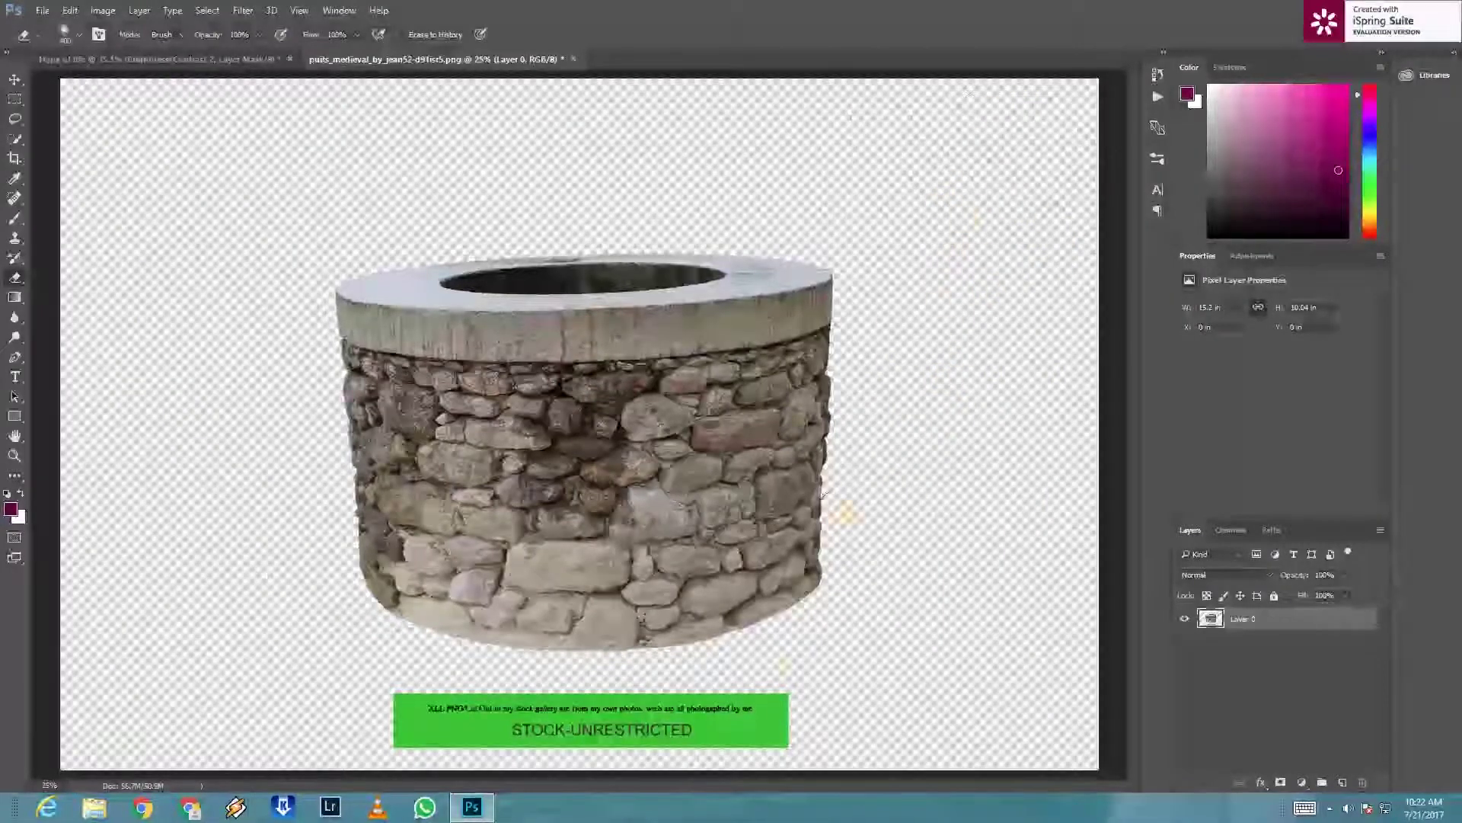
pyautogui.moveTo(718, 728); pyautogui.dragTo(504, 702)
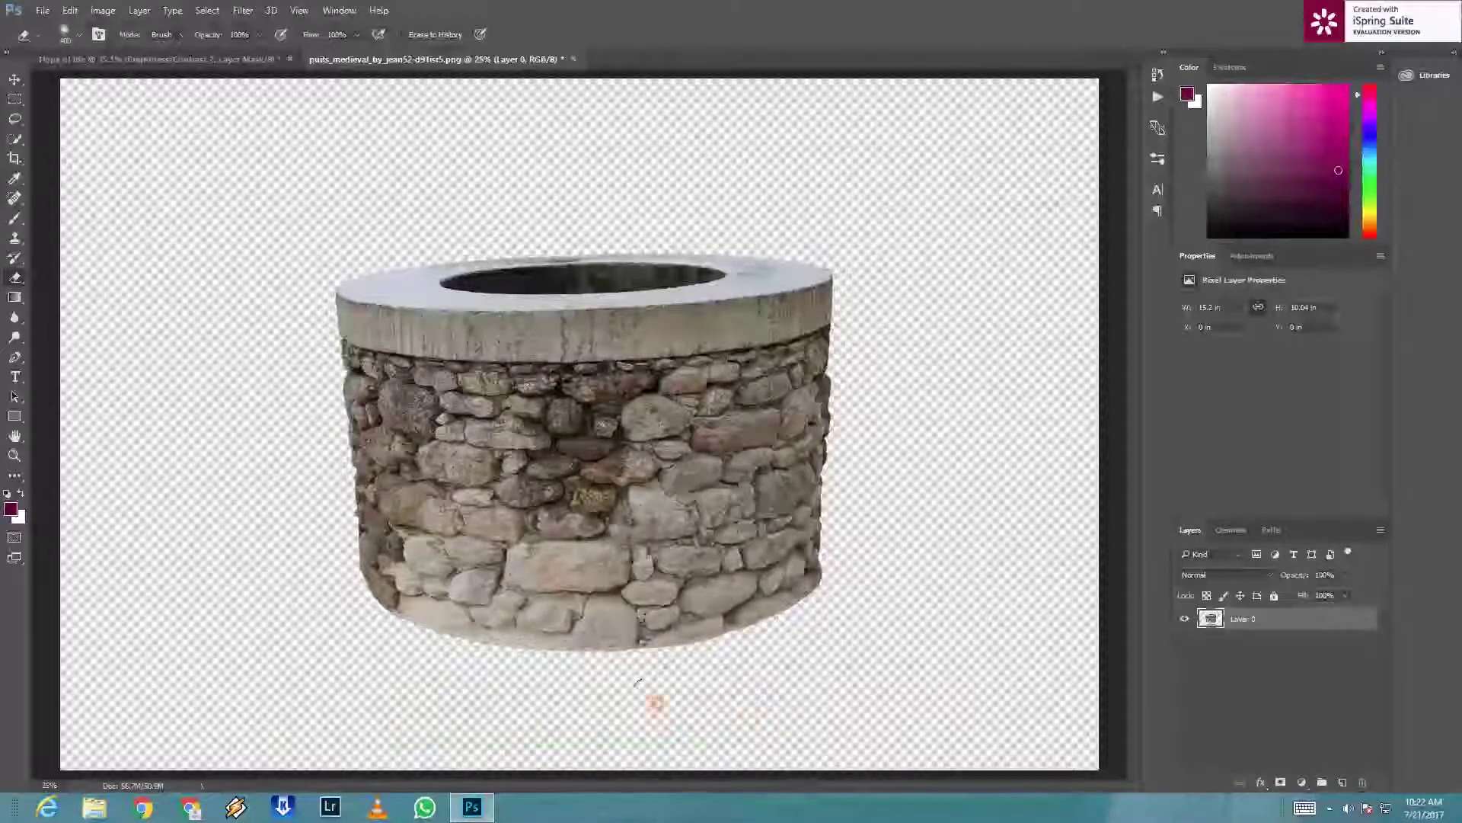
# Step: Drag the well into Hope of life as Layer 3 and close the source file
pyautogui.press('v')
pyautogui.moveTo(518, 299)
pyautogui.mouseDown()
pyautogui.moveTo(171, 65)
pyautogui.moveTo(359, 300)
pyautogui.mouseUp()
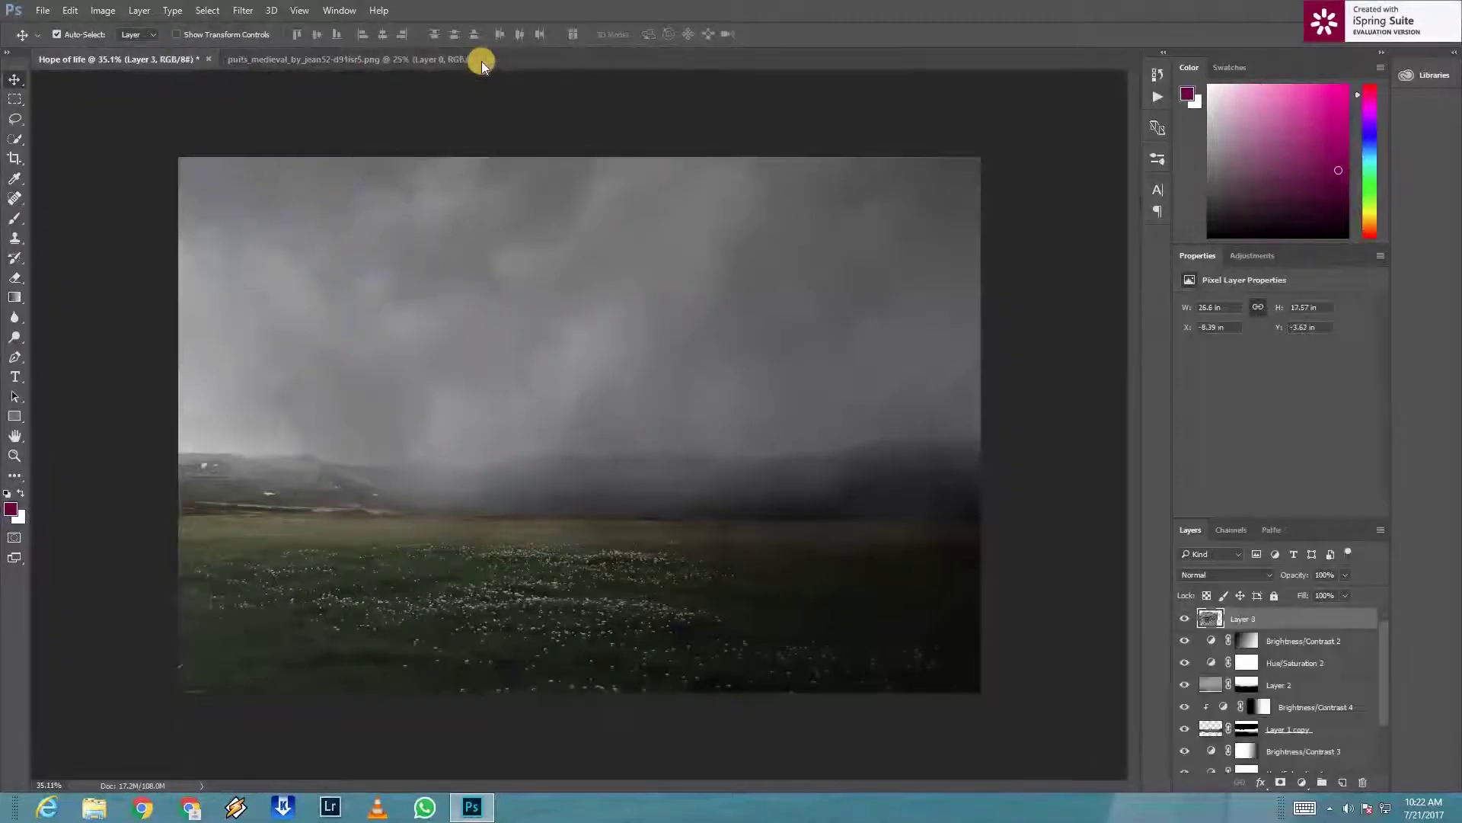
pyautogui.click(491, 59)
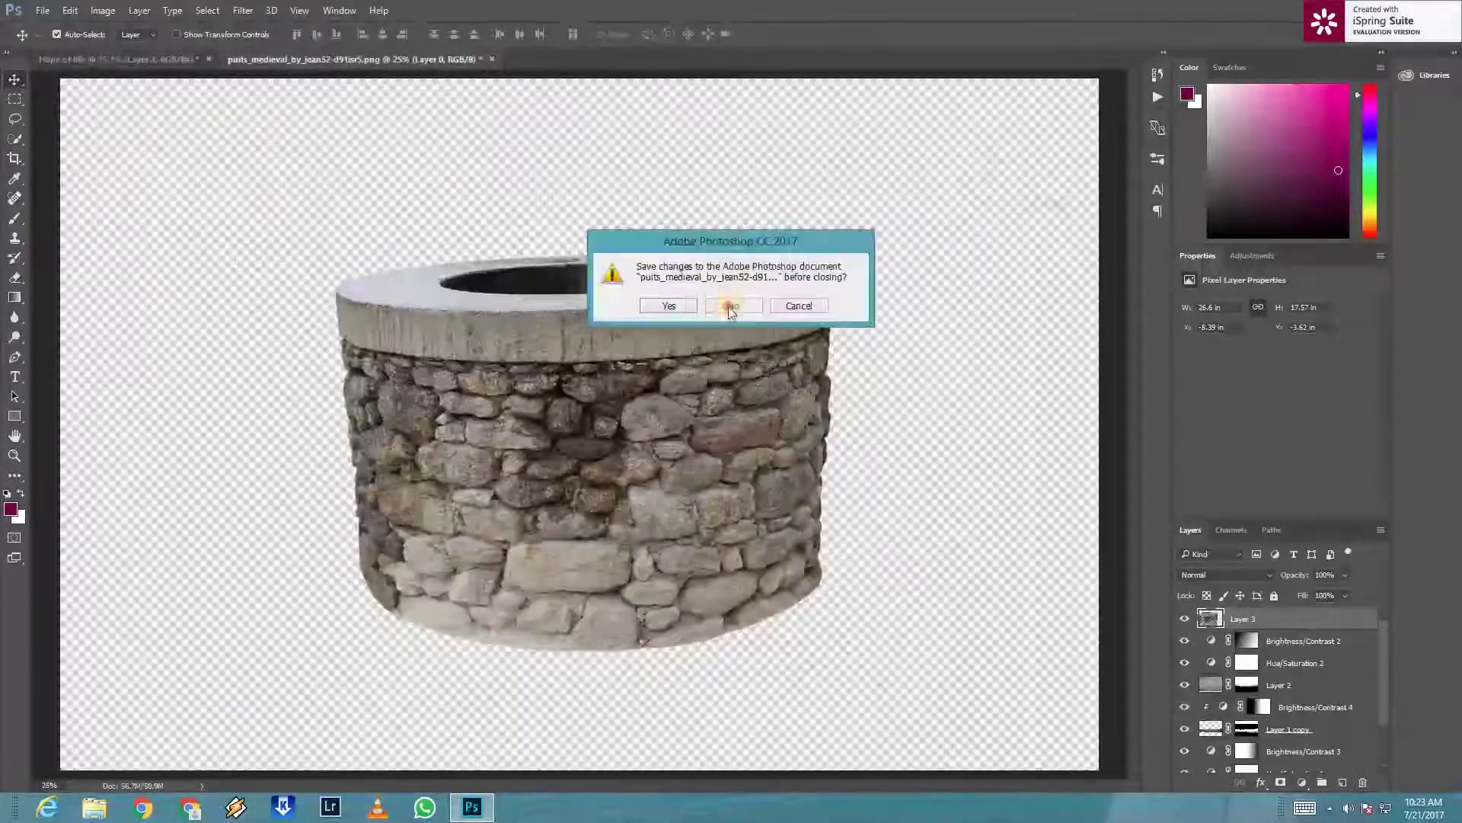
# Step: Close the well file unsaved and shrink the placed well to about 29%
pyautogui.press('n')
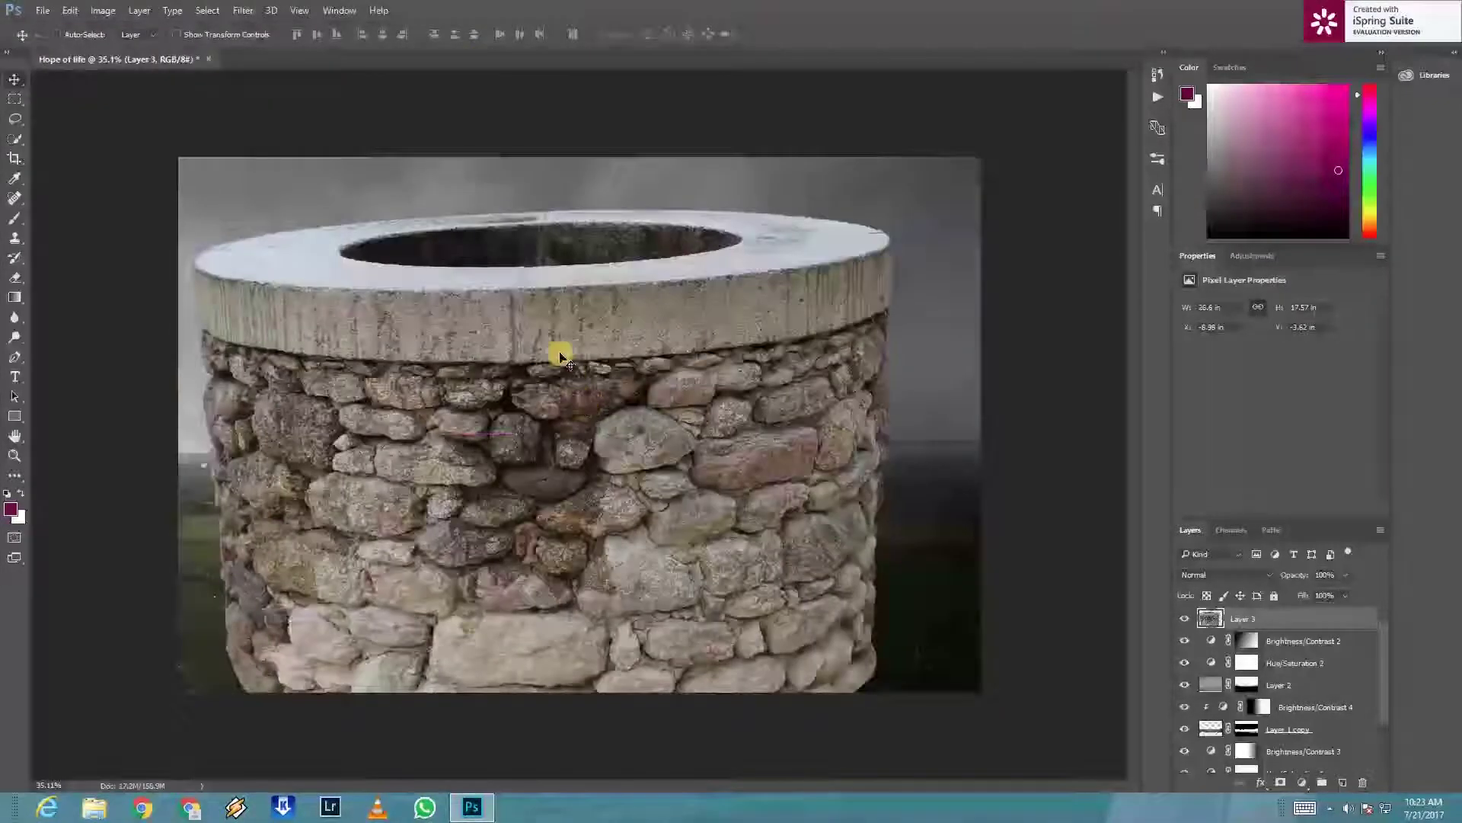
pyautogui.hotkey('ctrl', 't')
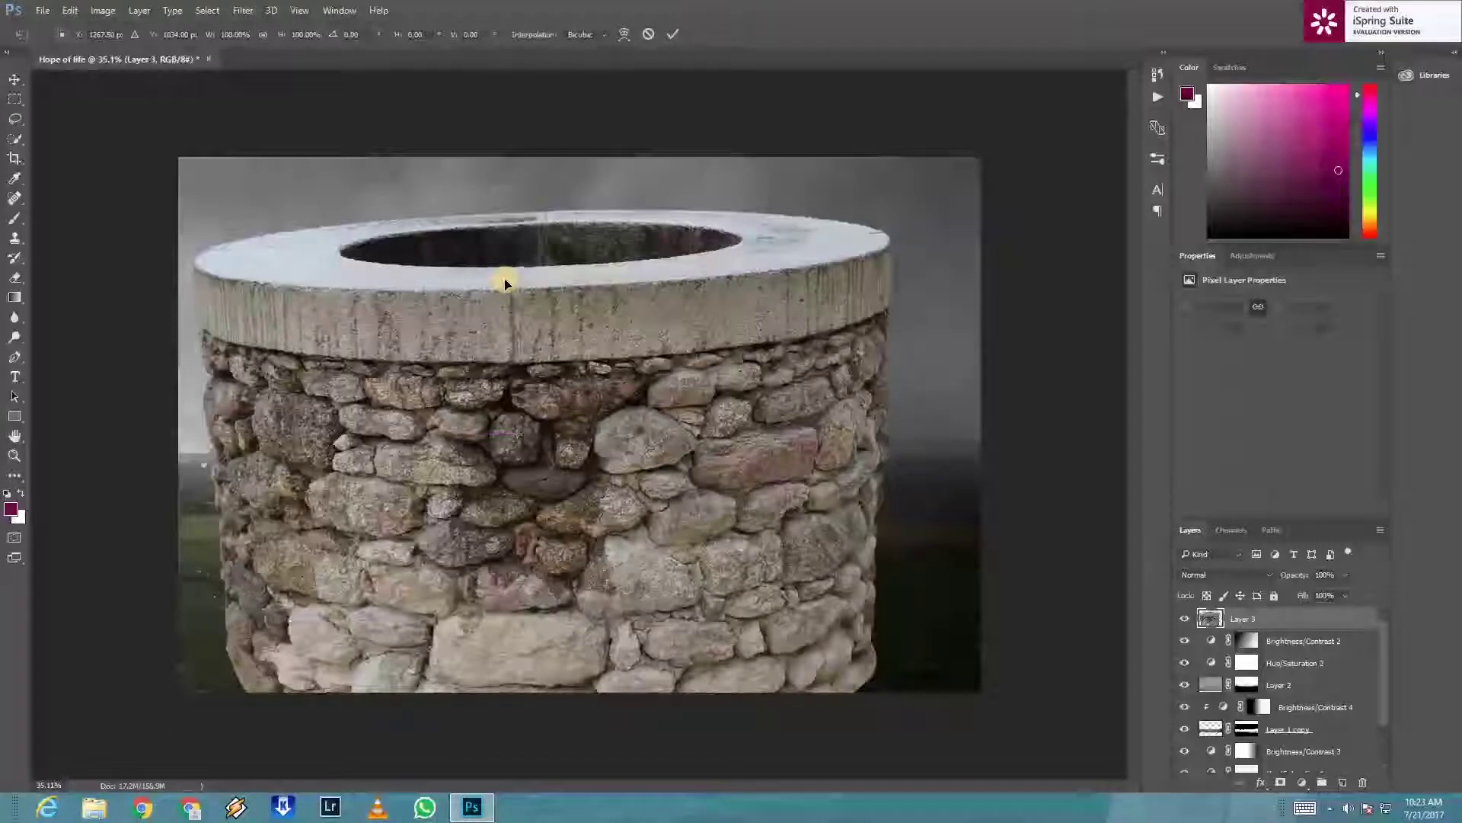
pyautogui.hotkey('ctrl', '-')
pyautogui.hotkey('ctrl', '-')
pyautogui.hotkey('ctrl', '-')
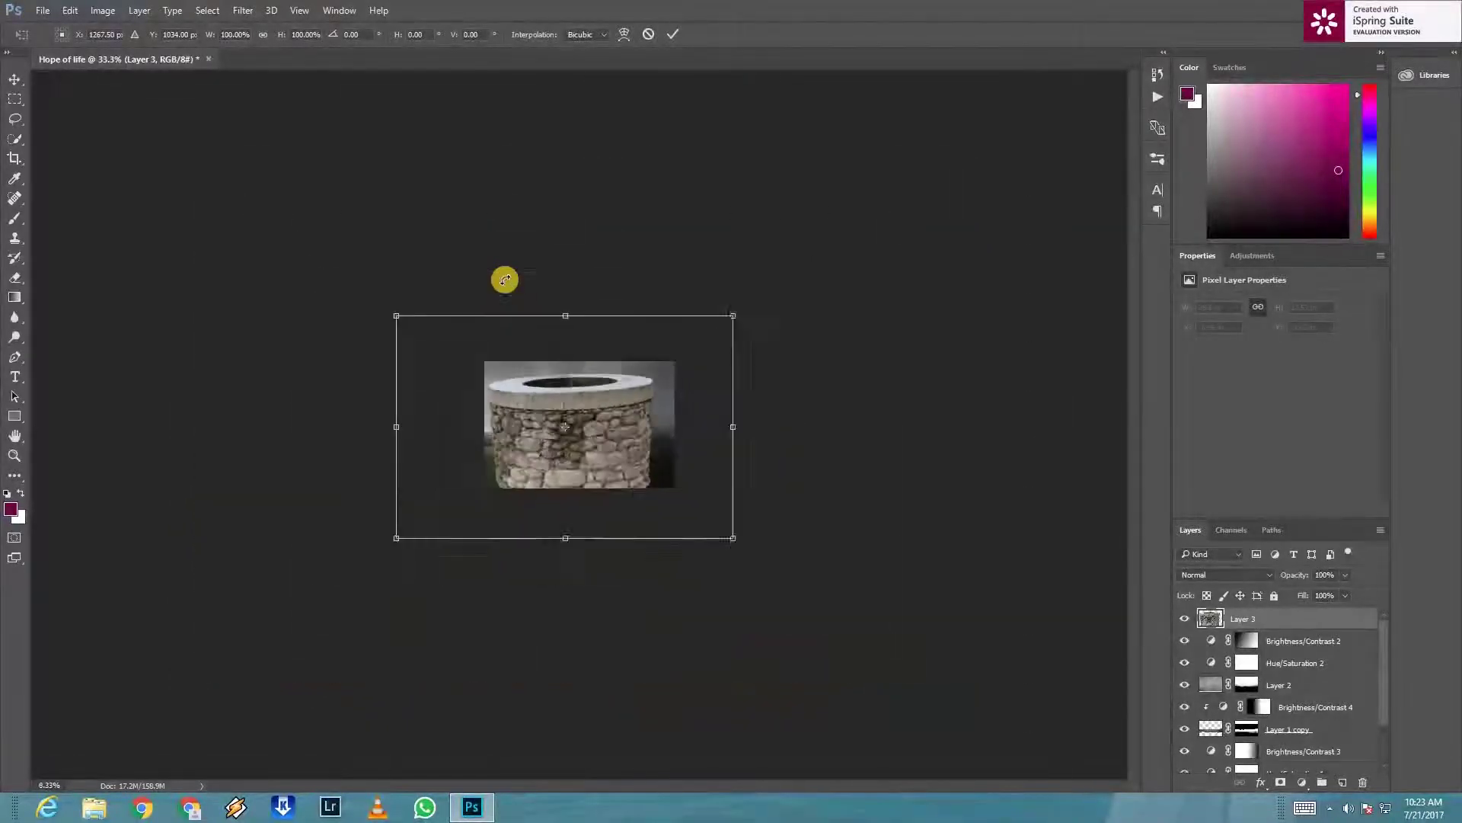
pyautogui.moveTo(694, 511); pyautogui.dragTo(607, 457)
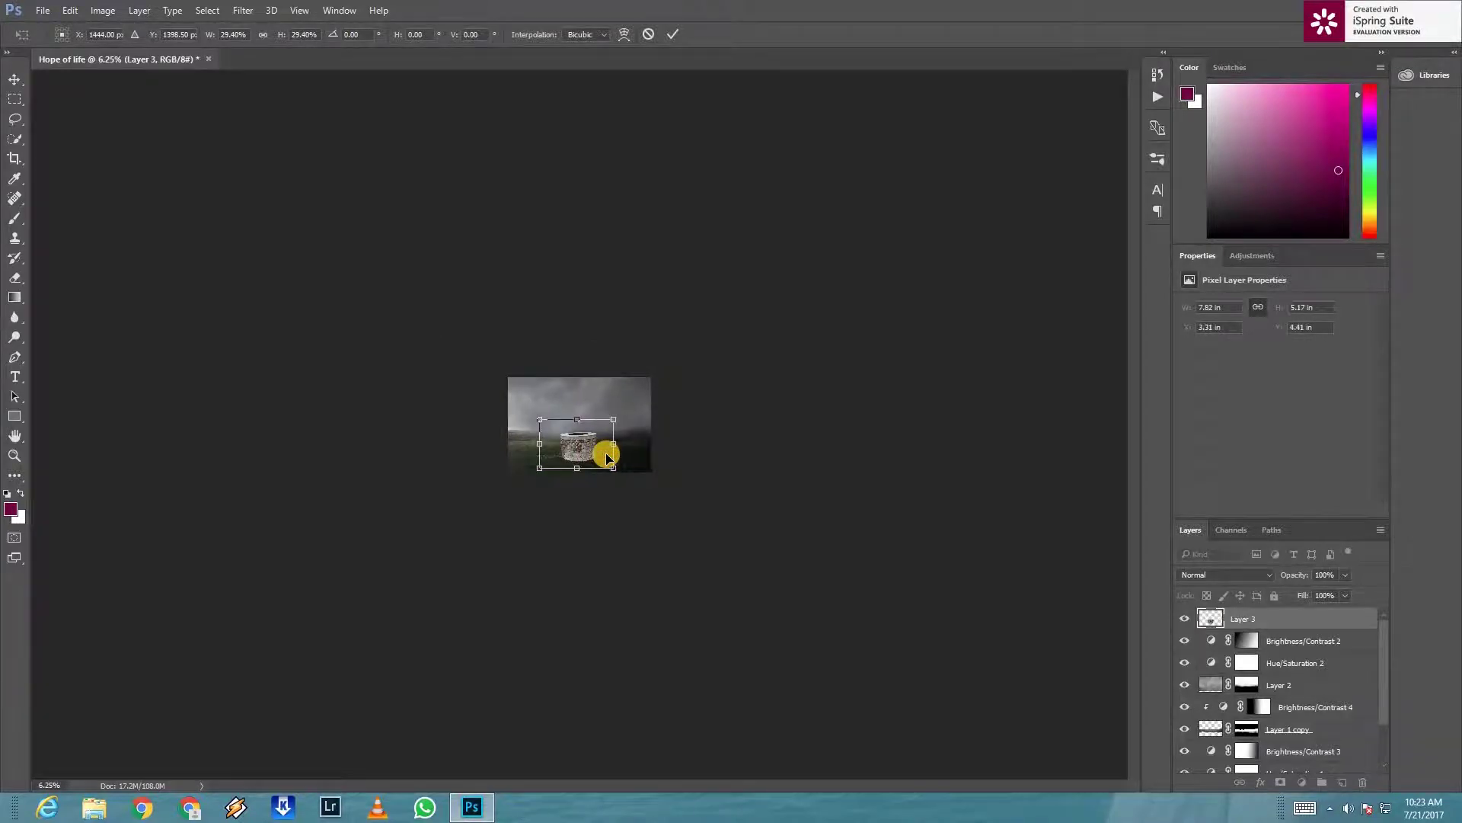
pyautogui.hotkey('ctrl', '0')
# Step: Shrink the well to about 24%, settle it on the grass and commit the transform
pyautogui.moveTo(581, 555); pyautogui.dragTo(552, 541)
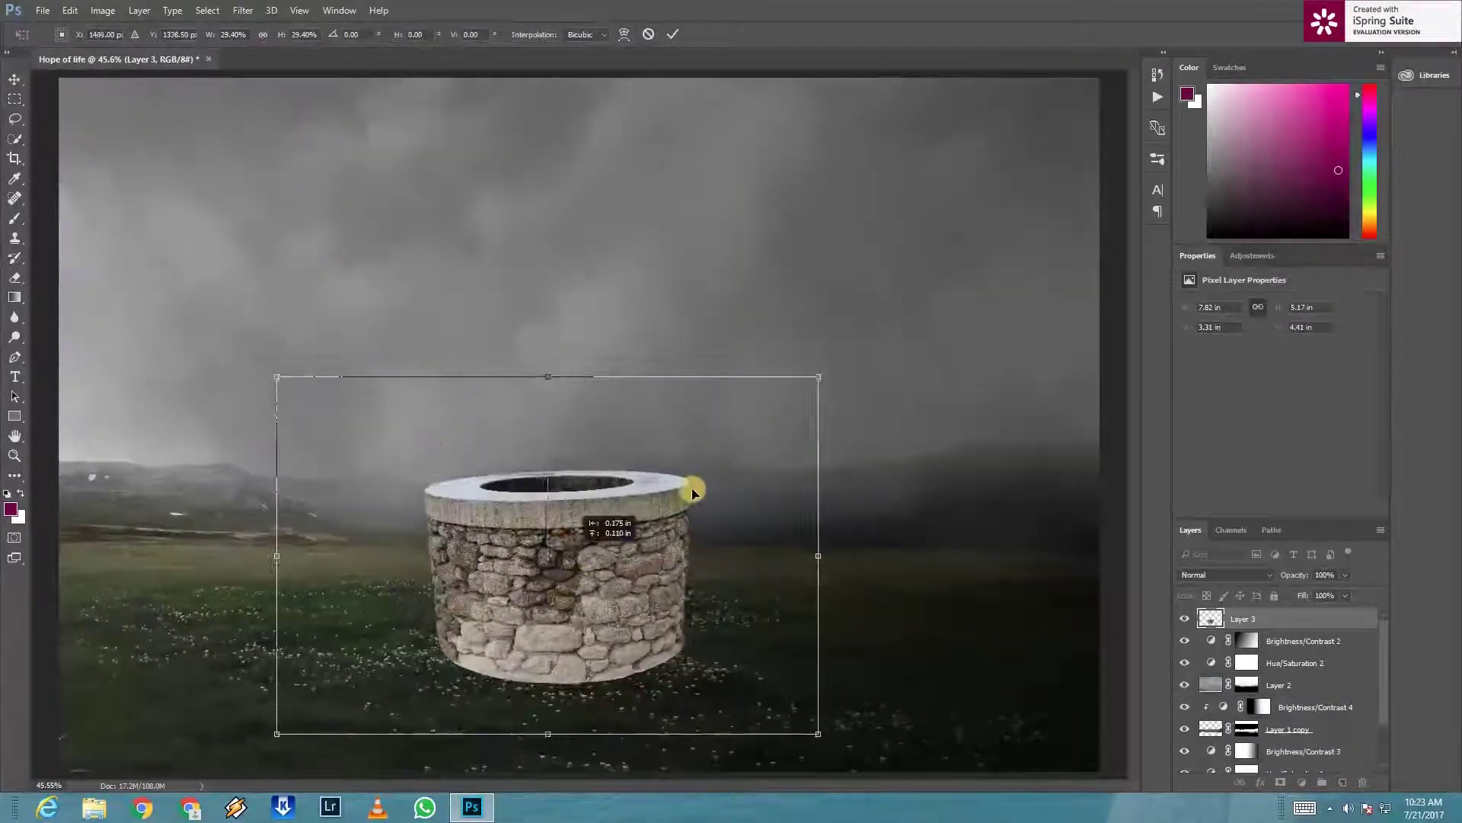
pyautogui.moveTo(792, 379); pyautogui.dragTo(757, 398)
pyautogui.moveTo(601, 541); pyautogui.dragTo(622, 558)
pyautogui.moveTo(616, 551); pyautogui.dragTo(615, 544)
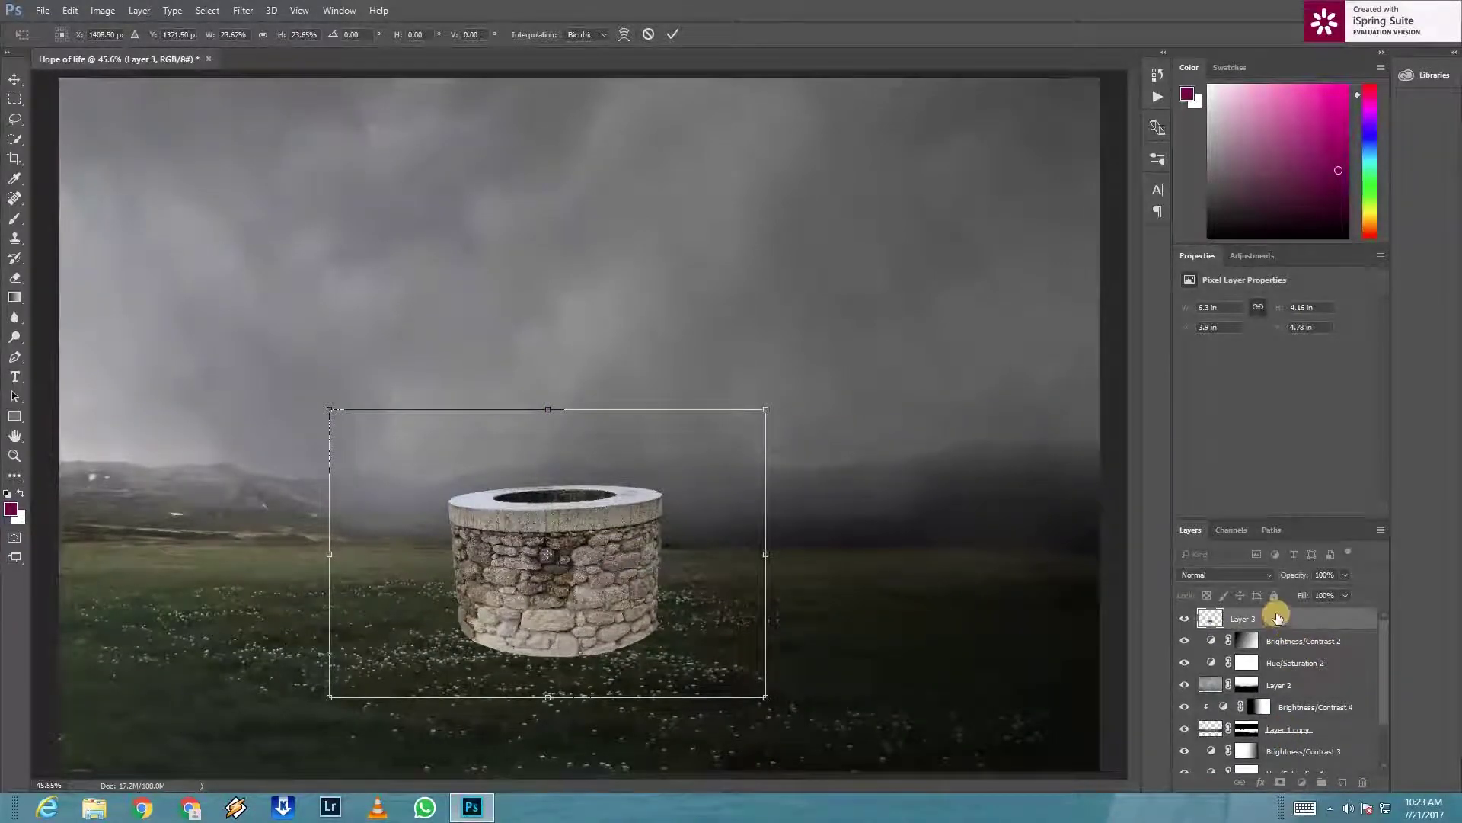
pyautogui.click(1288, 621)
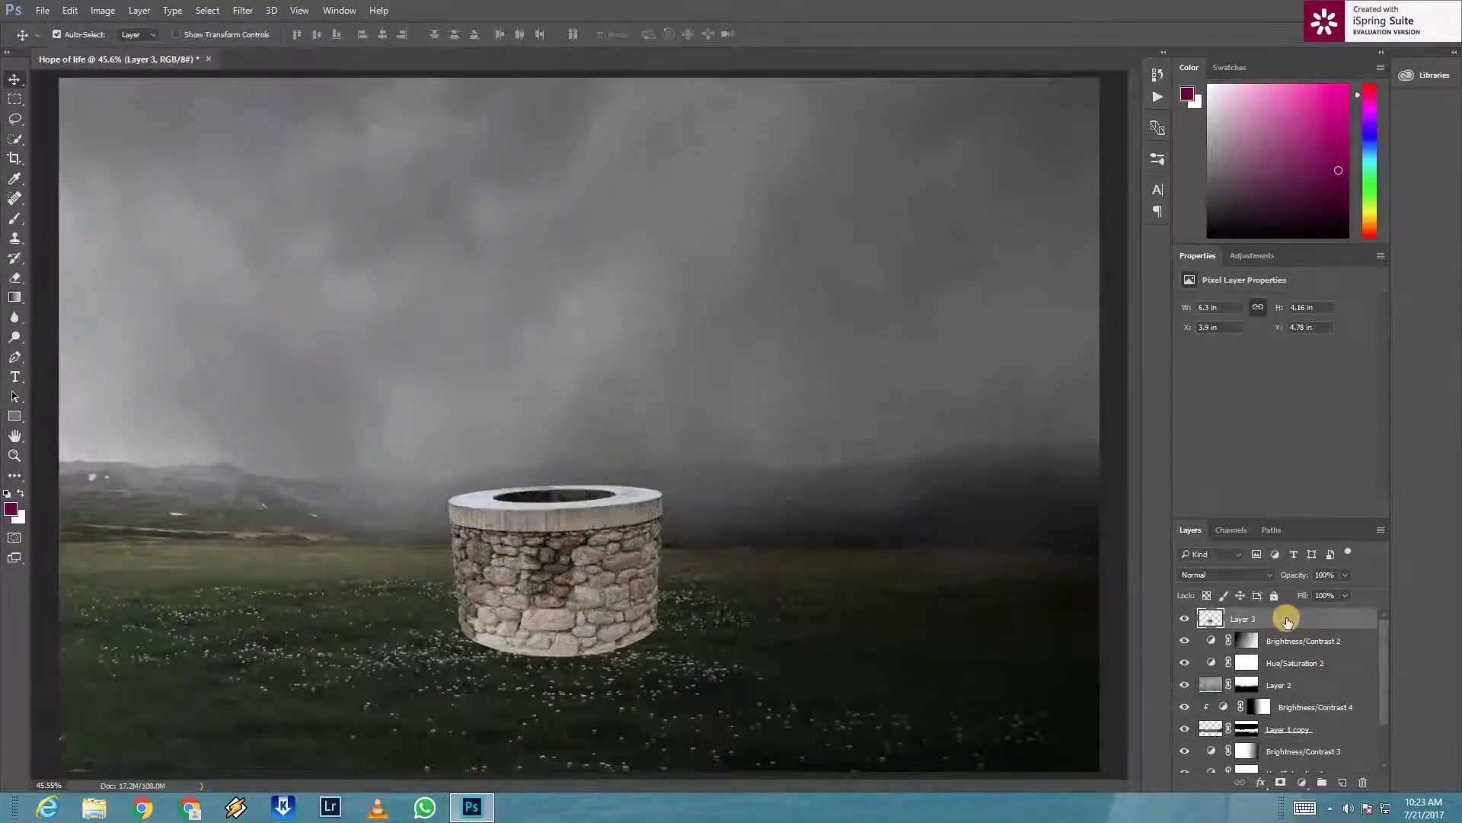
pyautogui.moveTo(1287, 621); pyautogui.dragTo(1267, 776)
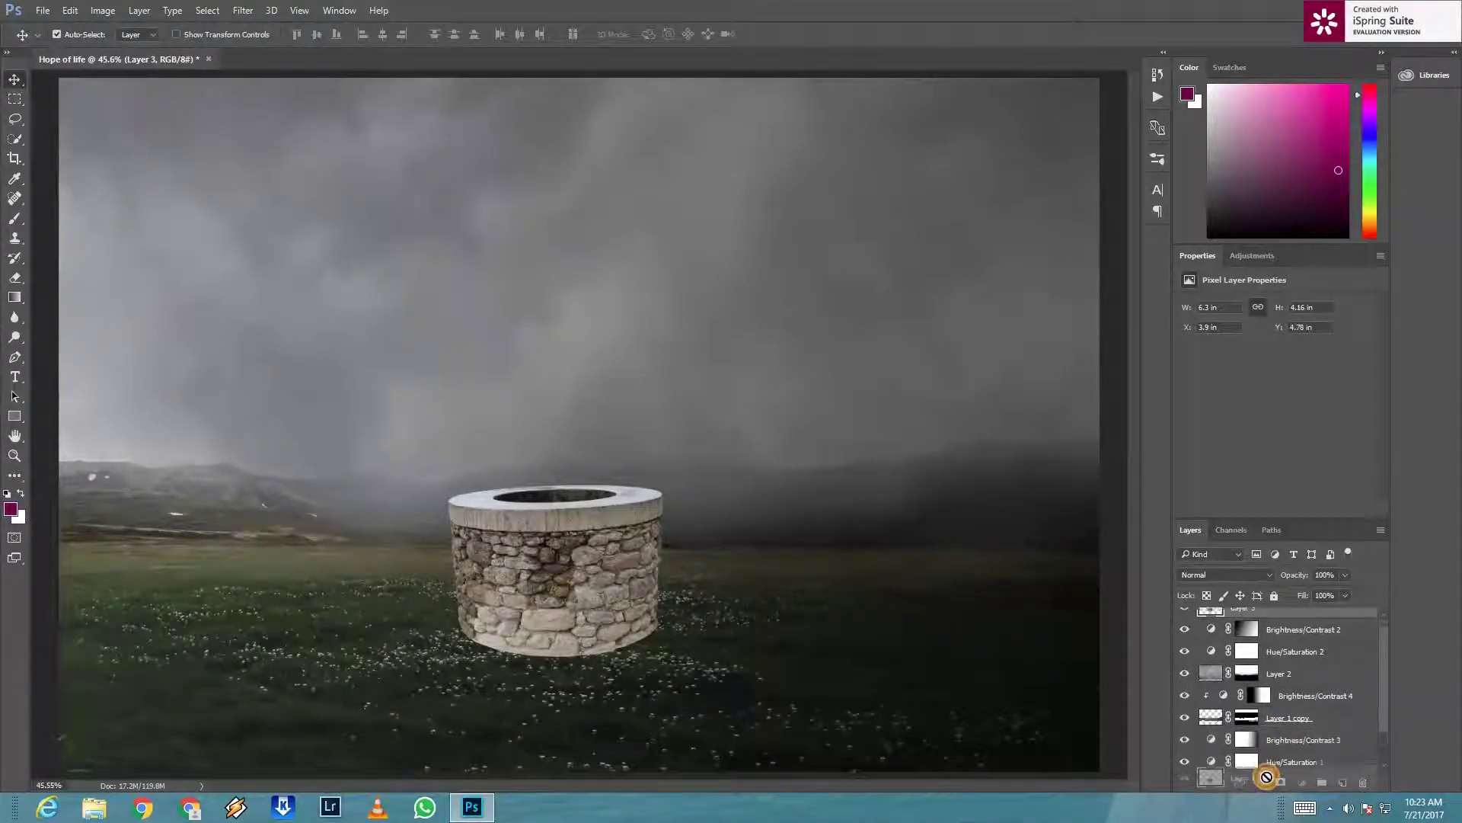
# Step: Move the well layer to the top of the layer stack
pyautogui.moveTo(1266, 777)
pyautogui.mouseDown()
pyautogui.moveTo(1323, 653)
pyautogui.moveTo(1360, 662)
pyautogui.mouseUp()
pyautogui.moveTo(1299, 728); pyautogui.dragTo(1304, 617)
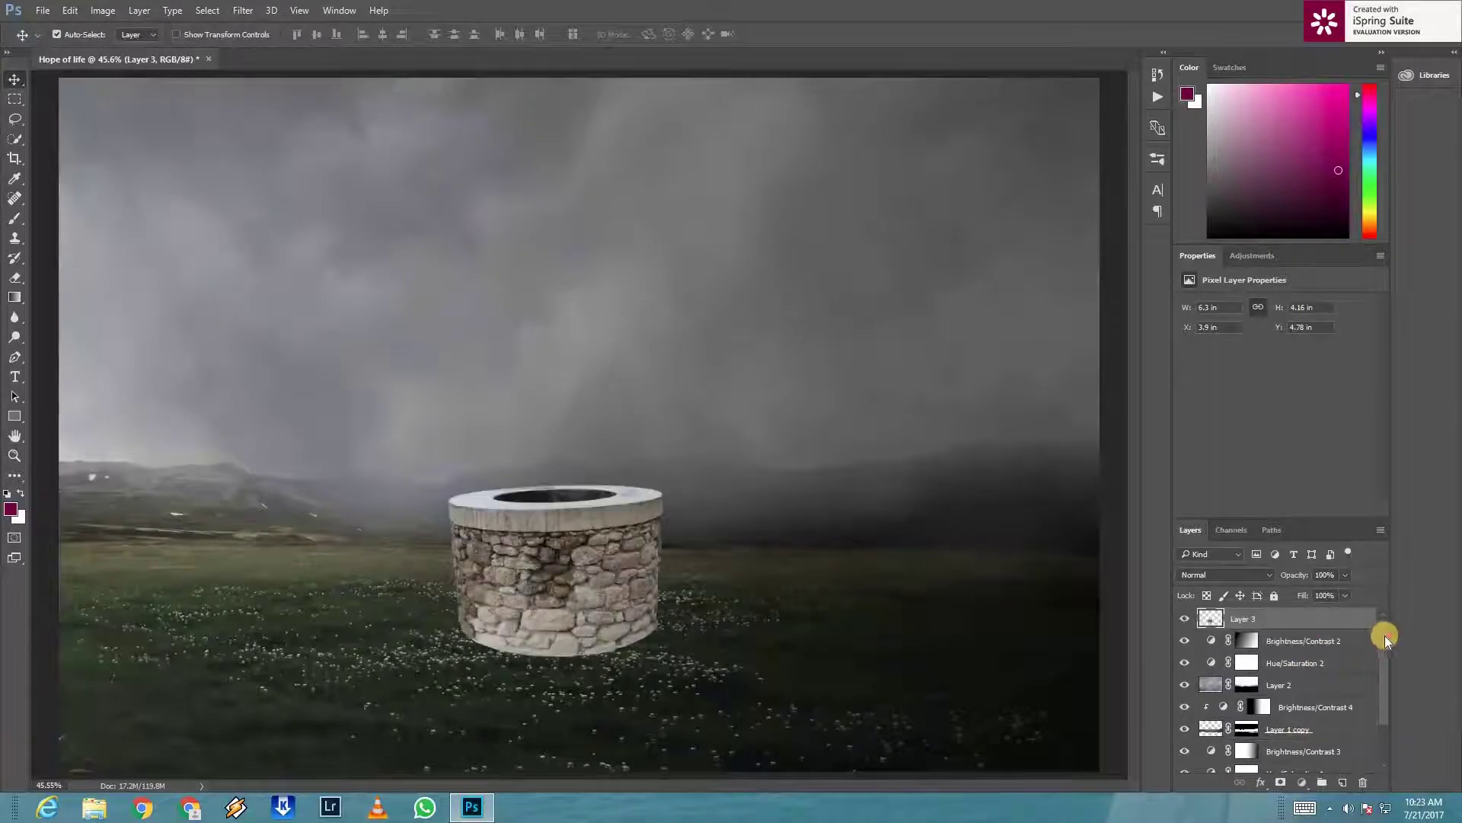
pyautogui.click(1386, 731)
pyautogui.scroll(3, 1386, 664)
# Step: Add a Brightness/Contrast layer clipped to the well, brightness about -101 with raised contrast
pyautogui.click(1301, 782)
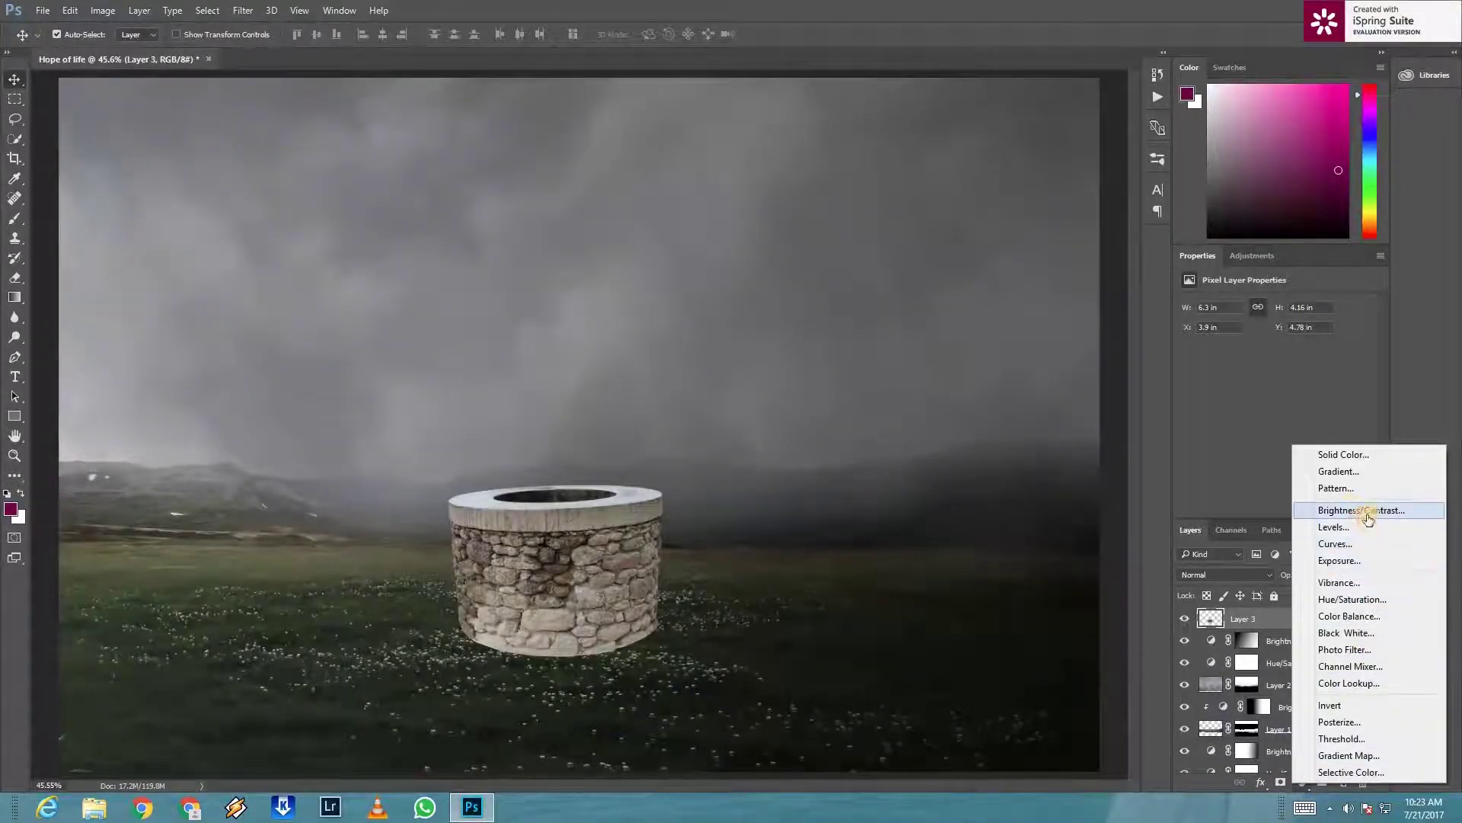
pyautogui.click(1355, 511)
pyautogui.moveTo(1205, 336); pyautogui.dragTo(1212, 337)
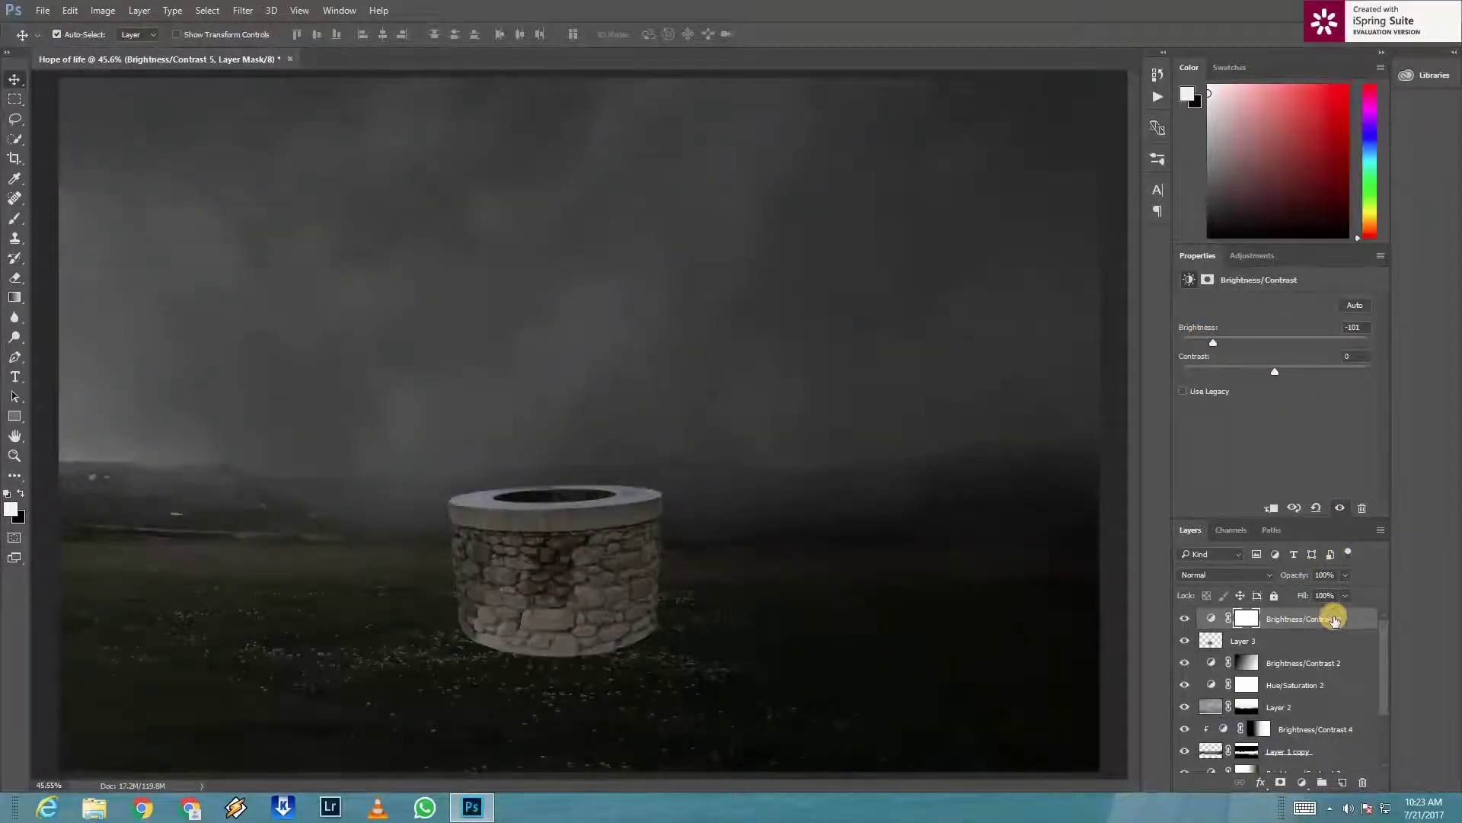
pyautogui.rightClick(1254, 509)
pyautogui.click(1217, 377)
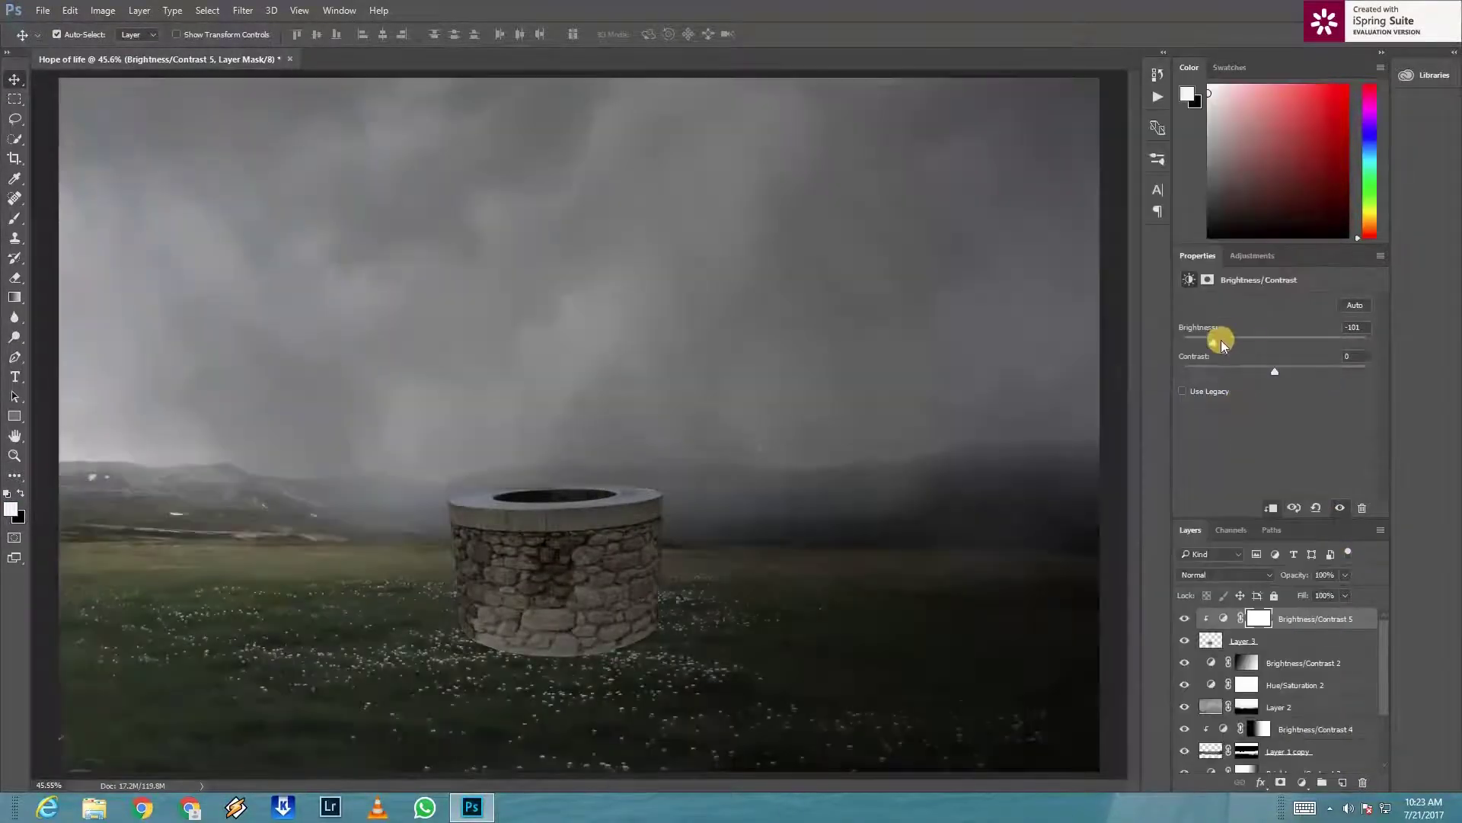
pyautogui.moveTo(1199, 344); pyautogui.dragTo(1203, 346)
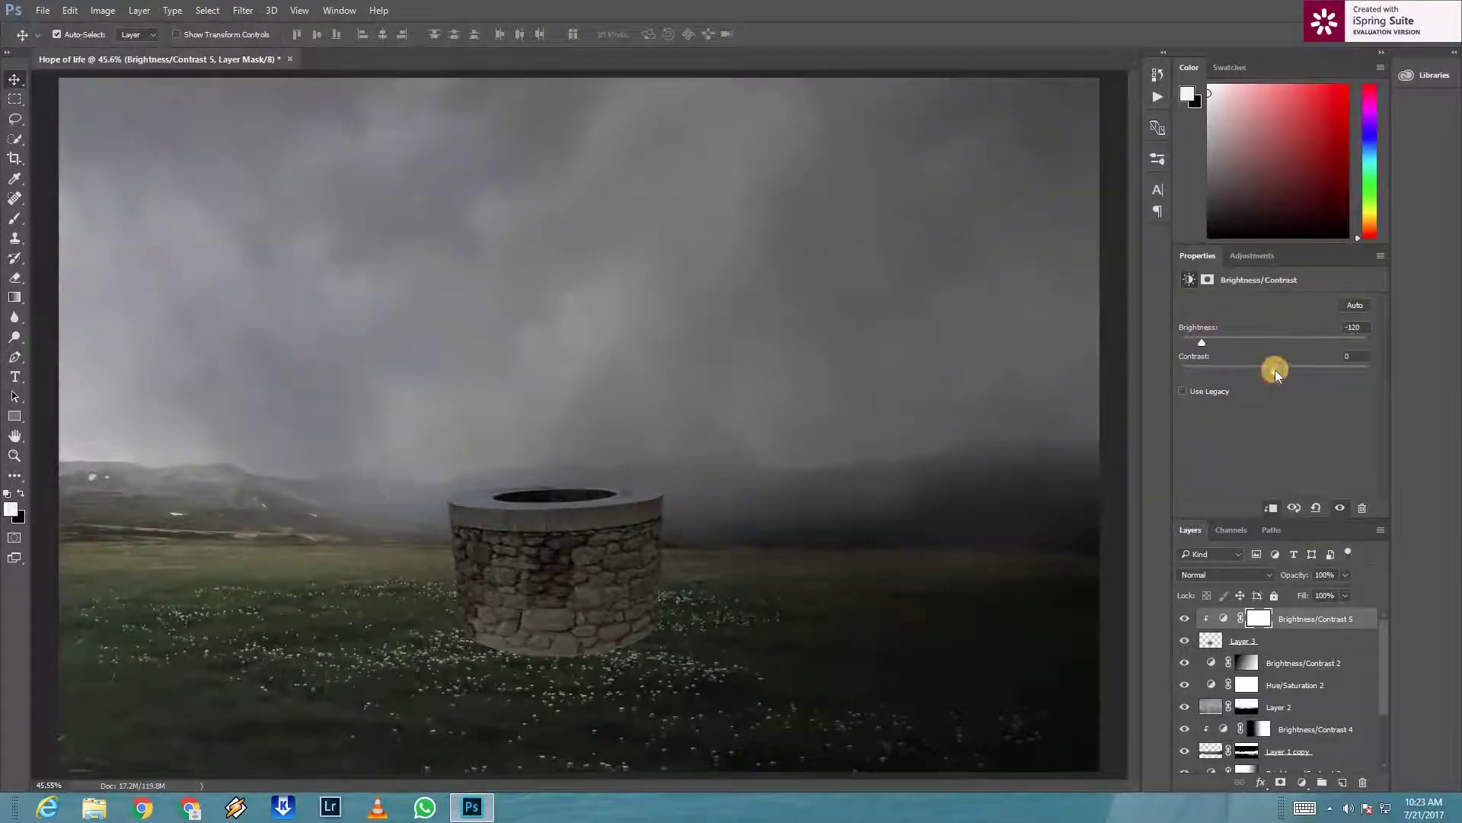
pyautogui.moveTo(1317, 367); pyautogui.dragTo(1333, 365)
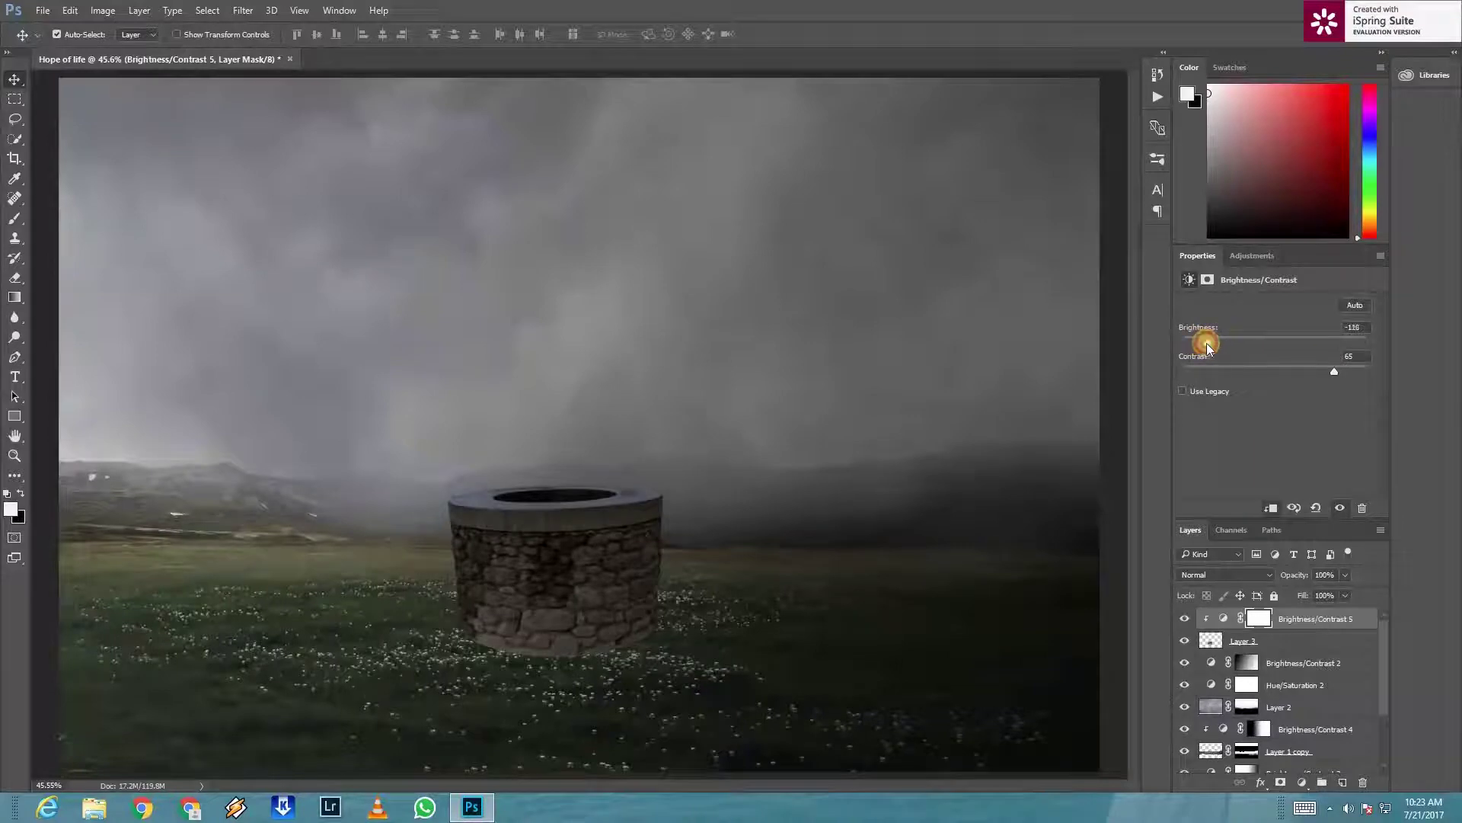
# Step: Draw a diagonal gradient across the well on the Brightness/Contrast 5 mask
pyautogui.click(1259, 618)
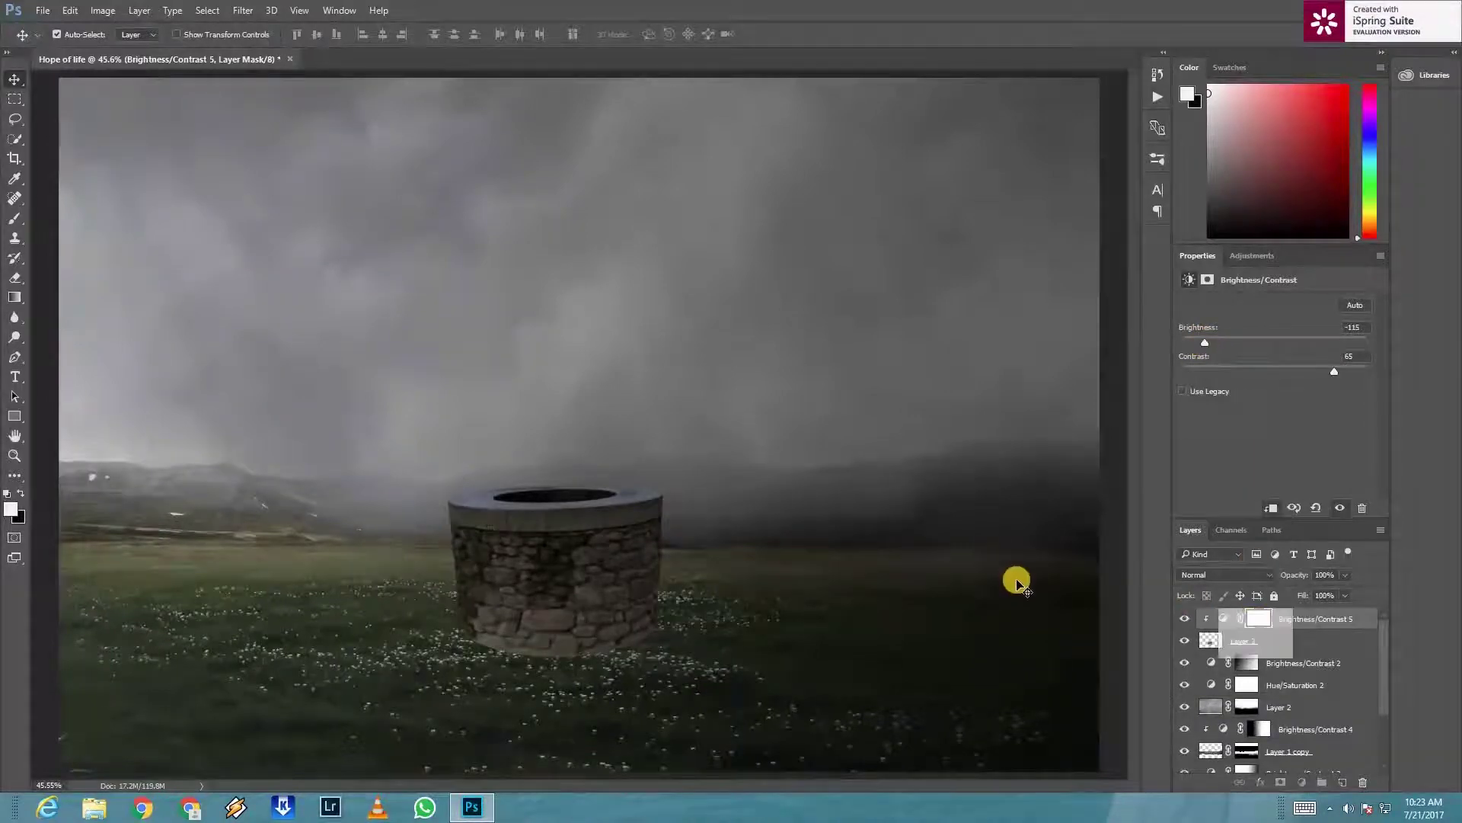
pyautogui.click(14, 297)
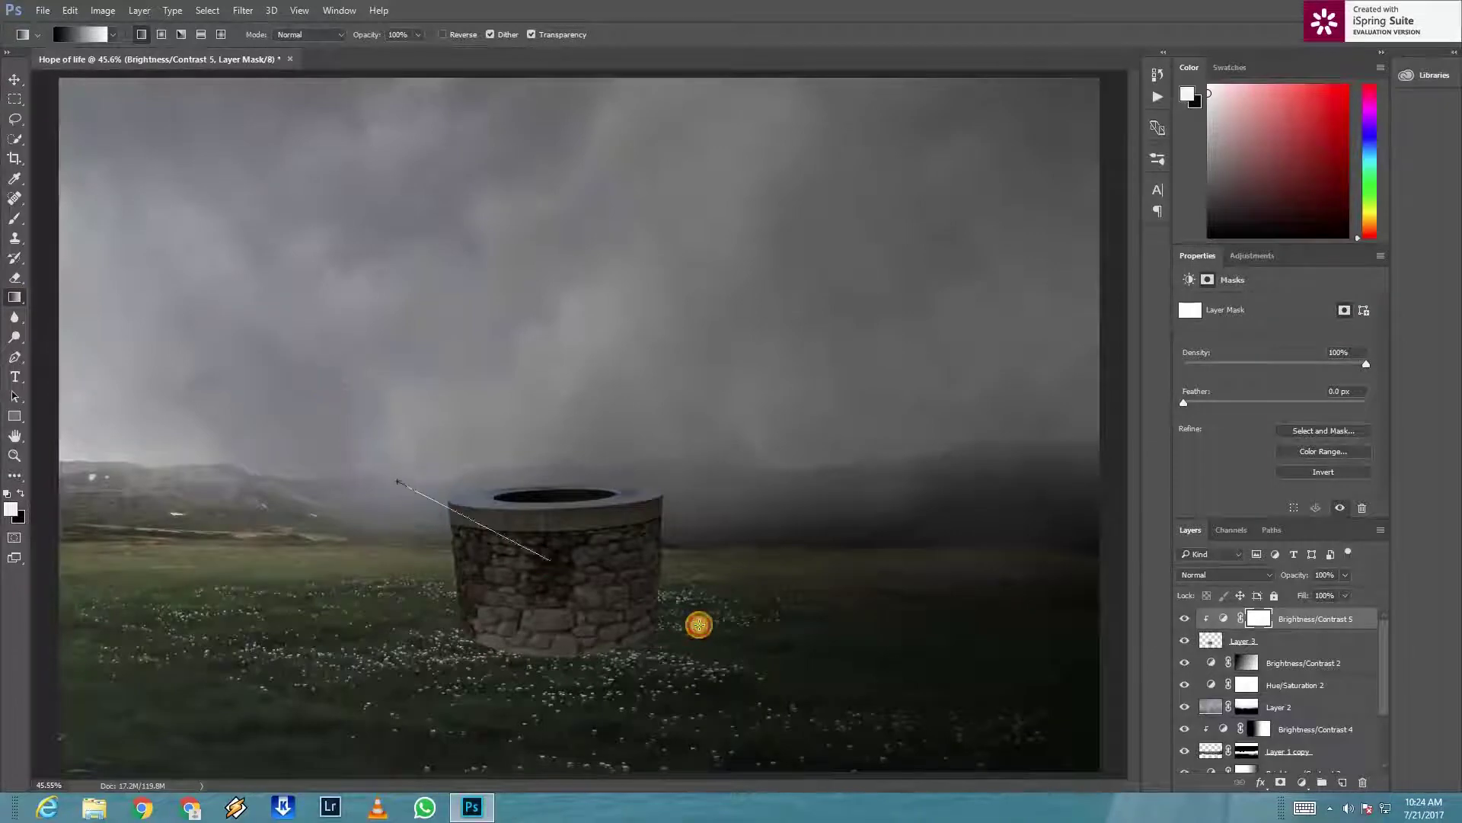
pyautogui.moveTo(142, 415)
pyautogui.mouseDown()
pyautogui.moveTo(910, 733)
pyautogui.moveTo(866, 713)
pyautogui.mouseUp()
pyautogui.moveTo(571, 604)
pyautogui.mouseDown()
pyautogui.moveTo(274, 472)
pyautogui.moveTo(362, 471)
pyautogui.moveTo(625, 577)
pyautogui.mouseUp()
pyautogui.hotkey('ctrl', 'alt', 'z')
pyautogui.hotkey('ctrl', 'alt', 'z')
pyautogui.hotkey('ctrl', 'z')
pyautogui.hotkey('ctrl', 'alt', 'z')
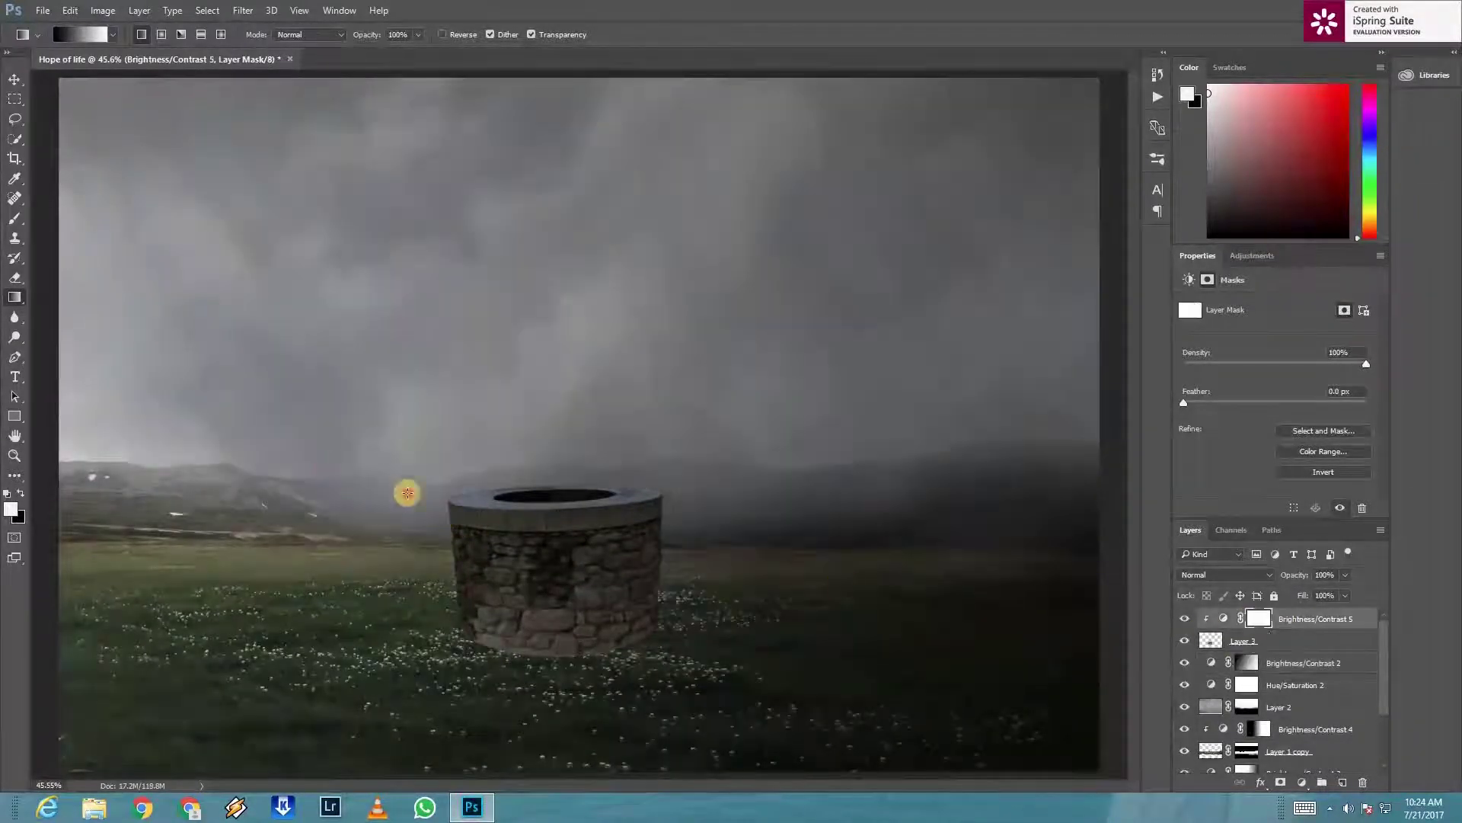
# Step: Redraw the mask gradient over the well until part of it stays brighter
pyautogui.moveTo(633, 571); pyautogui.dragTo(633, 571)
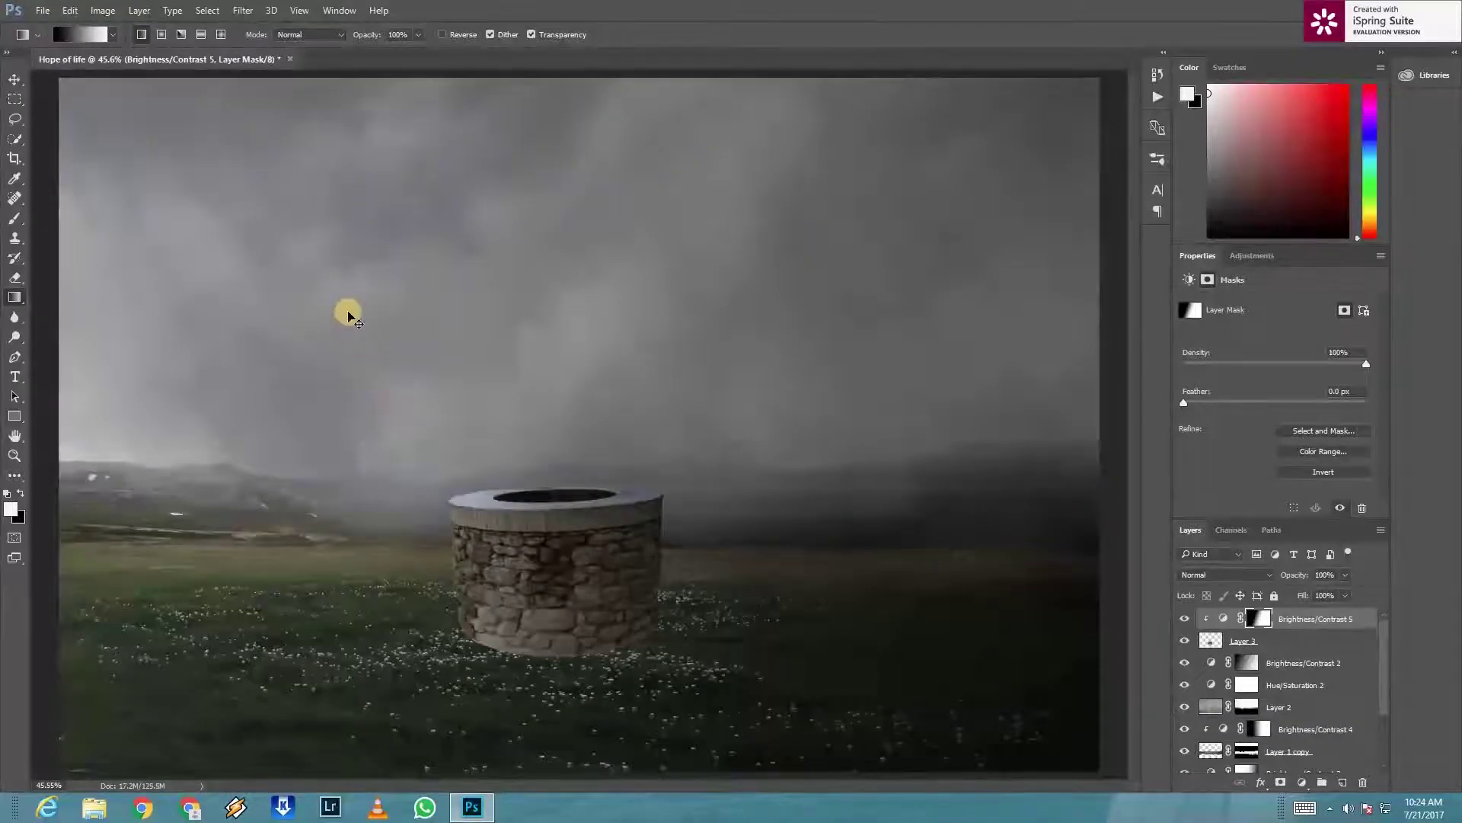
pyautogui.hotkey('ctrl', 'z')
pyautogui.moveTo(607, 556); pyautogui.dragTo(610, 551)
pyautogui.hotkey('ctrl', 'z')
pyautogui.moveTo(371, 381); pyautogui.dragTo(697, 648)
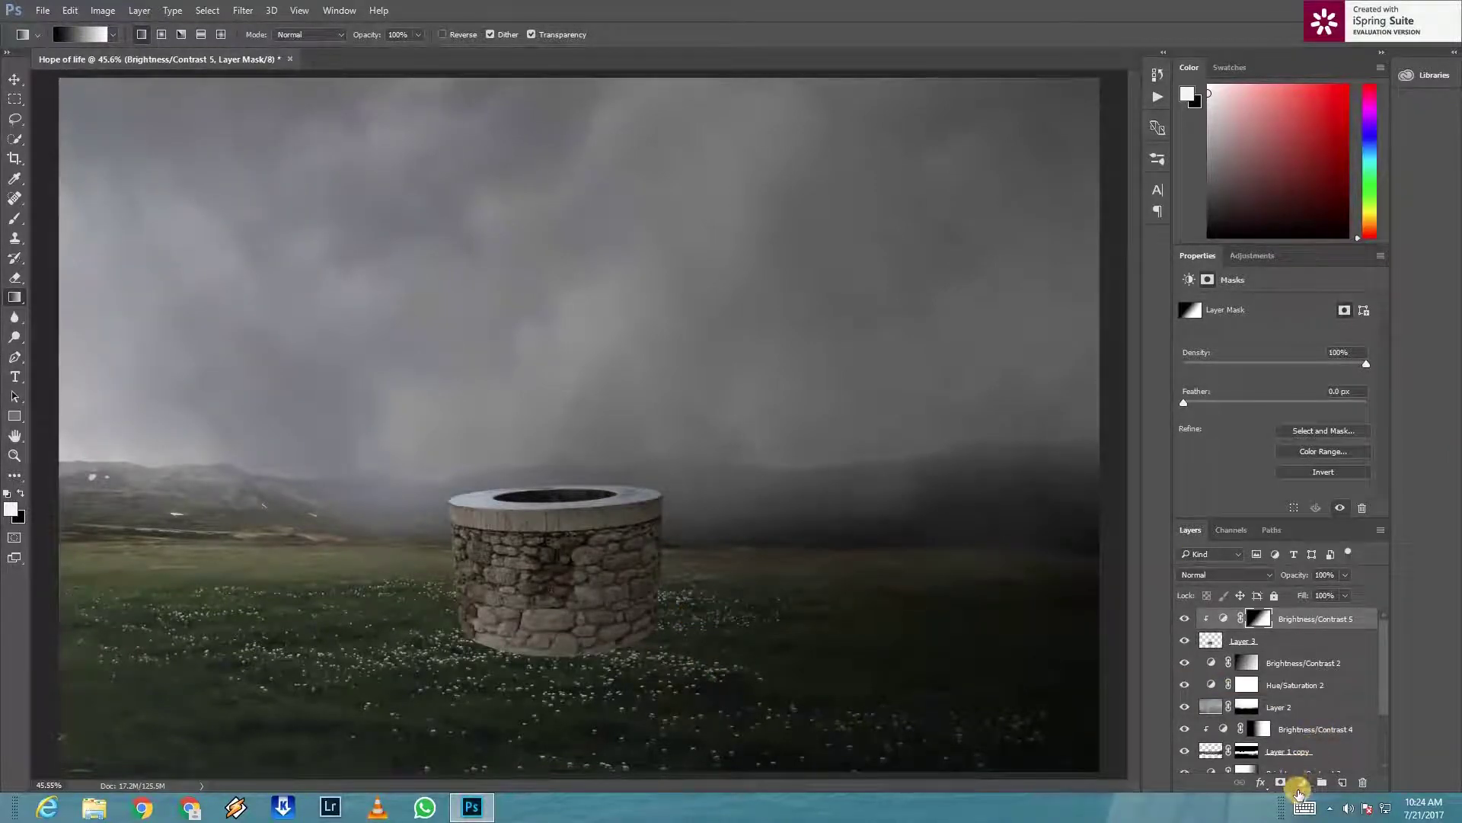
pyautogui.click(1302, 782)
# Step: Add a clipped Levels layer with black input at 23, faded across the well by a gradient
pyautogui.click(1333, 531)
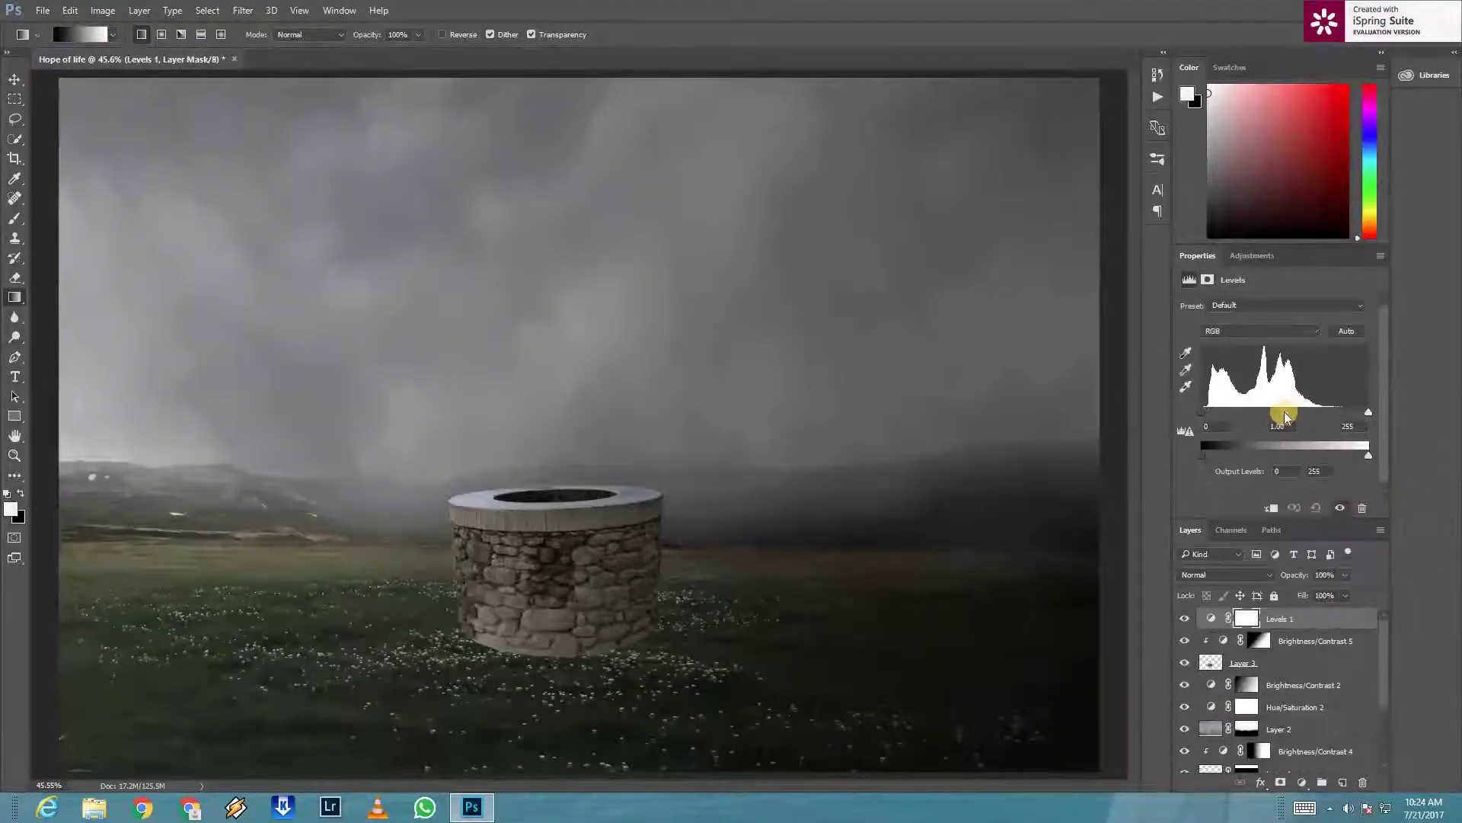
pyautogui.moveTo(1201, 411); pyautogui.dragTo(1207, 412)
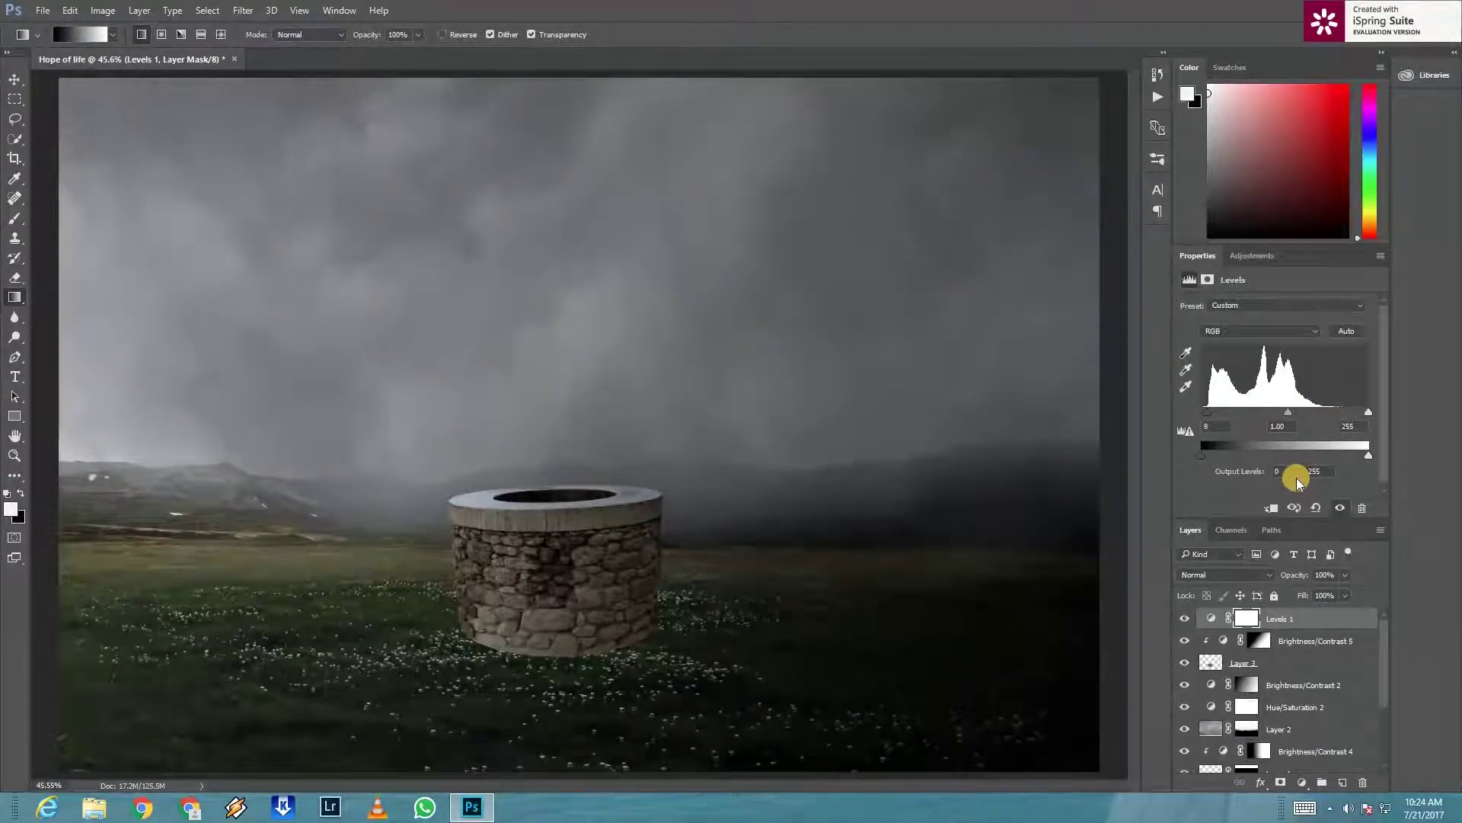
pyautogui.rightClick(1304, 618)
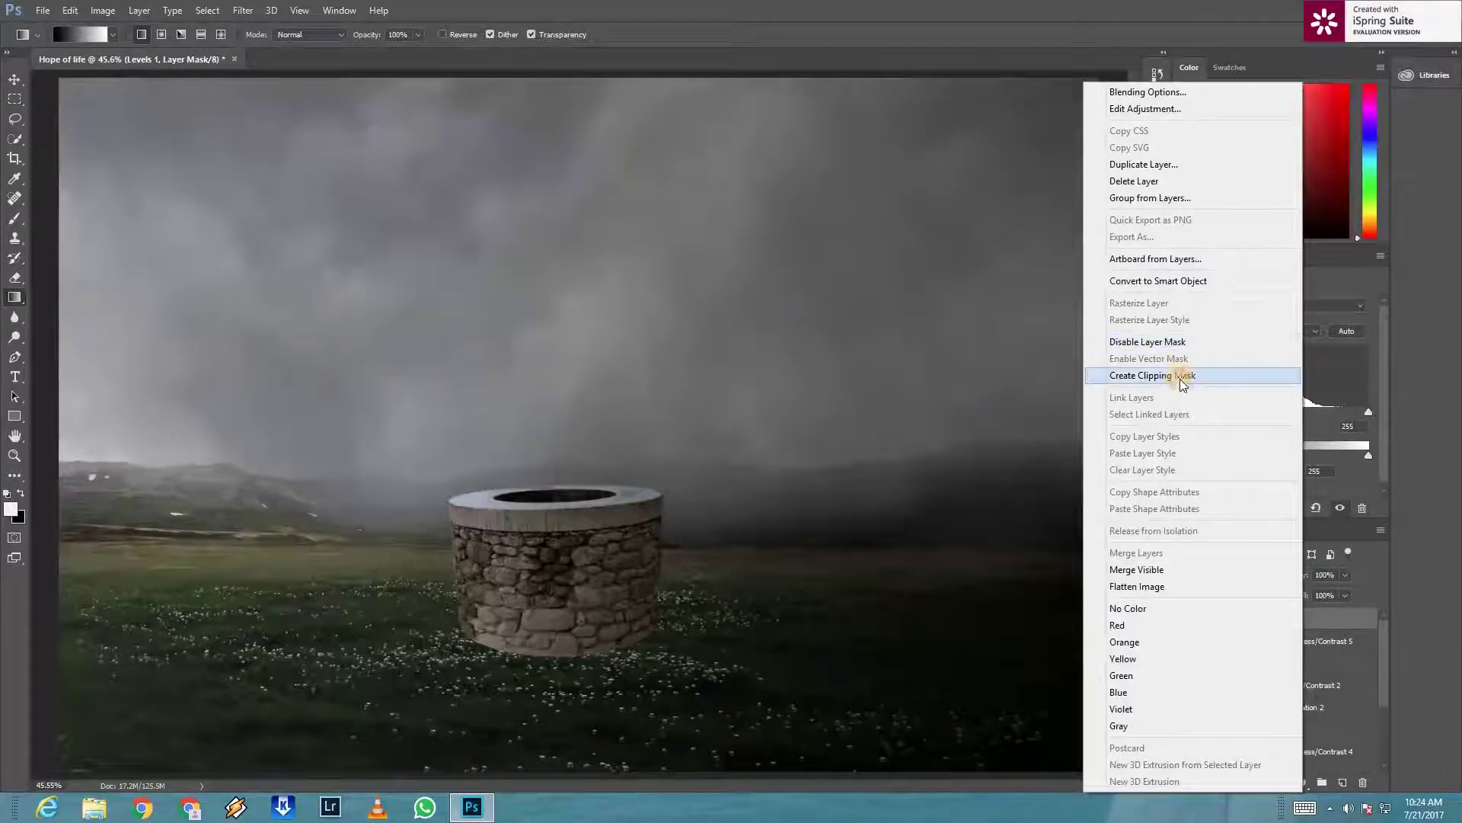
pyautogui.click(1183, 376)
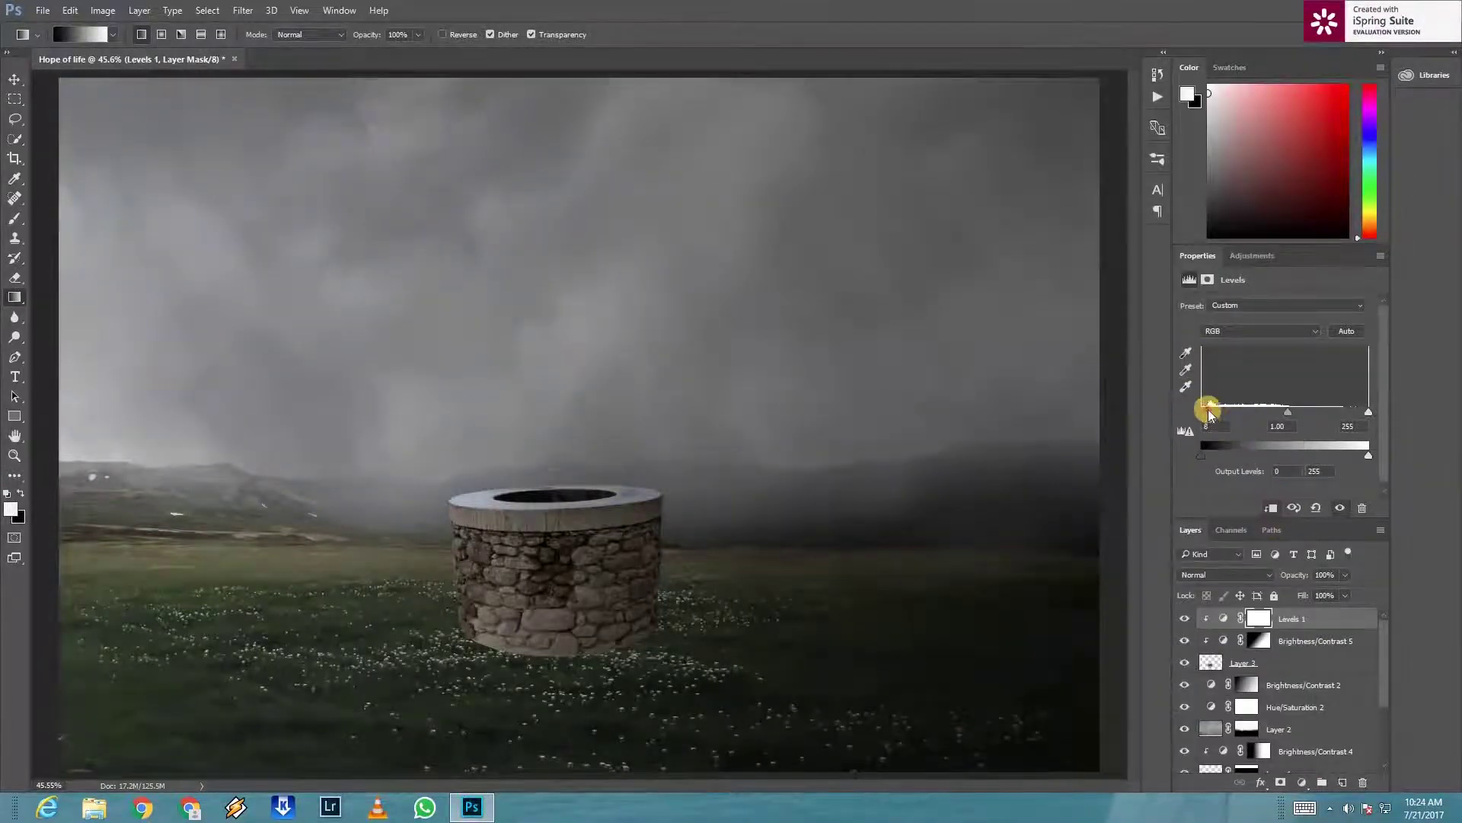
pyautogui.moveTo(1248, 415); pyautogui.dragTo(1220, 416)
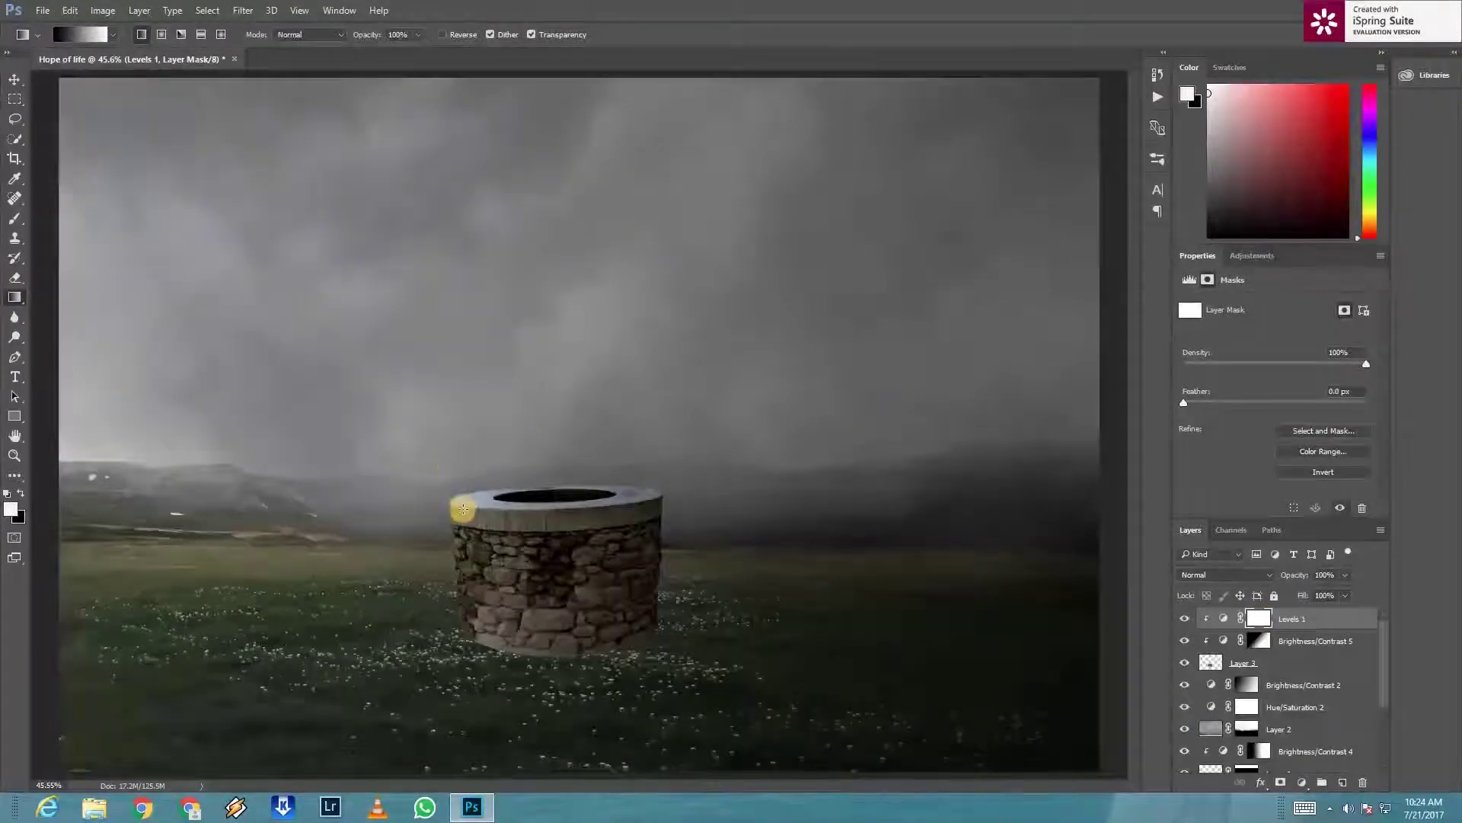
pyautogui.moveTo(454, 477); pyautogui.dragTo(614, 601)
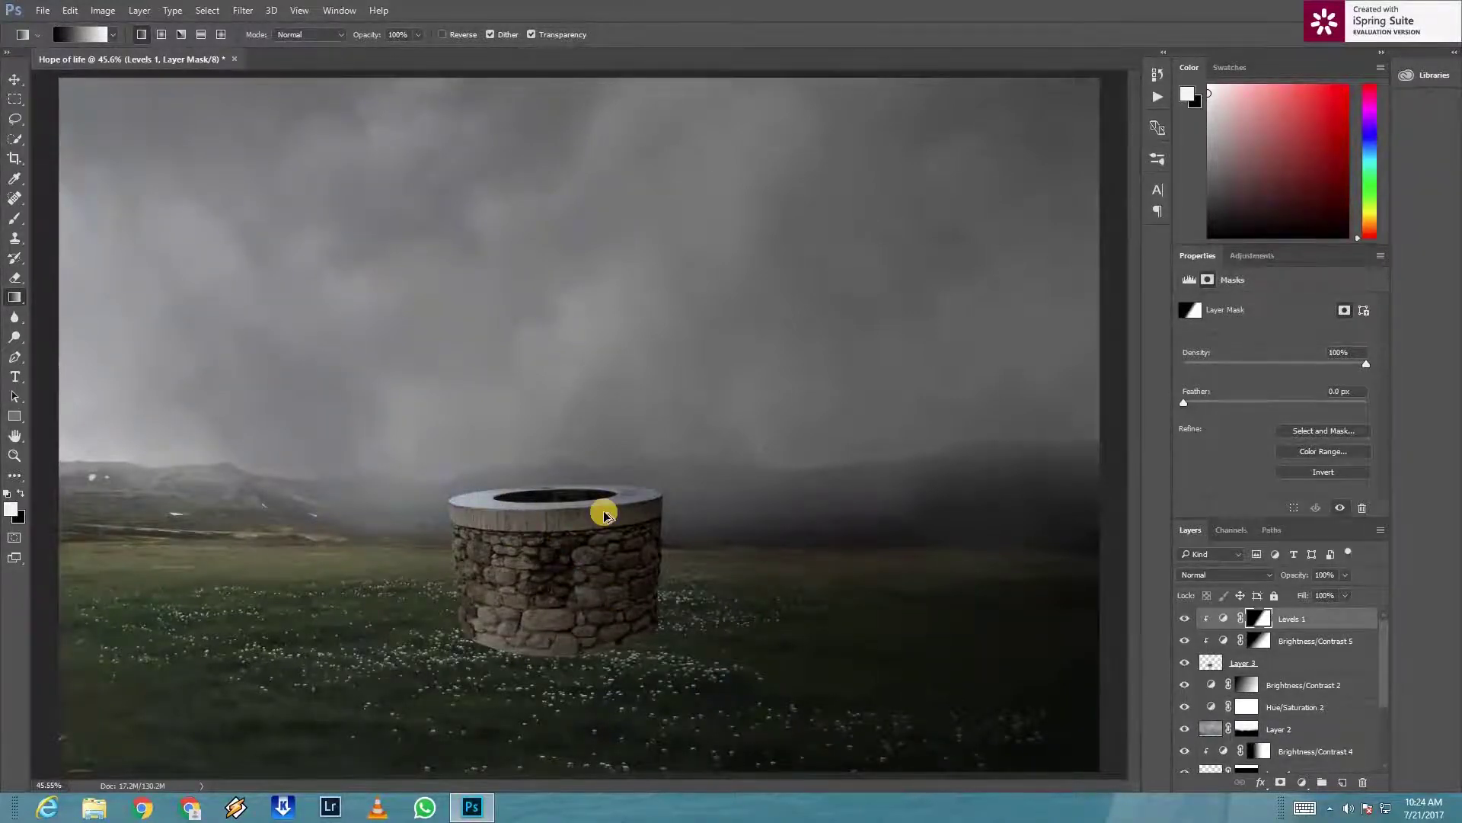
pyautogui.scroll(1, 604, 516)
pyautogui.scroll(1, 517, 611)
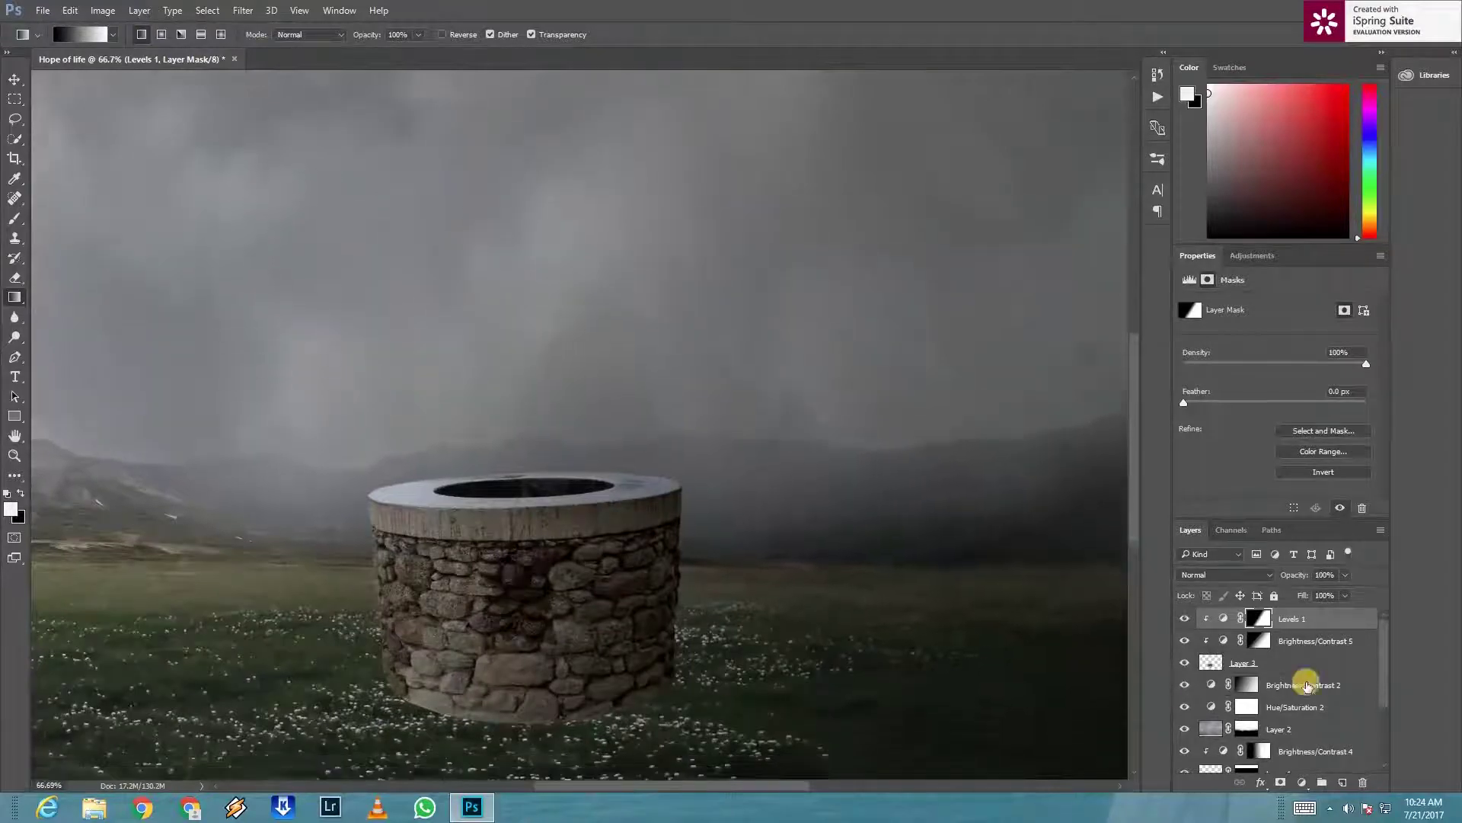
pyautogui.scroll(-1, 1232, 646)
# Step: Paint black on Layer 3's mask with a size-100, 44% brush along the well's base
pyautogui.click(1301, 643)
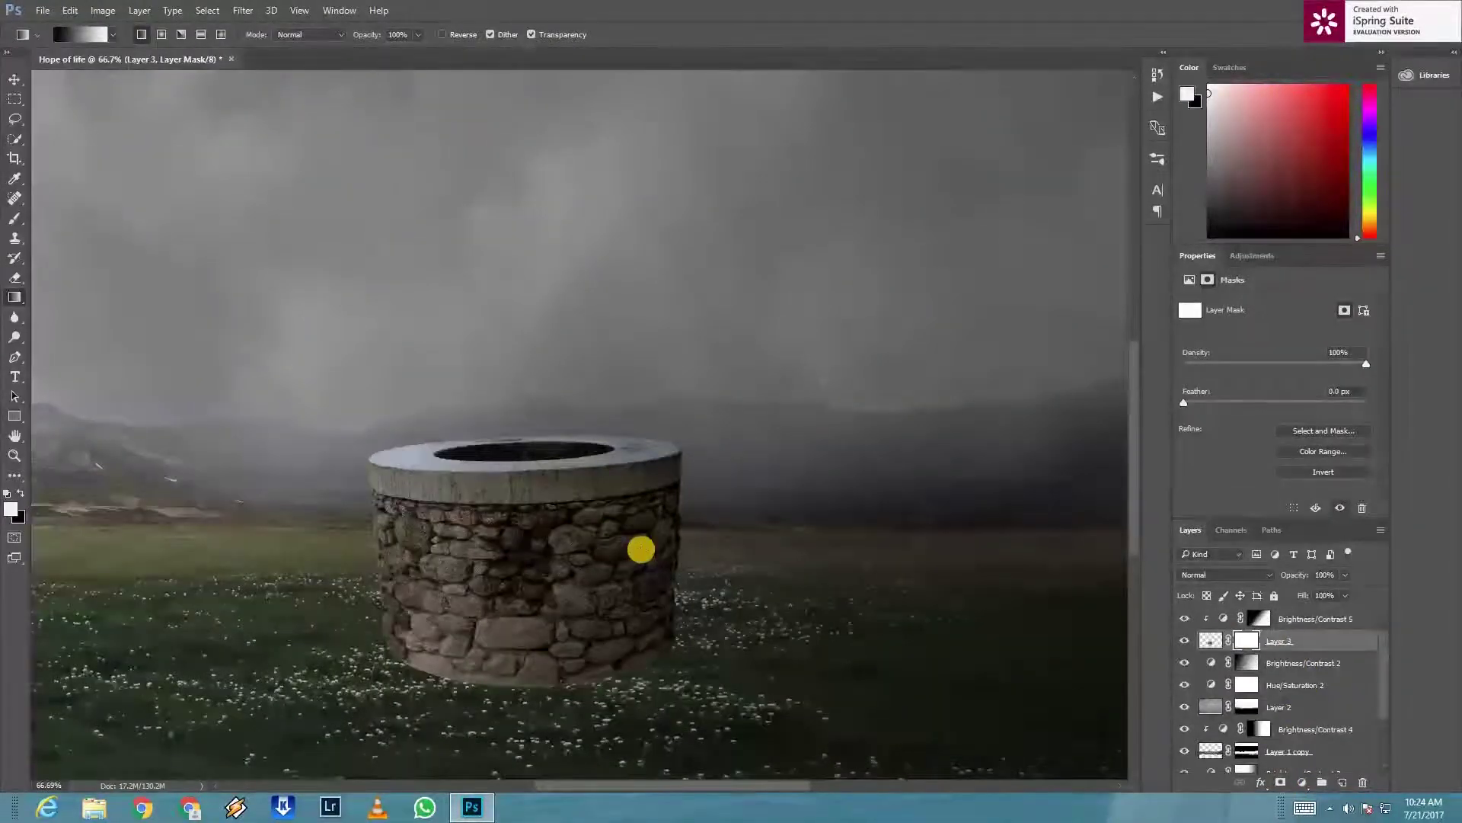
pyautogui.press('b')
pyautogui.press('[')
pyautogui.press('[')
pyautogui.press('[')
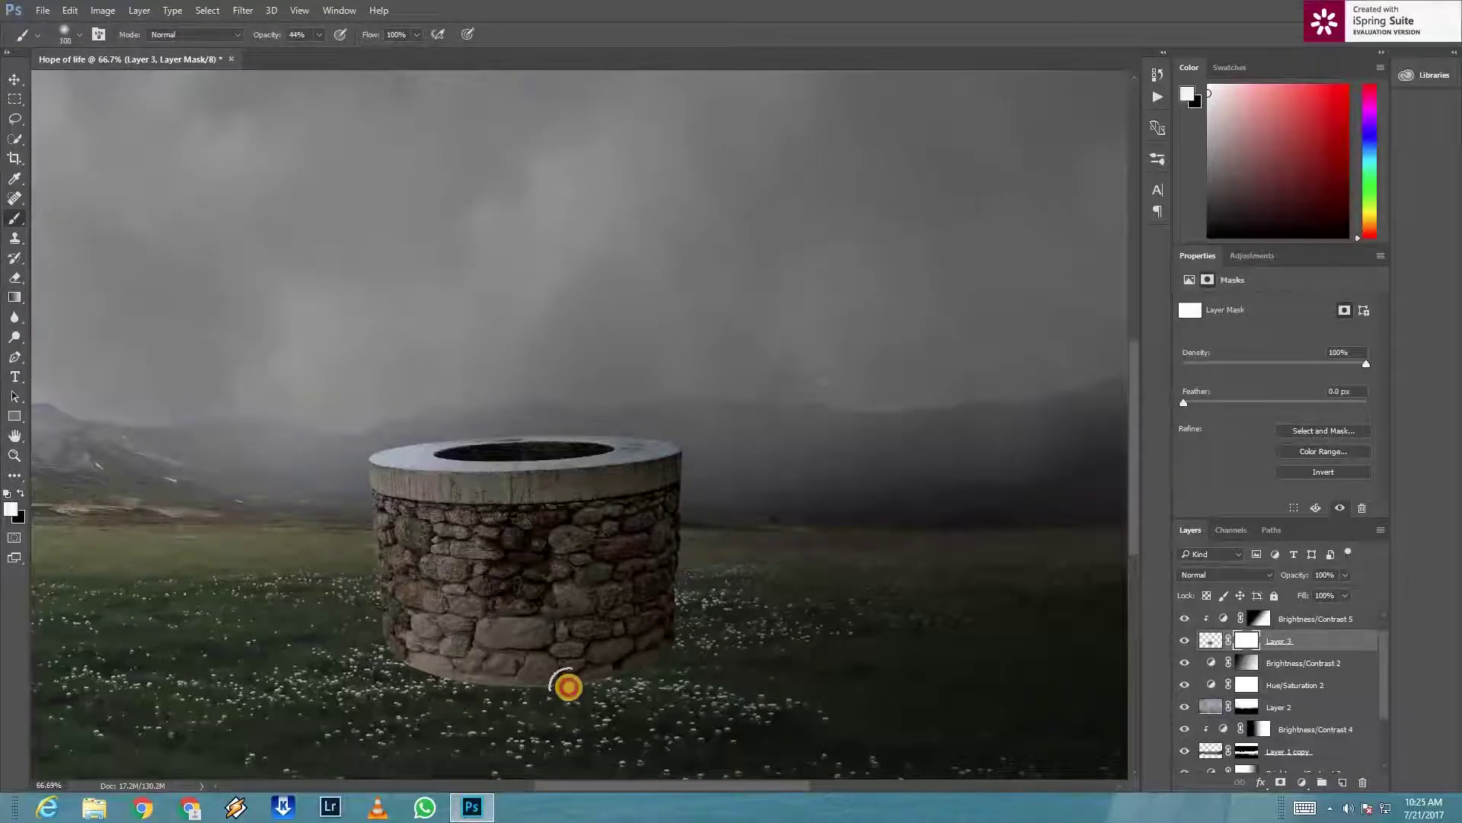
pyautogui.press('x')
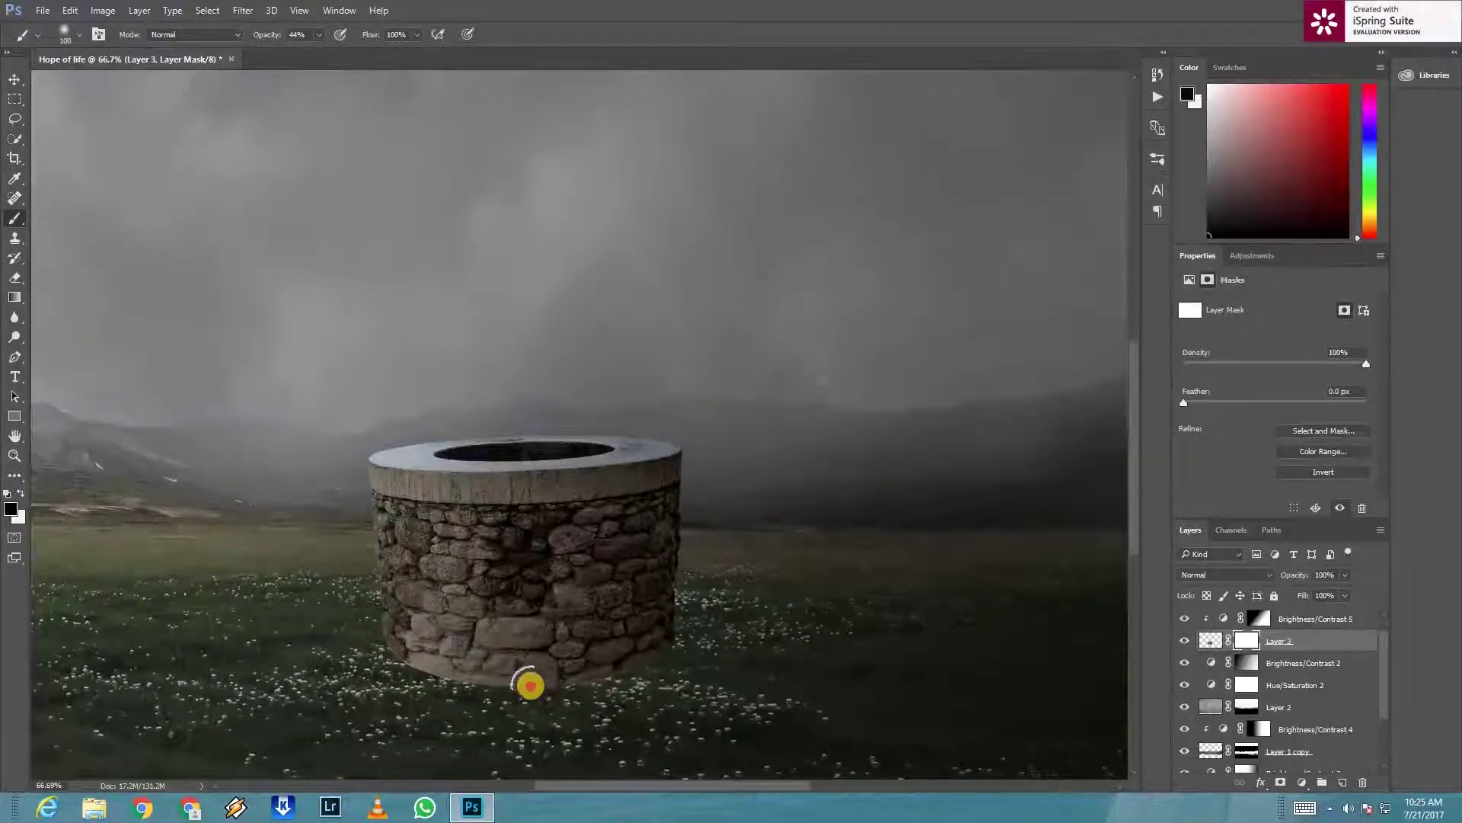
pyautogui.moveTo(461, 691); pyautogui.dragTo(404, 677)
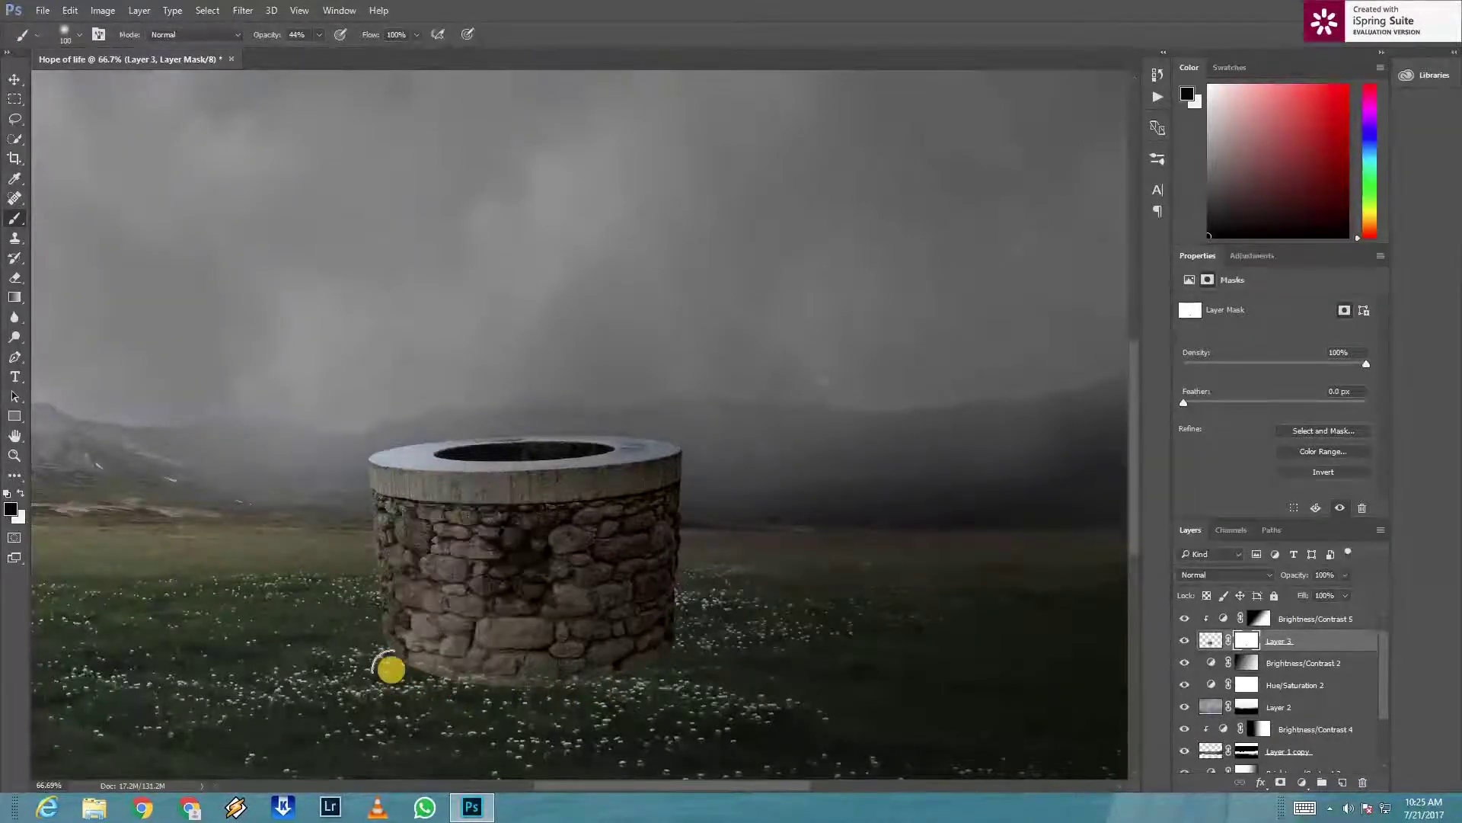
pyautogui.moveTo(584, 686); pyautogui.dragTo(653, 668)
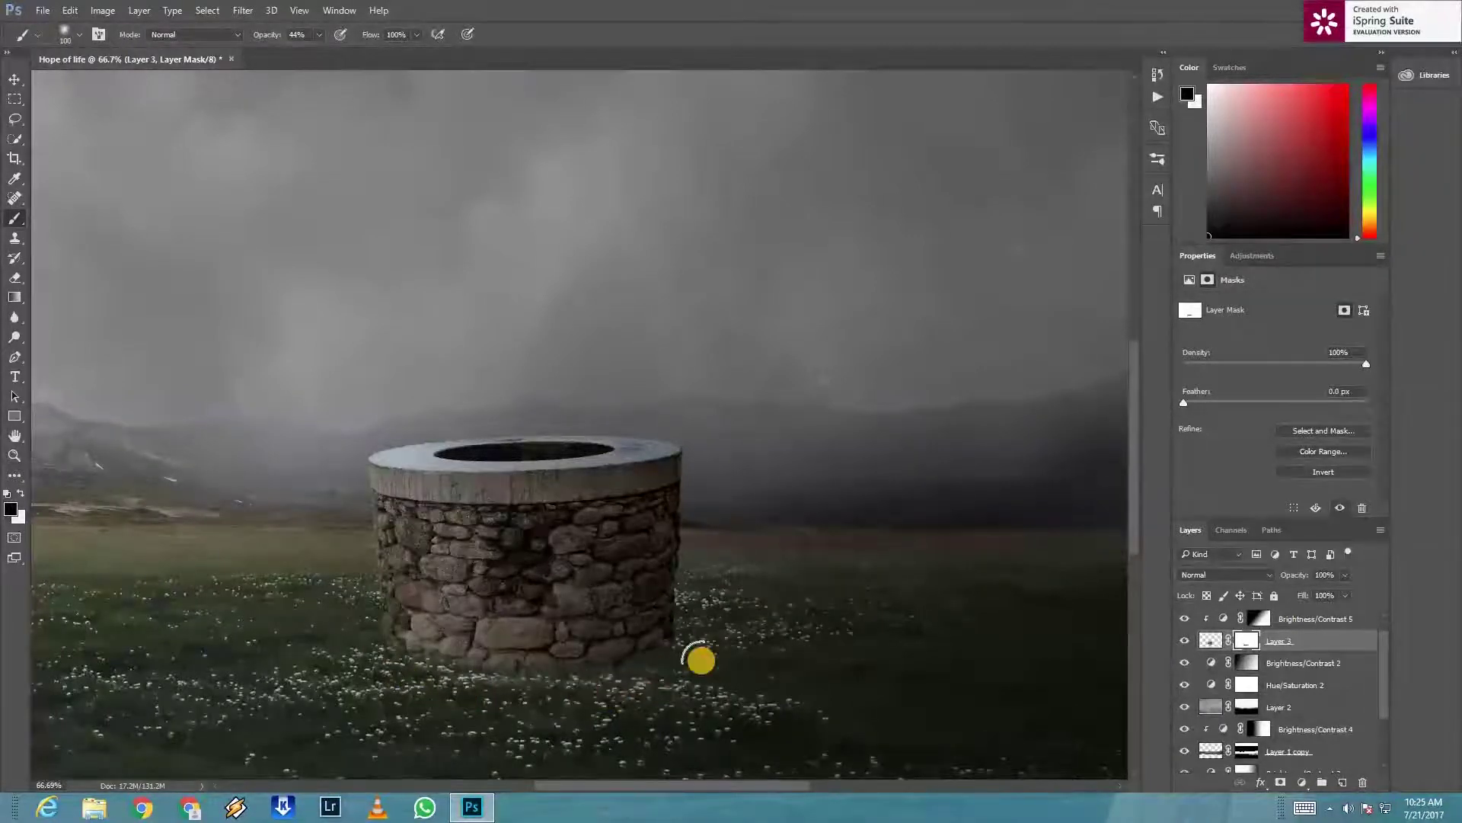
pyautogui.moveTo(373, 642)
pyautogui.mouseDown()
pyautogui.moveTo(495, 701)
pyautogui.moveTo(709, 686)
pyautogui.moveTo(428, 679)
pyautogui.moveTo(366, 645)
pyautogui.moveTo(363, 617)
pyautogui.mouseUp()
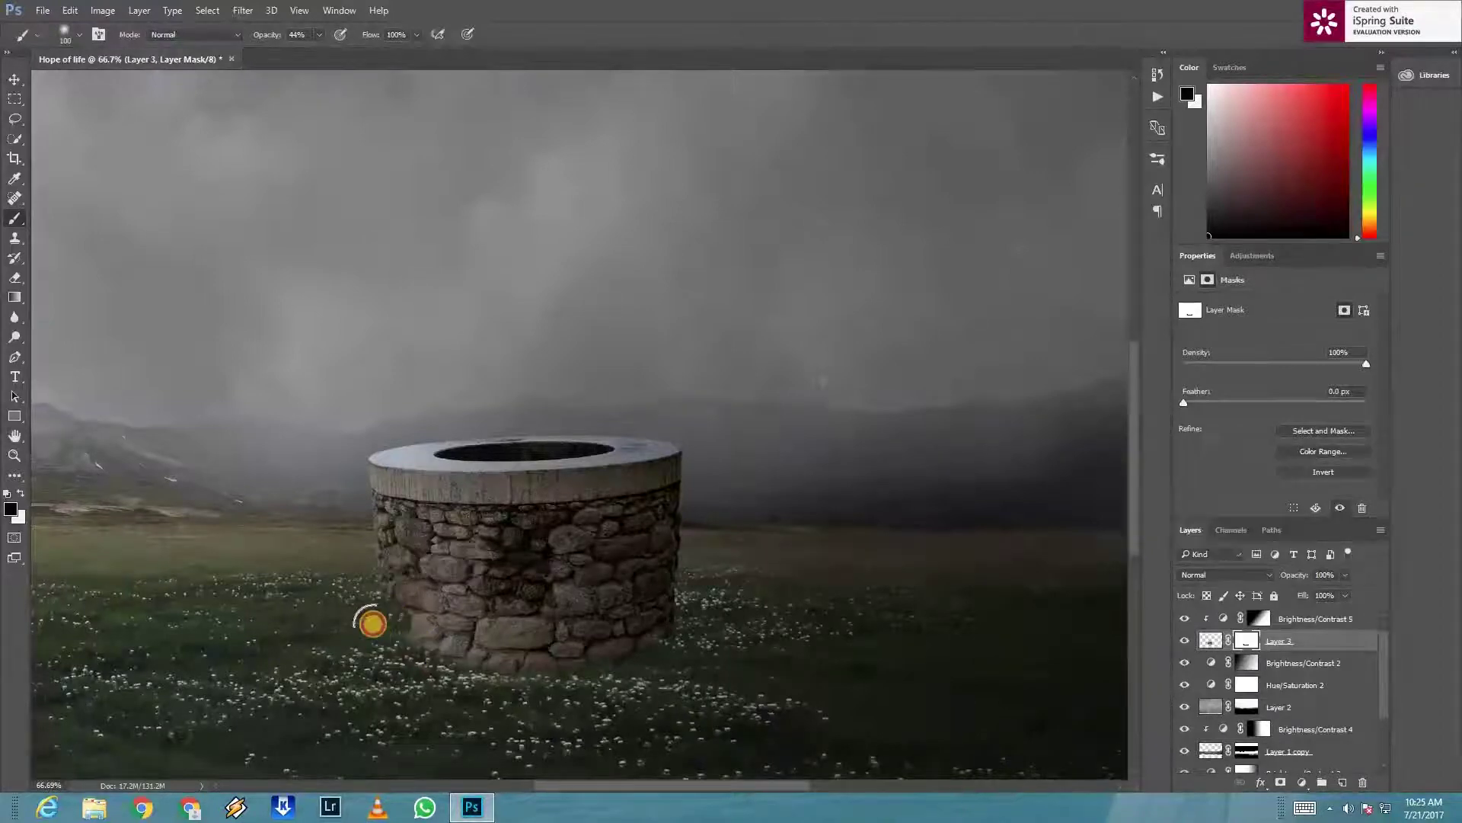
pyautogui.moveTo(356, 611)
pyautogui.mouseDown()
pyautogui.moveTo(418, 651)
pyautogui.moveTo(351, 593)
pyautogui.mouseUp()
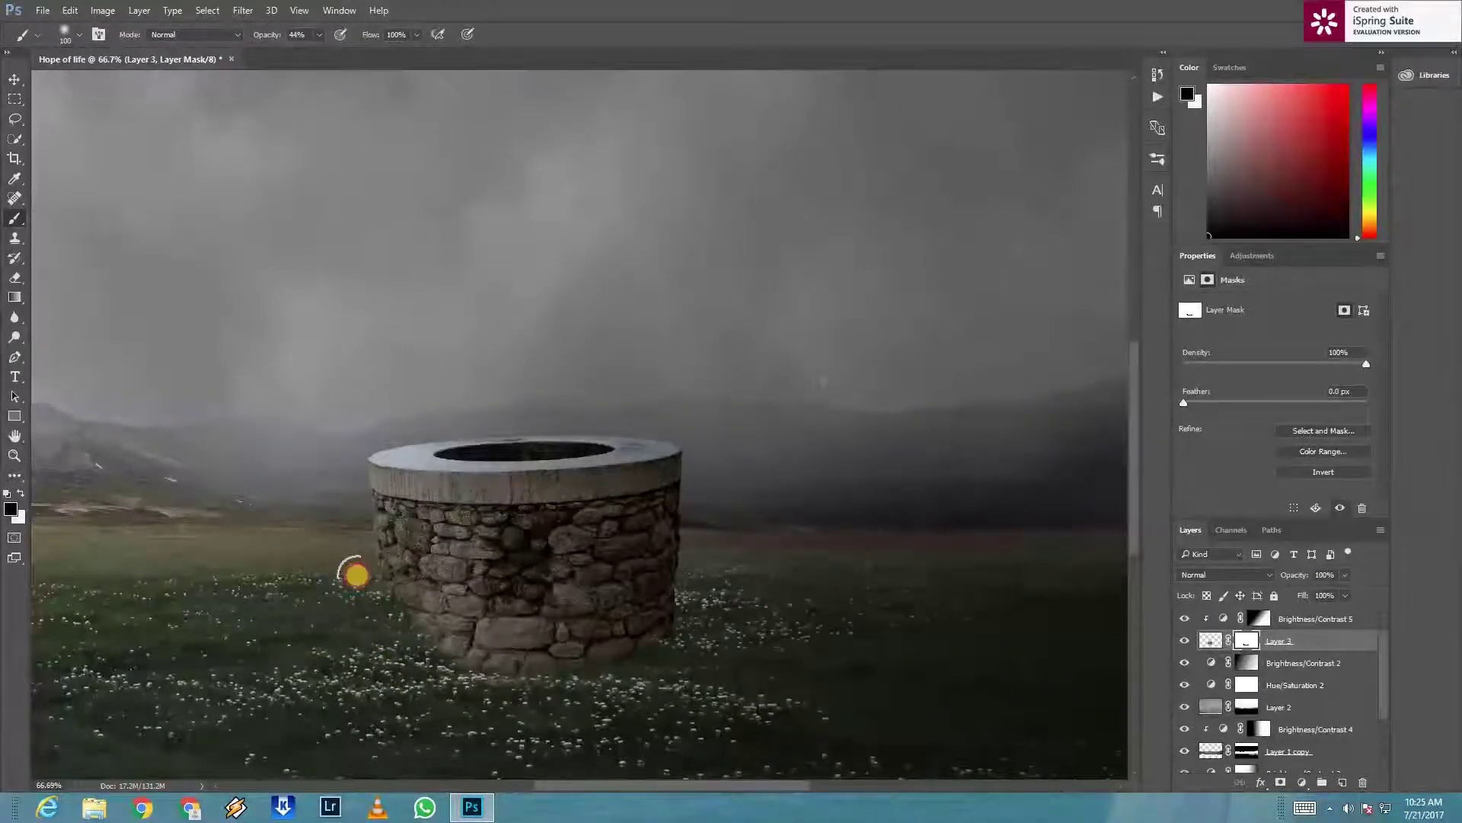
pyautogui.moveTo(678, 679)
pyautogui.mouseDown()
pyautogui.moveTo(683, 627)
pyautogui.moveTo(673, 640)
pyautogui.moveTo(732, 670)
pyautogui.moveTo(681, 658)
pyautogui.moveTo(694, 695)
pyautogui.mouseUp()
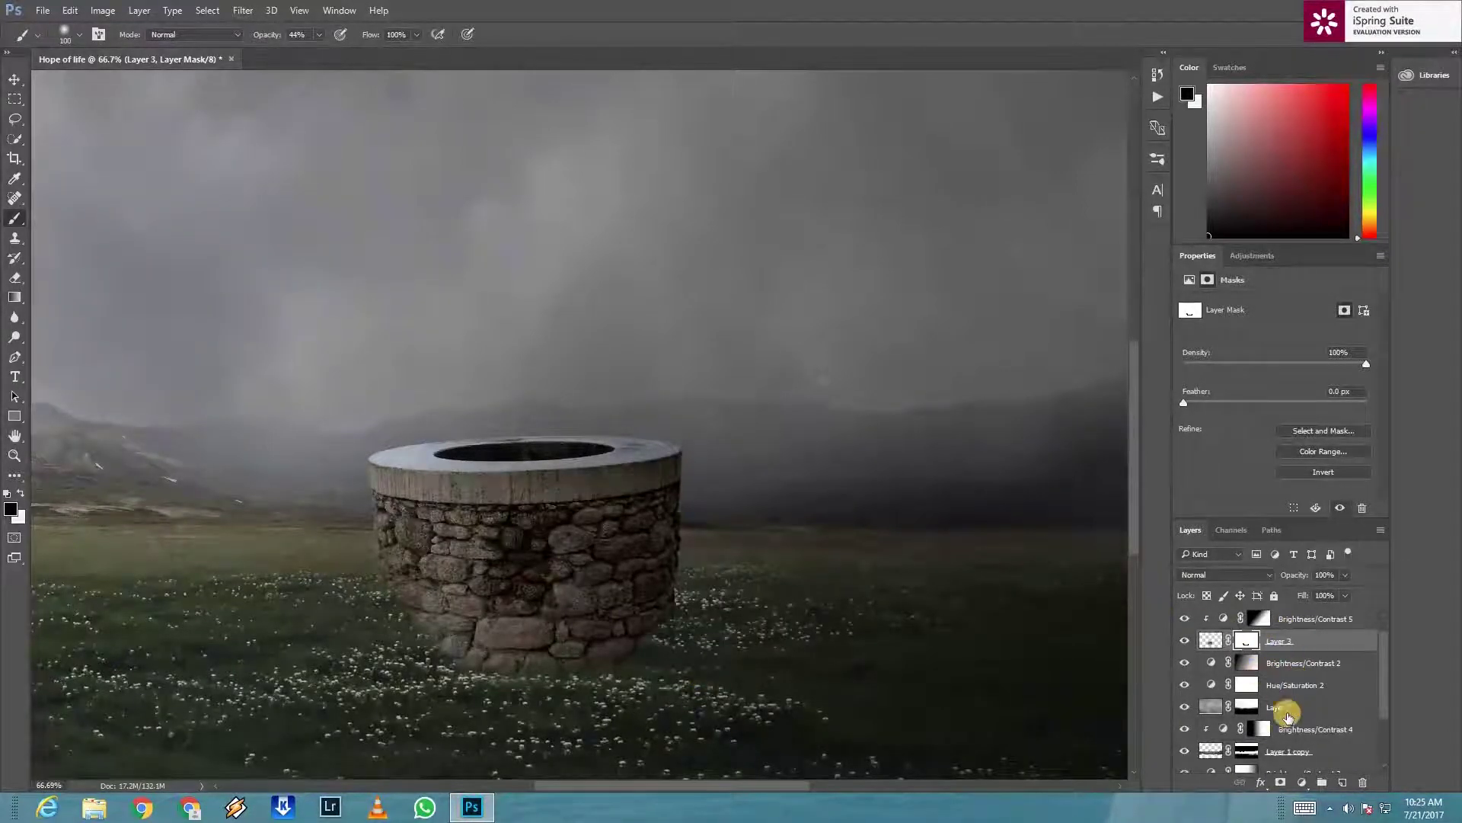
# Step: Add a new Layer 4 filled with 50% Gray and set to Overlay blend mode
pyautogui.click(1324, 615)
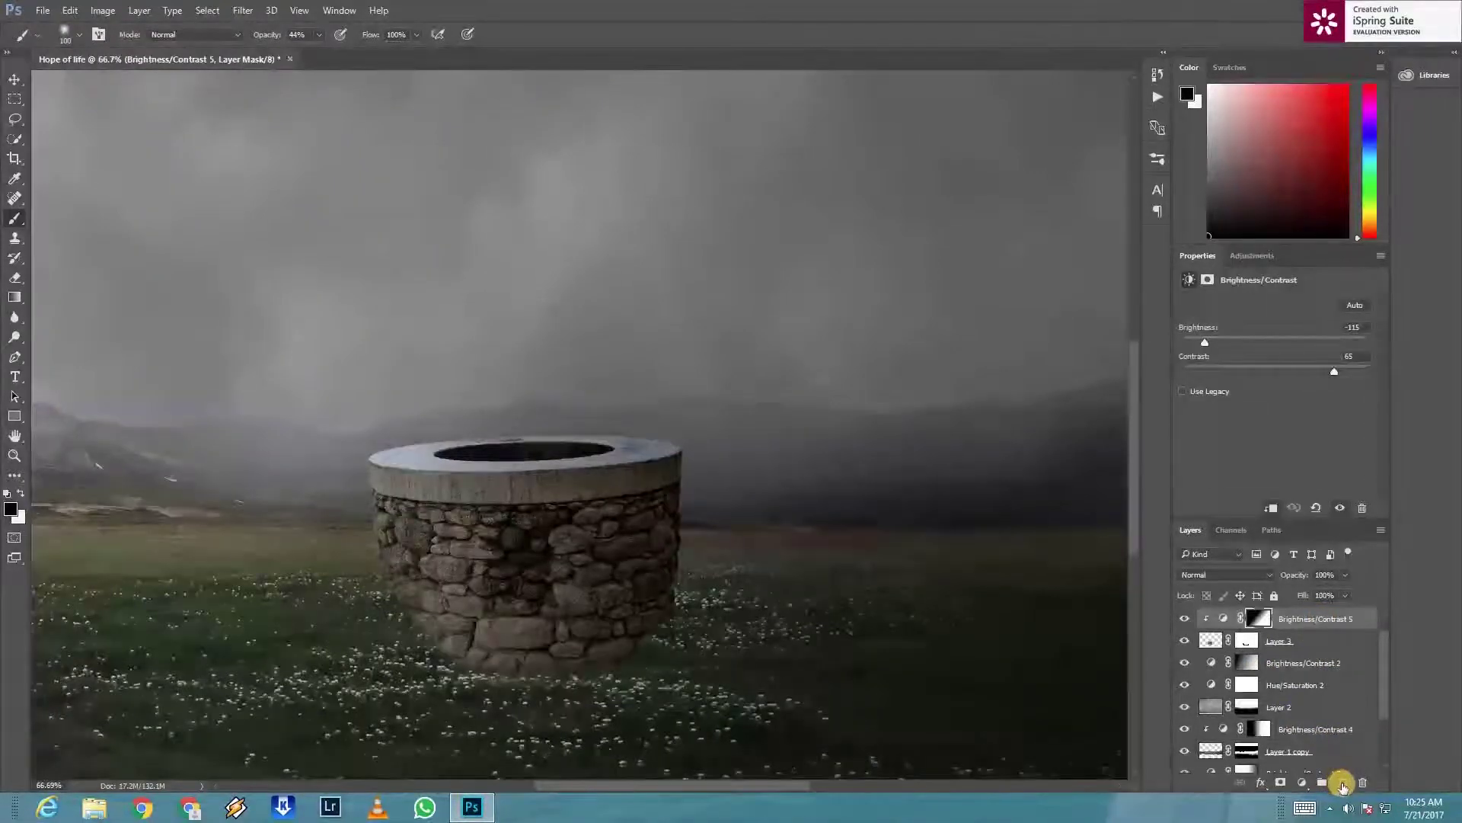
pyautogui.click(1346, 783)
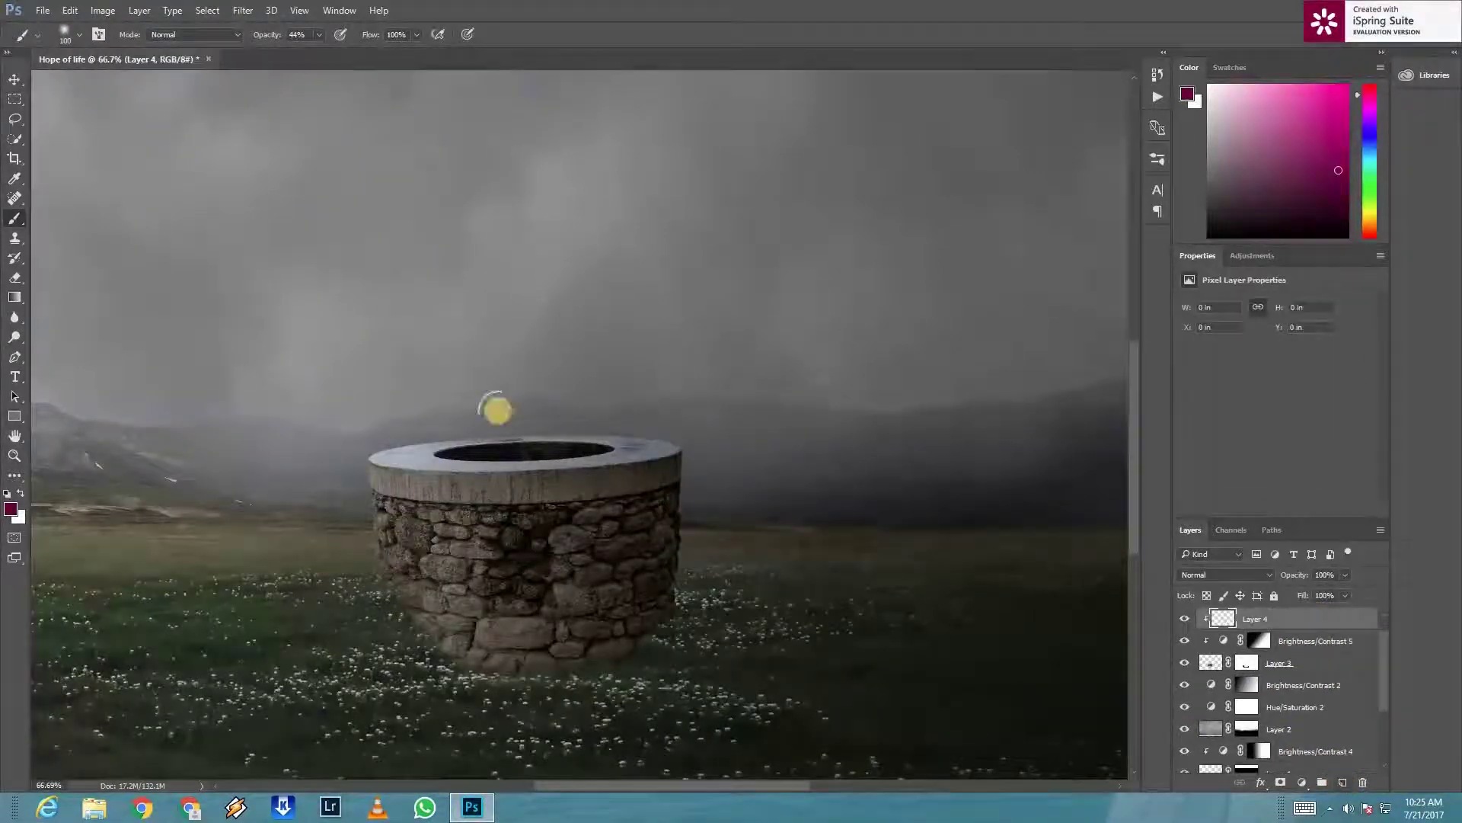
pyautogui.click(69, 10)
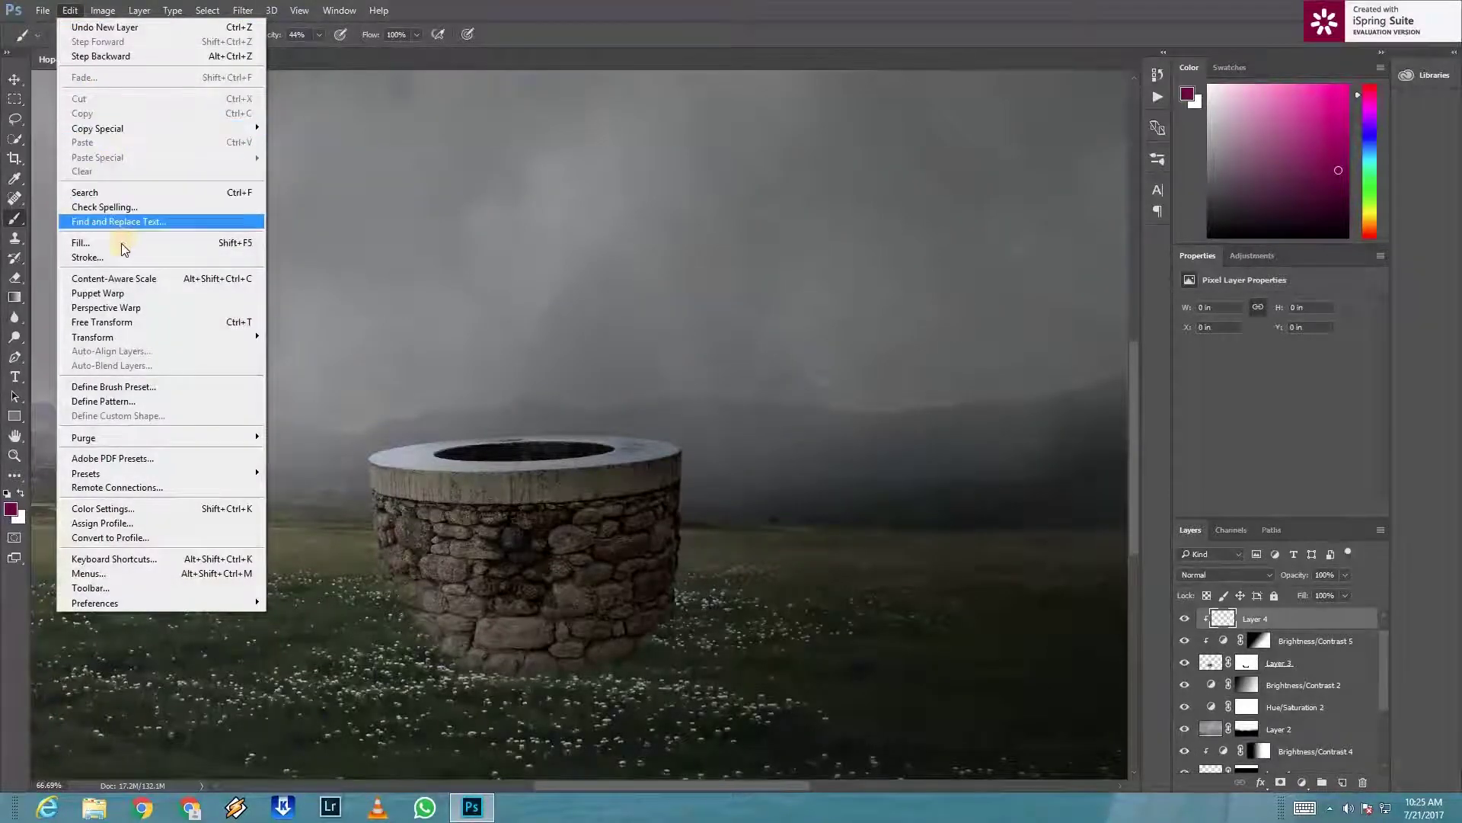
pyautogui.click(118, 239)
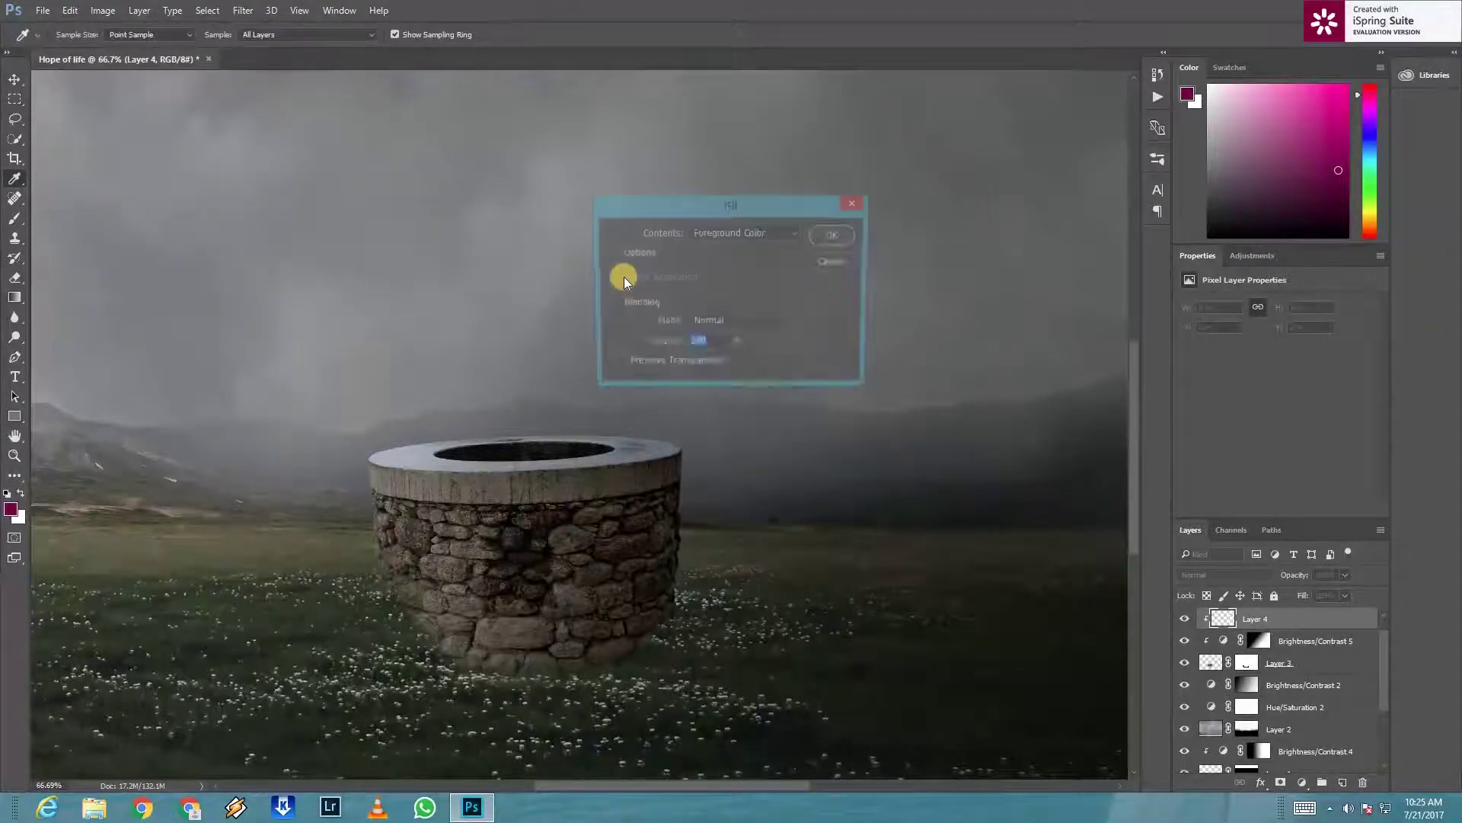
pyautogui.click(761, 232)
pyautogui.click(725, 344)
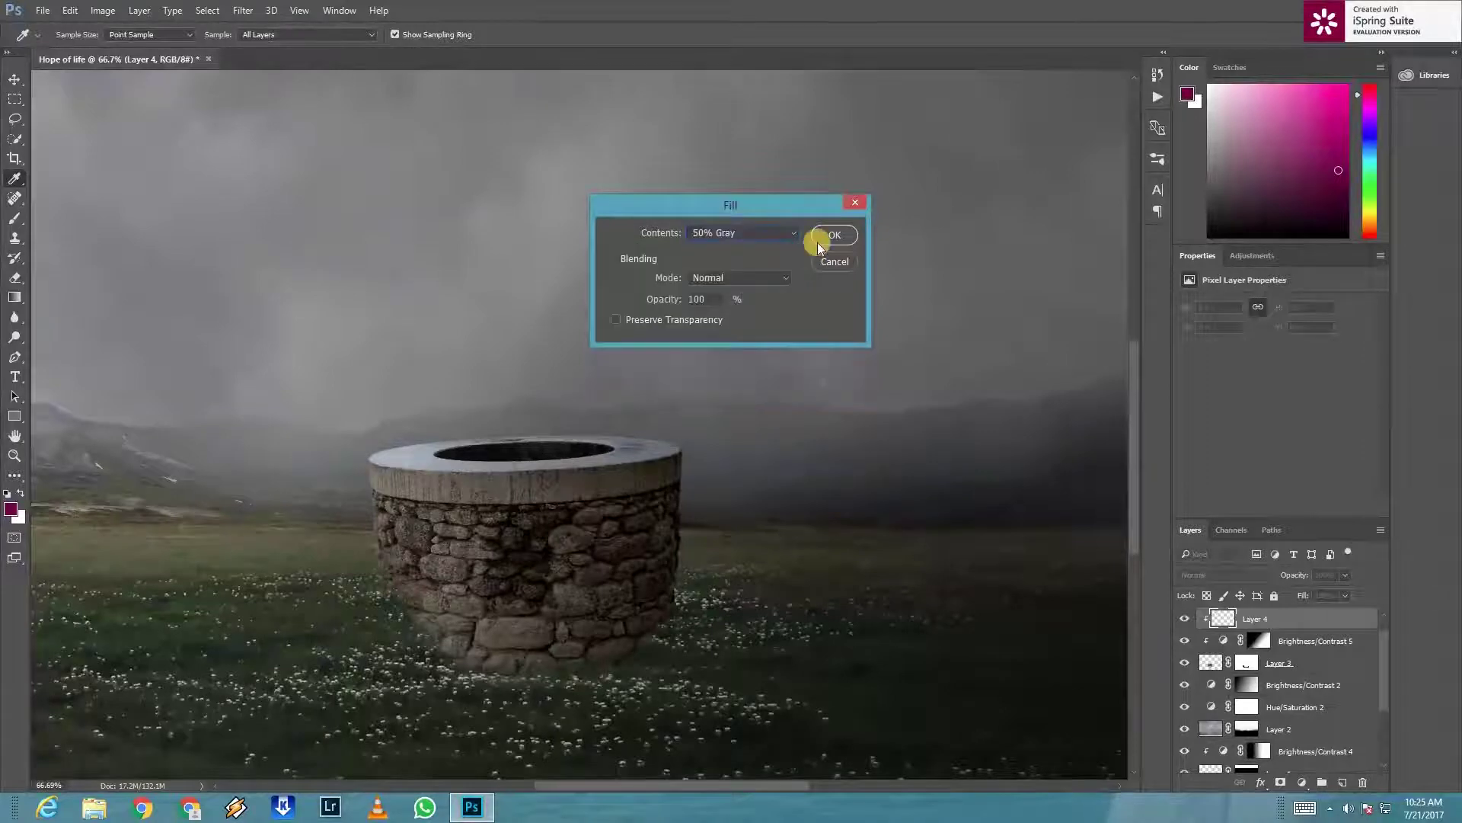
pyautogui.click(829, 238)
pyautogui.press('b')
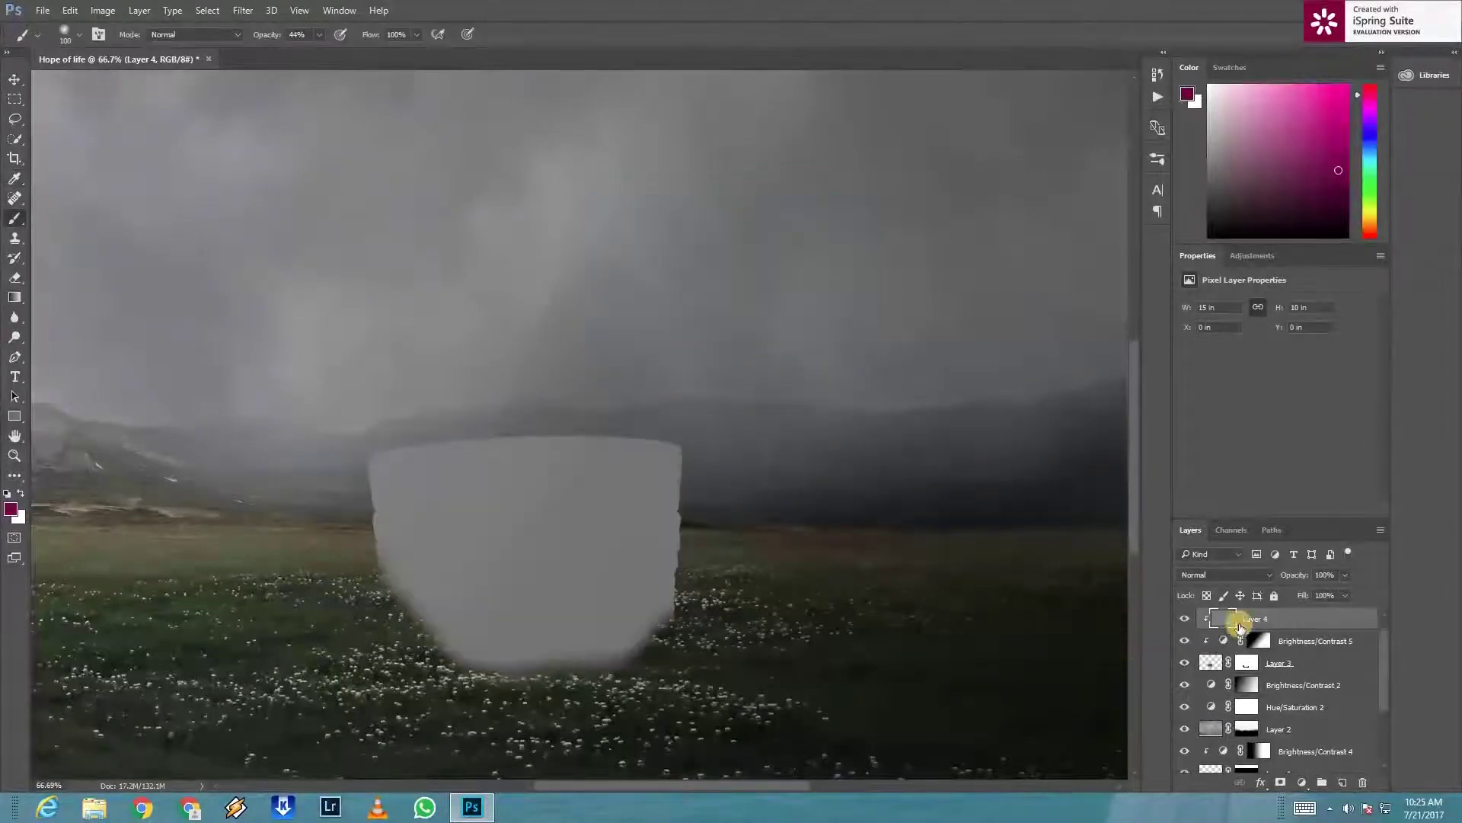
pyautogui.click(1258, 577)
pyautogui.click(1242, 422)
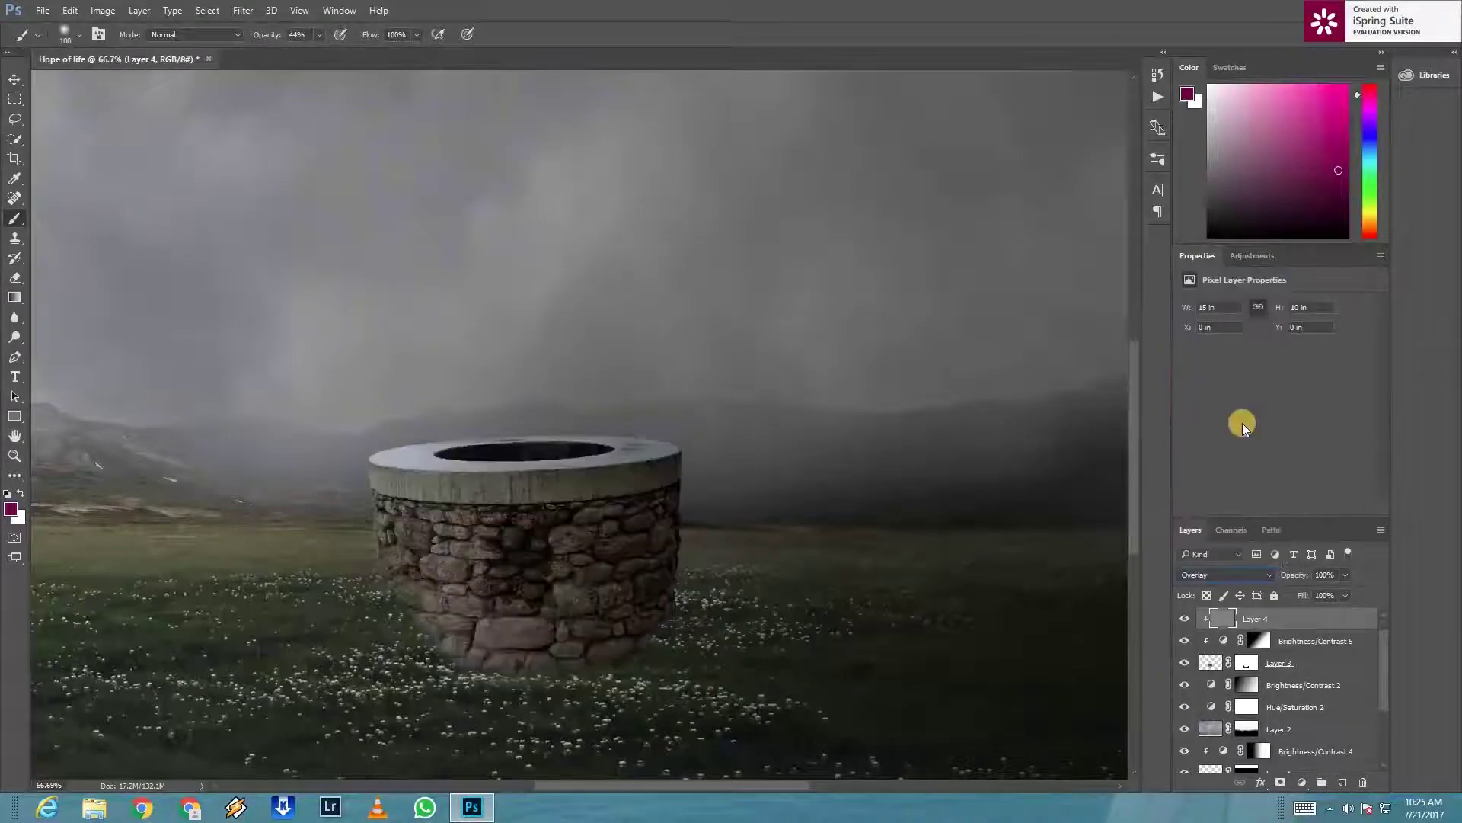
# Step: Burn the well's base and surrounding grass using the Shadows range
pyautogui.click(22, 337)
pyautogui.click(76, 351)
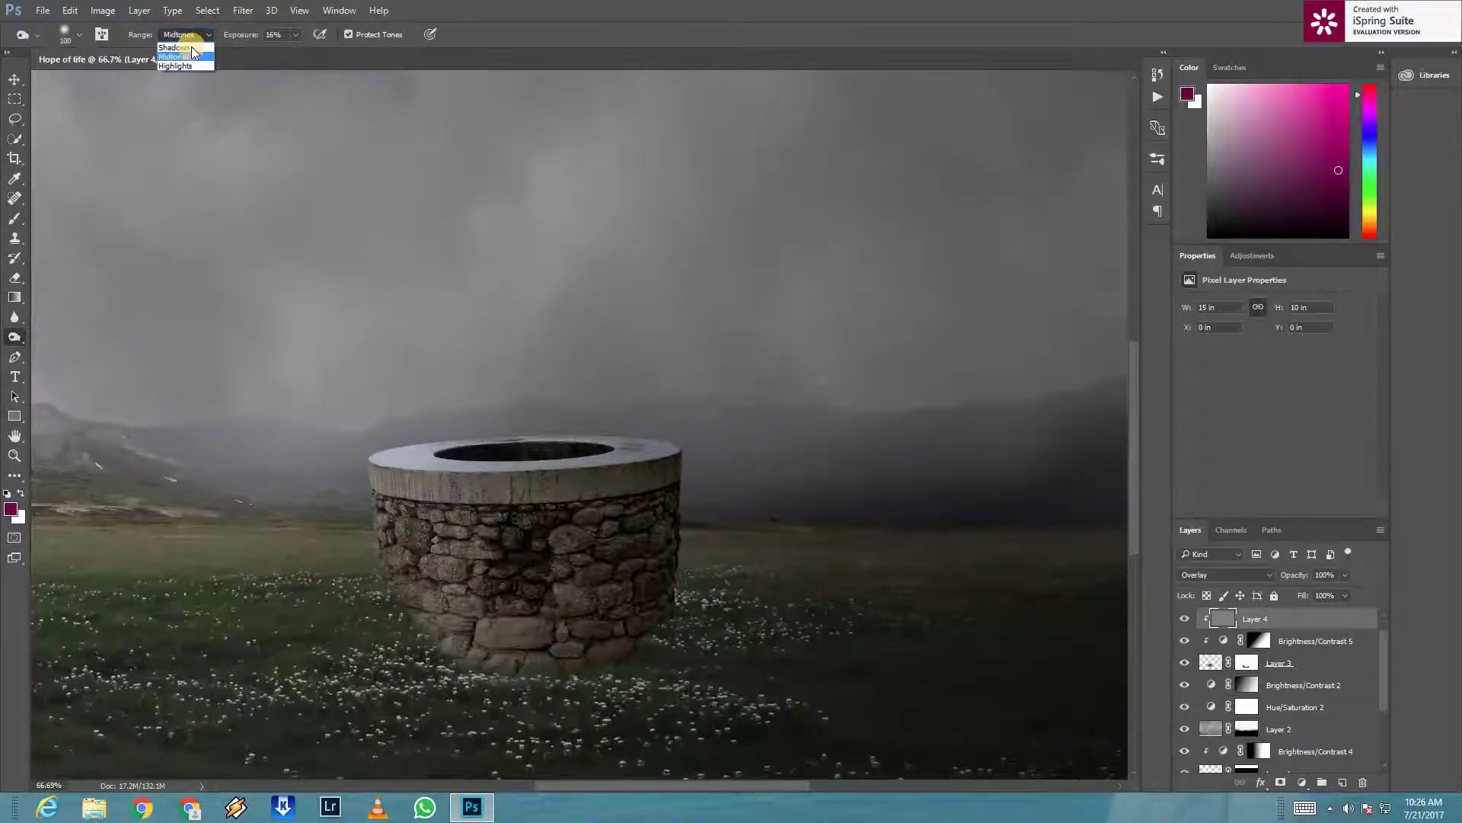
pyautogui.click(191, 47)
pyautogui.moveTo(655, 669); pyautogui.dragTo(669, 639)
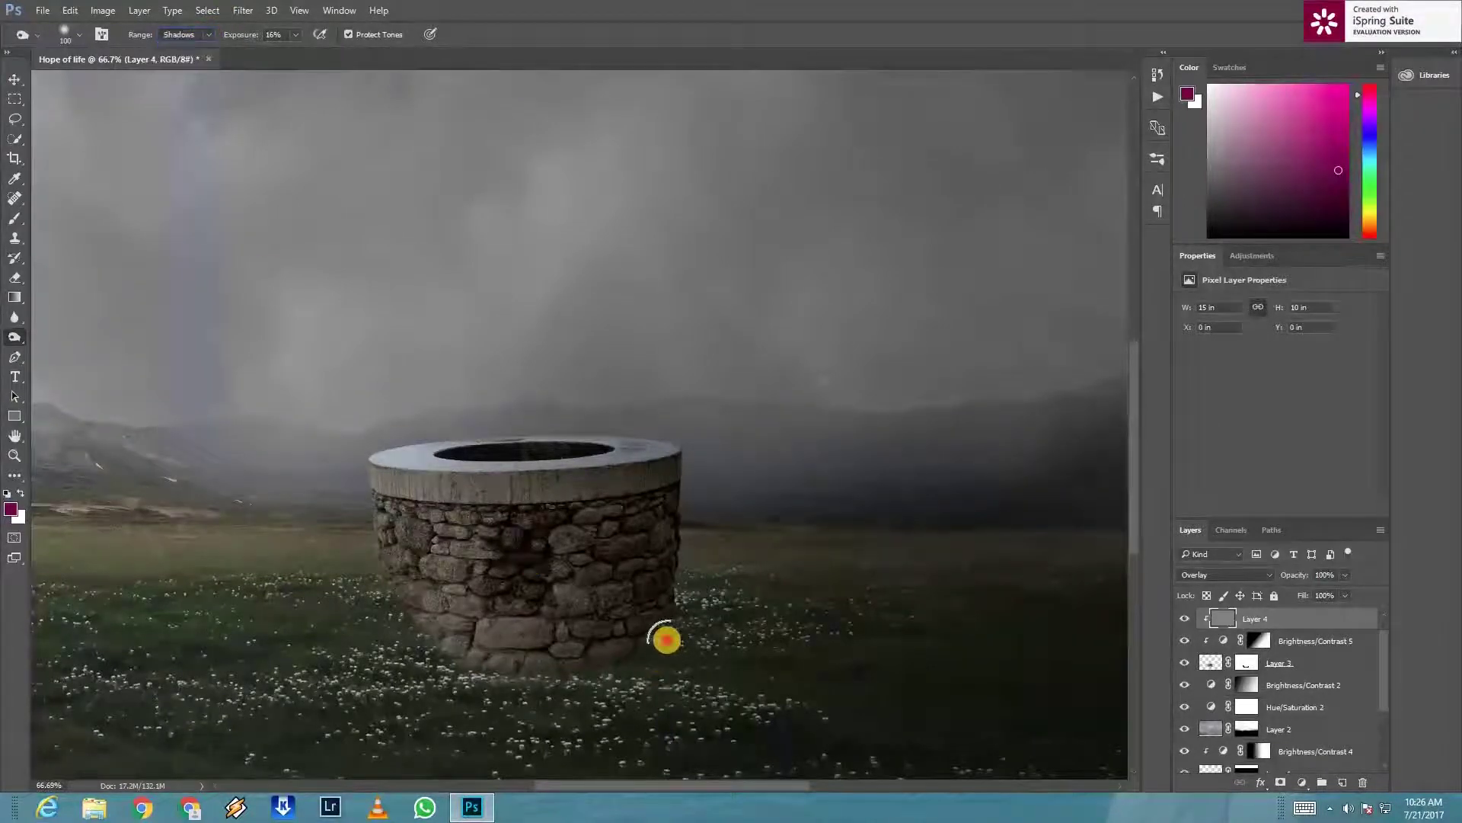
pyautogui.moveTo(659, 646)
pyautogui.mouseDown()
pyautogui.moveTo(502, 663)
pyautogui.moveTo(610, 656)
pyautogui.moveTo(522, 676)
pyautogui.moveTo(419, 661)
pyautogui.moveTo(673, 660)
pyautogui.moveTo(660, 675)
pyautogui.moveTo(503, 685)
pyautogui.moveTo(447, 670)
pyautogui.moveTo(398, 620)
pyautogui.moveTo(431, 666)
pyautogui.moveTo(391, 598)
pyautogui.moveTo(414, 639)
pyautogui.mouseUp()
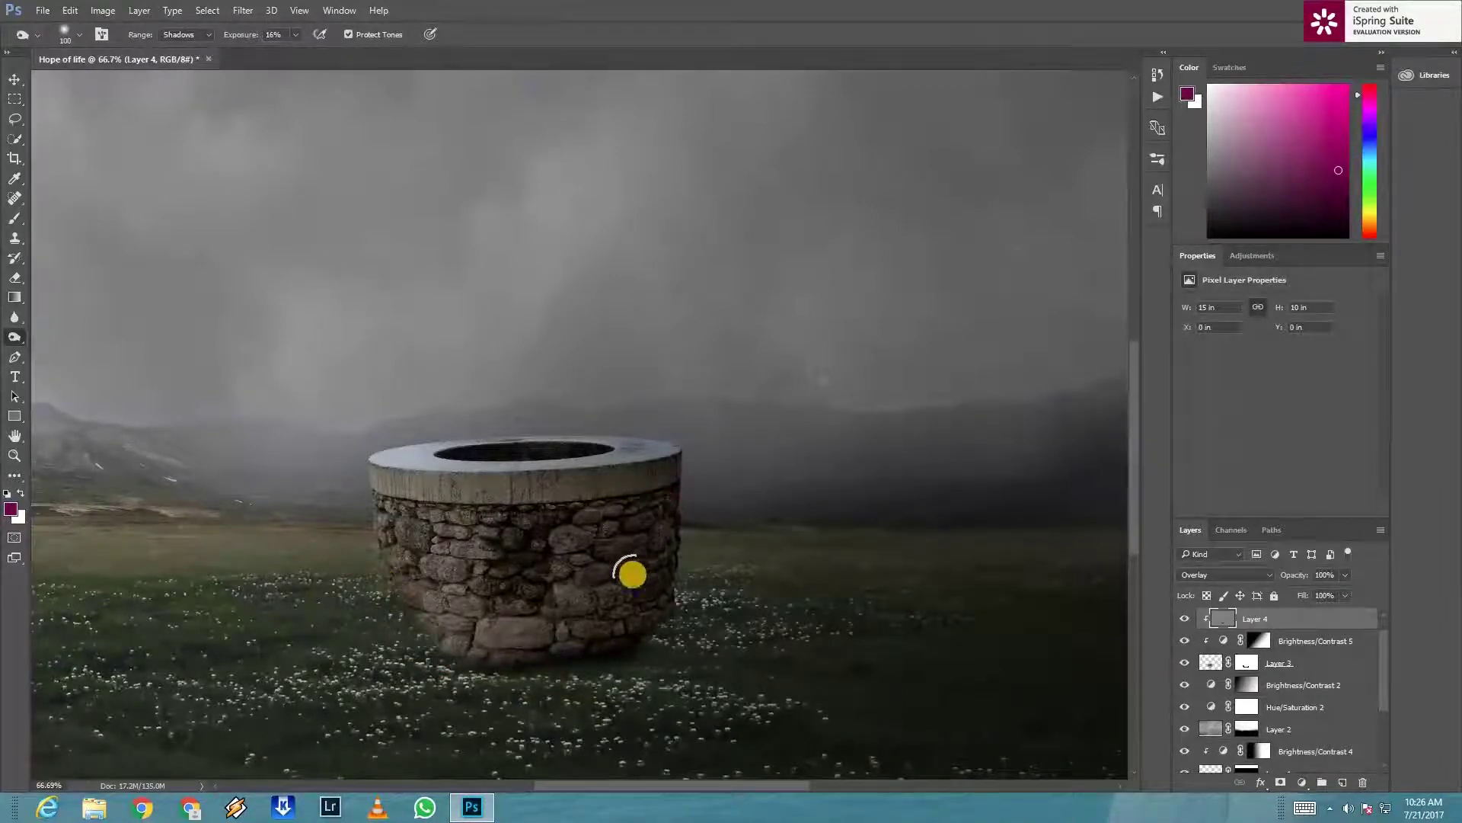
pyautogui.press(']')
pyautogui.press(']')
pyautogui.press(']')
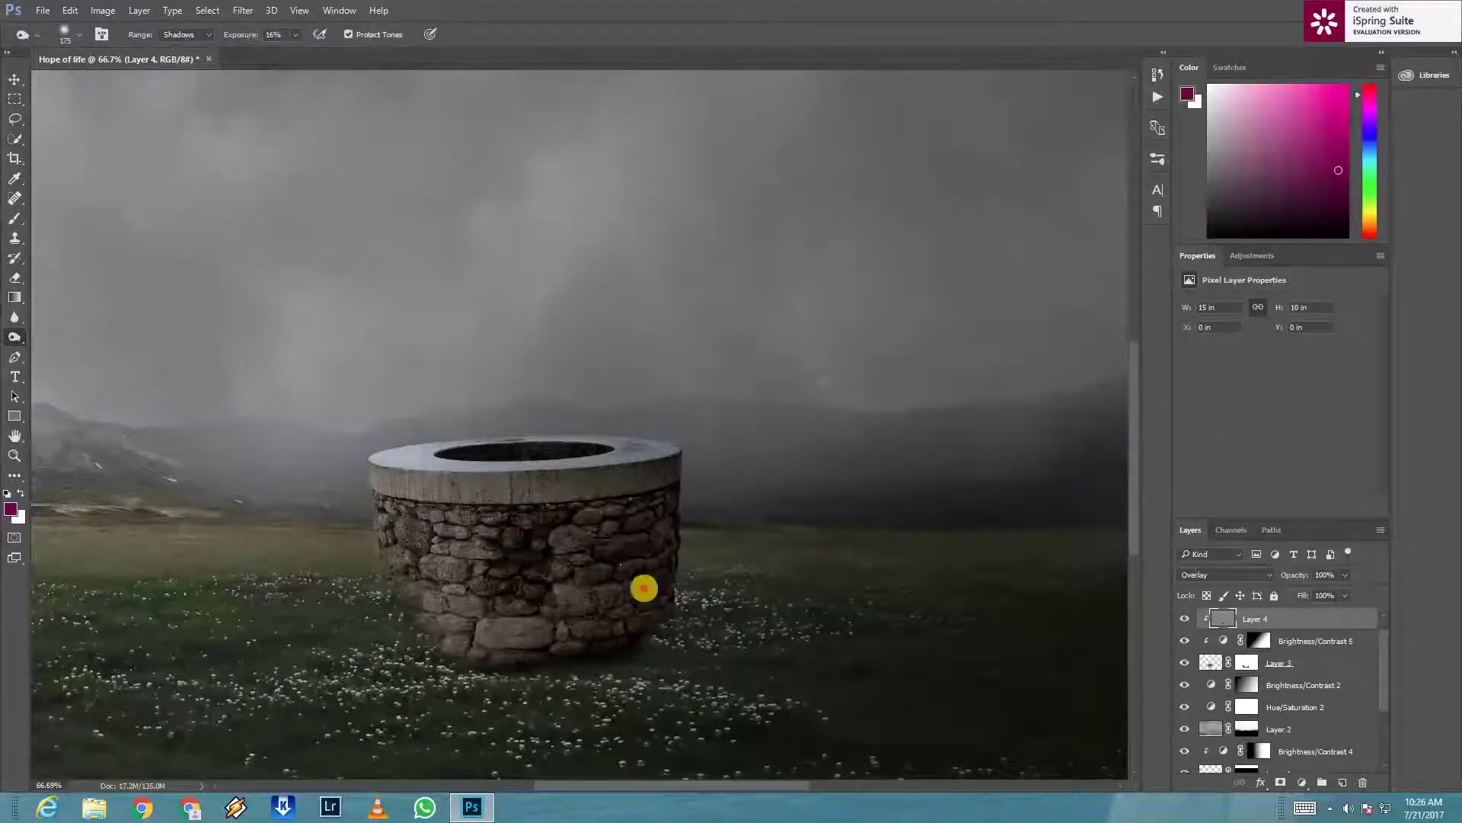
pyautogui.moveTo(623, 607)
pyautogui.mouseDown()
pyautogui.moveTo(670, 607)
pyautogui.moveTo(735, 639)
pyautogui.mouseUp()
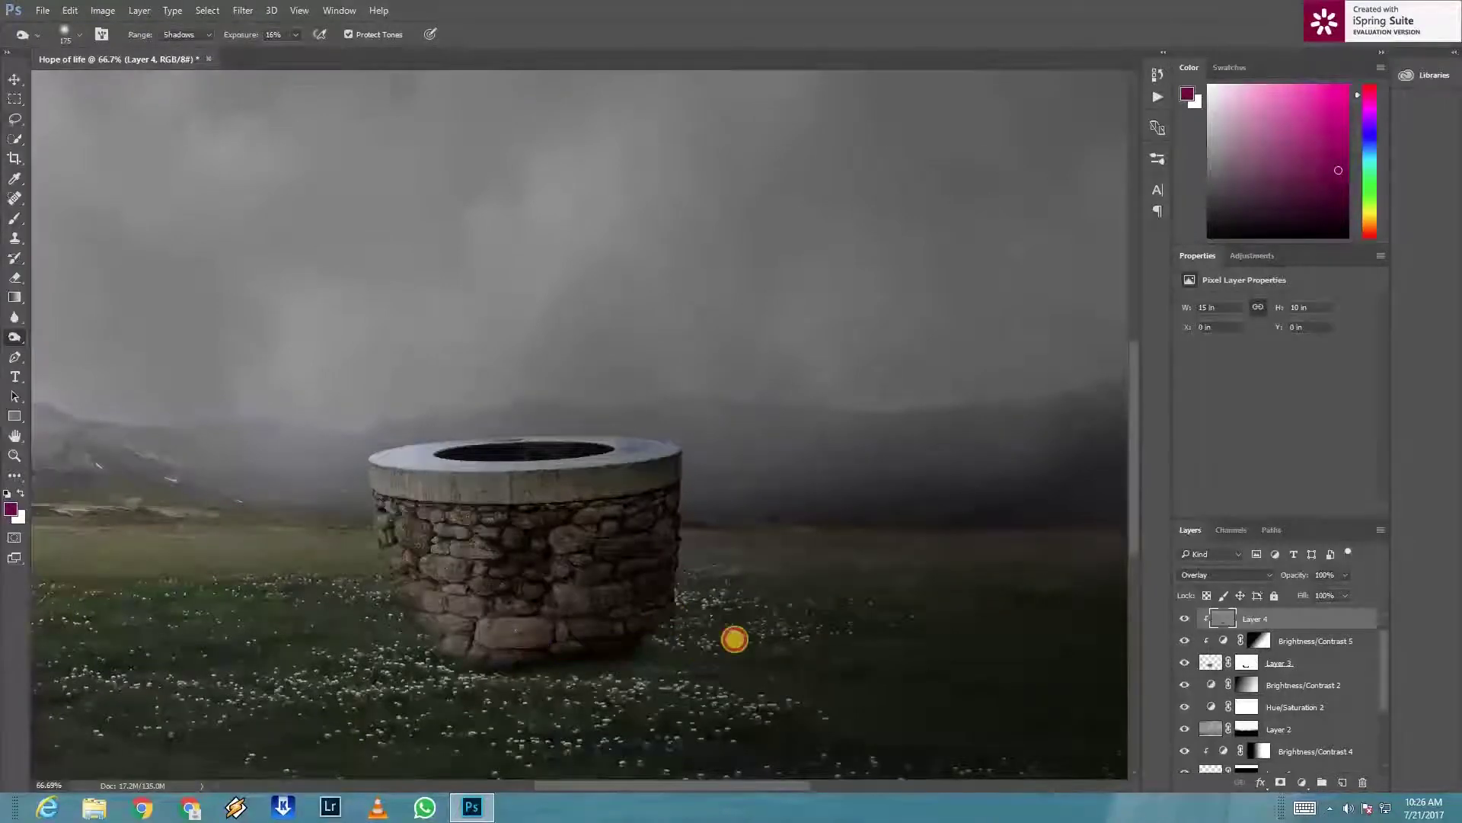
pyautogui.click(424, 658)
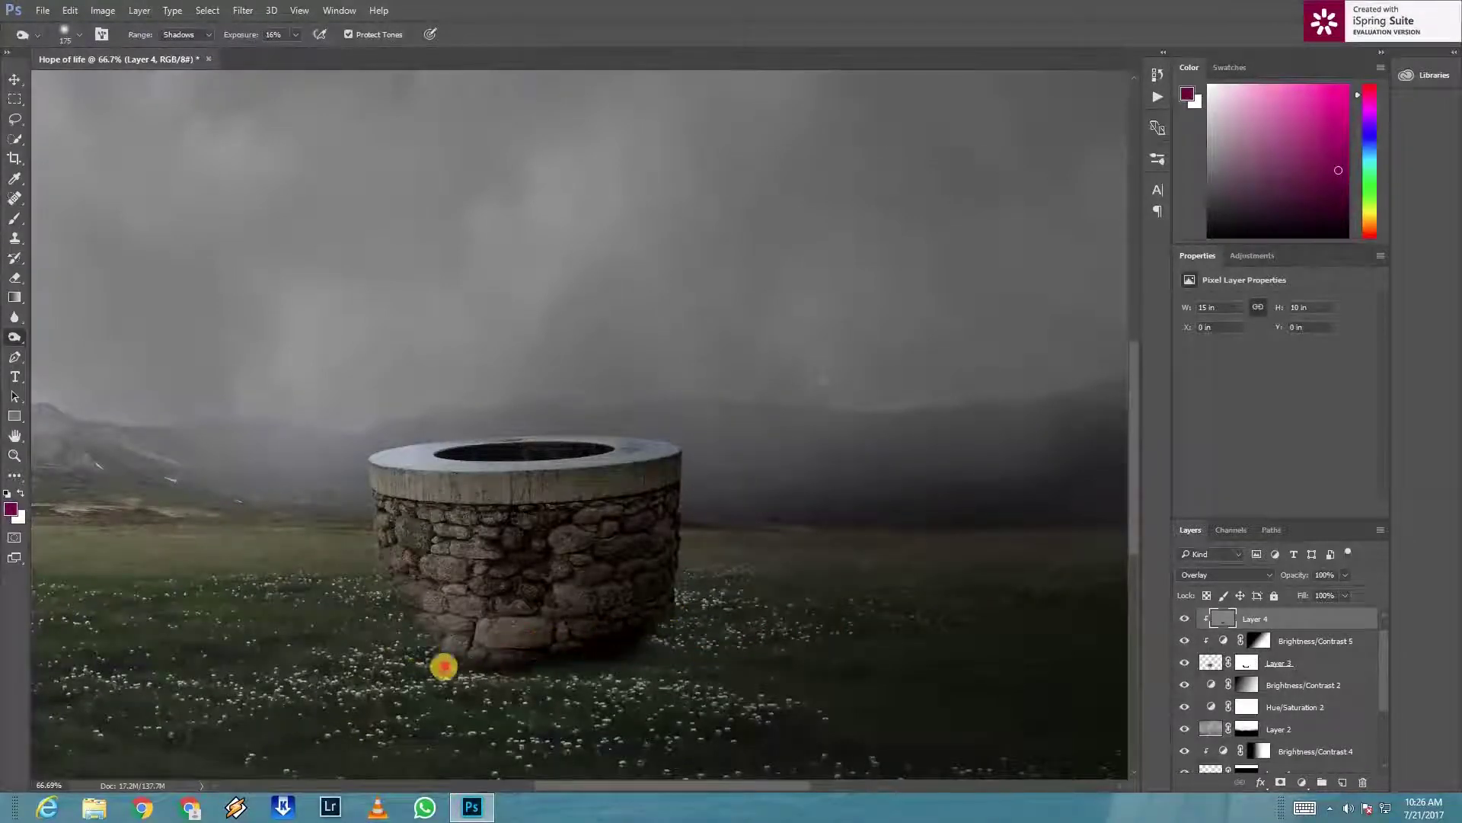
pyautogui.press('[')
pyautogui.press('[')
pyautogui.press('[')
pyautogui.moveTo(394, 613)
pyautogui.mouseDown()
pyautogui.moveTo(430, 642)
pyautogui.moveTo(404, 643)
pyautogui.moveTo(393, 593)
pyautogui.moveTo(486, 708)
pyautogui.moveTo(549, 662)
pyautogui.moveTo(424, 656)
pyautogui.moveTo(499, 641)
pyautogui.mouseUp()
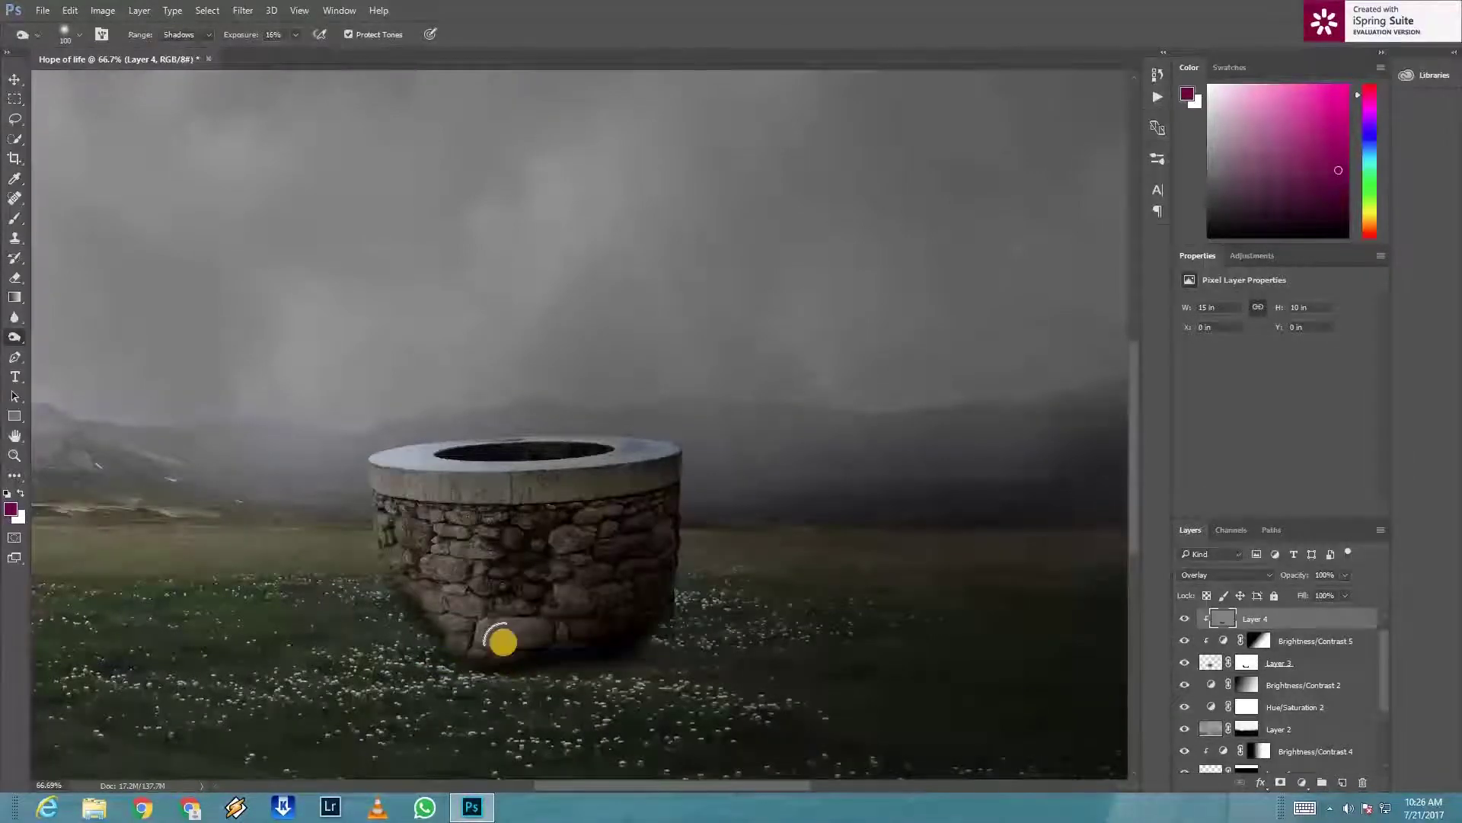
# Step: Burn the well's rim with Highlights range and its left wall with Midtones
pyautogui.click(202, 37)
pyautogui.click(181, 67)
pyautogui.moveTo(372, 483)
pyautogui.mouseDown()
pyautogui.moveTo(385, 513)
pyautogui.moveTo(386, 486)
pyautogui.mouseUp()
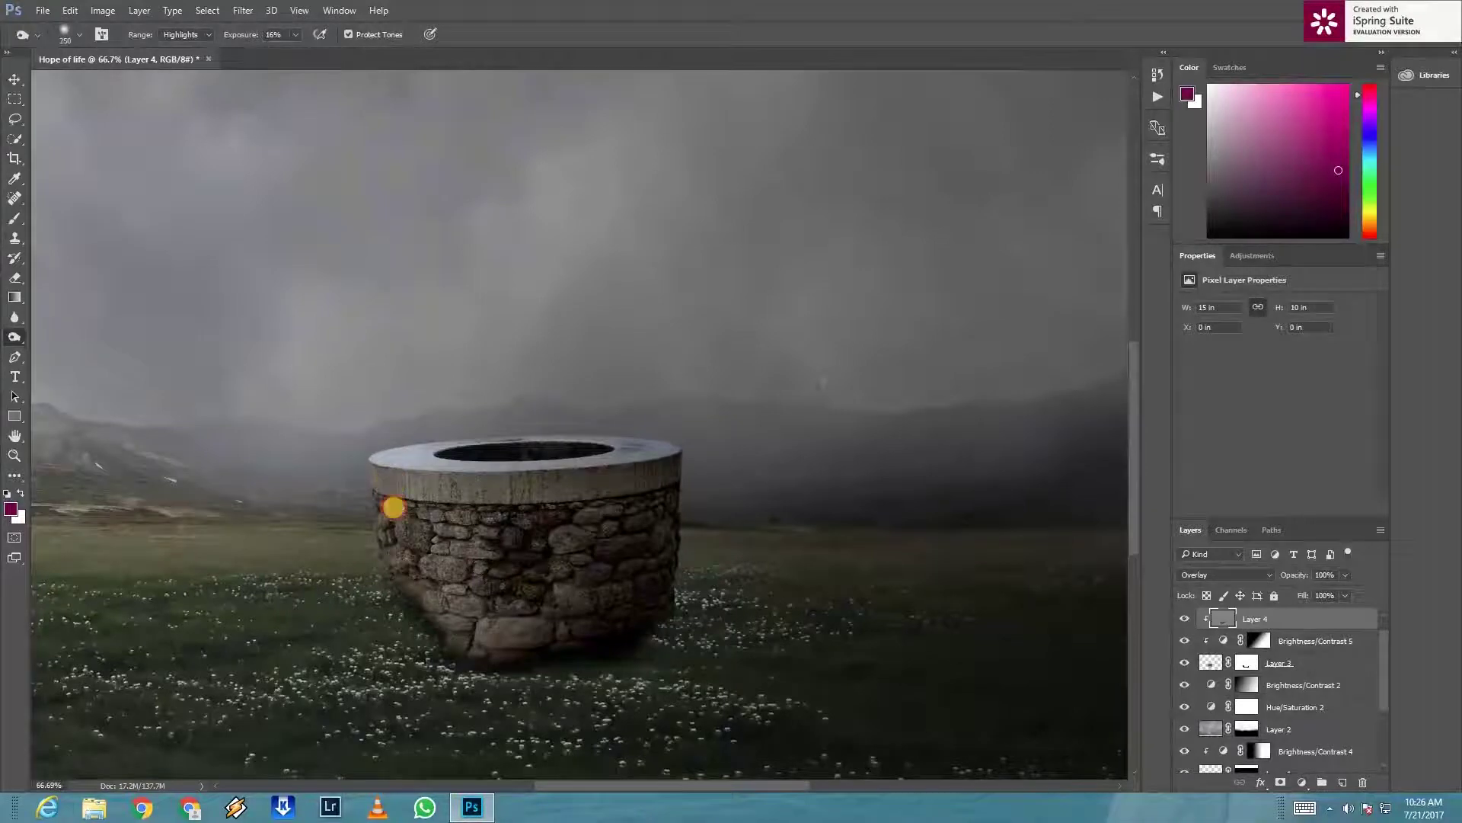
pyautogui.click(189, 54)
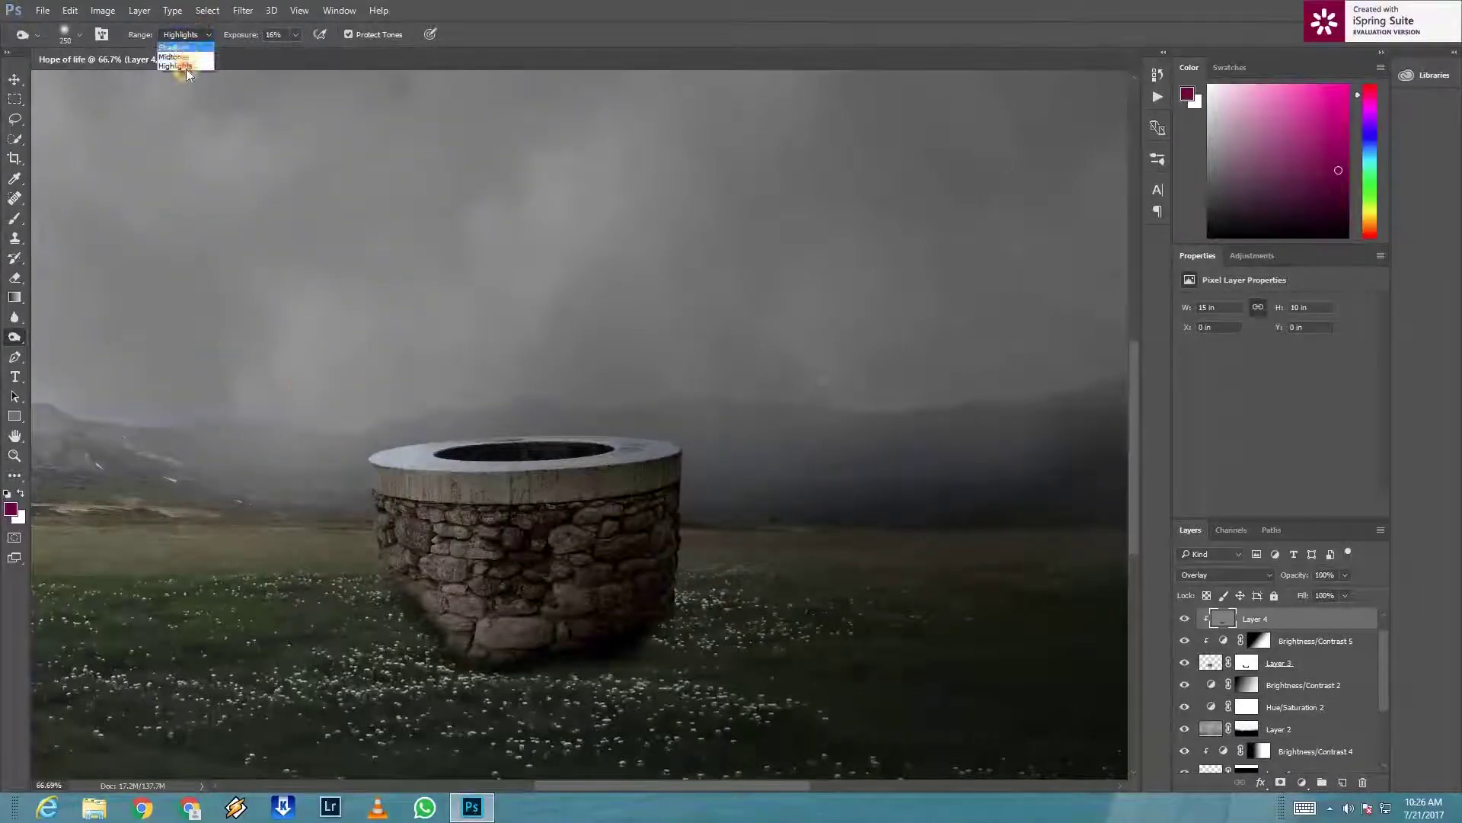
pyautogui.moveTo(398, 506); pyautogui.dragTo(398, 547)
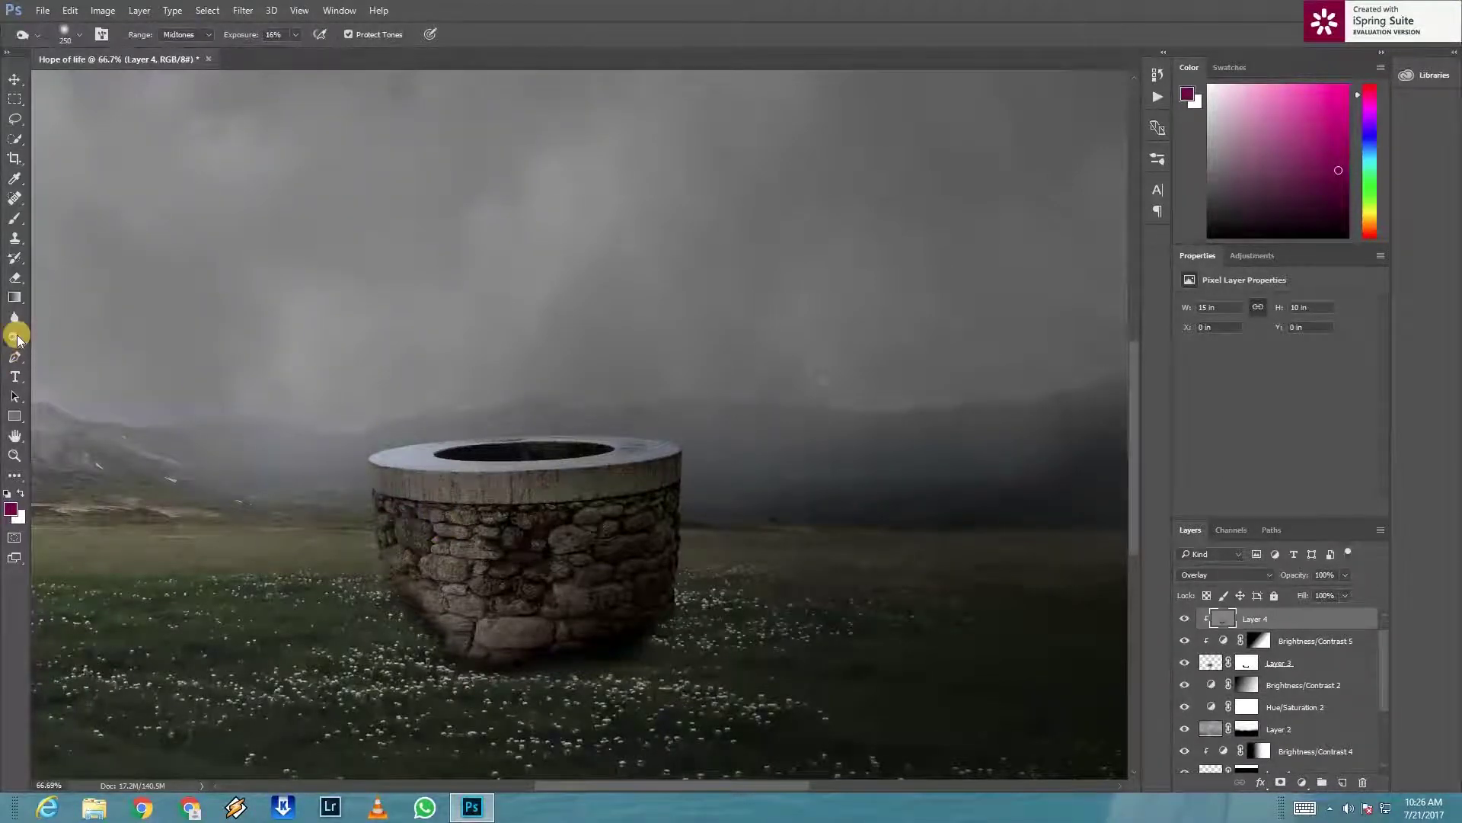
# Step: Dodge the well's base, wall and rim stones at 8% exposure, Midtones range
pyautogui.moveTo(18, 336); pyautogui.dragTo(68, 335)
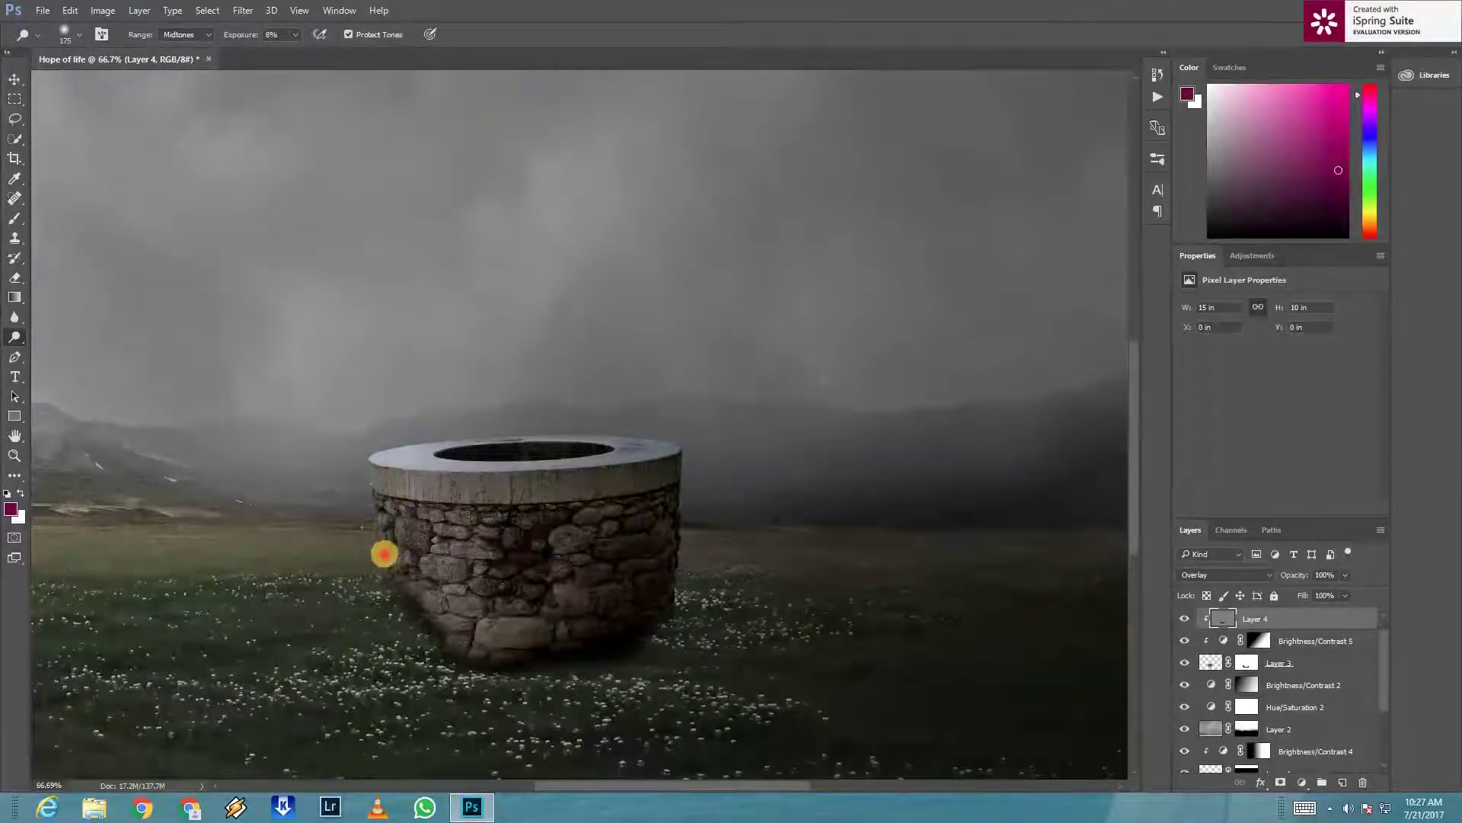
pyautogui.click(525, 636)
pyautogui.moveTo(524, 637)
pyautogui.mouseDown()
pyautogui.moveTo(551, 652)
pyautogui.moveTo(454, 490)
pyautogui.mouseUp()
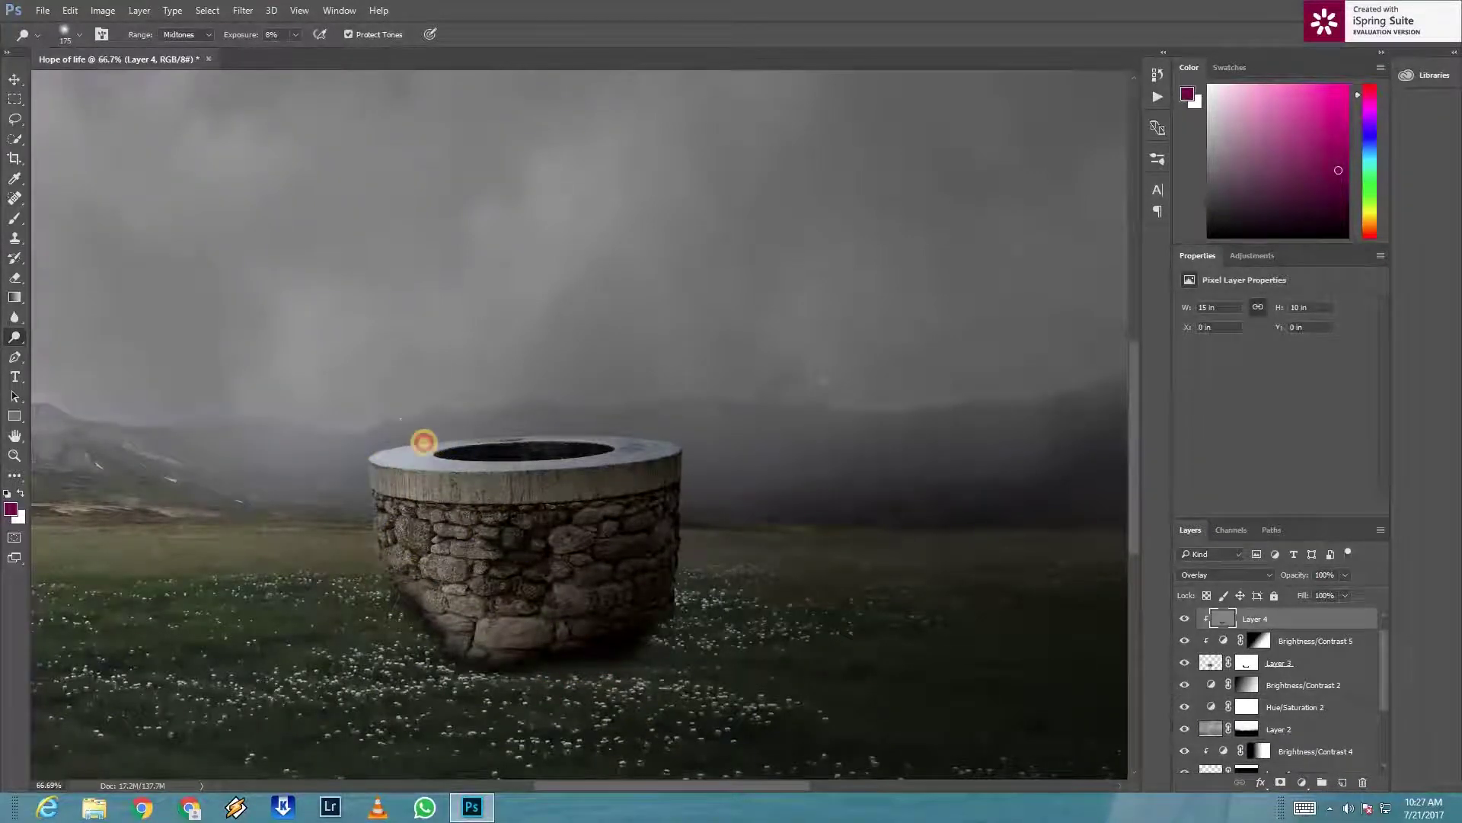
pyautogui.moveTo(395, 515); pyautogui.dragTo(566, 546)
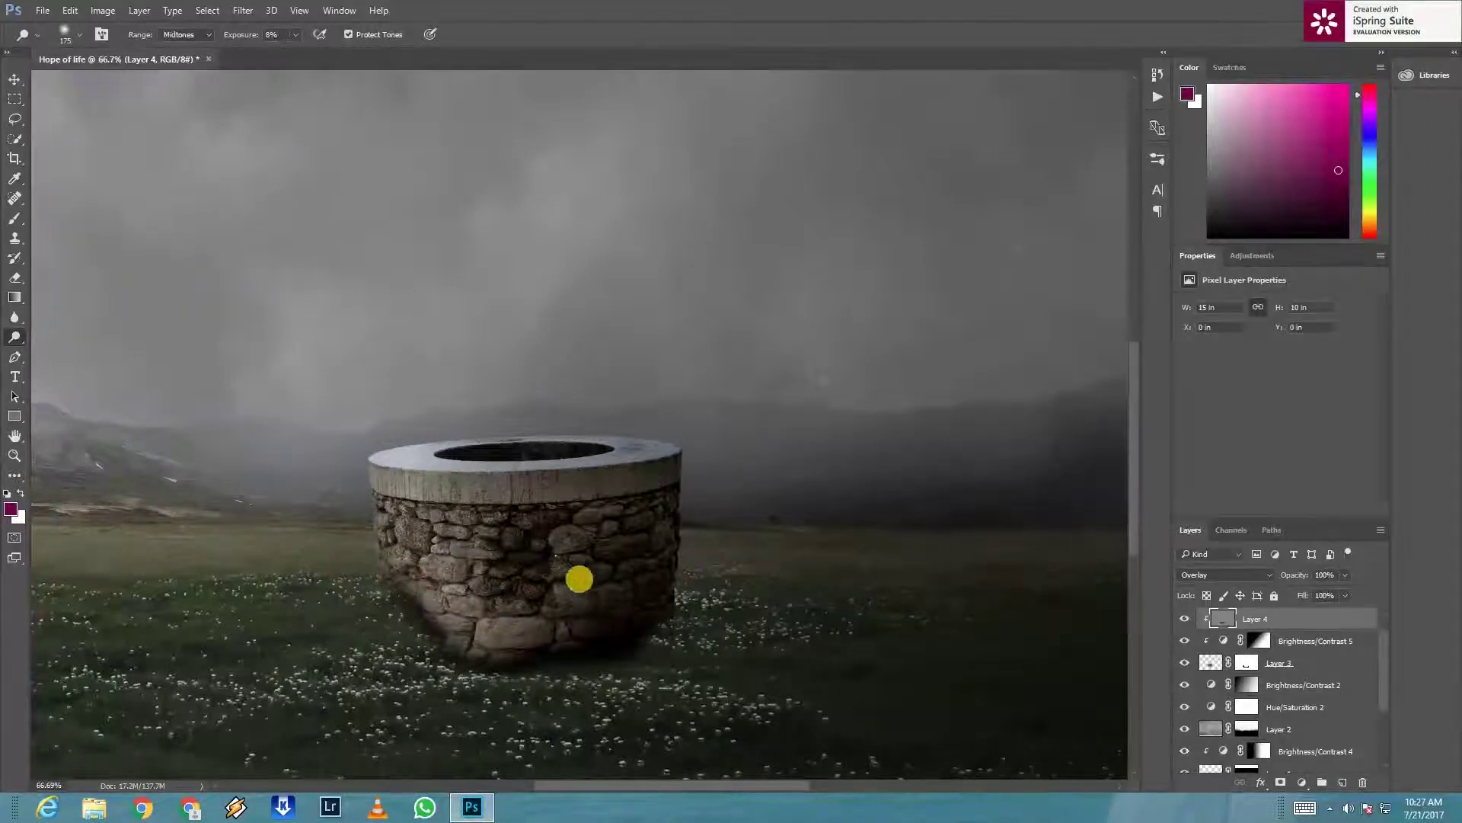
pyautogui.moveTo(566, 546); pyautogui.dragTo(441, 597)
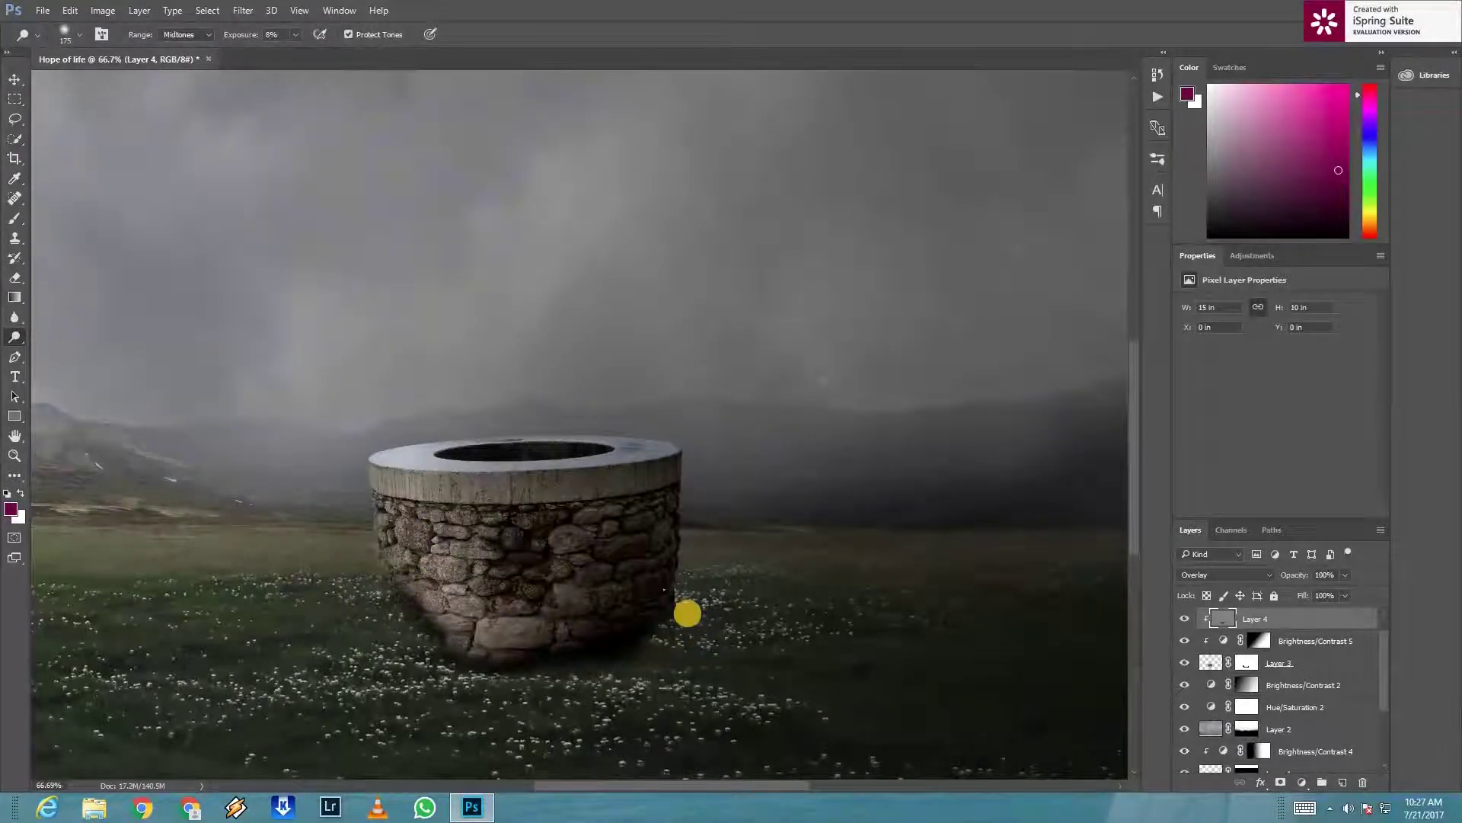
pyautogui.moveTo(475, 488); pyautogui.dragTo(581, 602)
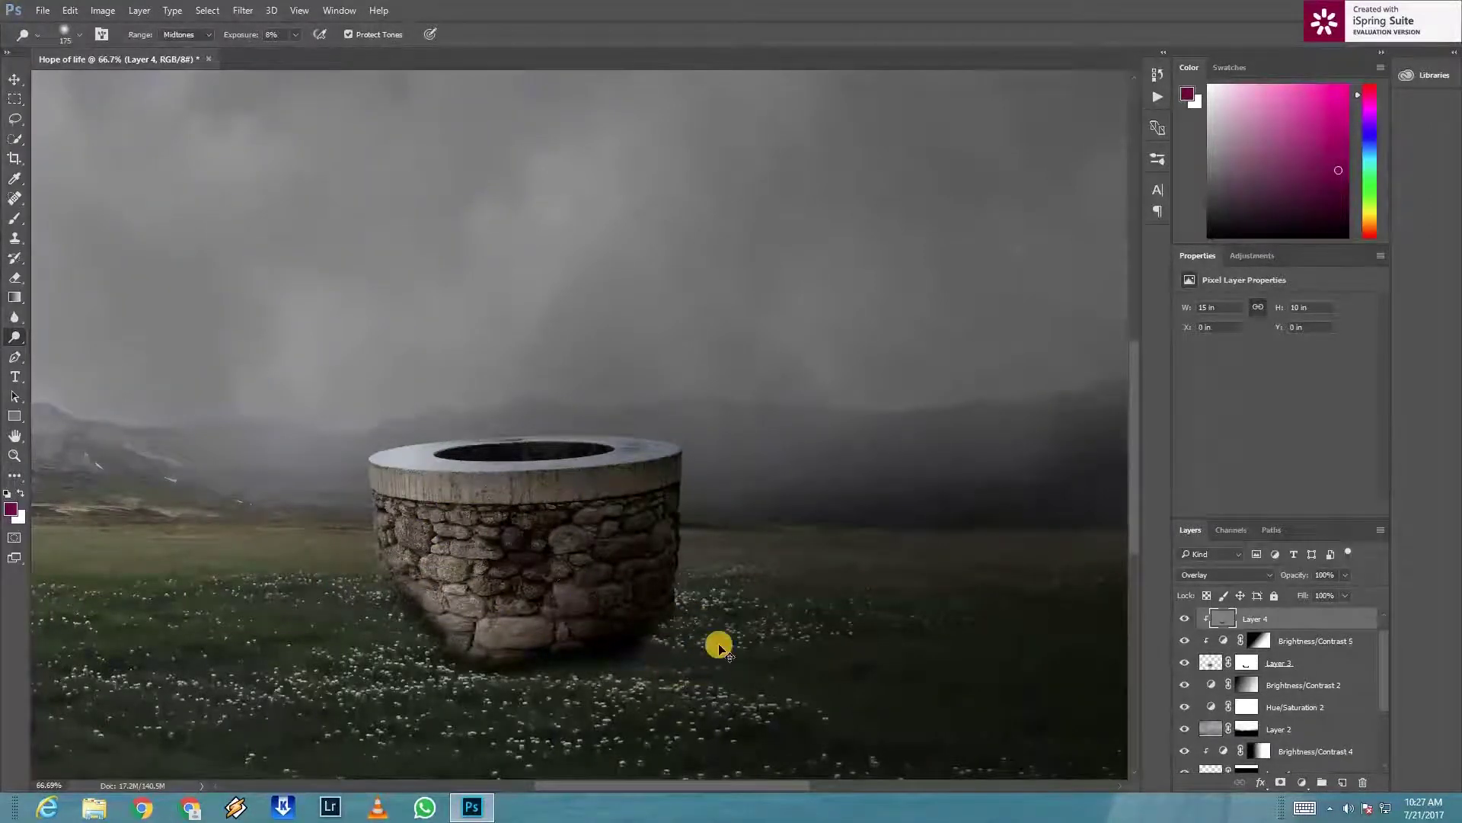
pyautogui.scroll(-2, 719, 646)
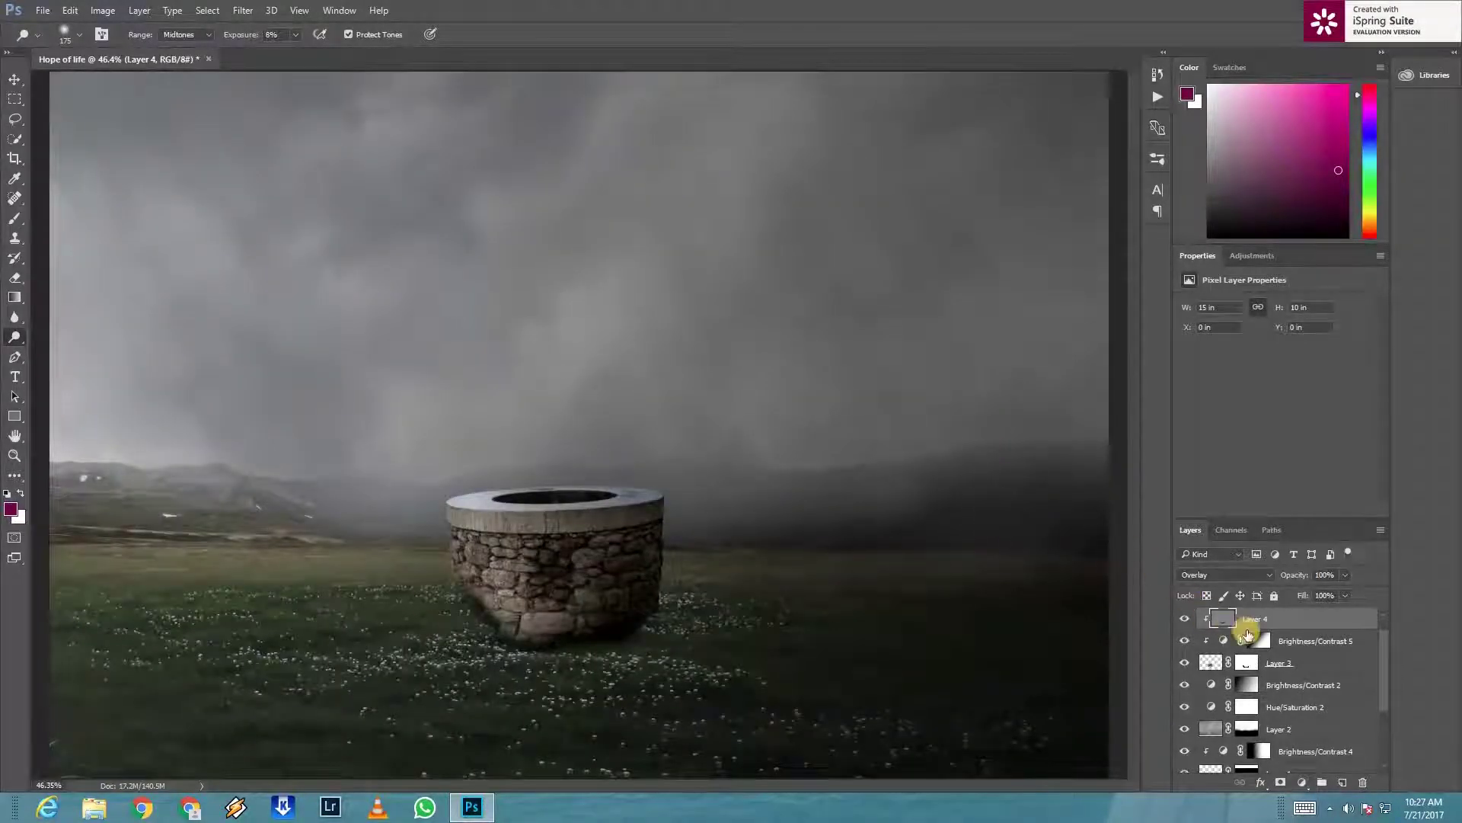
pyautogui.click(1327, 664)
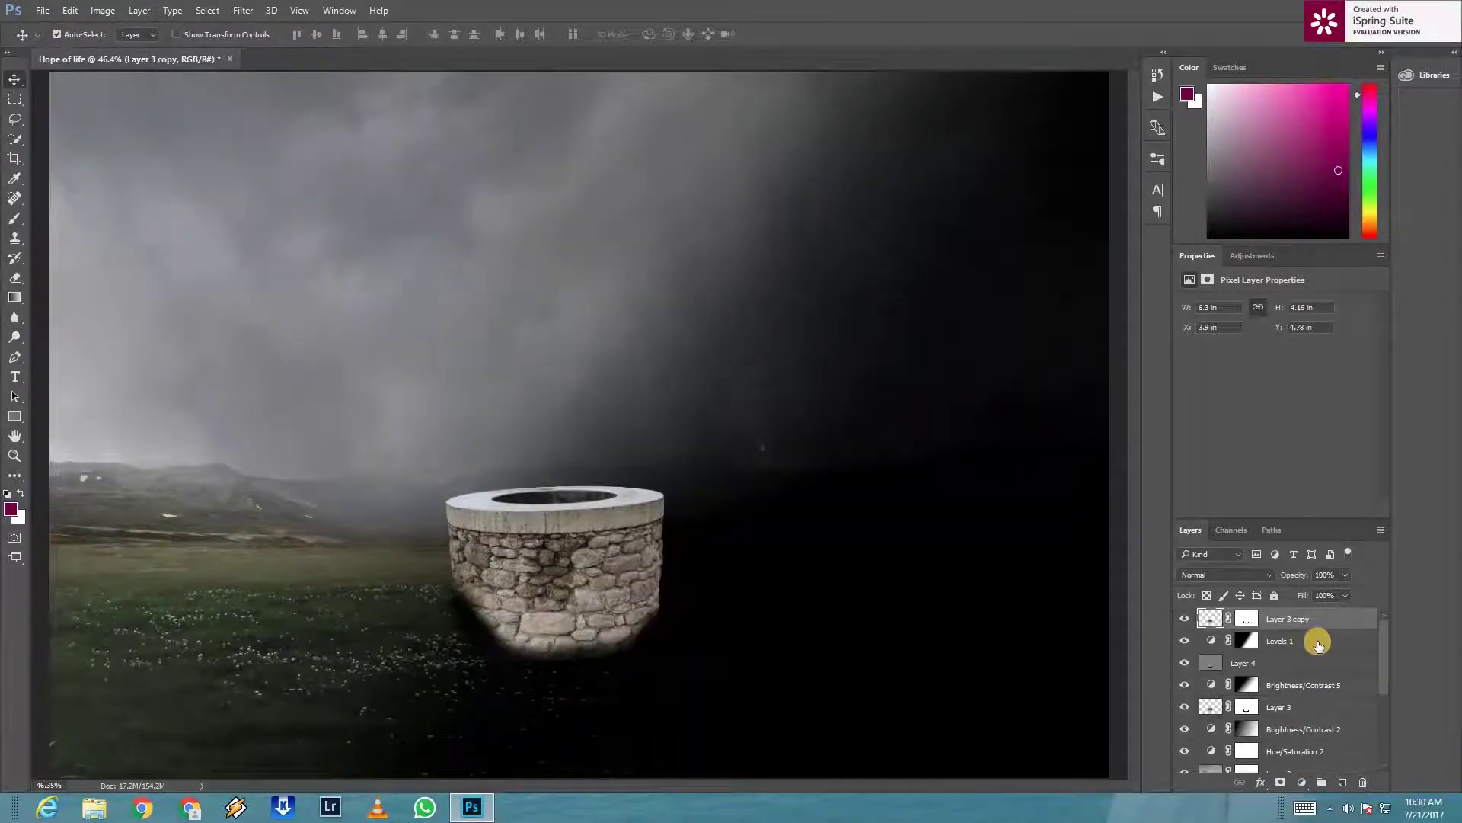
# Step: Clip Levels 1 through Brightness/Contrast 5 to the layer below
pyautogui.click(1321, 647)
pyautogui.keyDown('shift'); pyautogui.click(1314, 683); pyautogui.keyUp('shift')
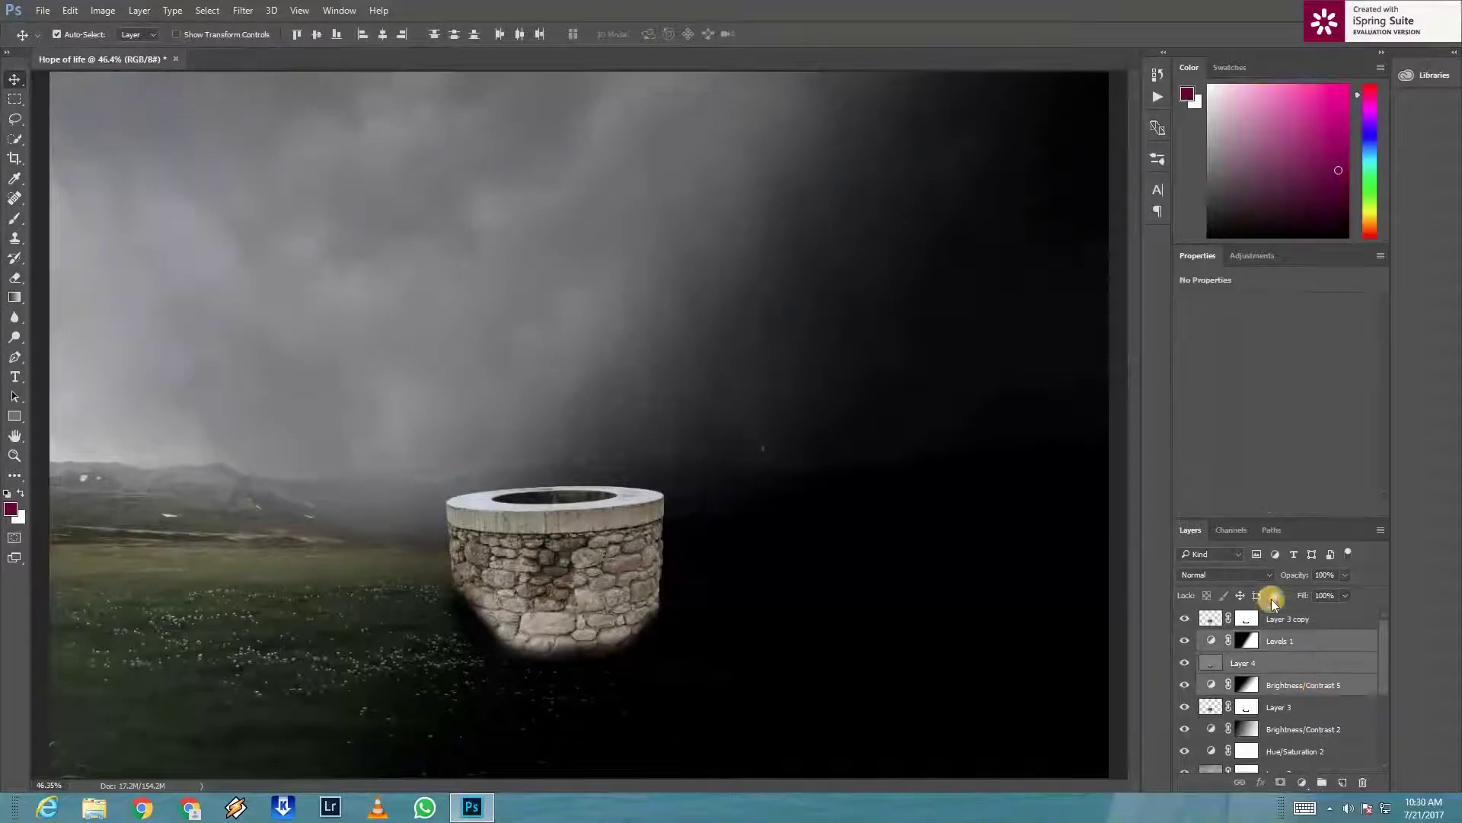
pyautogui.rightClick(1312, 662)
pyautogui.click(1179, 377)
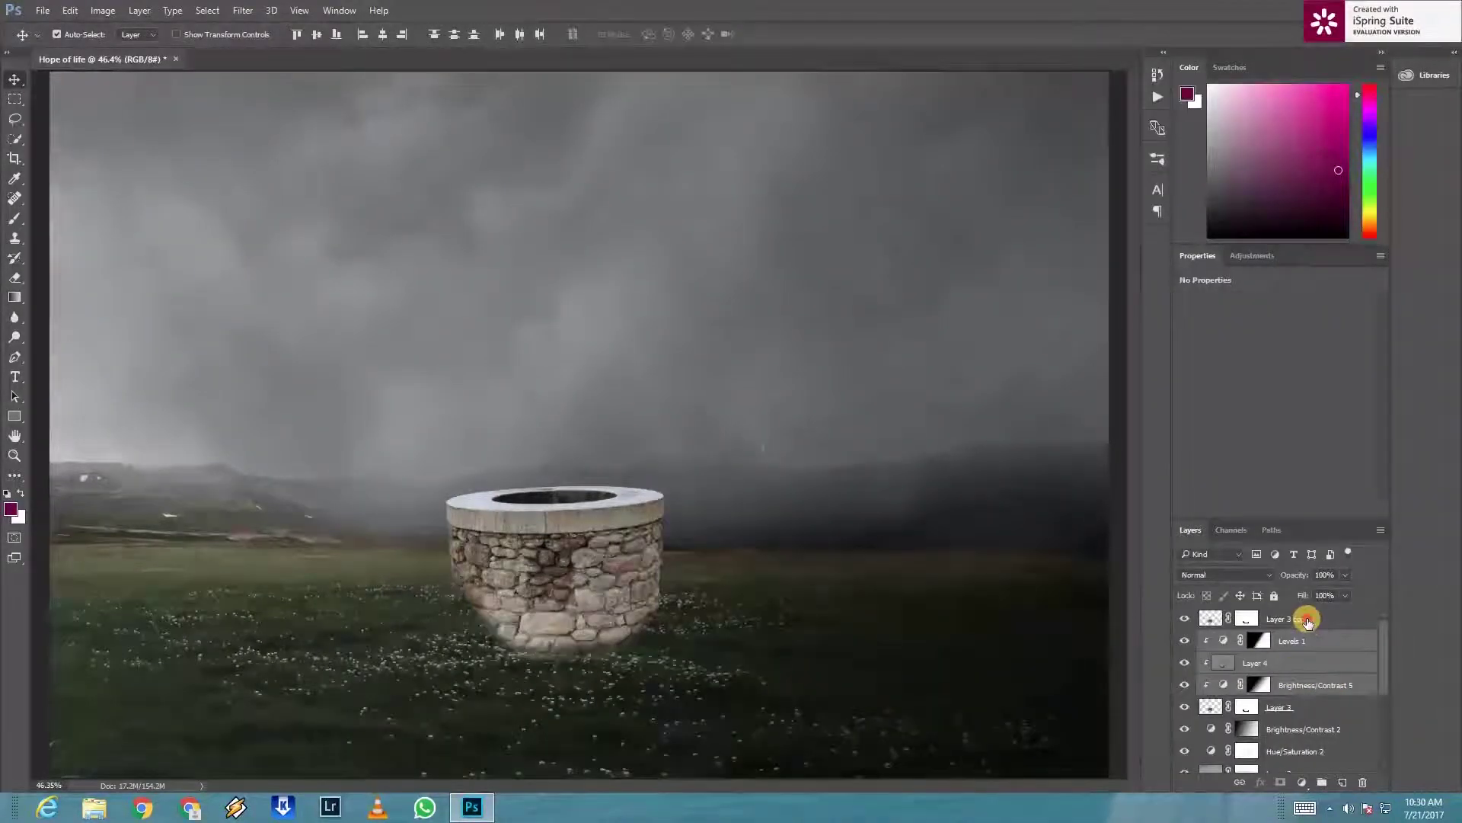
pyautogui.click(1333, 617)
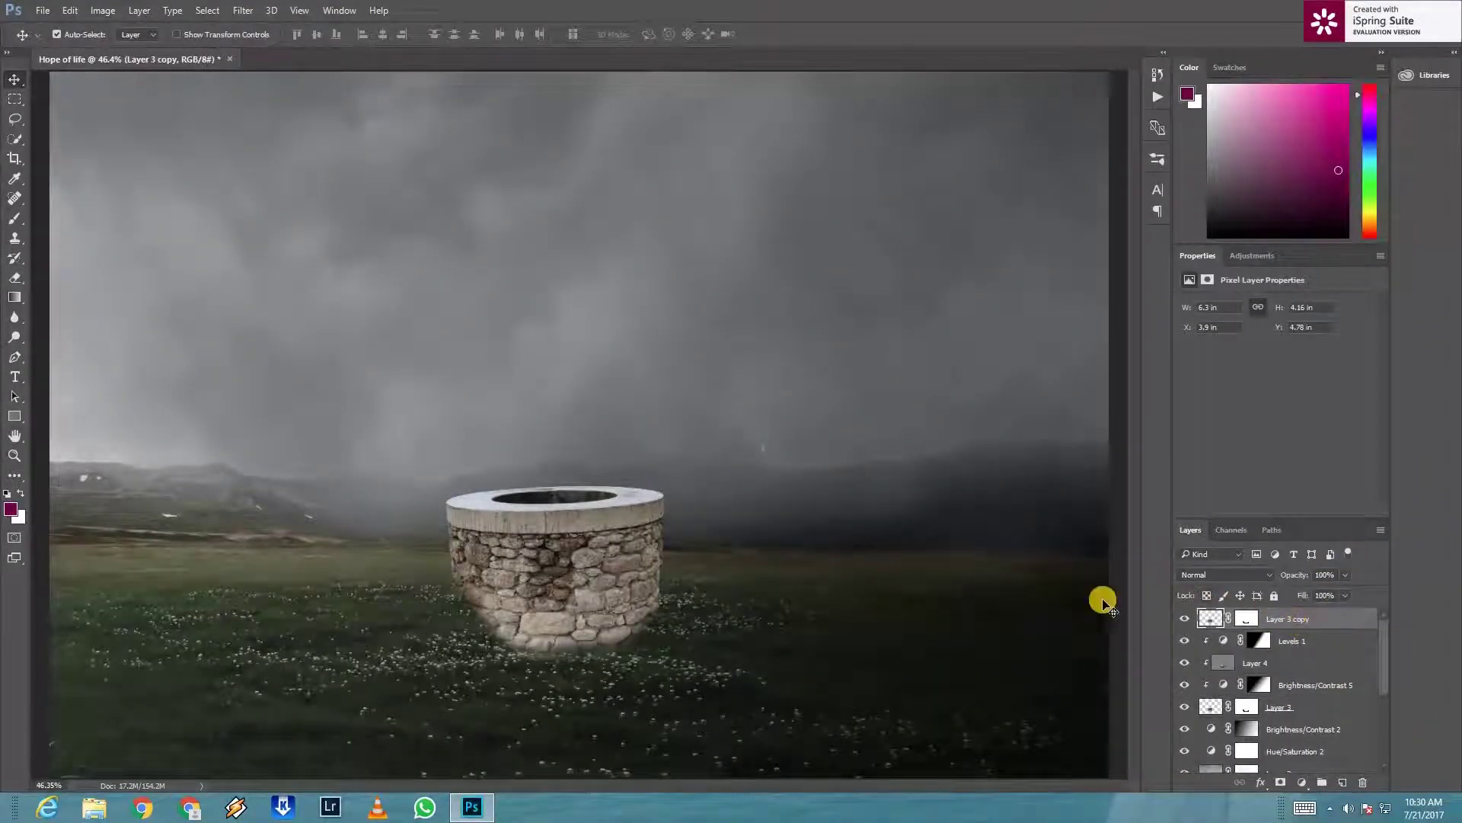
pyautogui.hotkey('ctrl', 't')
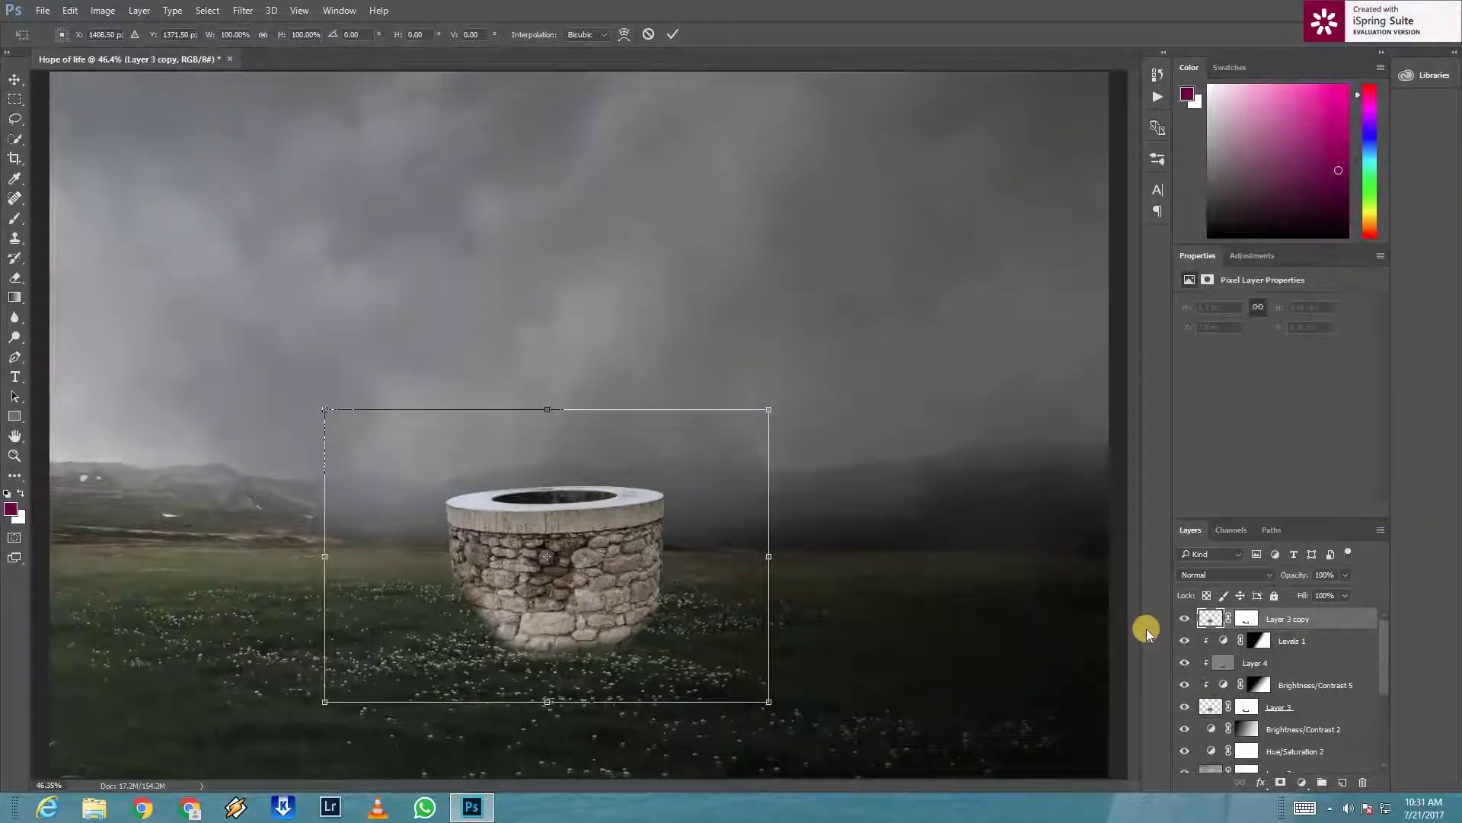
pyautogui.press('Return')
# Step: Give Layer 3 copy a solid black Color Overlay layer style
pyautogui.rightClick(1300, 619)
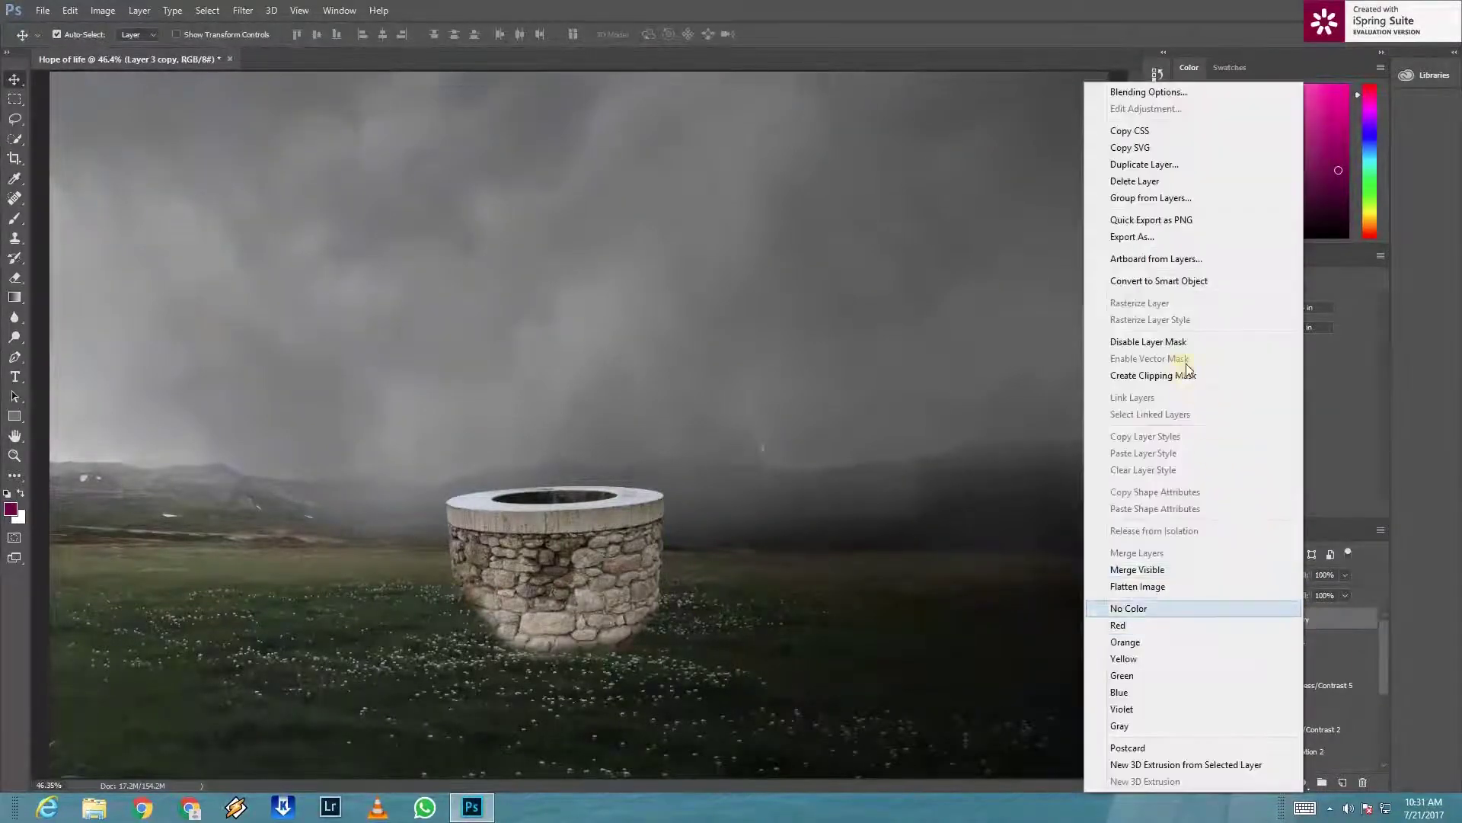
pyautogui.click(1340, 623)
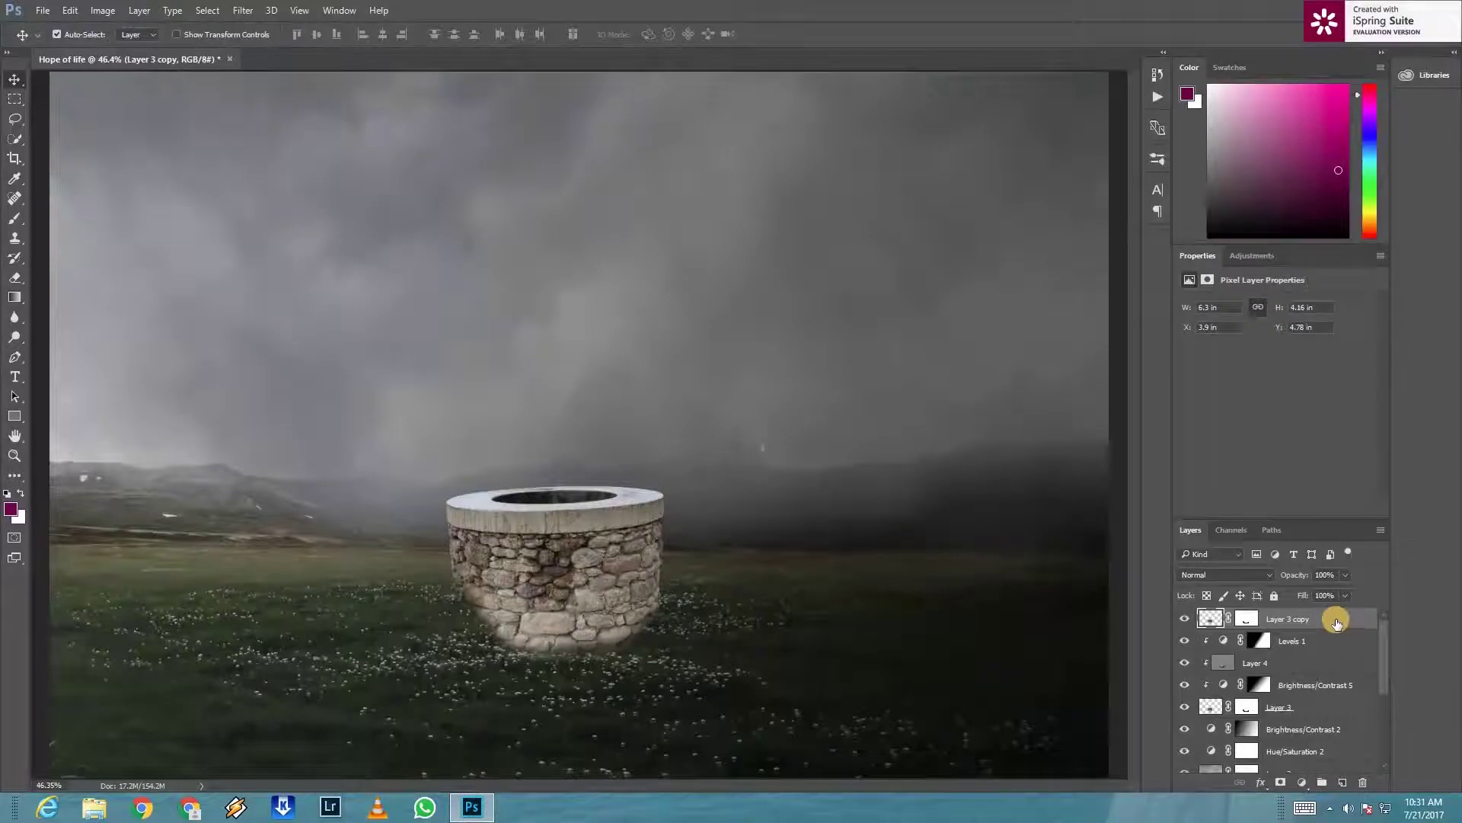
pyautogui.doubleClick(1328, 623)
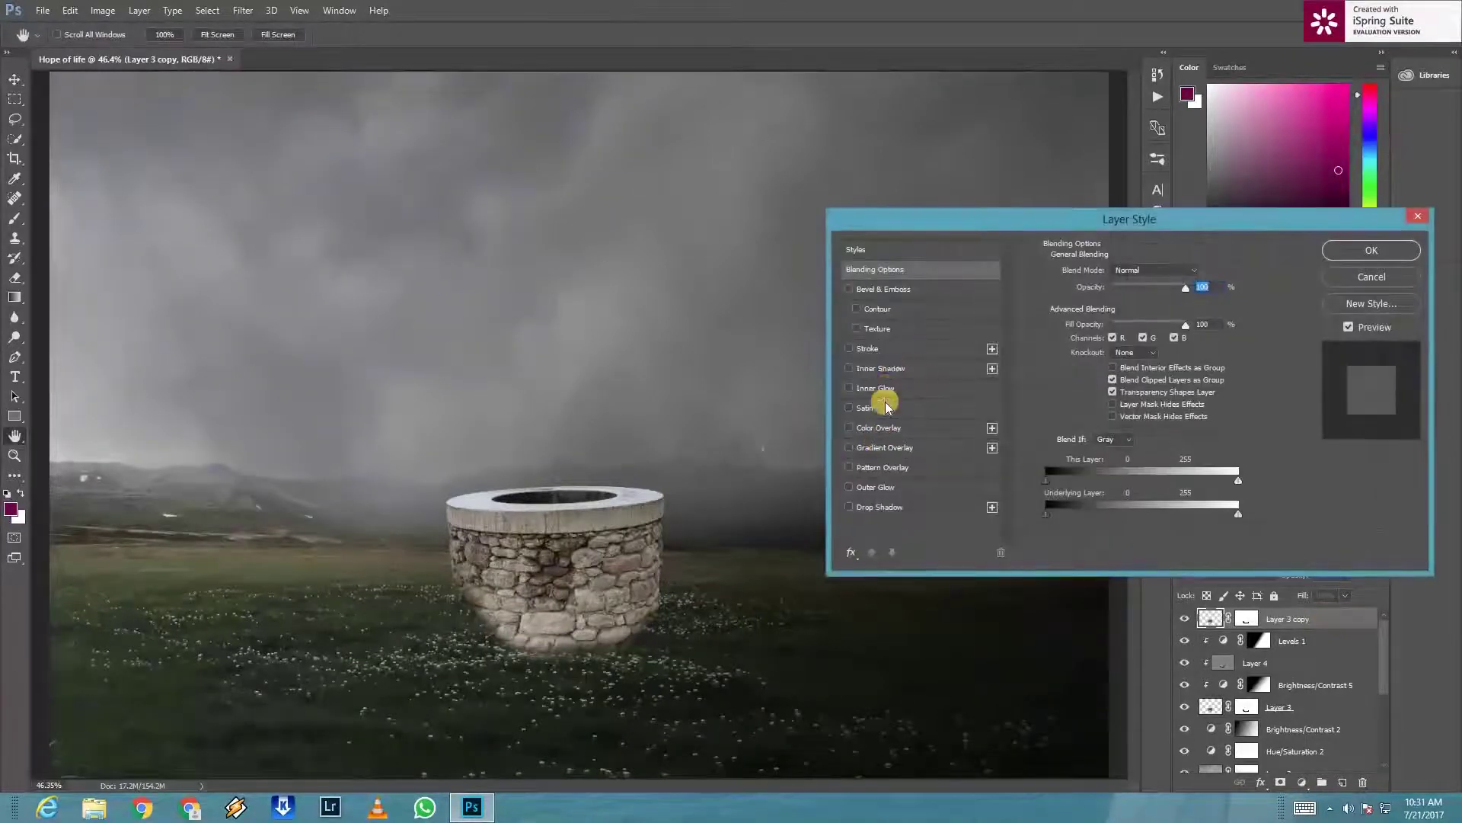
pyautogui.click(891, 429)
pyautogui.moveTo(1172, 293)
pyautogui.mouseDown()
pyautogui.moveTo(1133, 293)
pyautogui.moveTo(1173, 294)
pyautogui.mouseUp()
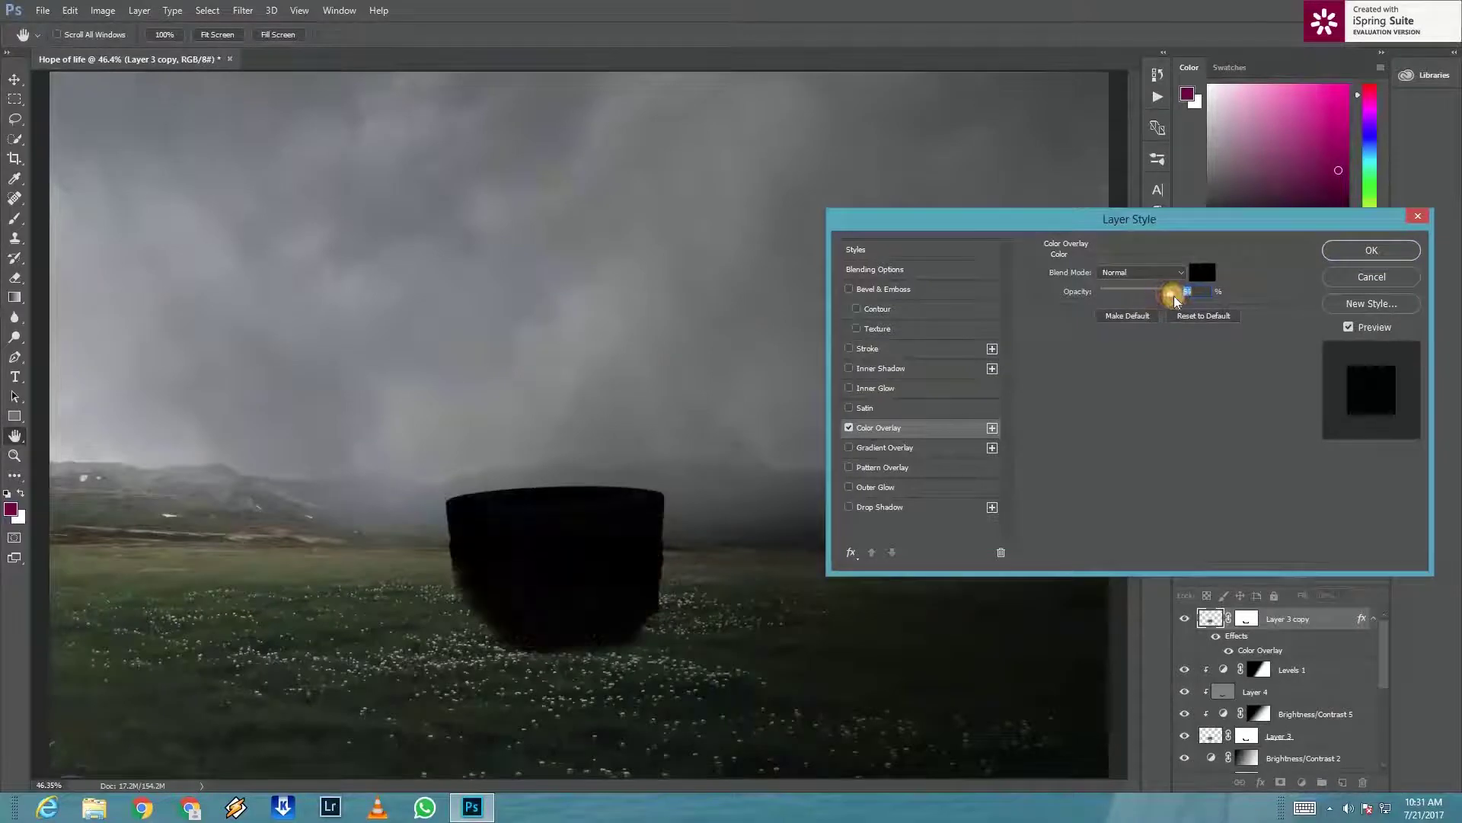
pyautogui.click(1330, 251)
pyautogui.press('v')
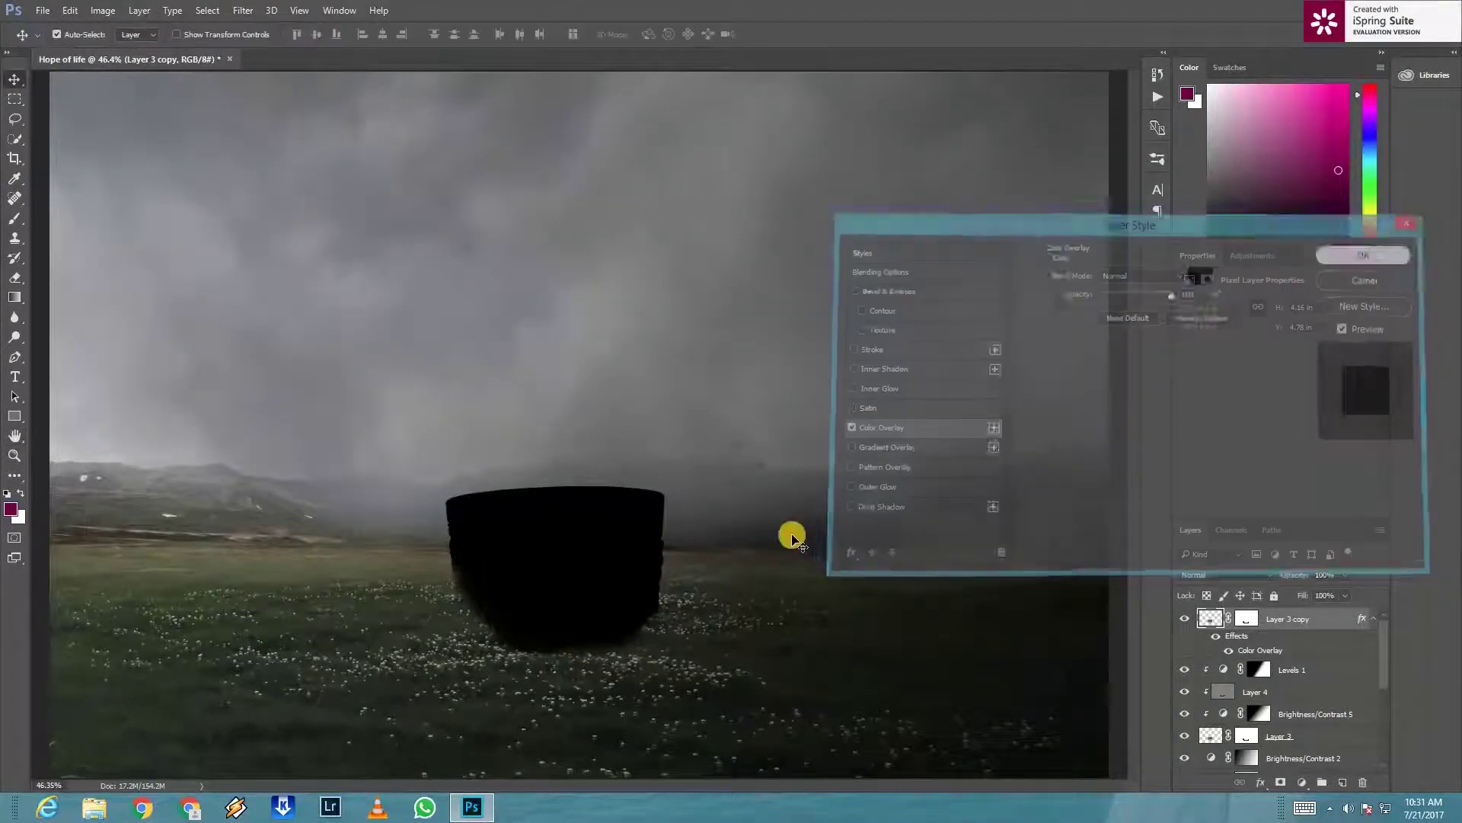
pyautogui.hotkey('ctrl', 't')
# Step: Flip, scale, rotate and squash the black well copy into a flat shape beside the well
pyautogui.moveTo(326, 554)
pyautogui.mouseDown()
pyautogui.moveTo(902, 624)
pyautogui.moveTo(994, 699)
pyautogui.moveTo(881, 696)
pyautogui.moveTo(876, 682)
pyautogui.mouseUp()
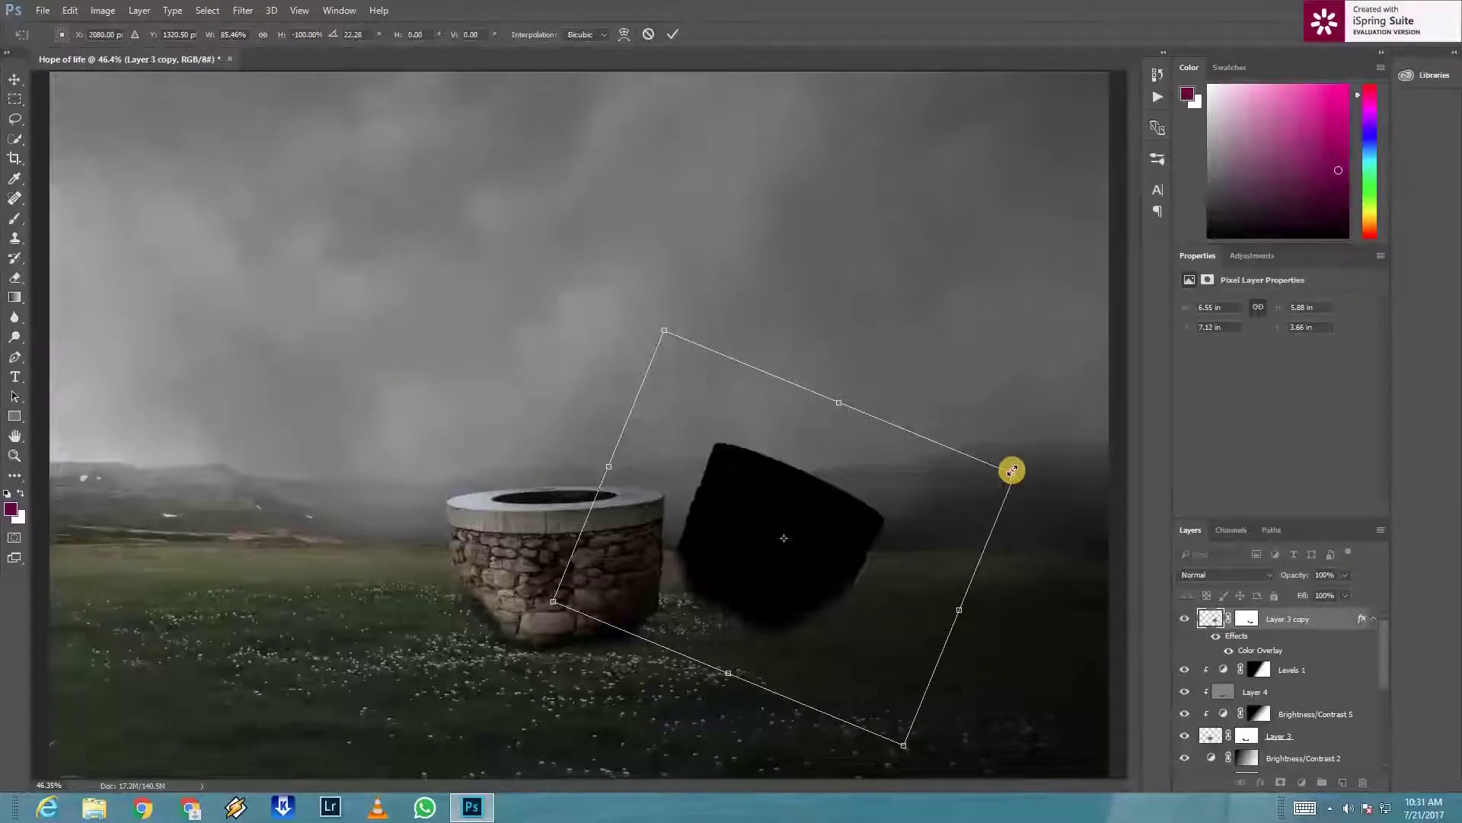
pyautogui.moveTo(662, 327); pyautogui.dragTo(761, 512)
pyautogui.moveTo(858, 604)
pyautogui.mouseDown()
pyautogui.moveTo(889, 679)
pyautogui.moveTo(688, 725)
pyautogui.moveTo(833, 669)
pyautogui.mouseUp()
pyautogui.moveTo(1081, 685)
pyautogui.mouseDown()
pyautogui.moveTo(917, 650)
pyautogui.moveTo(859, 689)
pyautogui.moveTo(1016, 732)
pyautogui.moveTo(982, 735)
pyautogui.moveTo(901, 670)
pyautogui.moveTo(797, 496)
pyautogui.mouseUp()
pyautogui.moveTo(794, 569); pyautogui.dragTo(890, 620)
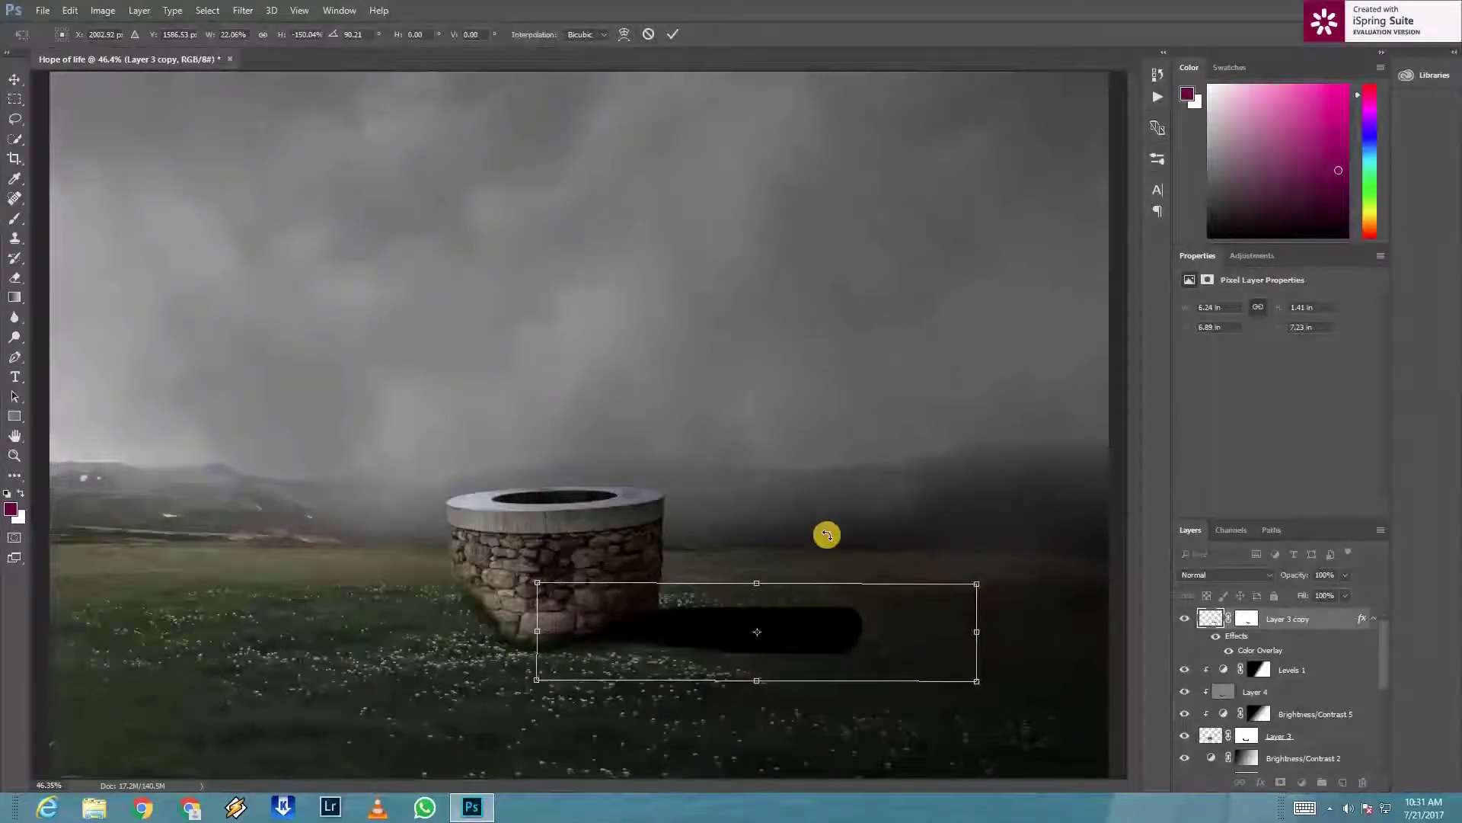
# Step: Warp the black shape into a long curved shadow stretching right and commit it
pyautogui.rightClick(822, 632)
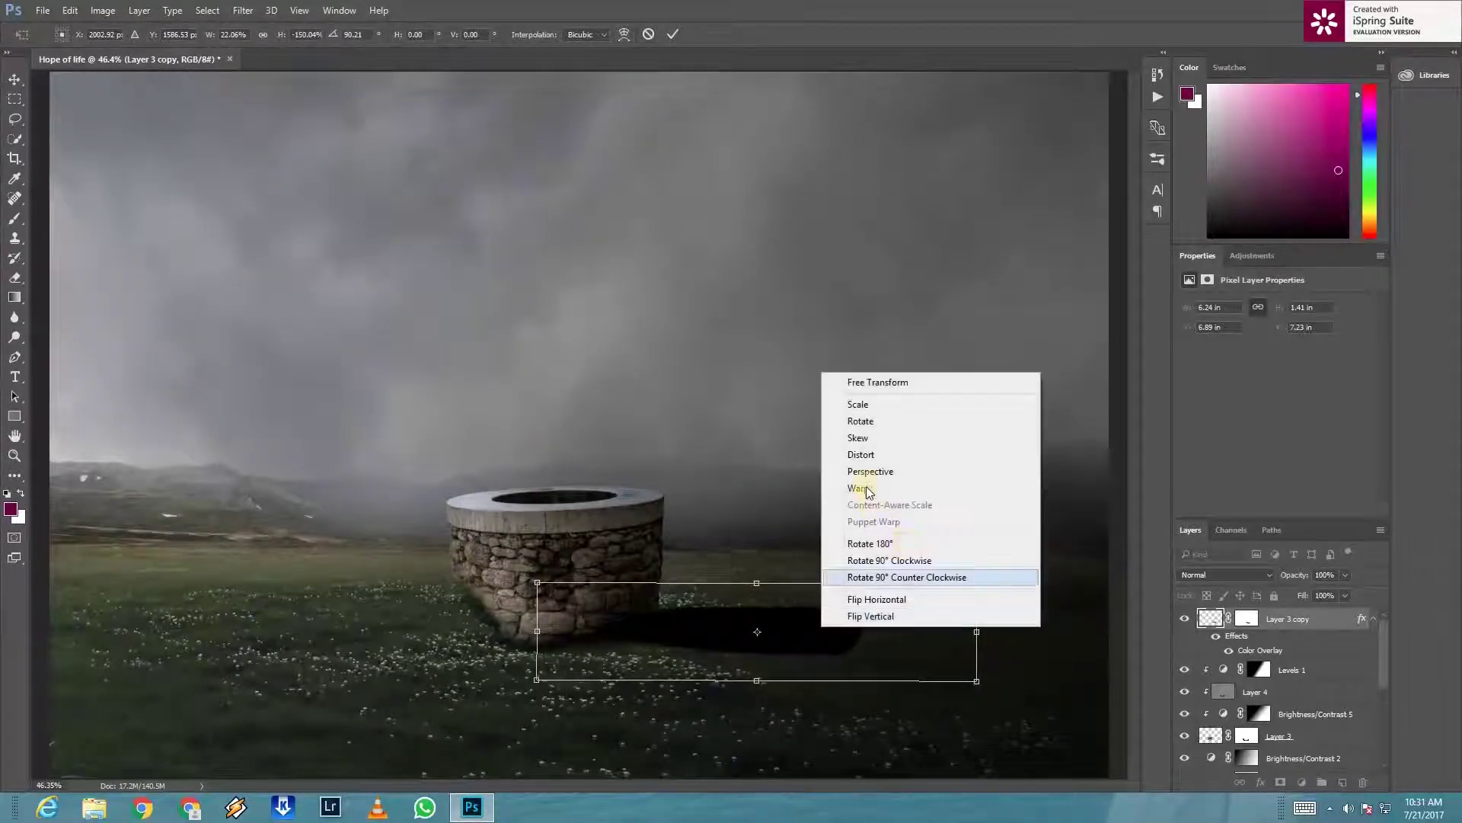
pyautogui.click(914, 489)
pyautogui.moveTo(1078, 501); pyautogui.dragTo(1095, 485)
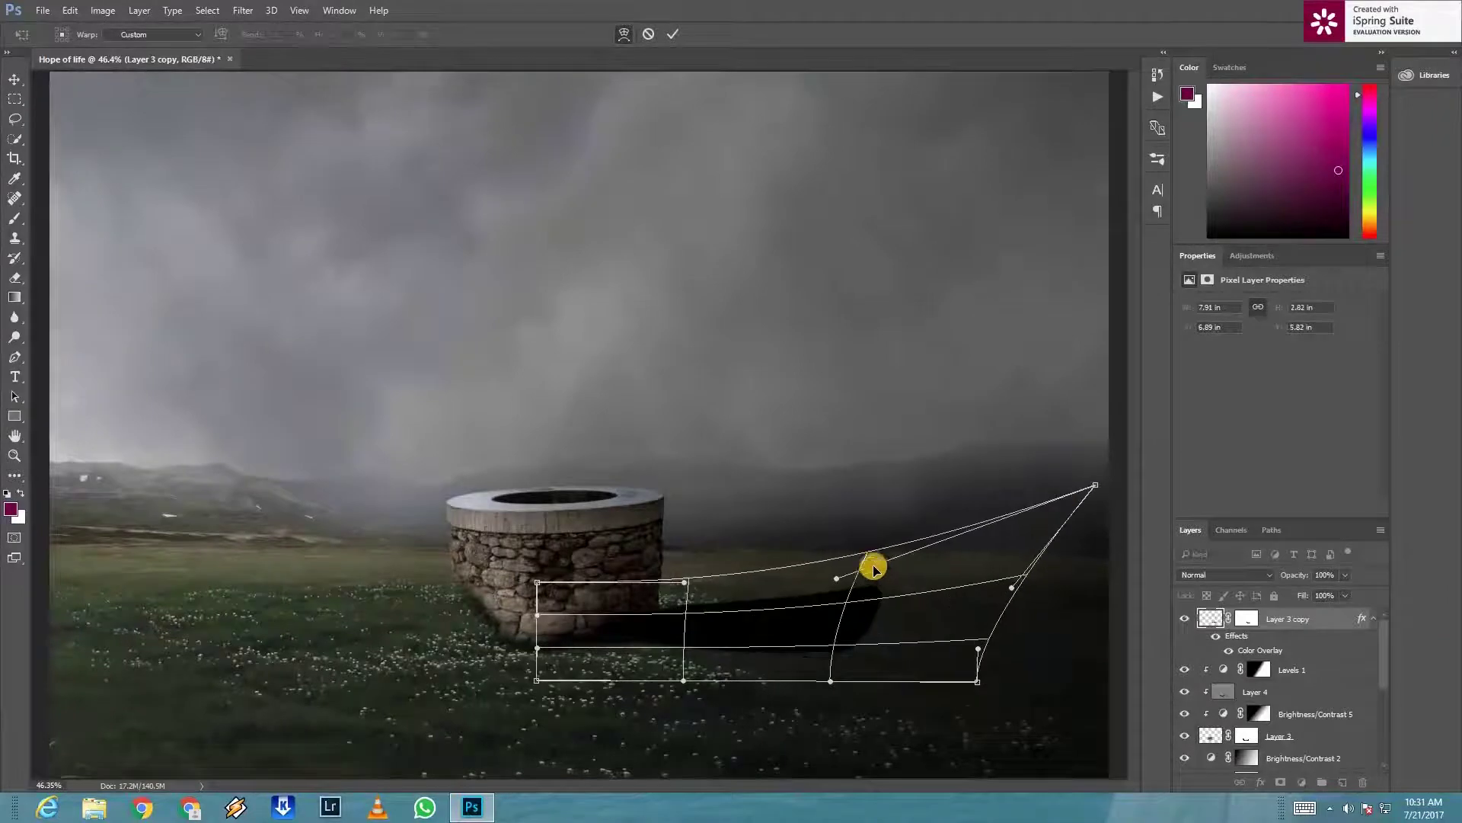
pyautogui.moveTo(996, 571); pyautogui.dragTo(960, 588)
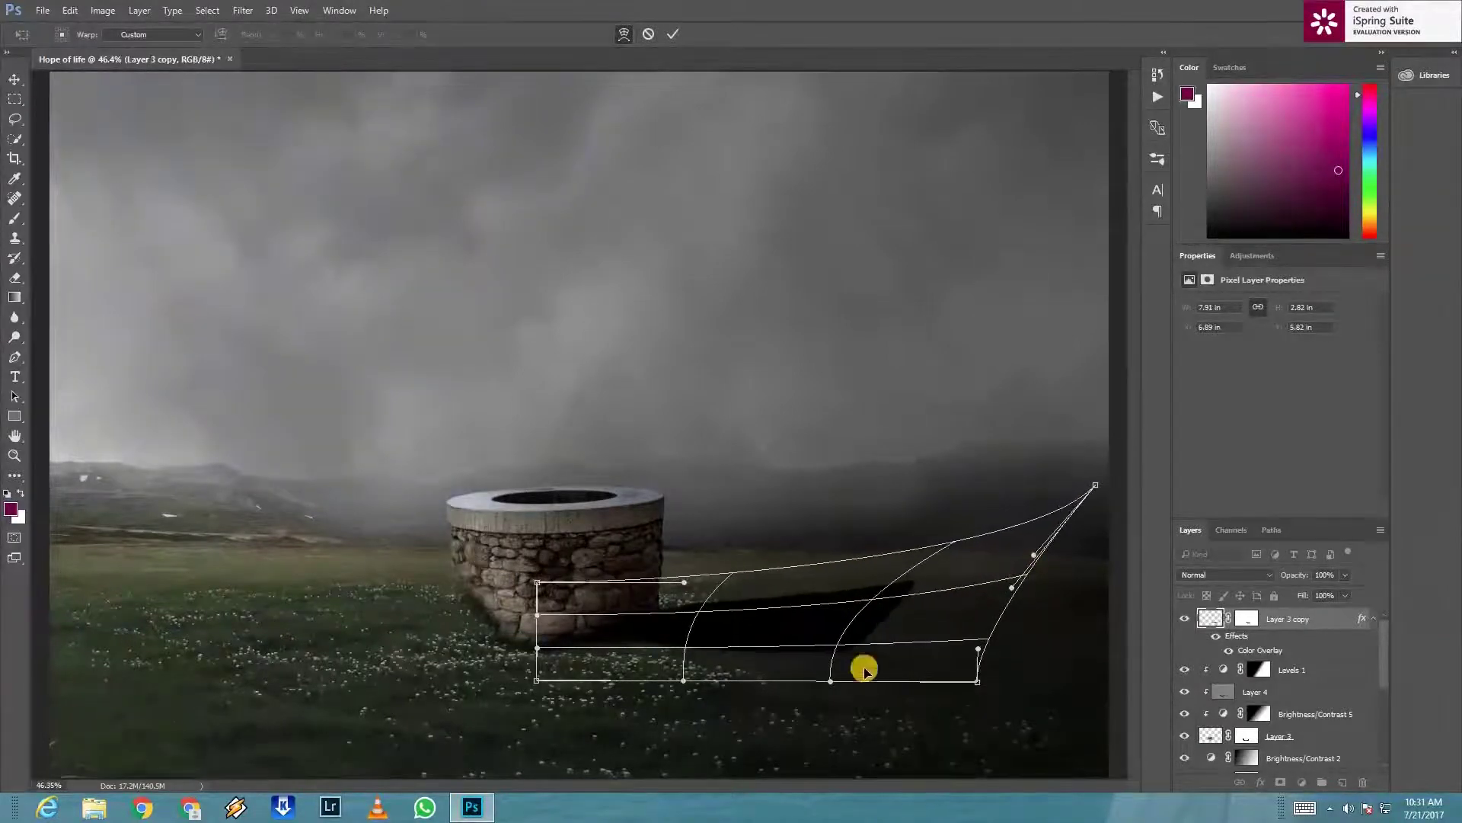
pyautogui.moveTo(977, 680)
pyautogui.mouseDown()
pyautogui.moveTo(1113, 640)
pyautogui.moveTo(907, 564)
pyautogui.moveTo(684, 581)
pyautogui.moveTo(721, 561)
pyautogui.mouseUp()
pyautogui.moveTo(528, 659)
pyautogui.mouseDown()
pyautogui.moveTo(669, 662)
pyautogui.moveTo(597, 659)
pyautogui.mouseUp()
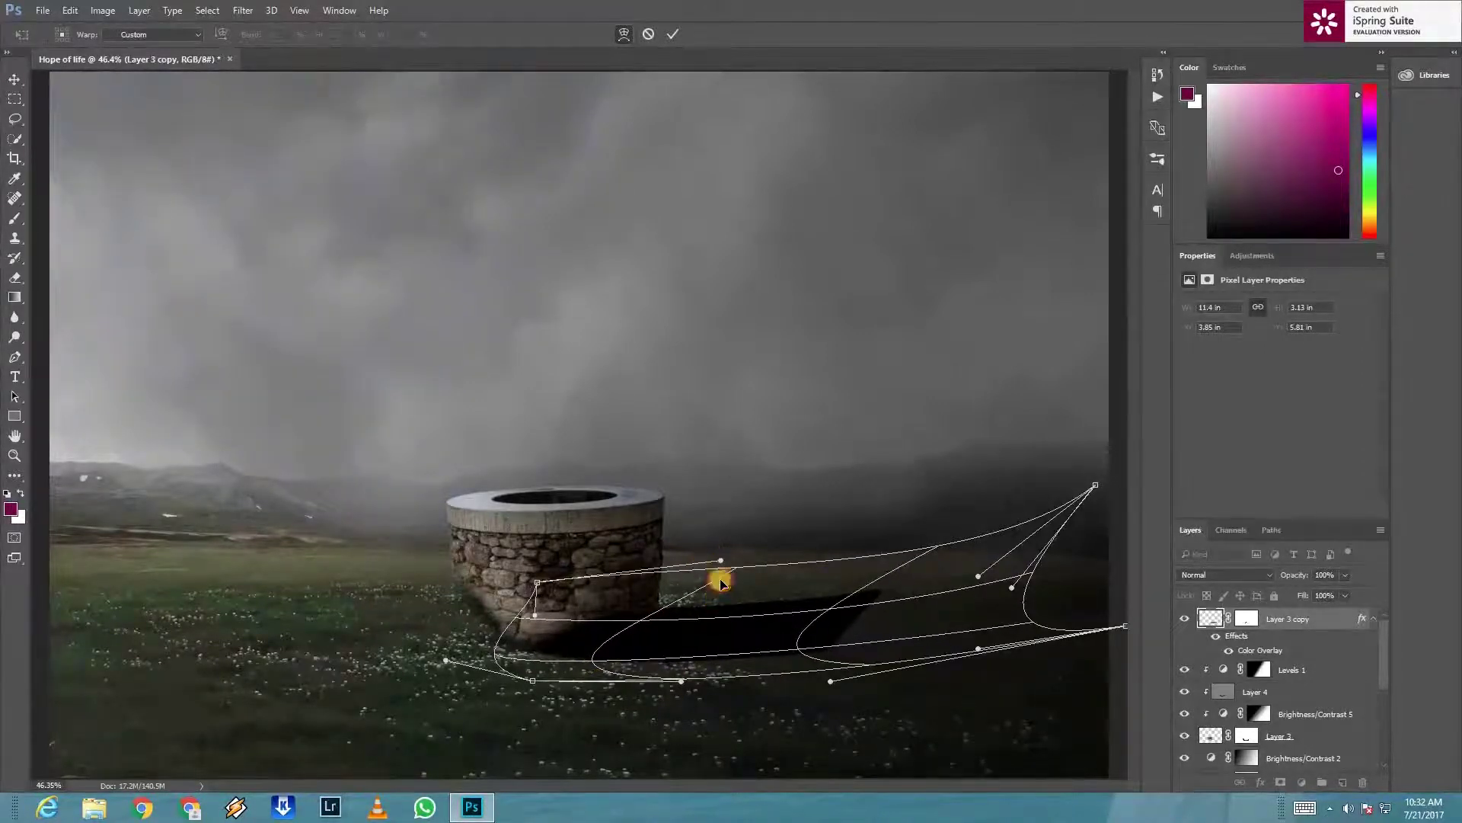
pyautogui.moveTo(725, 601)
pyautogui.mouseDown()
pyautogui.moveTo(780, 574)
pyautogui.moveTo(761, 571)
pyautogui.moveTo(788, 593)
pyautogui.mouseUp()
pyautogui.moveTo(1064, 581); pyautogui.dragTo(811, 649)
pyautogui.moveTo(930, 637)
pyautogui.mouseDown()
pyautogui.moveTo(980, 593)
pyautogui.moveTo(977, 577)
pyautogui.moveTo(970, 607)
pyautogui.moveTo(941, 585)
pyautogui.moveTo(1013, 572)
pyautogui.mouseUp()
pyautogui.press('Return')
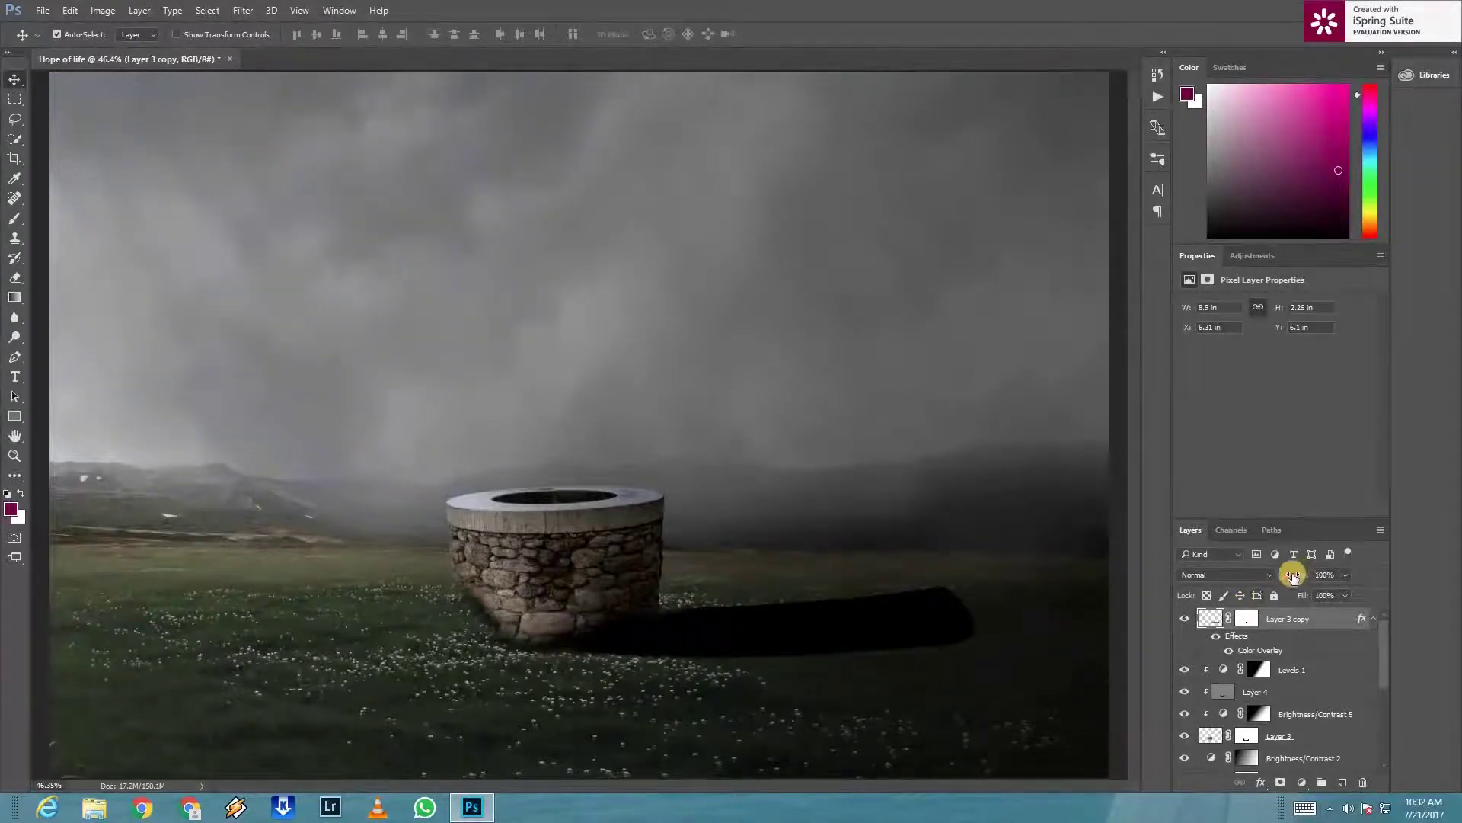
# Step: Lower the shadow's opacity to 54% and apply a 26.3 px Gaussian Blur
pyautogui.moveTo(1245, 576); pyautogui.dragTo(1259, 576)
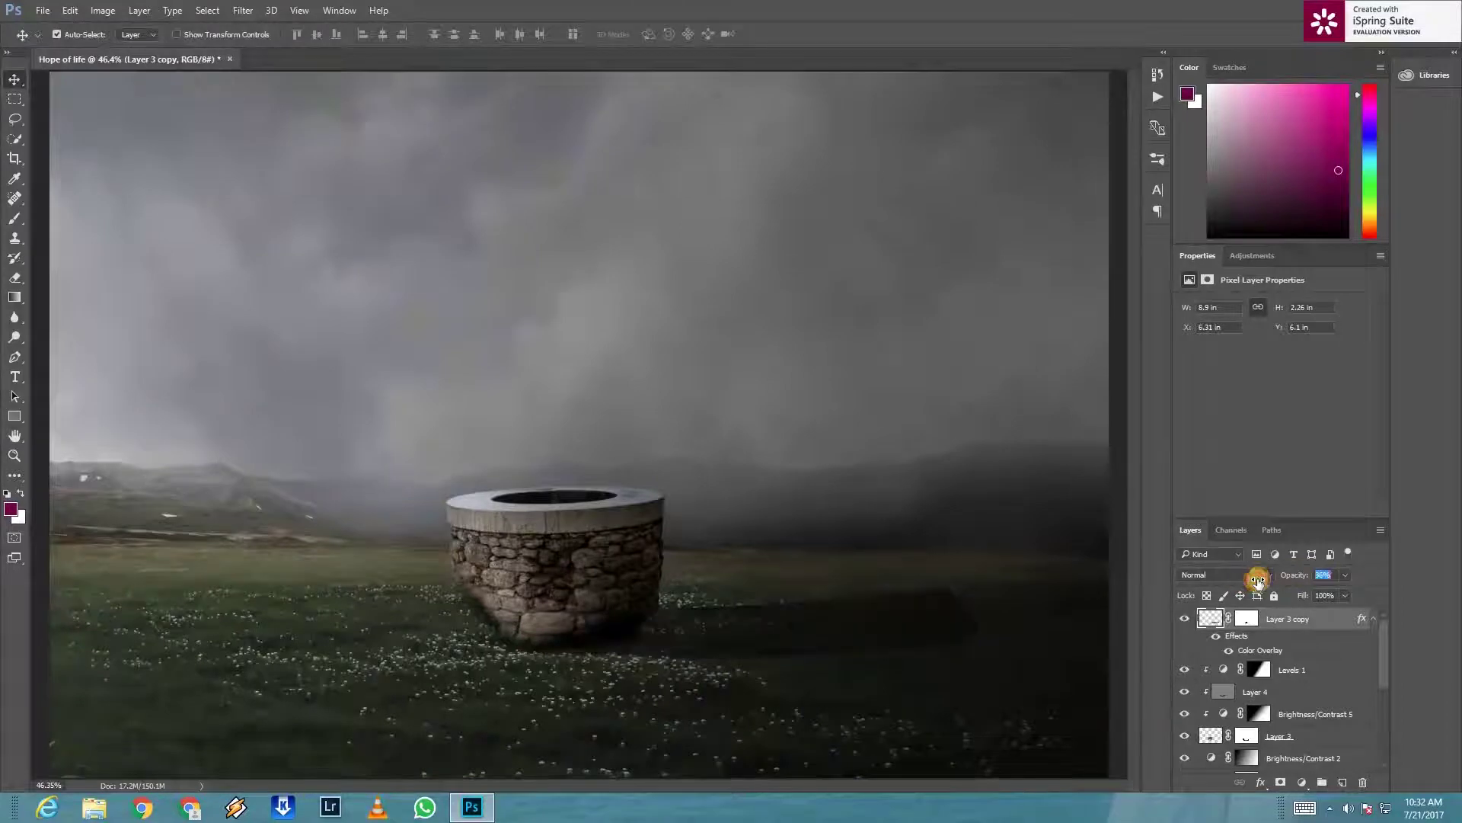
pyautogui.click(243, 10)
pyautogui.moveTo(331, 208)
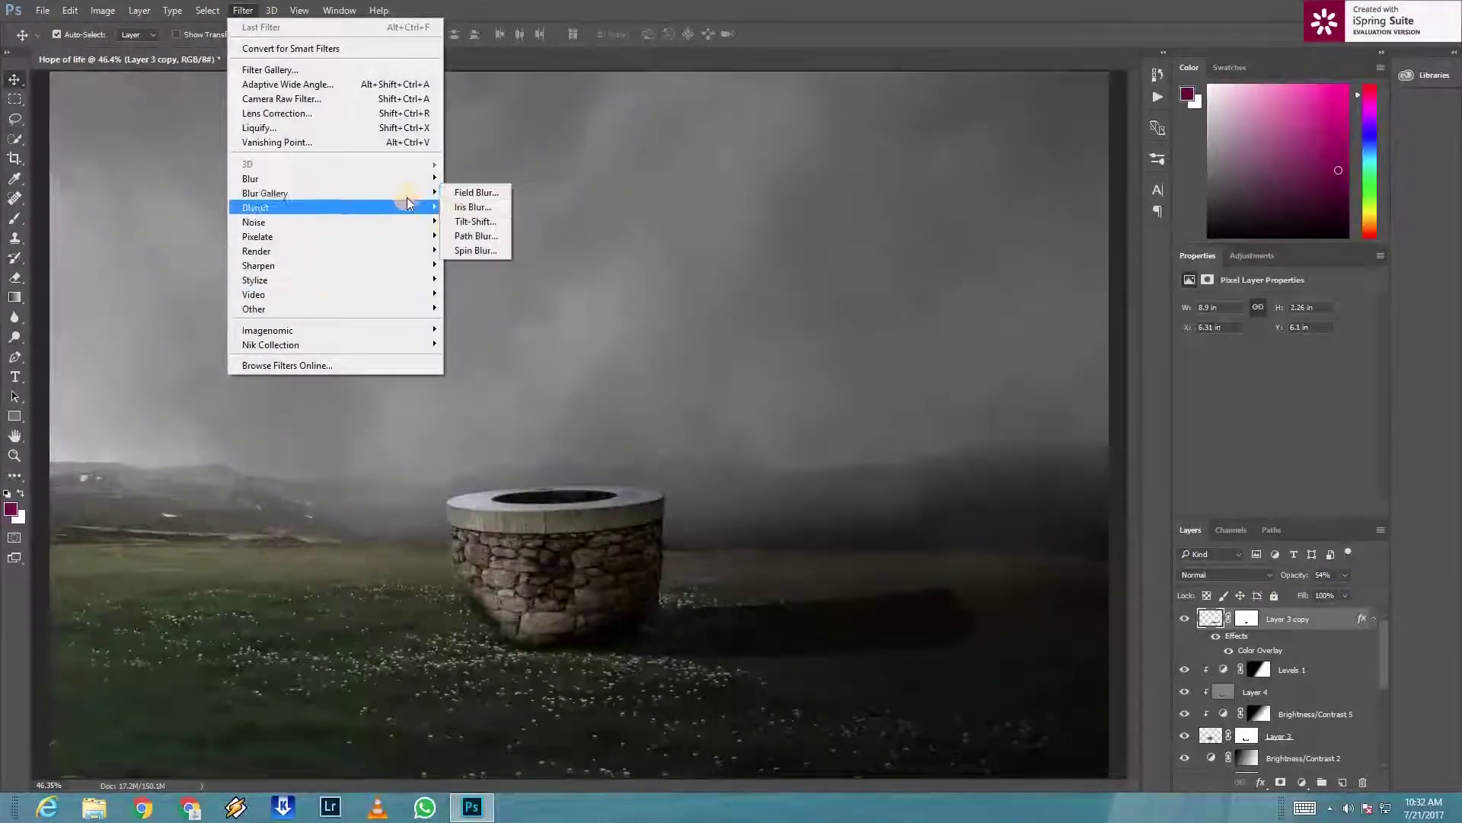
pyautogui.click(474, 237)
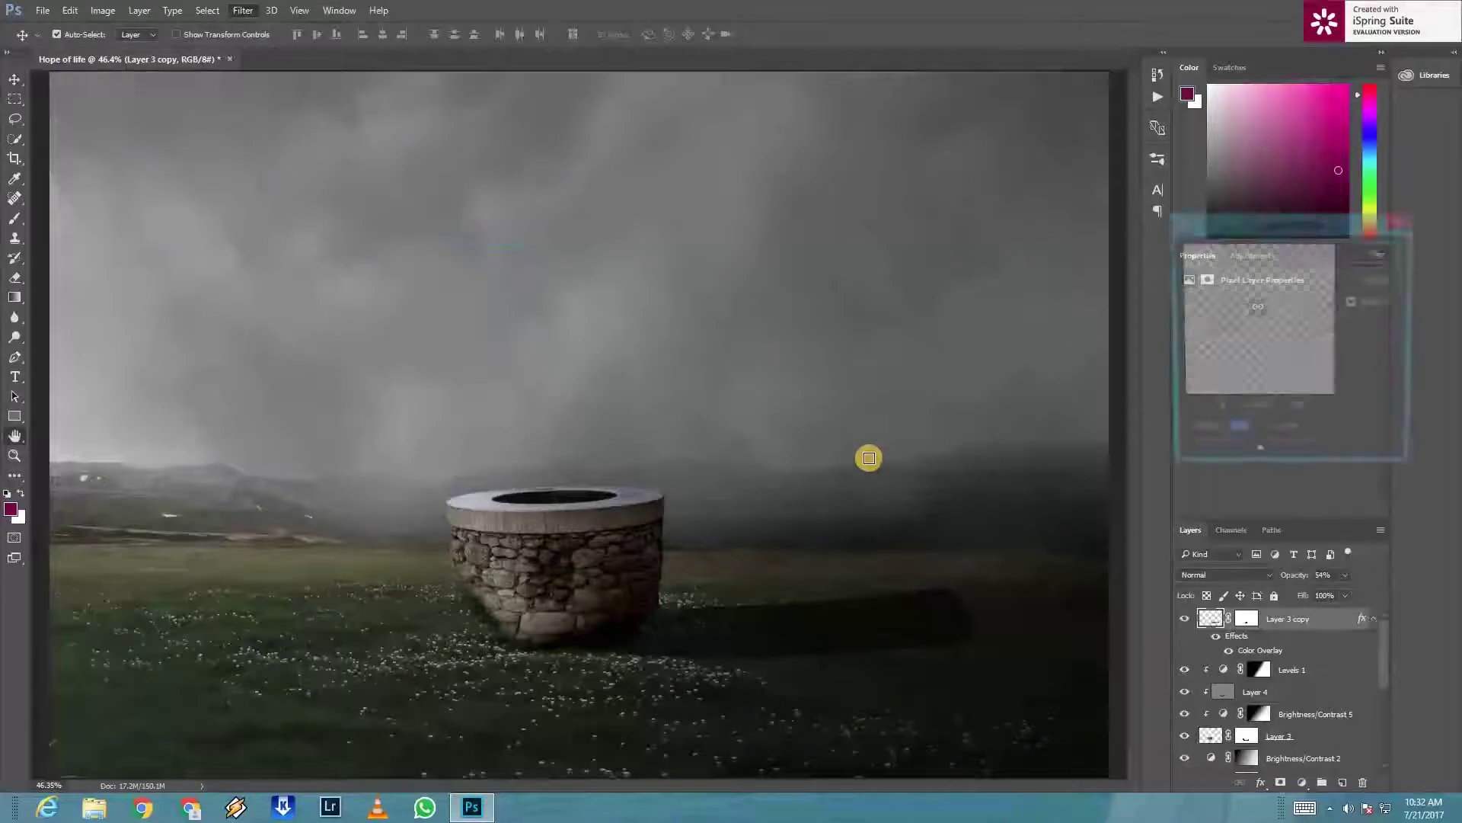
pyautogui.moveTo(1259, 460); pyautogui.dragTo(1223, 459)
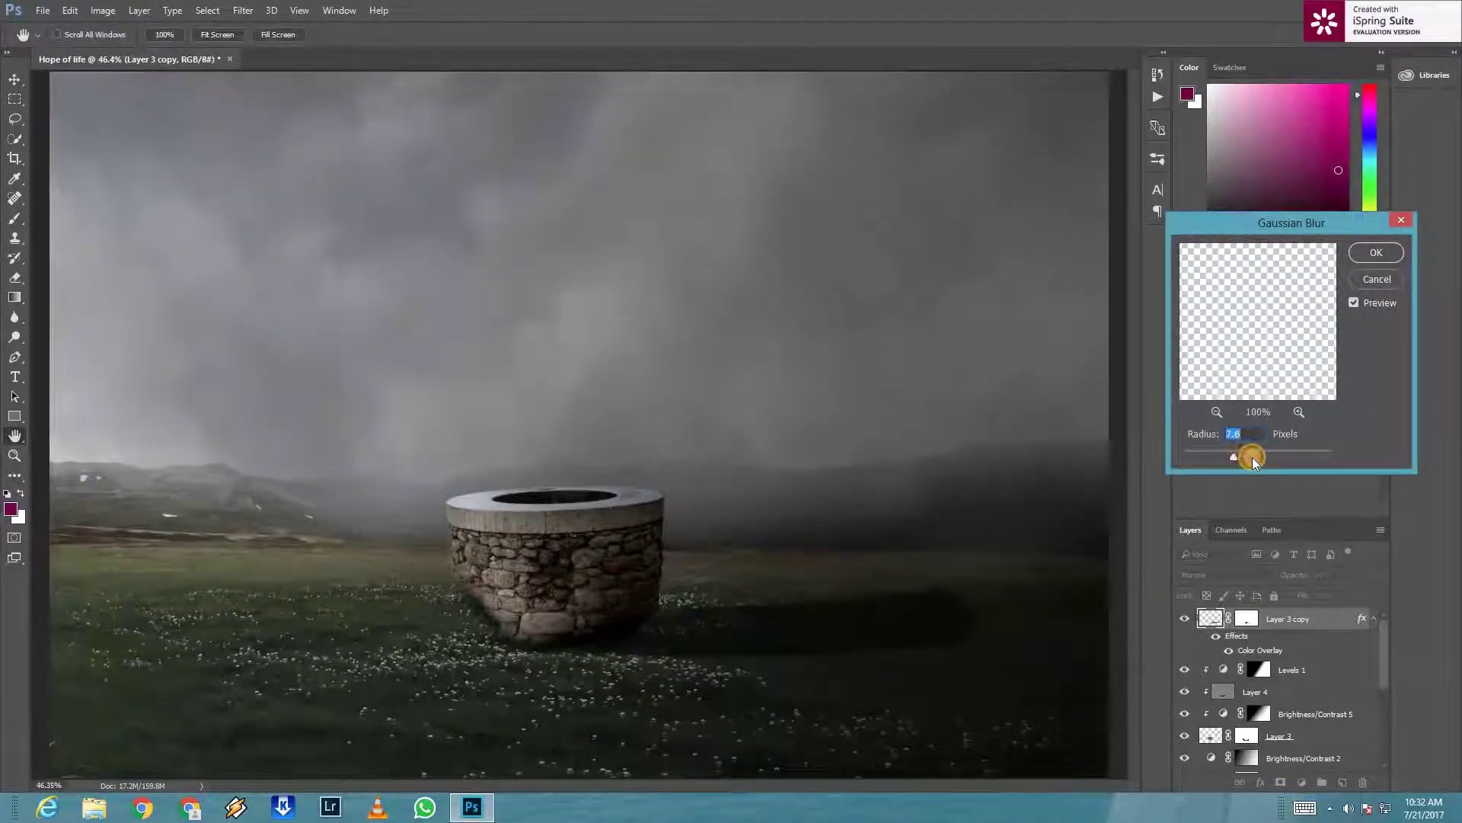
pyautogui.click(1375, 252)
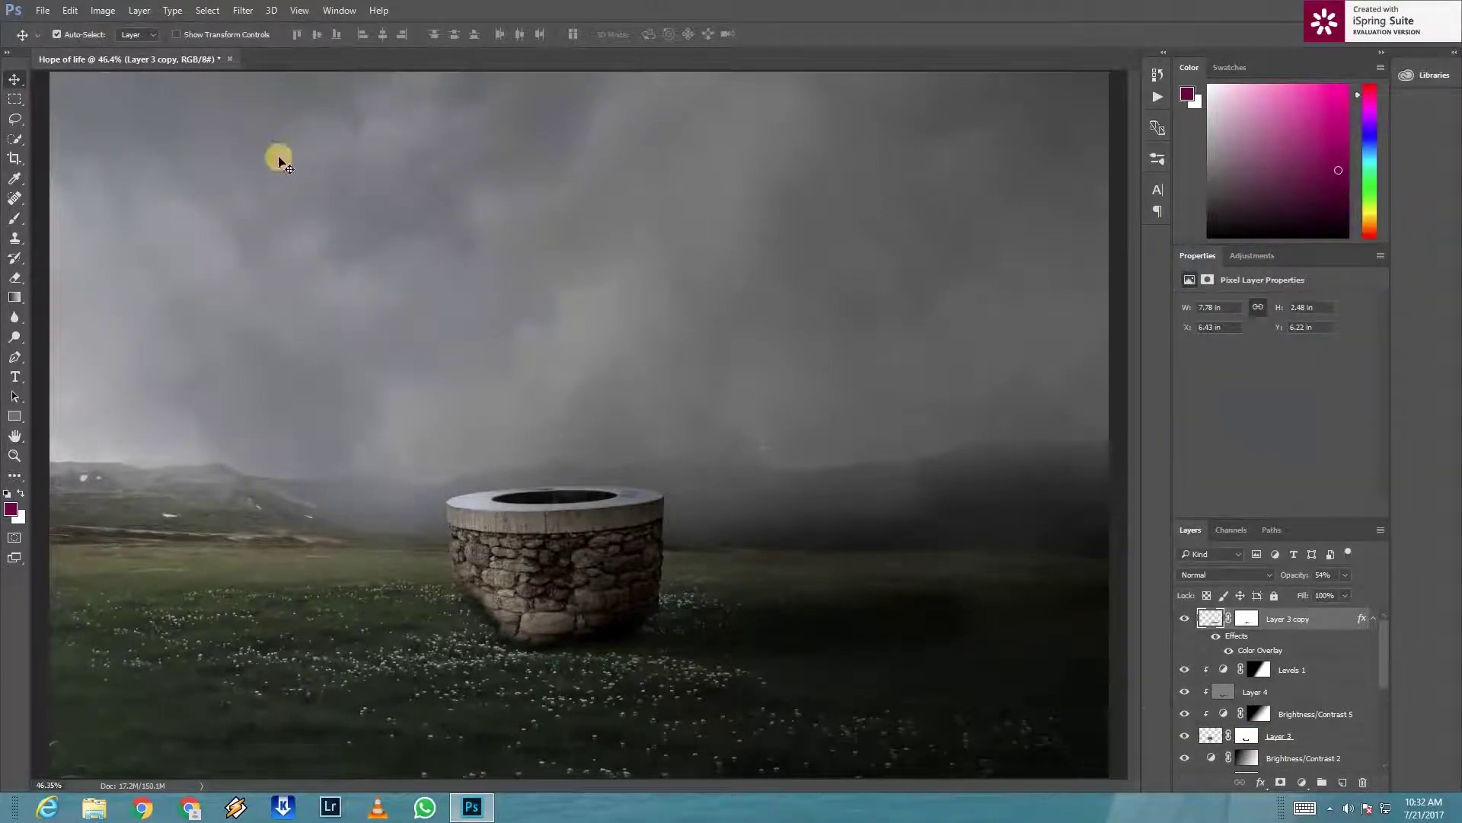
pyautogui.click(43, 10)
# Step: Open the photo of the kneeling girl in white and zoom in on her
pyautogui.click(53, 39)
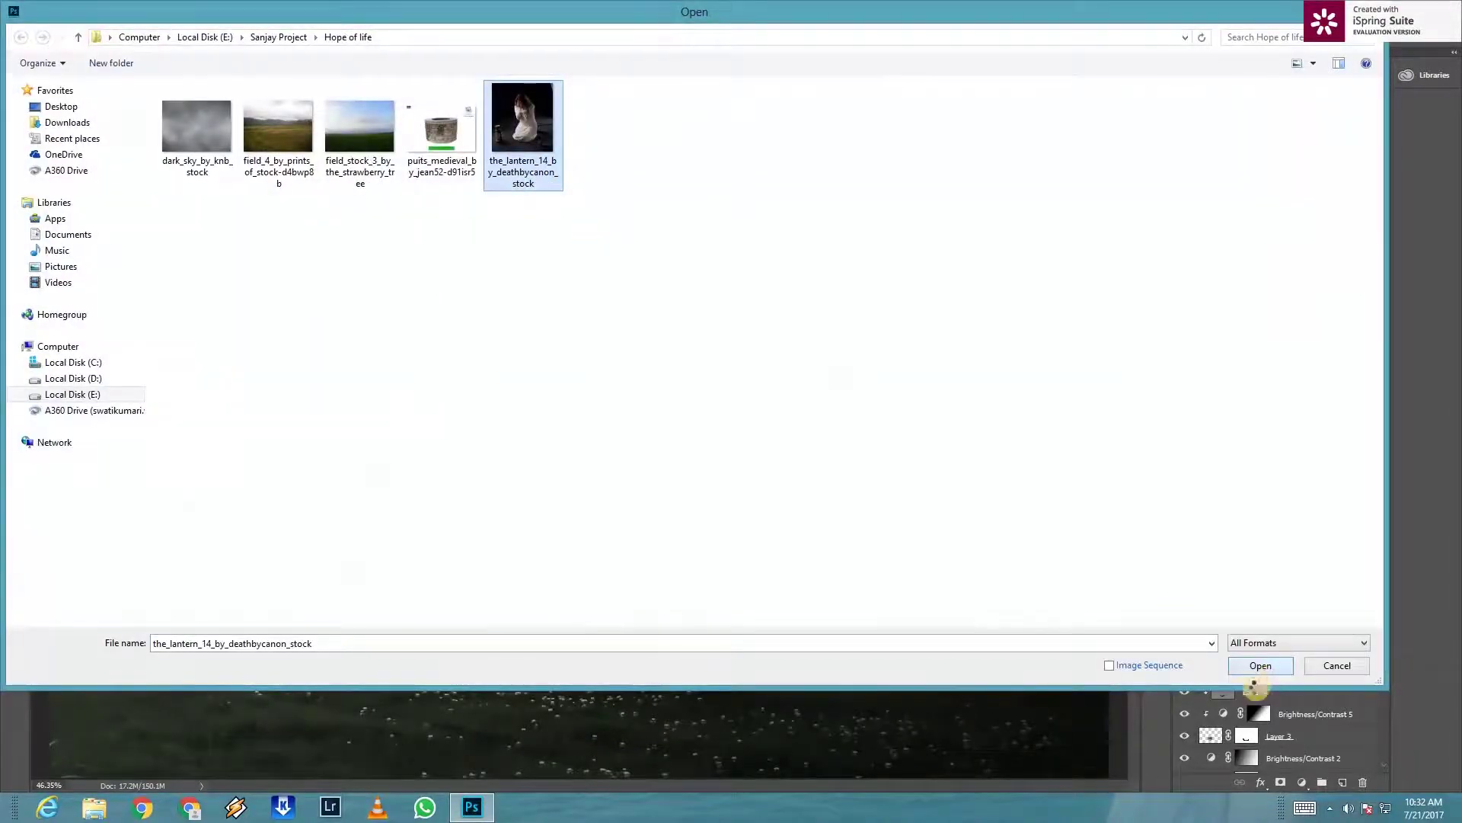
pyautogui.click(1259, 669)
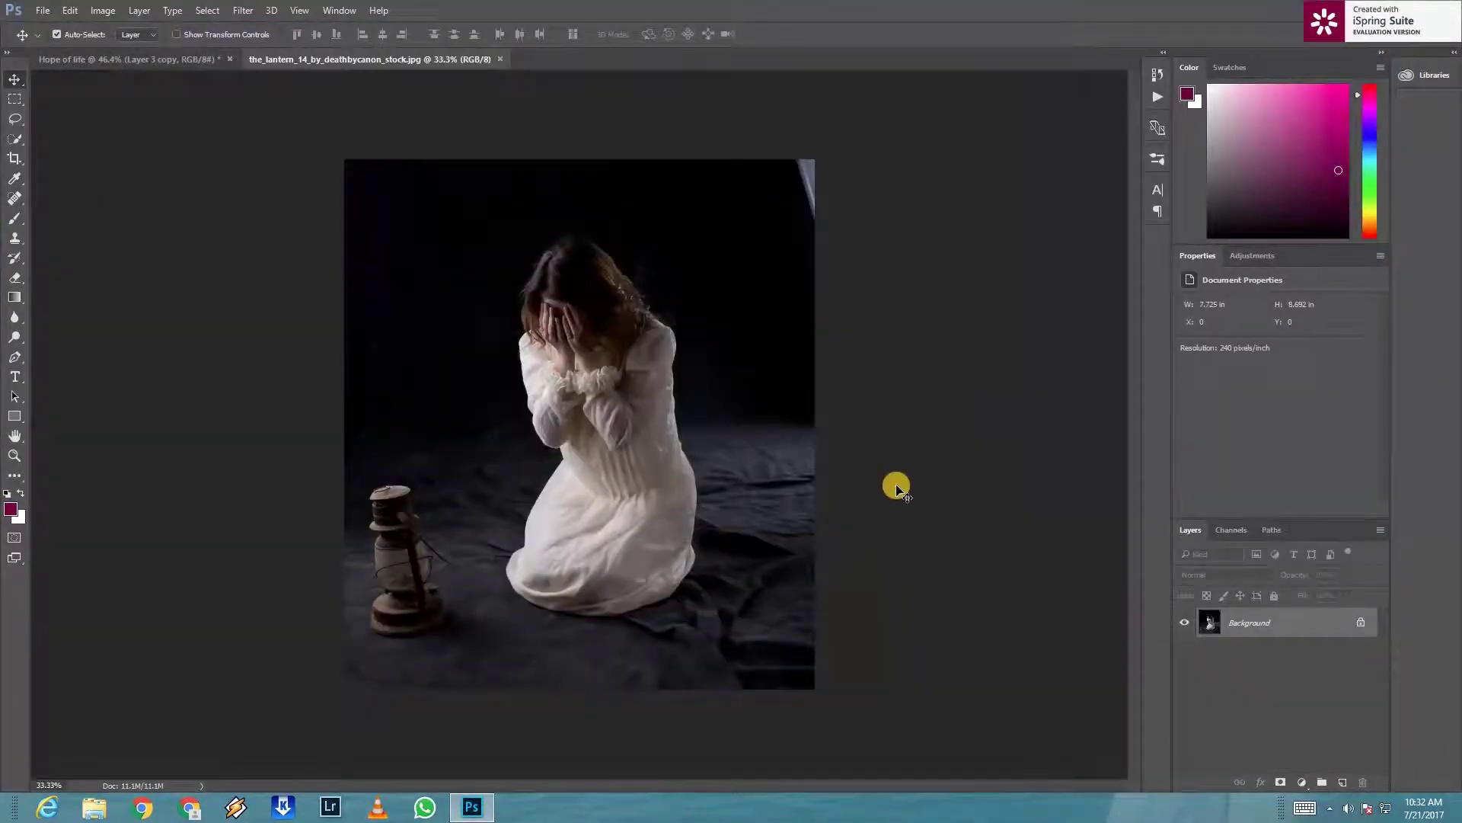
pyautogui.hotkey('ctrl', '+')
pyautogui.press('b')
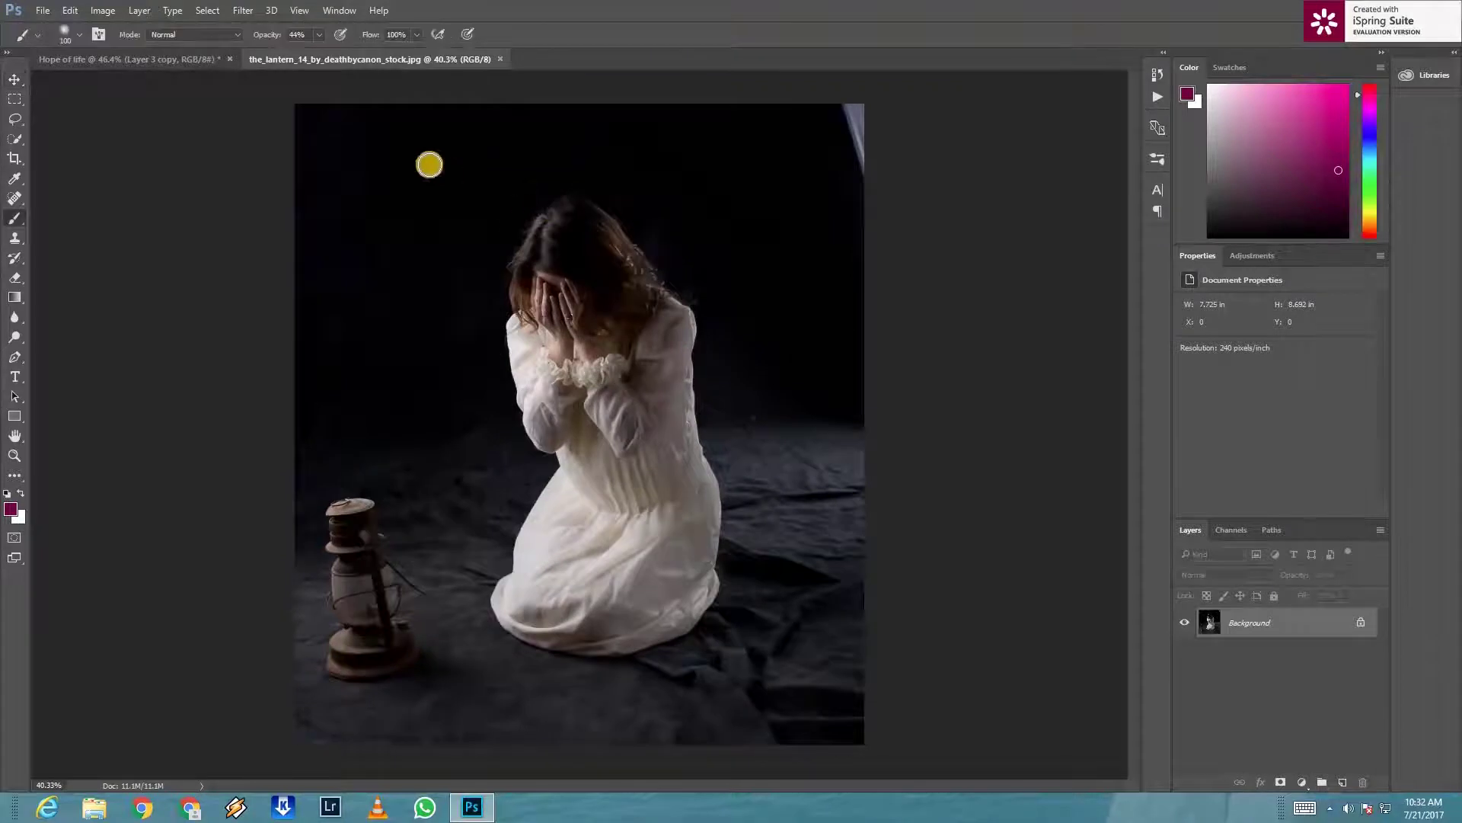
# Step: Quick-select the dark backdrop and the floor area around the girl
pyautogui.press('w')
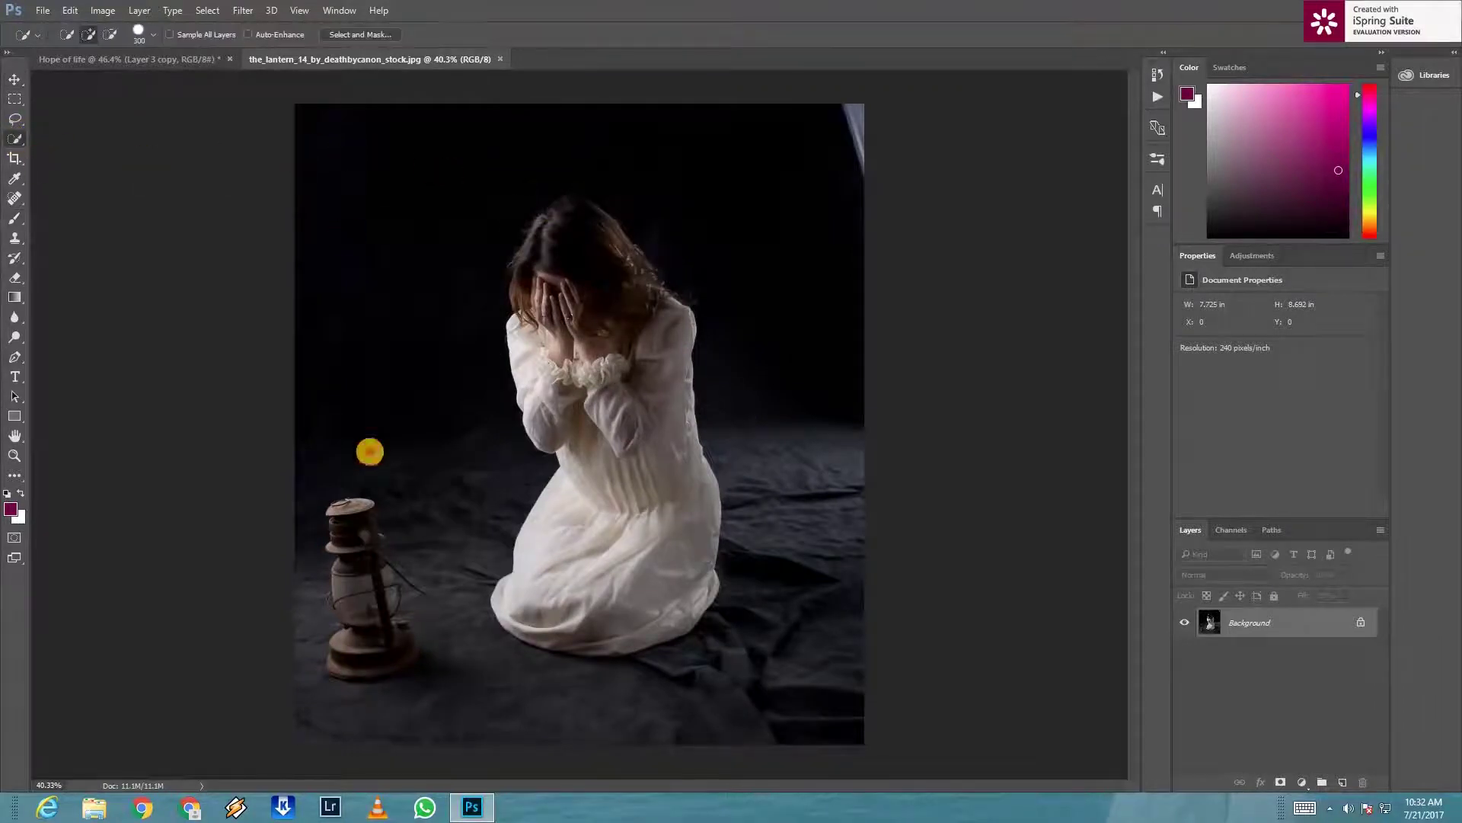
pyautogui.moveTo(366, 448); pyautogui.dragTo(917, 370)
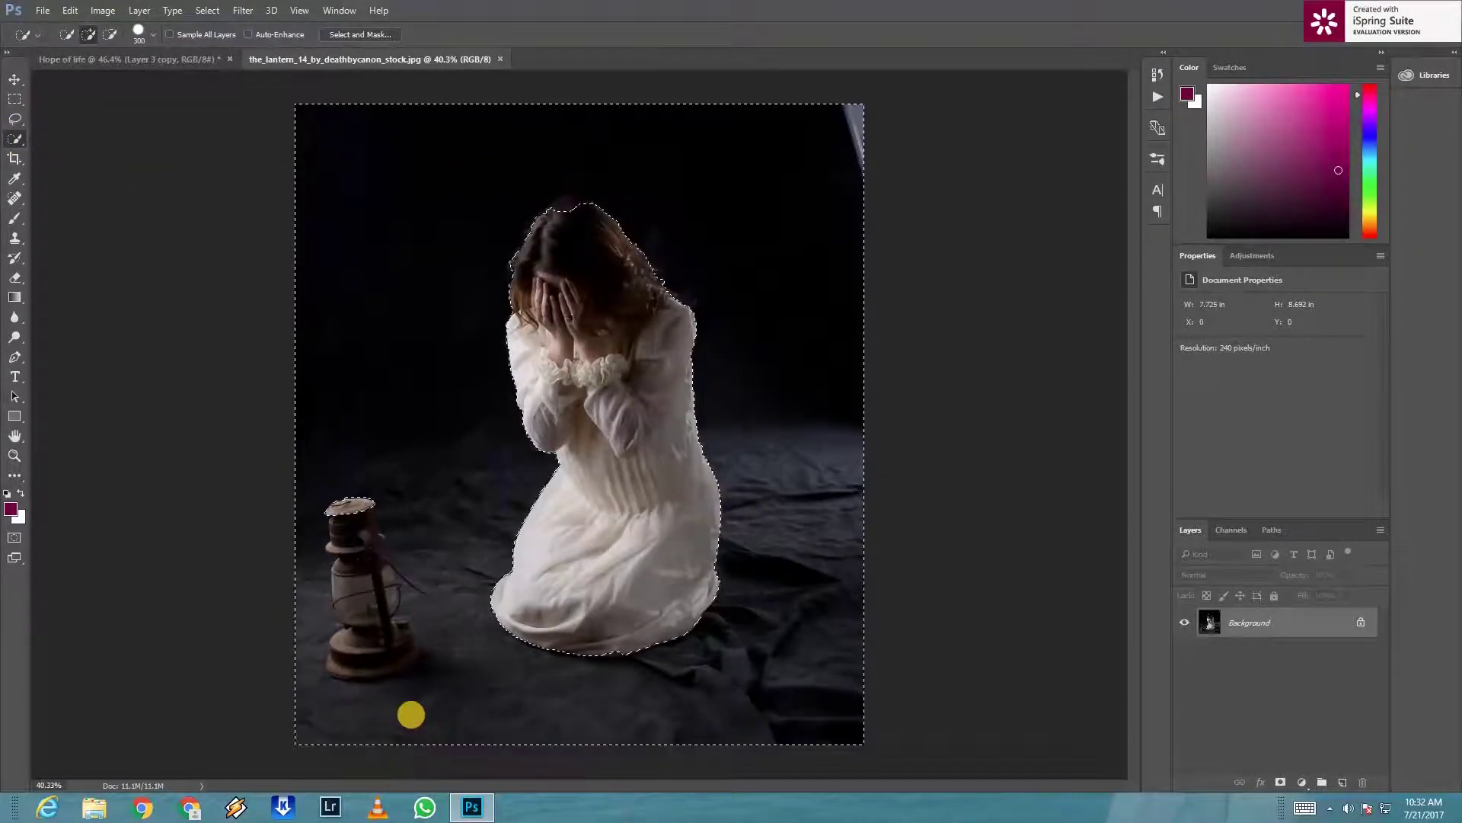
pyautogui.moveTo(678, 746); pyautogui.dragTo(428, 447)
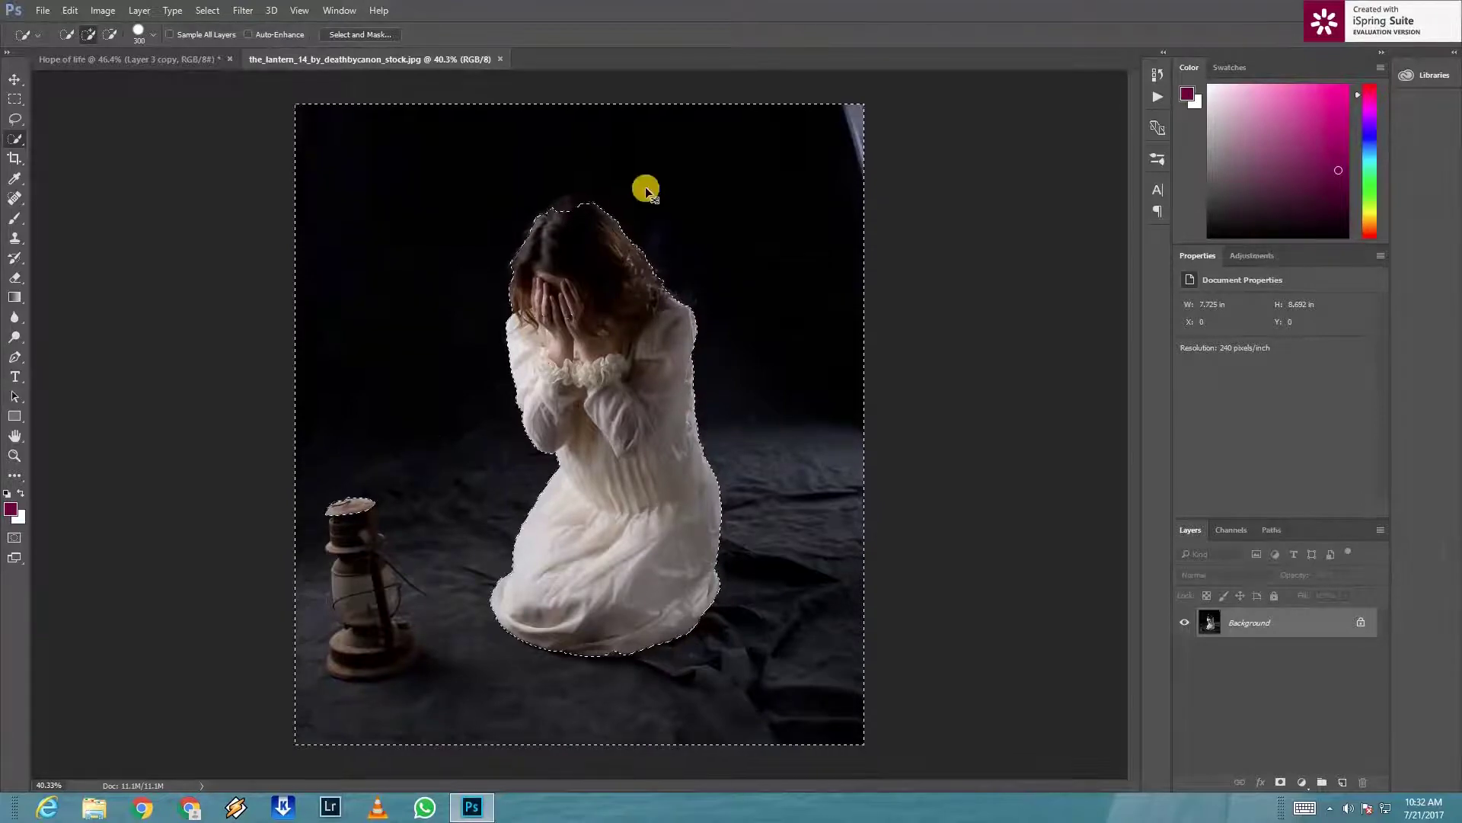
pyautogui.hotkey('ctrl', '+')
pyautogui.hotkey('ctrl', '+')
pyautogui.hotkey('ctrl', '+')
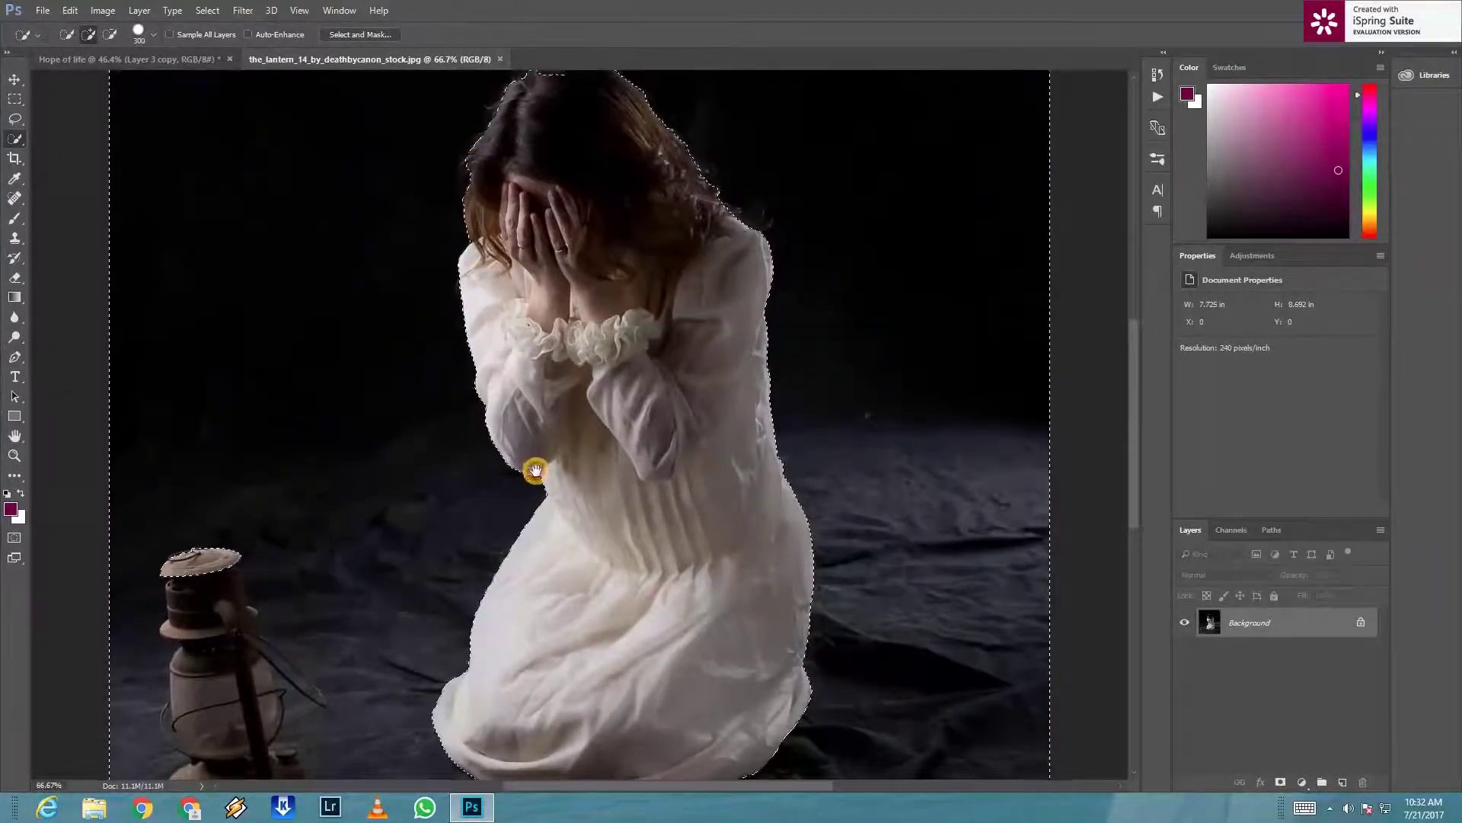
pyautogui.scroll(3, 549, 412)
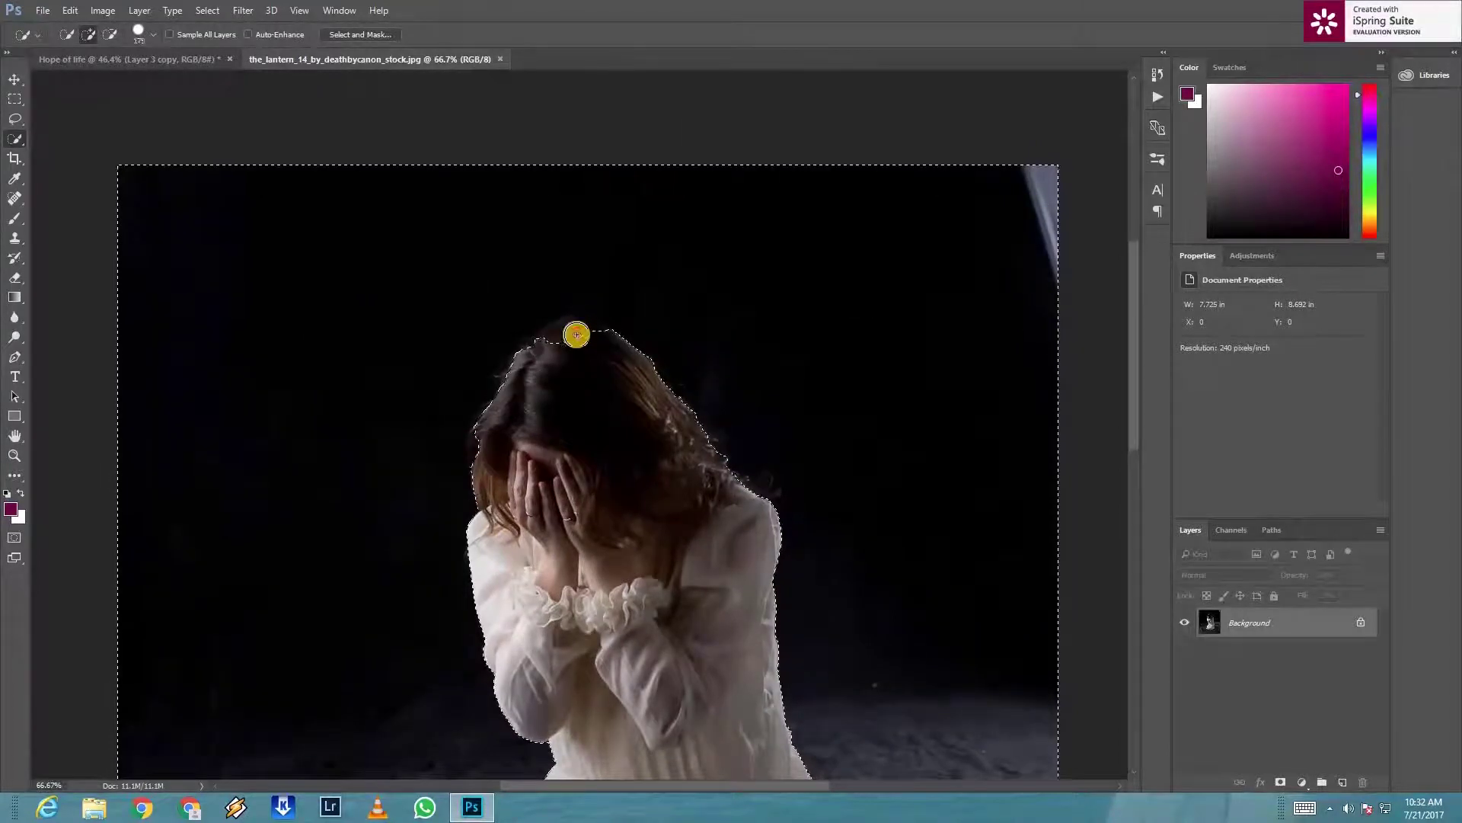
# Step: Tidy the selection along the hair edges by subtracting and adding areas
pyautogui.click(111, 35)
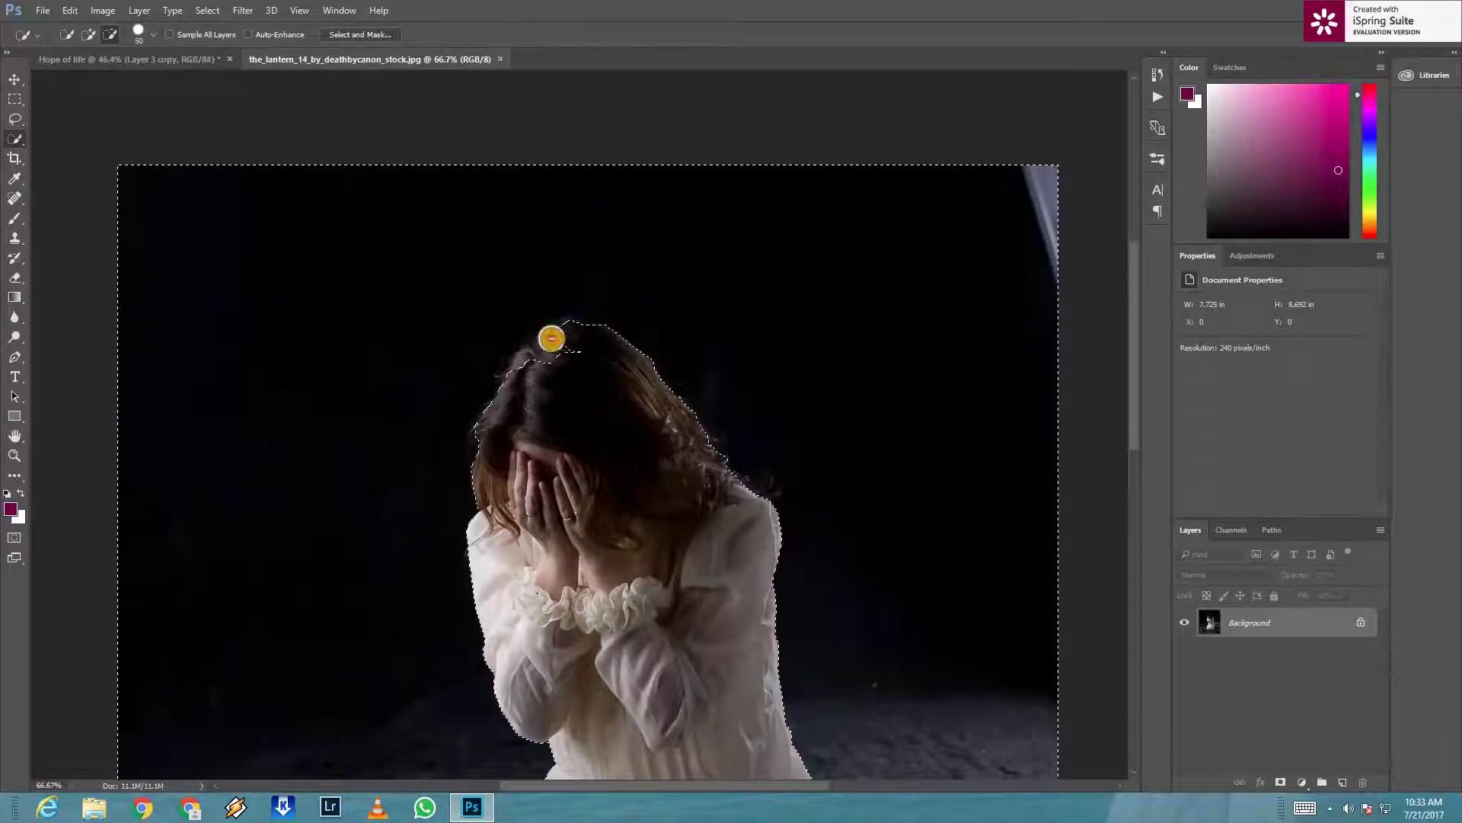
pyautogui.moveTo(498, 403); pyautogui.dragTo(577, 335)
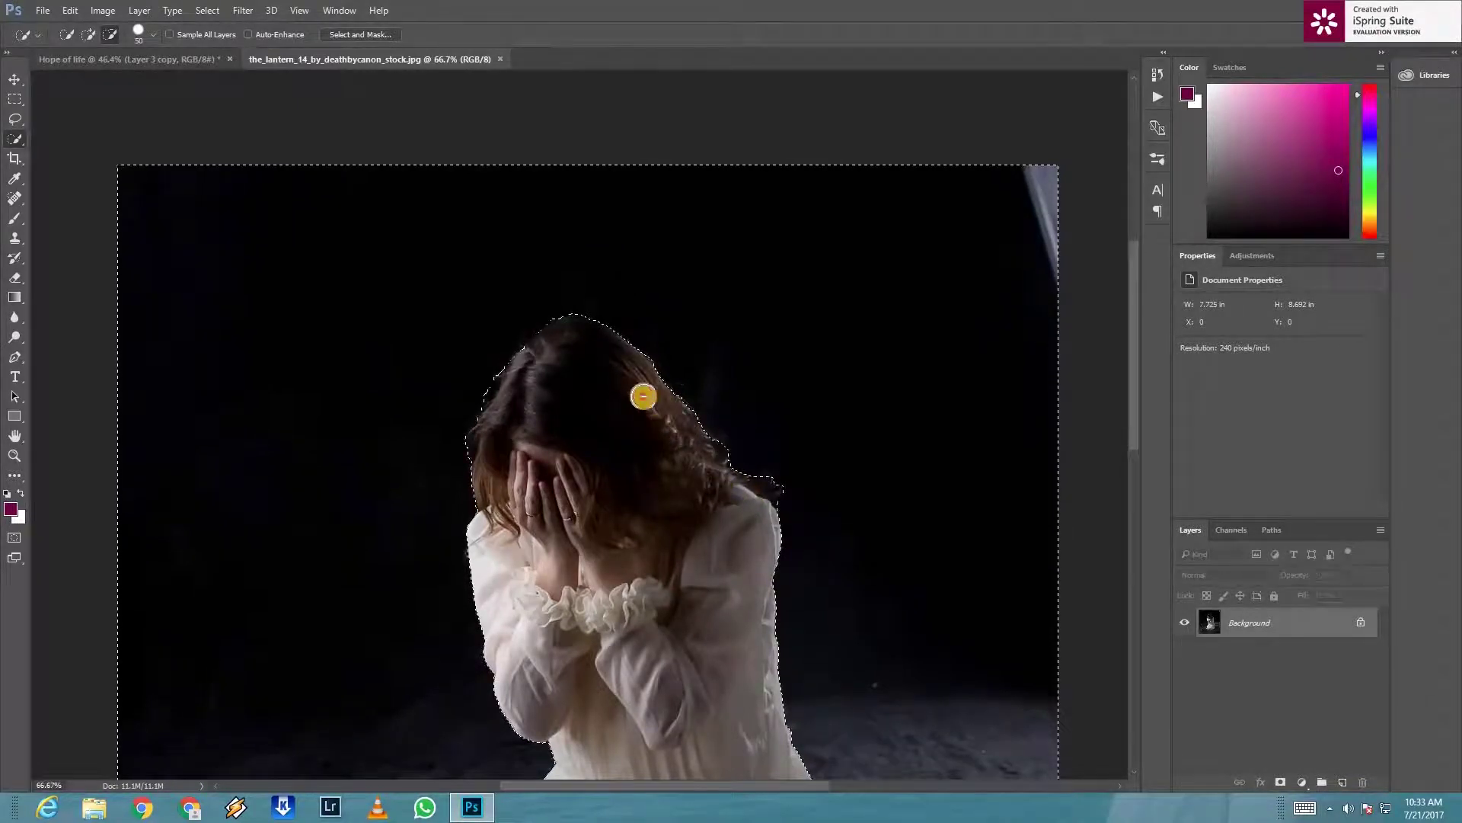
pyautogui.moveTo(655, 434); pyautogui.dragTo(646, 325)
pyautogui.moveTo(498, 393)
pyautogui.mouseDown()
pyautogui.moveTo(483, 371)
pyautogui.moveTo(491, 322)
pyautogui.mouseUp()
pyautogui.click(88, 34)
pyautogui.moveTo(495, 370); pyautogui.dragTo(467, 415)
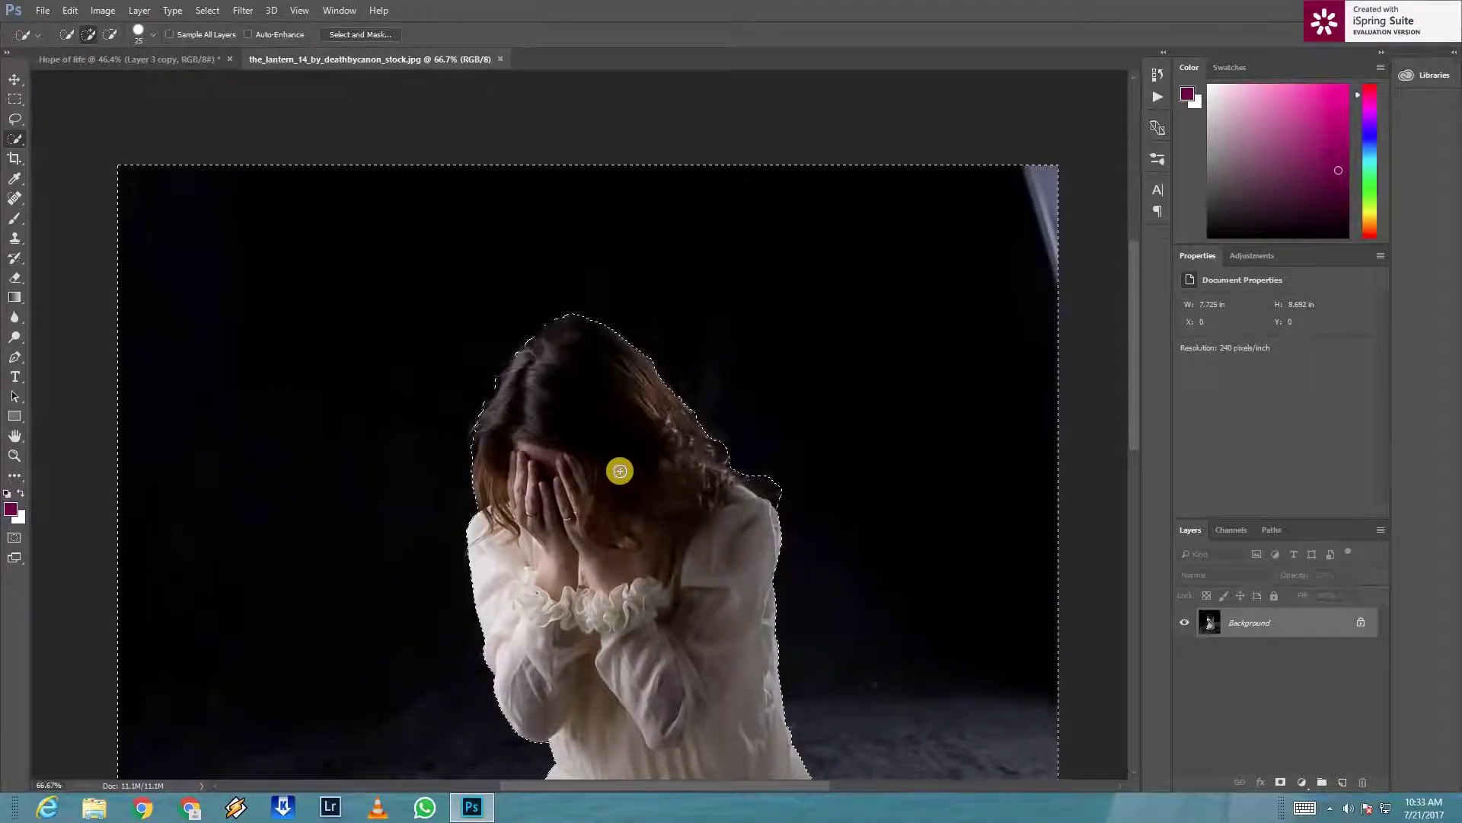
# Step: Invert the selection so only the girl is selected
pyautogui.hotkey('ctrl', '0')
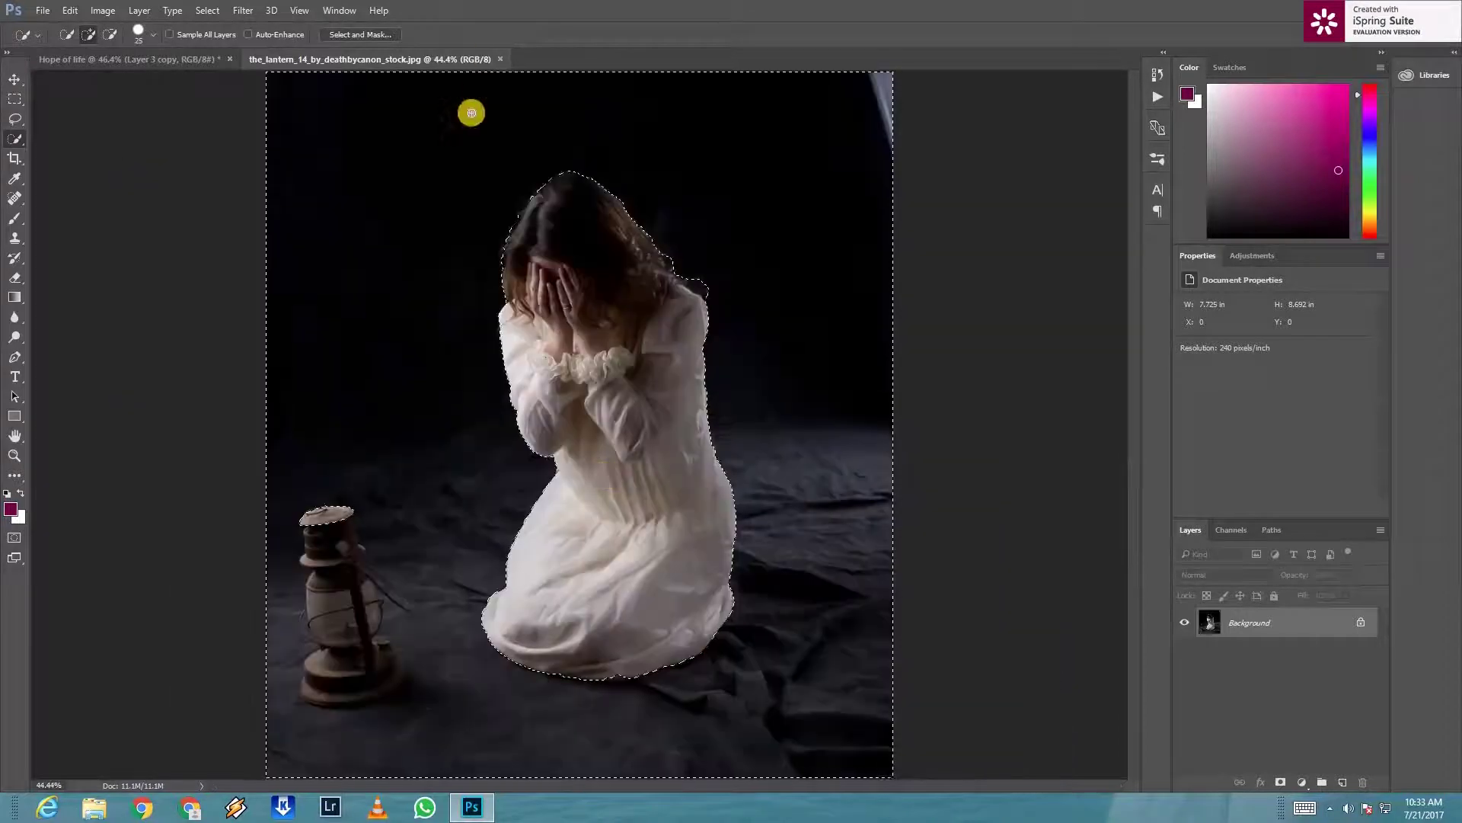
pyautogui.rightClick(607, 273)
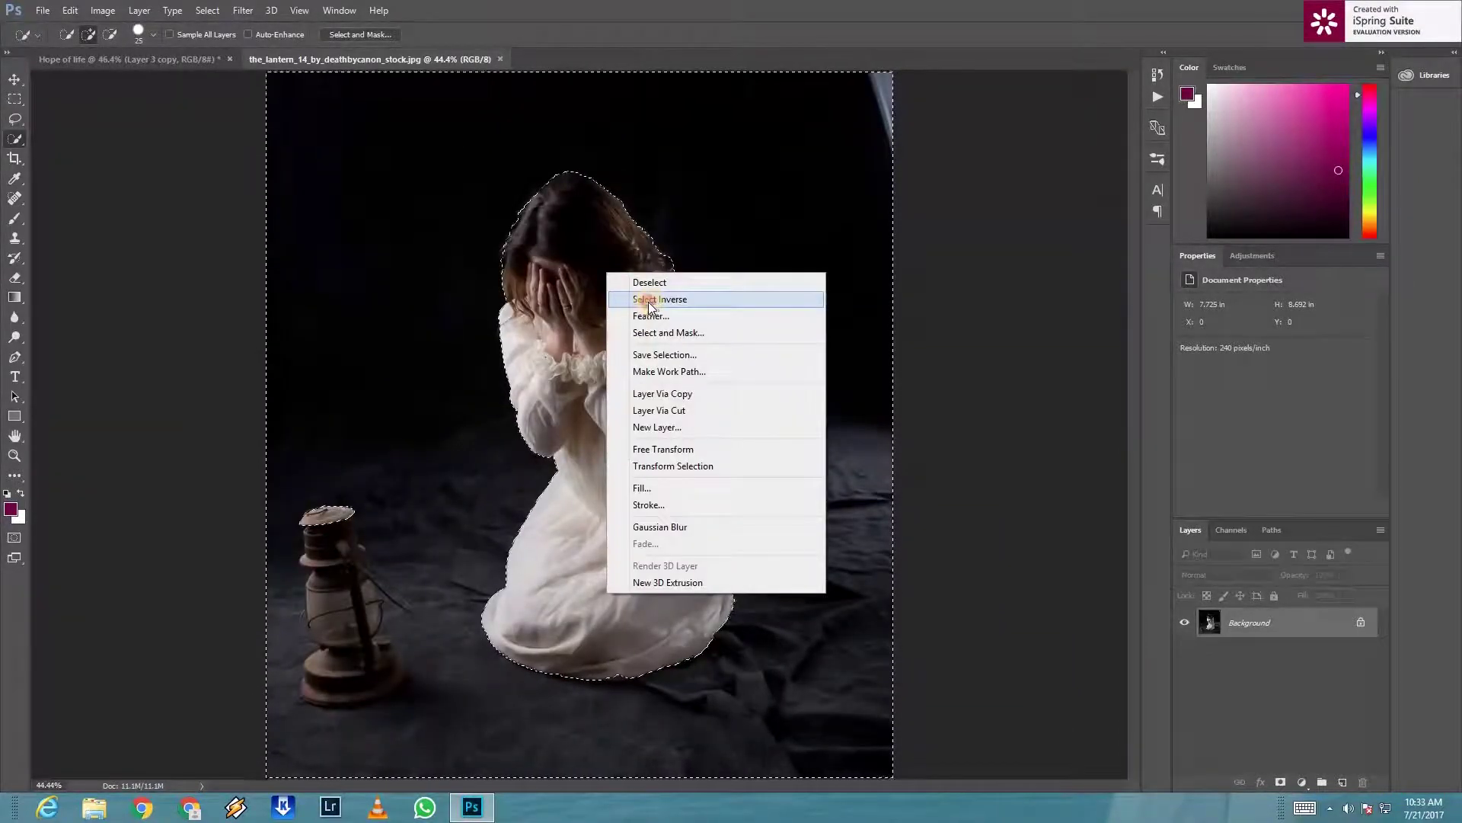
pyautogui.click(647, 299)
# Step: Test-move the selected girl with the Move tool, then undo the move
pyautogui.press('v')
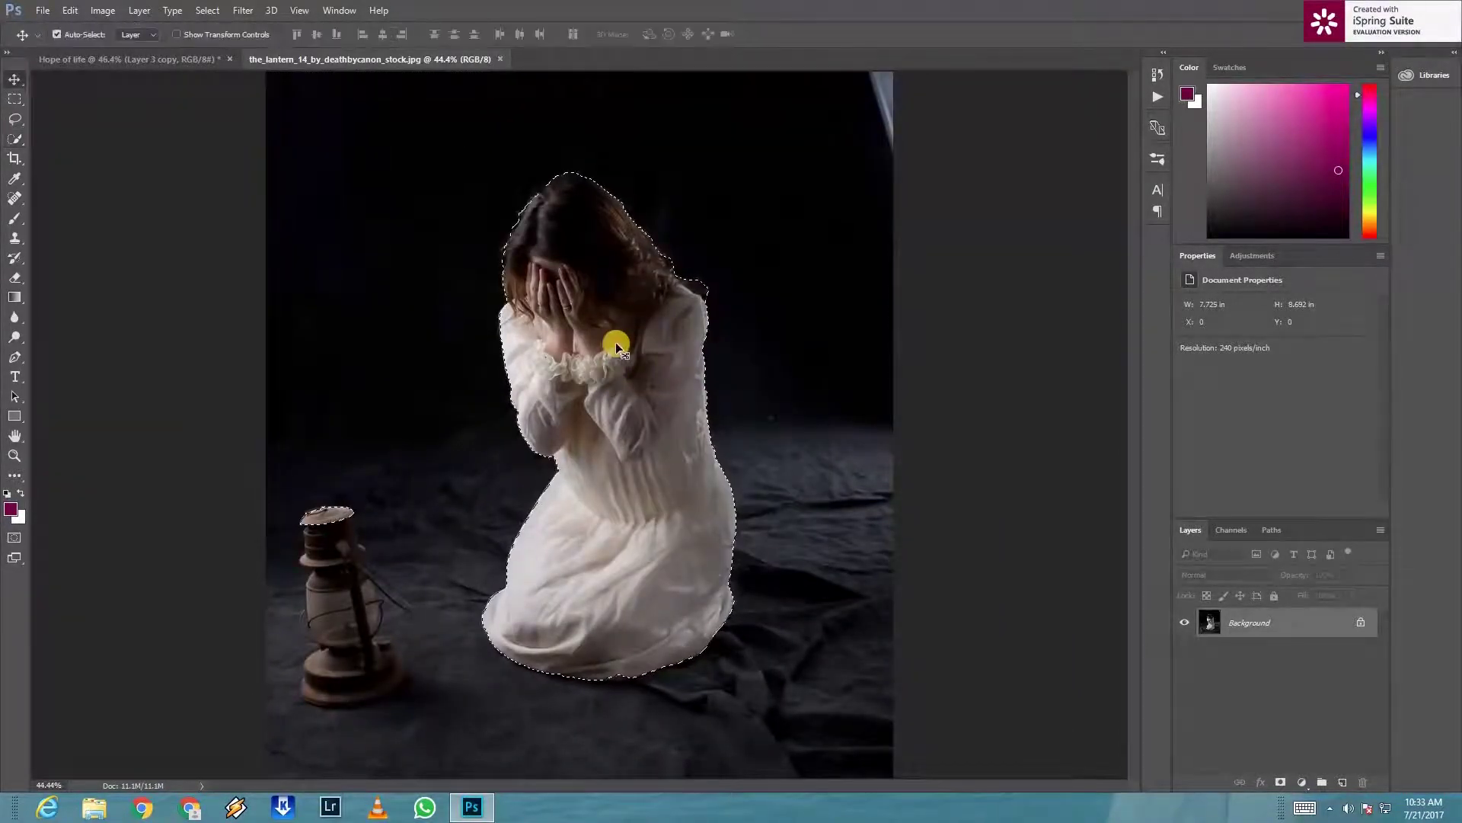
pyautogui.moveTo(619, 340); pyautogui.dragTo(462, 211)
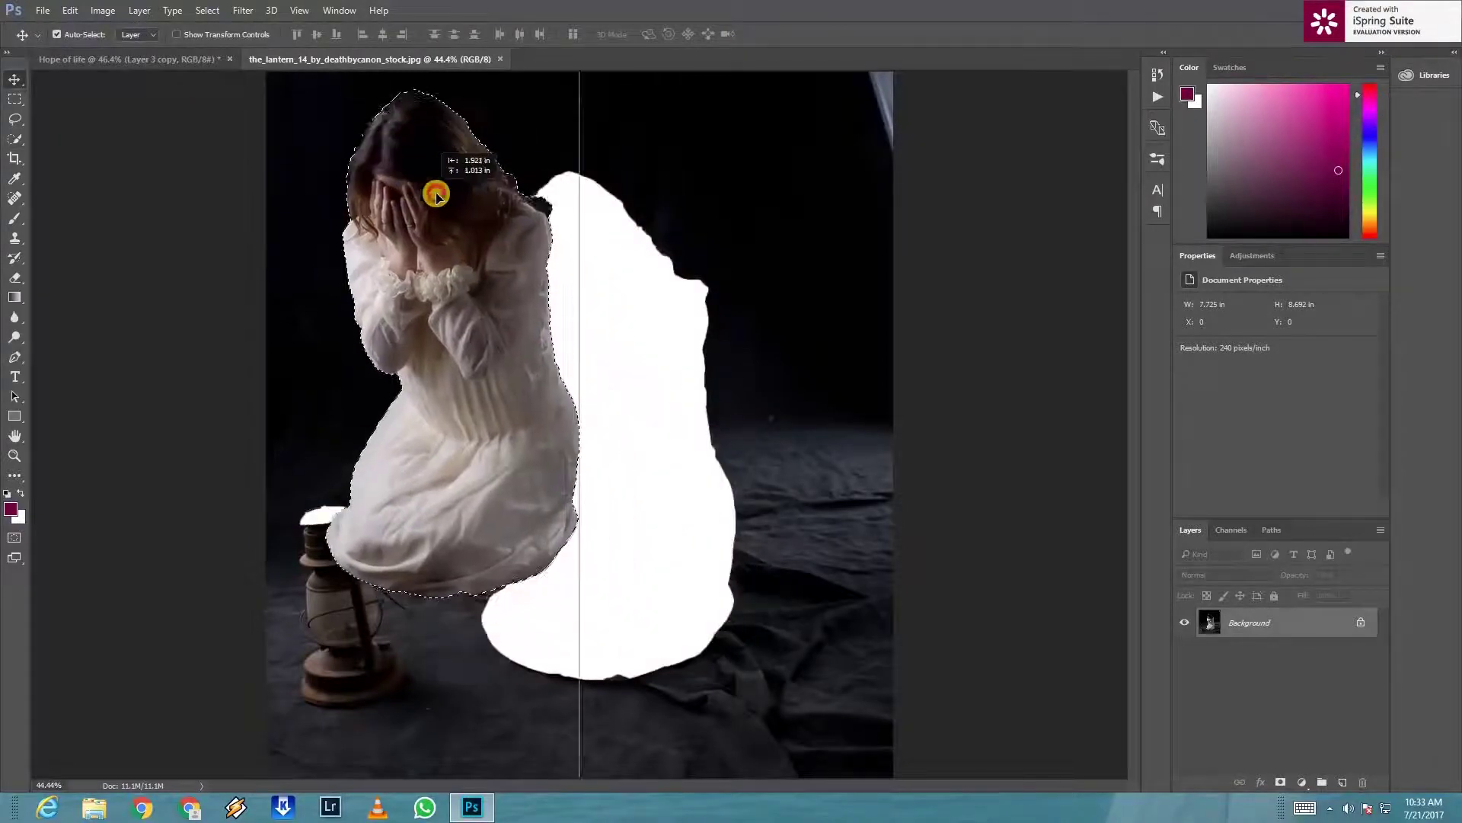
pyautogui.hotkey('ctrl', 'z')
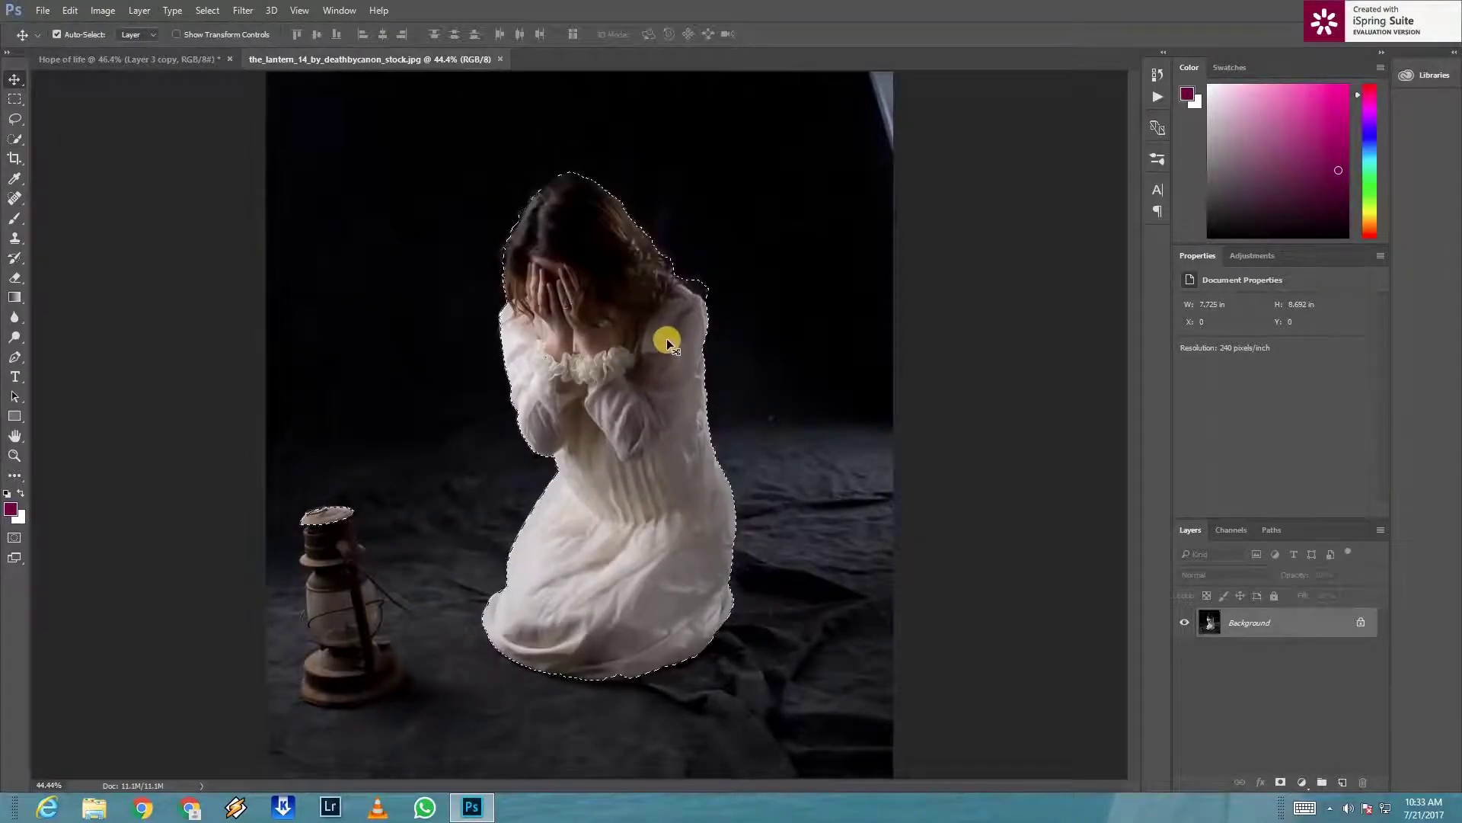
pyautogui.moveTo(664, 342); pyautogui.dragTo(598, 324)
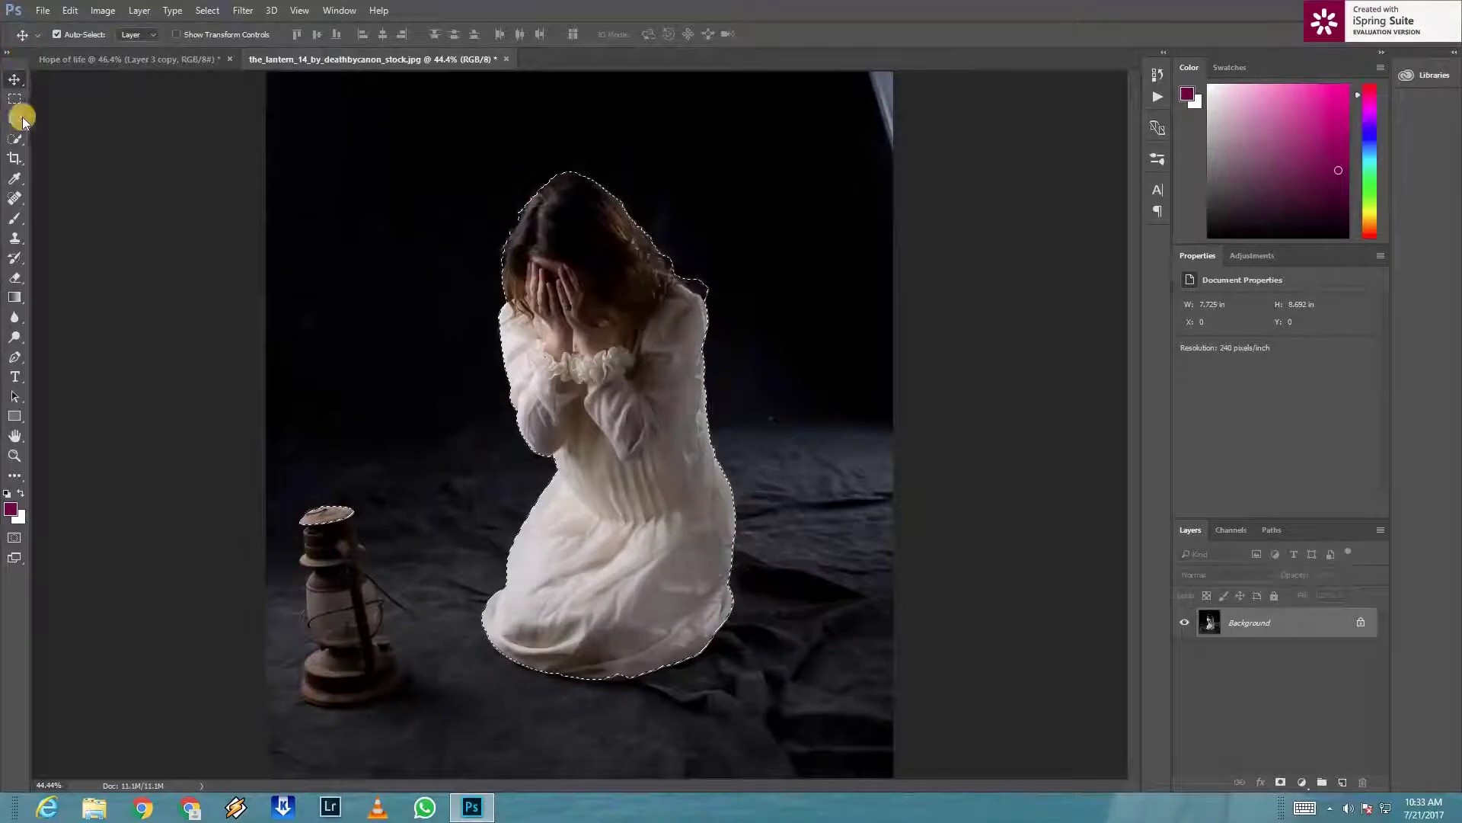
pyautogui.press('w')
pyautogui.rightClick(644, 420)
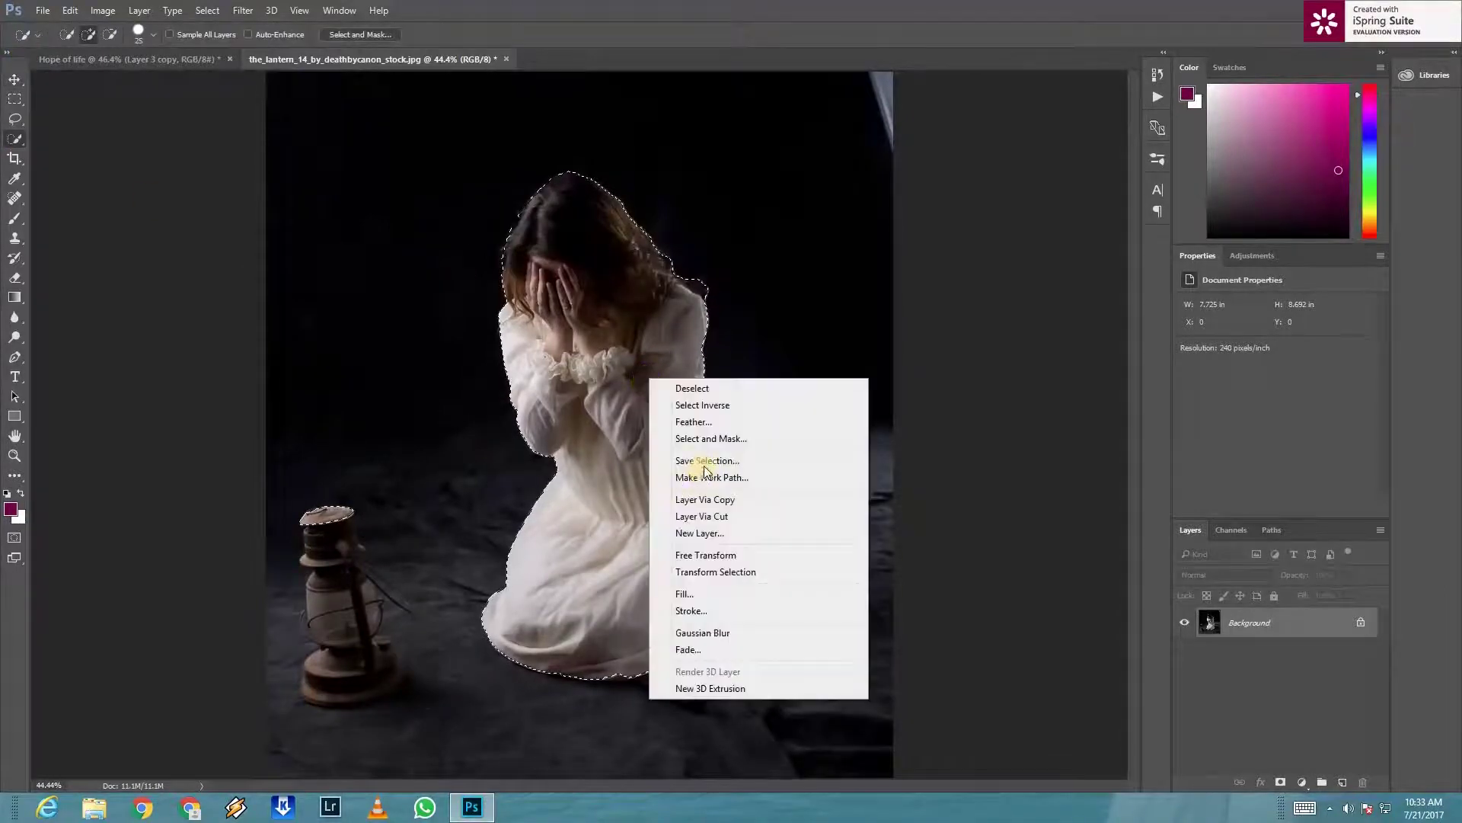
# Step: In Select and Mask, enable Decontaminate Colors with a masked-layer output and shift the edge to +32%
pyautogui.click(705, 438)
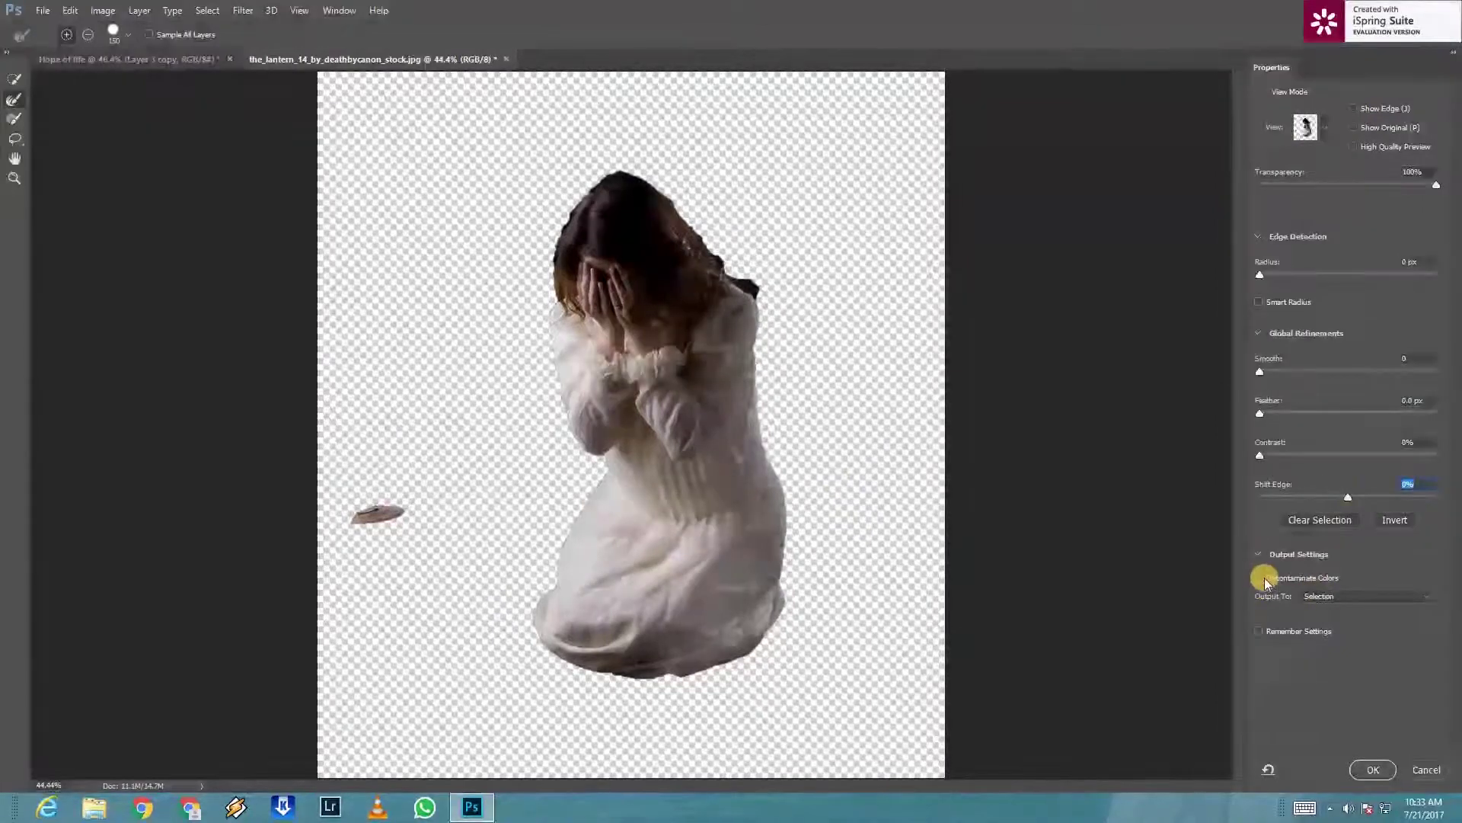
pyautogui.click(1259, 577)
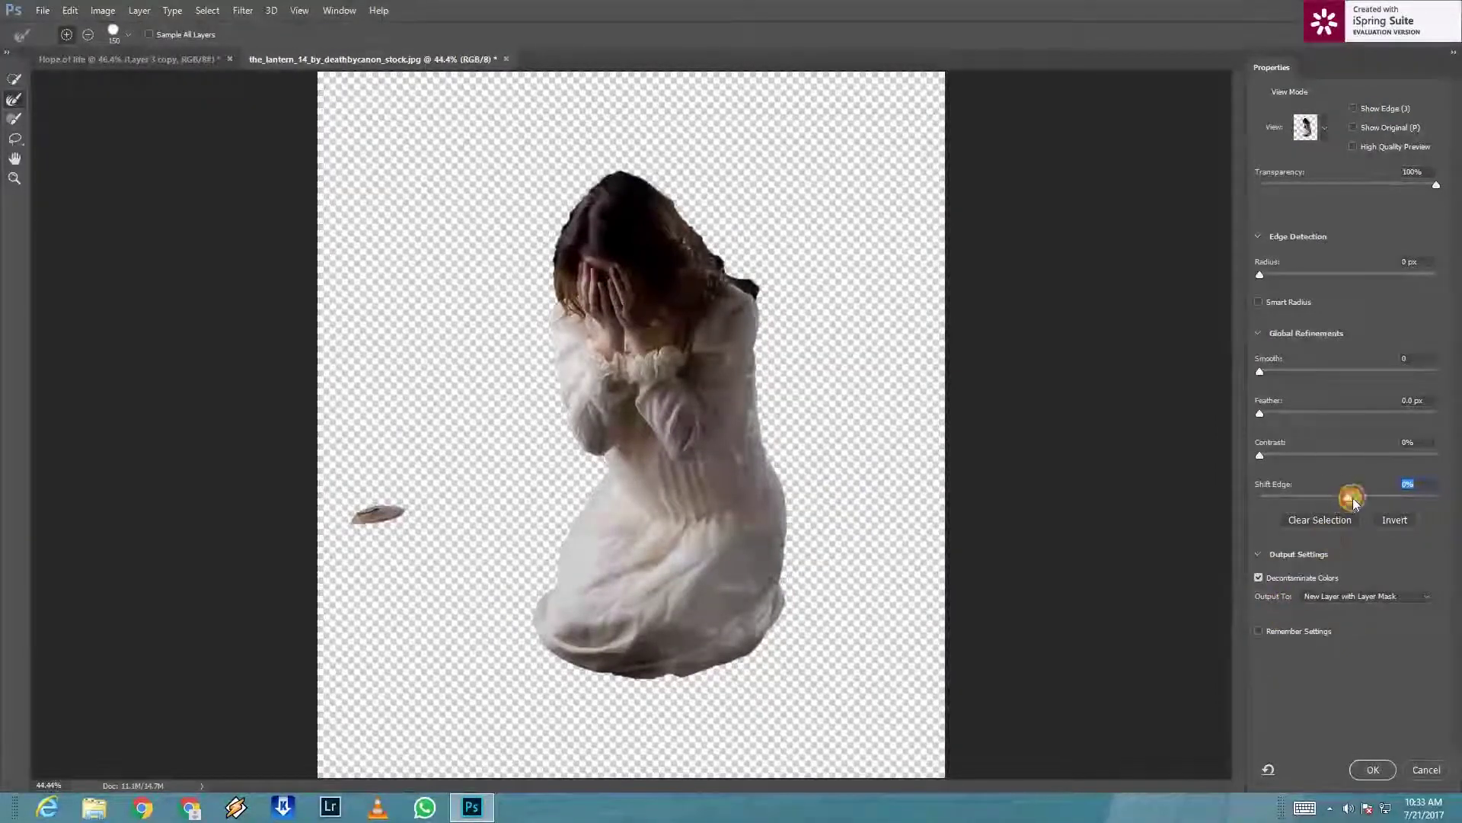
pyautogui.moveTo(1391, 501); pyautogui.dragTo(1374, 500)
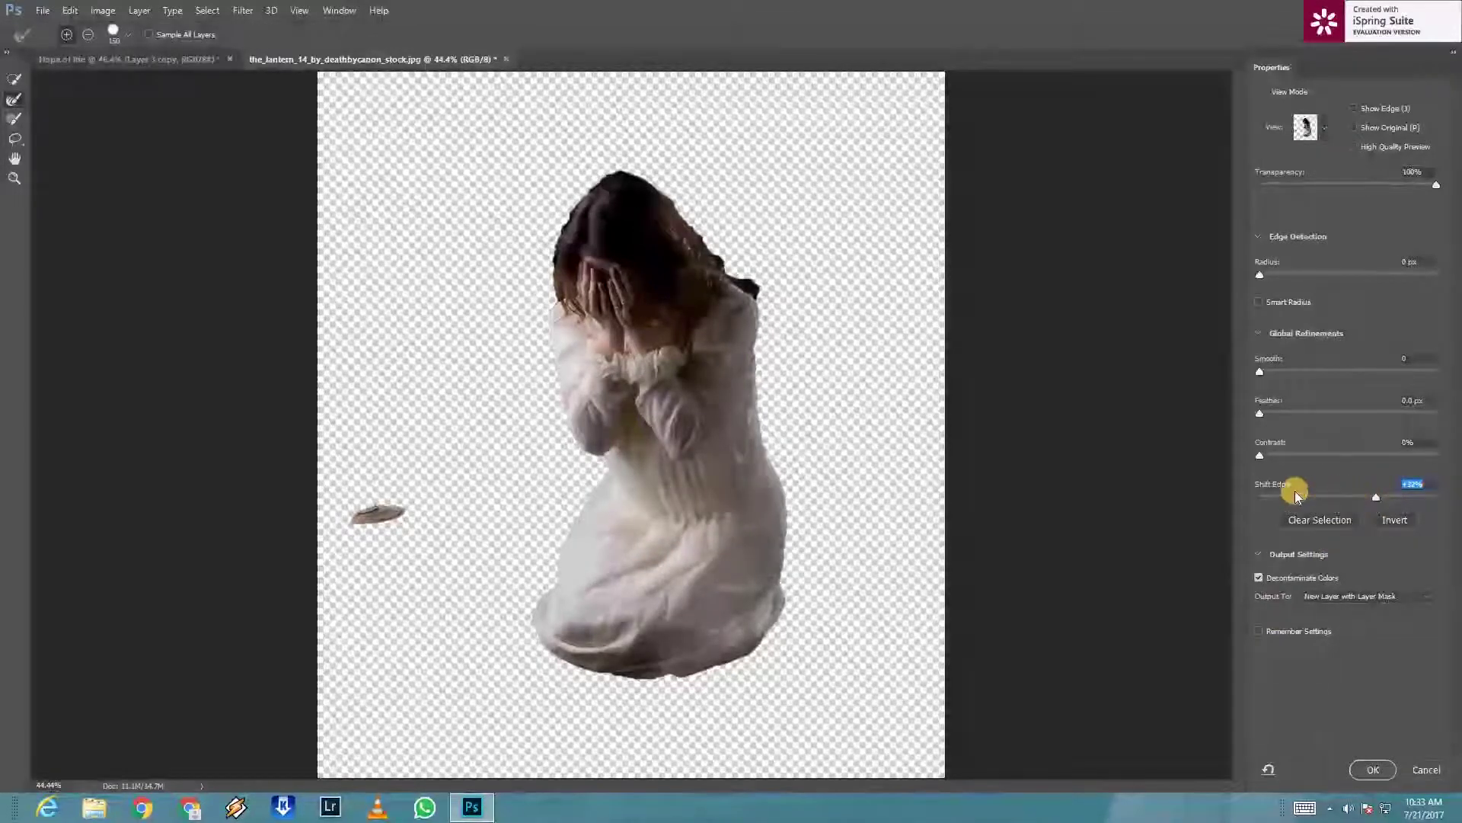
# Step: Brush-refine the edges of the girl's hair and the bottom of her dress
pyautogui.press('[')
pyautogui.press('[')
pyautogui.press('[')
pyautogui.moveTo(760, 288); pyautogui.dragTo(722, 263)
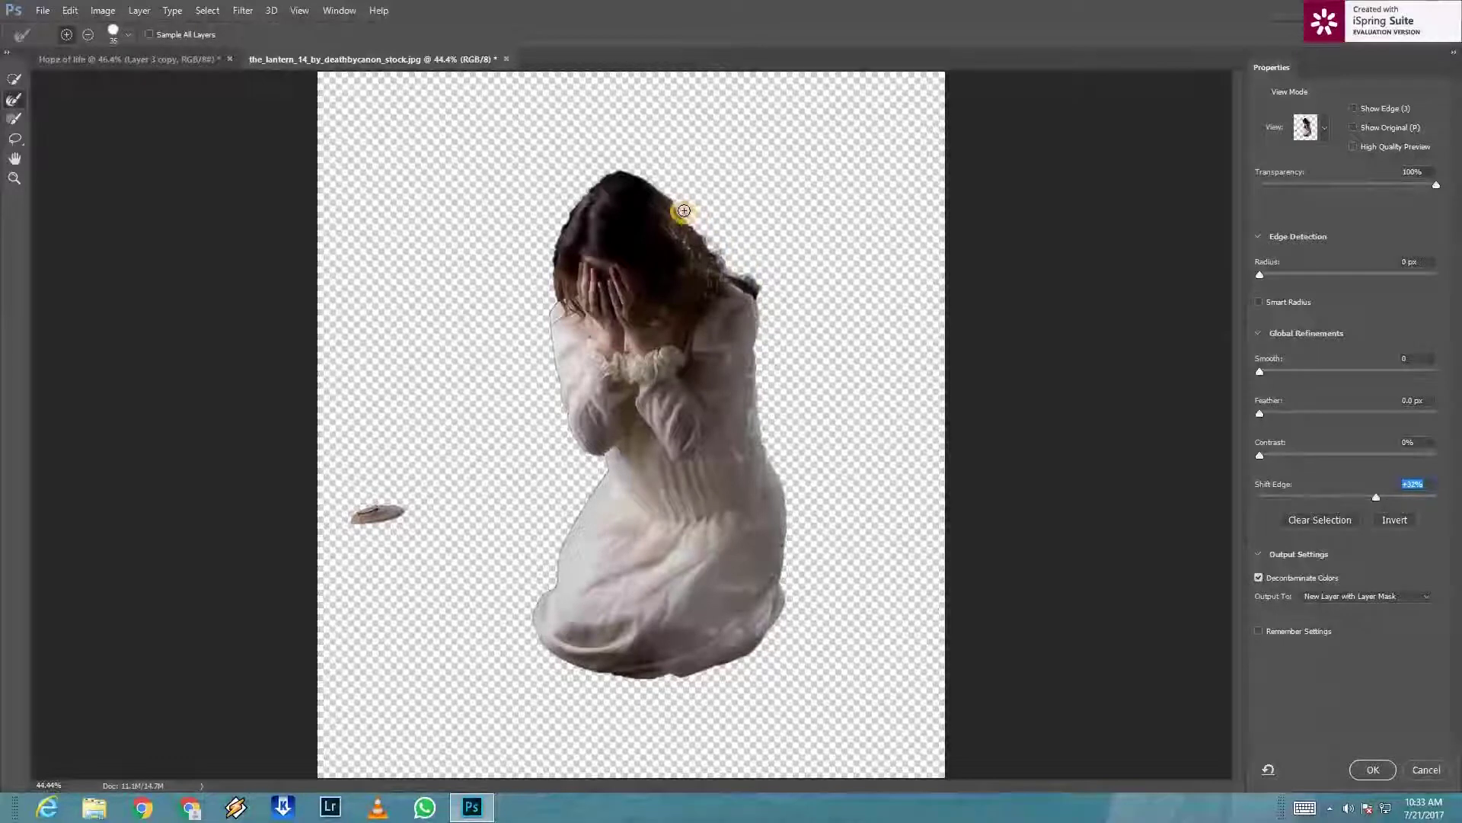
pyautogui.moveTo(650, 172); pyautogui.dragTo(614, 171)
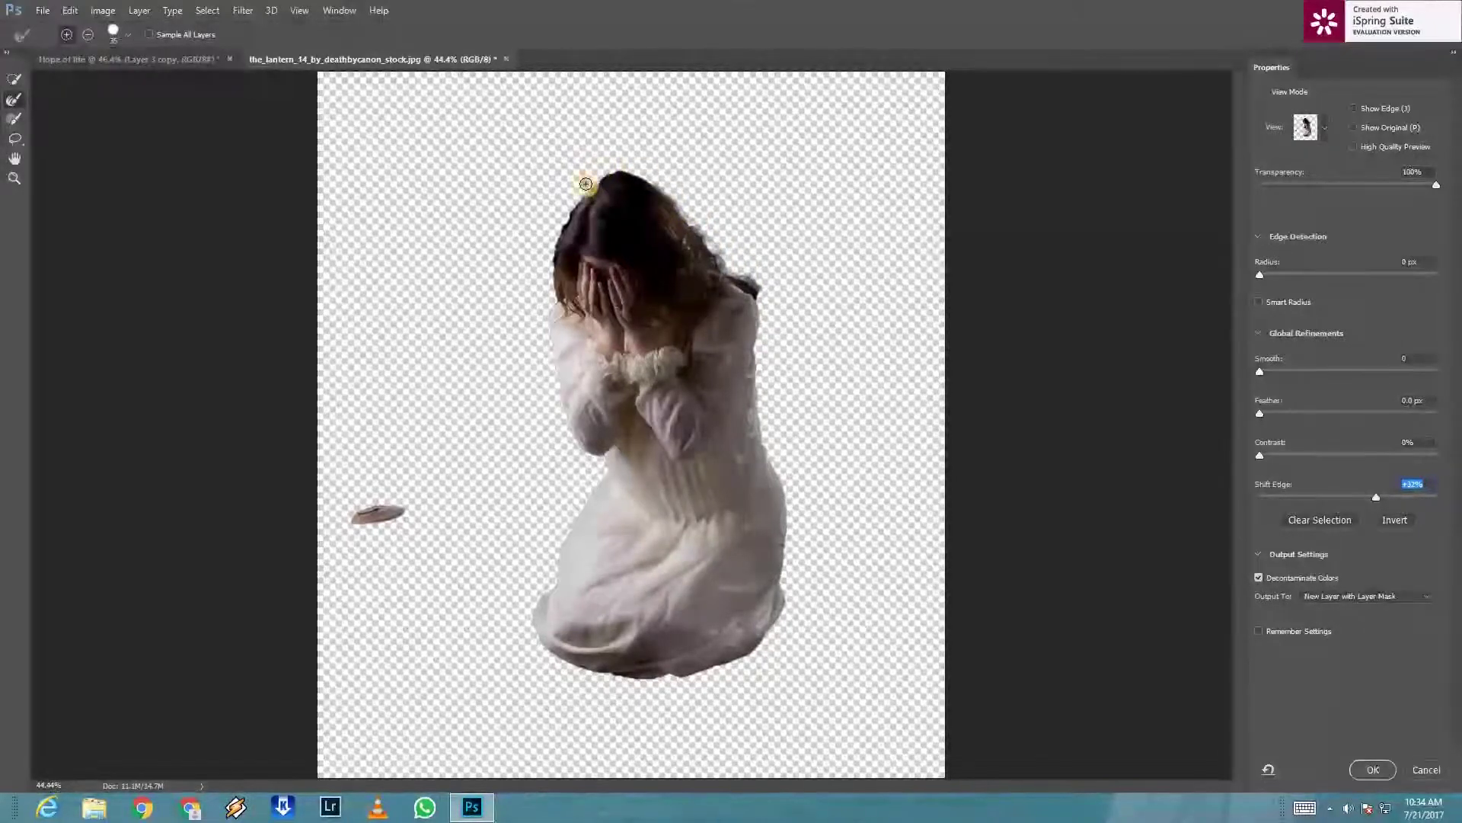
pyautogui.moveTo(563, 216); pyautogui.dragTo(547, 263)
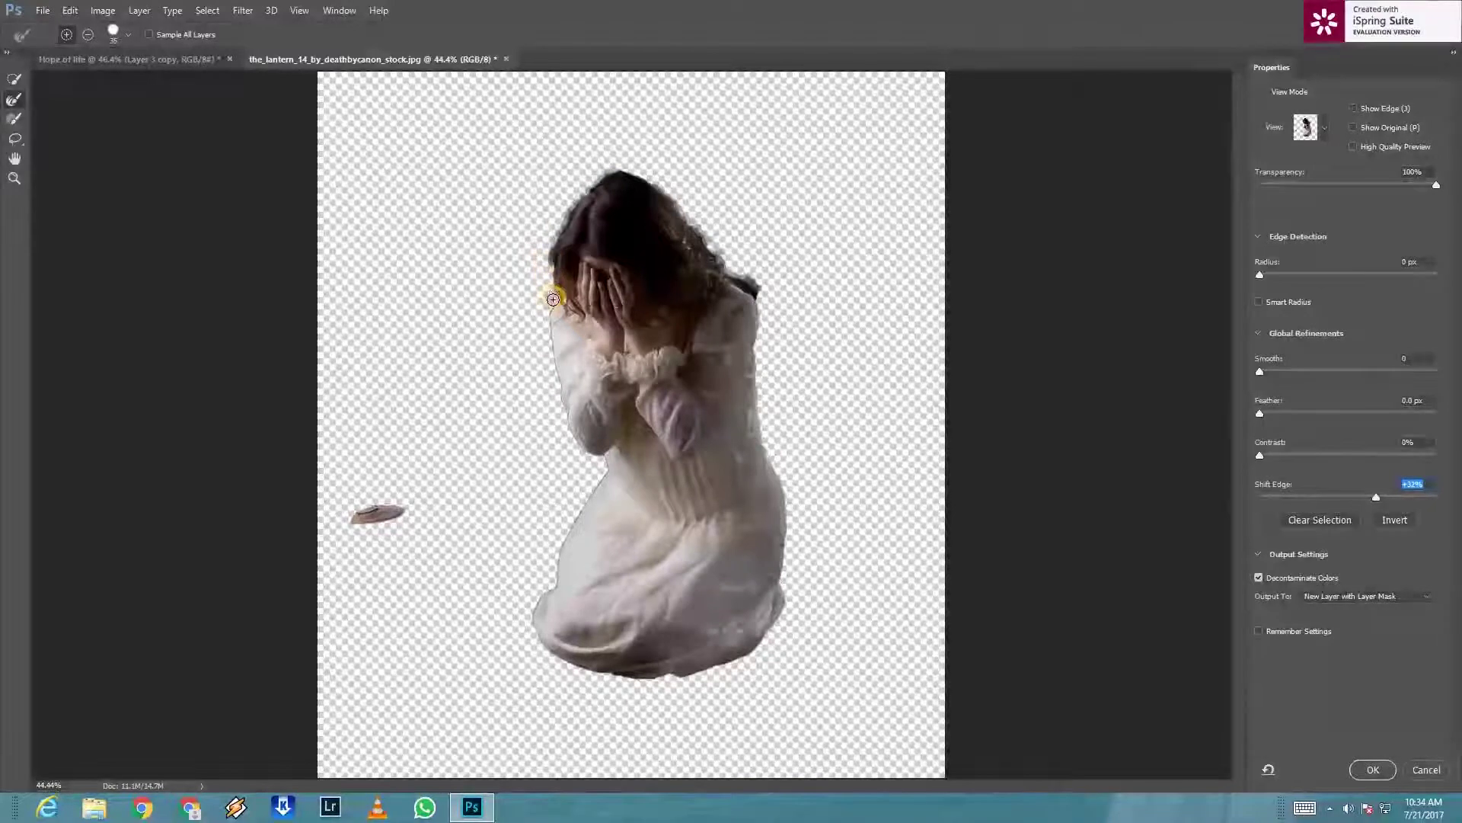
pyautogui.moveTo(550, 638); pyautogui.dragTo(614, 645)
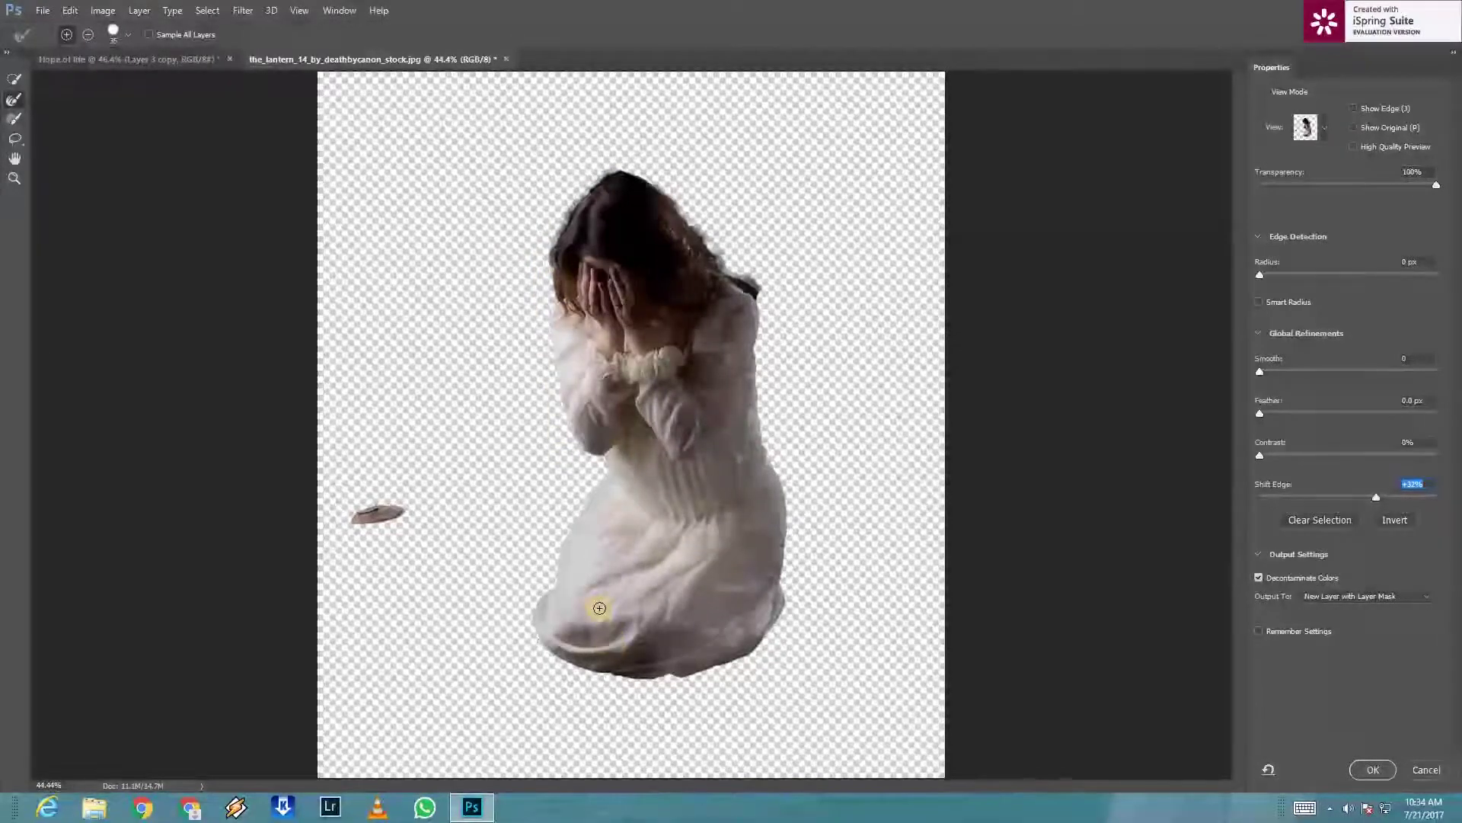
pyautogui.moveTo(744, 665); pyautogui.dragTo(616, 675)
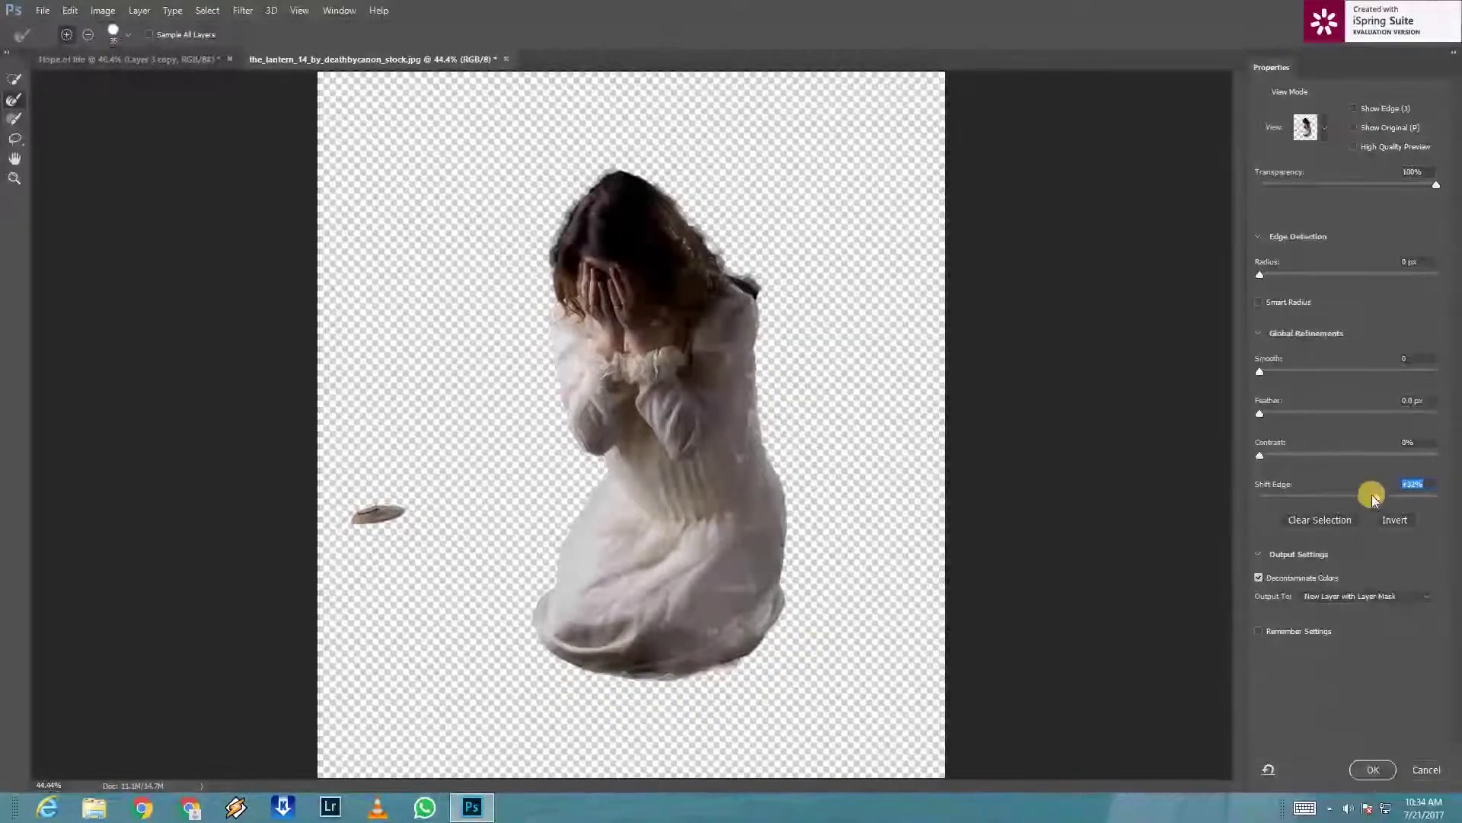
# Step: Set Shift Edge to about +11%, Smooth 6, Radius 1 px and Feather 1.8 px, then apply
pyautogui.click(1336, 497)
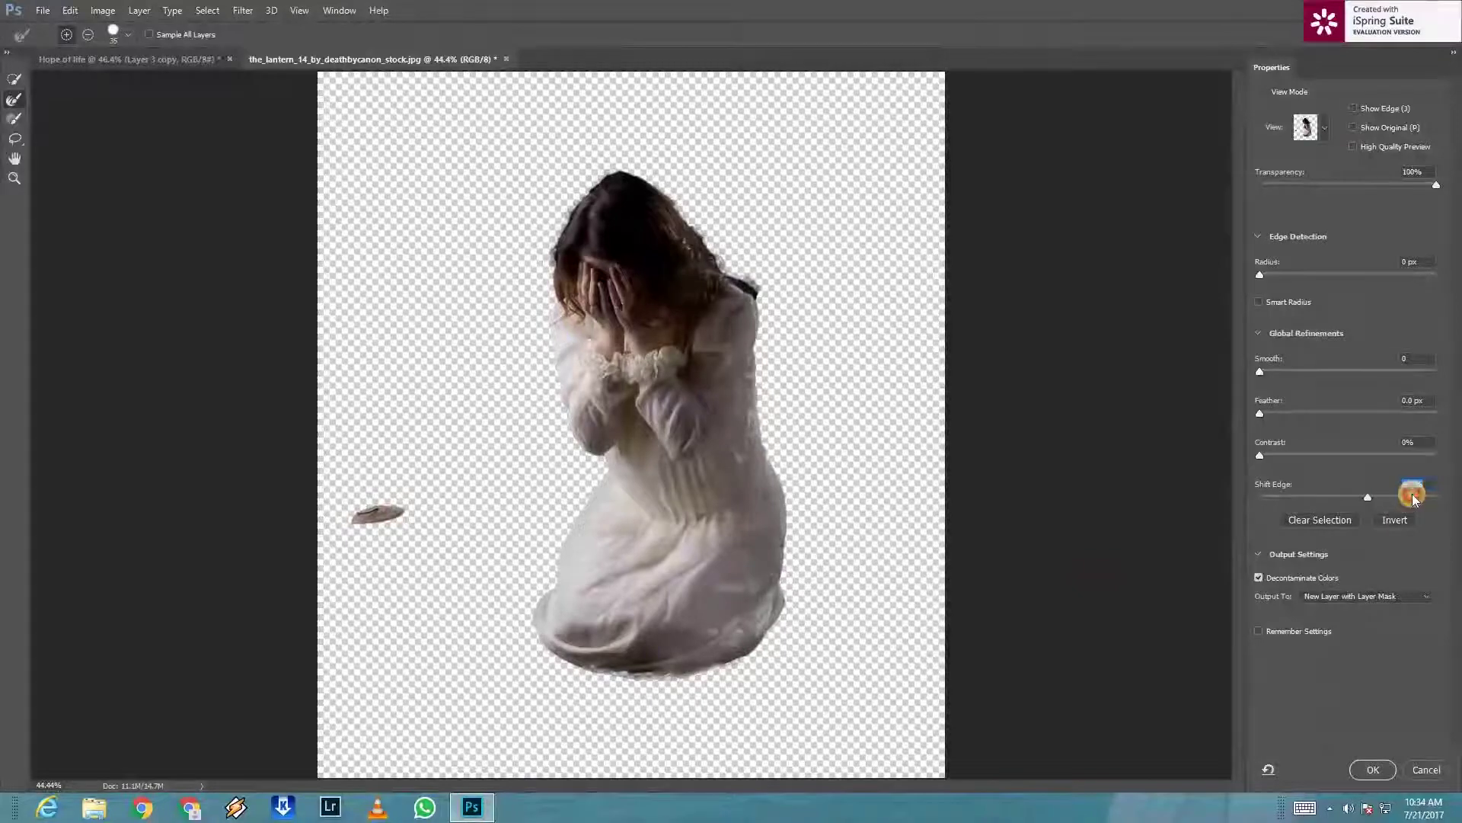
pyautogui.click(1413, 496)
pyautogui.moveTo(1335, 500); pyautogui.dragTo(1363, 501)
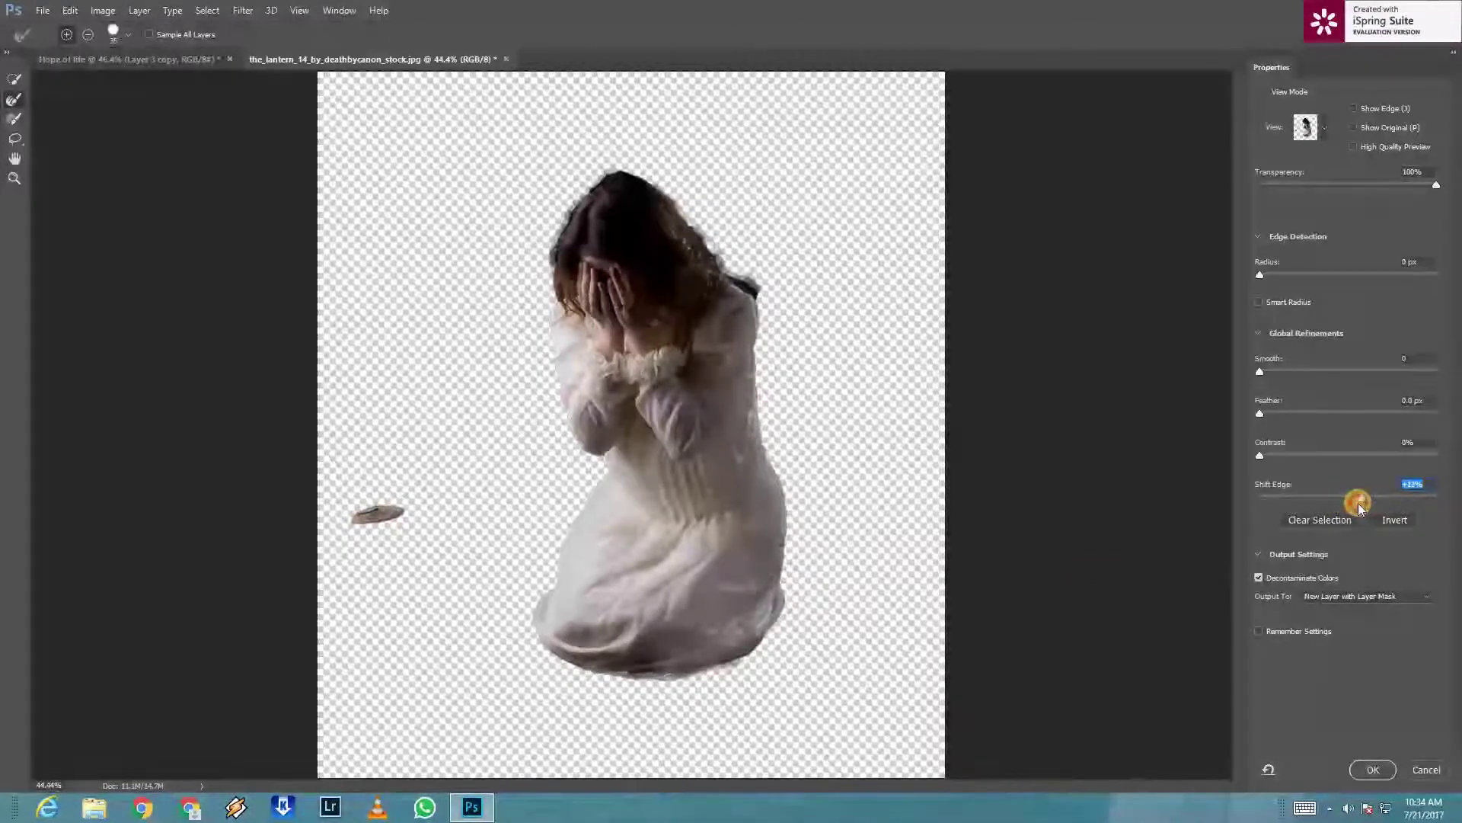
pyautogui.click(1371, 771)
pyautogui.moveTo(1262, 370); pyautogui.dragTo(1272, 375)
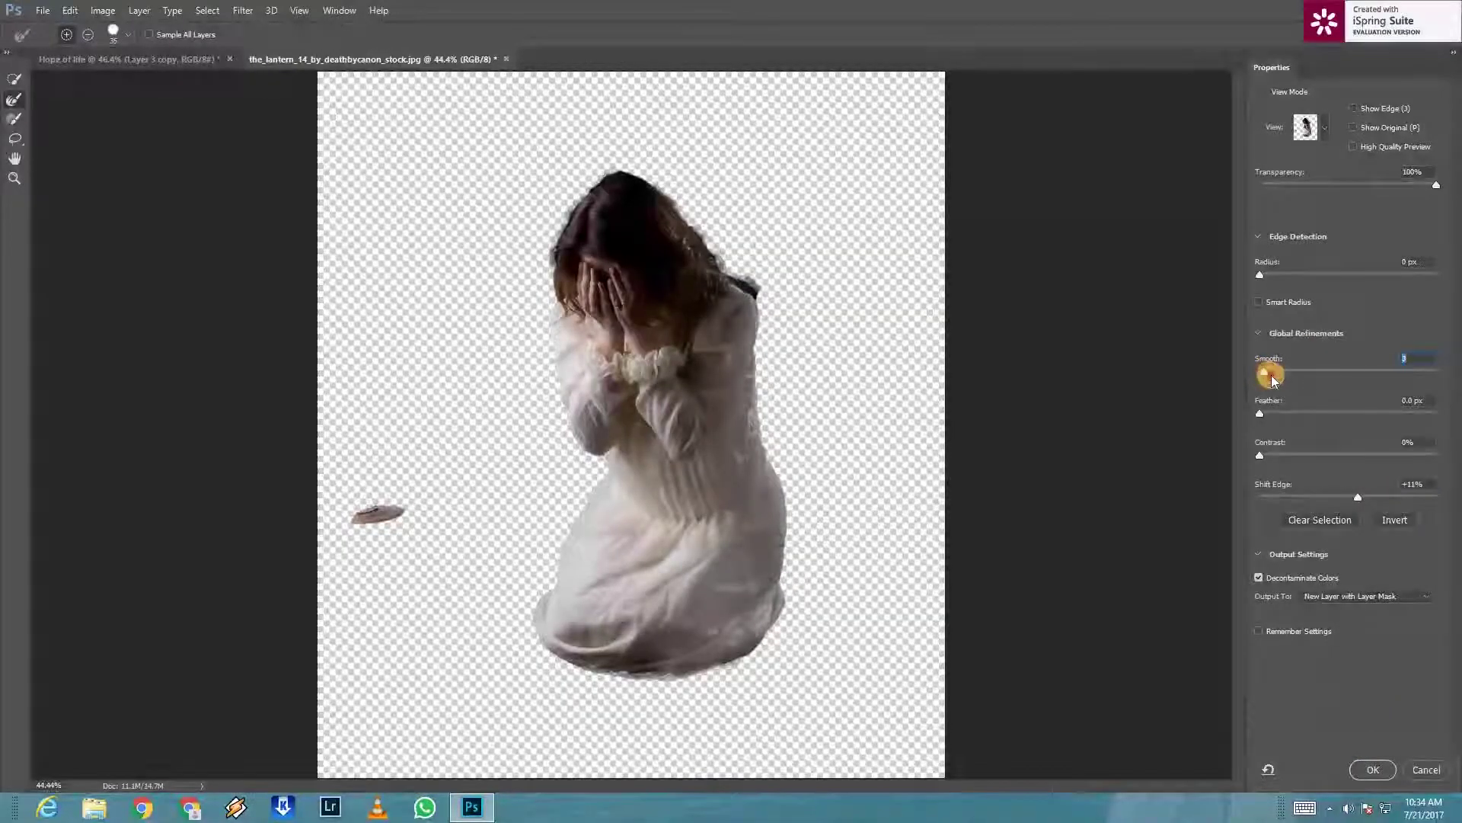
pyautogui.moveTo(1263, 277)
pyautogui.mouseDown()
pyautogui.moveTo(1306, 277)
pyautogui.moveTo(1271, 280)
pyautogui.mouseUp()
pyautogui.moveTo(1262, 409); pyautogui.dragTo(1277, 413)
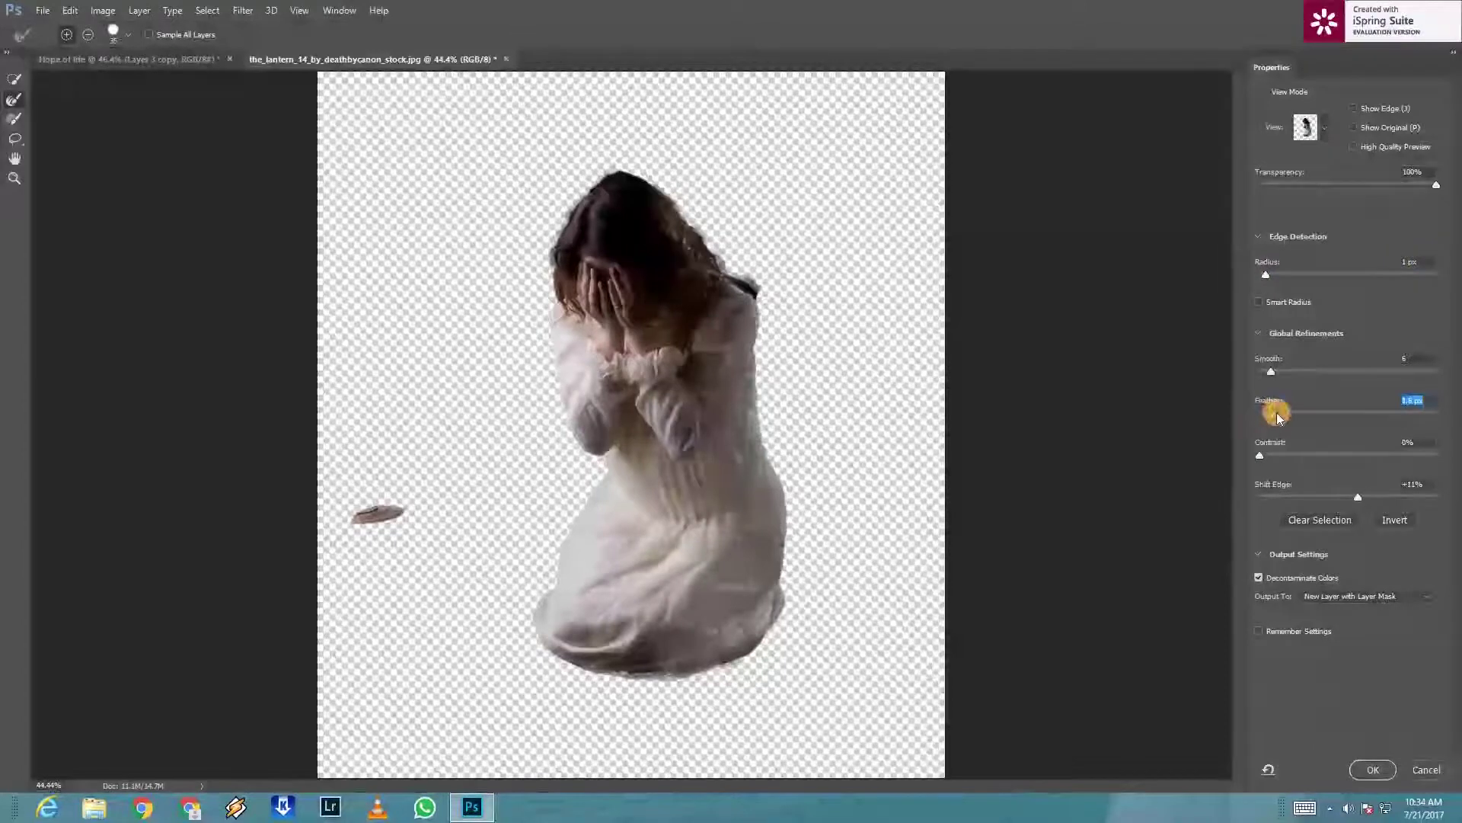
pyautogui.click(1377, 778)
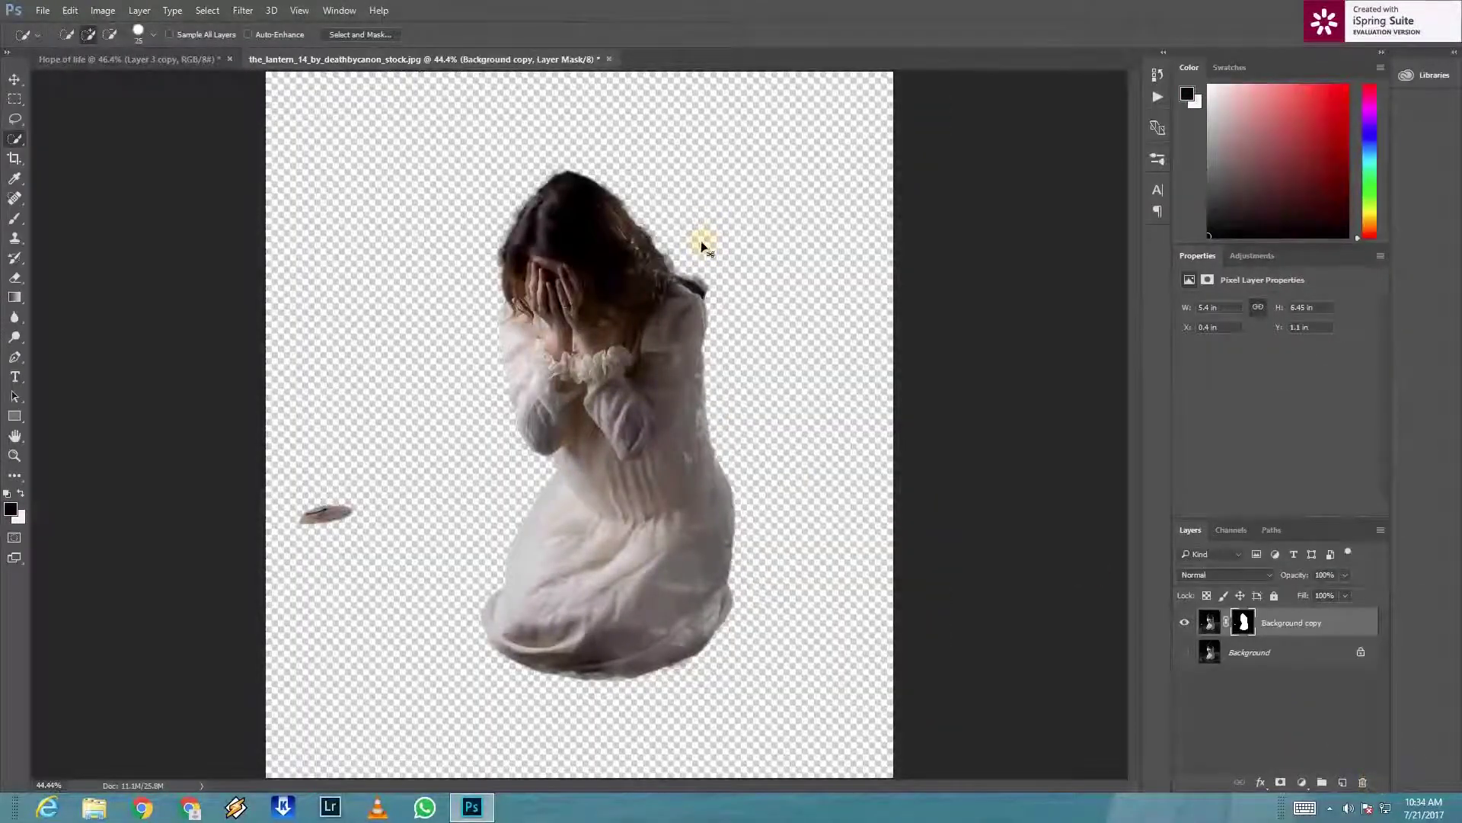
# Step: Try moving the masked girl layer into the Hope of life composite, then undo it
pyautogui.press('v')
pyautogui.moveTo(327, 157); pyautogui.dragTo(812, 440)
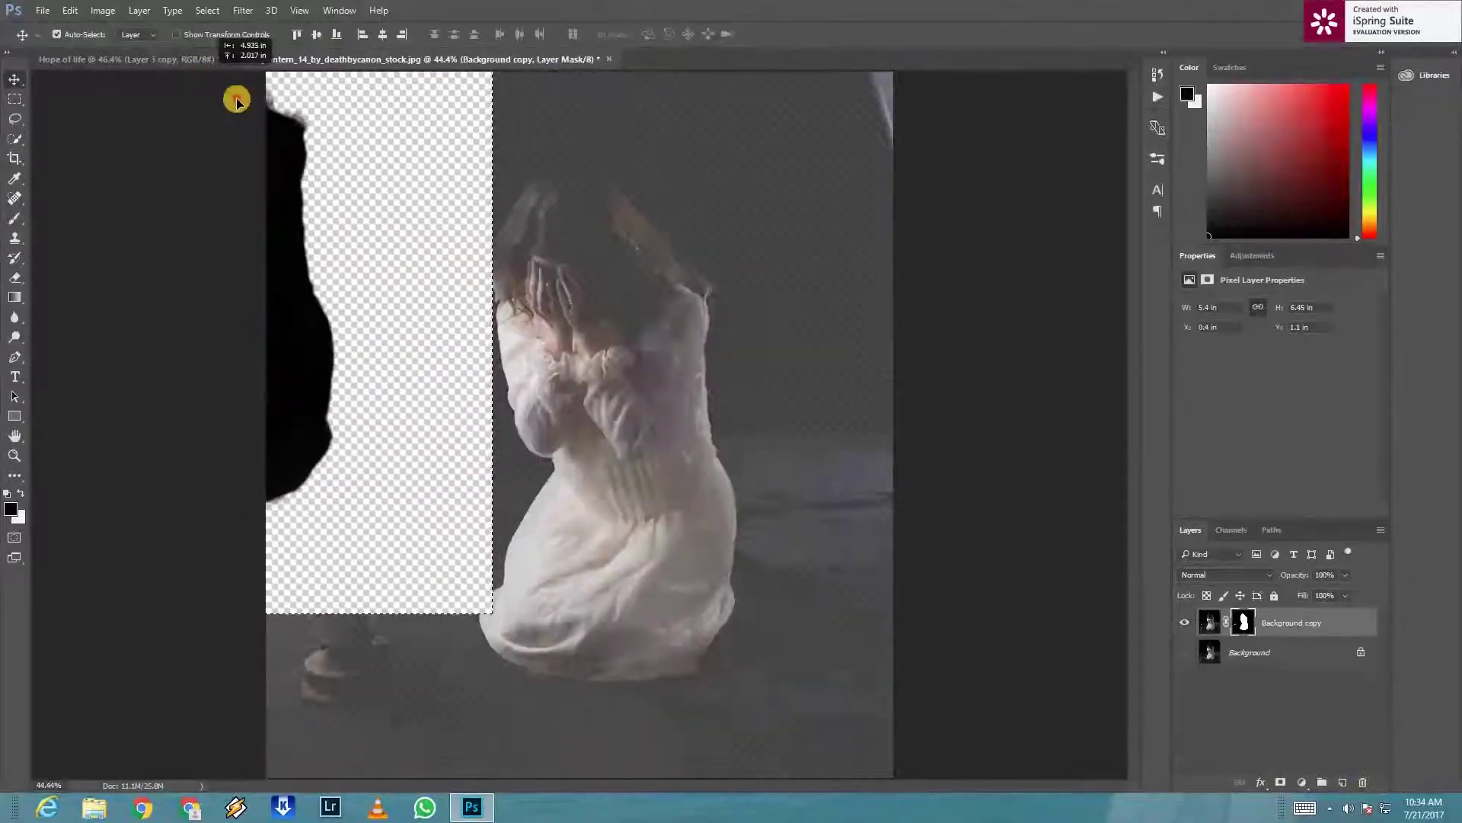
pyautogui.hotkey('ctrl', 'z')
pyautogui.click(1209, 622)
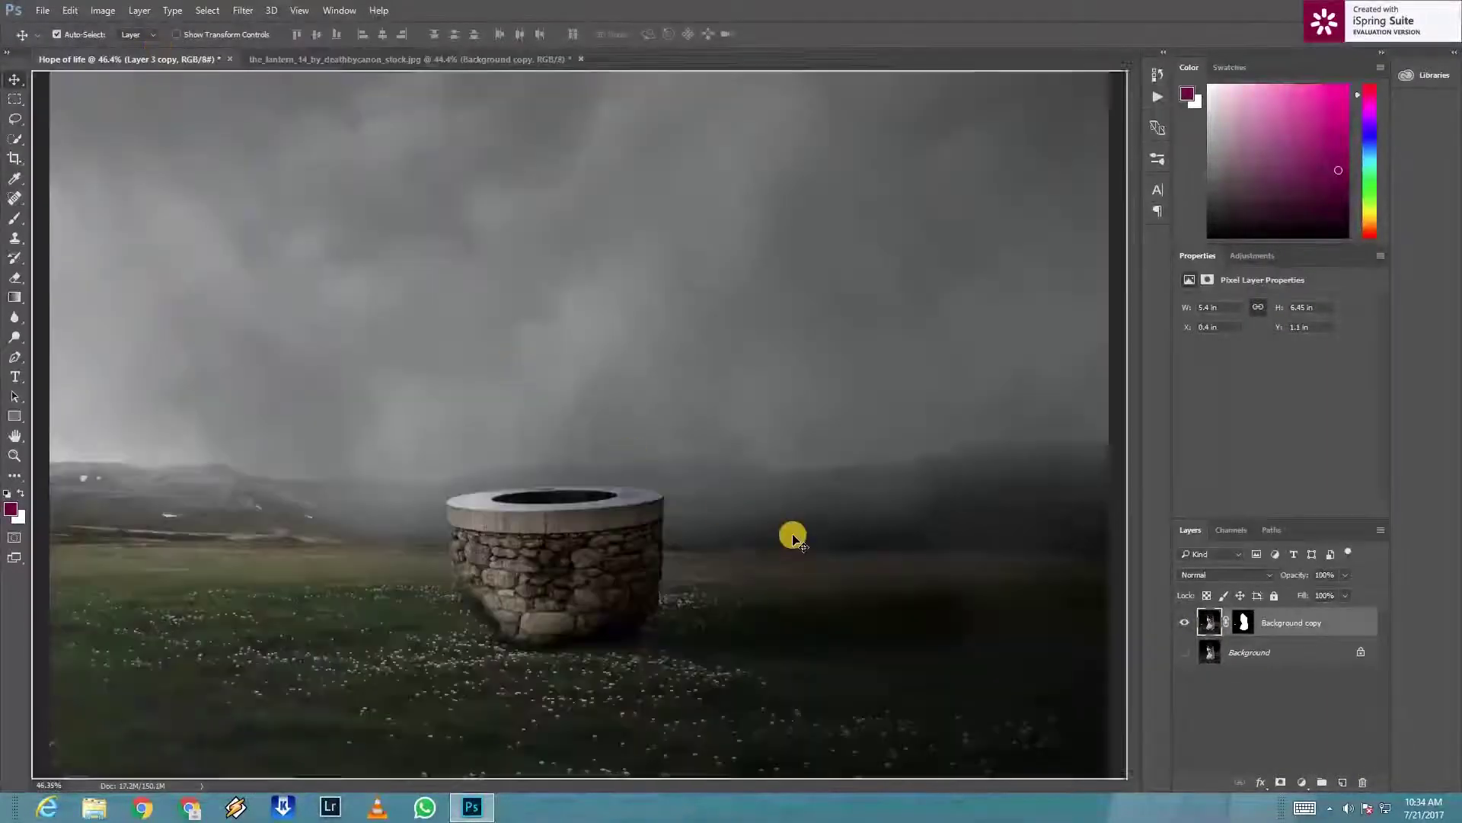
pyautogui.moveTo(165, 101); pyautogui.dragTo(805, 550)
pyautogui.hotkey('ctrl', 'z')
# Step: Back in the lantern photo, discard the masked copy and copy the selected girl onto her own layer
pyautogui.click(404, 59)
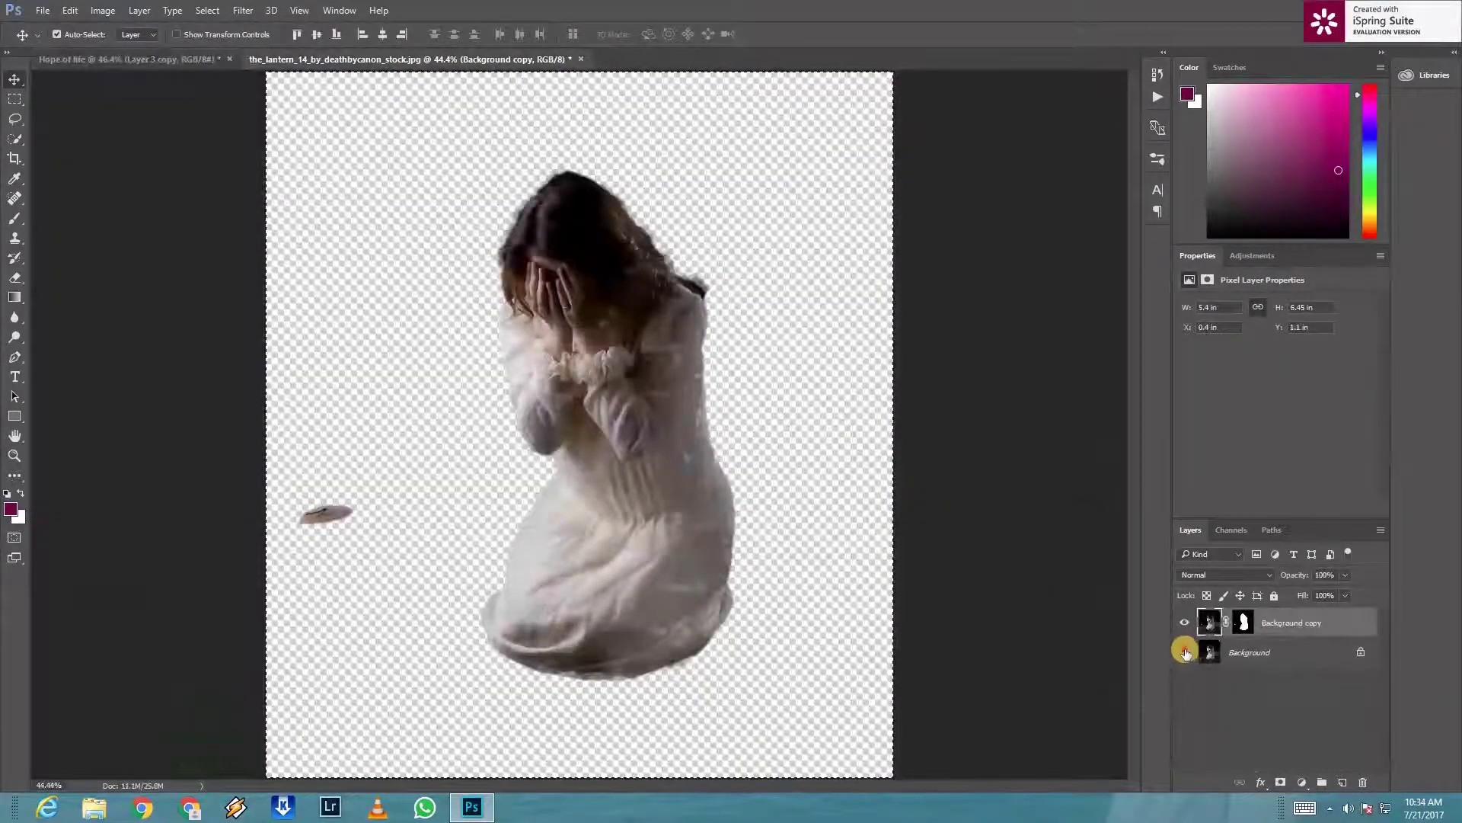
pyautogui.click(1184, 653)
pyautogui.click(1184, 653)
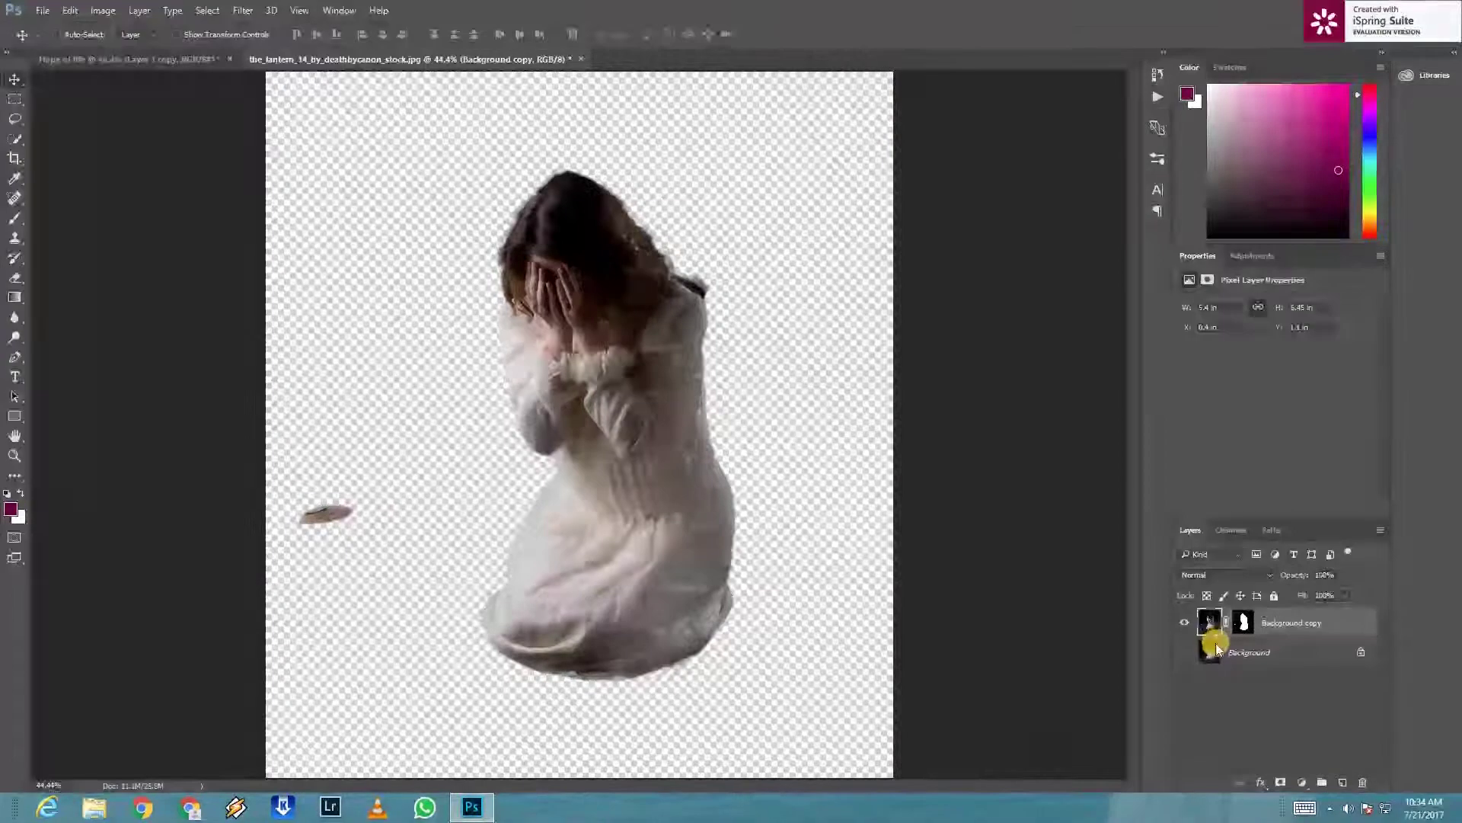
pyautogui.press('Delete')
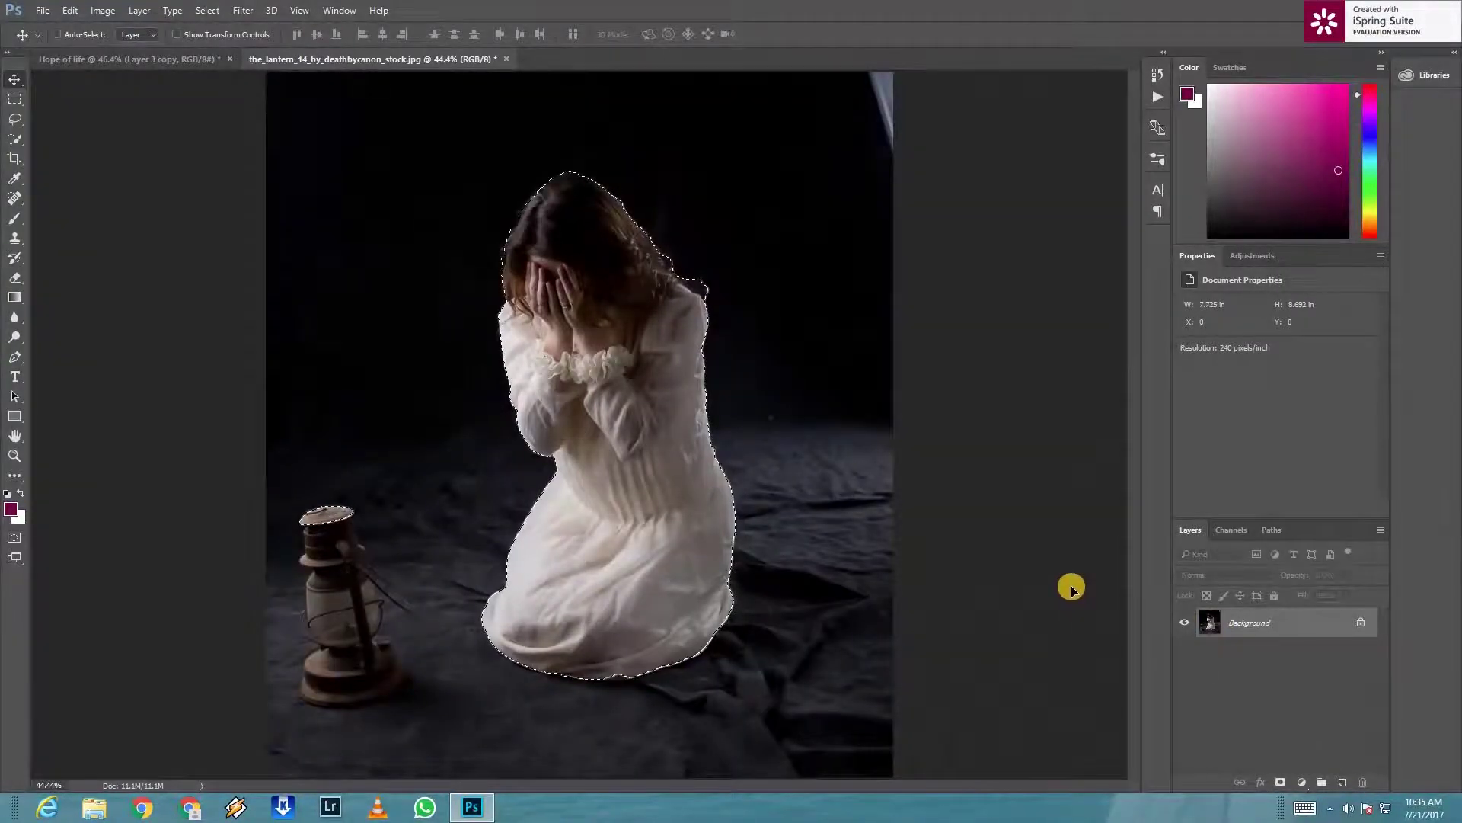
pyautogui.hotkey('ctrl', 'j')
# Step: Reload the girl's outline as a selection and open Select and Mask with a masked-layer output
pyautogui.keyDown('ctrl'); pyautogui.click(1211, 623); pyautogui.keyUp('ctrl')
pyautogui.click(207, 10)
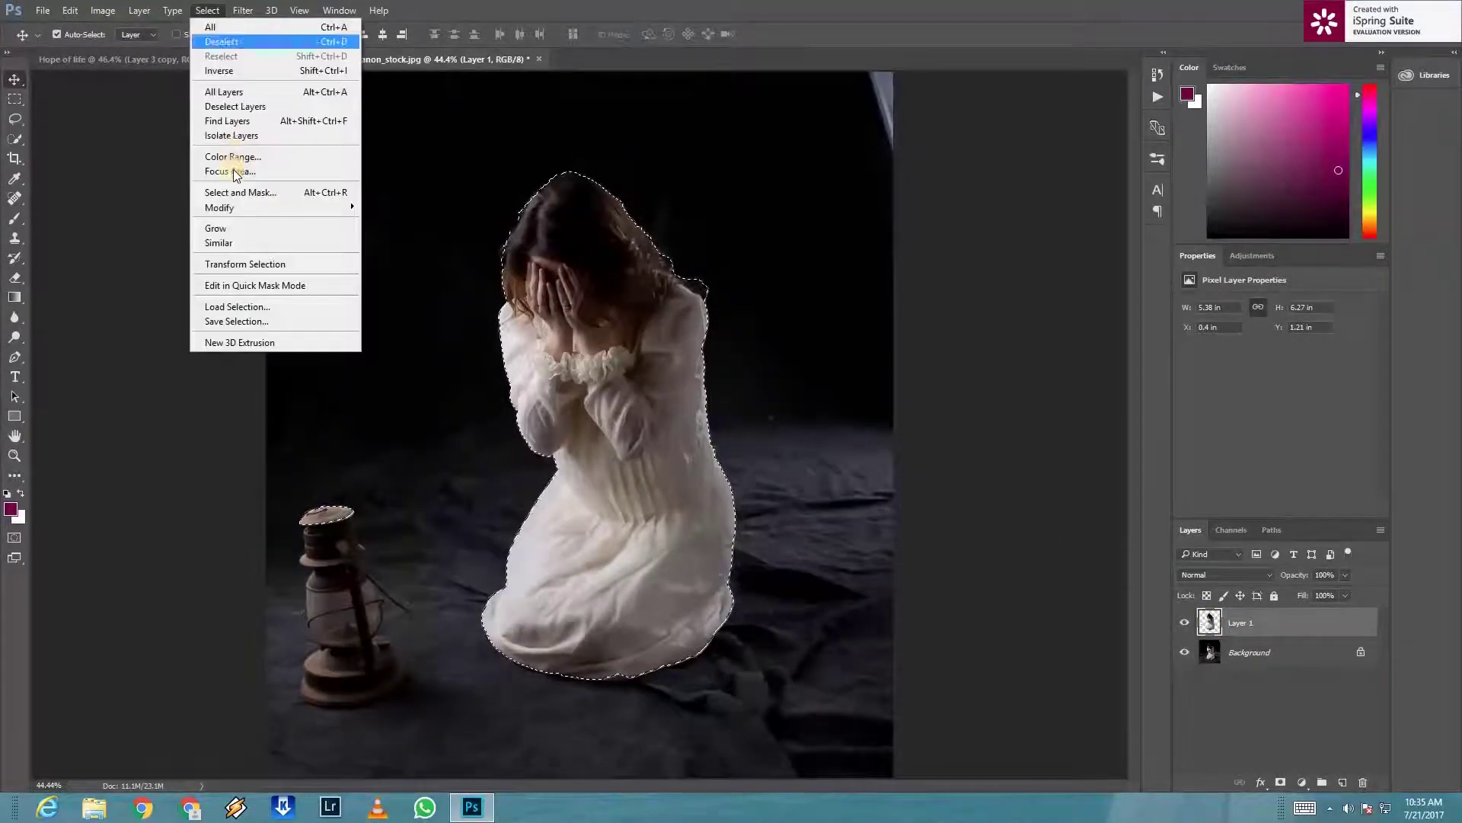
pyautogui.click(229, 192)
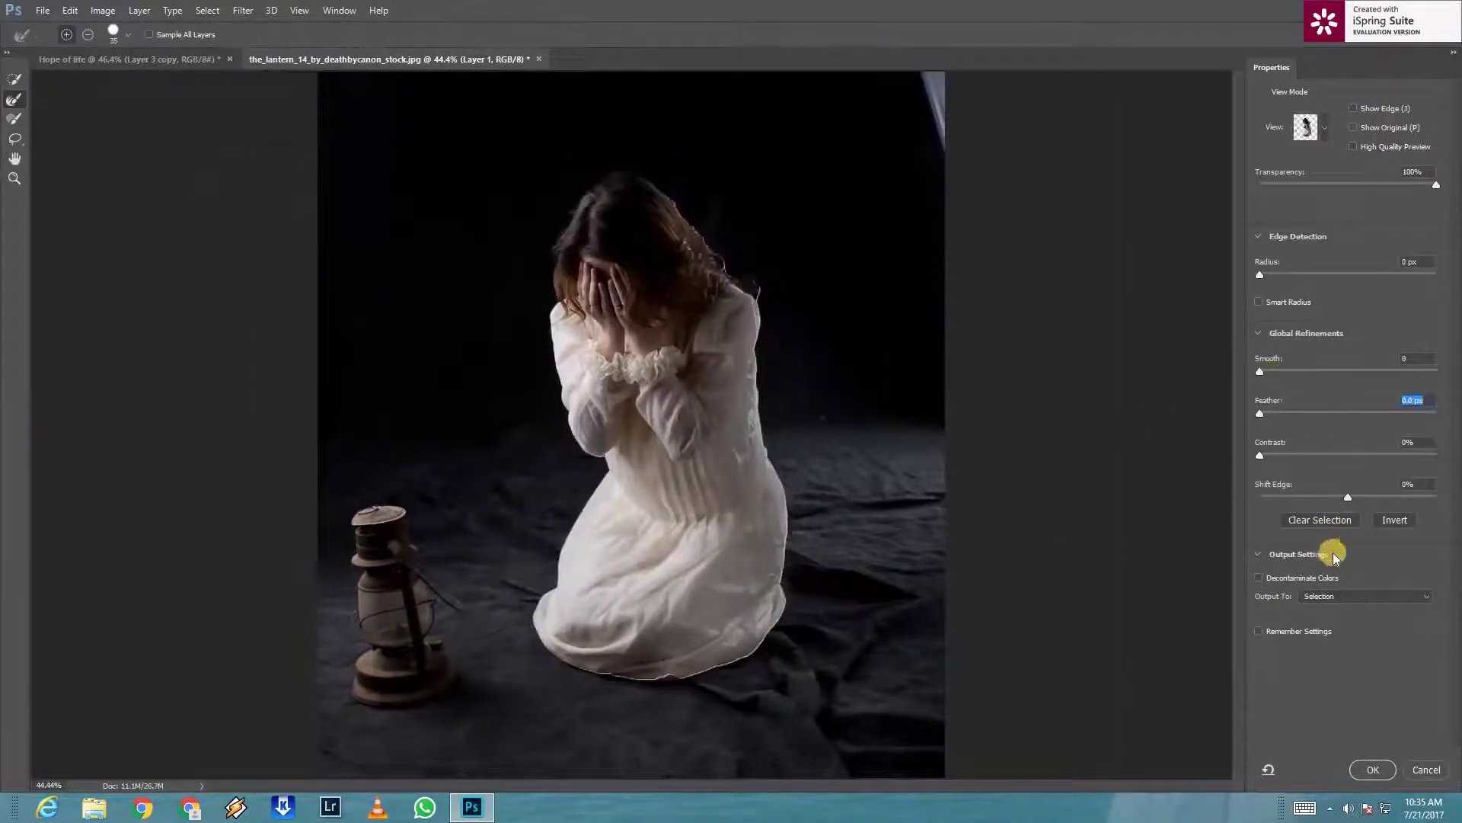
pyautogui.click(1387, 595)
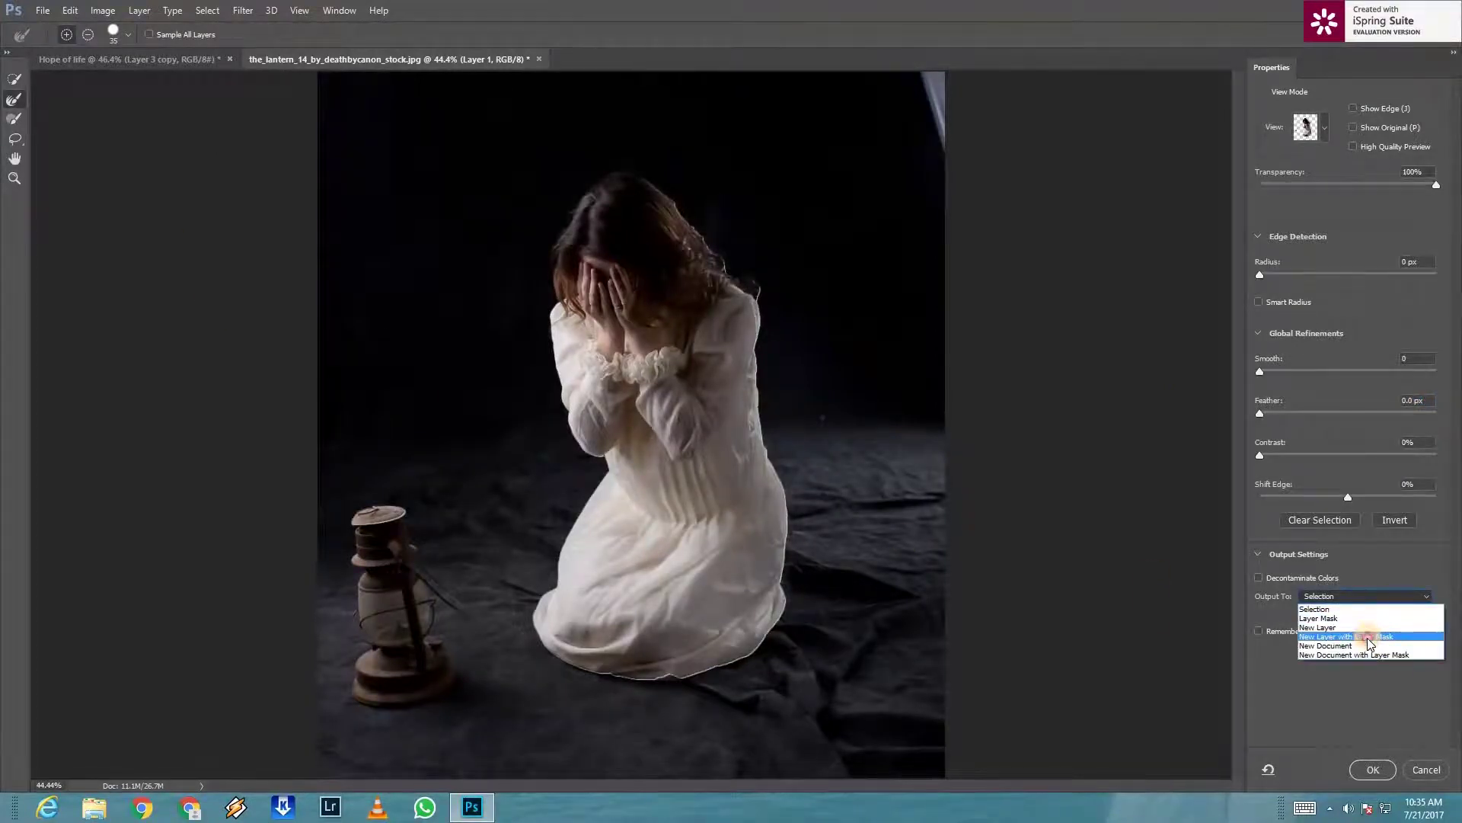
pyautogui.click(1369, 637)
# Step: Brush-refine the girl's hair edge with the Refine Edge tool
pyautogui.click(15, 119)
pyautogui.moveTo(717, 281); pyautogui.dragTo(751, 290)
pyautogui.click(14, 99)
pyautogui.moveTo(632, 263)
pyautogui.mouseDown()
pyautogui.moveTo(735, 276)
pyautogui.moveTo(716, 256)
pyautogui.moveTo(676, 287)
pyautogui.moveTo(1080, 662)
pyautogui.mouseUp()
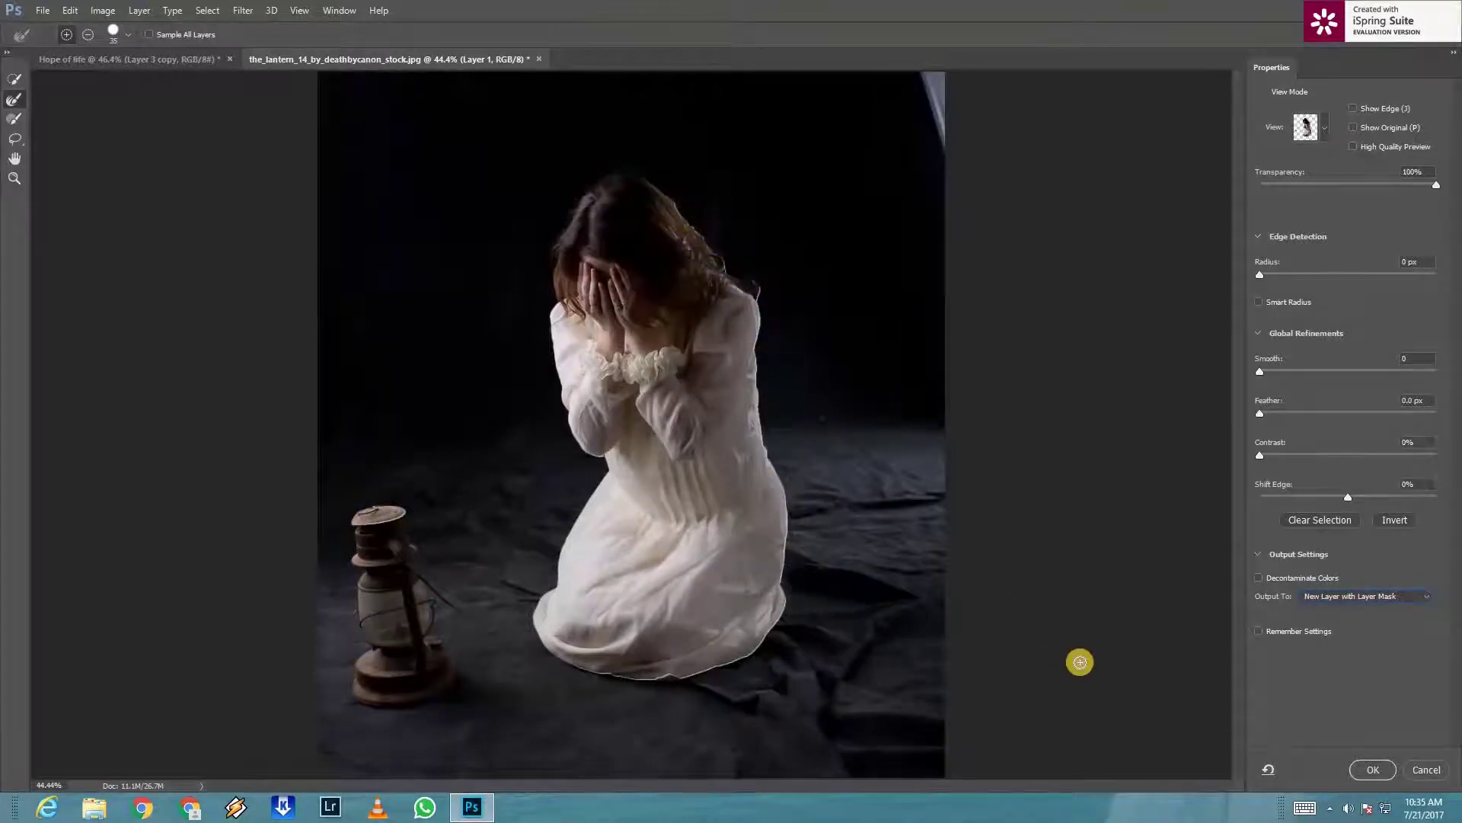
# Step: Output the refined result as a selection and drag the girl into the Hope of life composite
pyautogui.click(1342, 604)
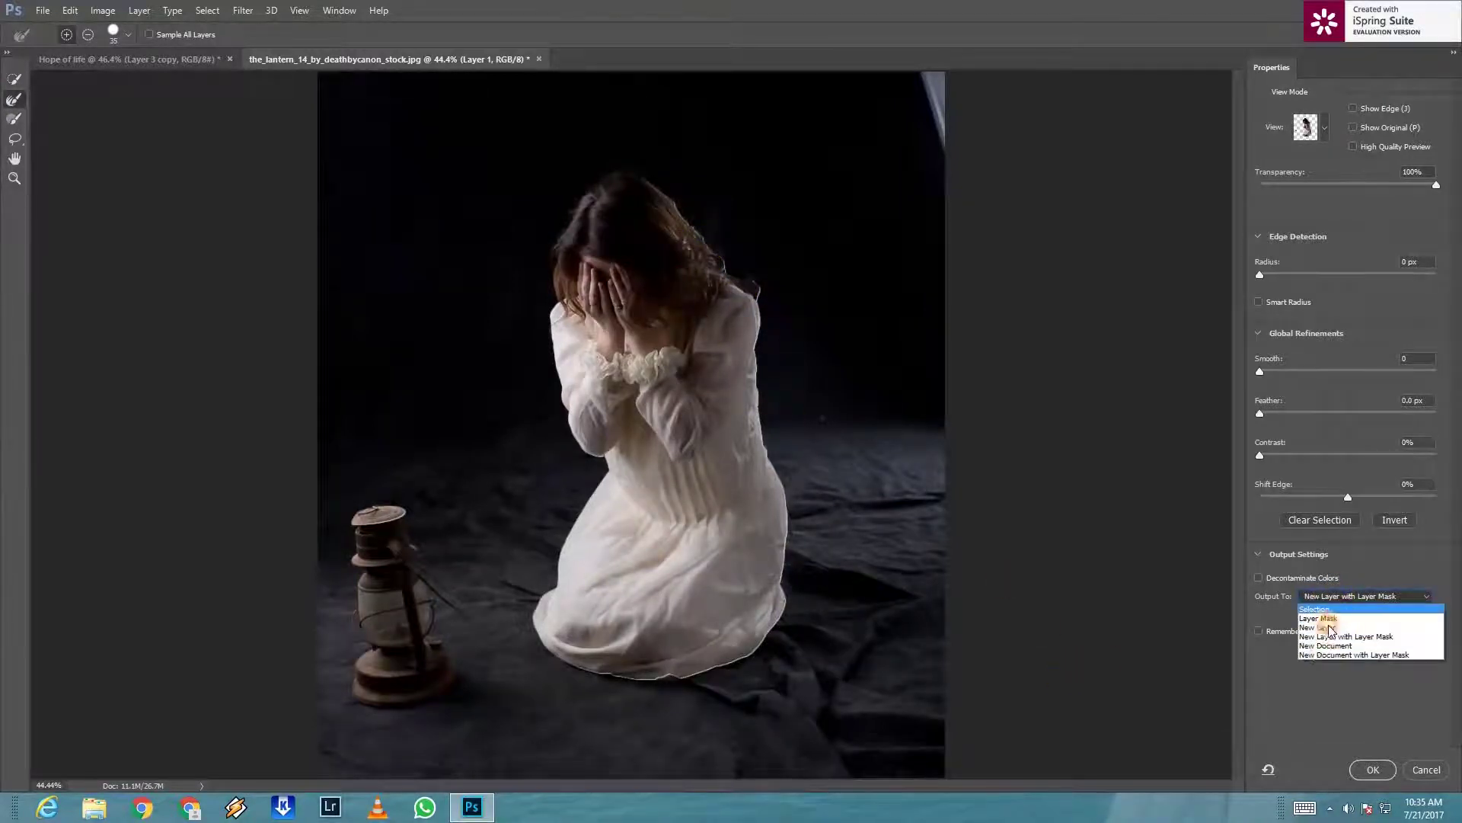
pyautogui.click(1365, 768)
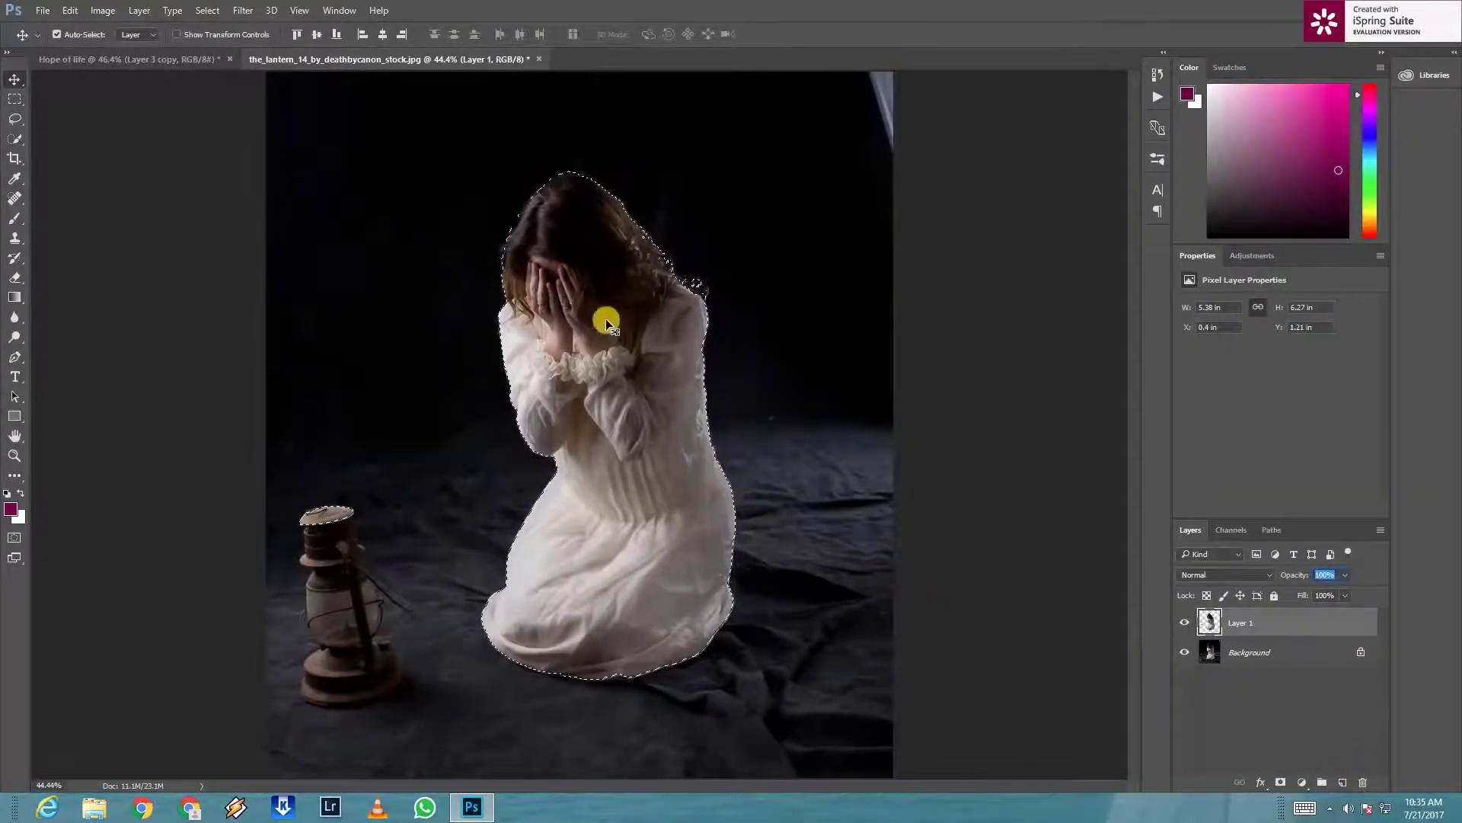
pyautogui.moveTo(314, 181)
pyautogui.mouseDown()
pyautogui.moveTo(531, 562)
pyautogui.moveTo(532, 543)
pyautogui.mouseUp()
# Step: Free-transform the kneeling girl smaller and set her just right of the stone well
pyautogui.hotkey('ctrl', 't')
pyautogui.moveTo(620, 431)
pyautogui.mouseDown()
pyautogui.moveTo(630, 415)
pyautogui.moveTo(830, 444)
pyautogui.moveTo(823, 418)
pyautogui.mouseUp()
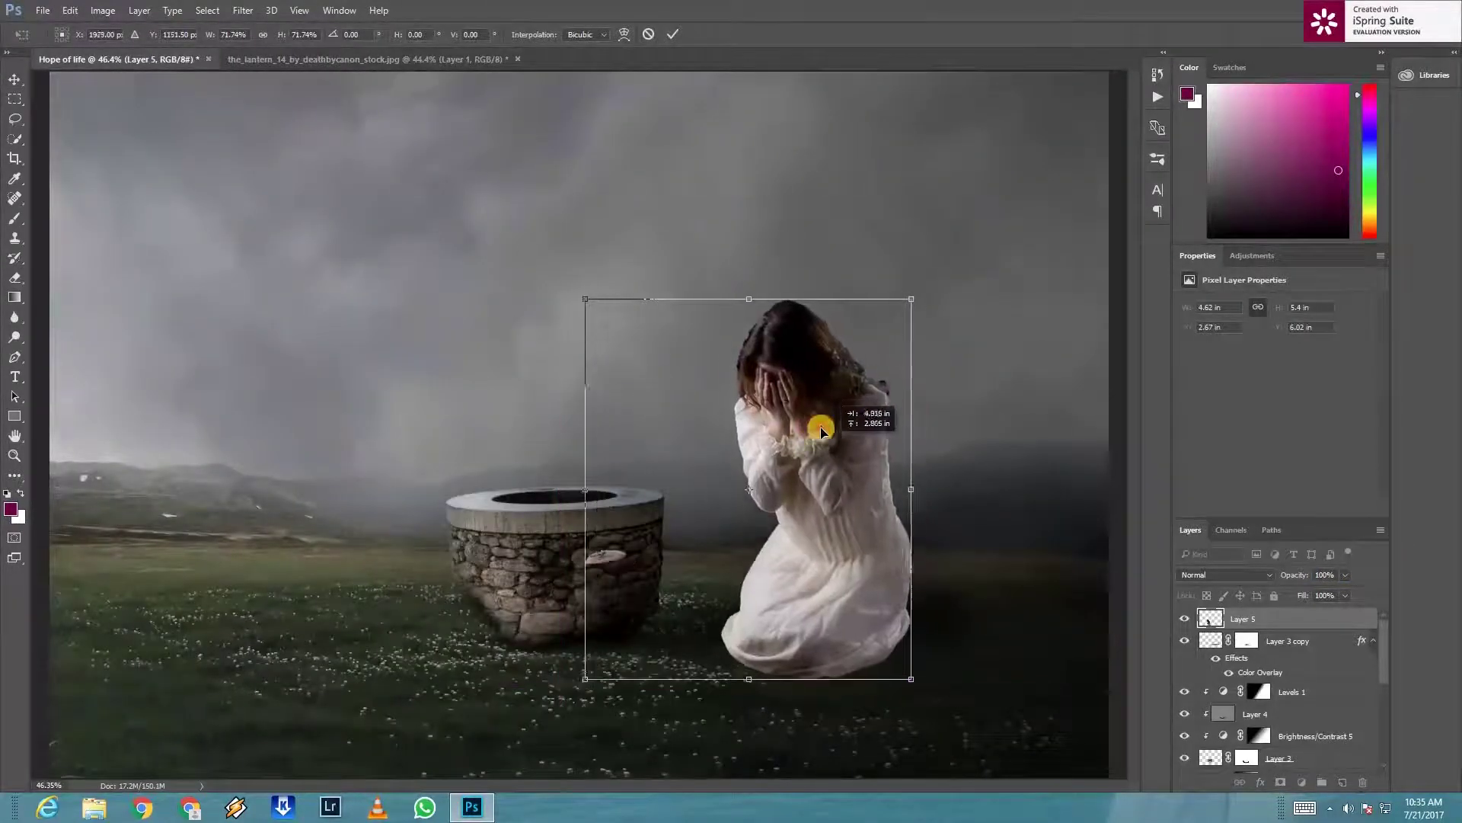
pyautogui.moveTo(982, 726); pyautogui.dragTo(851, 607)
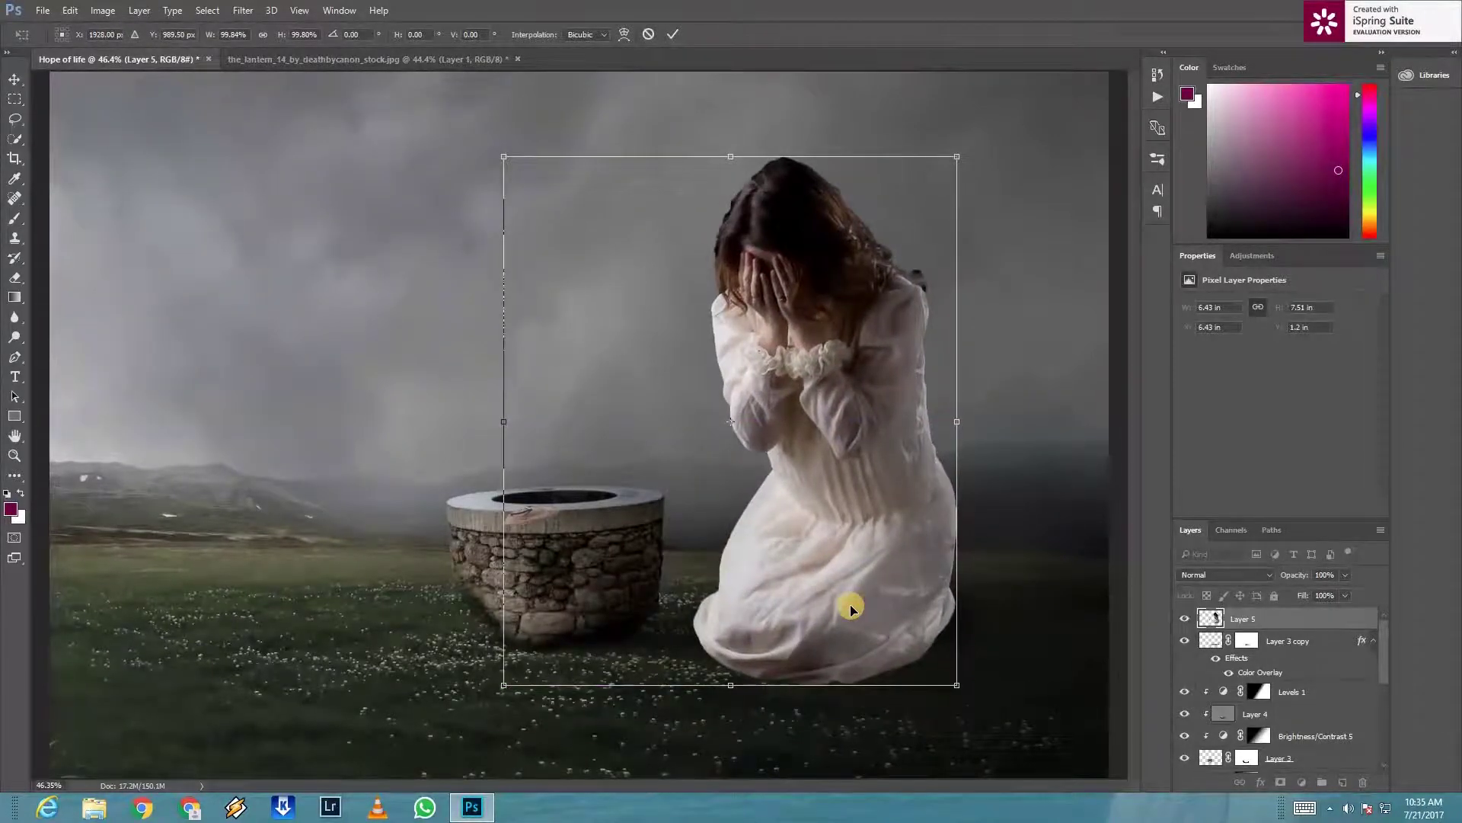
pyautogui.scroll(-1, 850, 607)
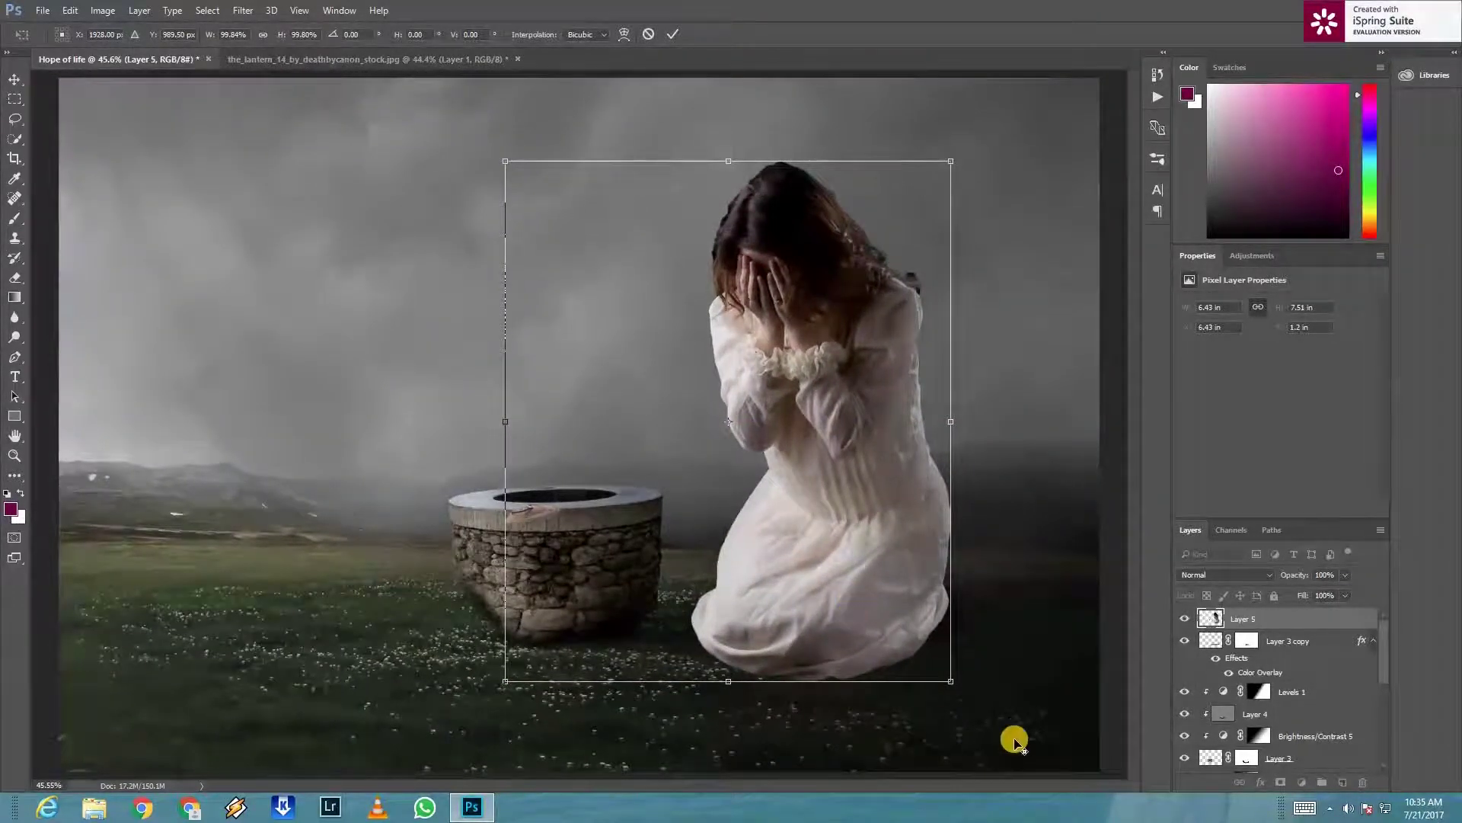
pyautogui.scroll(-2, 981, 693)
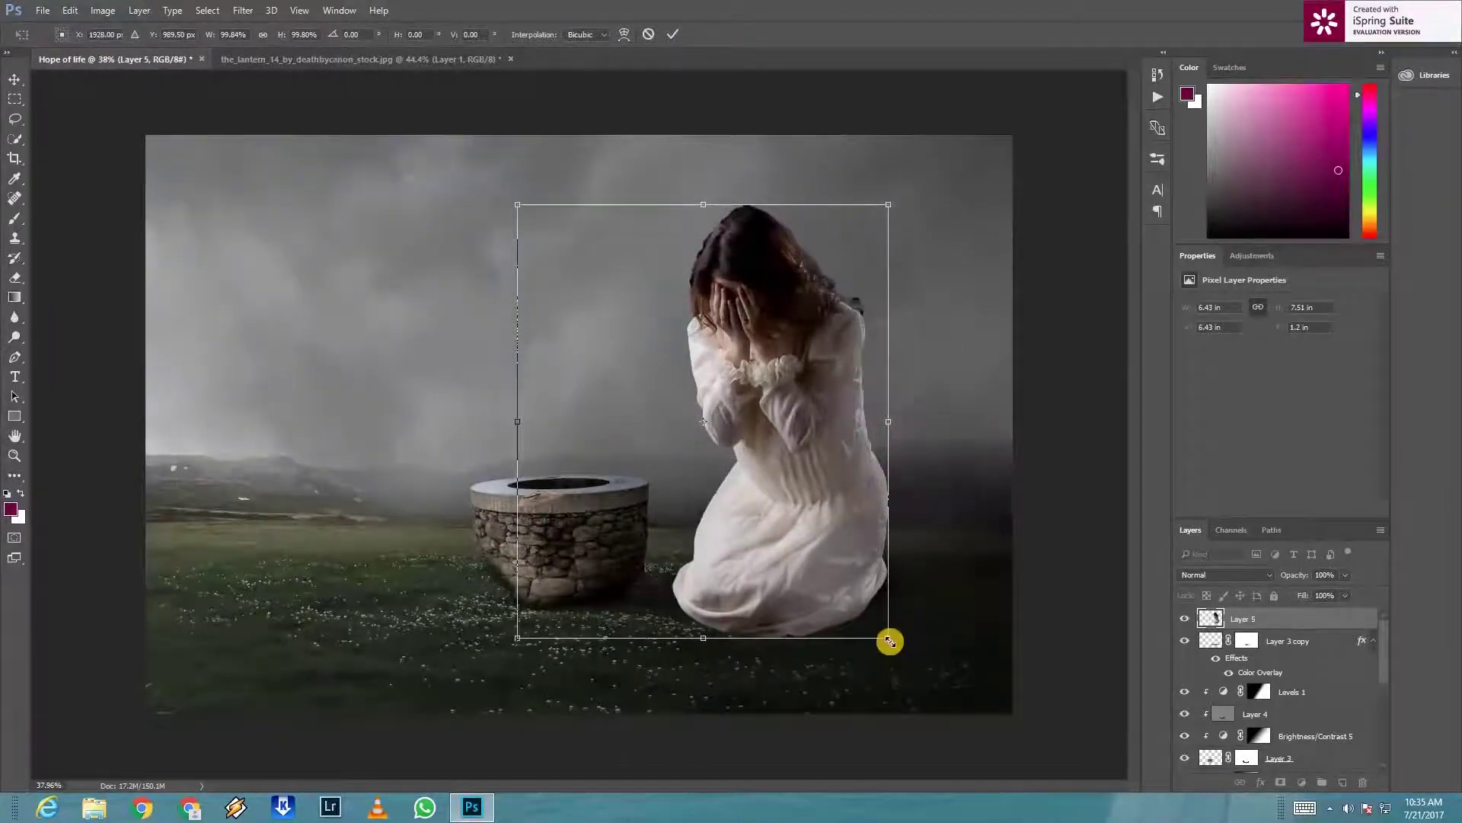
pyautogui.moveTo(873, 626); pyautogui.dragTo(832, 578)
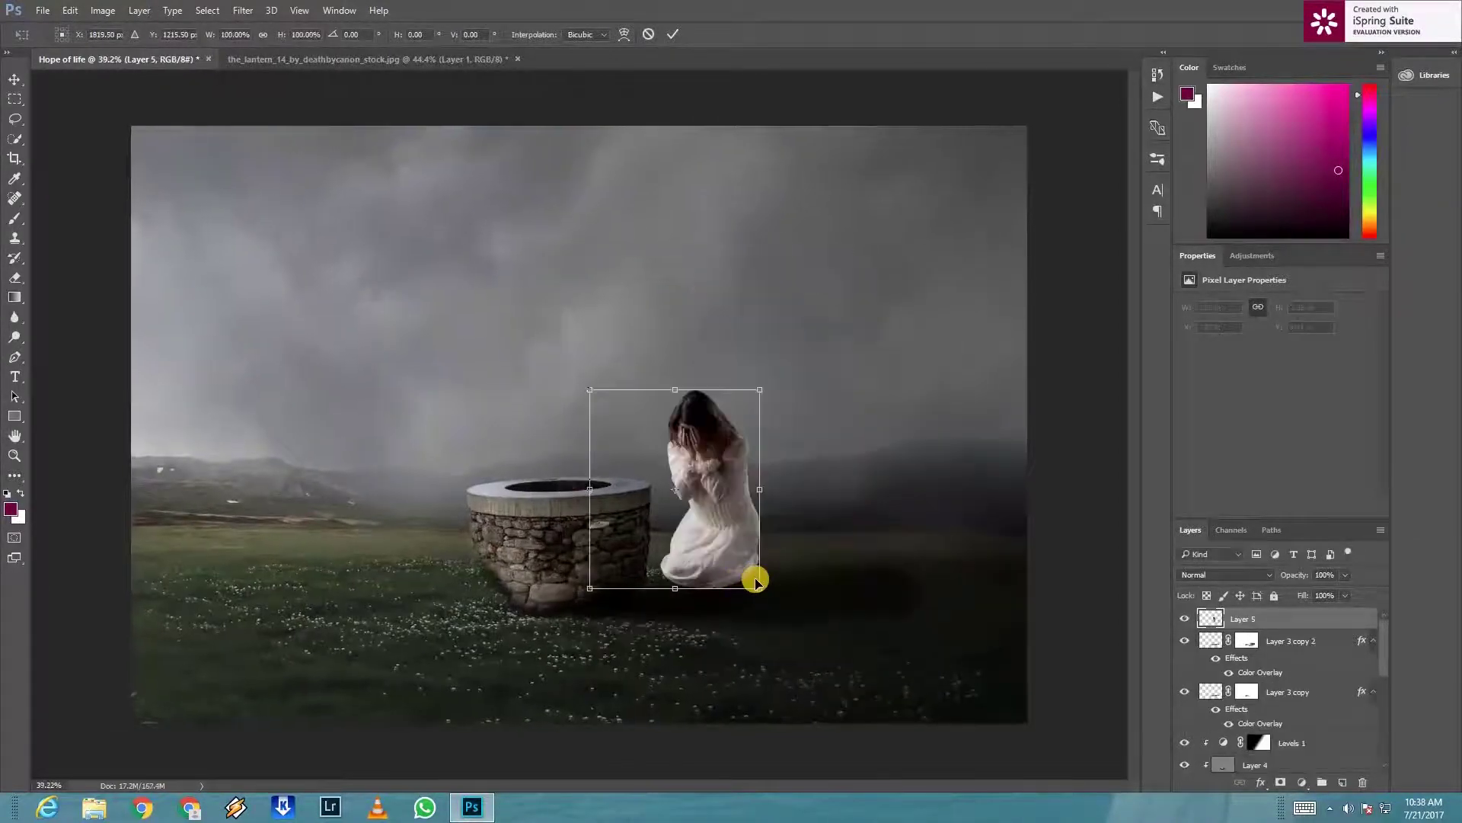
pyautogui.moveTo(757, 586); pyautogui.dragTo(810, 630)
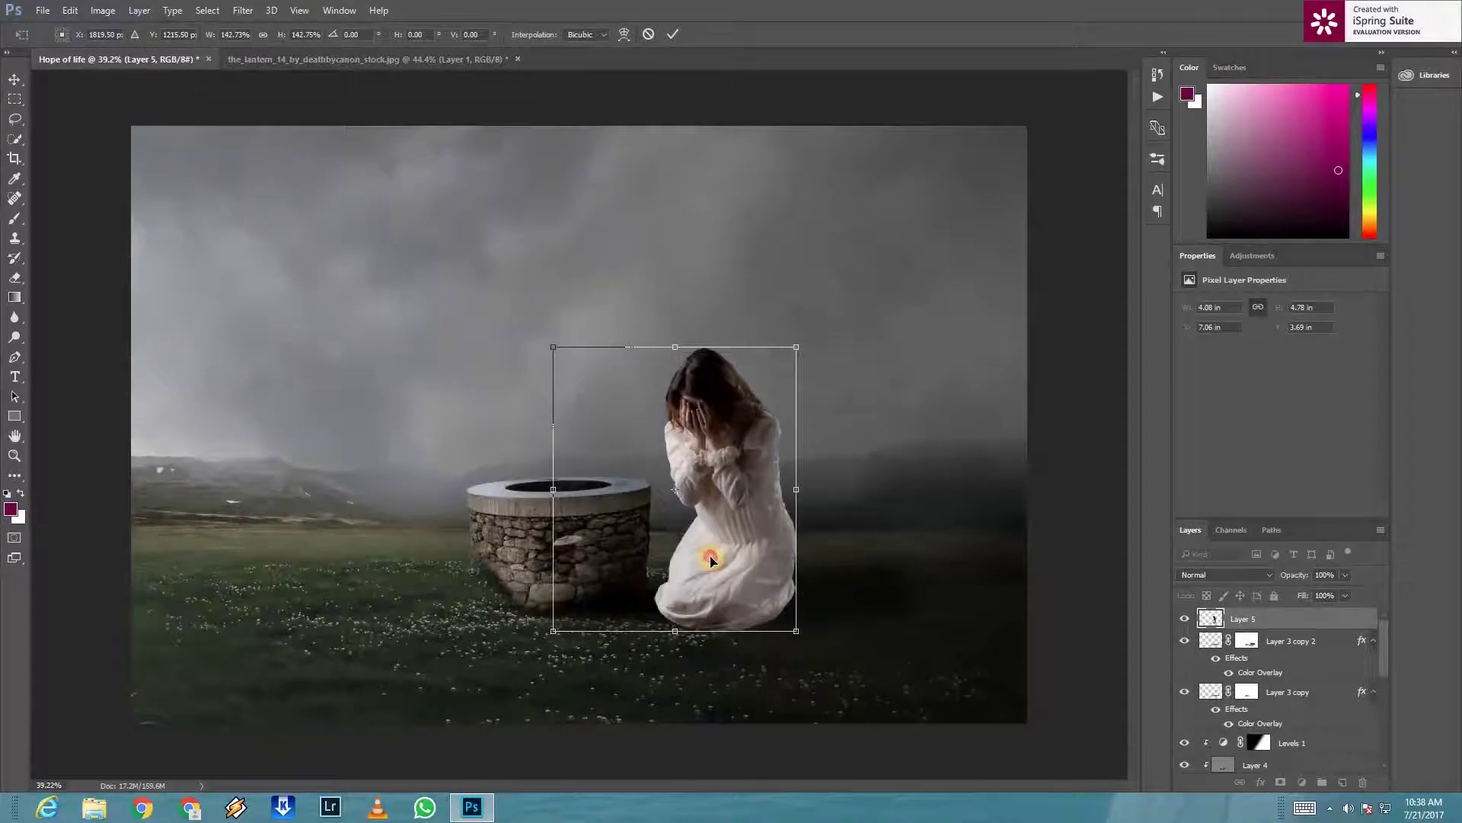
pyautogui.moveTo(697, 573); pyautogui.dragTo(710, 561)
pyautogui.press('Return')
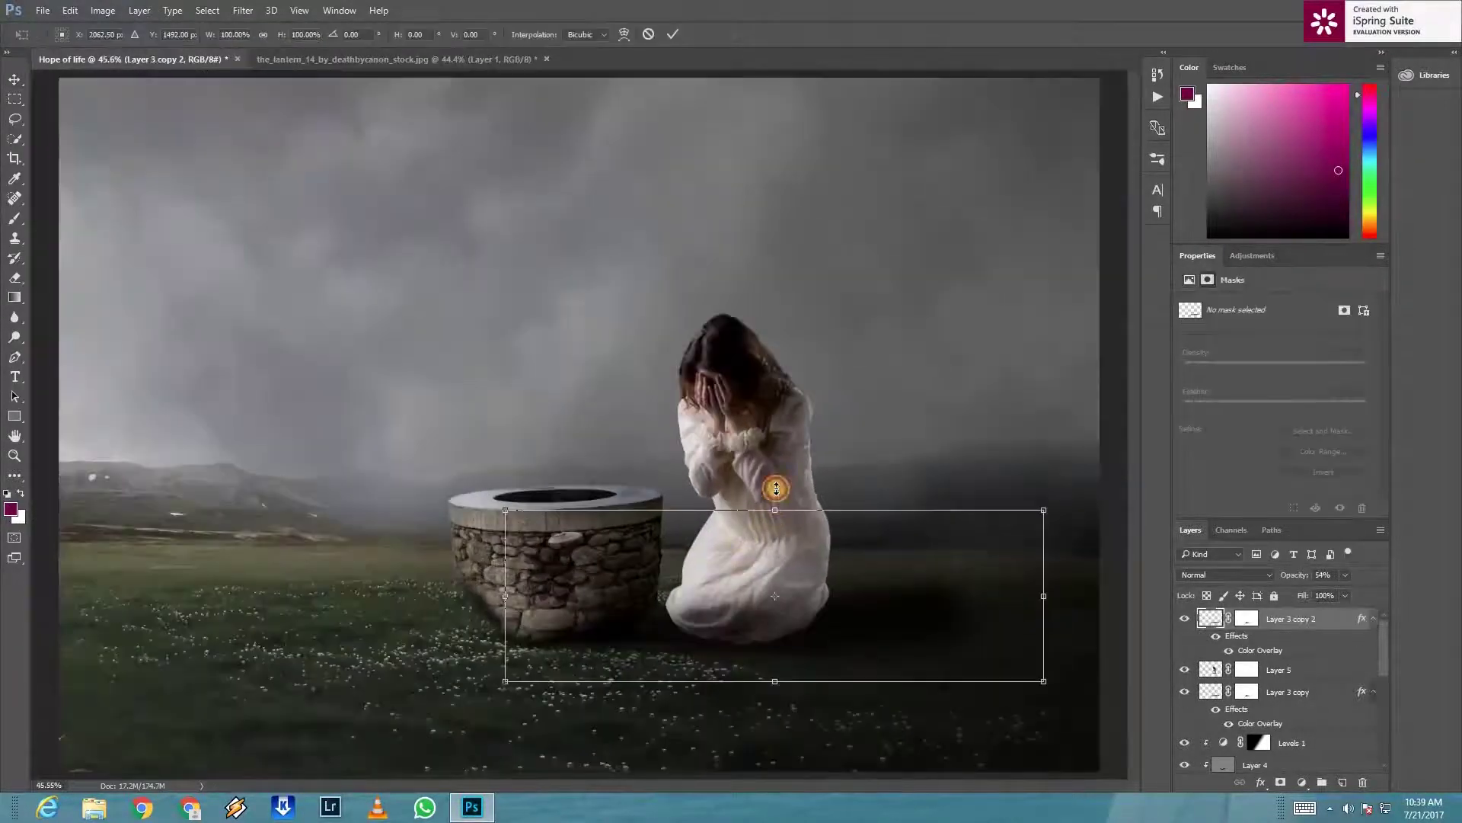
pyautogui.moveTo(776, 489); pyautogui.dragTo(783, 429)
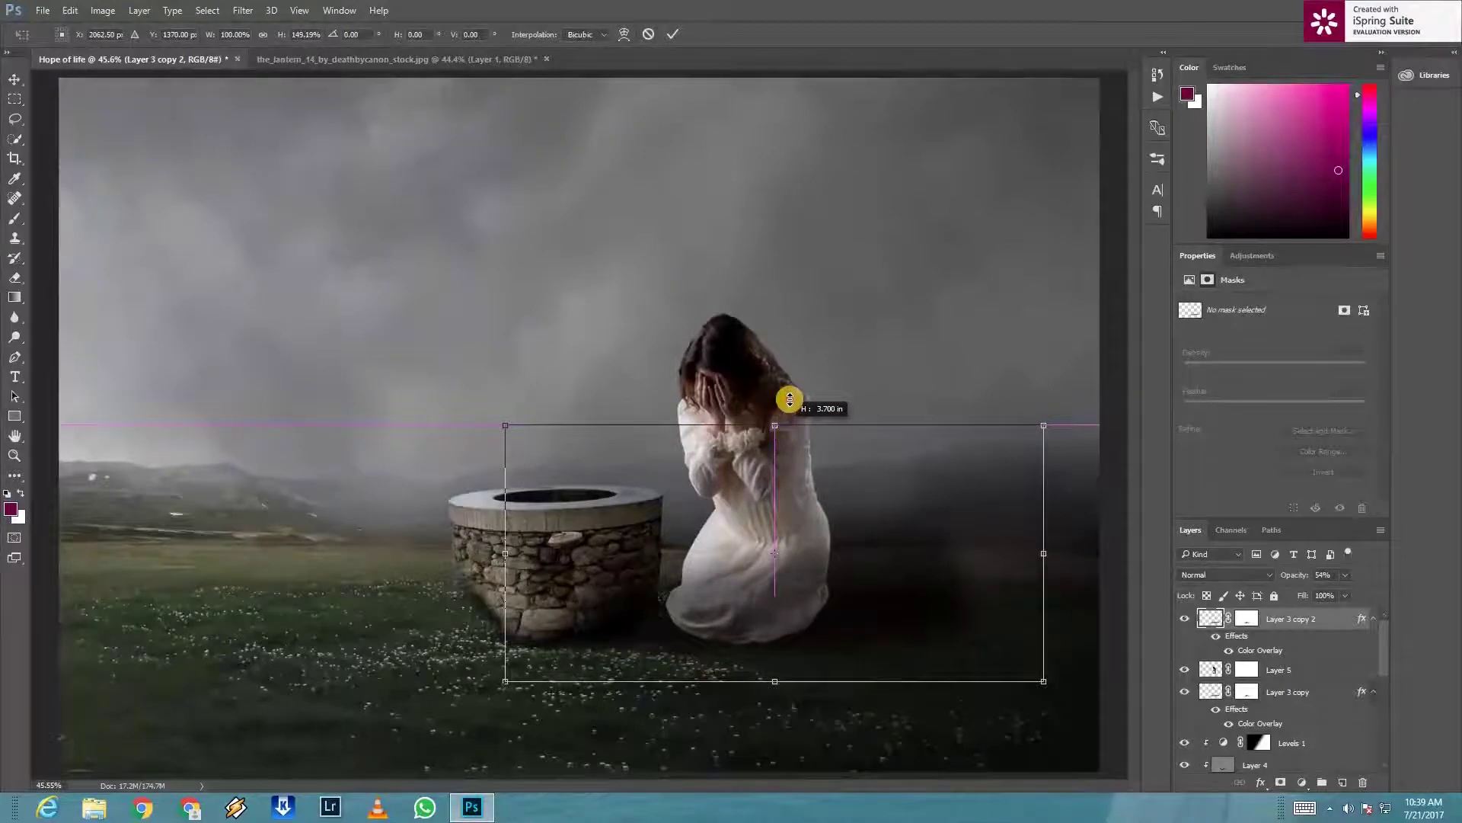
# Step: Stretch the shadow layer taller, shift it left, and raise its opacity to 83%
pyautogui.moveTo(789, 403); pyautogui.dragTo(792, 385)
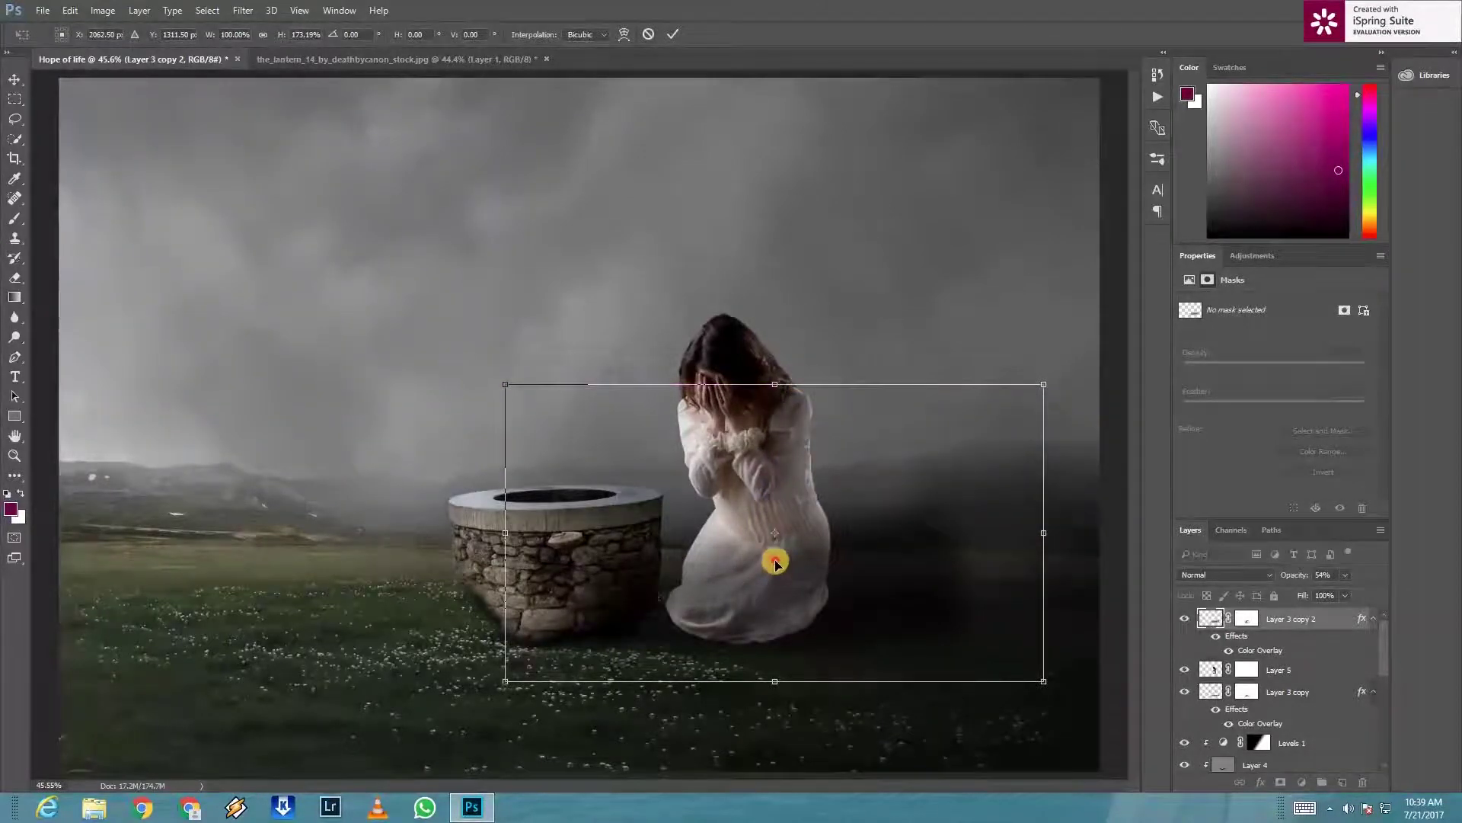
pyautogui.moveTo(771, 548); pyautogui.dragTo(674, 568)
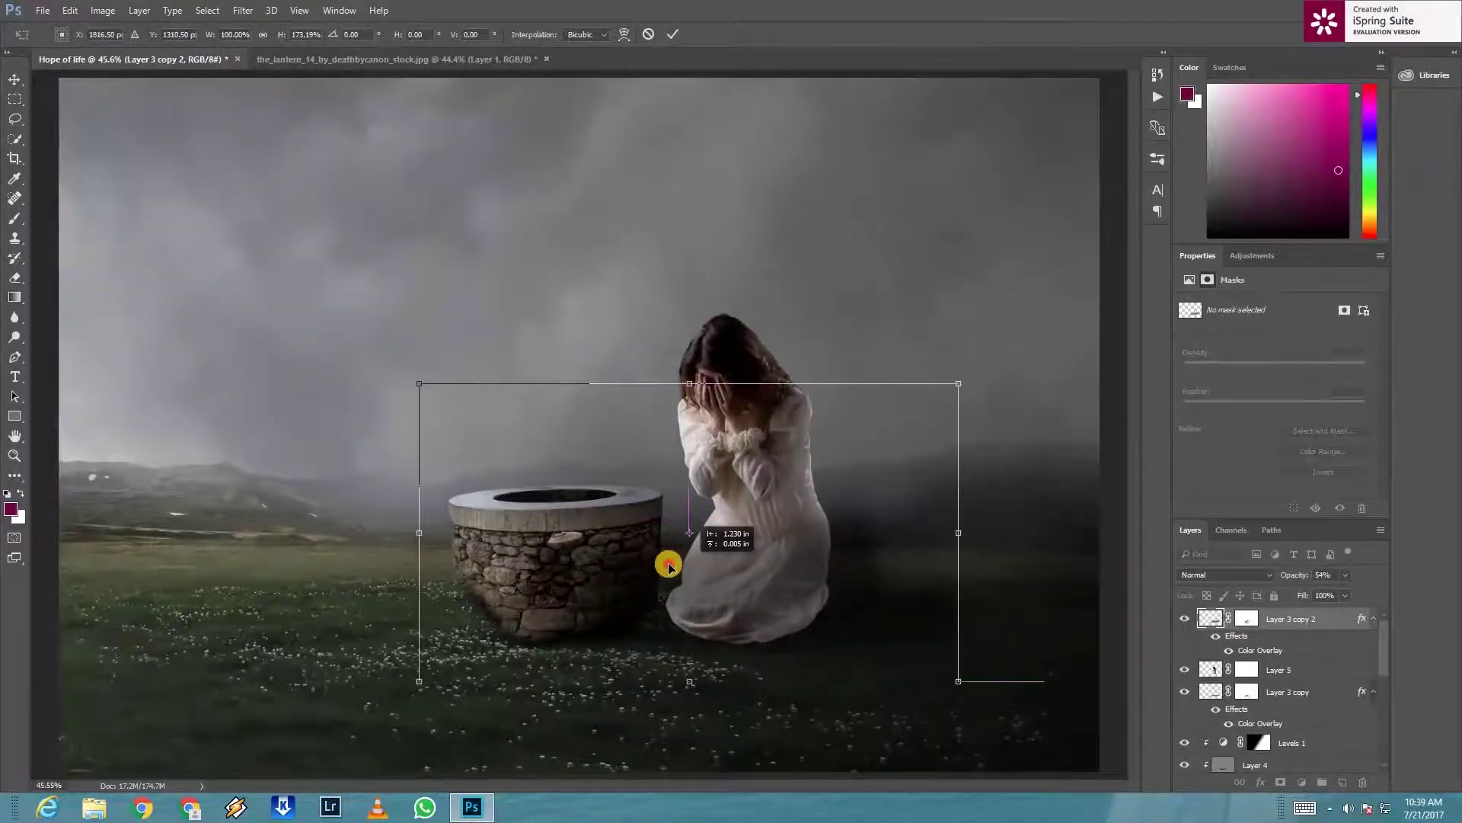
pyautogui.moveTo(715, 578); pyautogui.dragTo(696, 581)
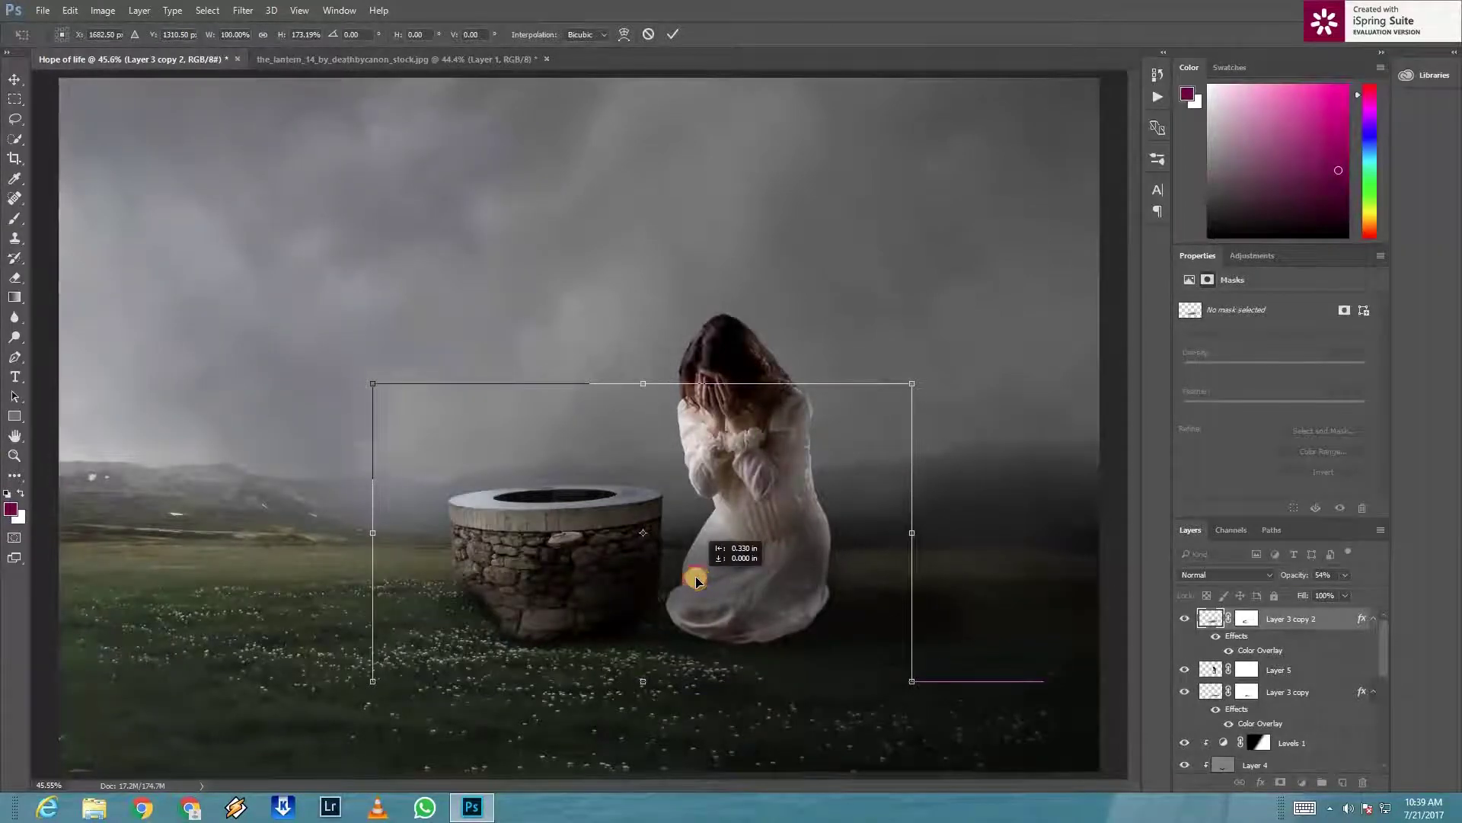
pyautogui.moveTo(715, 592); pyautogui.dragTo(715, 586)
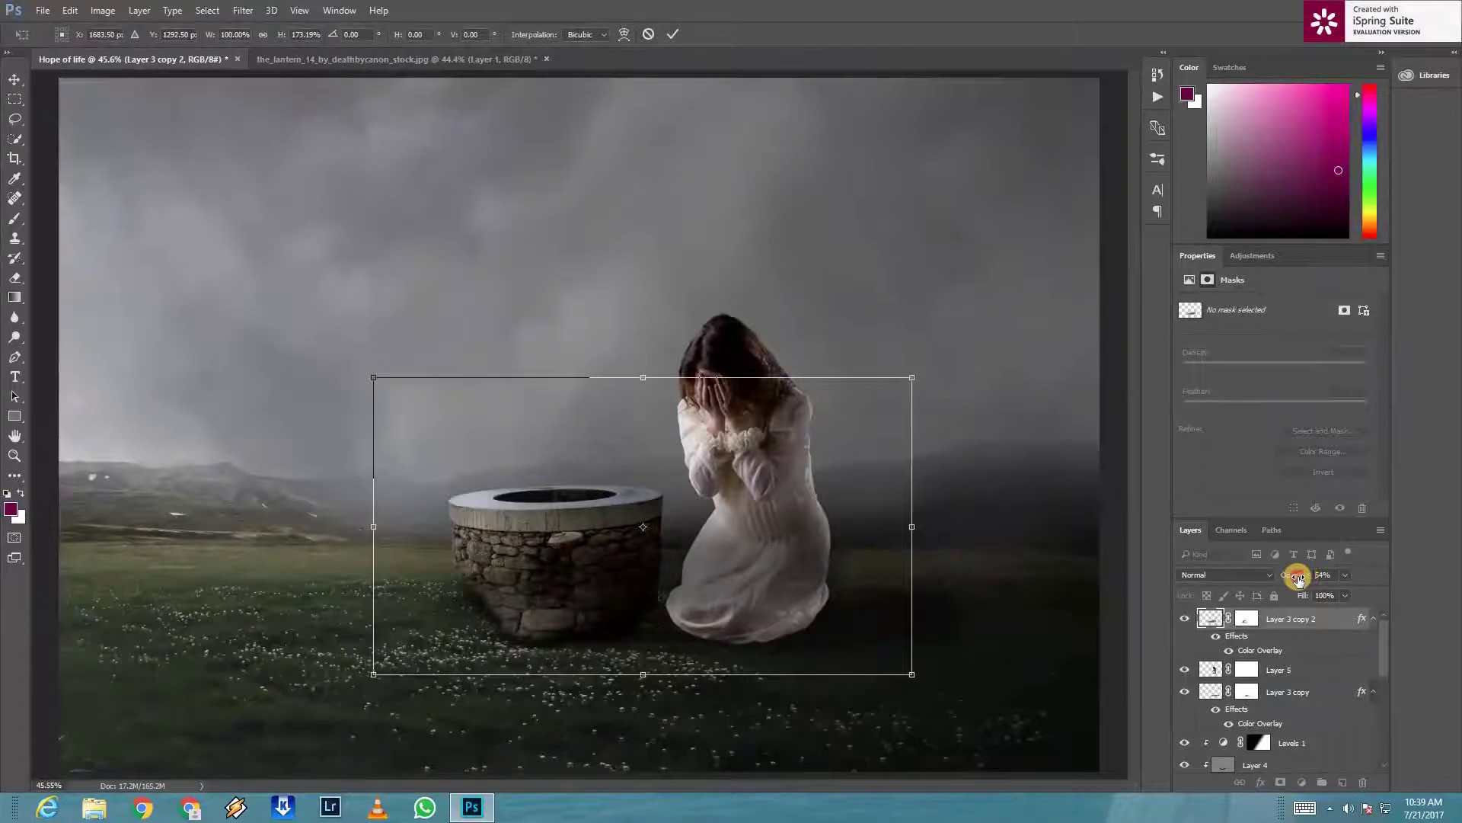
pyautogui.moveTo(1306, 577); pyautogui.dragTo(1327, 577)
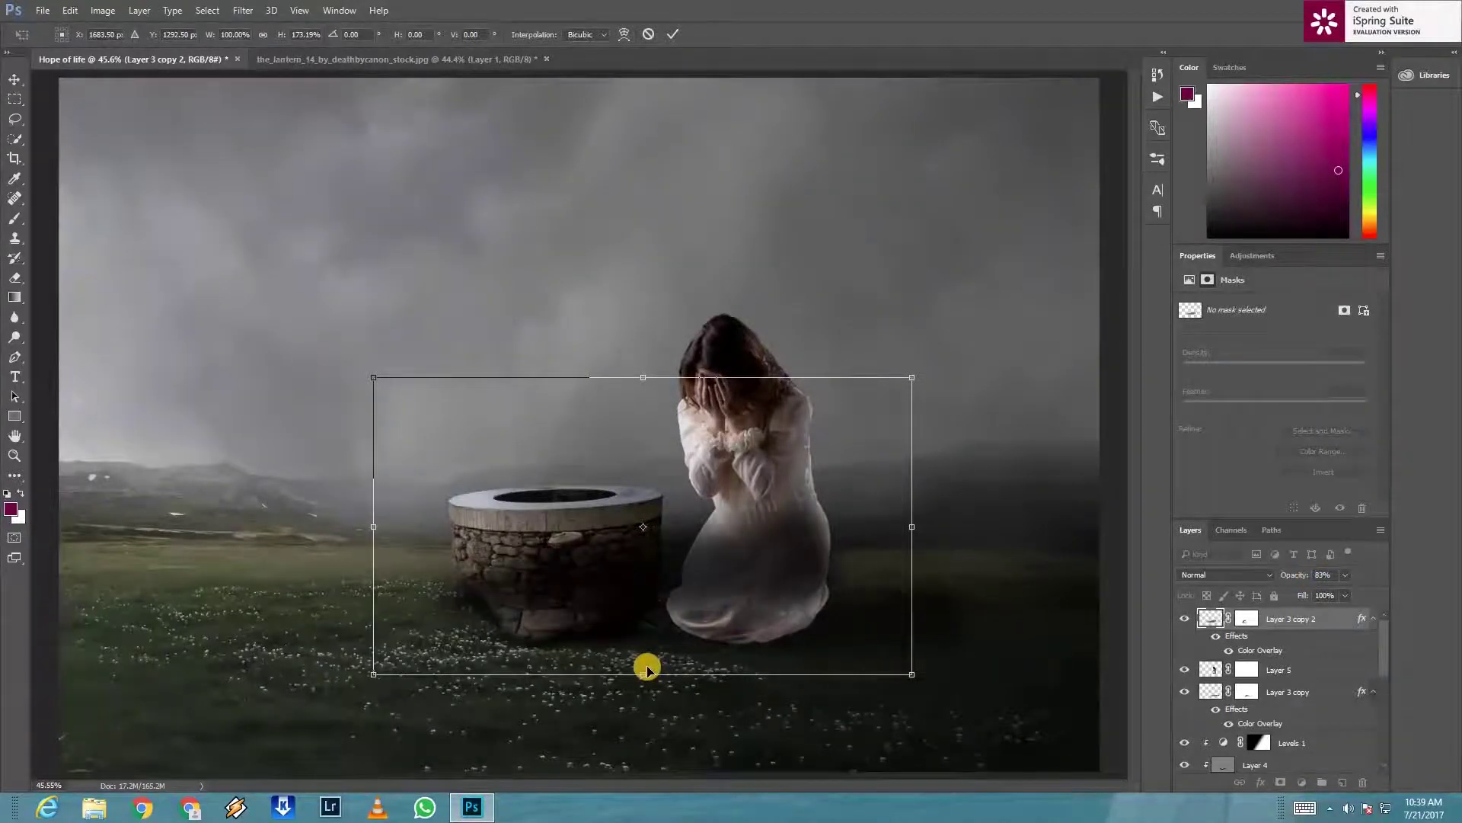
# Step: Further adjust the shadow's height and position over the well and girl, then commit
pyautogui.moveTo(644, 674); pyautogui.dragTo(641, 714)
pyautogui.moveTo(683, 663); pyautogui.dragTo(686, 636)
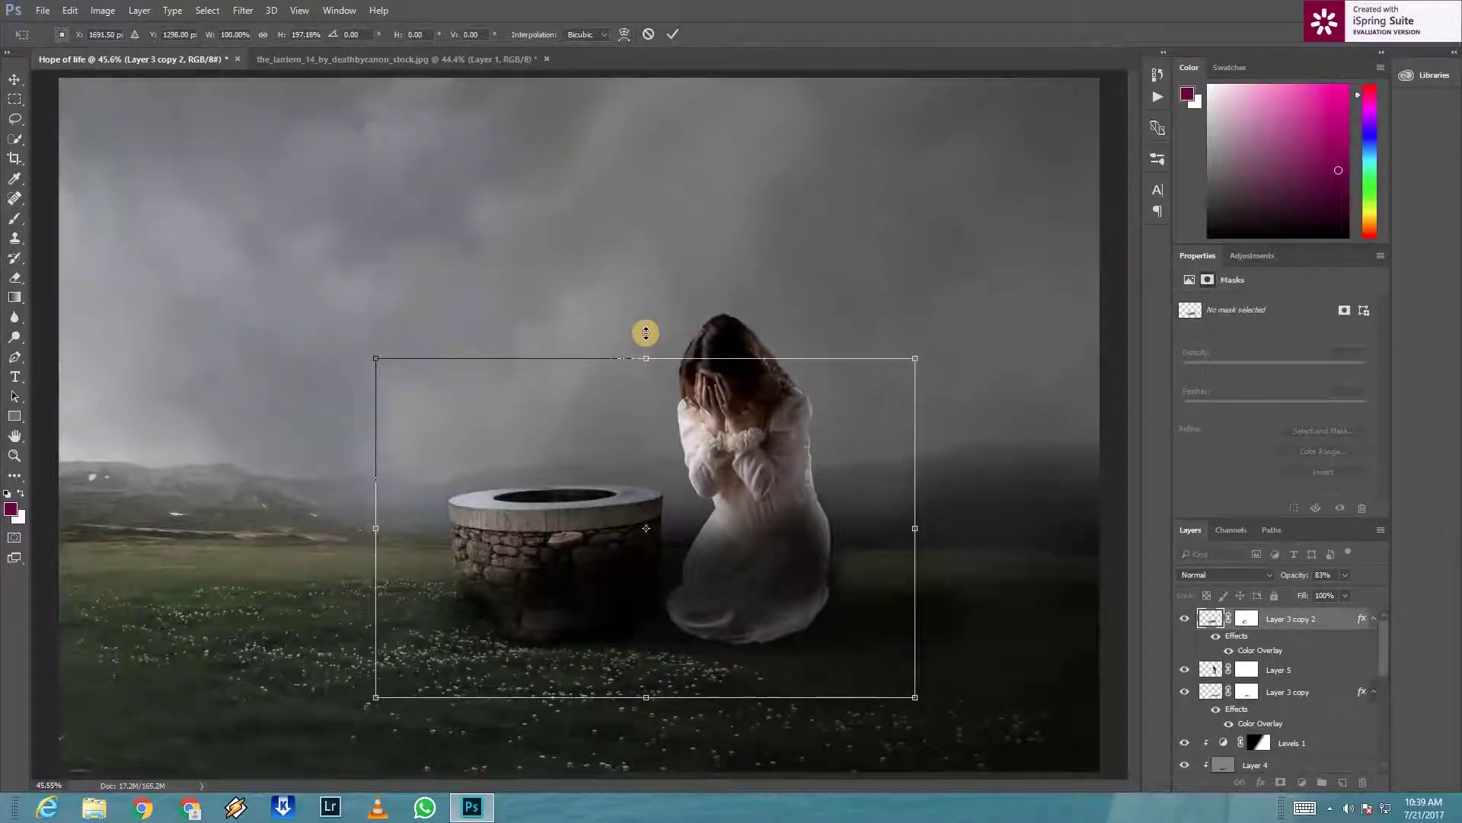
pyautogui.moveTo(646, 333); pyautogui.dragTo(646, 305)
pyautogui.moveTo(702, 493); pyautogui.dragTo(706, 523)
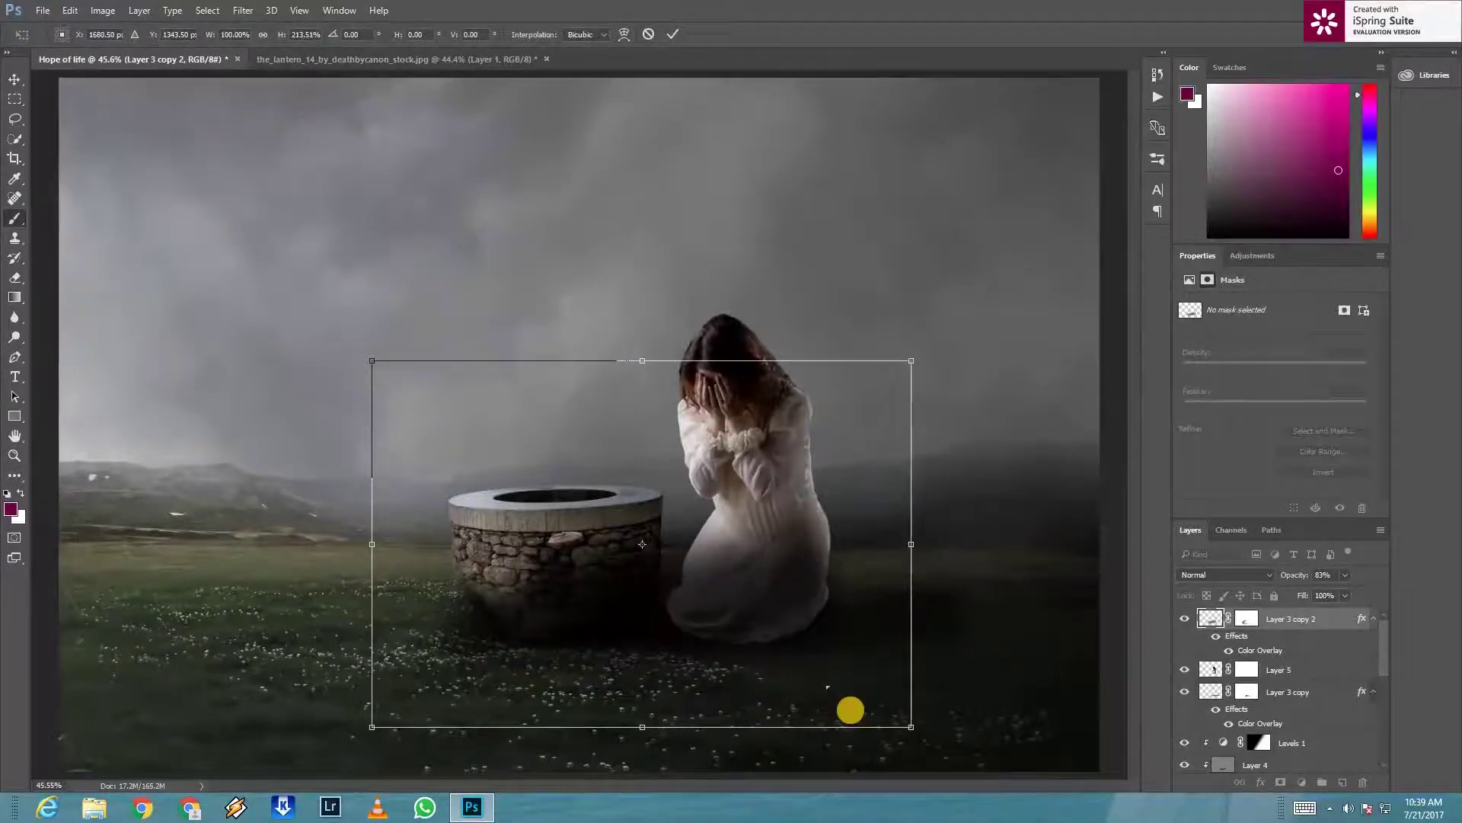
pyautogui.press('Return')
pyautogui.press('b')
pyautogui.hotkey('ctrl', '+')
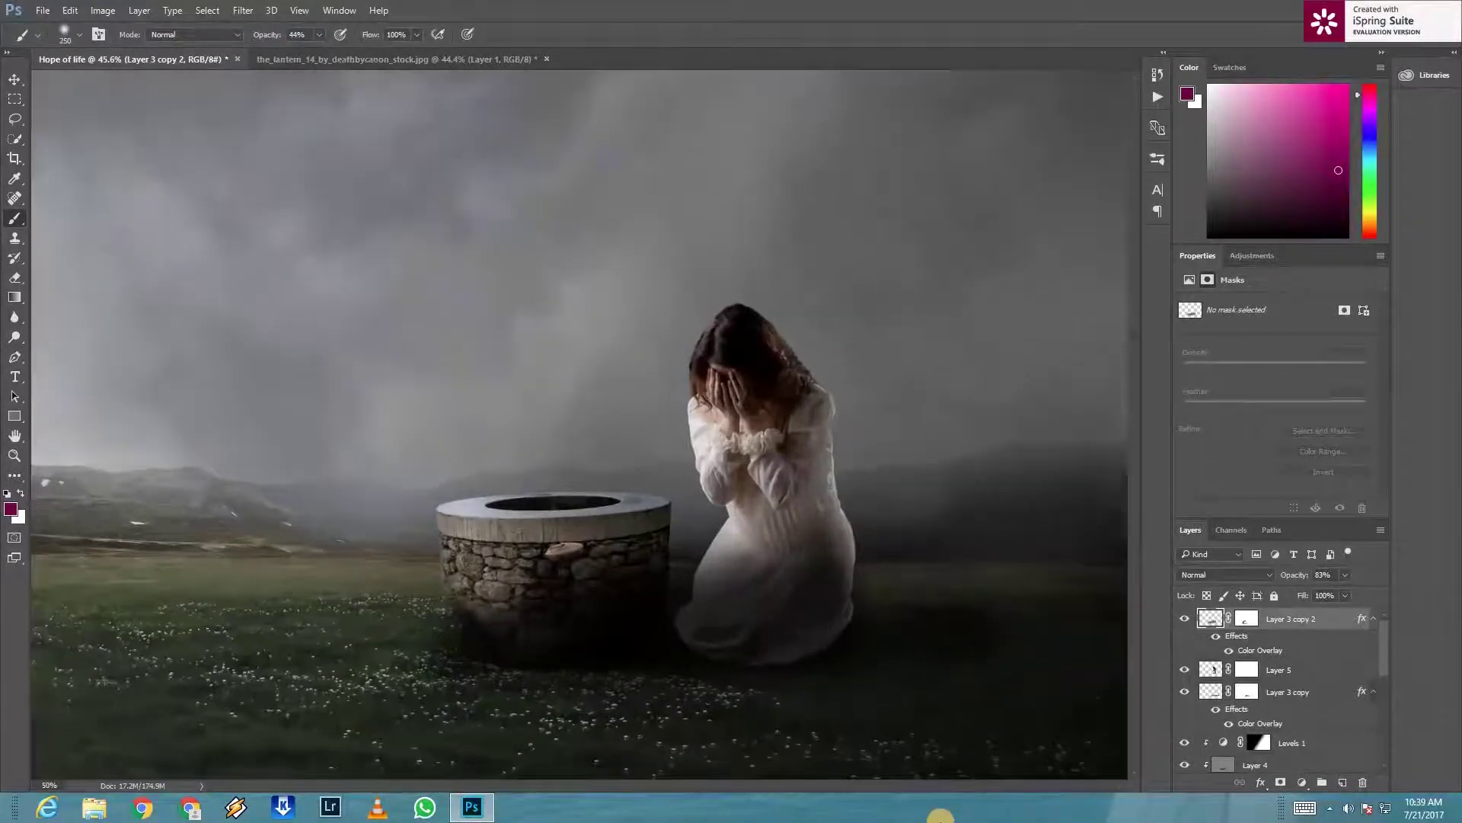
# Step: Lower the shadow layer to 64% opacity and set up black at full strength on its mask
pyautogui.hotkey('ctrl', '+')
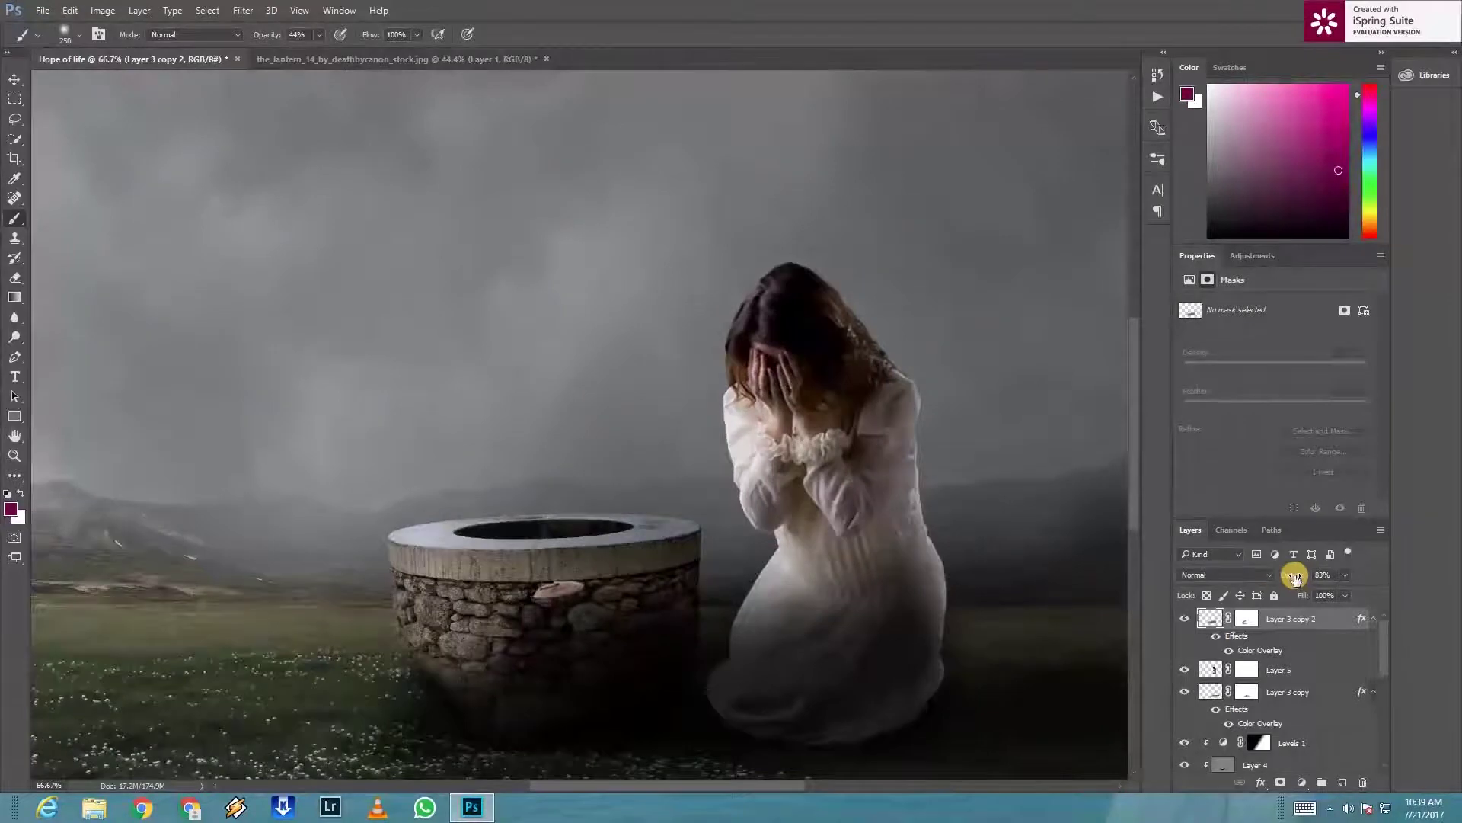
pyautogui.moveTo(1270, 578); pyautogui.dragTo(1280, 578)
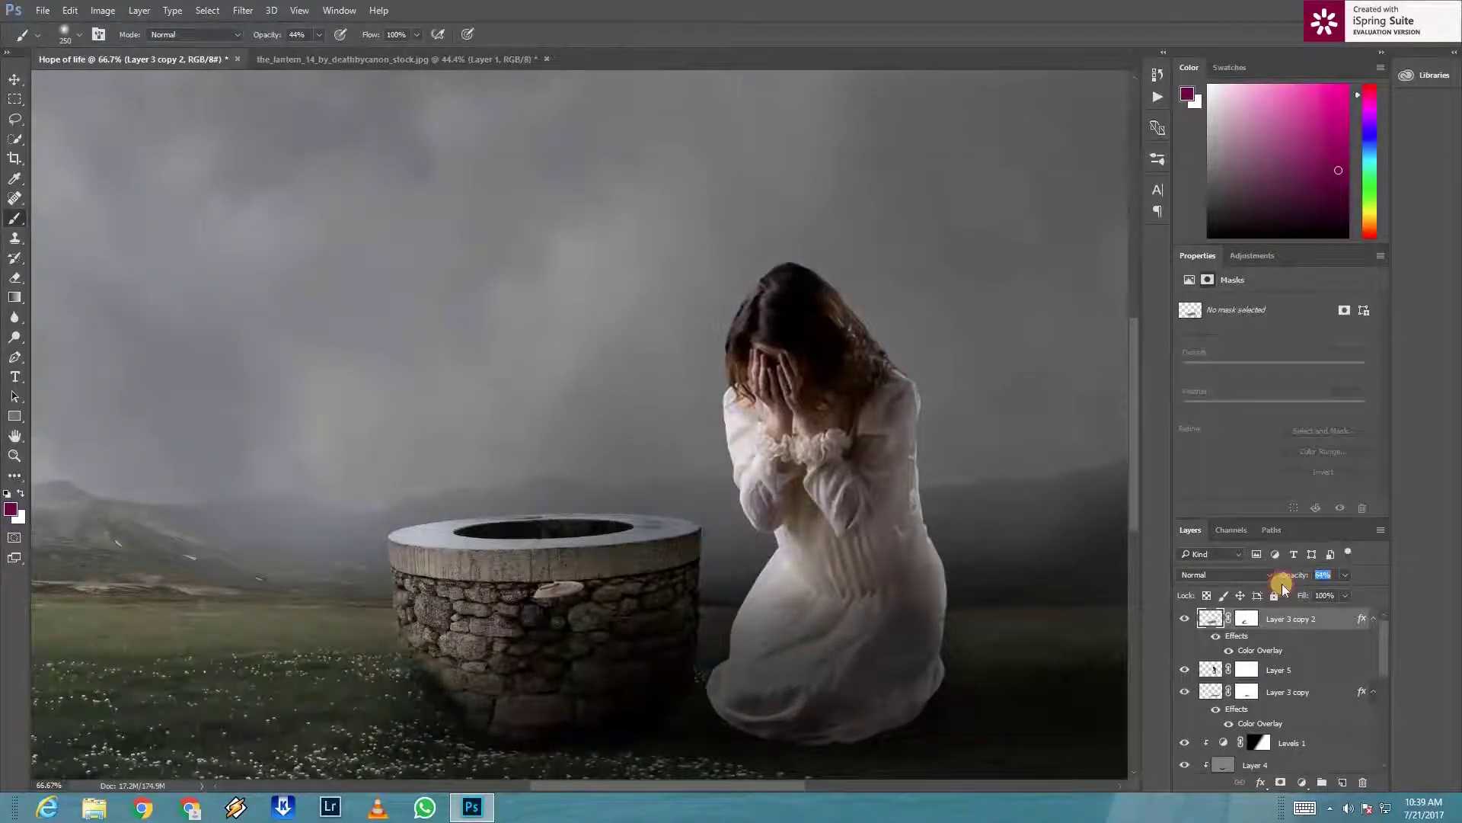
pyautogui.click(1238, 621)
pyautogui.press('d')
pyautogui.press('0')
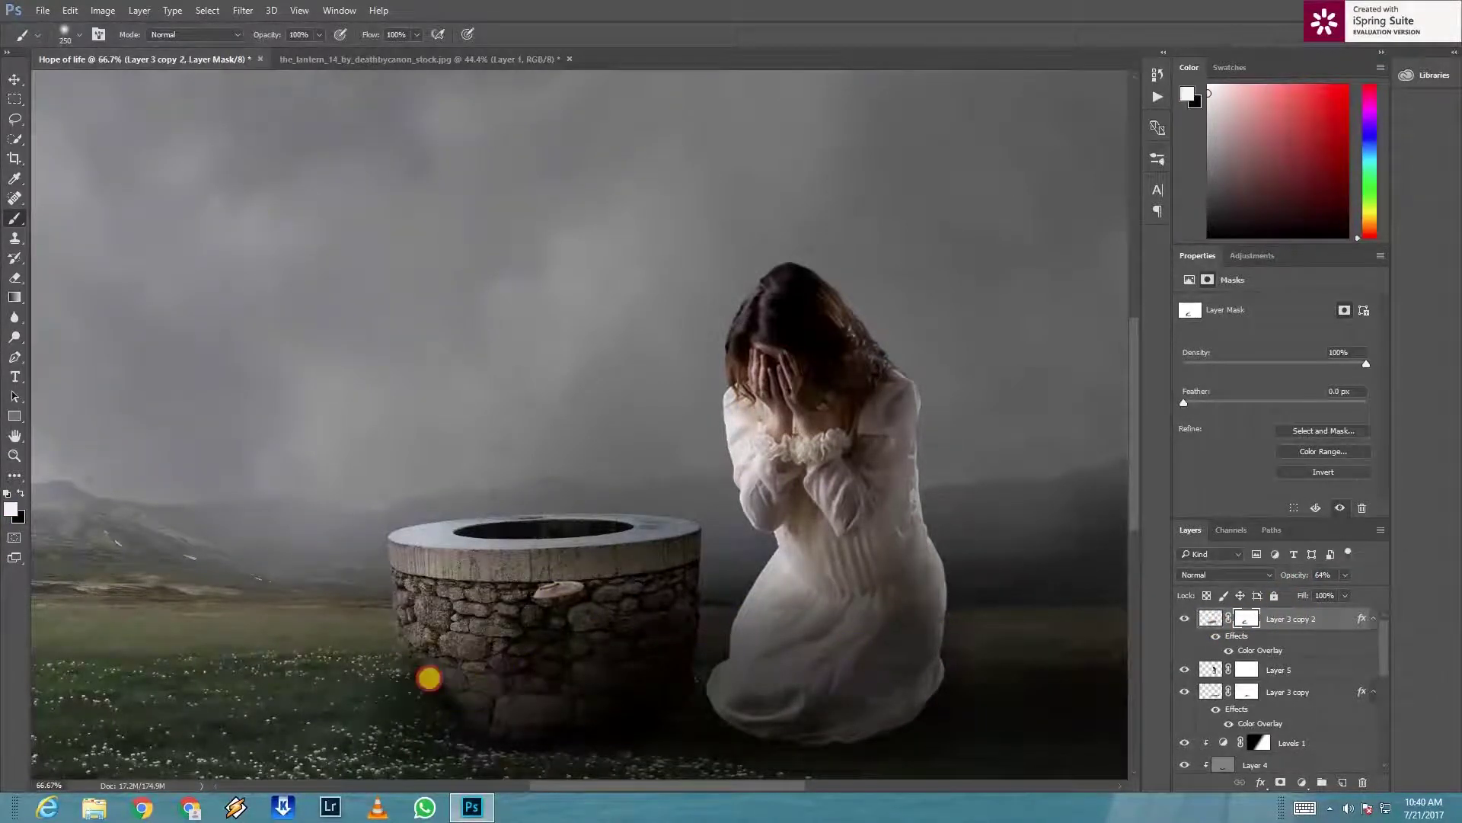
pyautogui.press('x')
# Step: Paint the shadow off the well's lower stones and the dress's lower right hem
pyautogui.moveTo(506, 665)
pyautogui.mouseDown()
pyautogui.moveTo(423, 700)
pyautogui.moveTo(483, 756)
pyautogui.mouseUp()
pyautogui.moveTo(496, 670); pyautogui.dragTo(530, 620)
pyautogui.click(1059, 616)
pyautogui.moveTo(1041, 622); pyautogui.dragTo(979, 559)
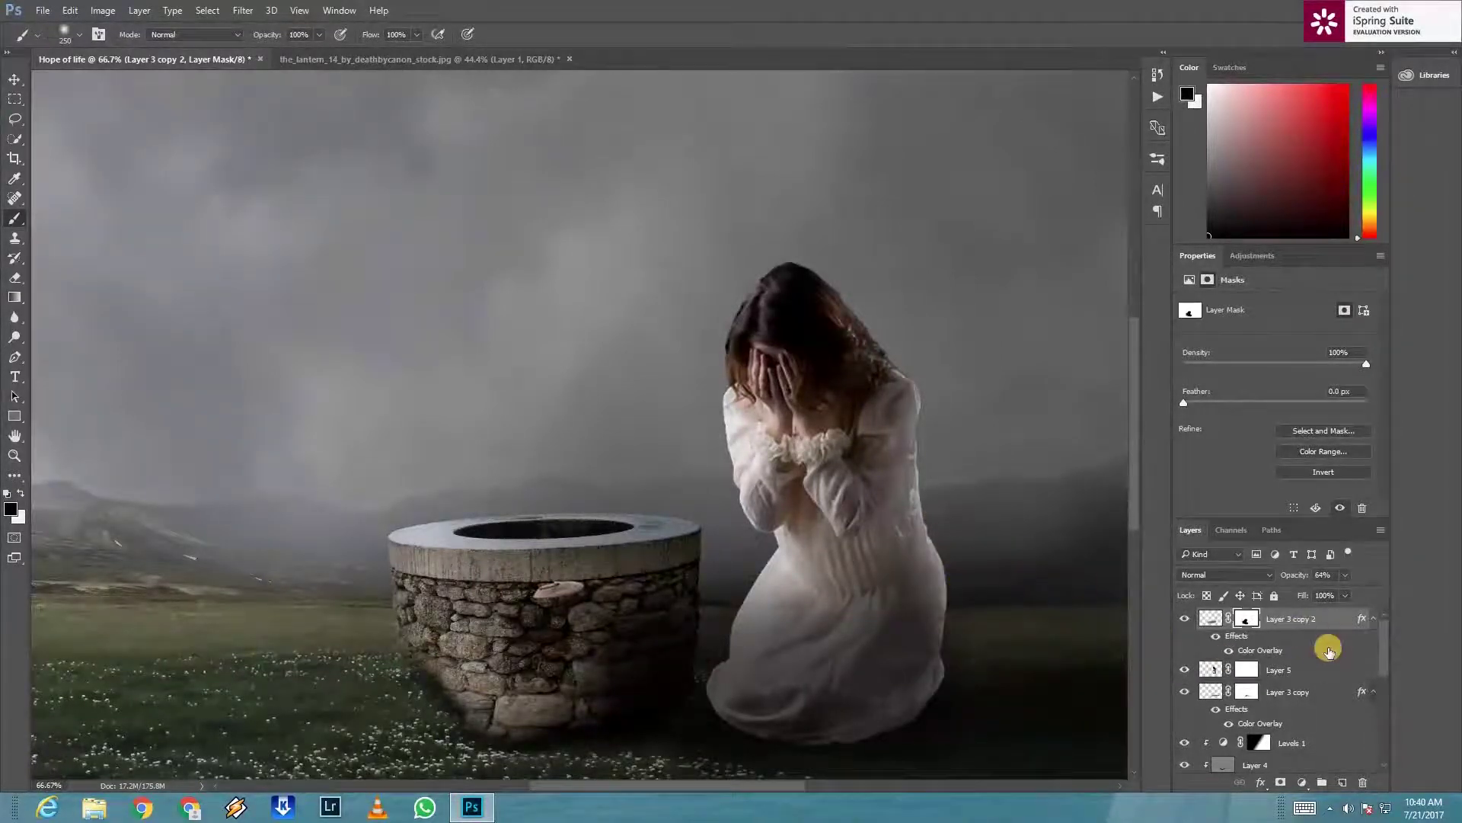
pyautogui.click(1322, 670)
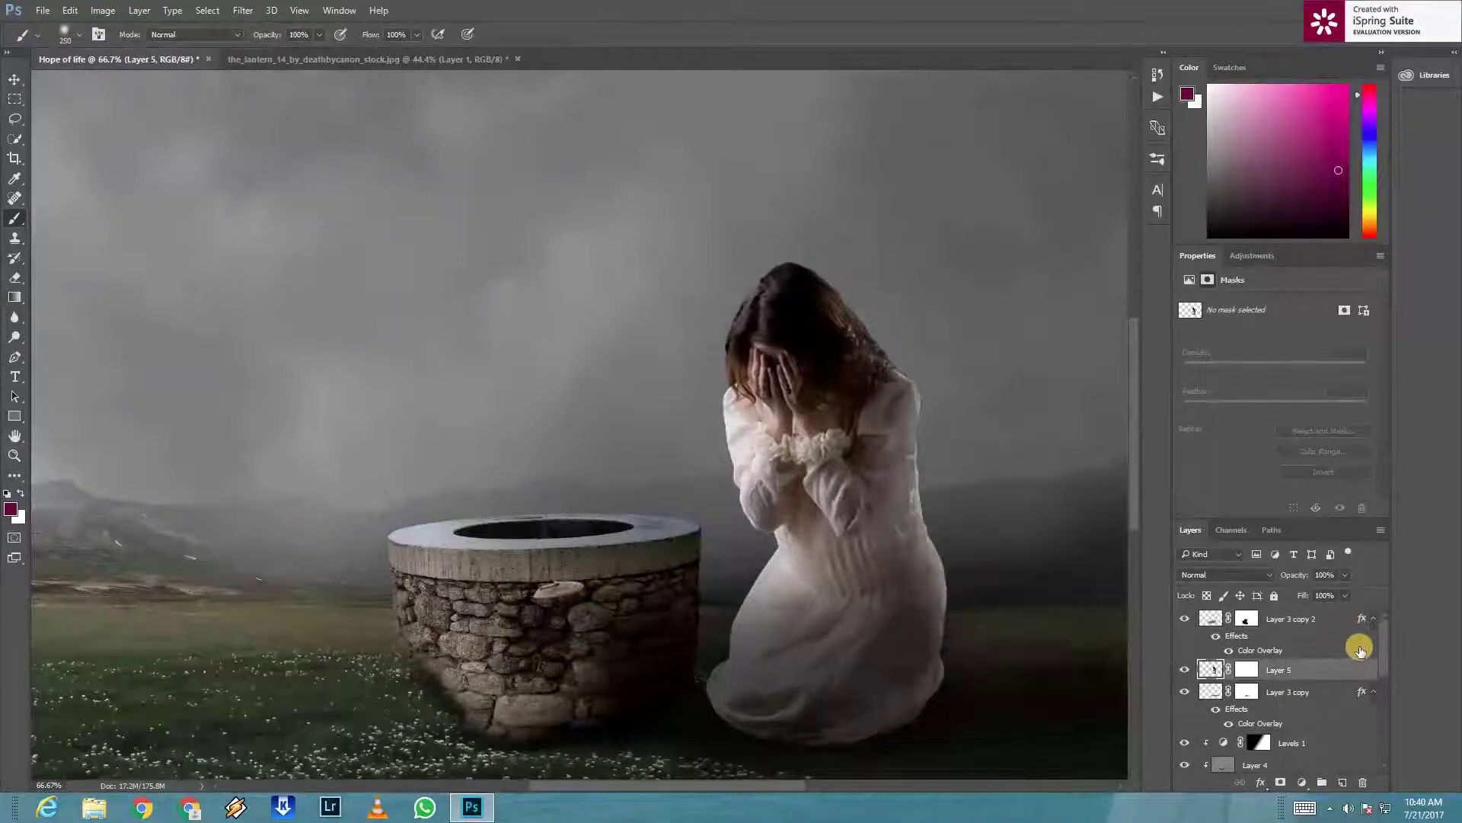
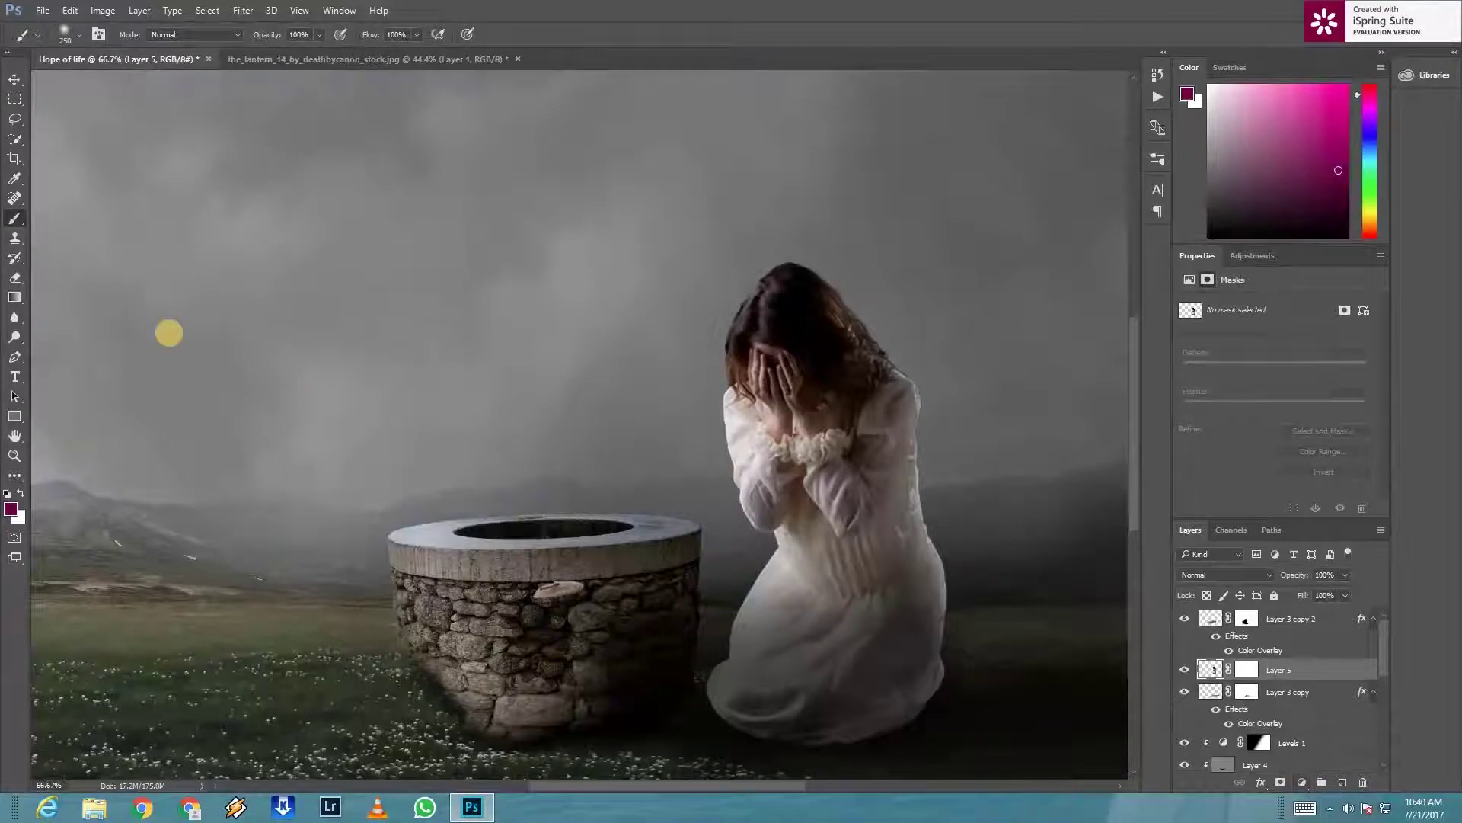
# Step: Add a Brightness/Contrast layer clipped to the woman and lower brightness to about -107
pyautogui.click(107, 11)
pyautogui.moveTo(125, 48)
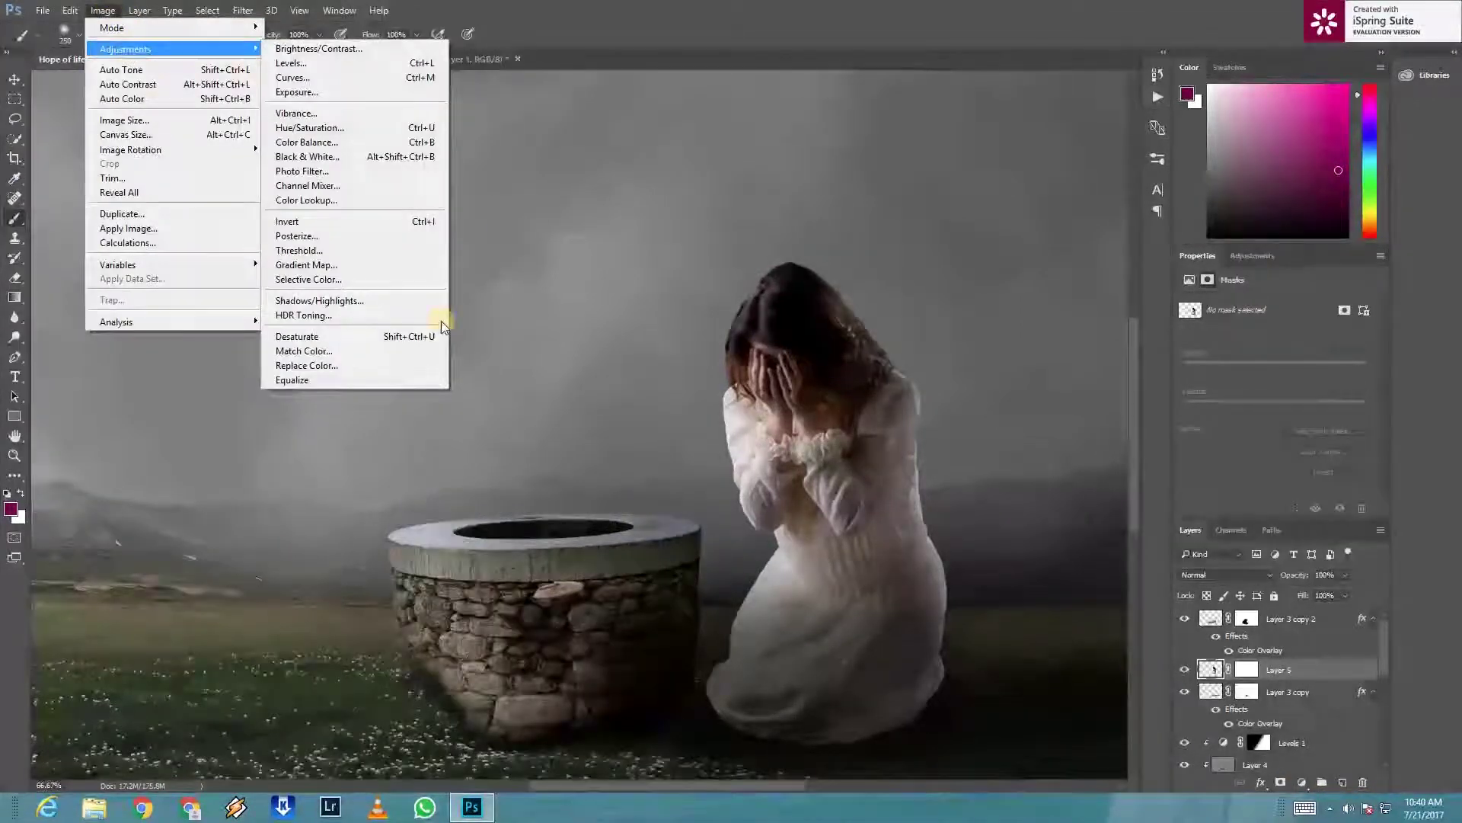
pyautogui.click(1303, 783)
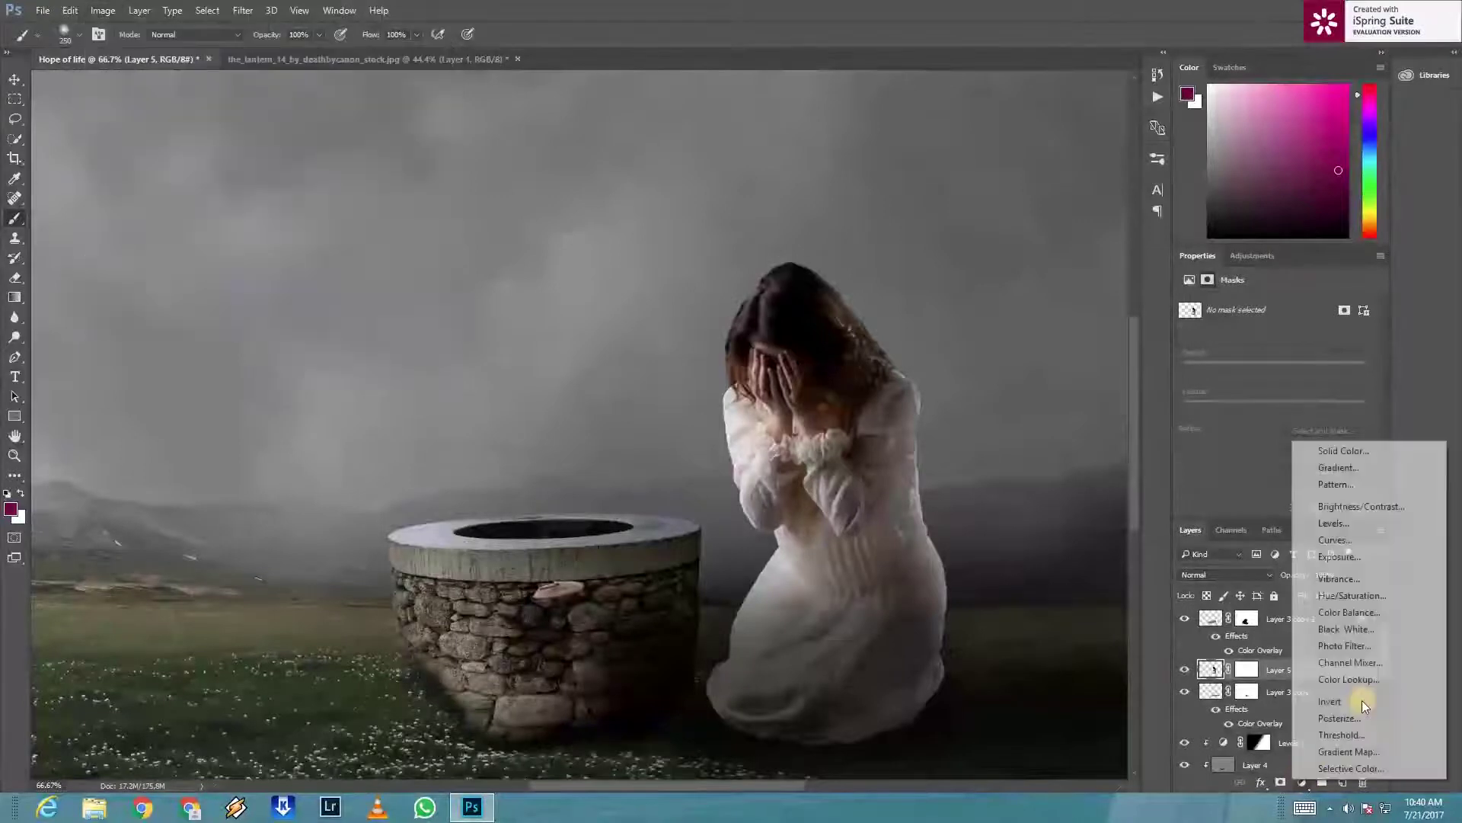
pyautogui.click(1367, 509)
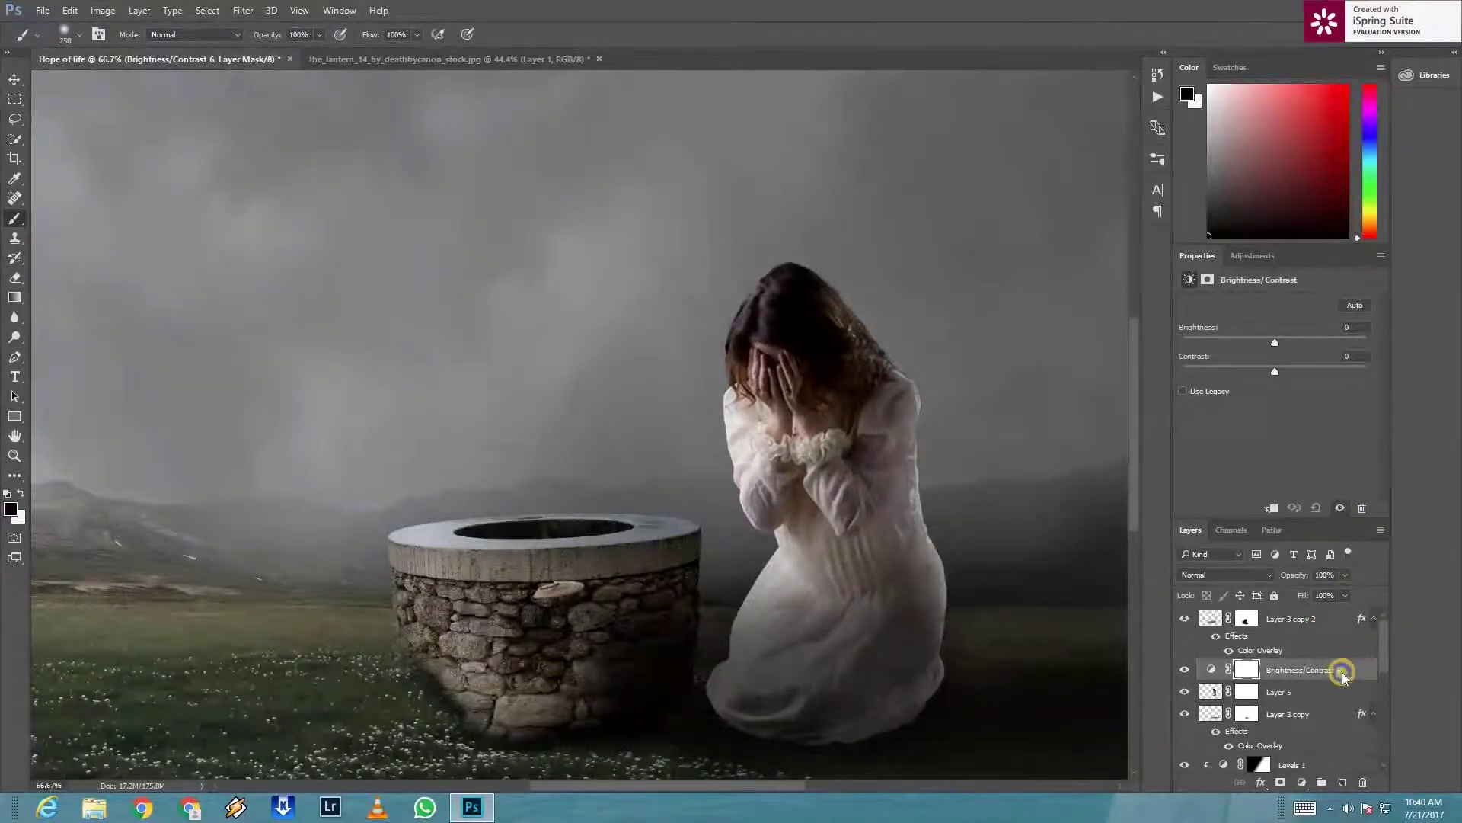
pyautogui.rightClick(1287, 669)
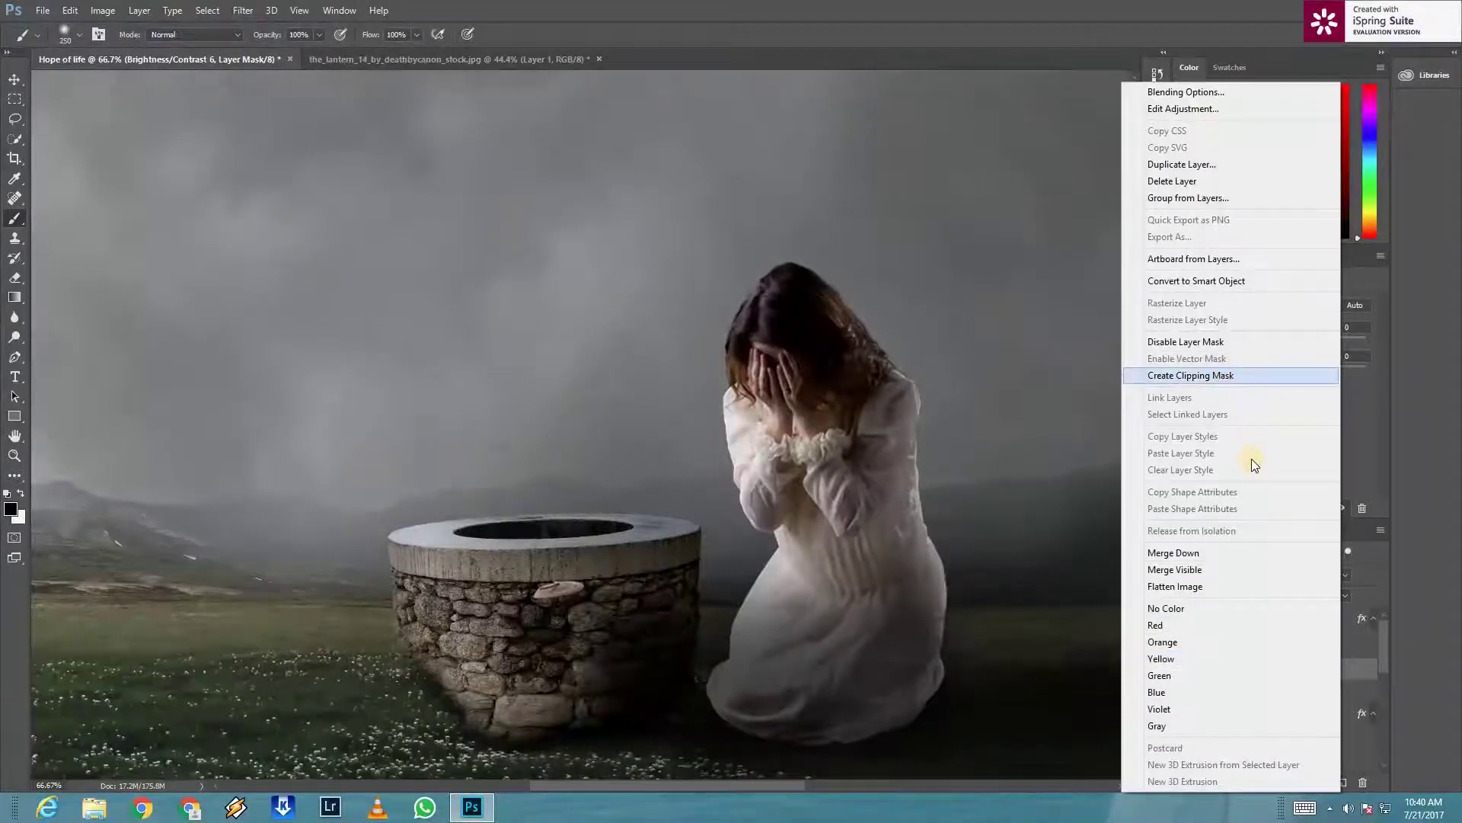
pyautogui.click(1234, 375)
pyautogui.moveTo(1211, 336); pyautogui.dragTo(1207, 339)
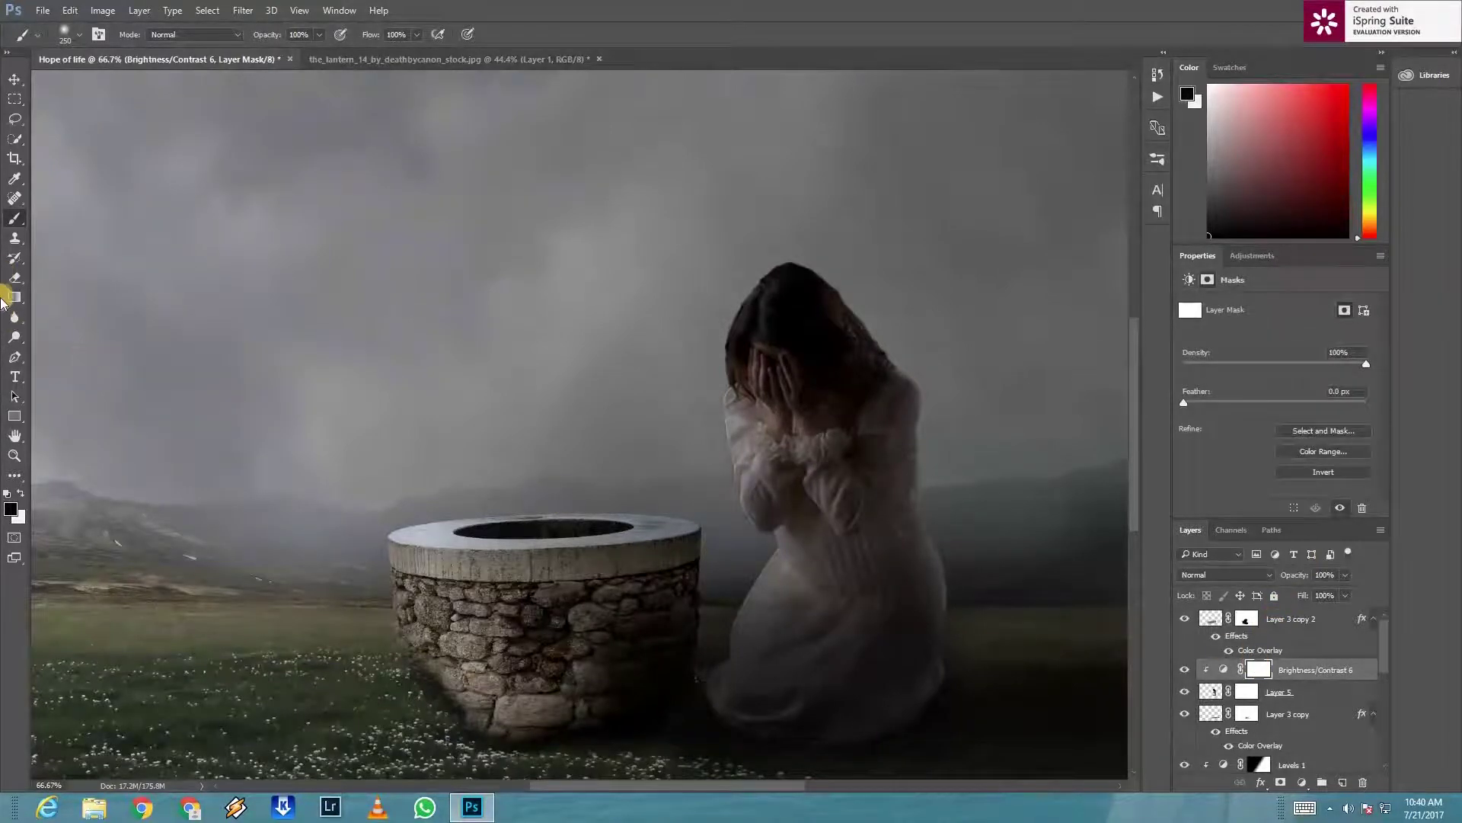
pyautogui.click(15, 297)
# Step: Drag gradients on the Brightness/Contrast 6 mask, keeping her upper body lit and lower body dark
pyautogui.moveTo(585, 445); pyautogui.dragTo(935, 637)
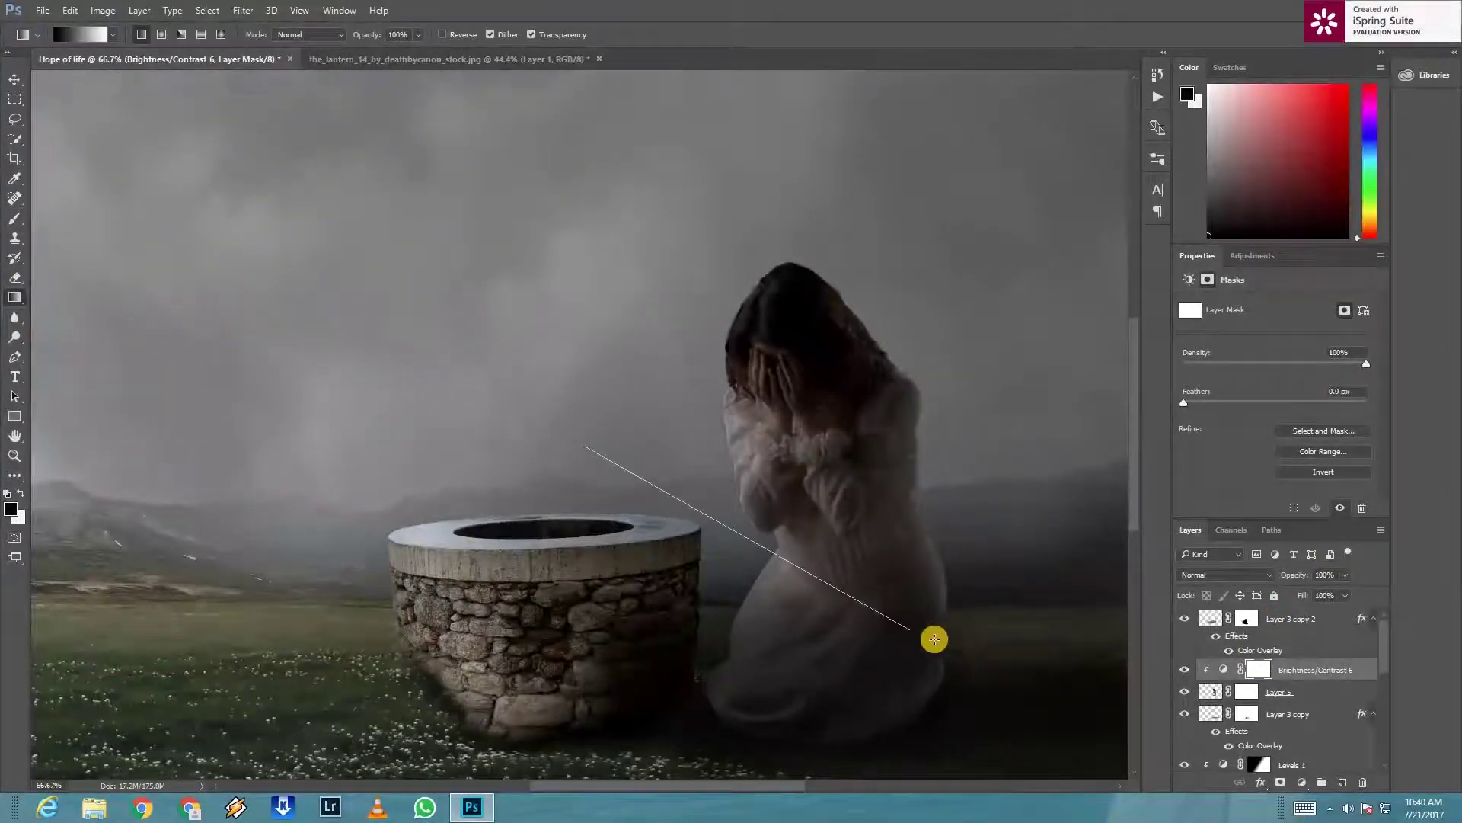
pyautogui.moveTo(607, 416); pyautogui.dragTo(866, 591)
pyautogui.moveTo(277, 212); pyautogui.dragTo(865, 636)
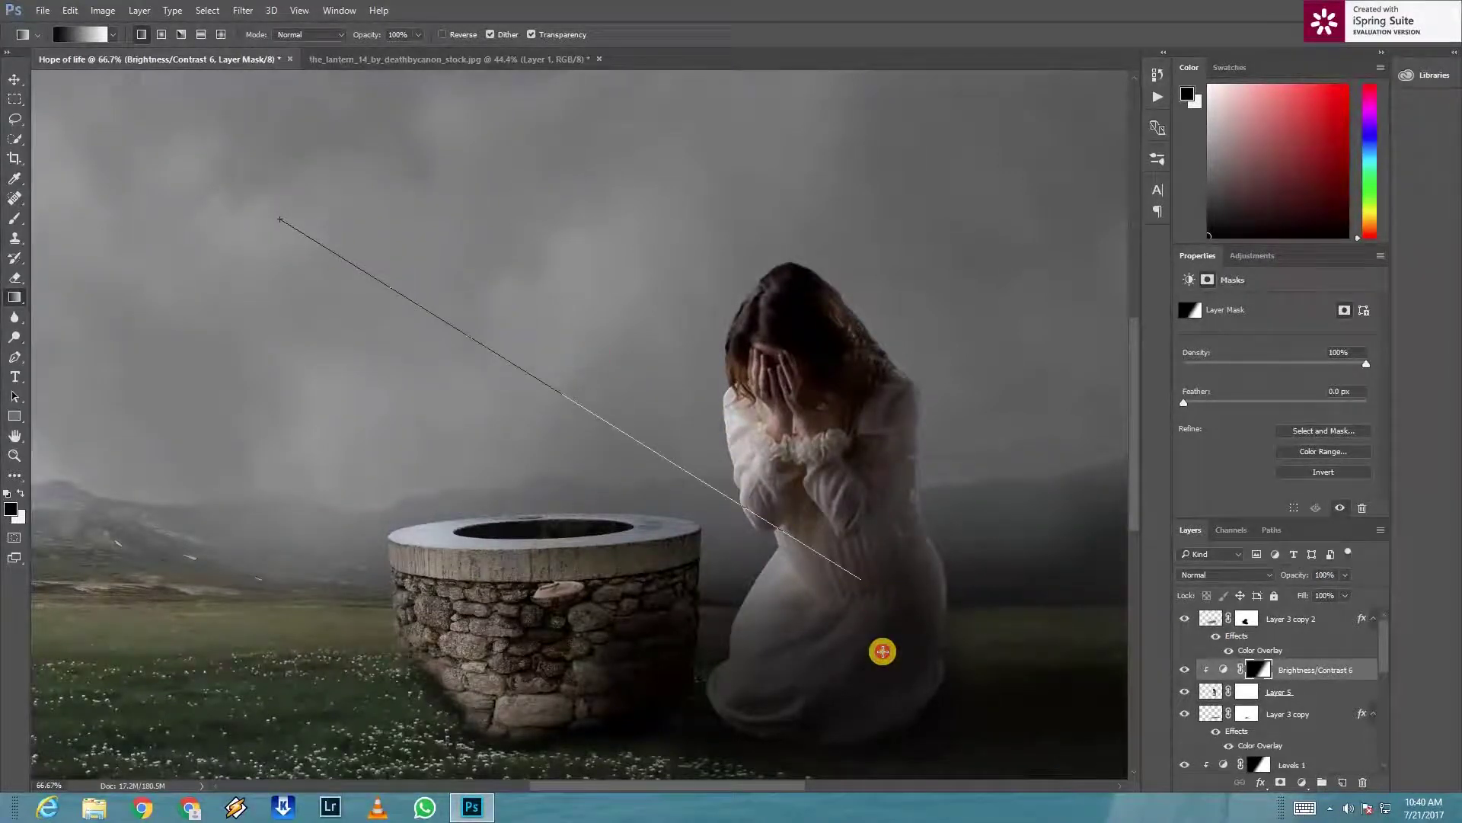
pyautogui.moveTo(512, 392); pyautogui.dragTo(815, 555)
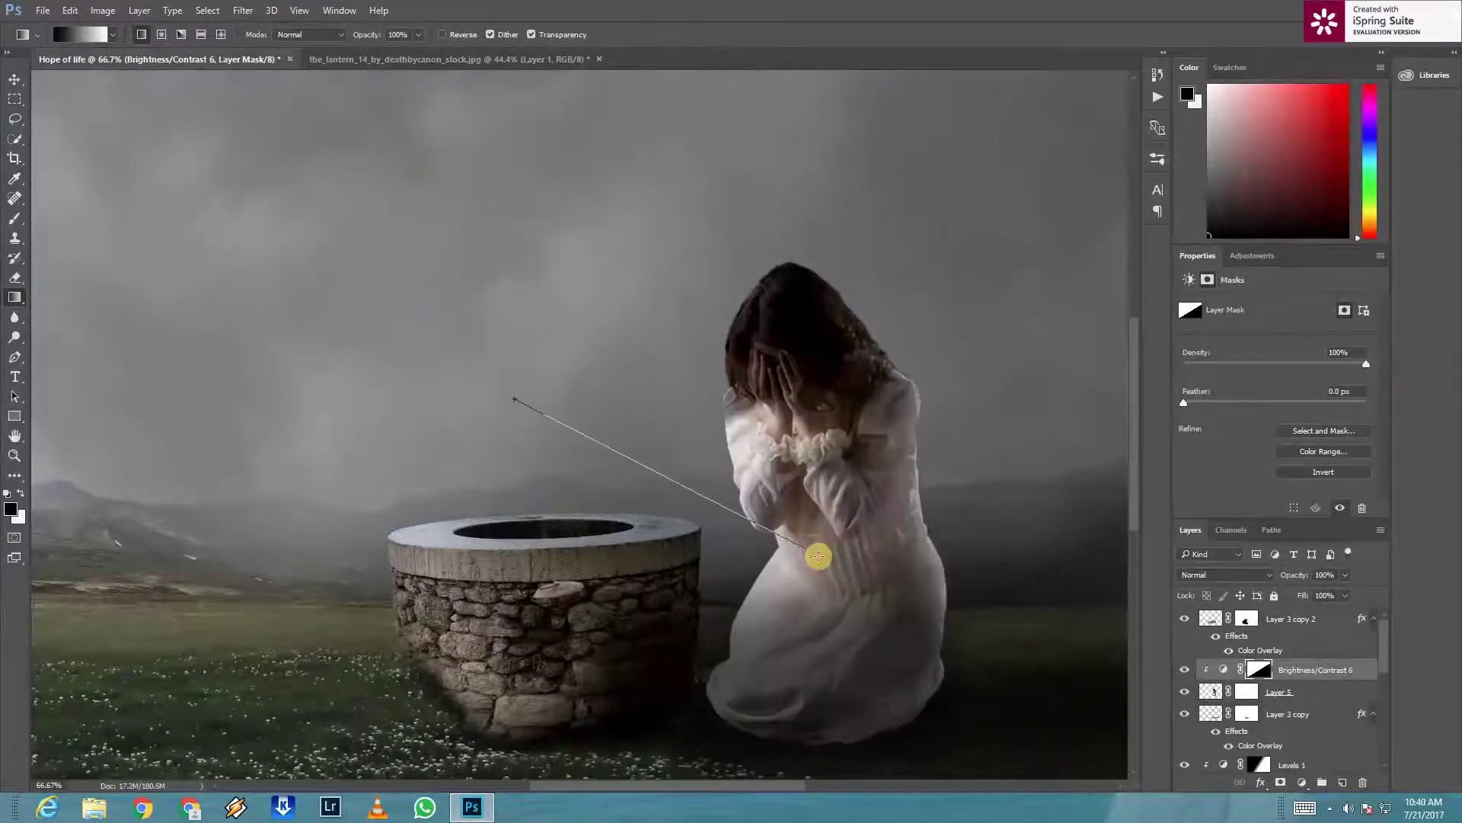
pyautogui.moveTo(881, 614); pyautogui.dragTo(733, 514)
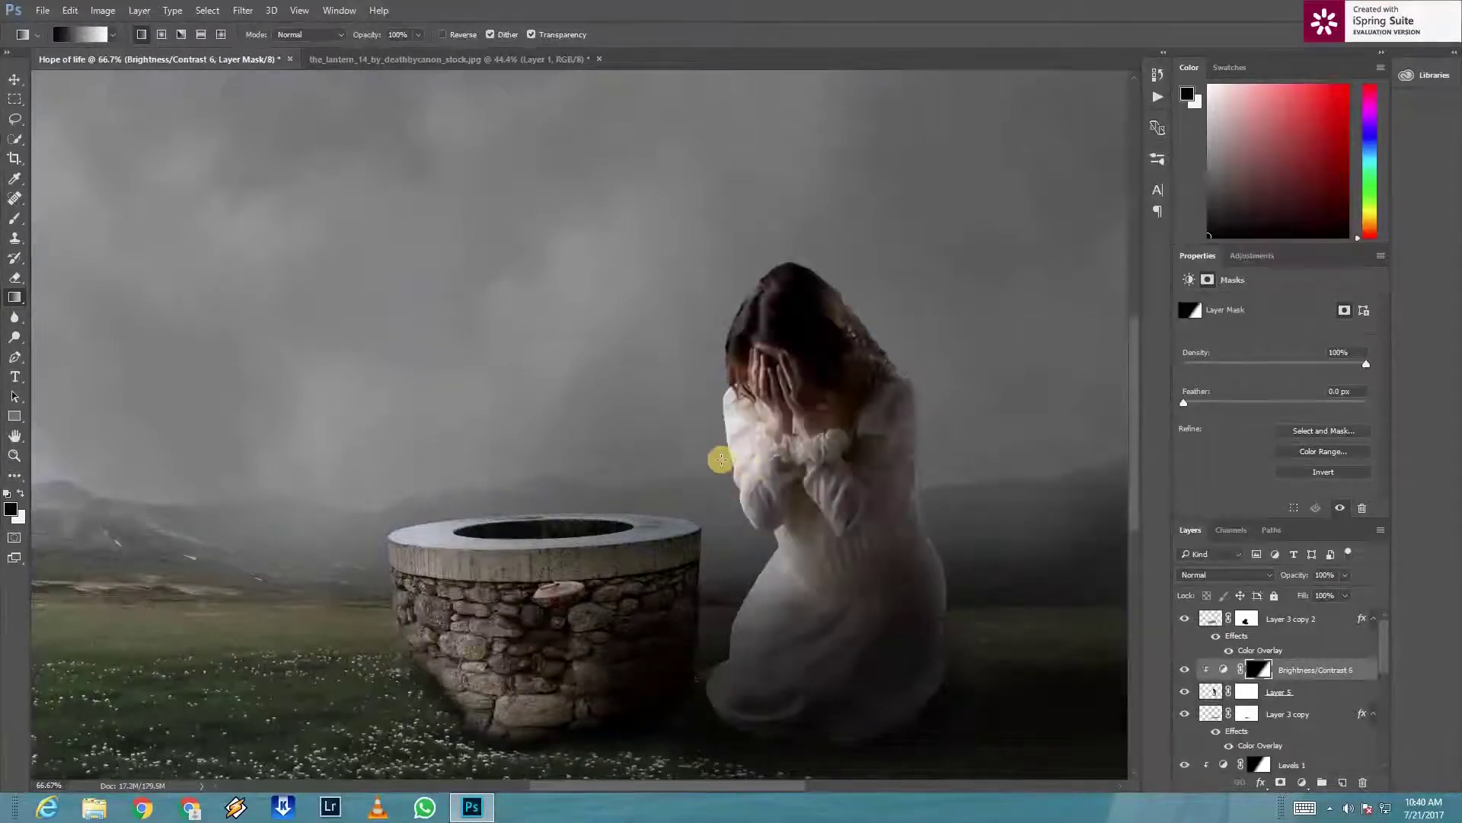
pyautogui.moveTo(914, 676); pyautogui.dragTo(826, 594)
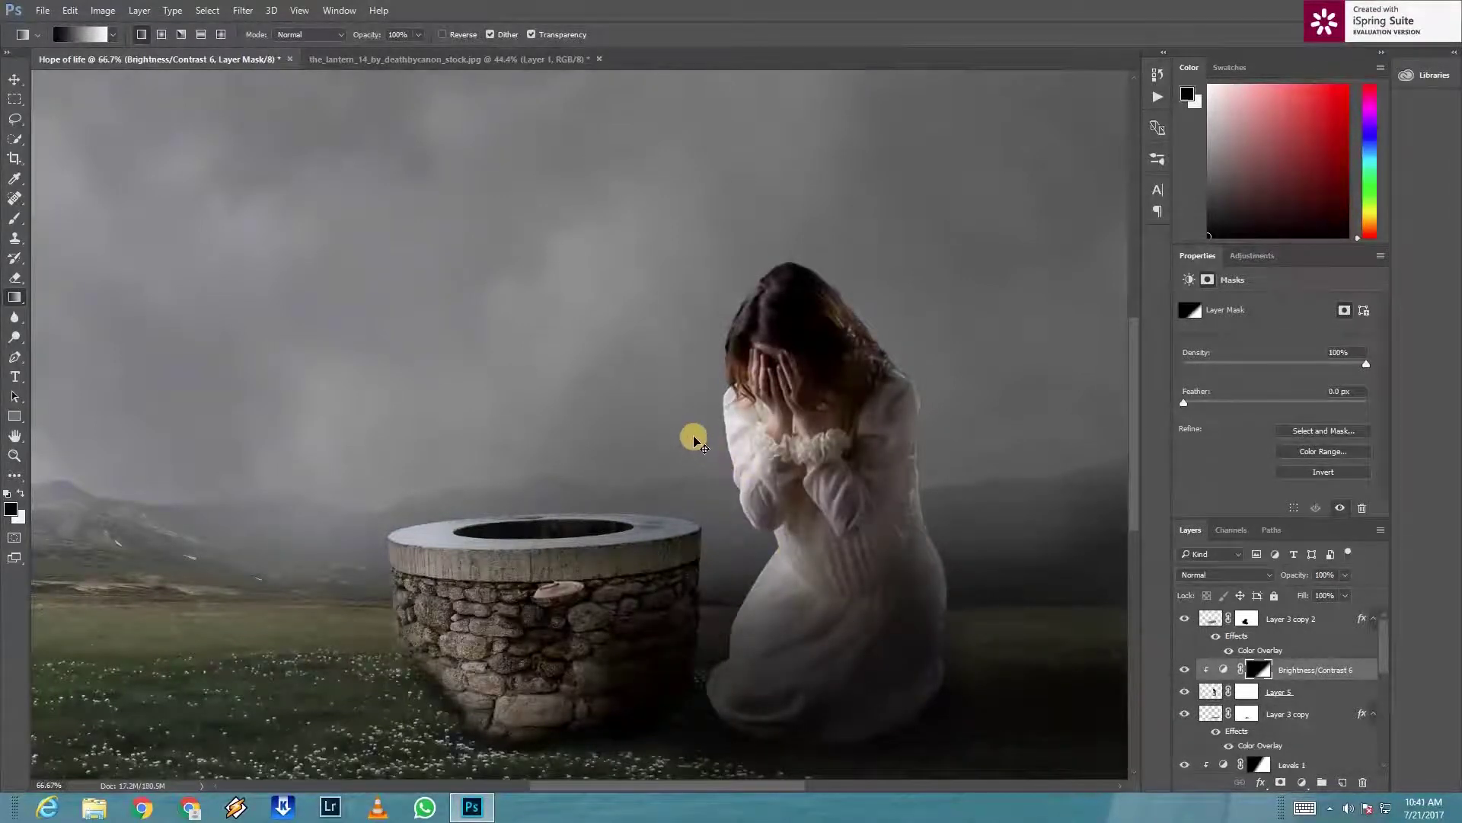
pyautogui.moveTo(678, 426); pyautogui.dragTo(805, 533)
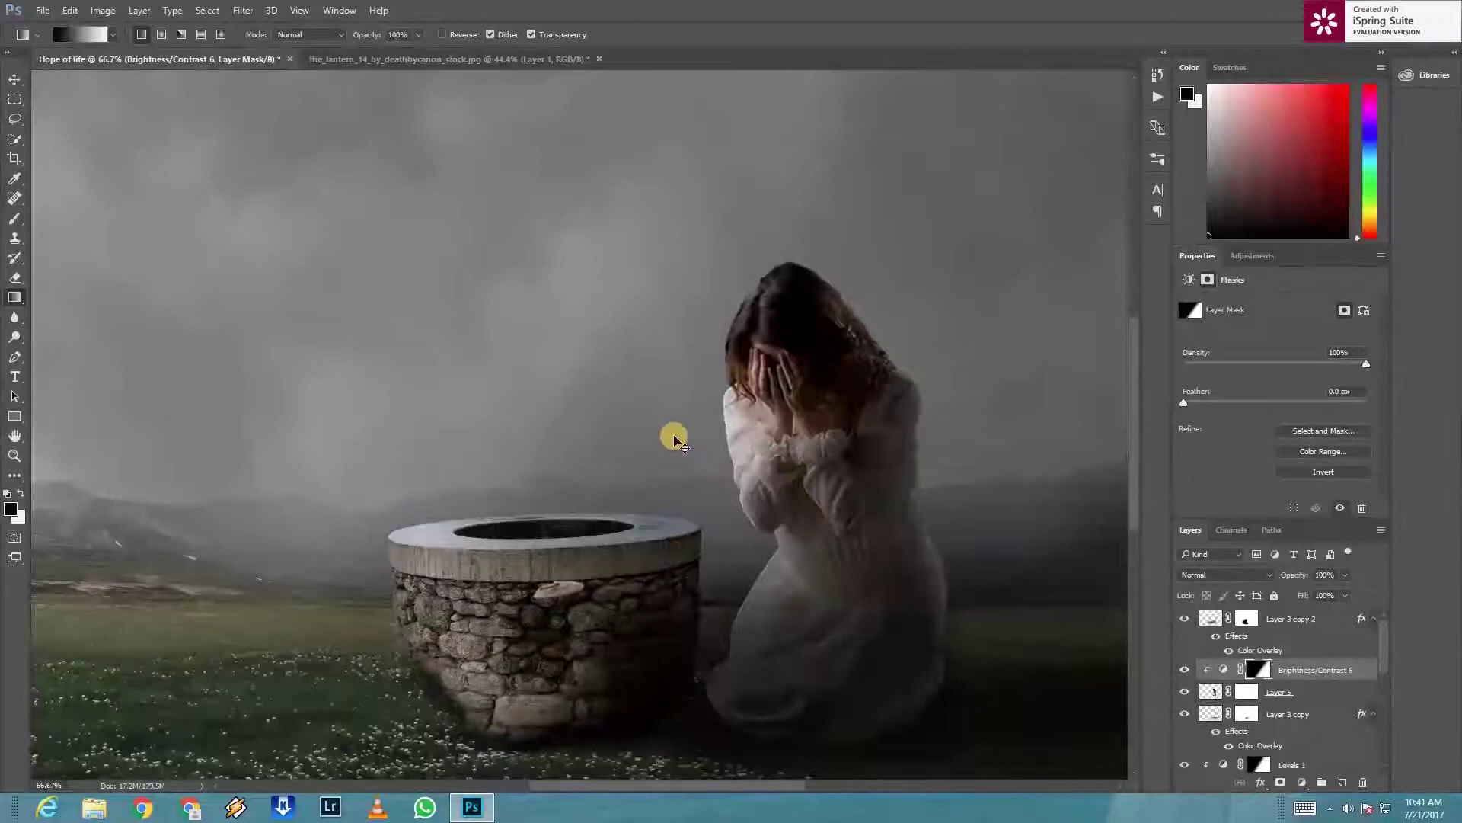
pyautogui.moveTo(594, 442); pyautogui.dragTo(837, 477)
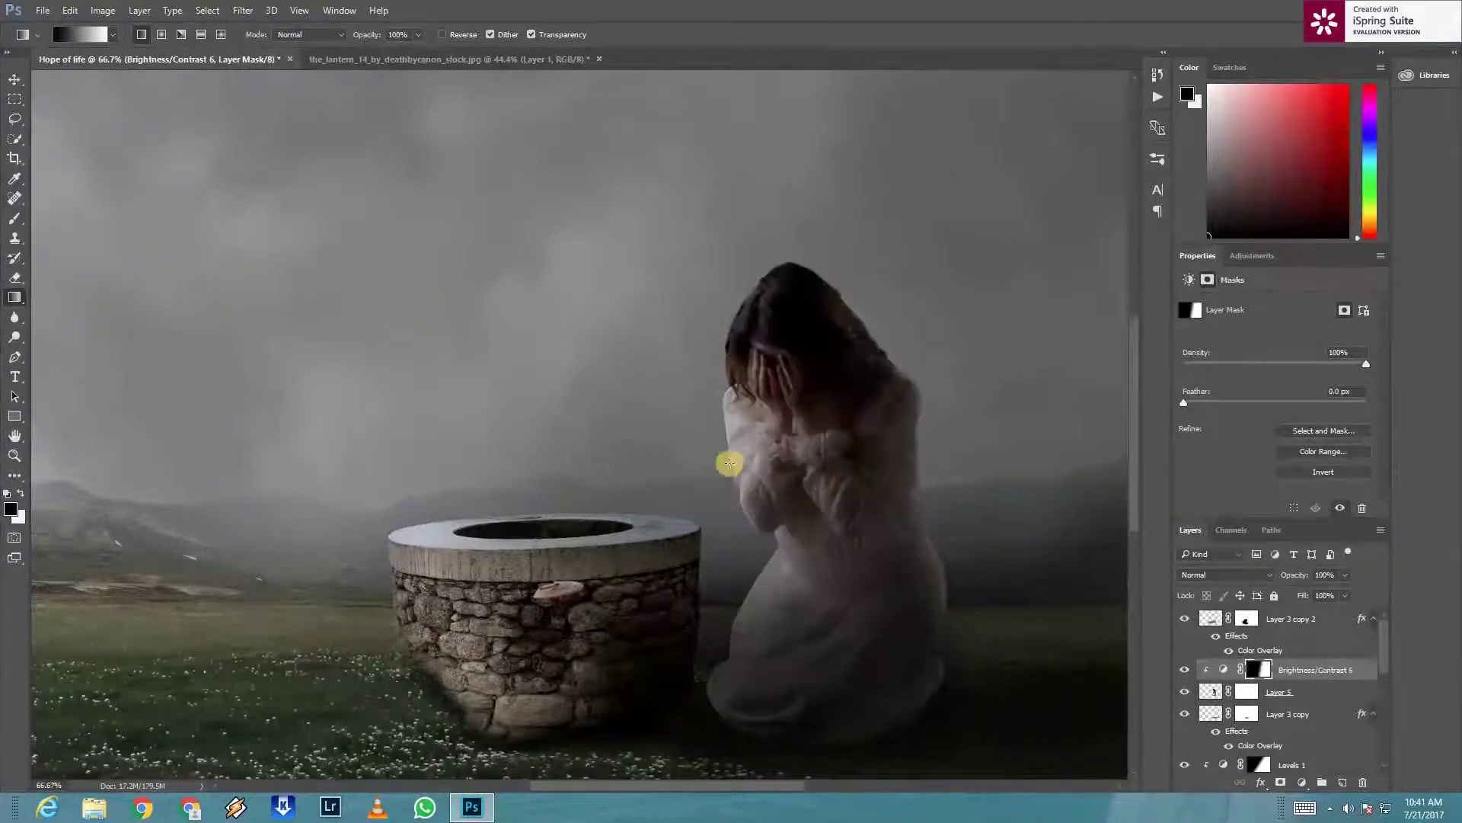
# Step: Undo the last mask gradient and select the Layer 3 copy 2 layer
pyautogui.hotkey('ctrl', 'z')
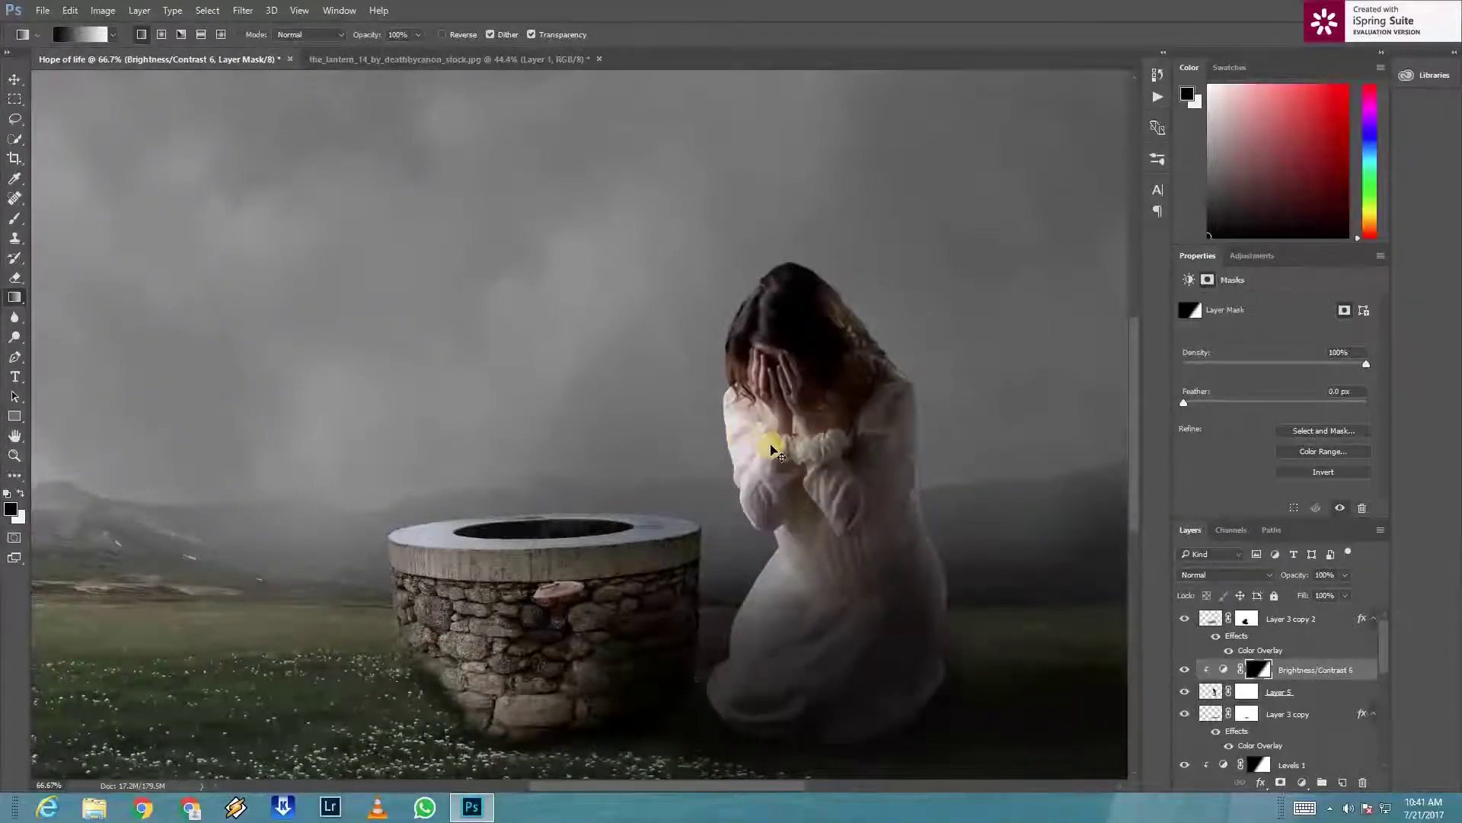
pyautogui.scroll(-2, 772, 449)
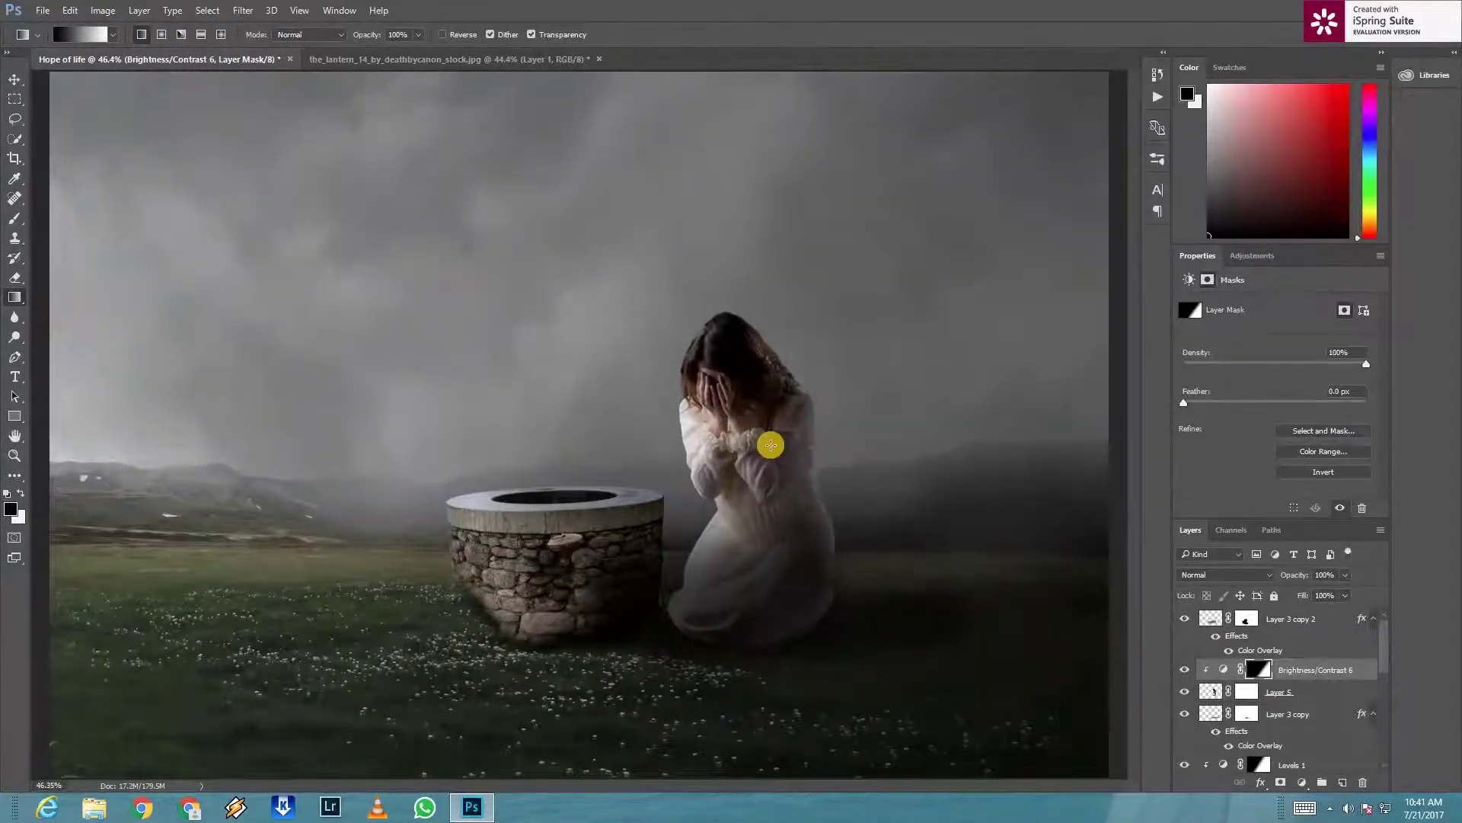
pyautogui.scroll(1, 495, 558)
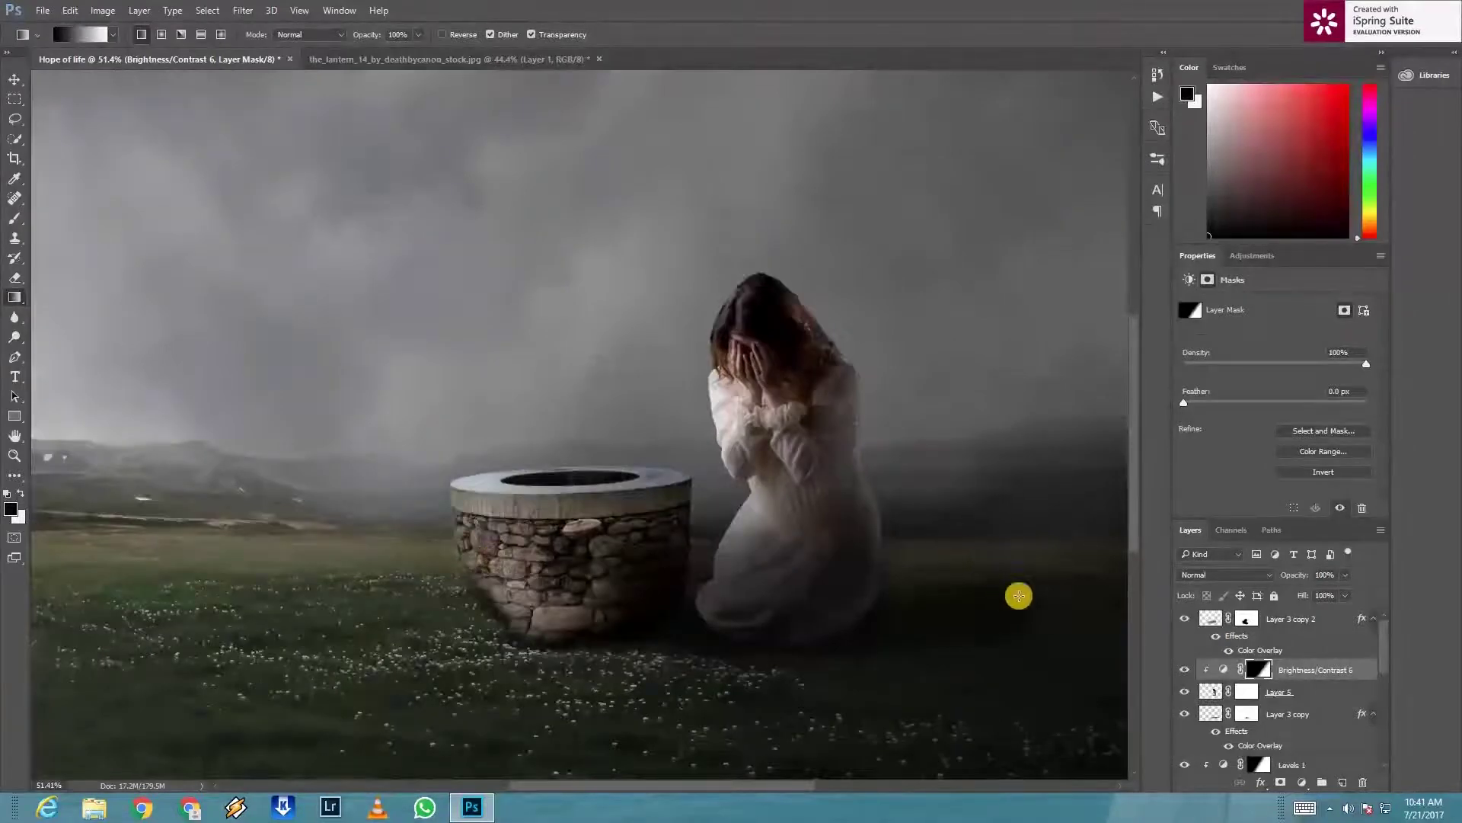
pyautogui.click(1318, 652)
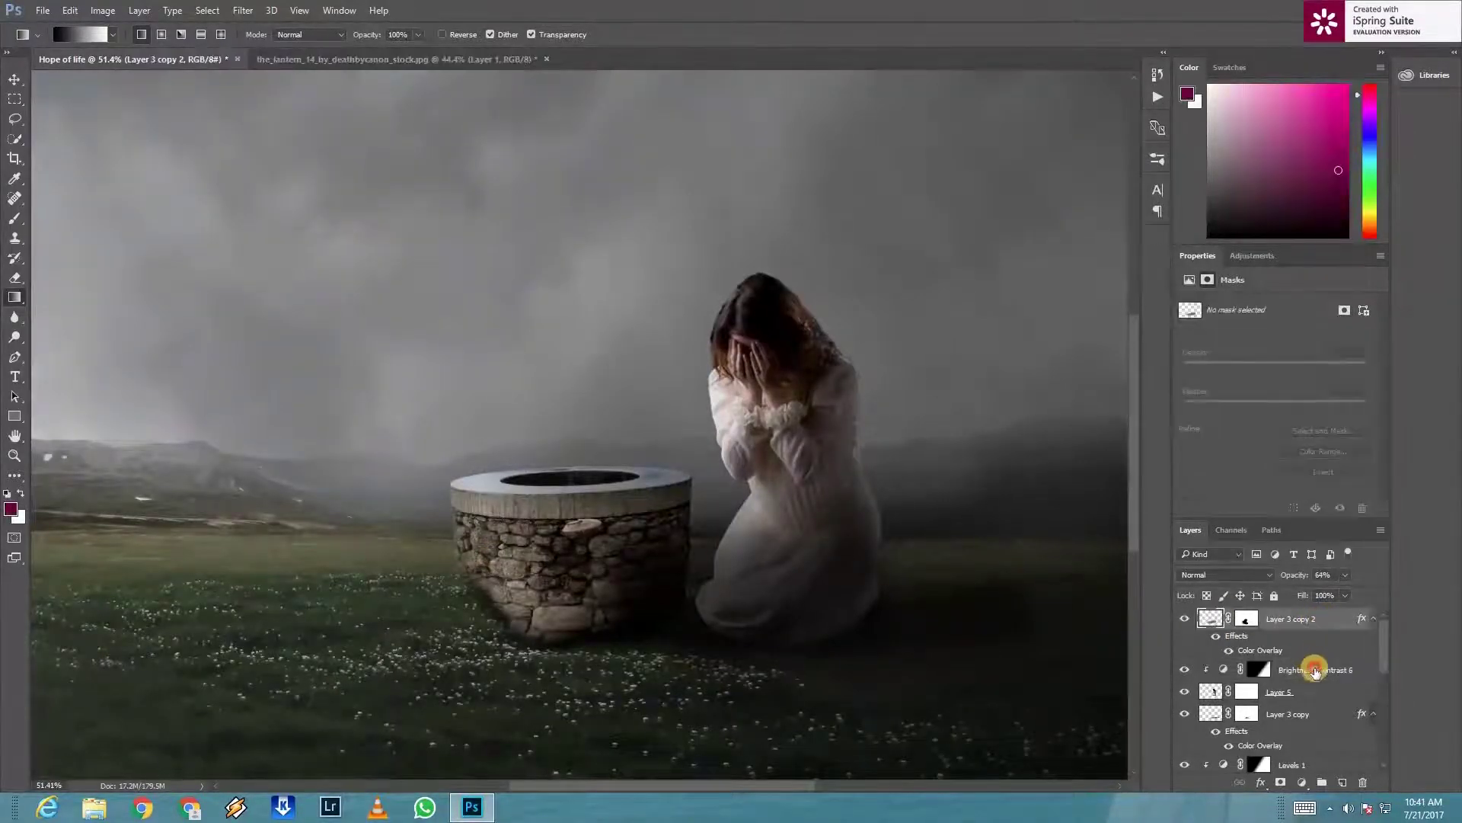
# Step: Add a Hue/Saturation adjustment lowering saturation to -46 to mute the woman's colours
pyautogui.hotkey('alt', '[')
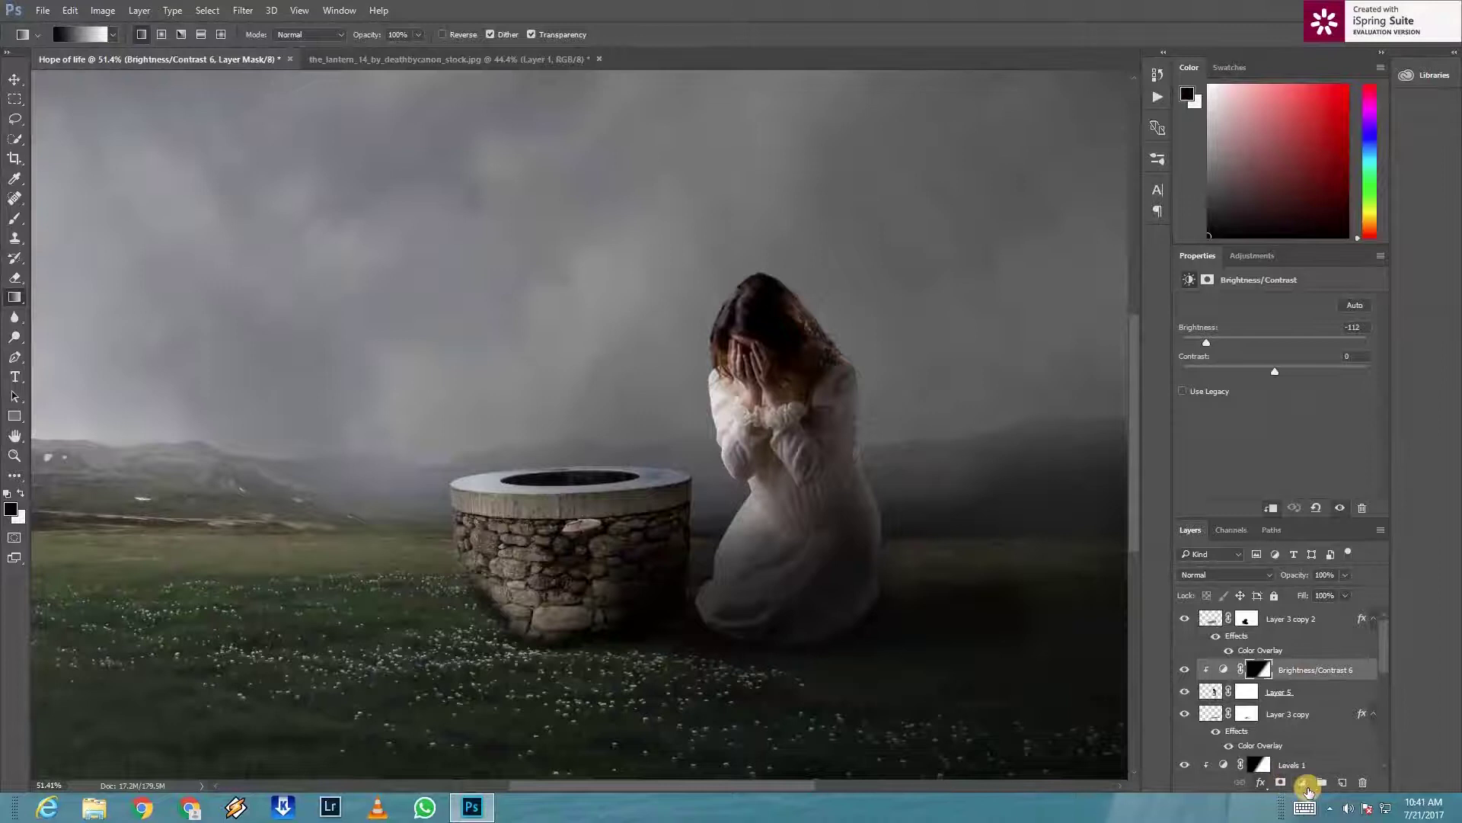
pyautogui.click(1302, 782)
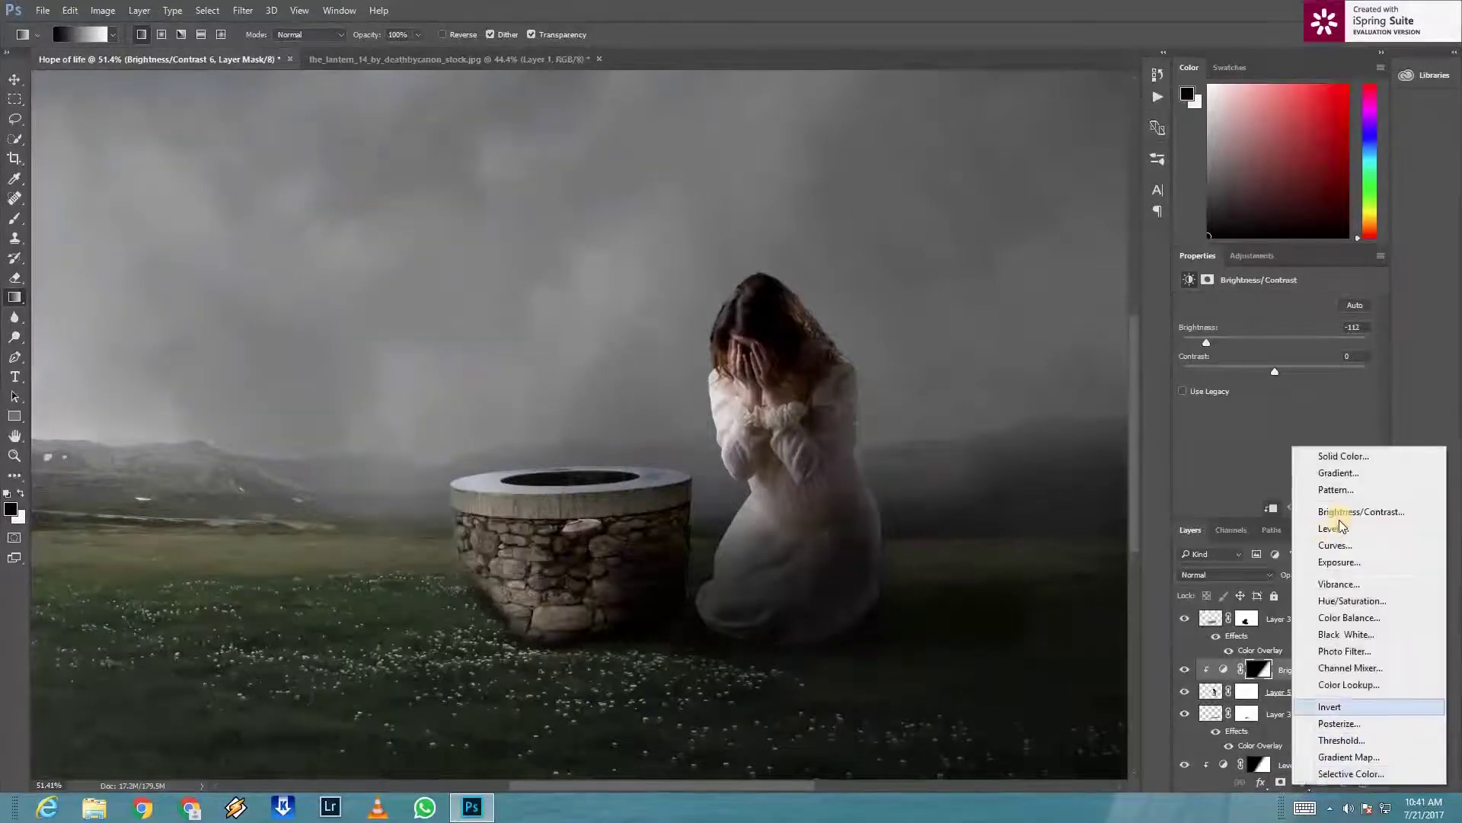
pyautogui.click(1352, 601)
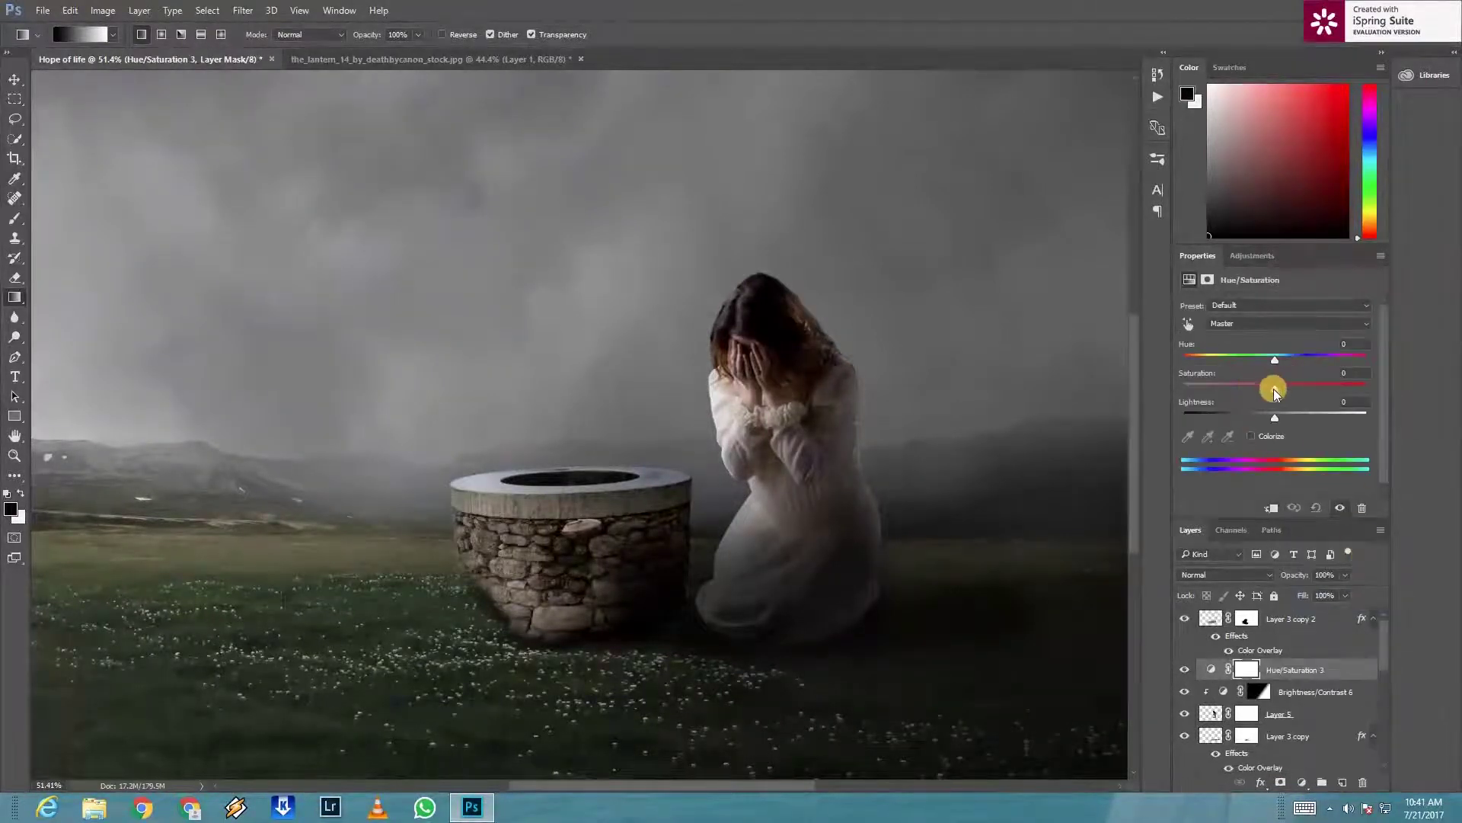
pyautogui.moveTo(1244, 390); pyautogui.dragTo(1233, 391)
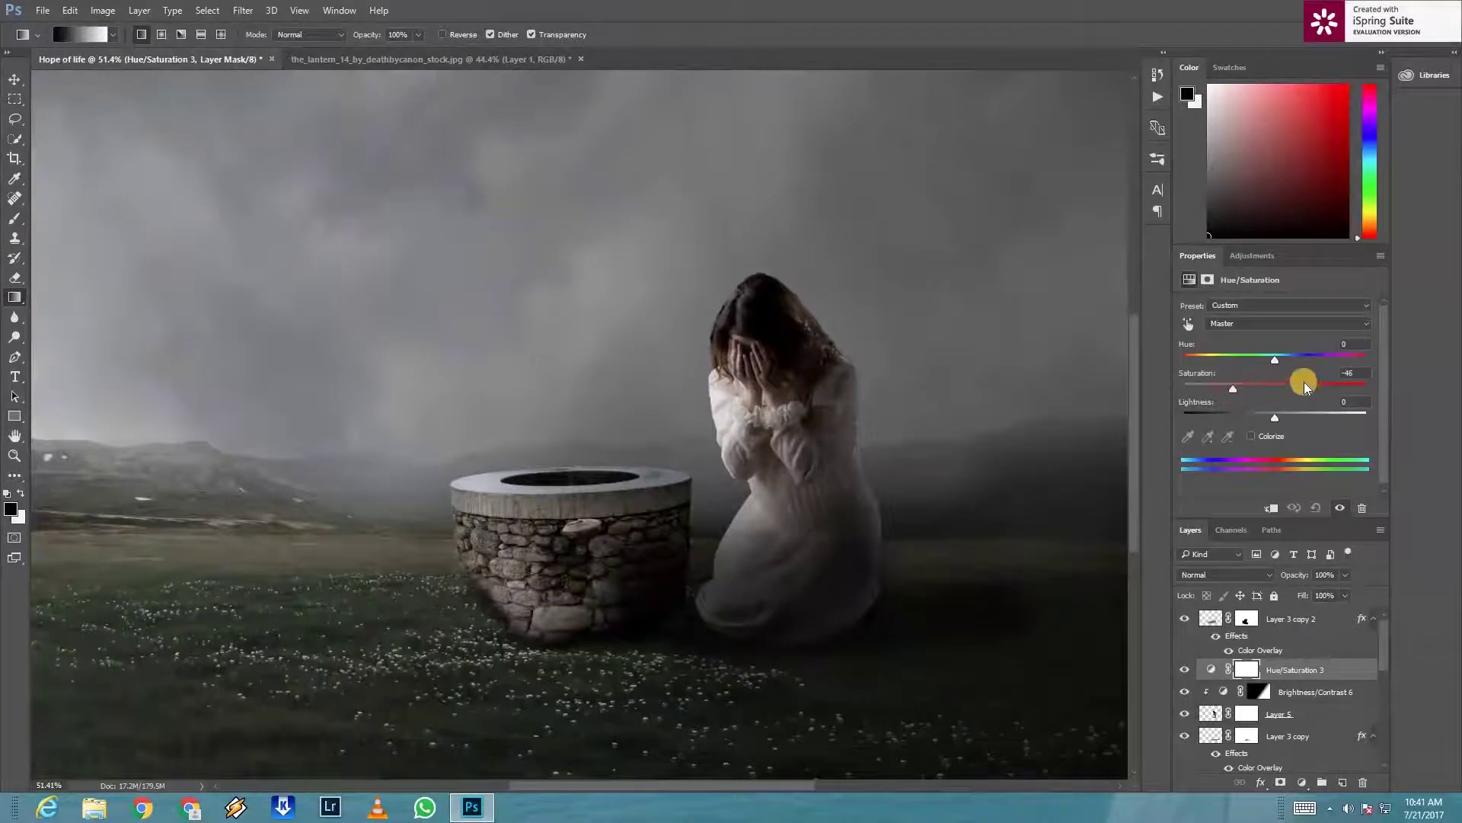
# Step: Release Hue/Saturation 3 from its clipping mask and add an empty Layer 6 on top
pyautogui.rightClick(1322, 668)
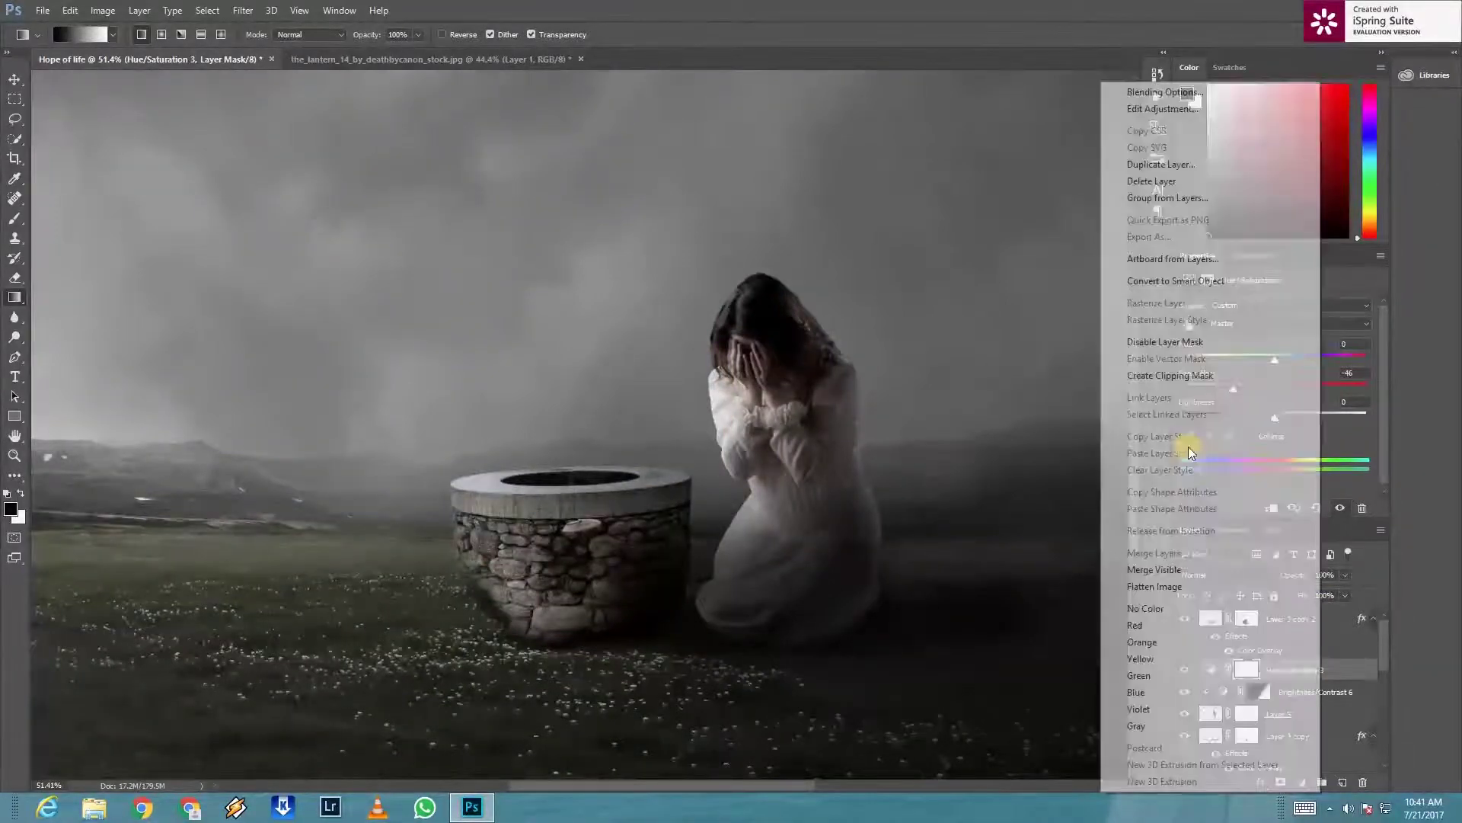
pyautogui.click(1169, 381)
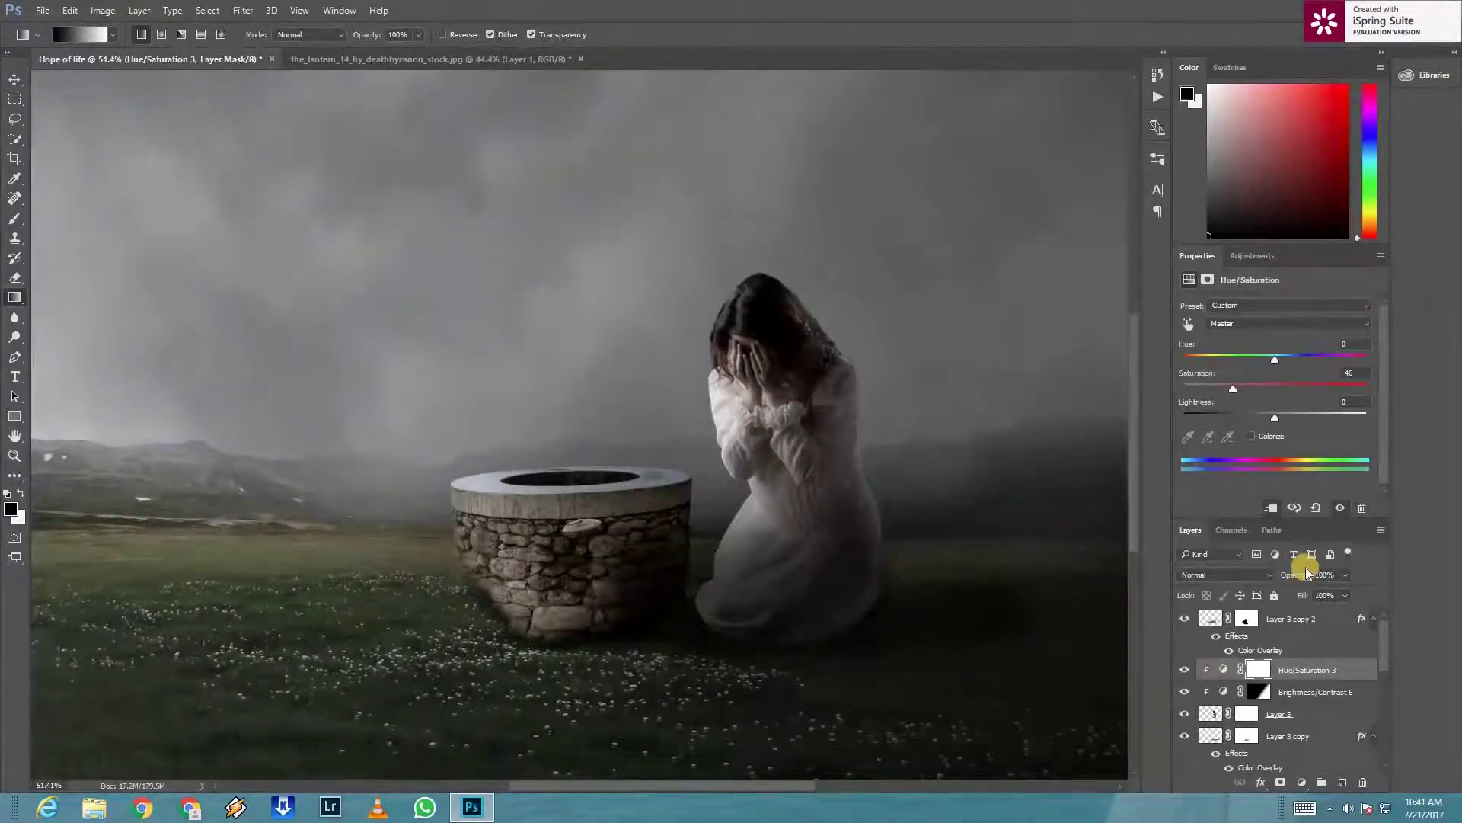
pyautogui.hotkey('ctrl', 'alt', 'g')
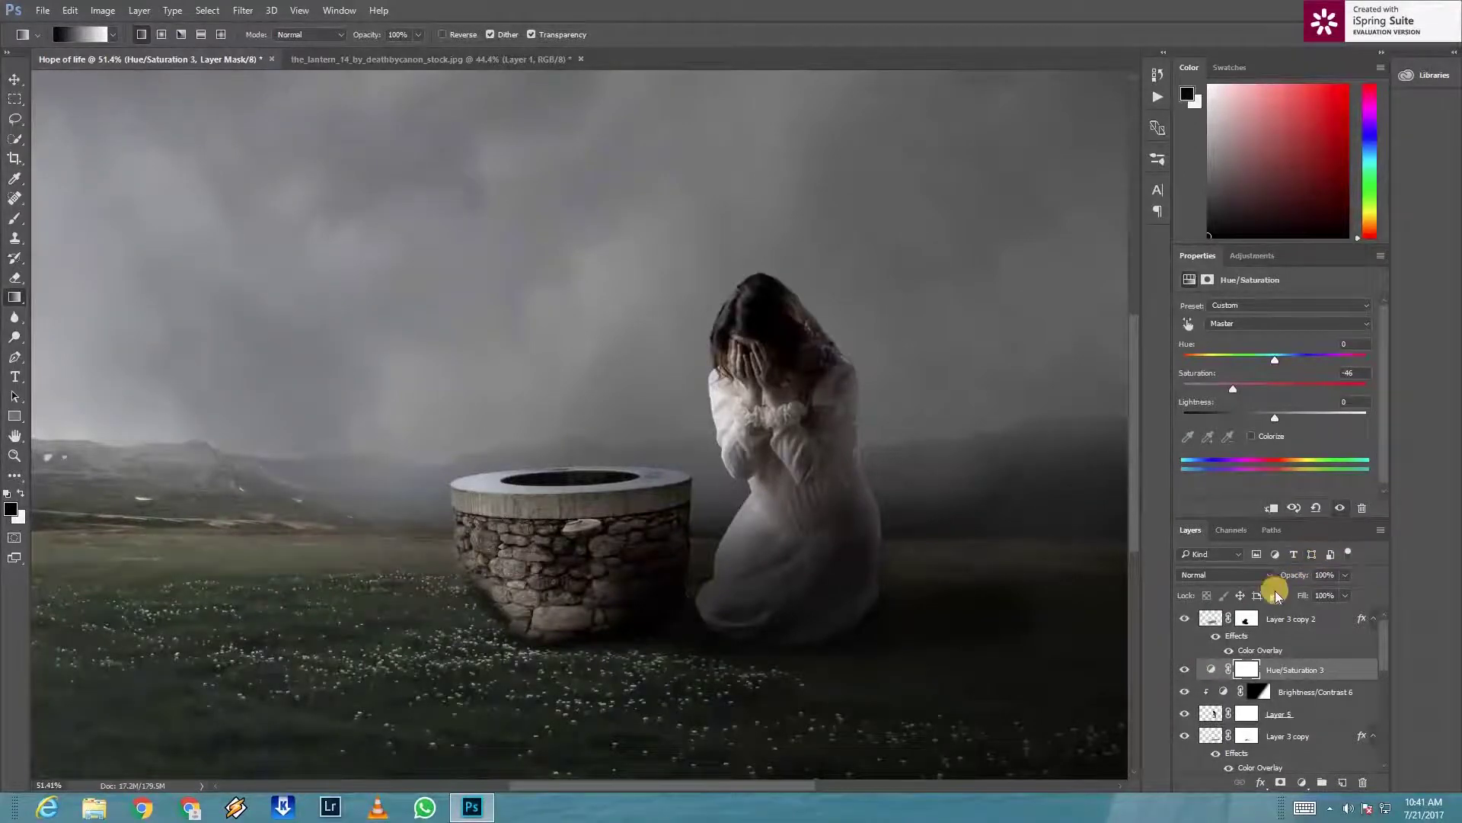
pyautogui.click(1342, 782)
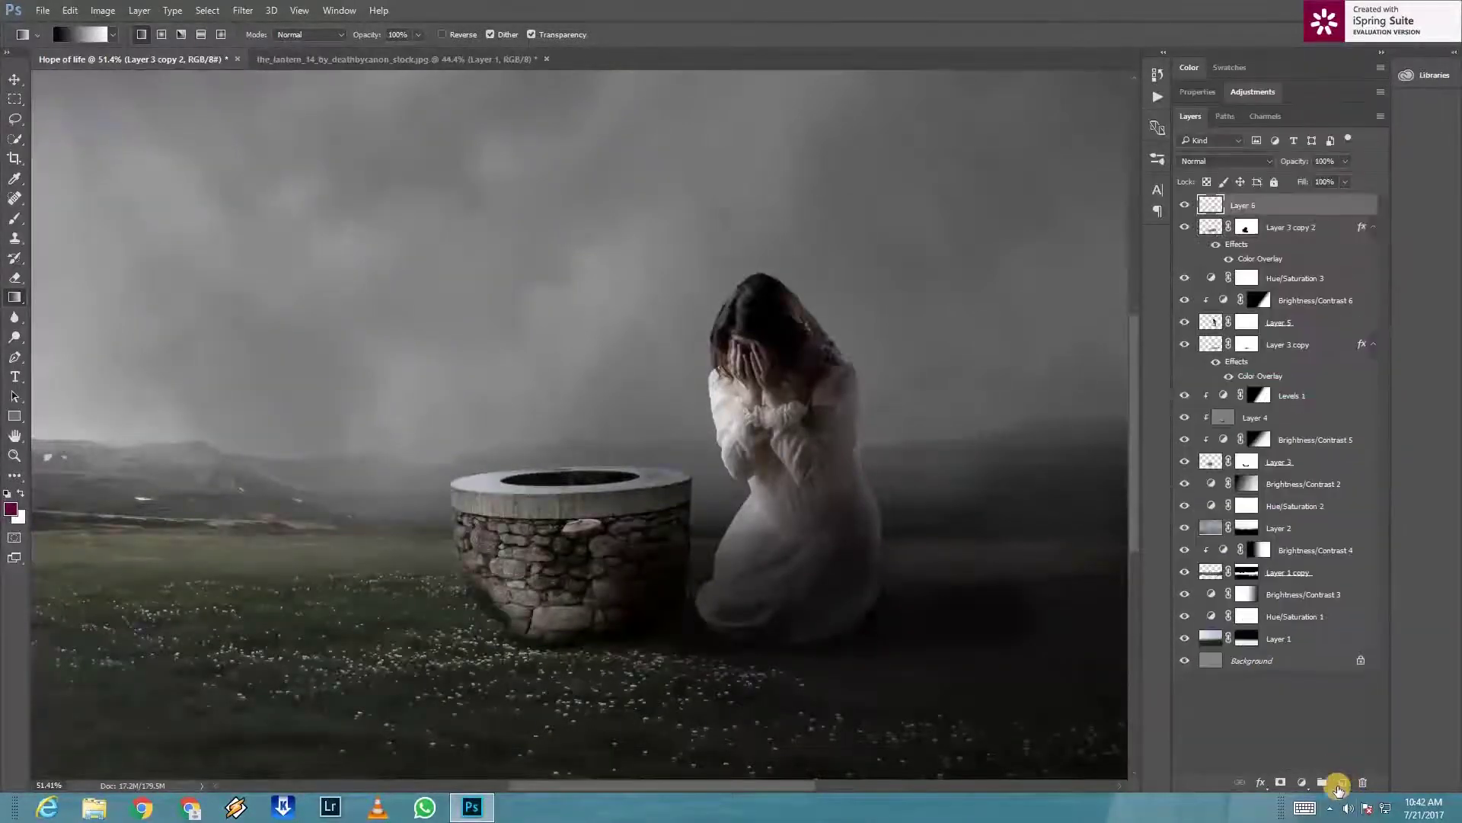
# Step: Set a warm yellow foreground colour and dab a big soft glow left of the well
pyautogui.hotkey('ctrl', '0')
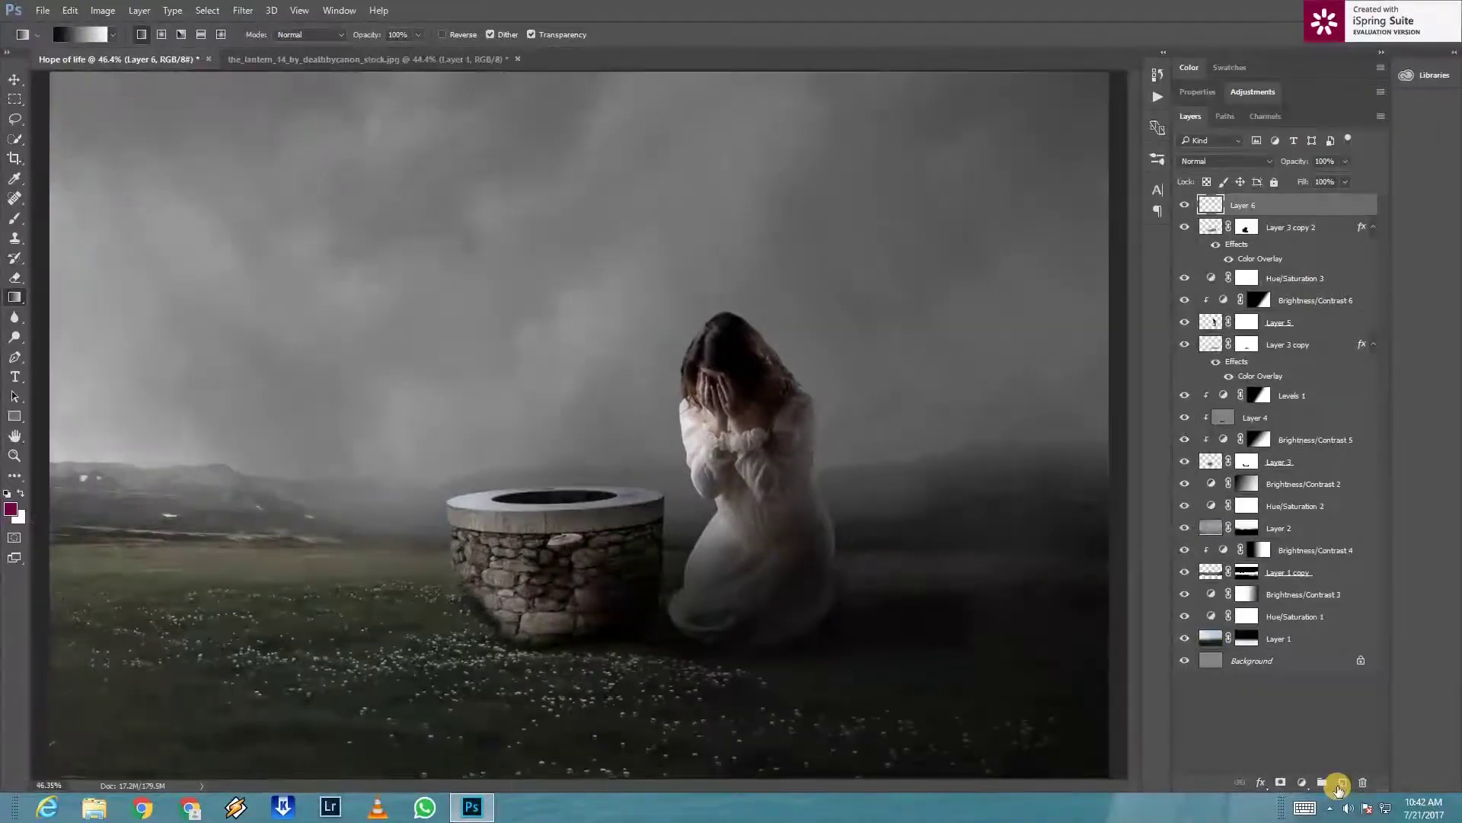
pyautogui.click(8, 512)
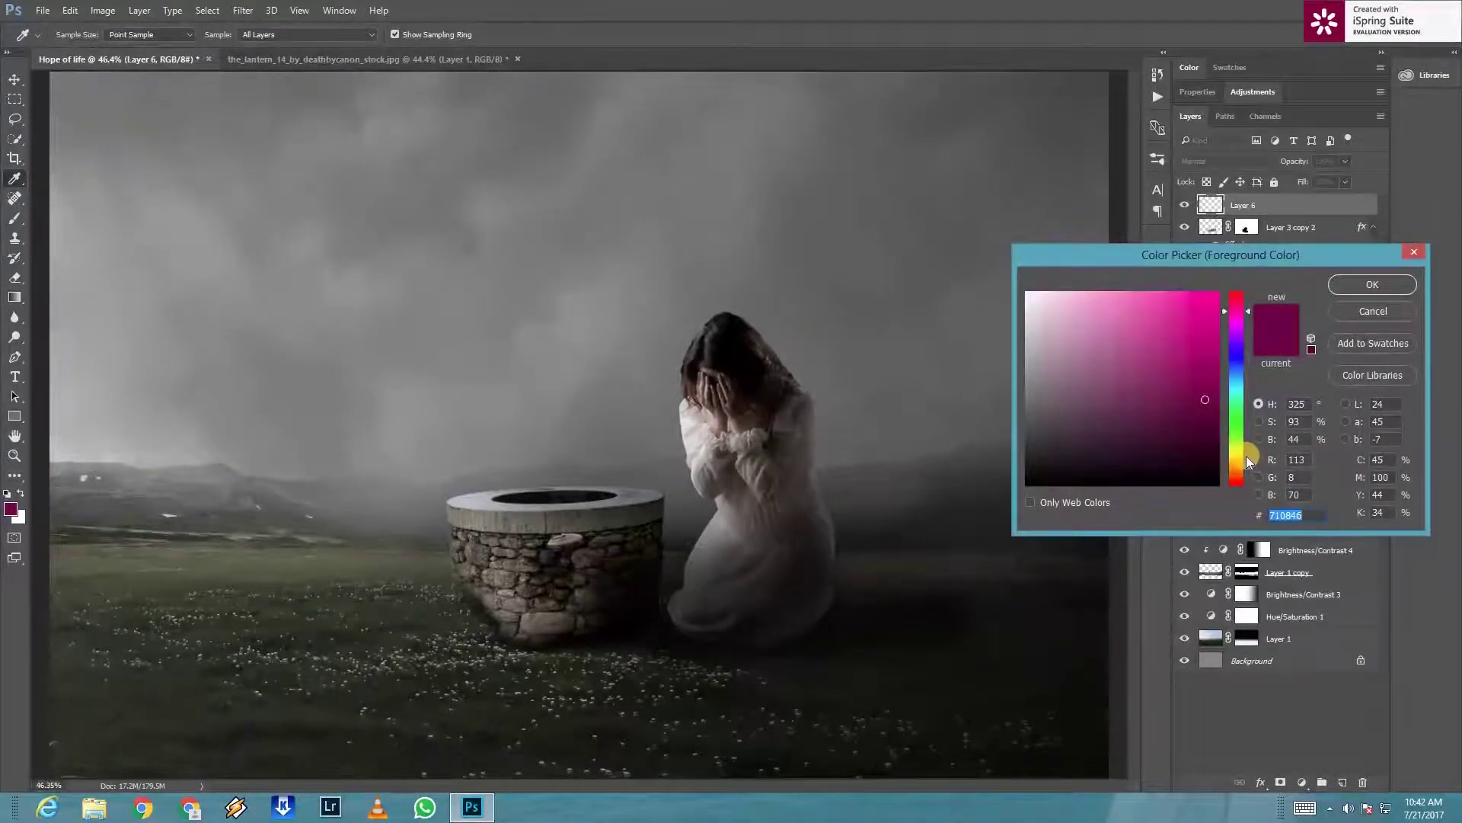
pyautogui.write('fcce')
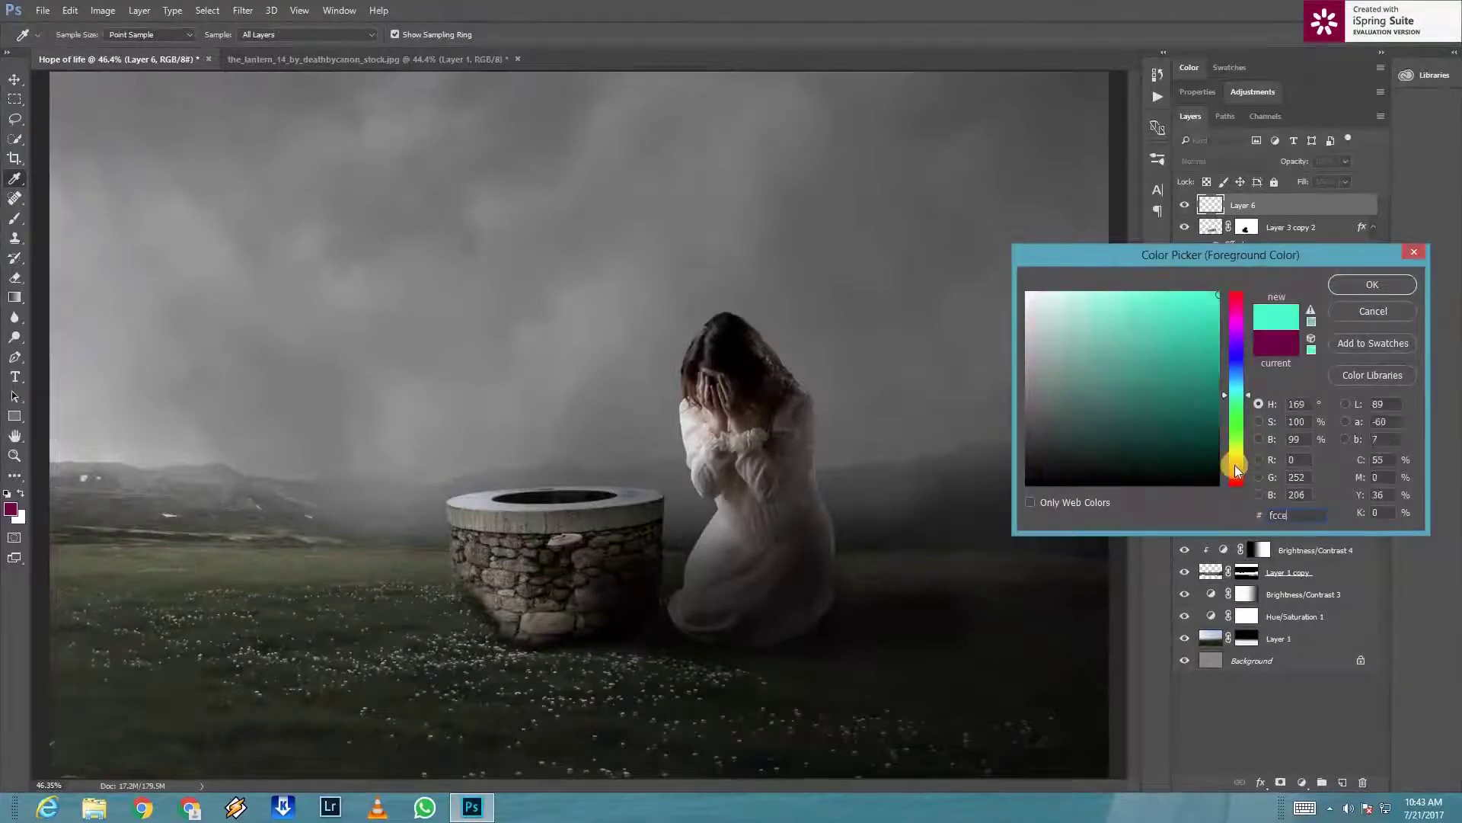
pyautogui.write('e')
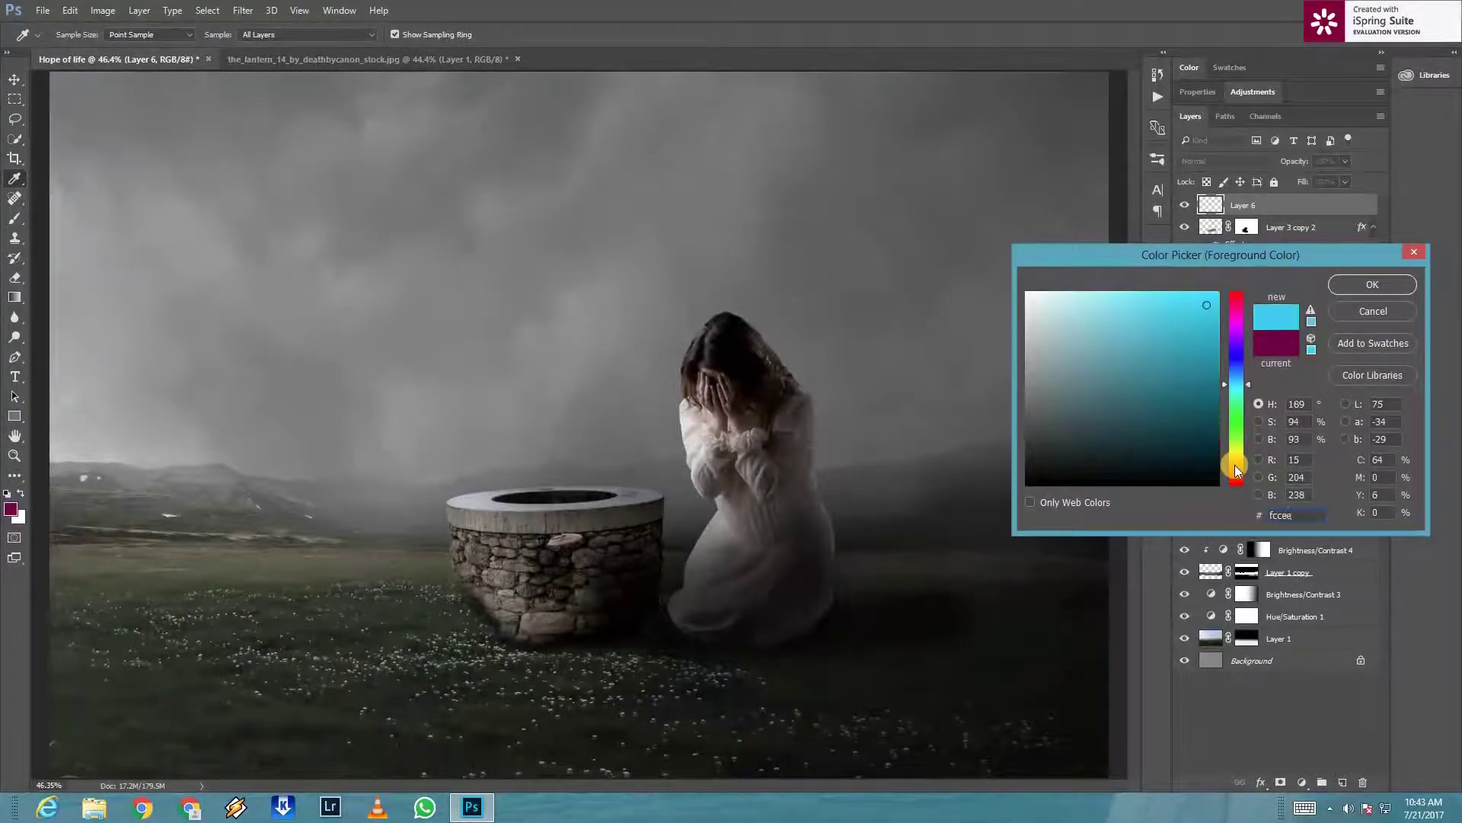
pyautogui.write('e')
pyautogui.click(1238, 466)
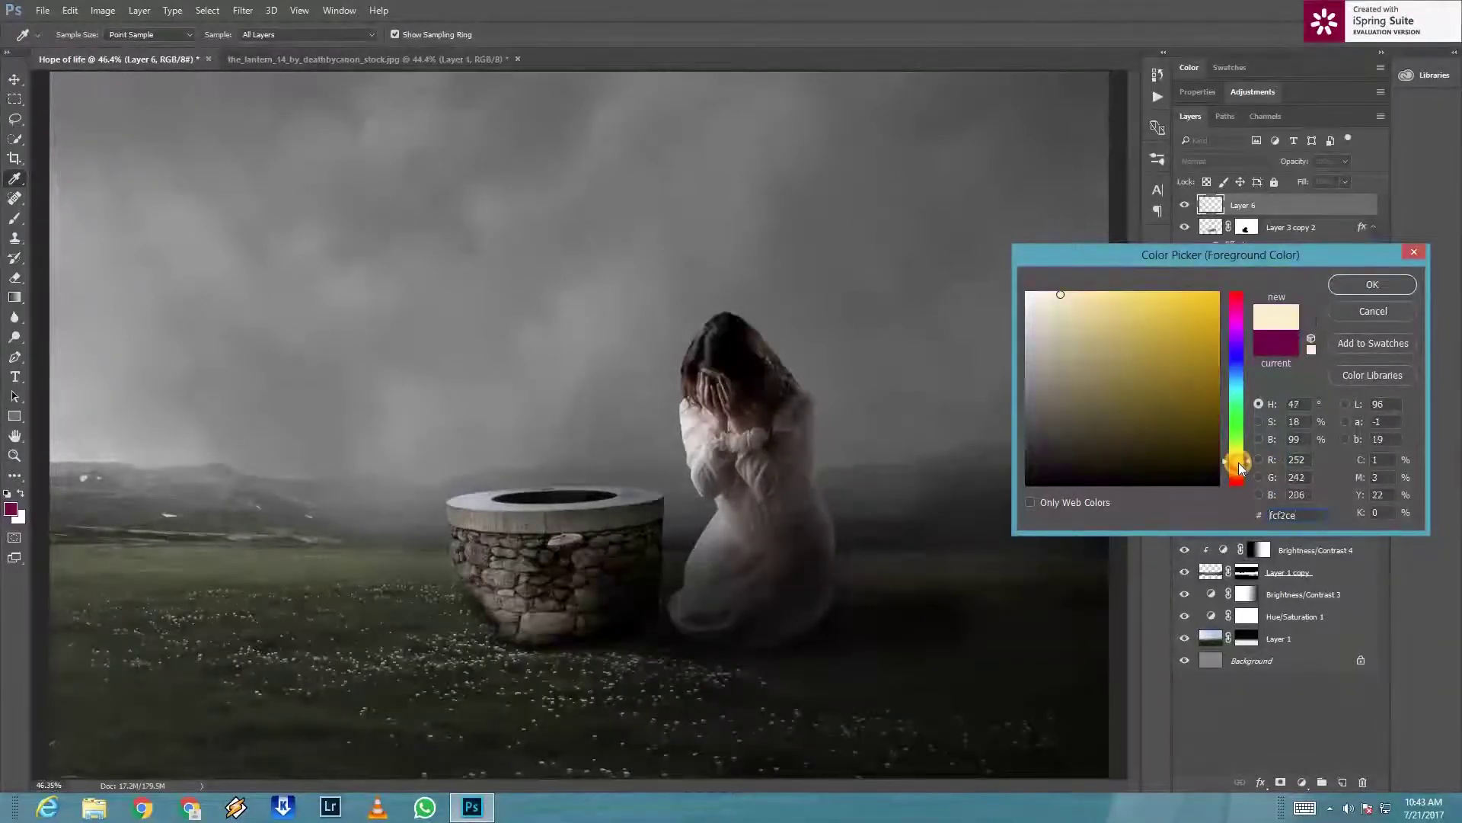
pyautogui.moveTo(1181, 331); pyautogui.dragTo(1207, 293)
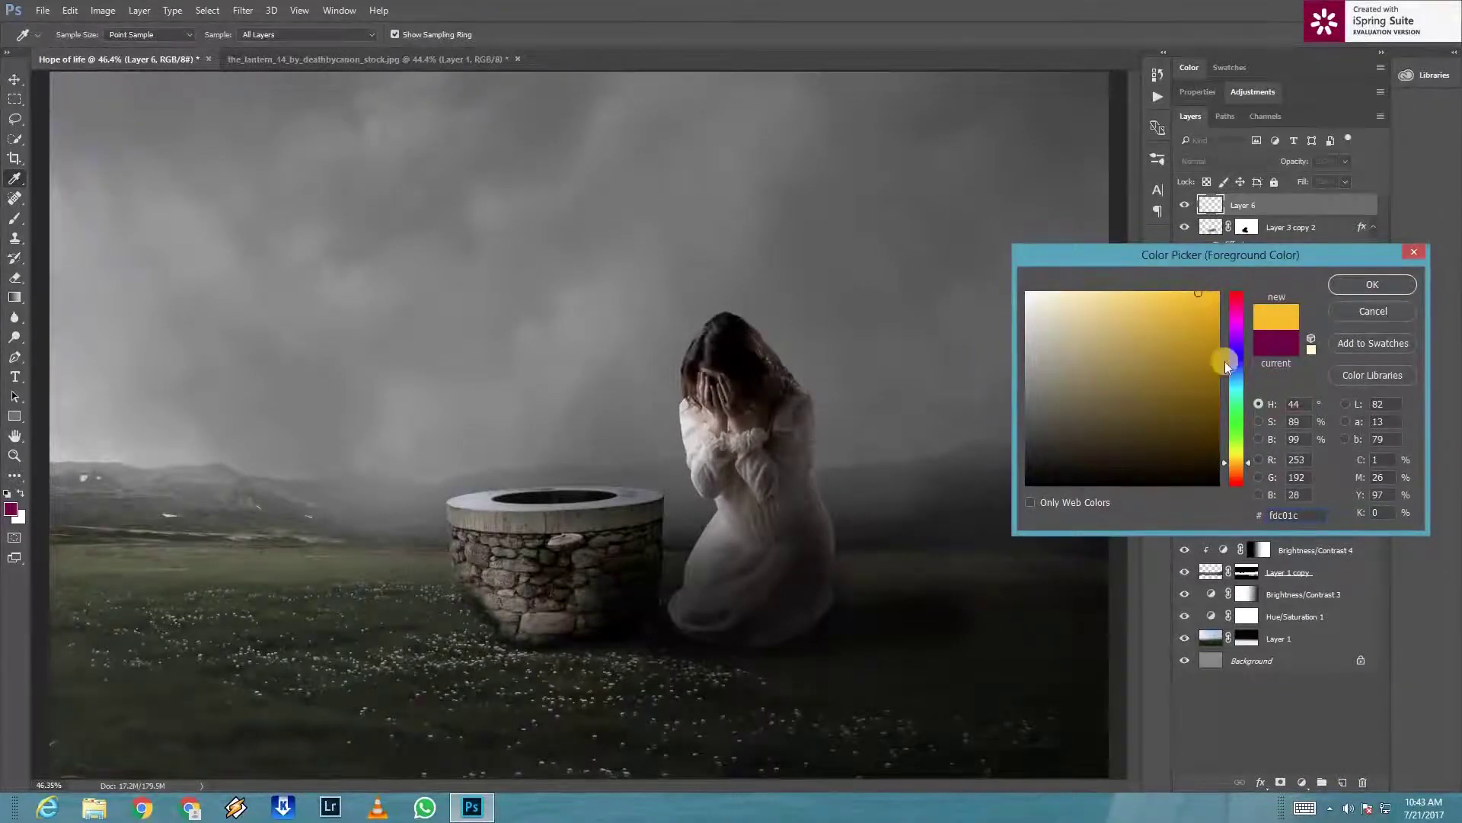
pyautogui.click(1345, 286)
pyautogui.press('g')
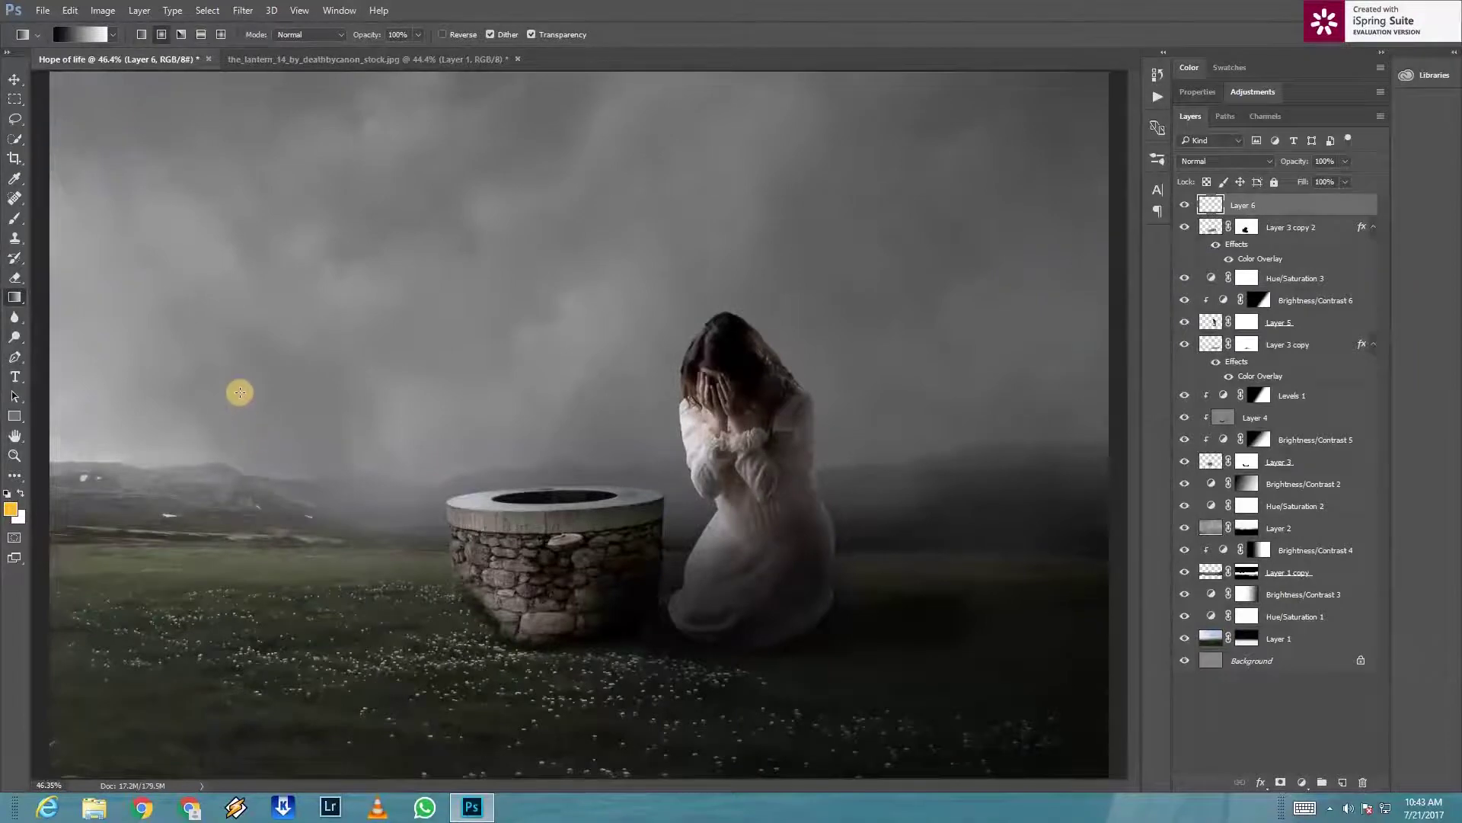
pyautogui.click(26, 226)
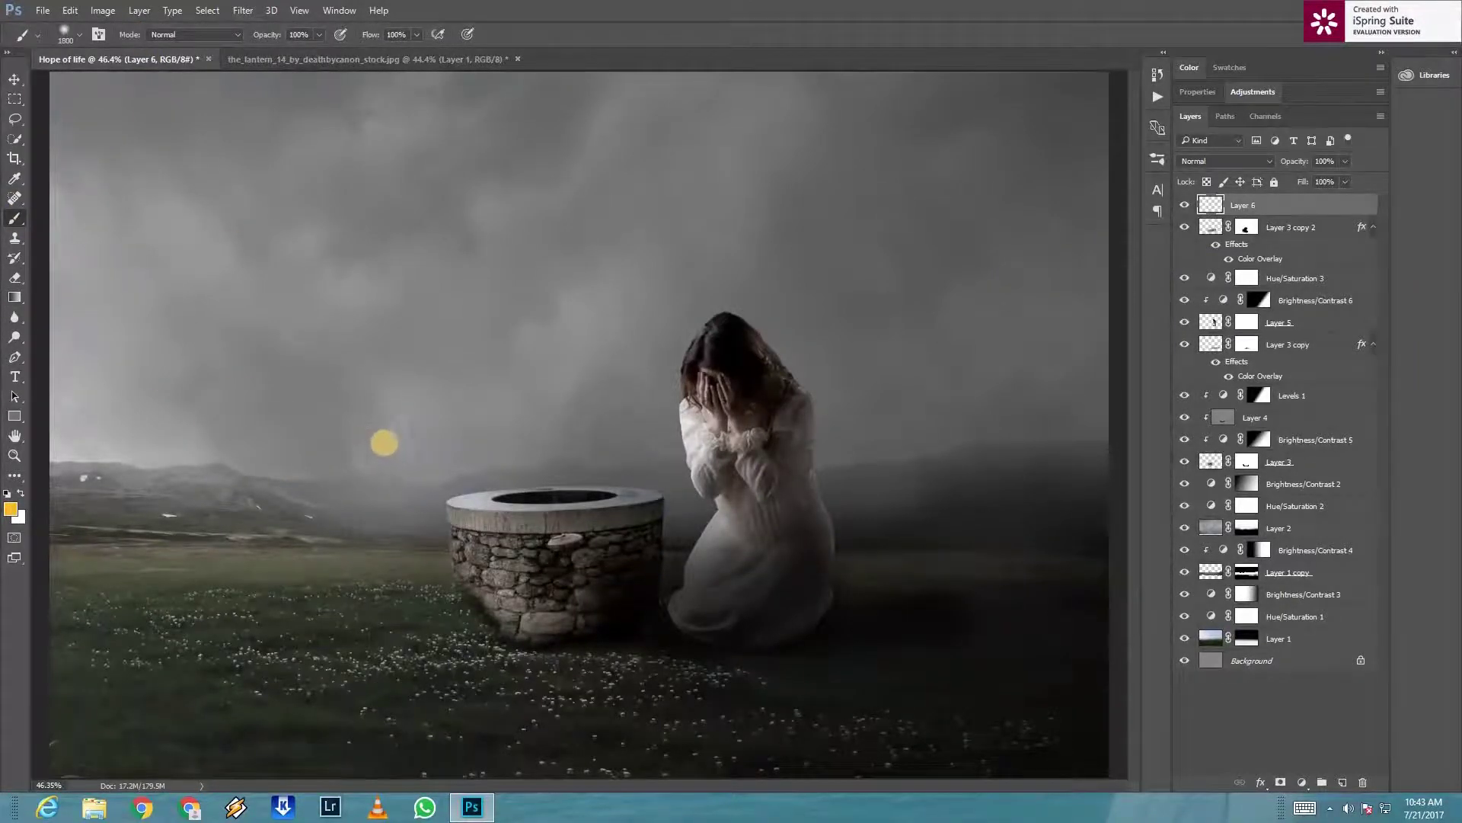
pyautogui.click(395, 425)
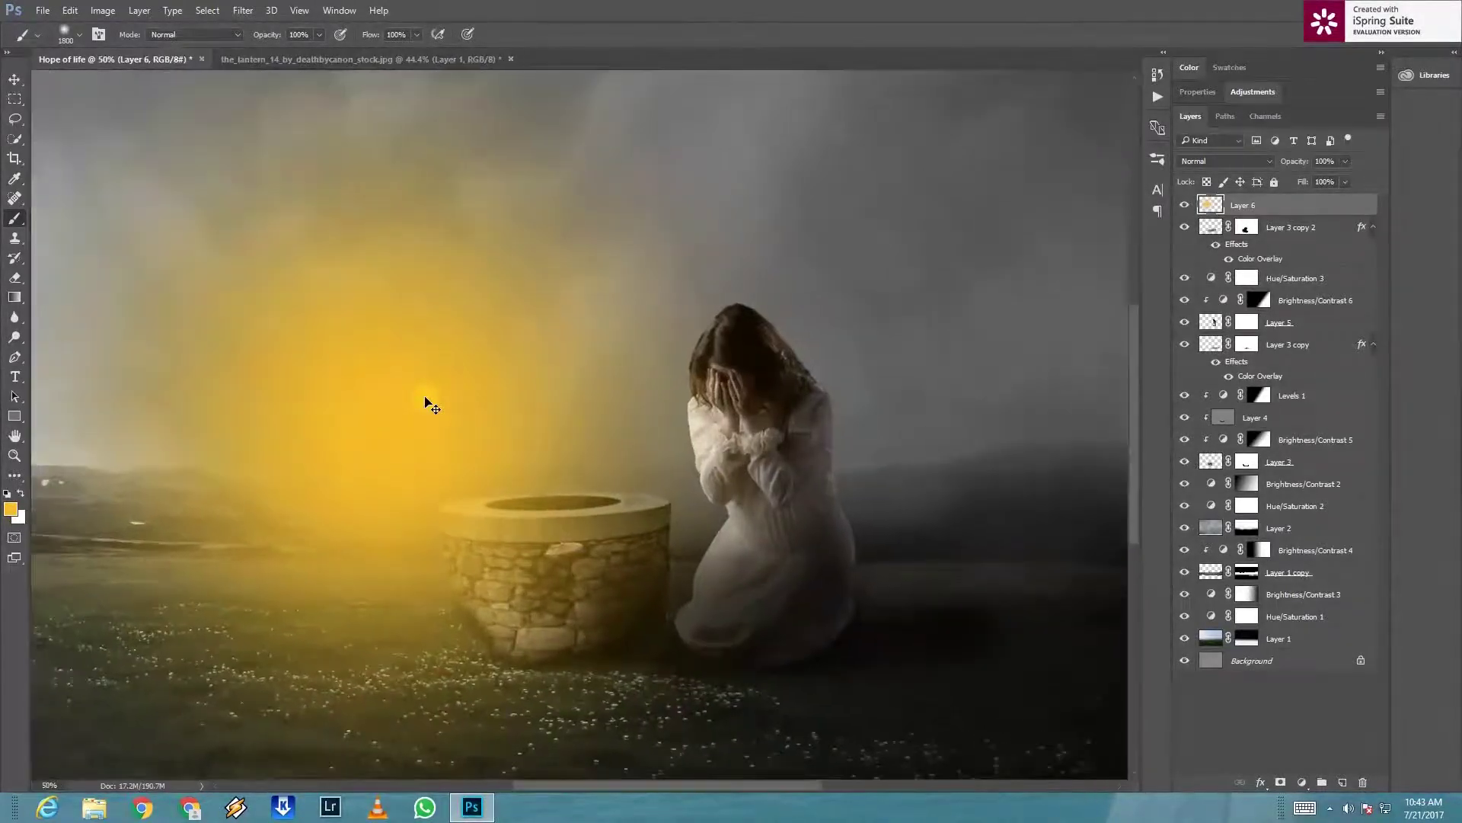
# Step: Free-transform the glow wider and taller, moving it toward the upper left
pyautogui.hotkey('ctrl', '-')
pyautogui.hotkey('ctrl', '-')
pyautogui.hotkey('ctrl', 't')
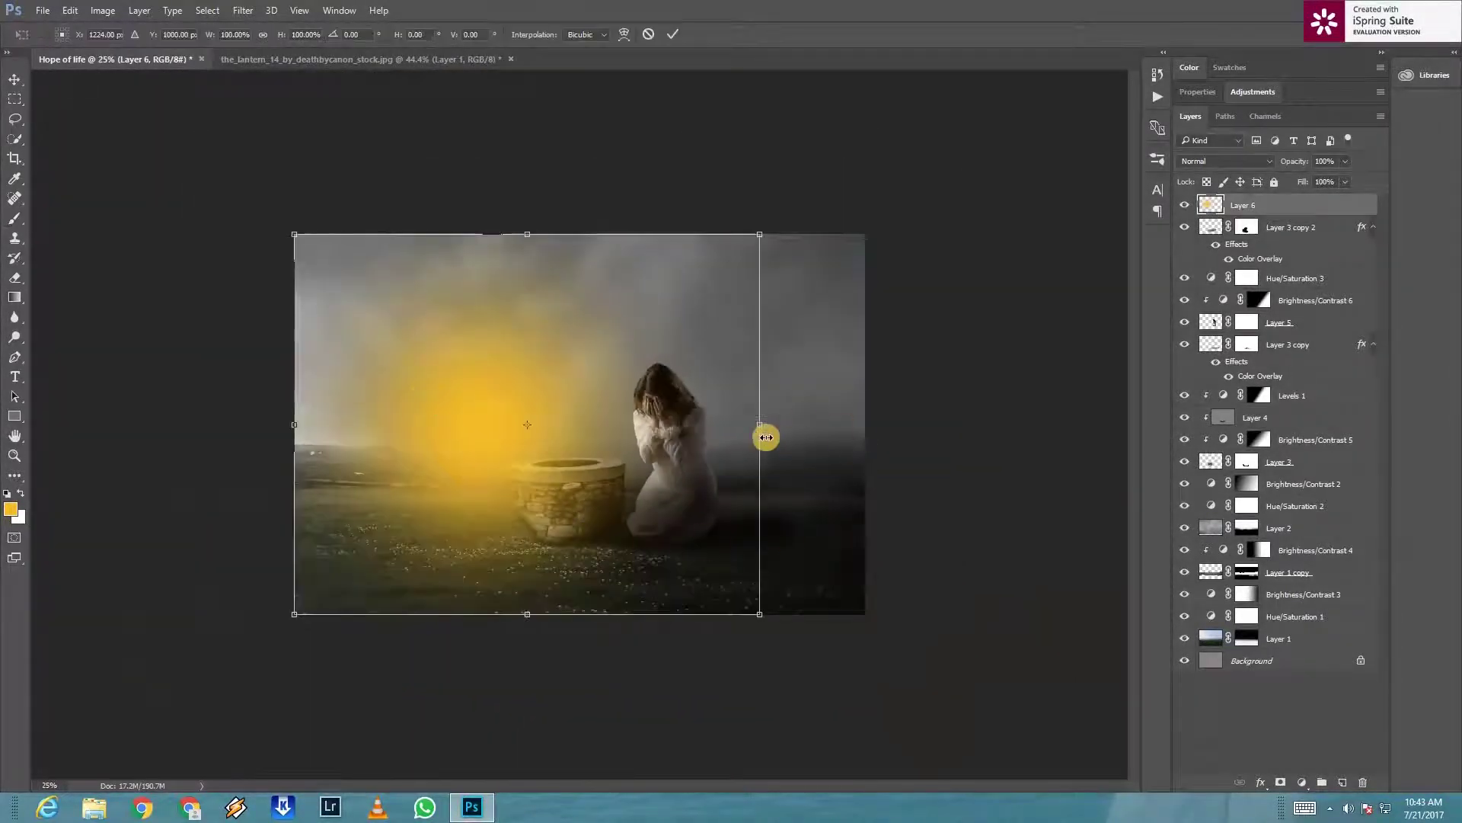
pyautogui.moveTo(760, 435)
pyautogui.mouseDown()
pyautogui.moveTo(1026, 442)
pyautogui.moveTo(1035, 425)
pyautogui.mouseUp()
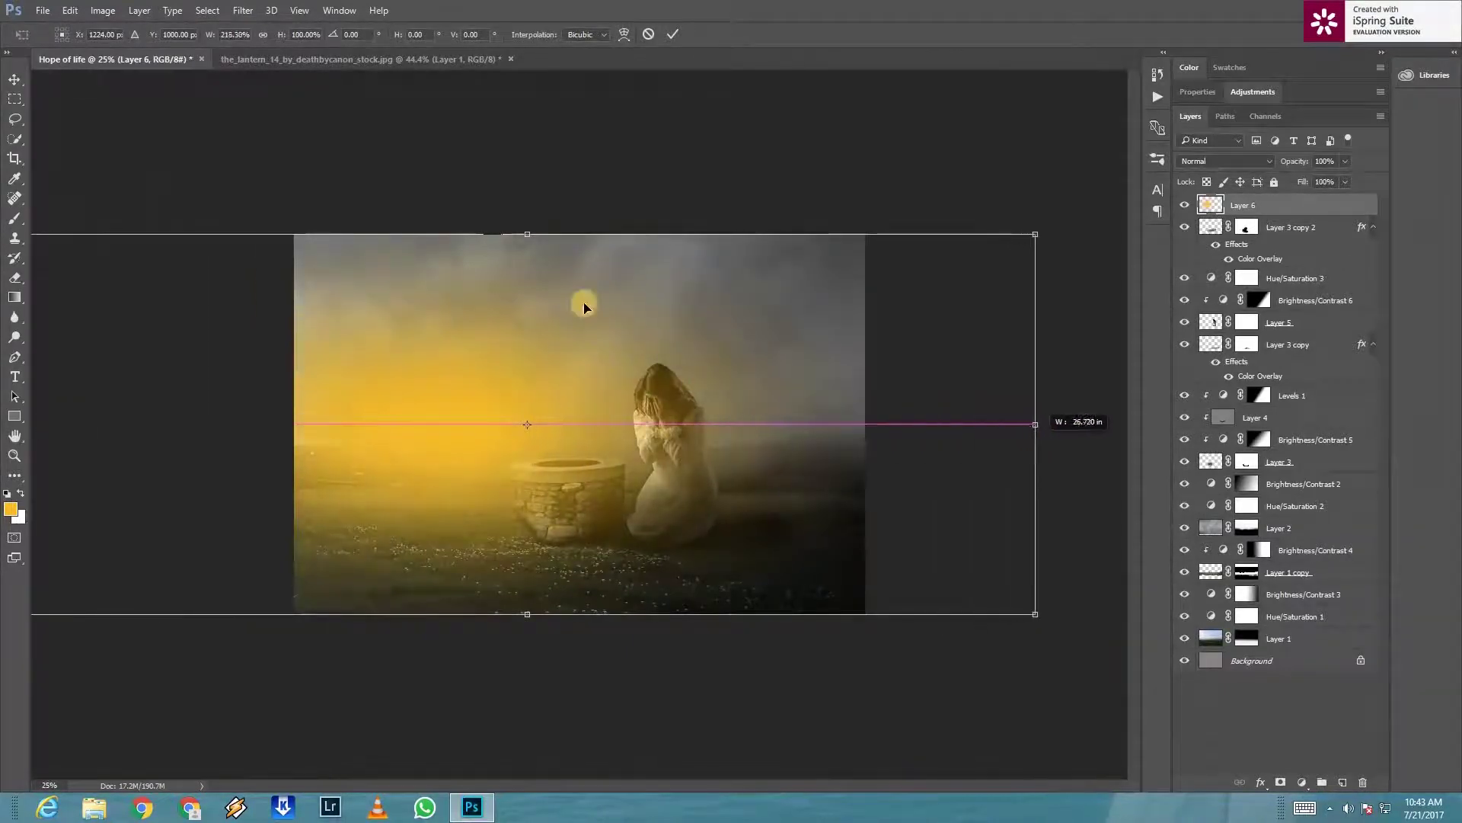
pyautogui.moveTo(527, 234); pyautogui.dragTo(528, 185)
pyautogui.moveTo(477, 373); pyautogui.dragTo(344, 355)
pyautogui.moveTo(924, 403); pyautogui.dragTo(921, 430)
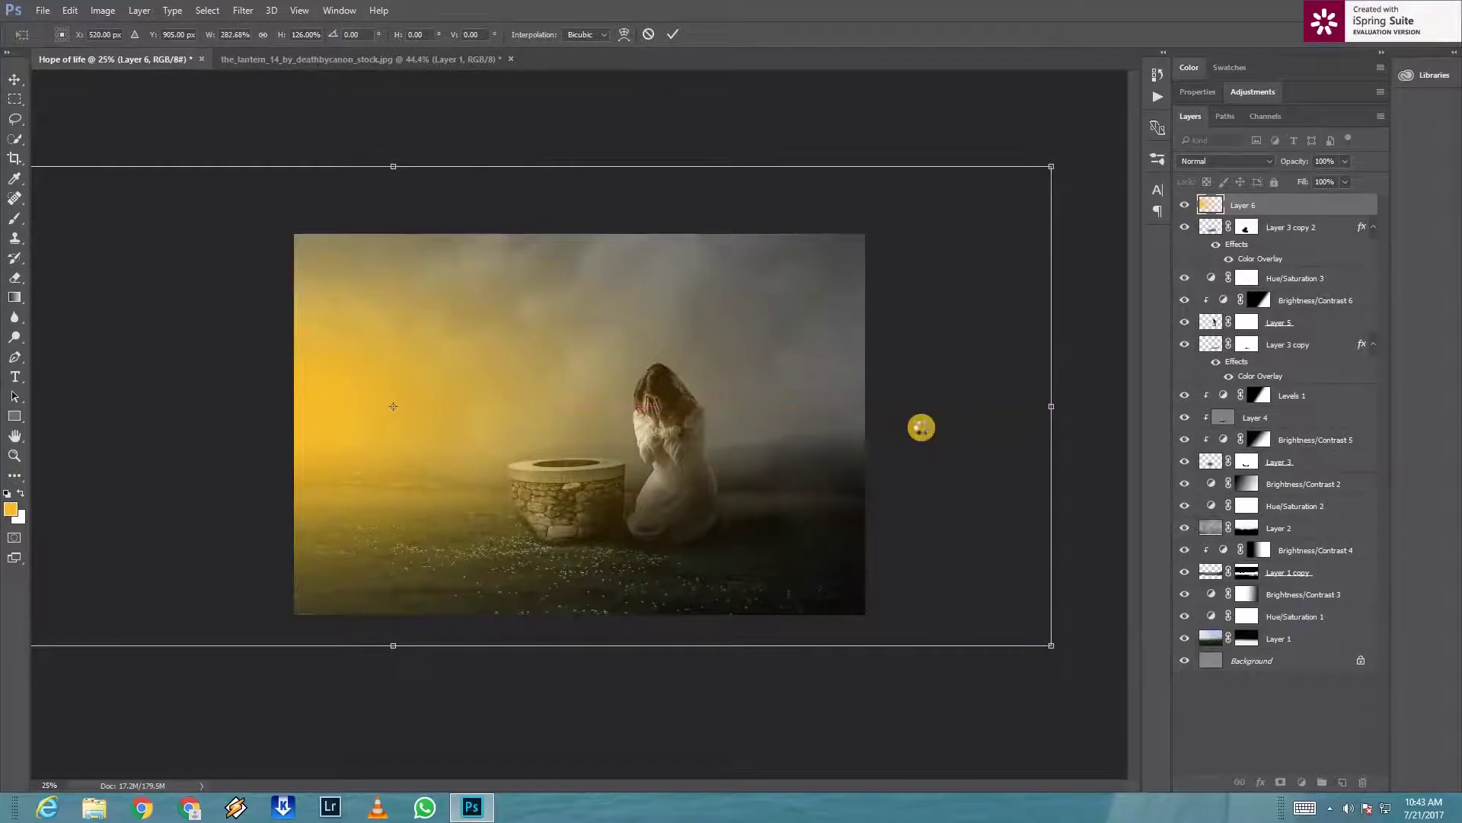
pyautogui.press('Return')
pyautogui.press('b')
# Step: Set Layer 6's blend mode to Linear Dodge (Add)
pyautogui.click(1225, 161)
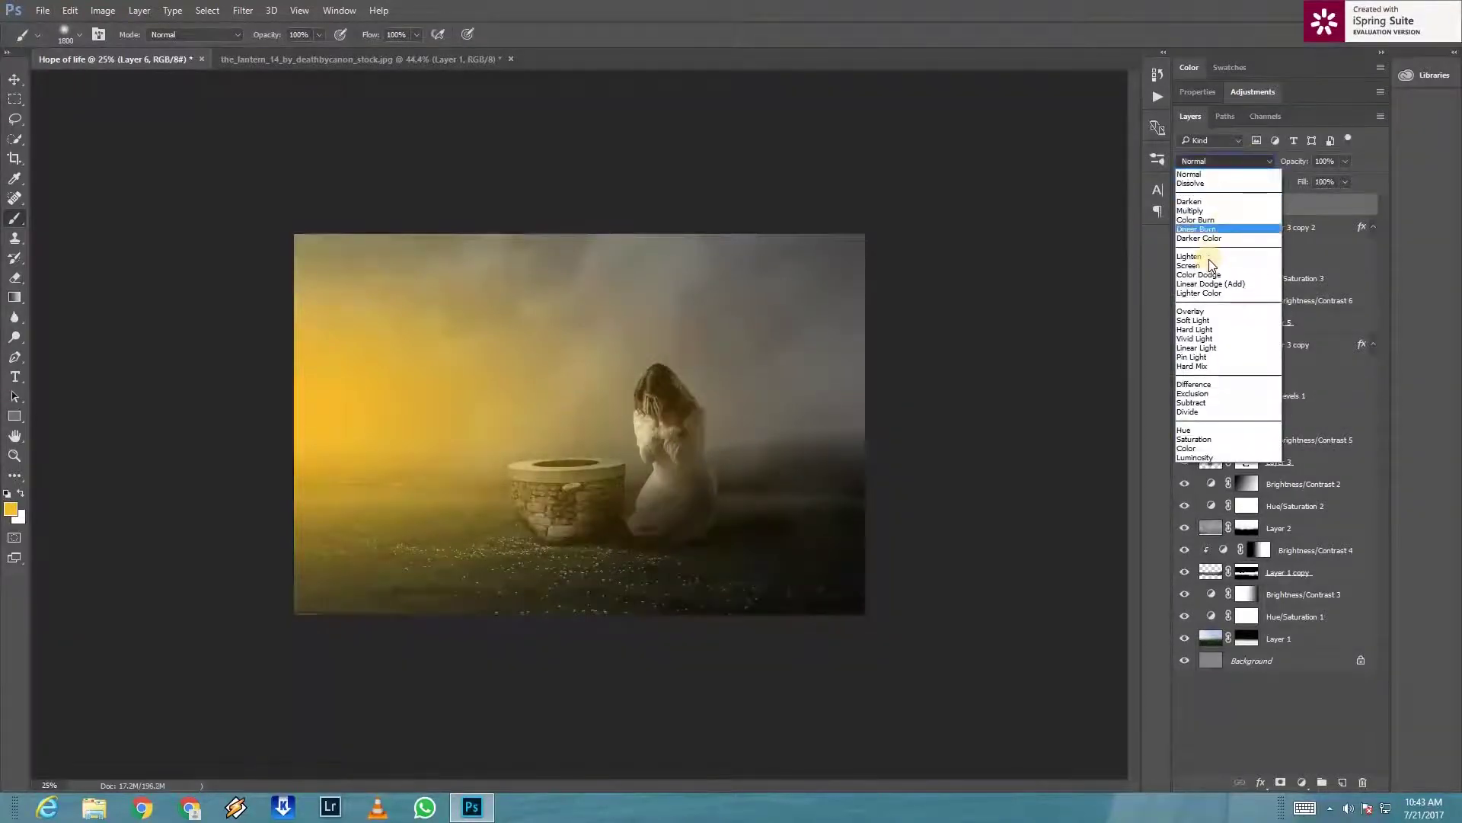
pyautogui.click(1198, 311)
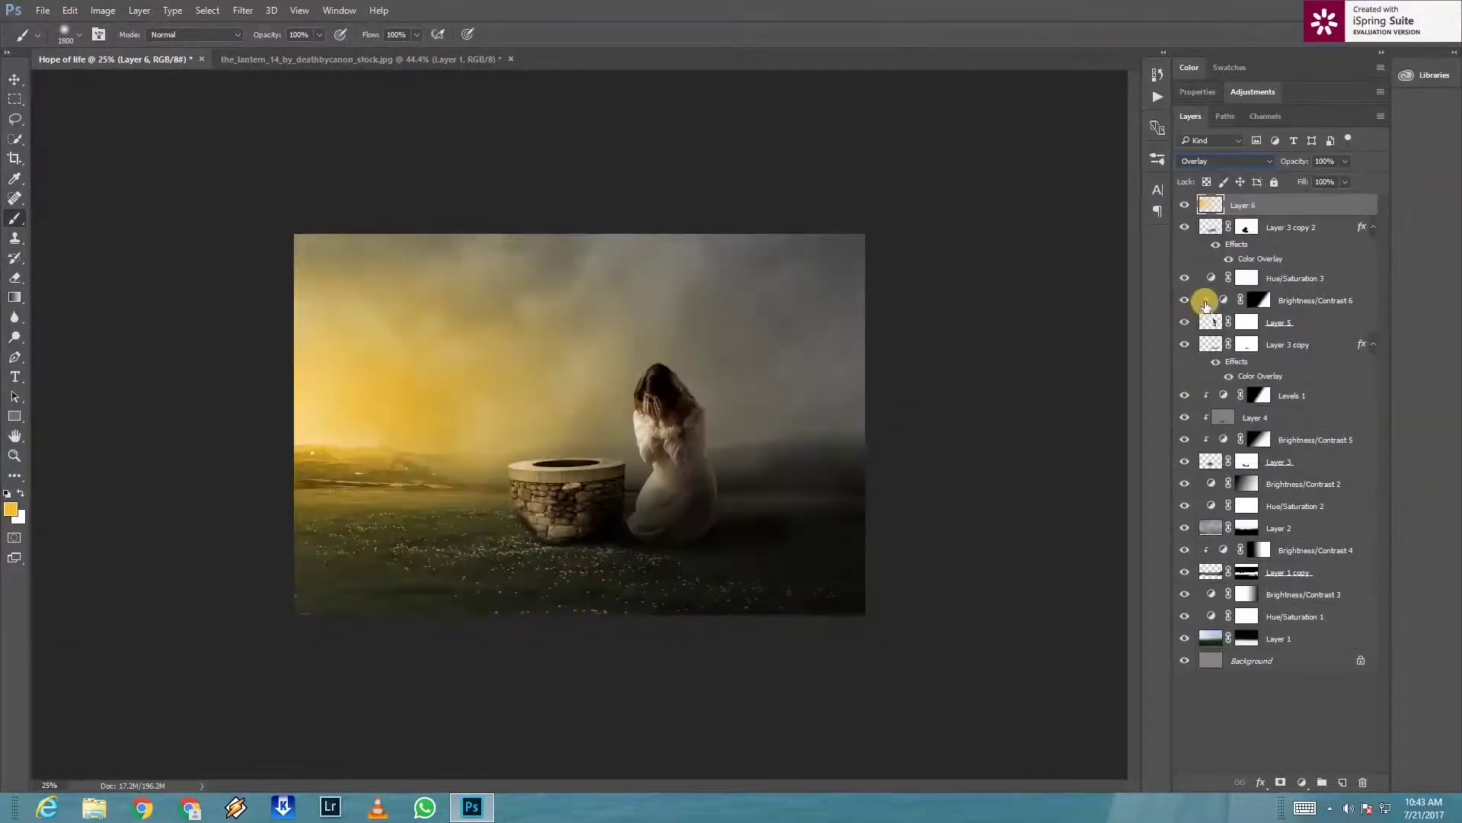
pyautogui.press('Up')
pyautogui.press('Up')
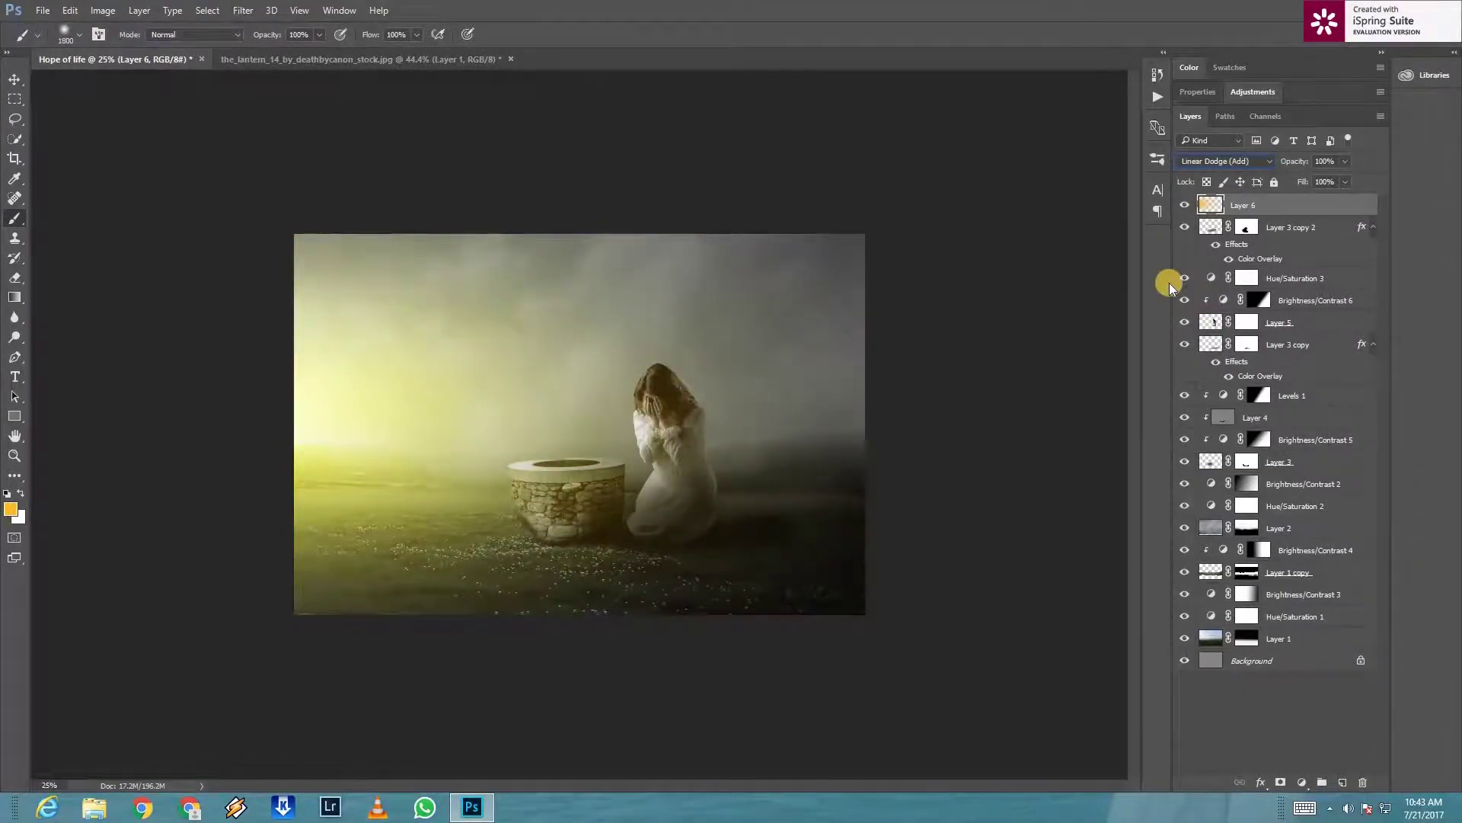
pyautogui.hotkey('ctrl', '0')
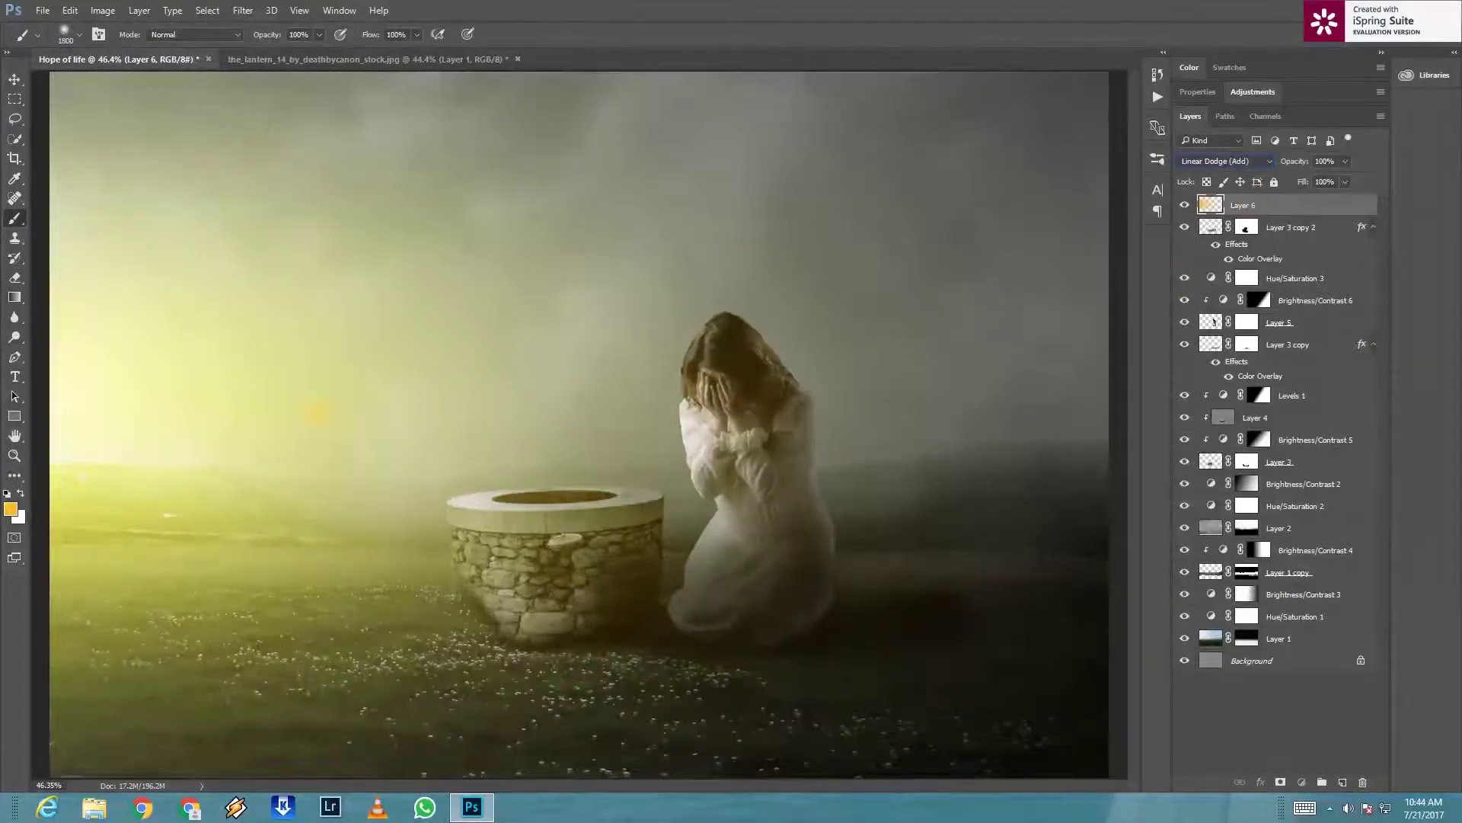
# Step: Move the yellow glow up and right across the canvas
pyautogui.press('v')
pyautogui.moveTo(281, 491)
pyautogui.mouseDown()
pyautogui.moveTo(320, 370)
pyautogui.moveTo(323, 398)
pyautogui.mouseUp()
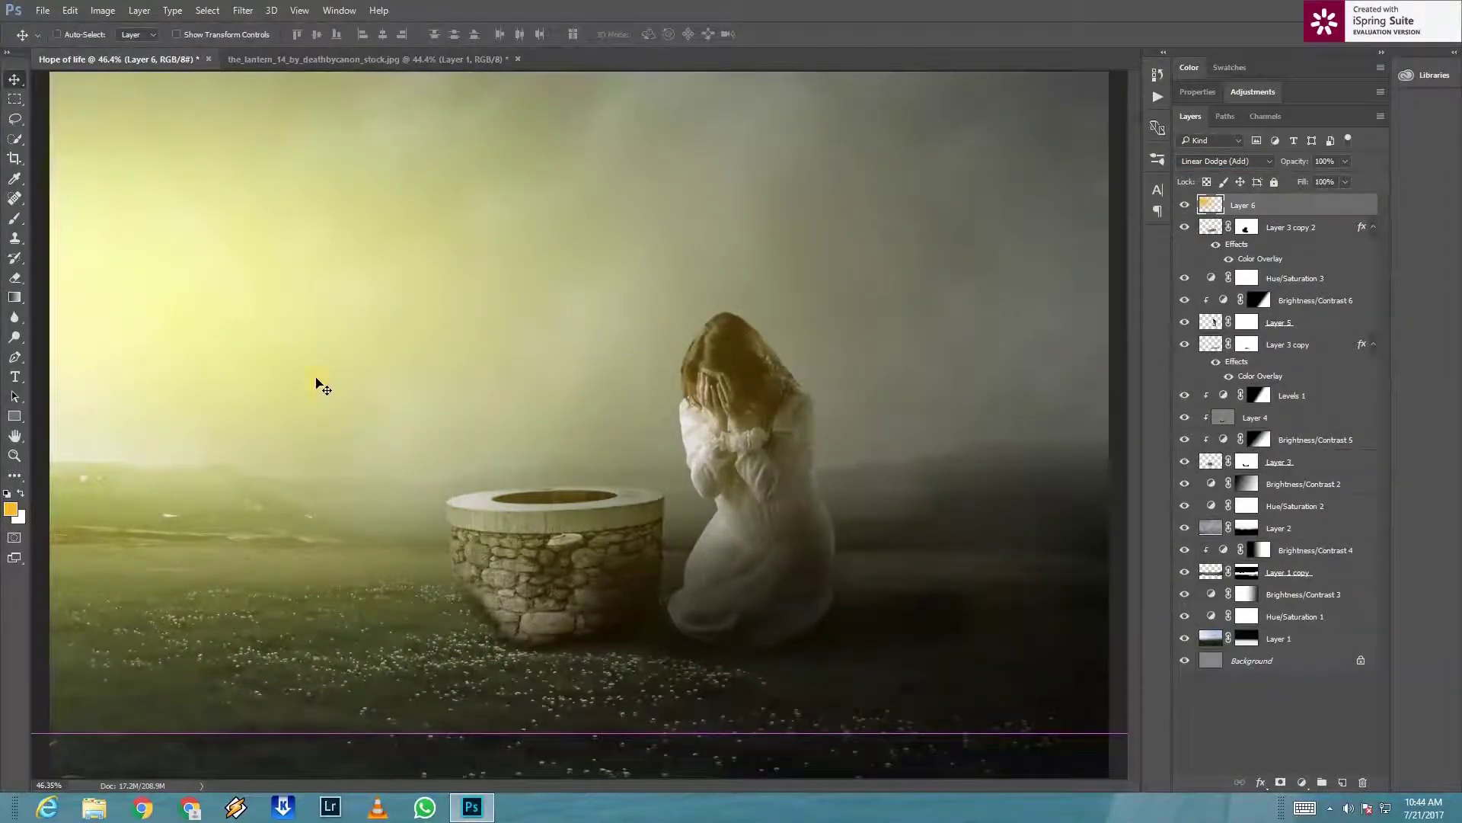
pyautogui.hotkey('ctrl', '-')
pyautogui.hotkey('ctrl', '-')
pyautogui.hotkey('ctrl', '-')
# Step: Stretch the glow taller, tilt it about six degrees clockwise and shift it right
pyautogui.hotkey('ctrl', 't')
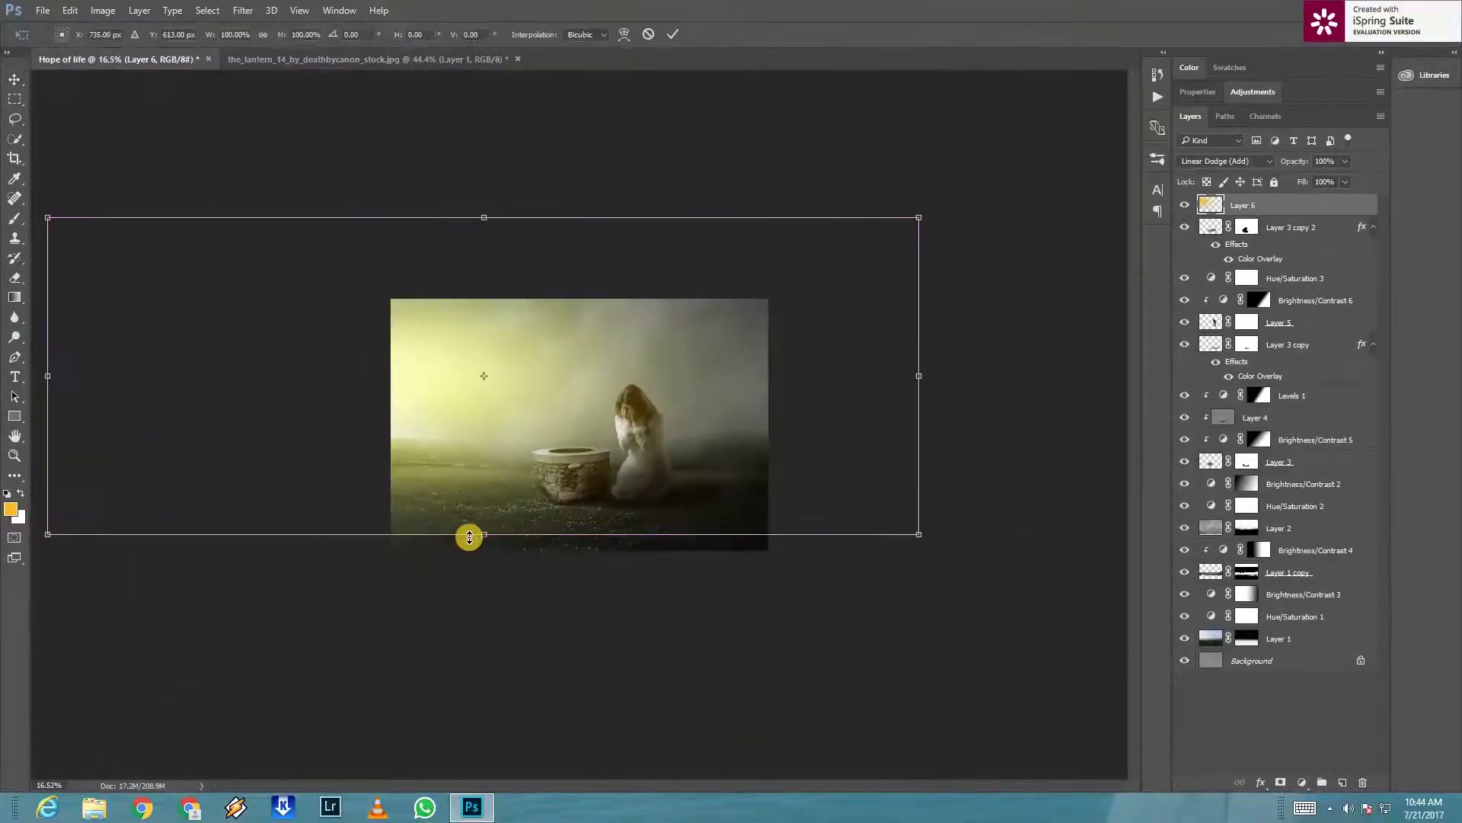
pyautogui.moveTo(467, 541); pyautogui.dragTo(476, 568)
pyautogui.moveTo(998, 646)
pyautogui.mouseDown()
pyautogui.moveTo(967, 693)
pyautogui.moveTo(899, 708)
pyautogui.moveTo(901, 695)
pyautogui.mouseUp()
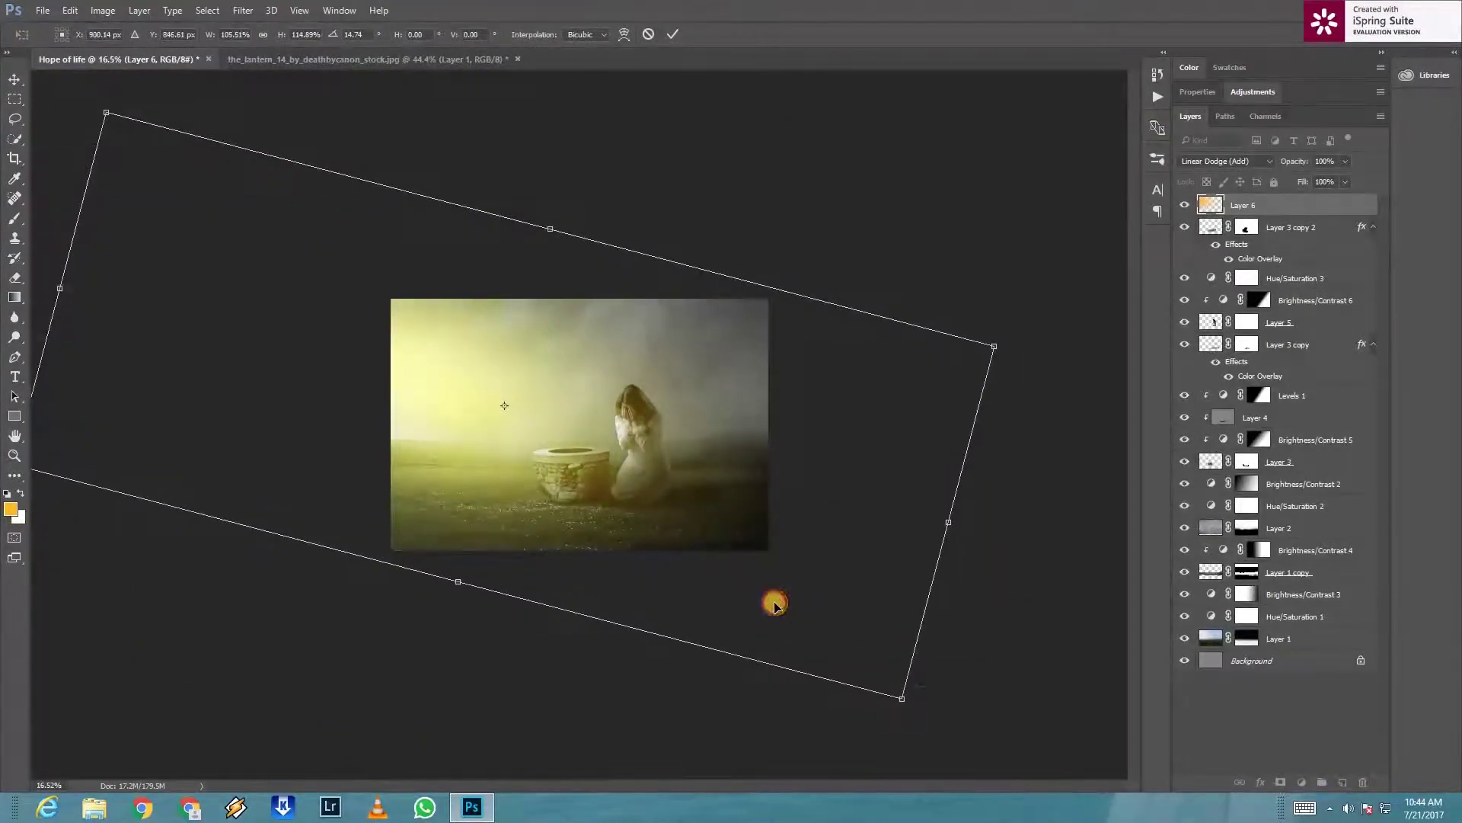
pyautogui.moveTo(775, 605); pyautogui.dragTo(731, 585)
pyautogui.scroll(3, 582, 353)
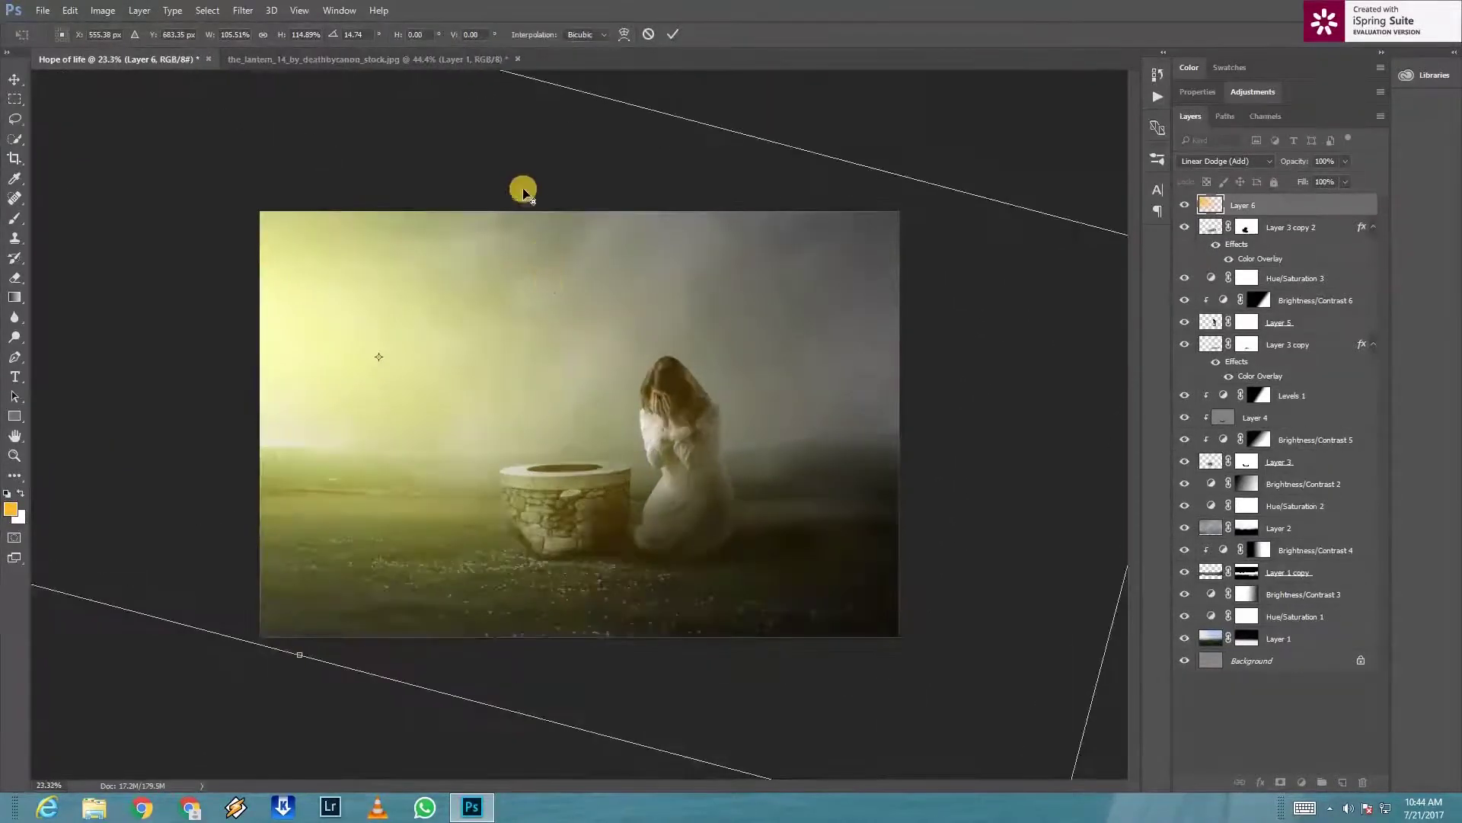
pyautogui.moveTo(483, 114); pyautogui.dragTo(548, 98)
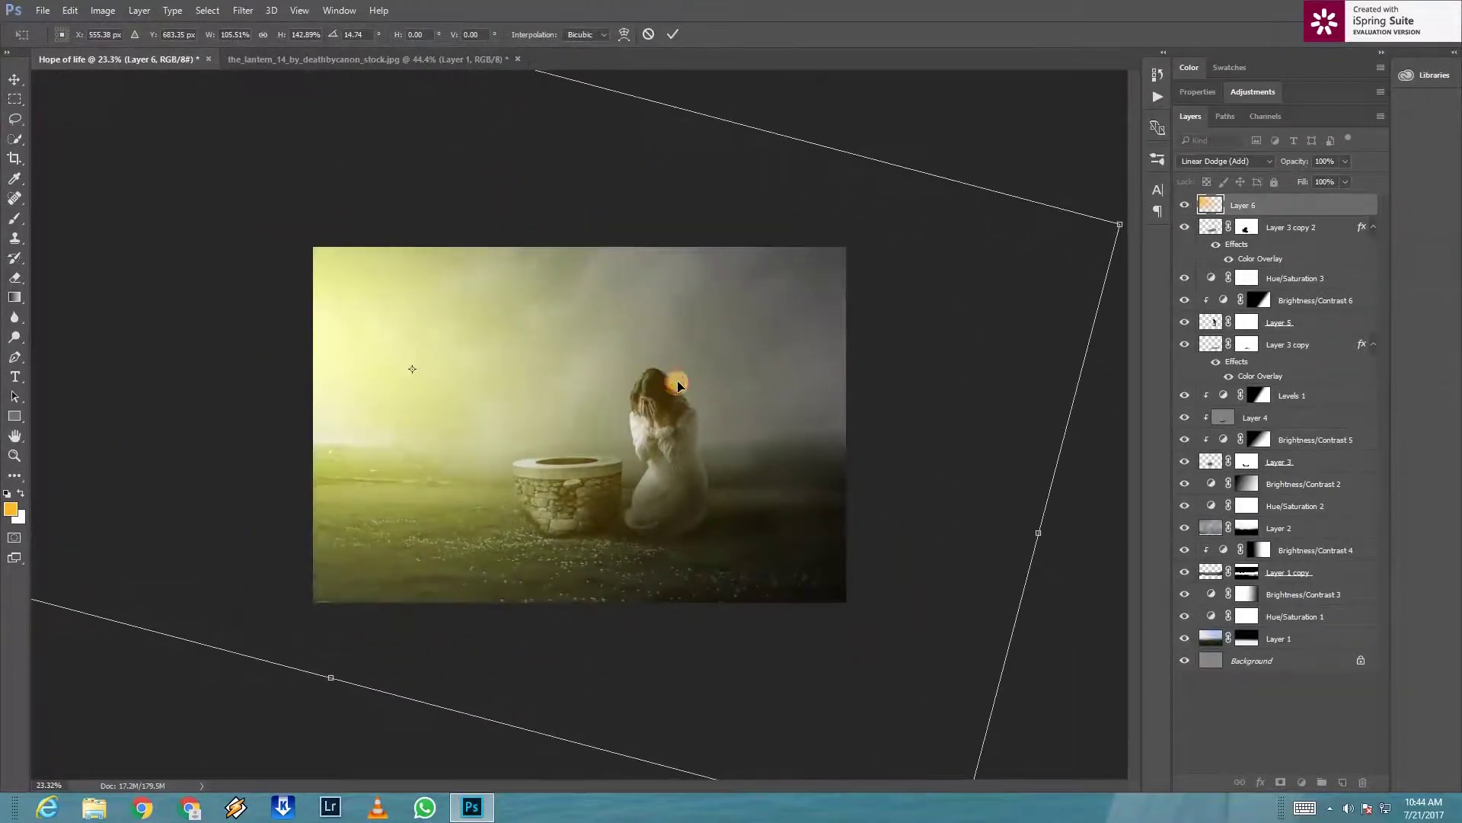
pyautogui.moveTo(678, 384); pyautogui.dragTo(668, 420)
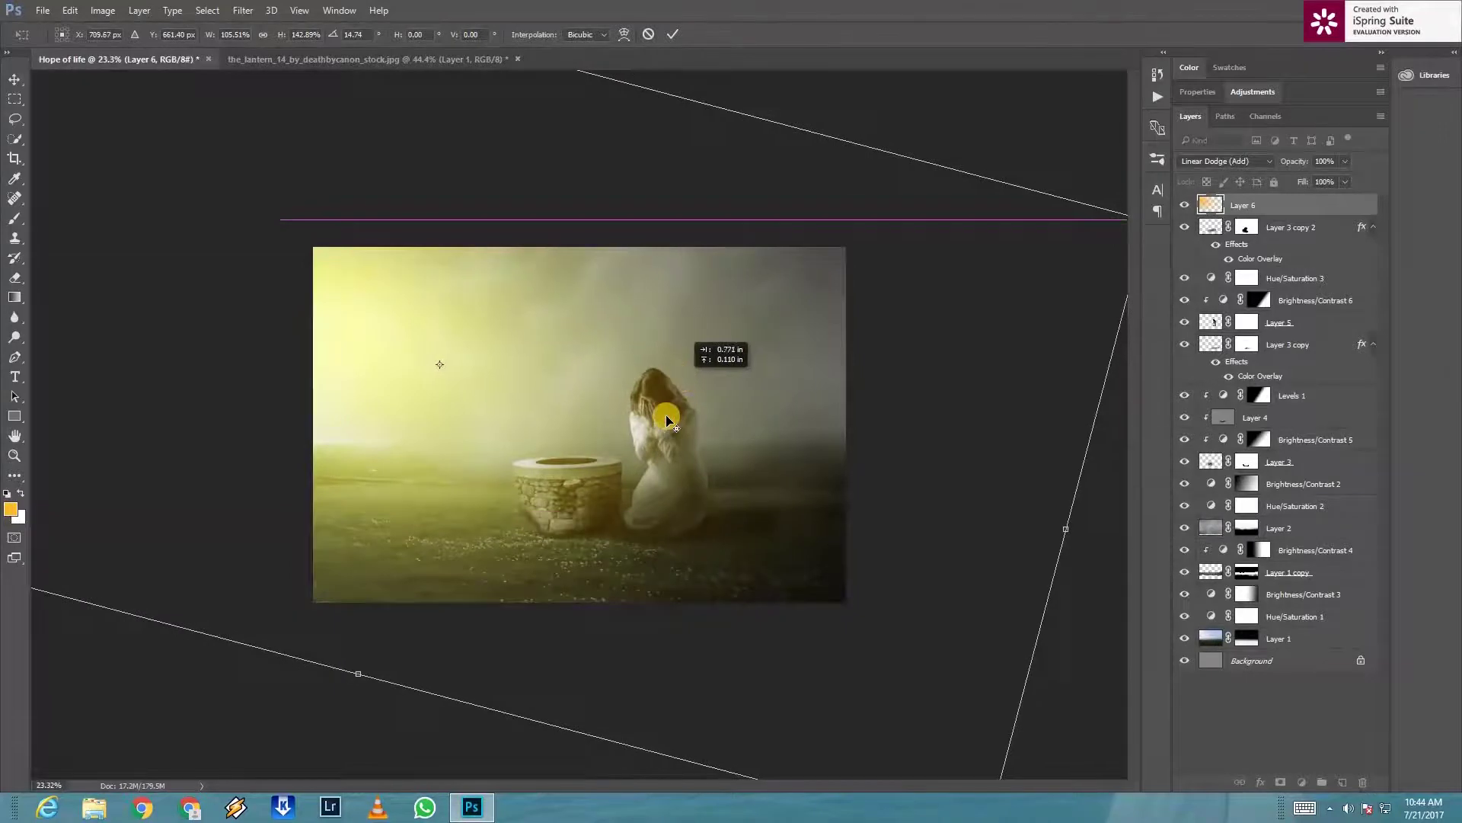
pyautogui.press('Return')
pyautogui.scroll(3, 666, 420)
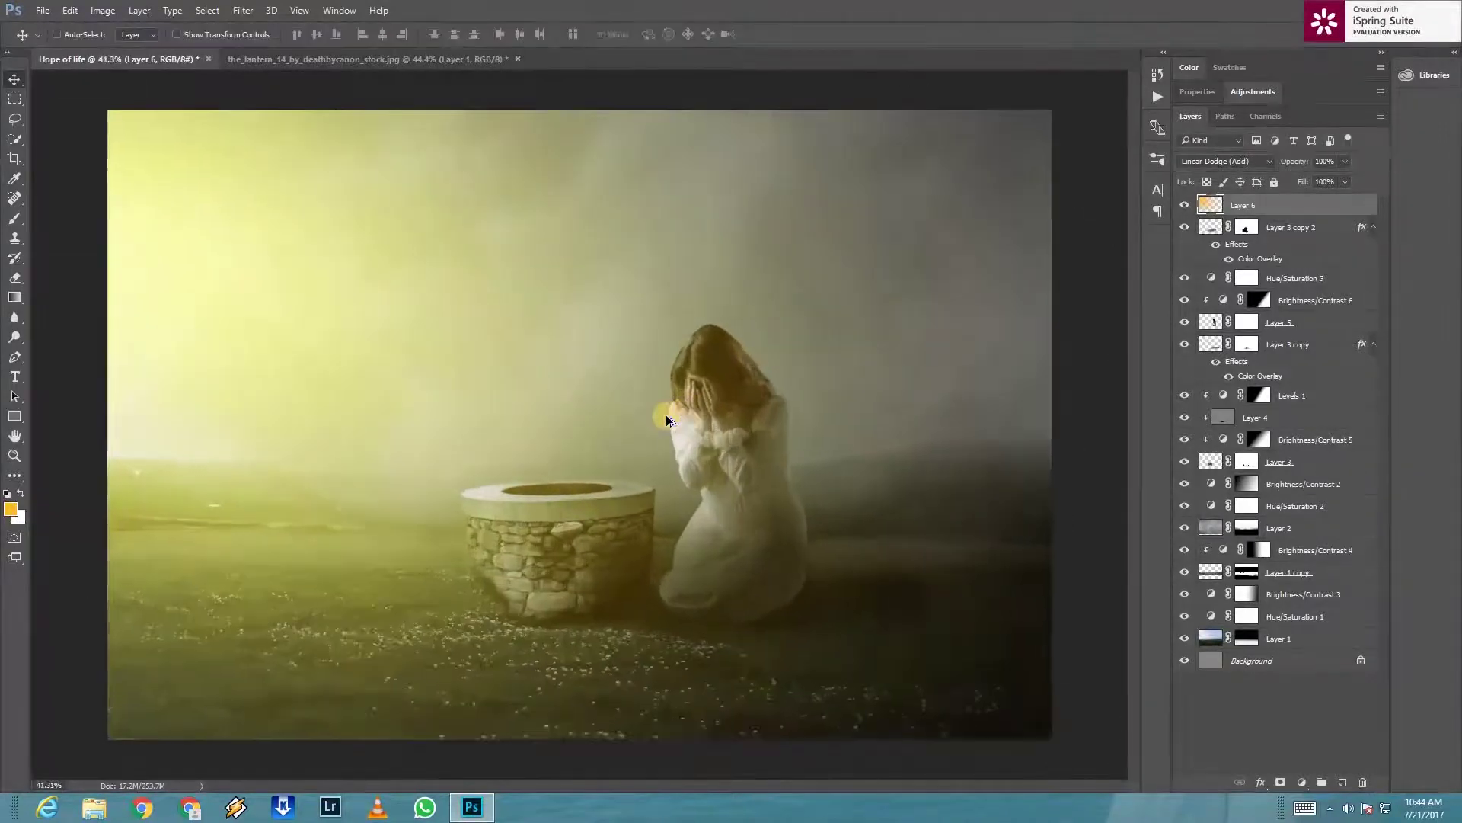
# Step: Mask Layer 6 with gradients fading the glow away from the lower-right corner toward the well
pyautogui.click(1280, 783)
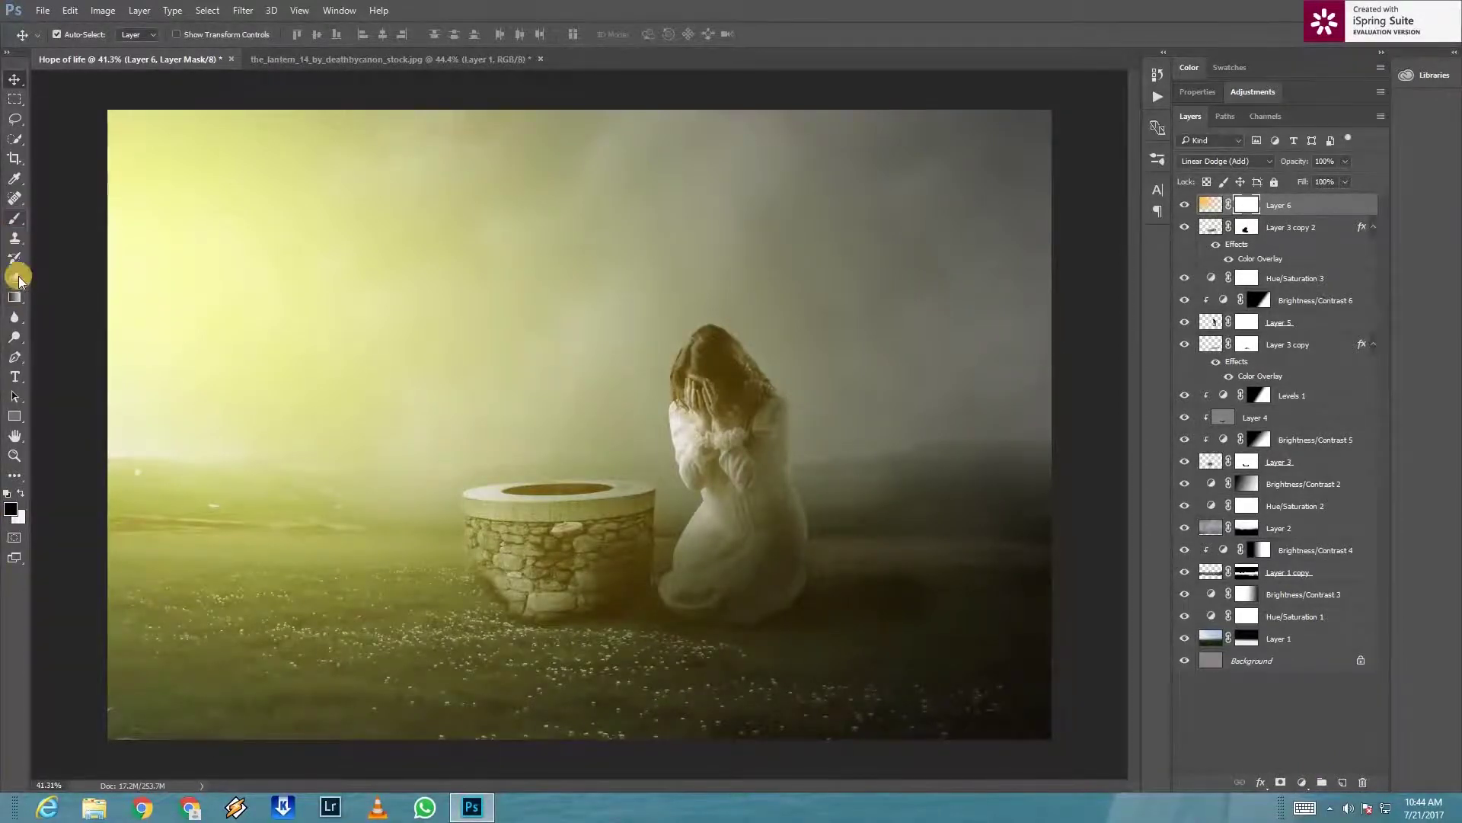
pyautogui.press('g')
pyautogui.moveTo(445, 470); pyautogui.dragTo(962, 646)
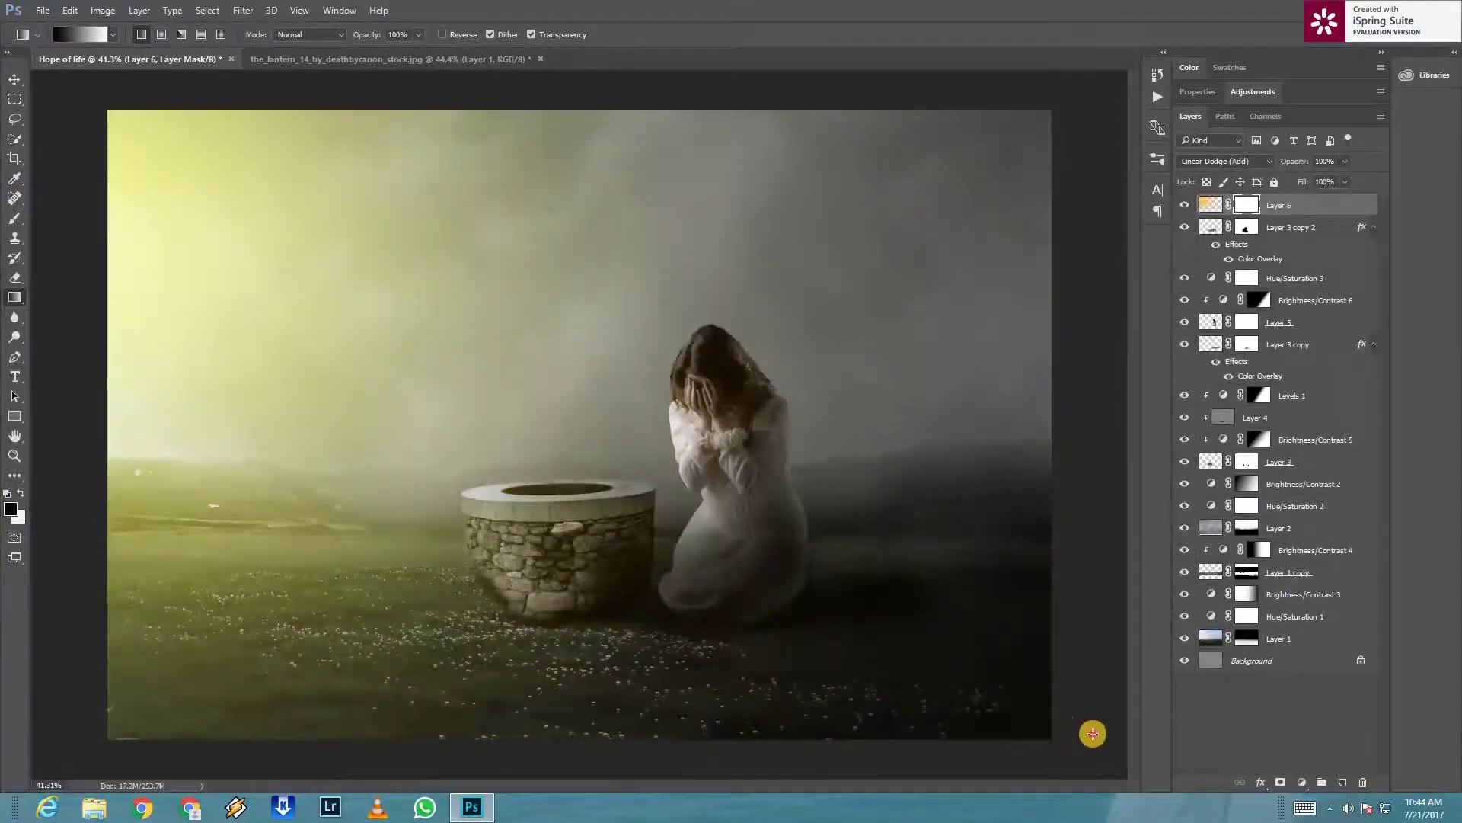
pyautogui.moveTo(1093, 734); pyautogui.dragTo(154, 220)
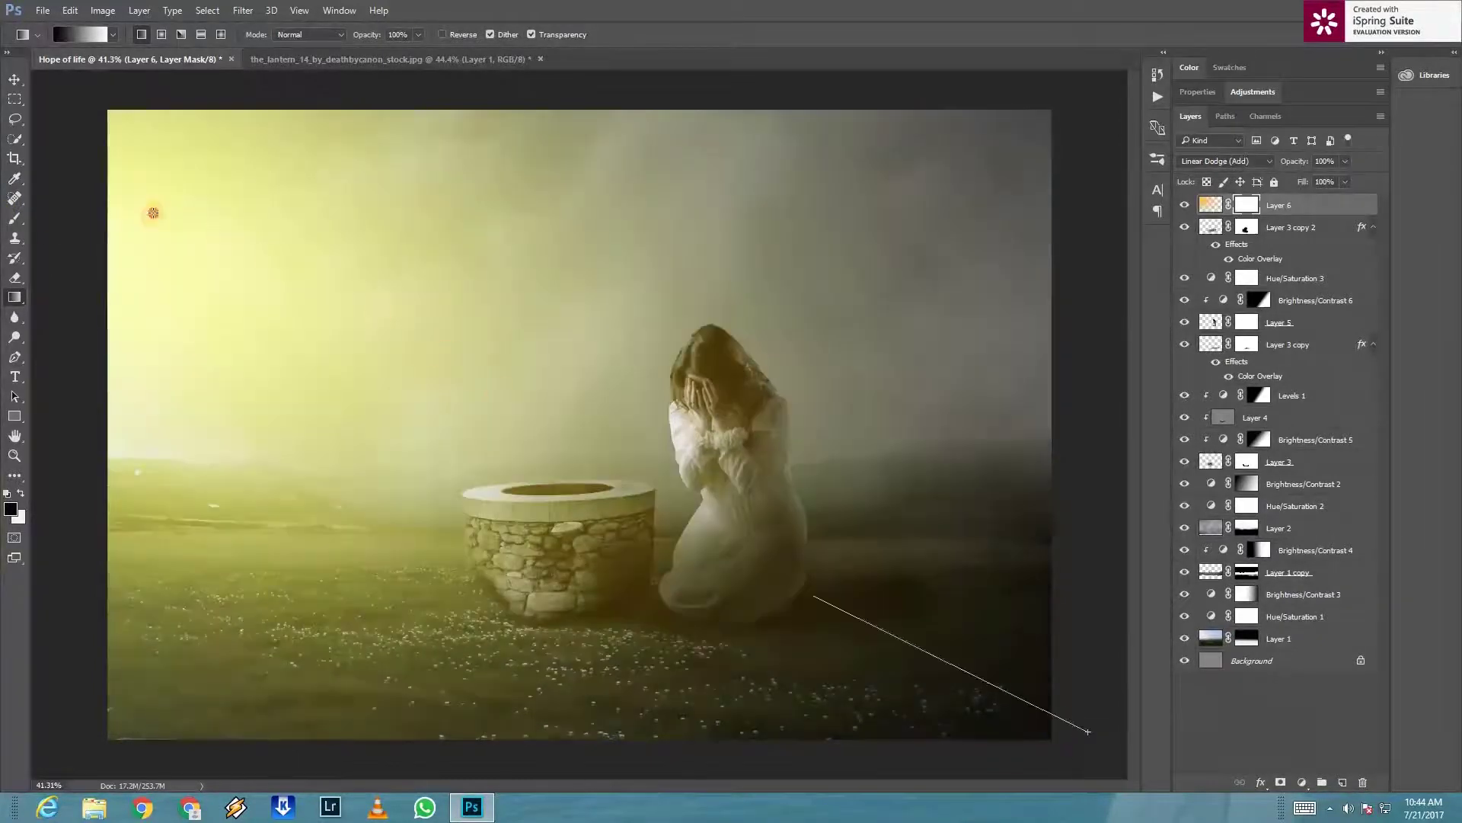
pyautogui.hotkey('ctrl', 'z')
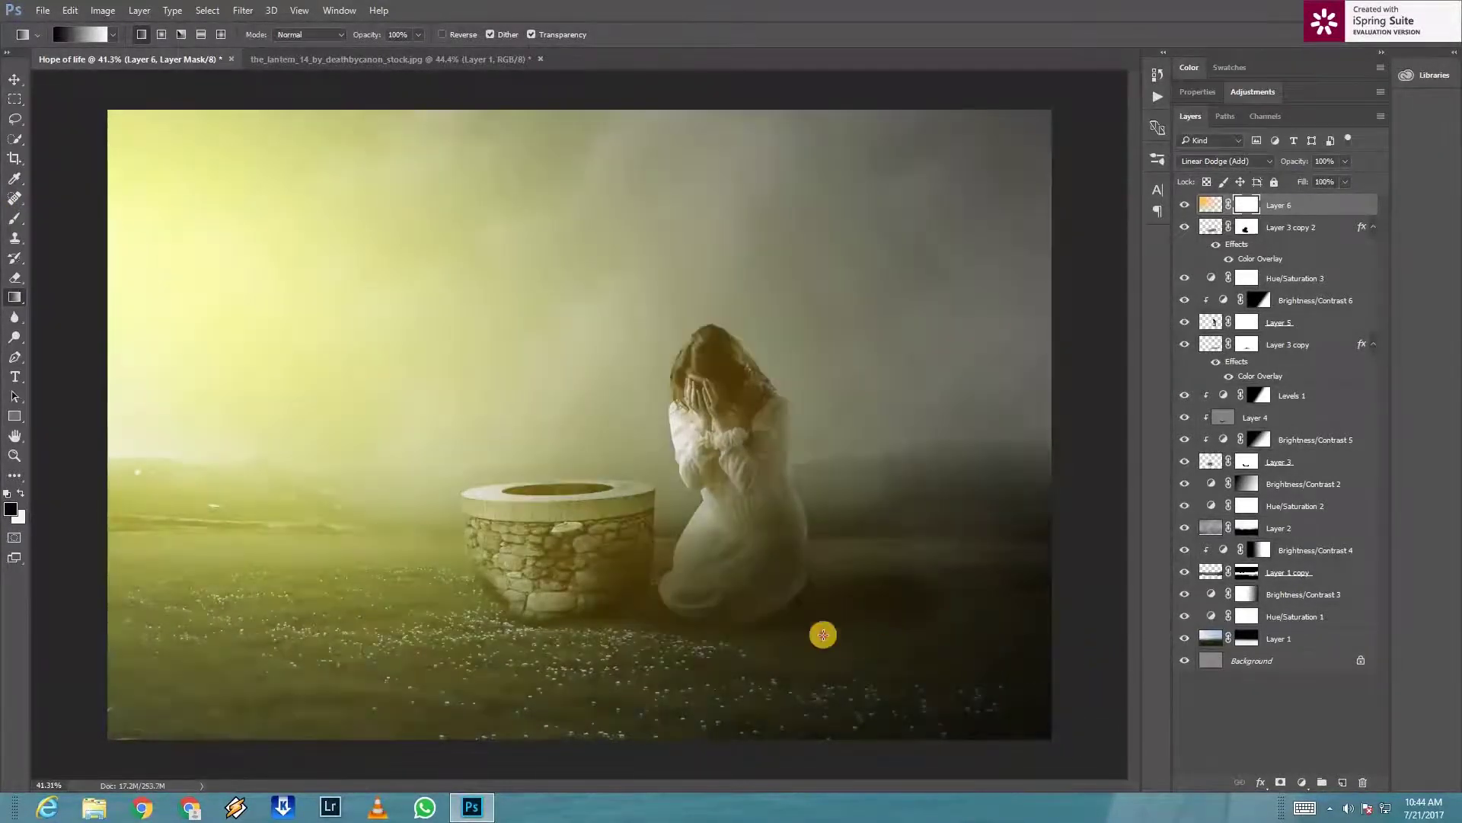
pyautogui.moveTo(1126, 692); pyautogui.dragTo(793, 617)
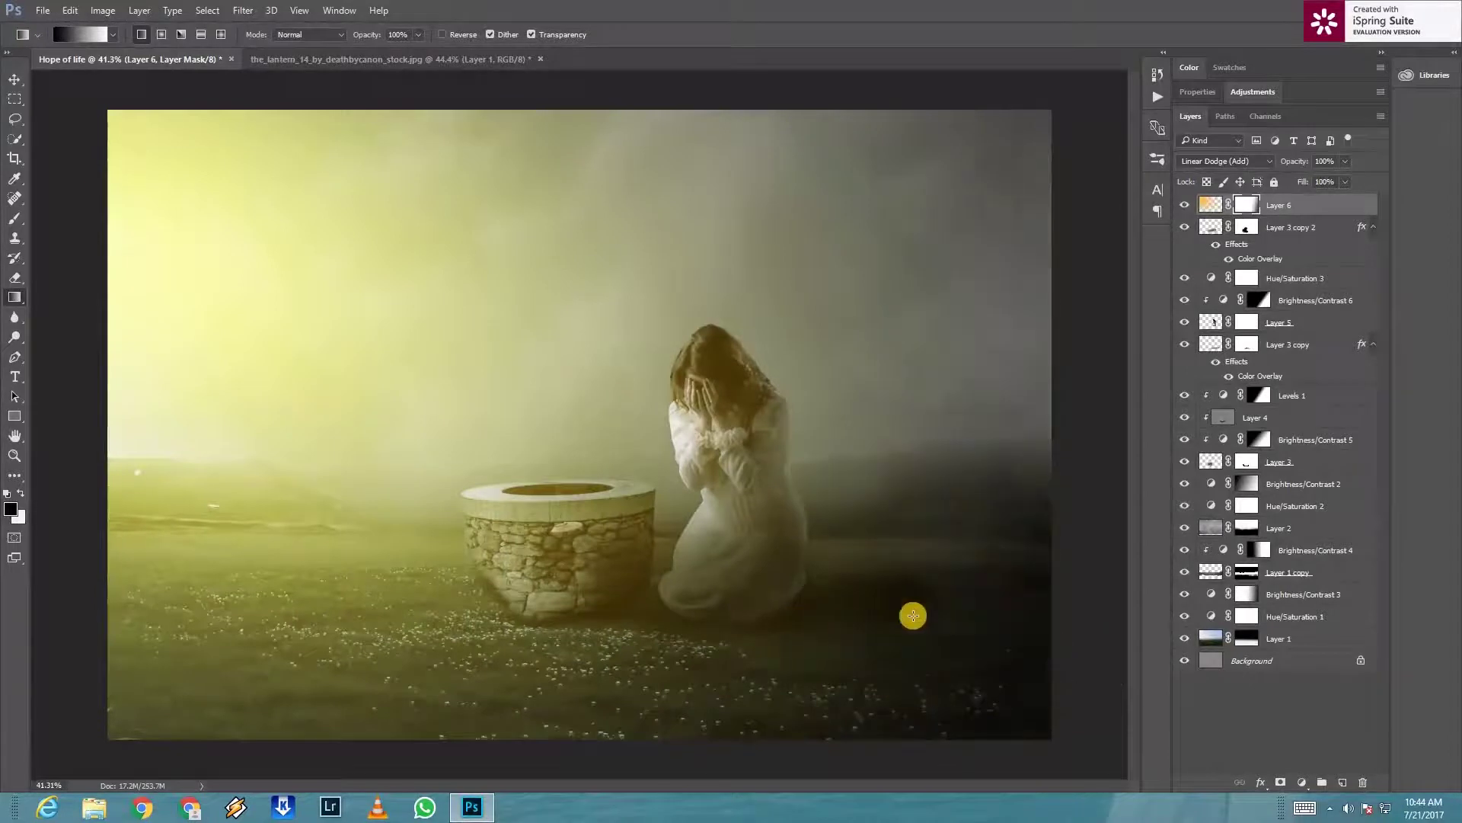
pyautogui.moveTo(1044, 646); pyautogui.dragTo(695, 506)
pyautogui.moveTo(842, 657)
pyautogui.mouseDown()
pyautogui.moveTo(589, 450)
pyautogui.moveTo(518, 491)
pyautogui.mouseUp()
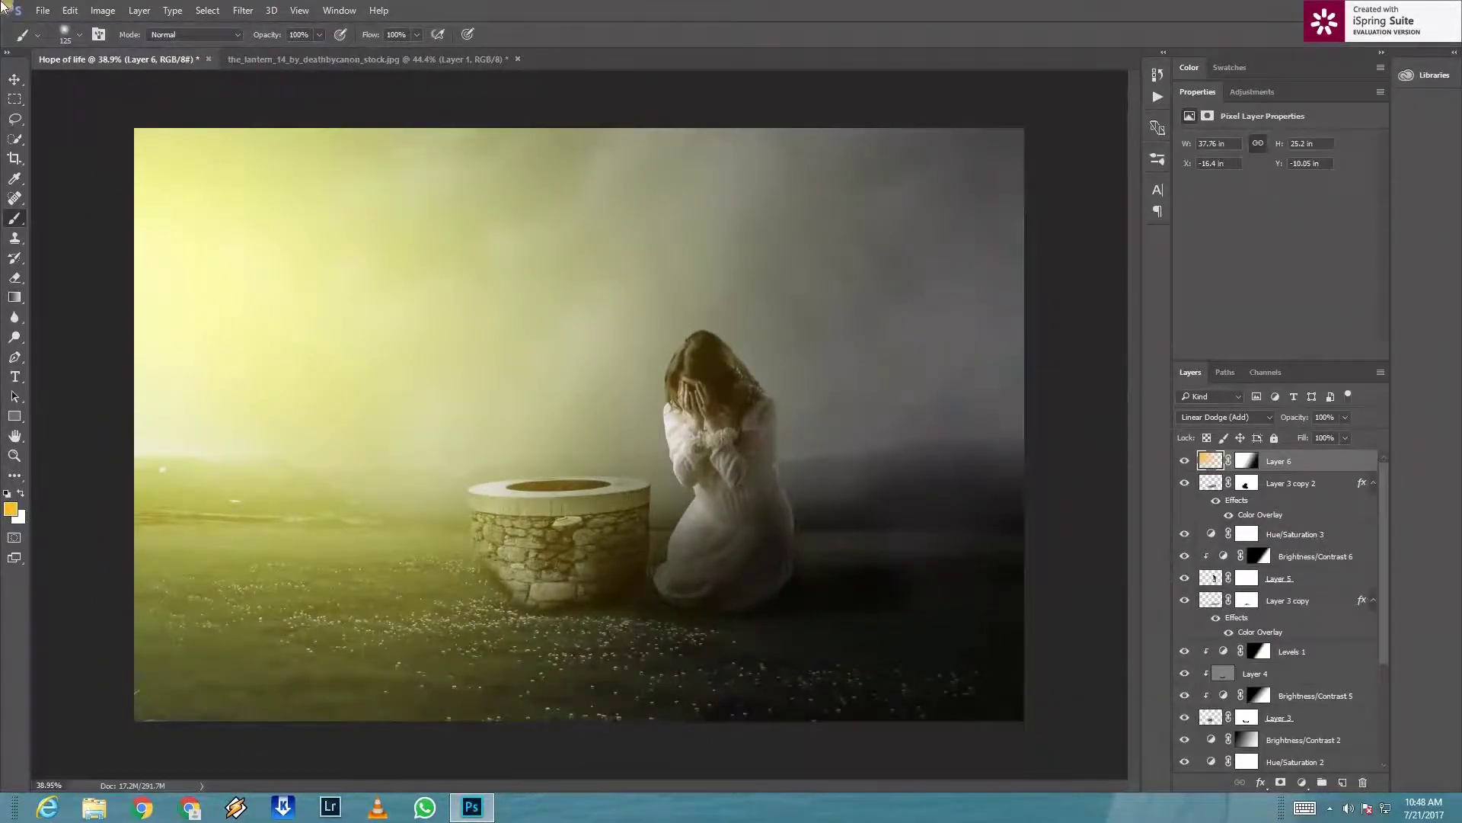
# Step: Save as layered PSD 'Hope of life', then stamp visible layers into a merged layer
pyautogui.click(43, 10)
pyautogui.click(76, 169)
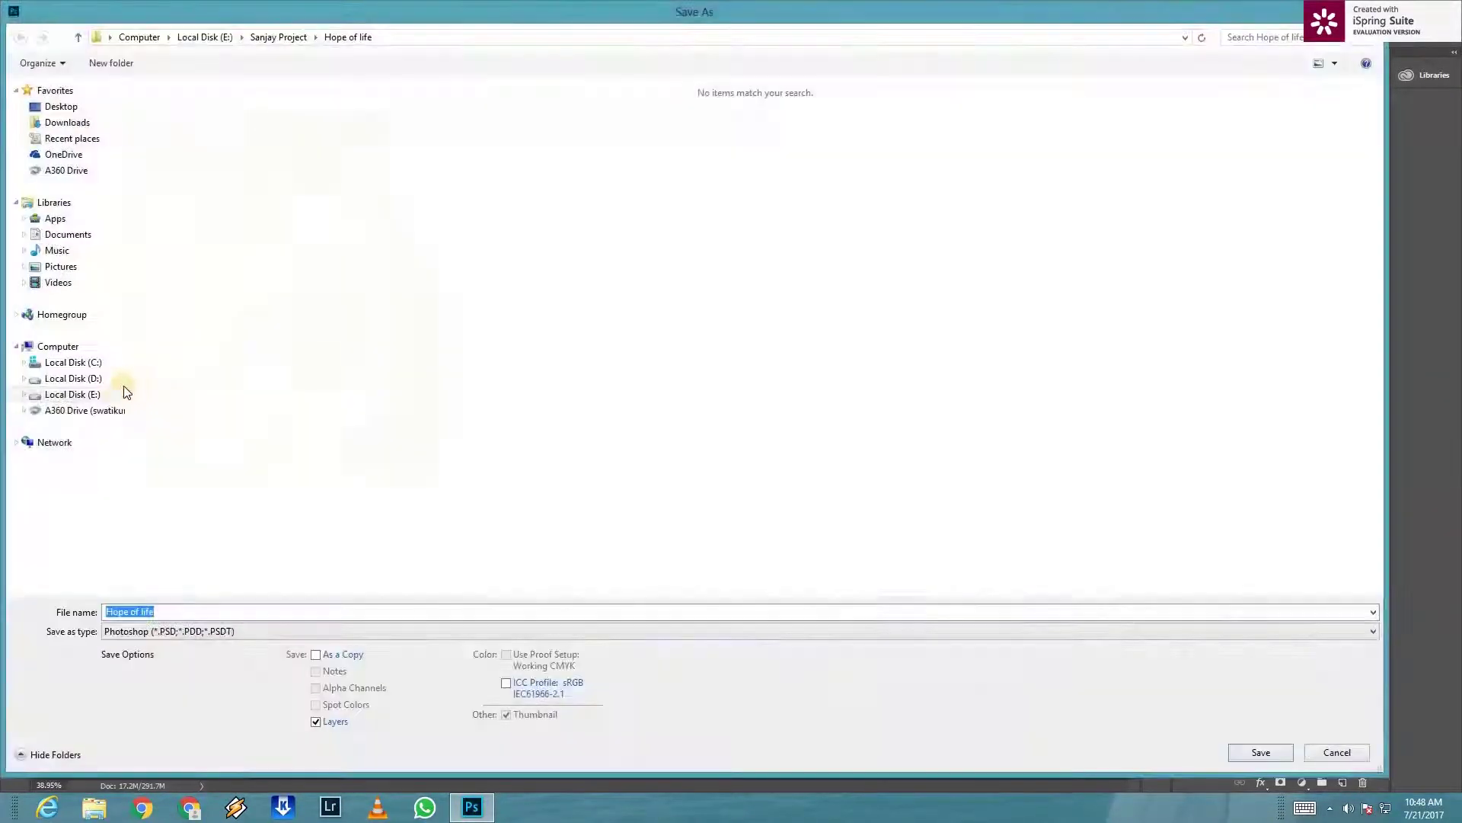
pyautogui.click(1257, 753)
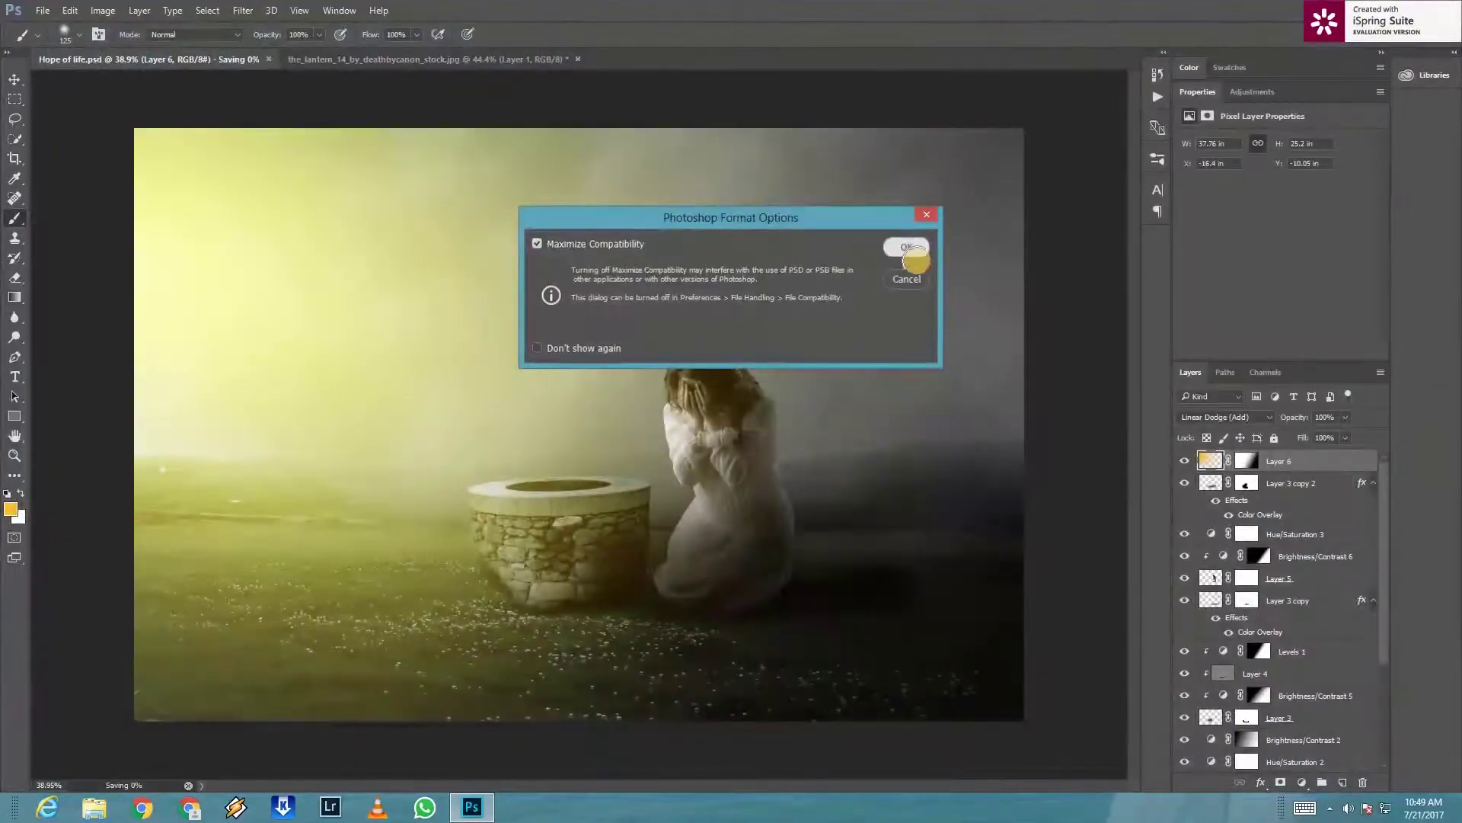
pyautogui.click(910, 251)
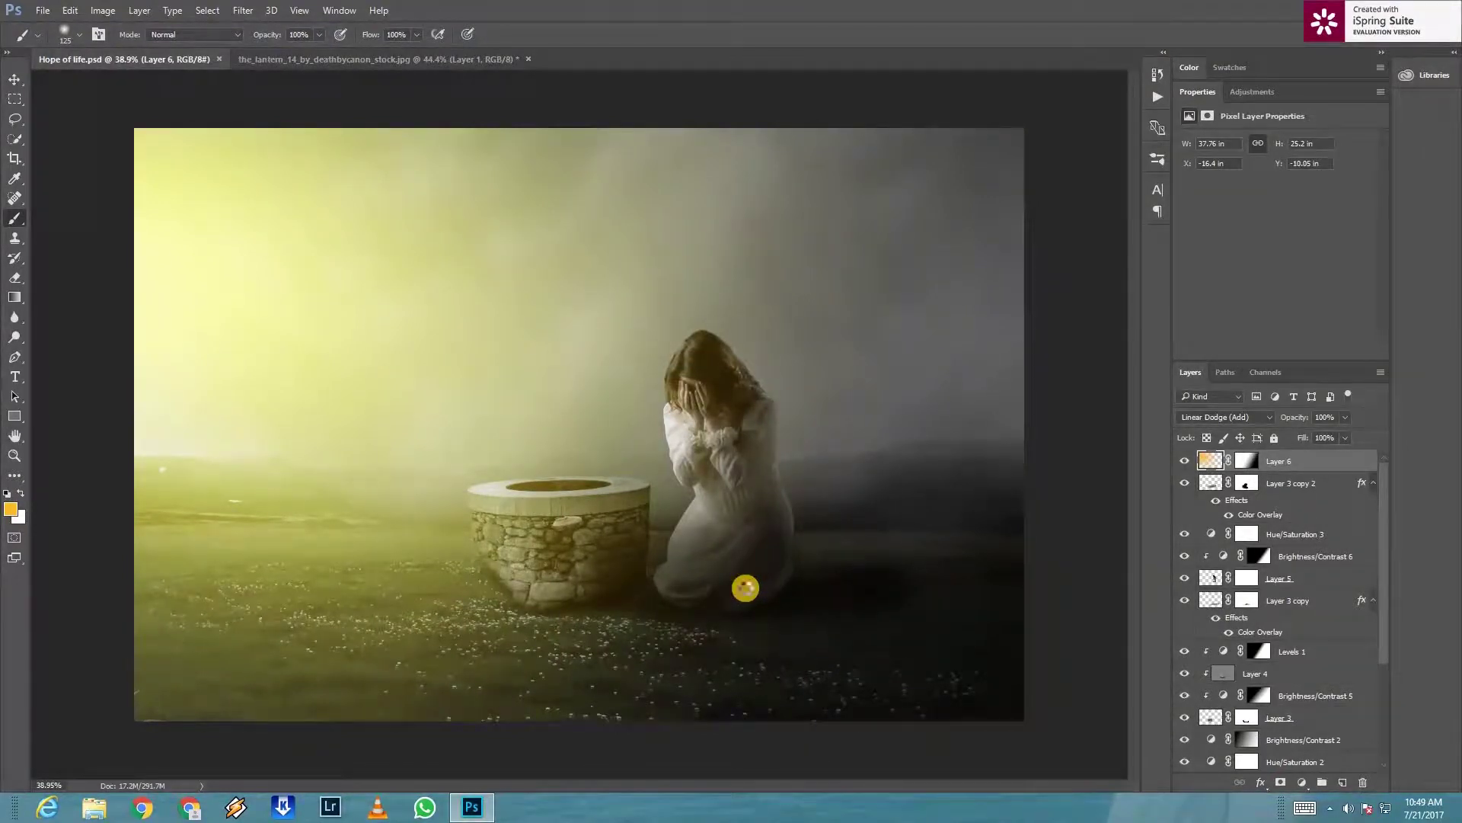
pyautogui.hotkey('ctrl', 'shift', 'alt', 'e')
# Step: Apply Color Efex Pro 4 Detail Extractor at 4% with saturation raised to about 33%
pyautogui.click(243, 10)
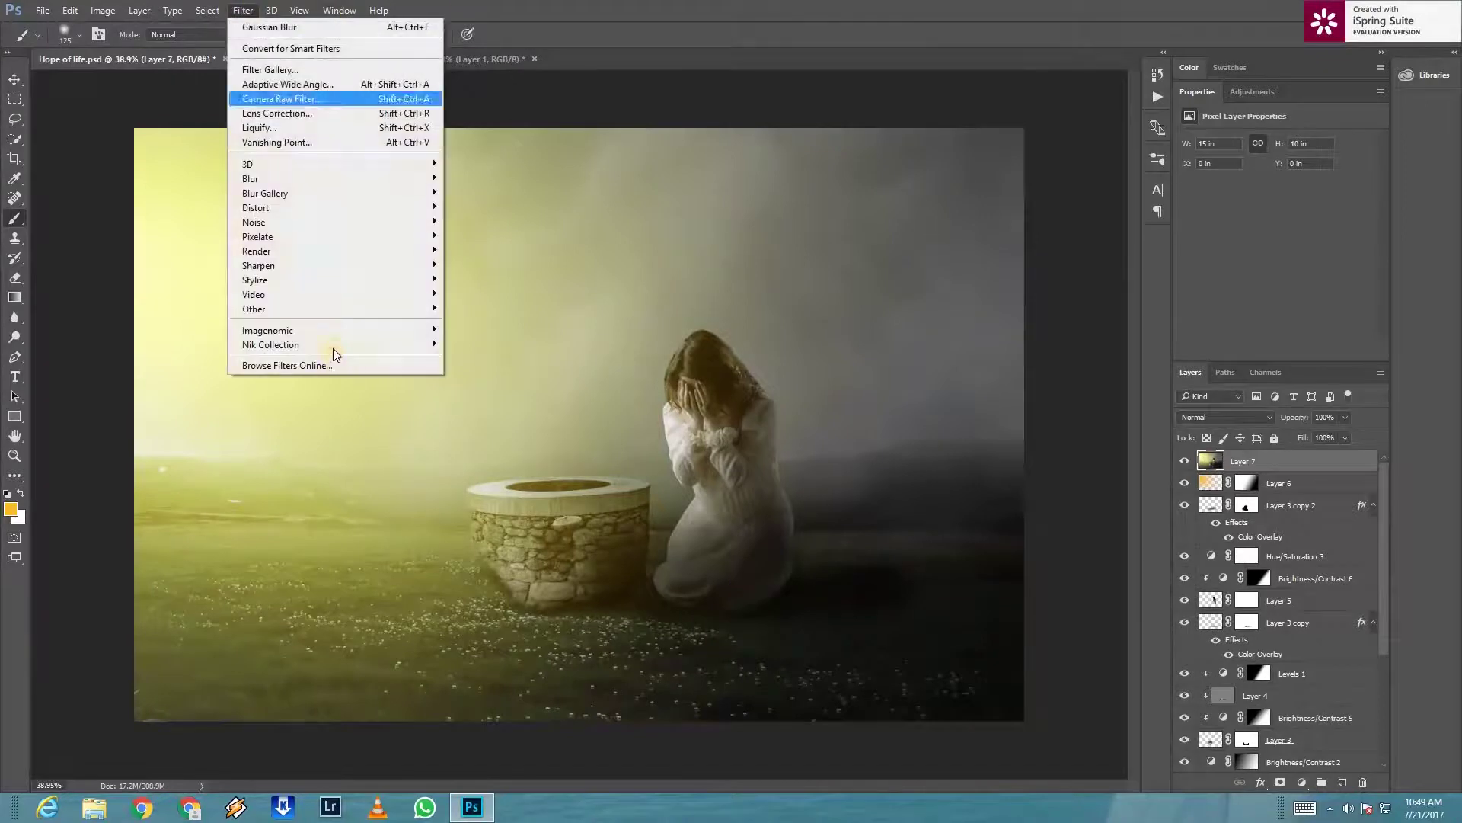
pyautogui.click(495, 360)
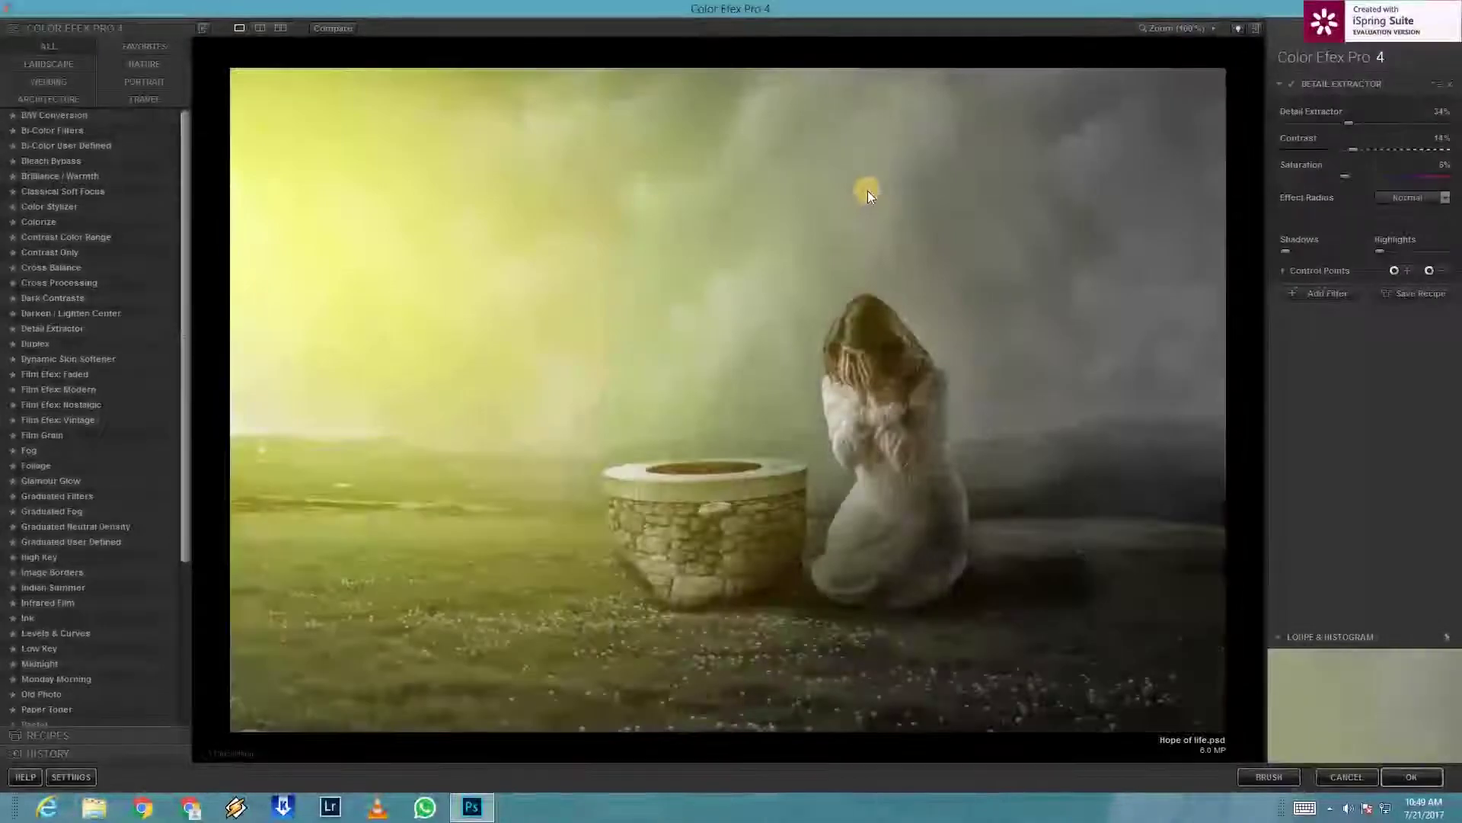
pyautogui.moveTo(1346, 121); pyautogui.dragTo(1289, 121)
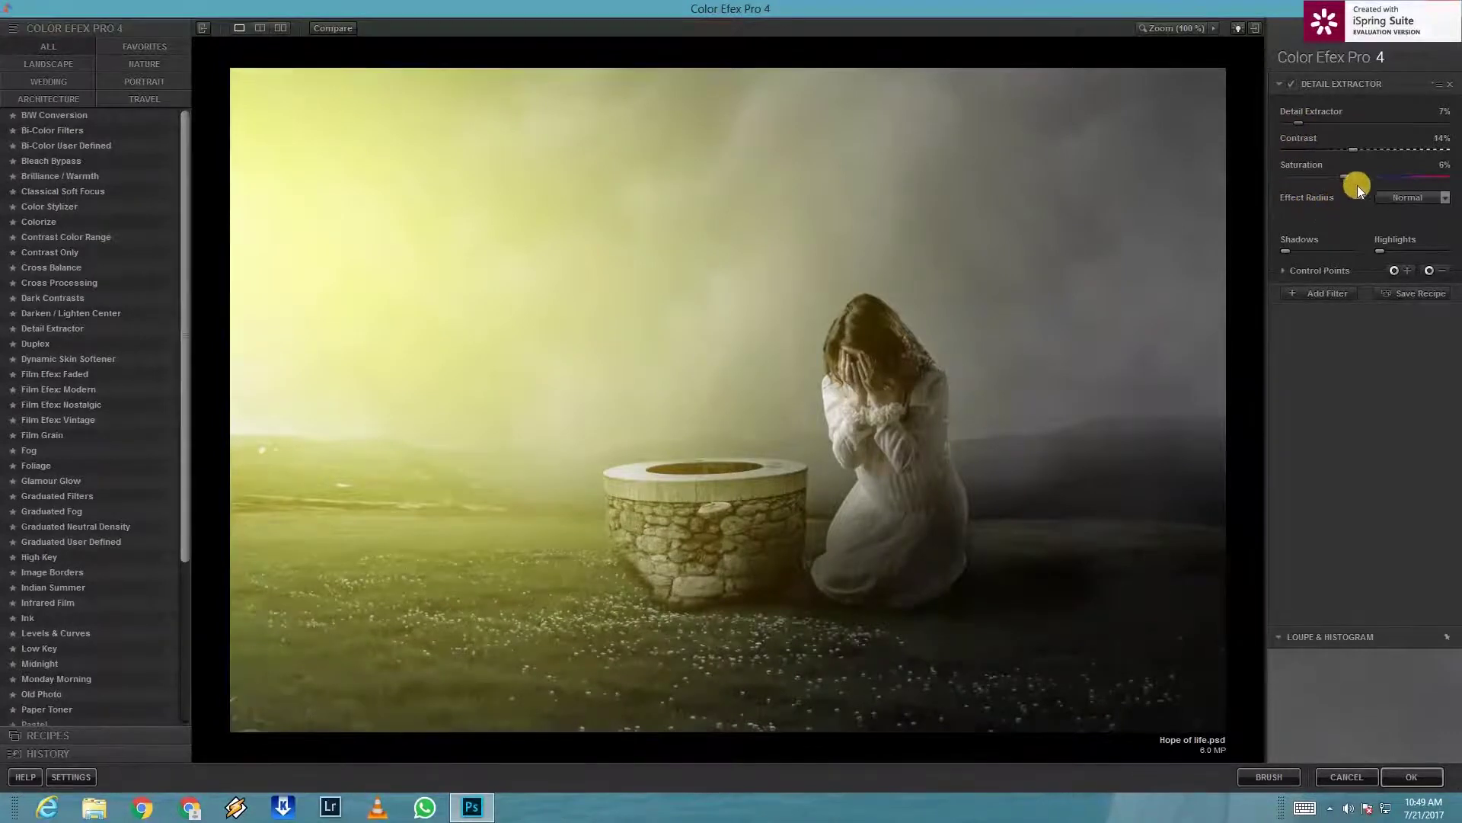
pyautogui.moveTo(1386, 174); pyautogui.dragTo(1382, 175)
pyautogui.click(1310, 294)
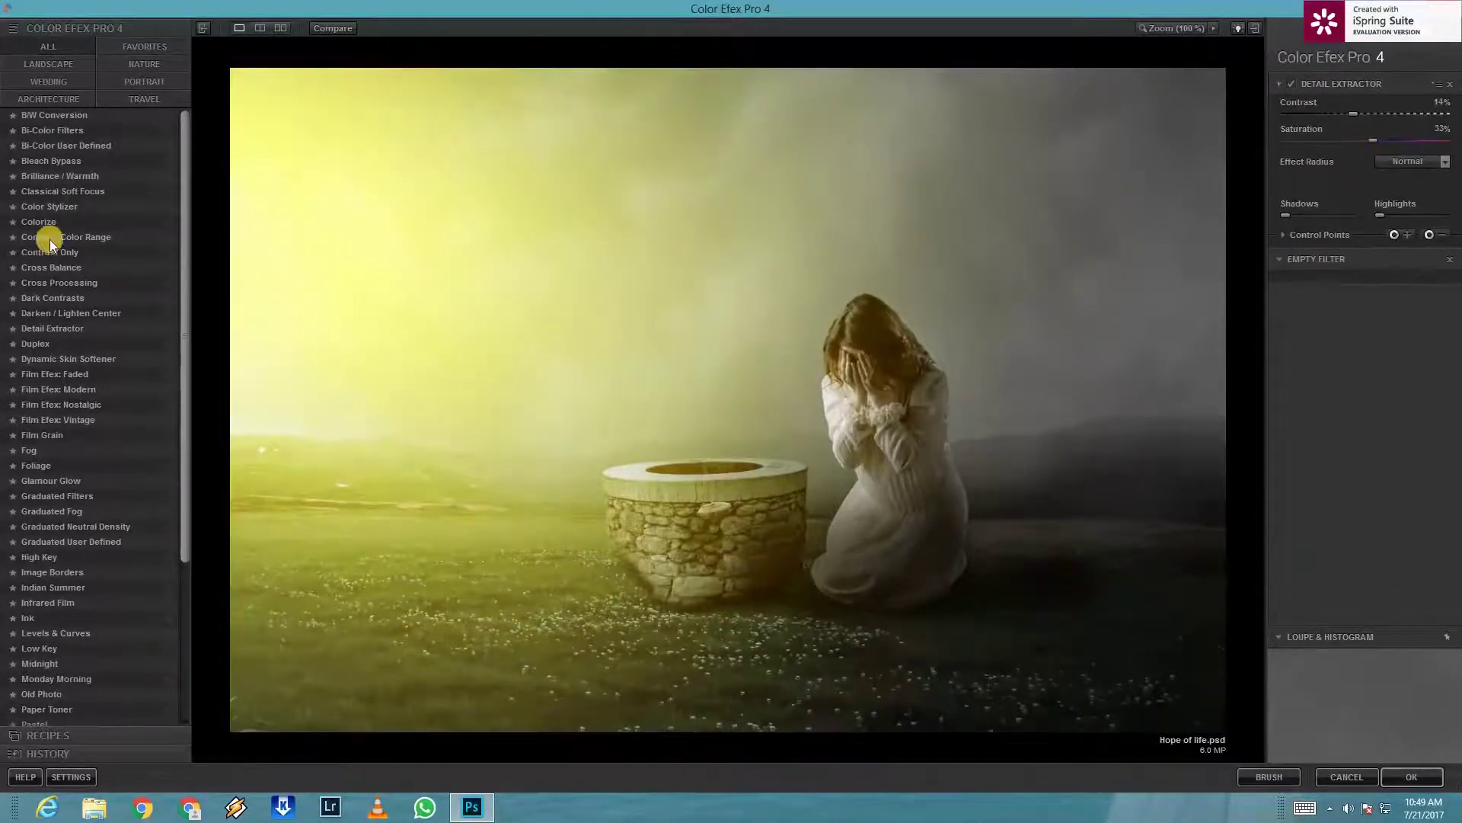
# Step: Add a low-opacity Bi-Color Cool/Warm 2 filter with adjusted rotation and apply the grade
pyautogui.click(58, 146)
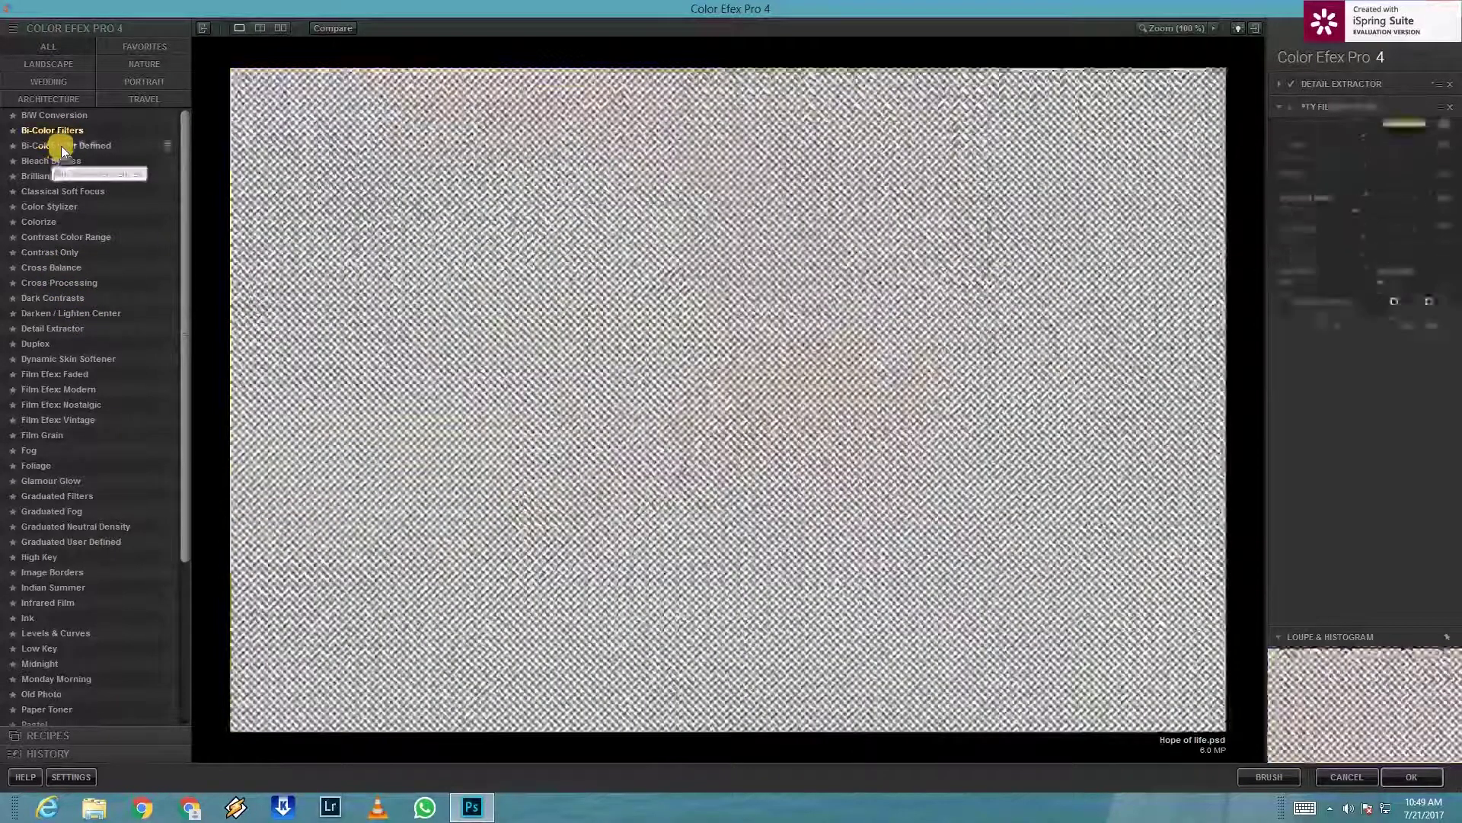
pyautogui.click(1406, 140)
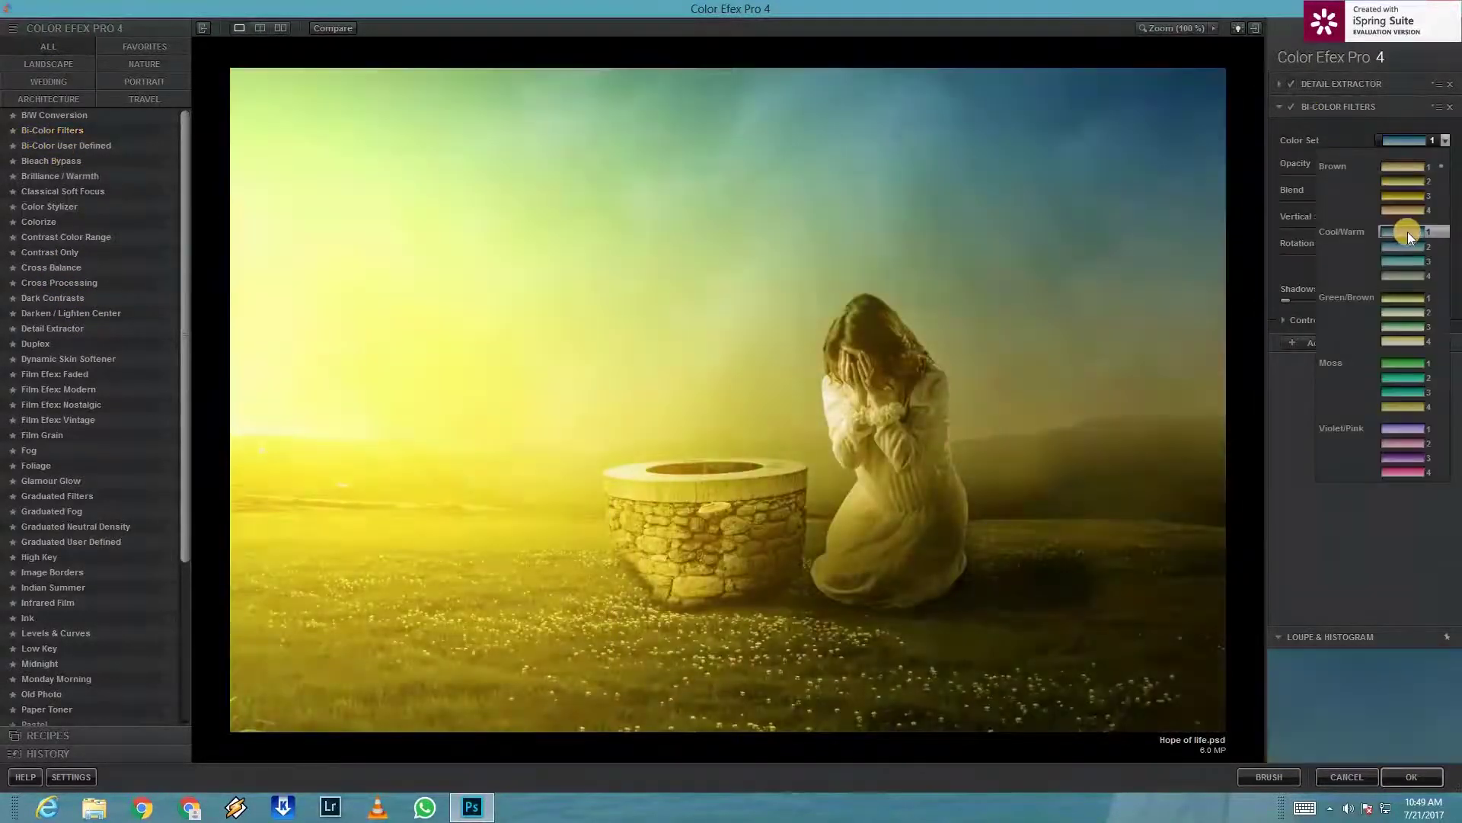
pyautogui.click(1411, 246)
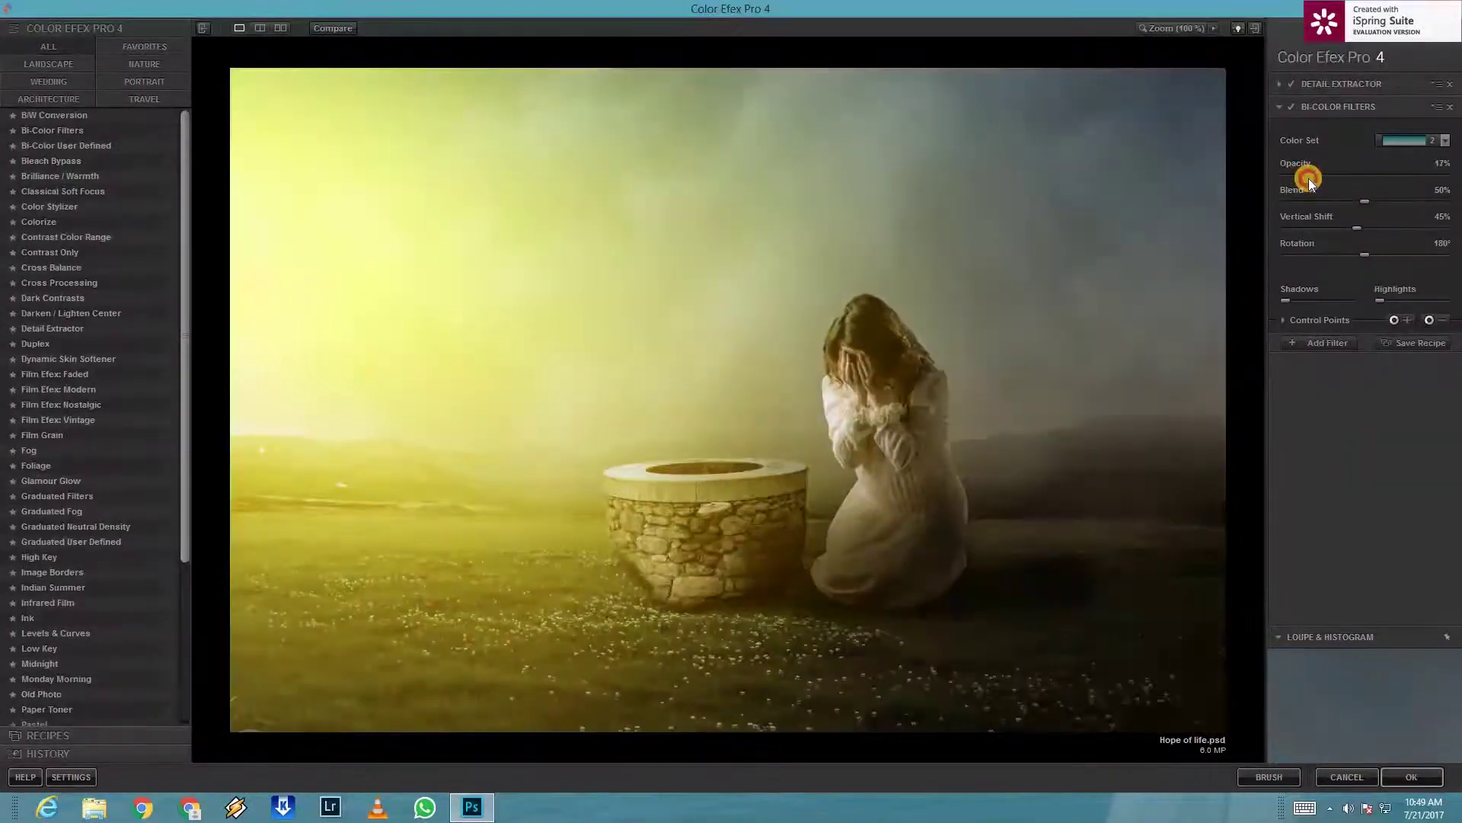
pyautogui.moveTo(1312, 179); pyautogui.dragTo(1318, 182)
pyautogui.moveTo(1346, 253)
pyautogui.mouseDown()
pyautogui.moveTo(1385, 255)
pyautogui.moveTo(1351, 256)
pyautogui.mouseUp()
pyautogui.moveTo(1325, 179); pyautogui.dragTo(1293, 178)
pyautogui.click(1416, 775)
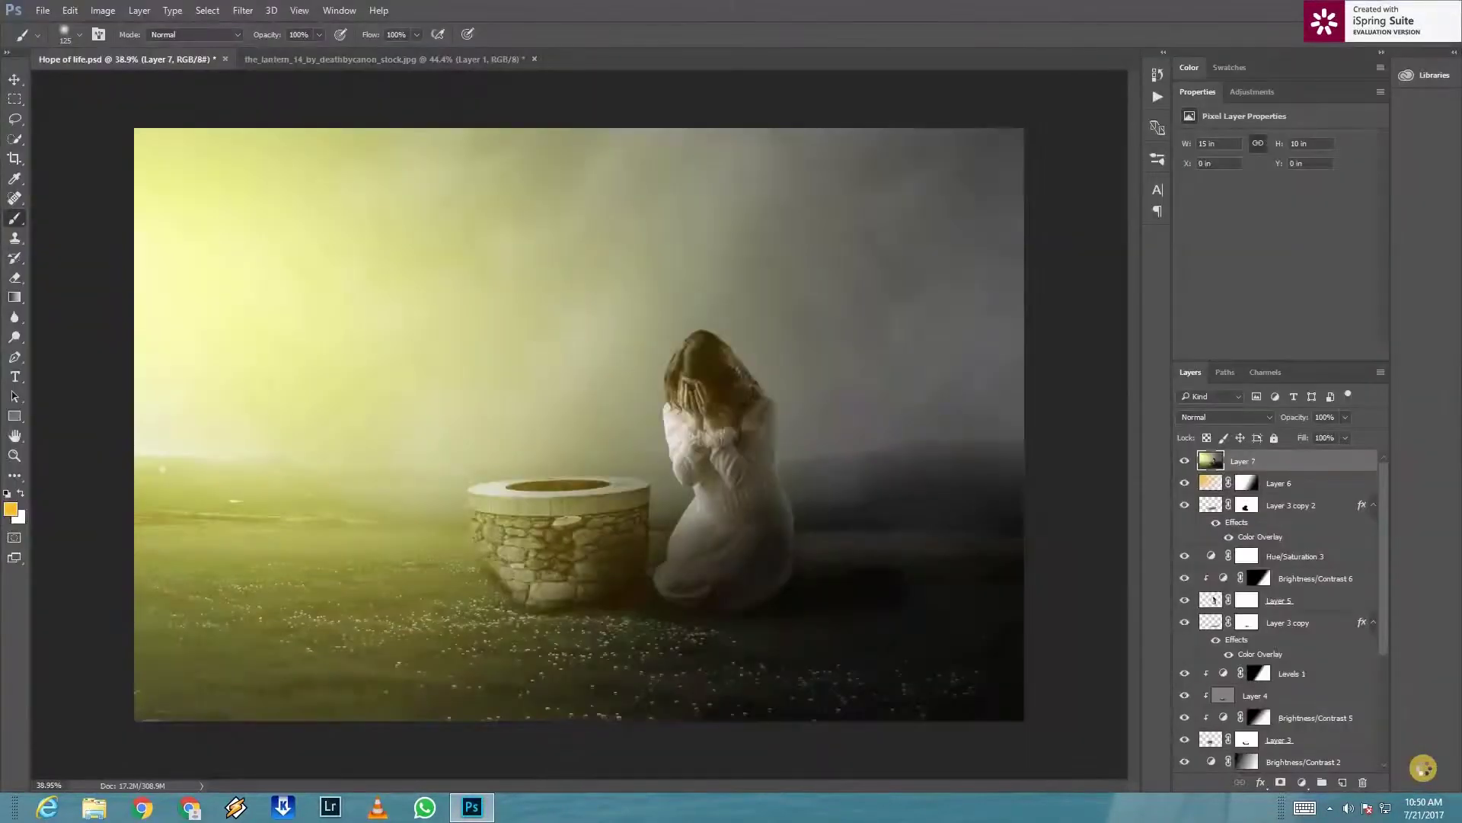